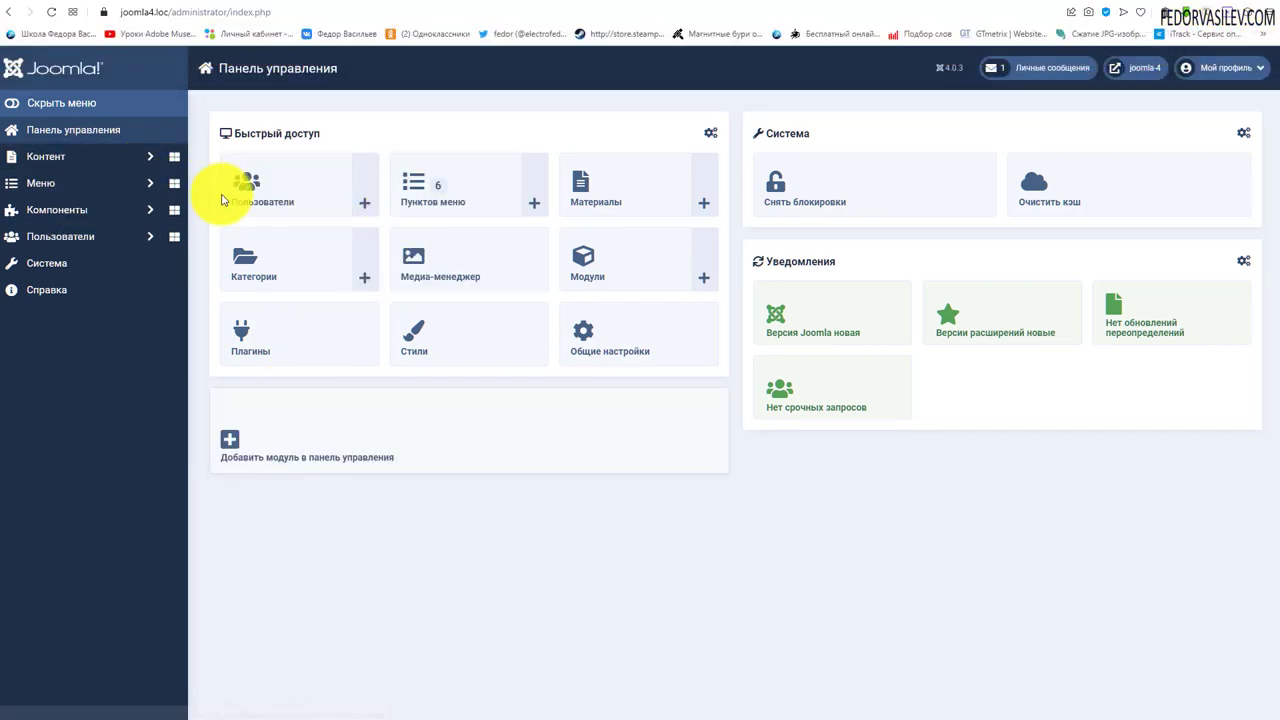
Start a new menu item, examine the menu item types offered under Контакты, and cancel the new item.
{"action": "left_click", "coordinate": [440, 204]}
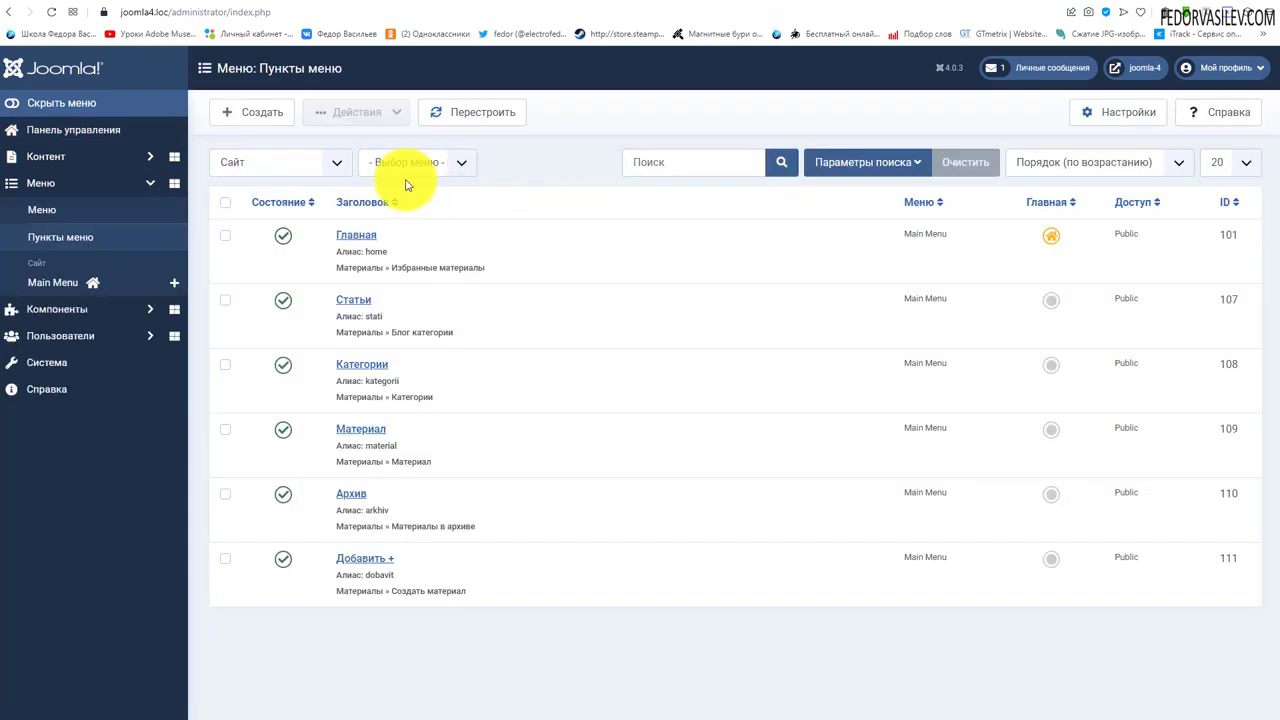
{"action": "left_click", "coordinate": [250, 116]}
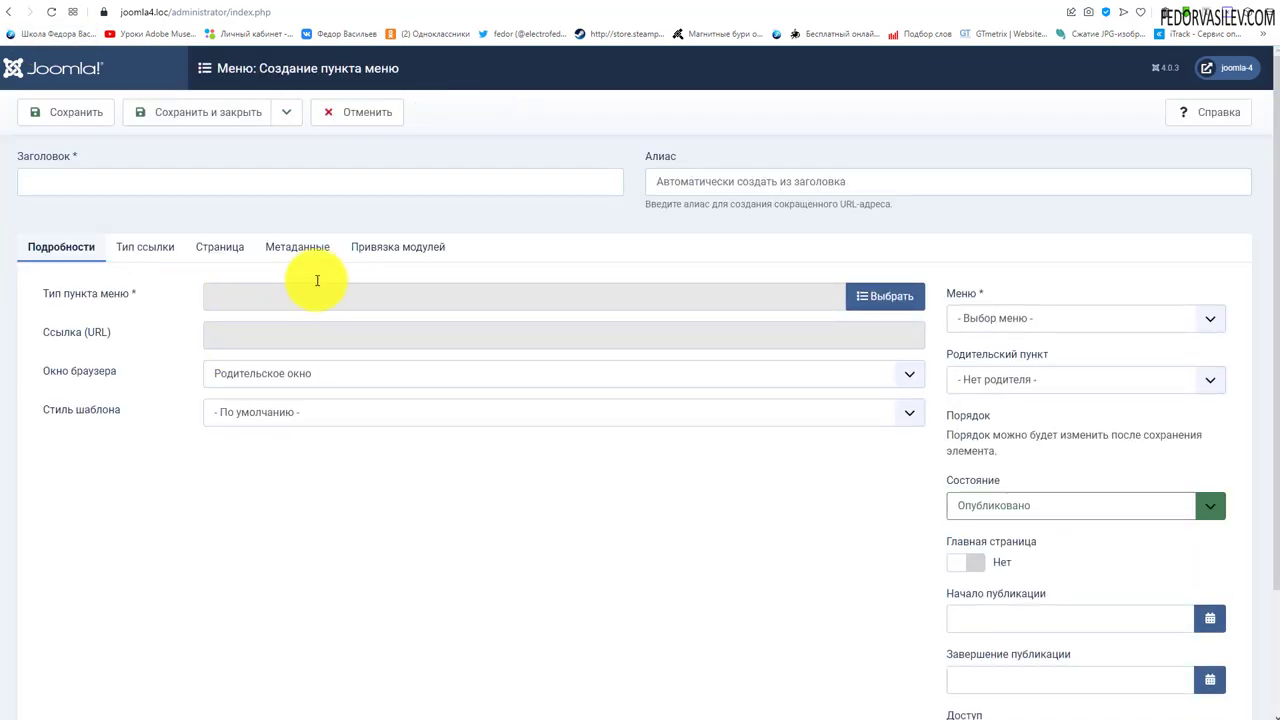
{"action": "left_click", "coordinate": [879, 306]}
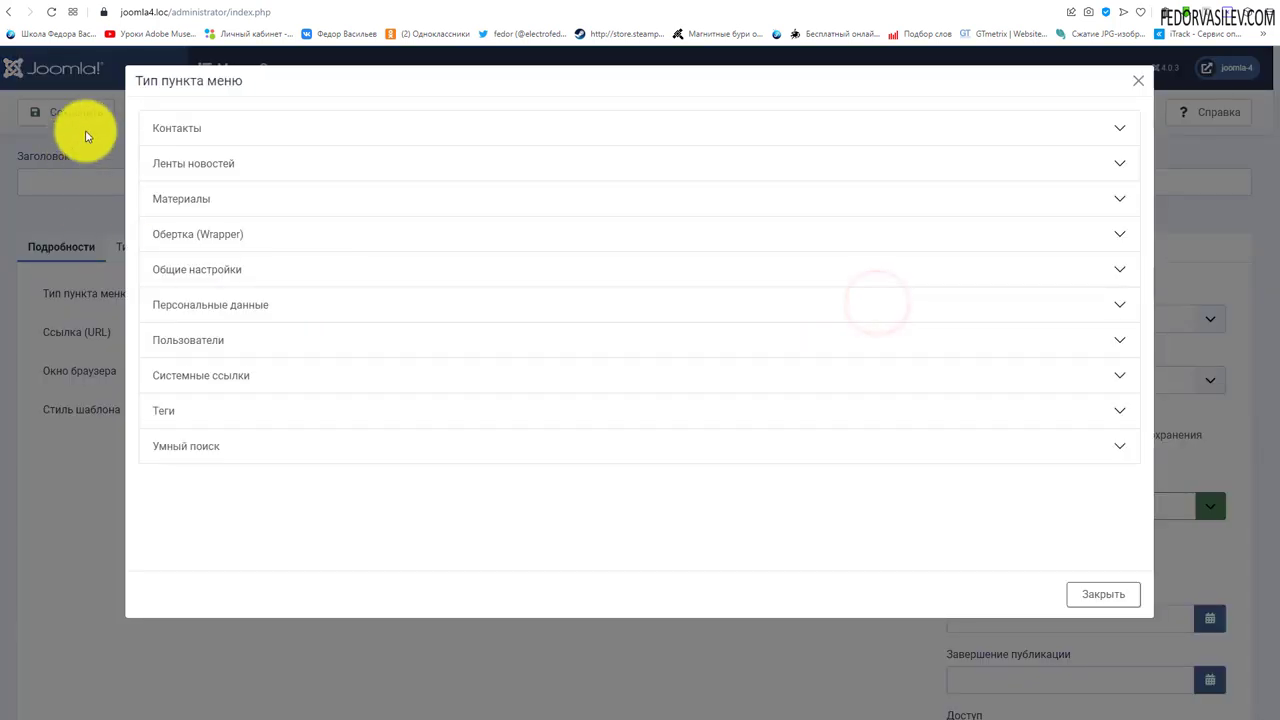
{"action": "left_click", "coordinate": [176, 130]}
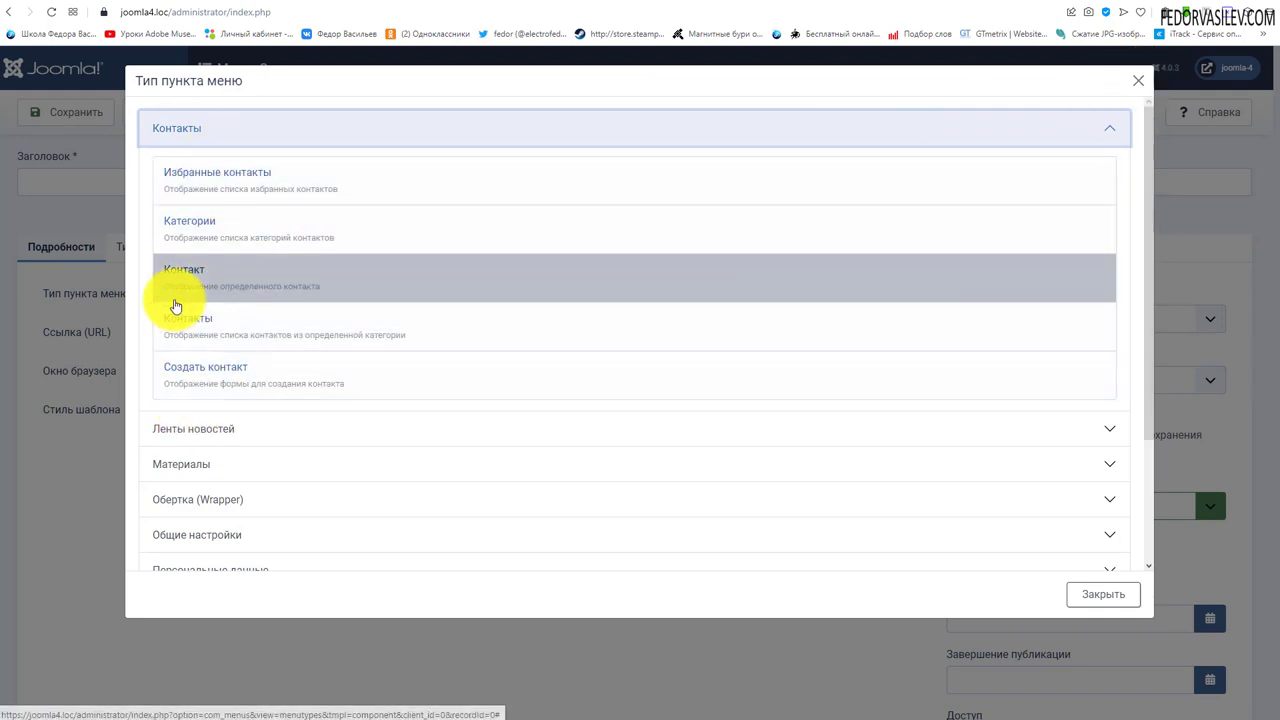
{"action": "left_click", "coordinate": [1138, 80]}
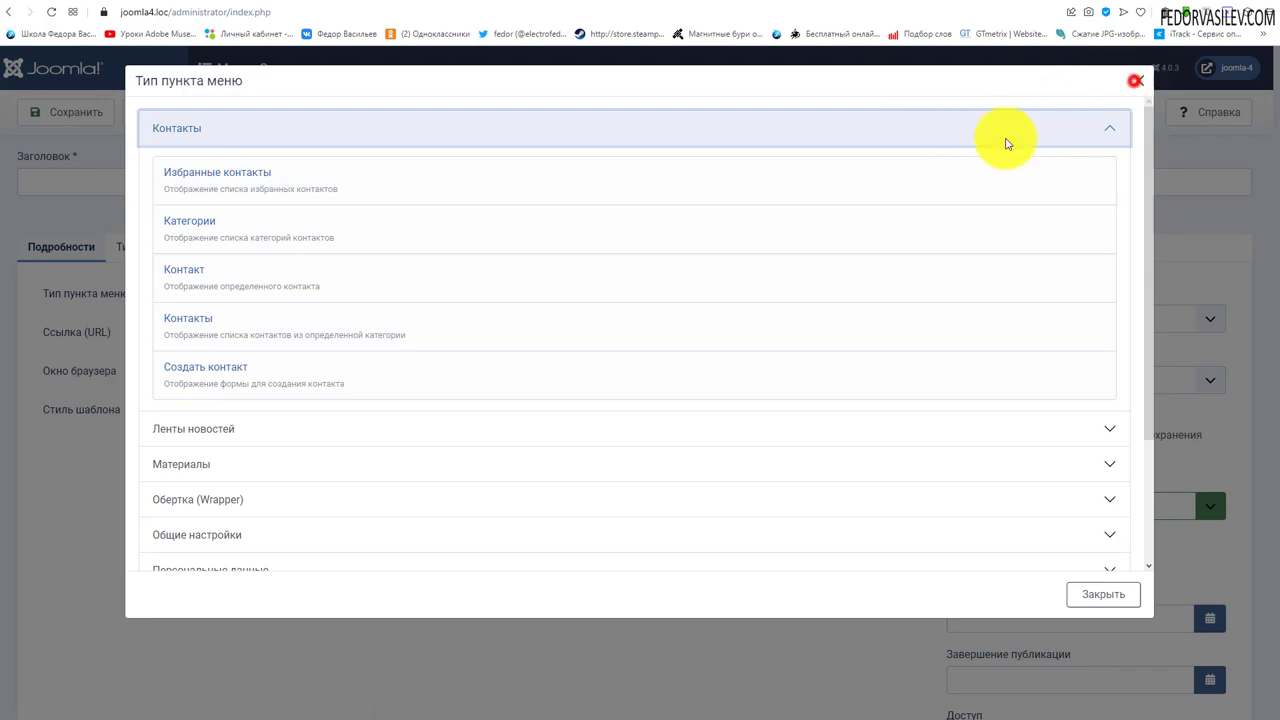
{"action": "left_click", "coordinate": [345, 112]}
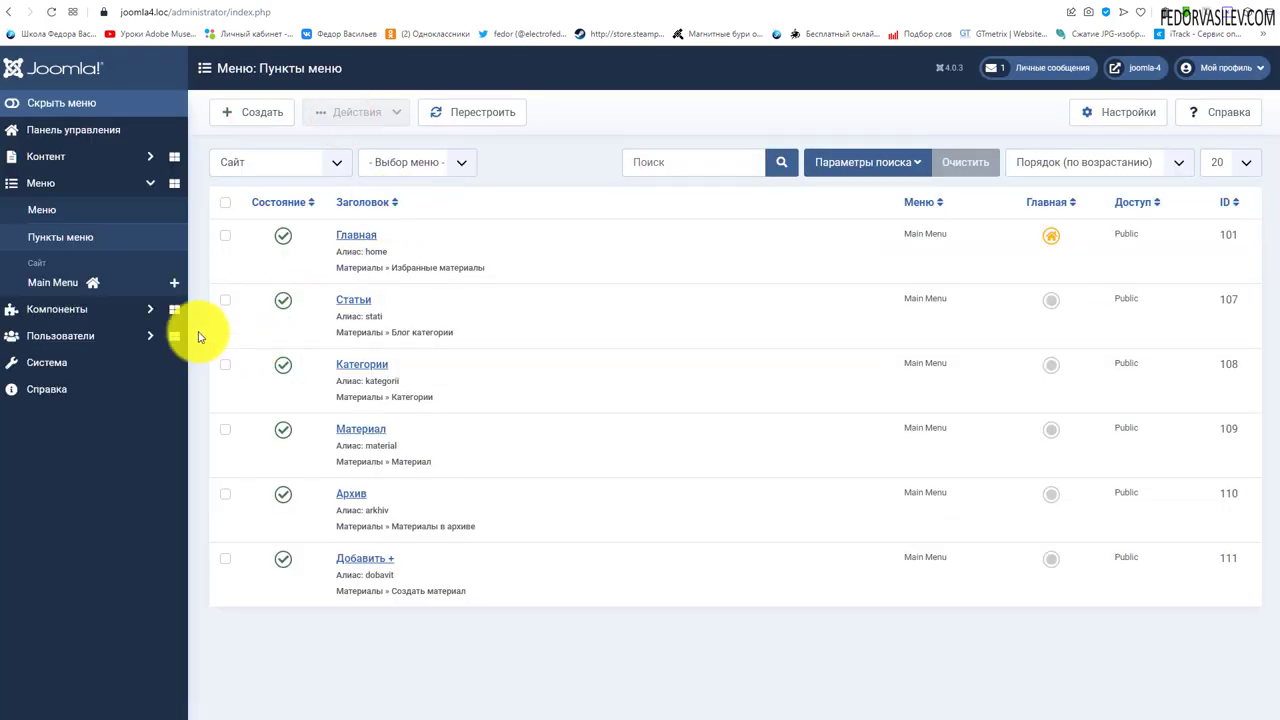
View the list of components, check the Добавить + page on the public site, and return to the administrator.
{"action": "left_click", "coordinate": [136, 311]}
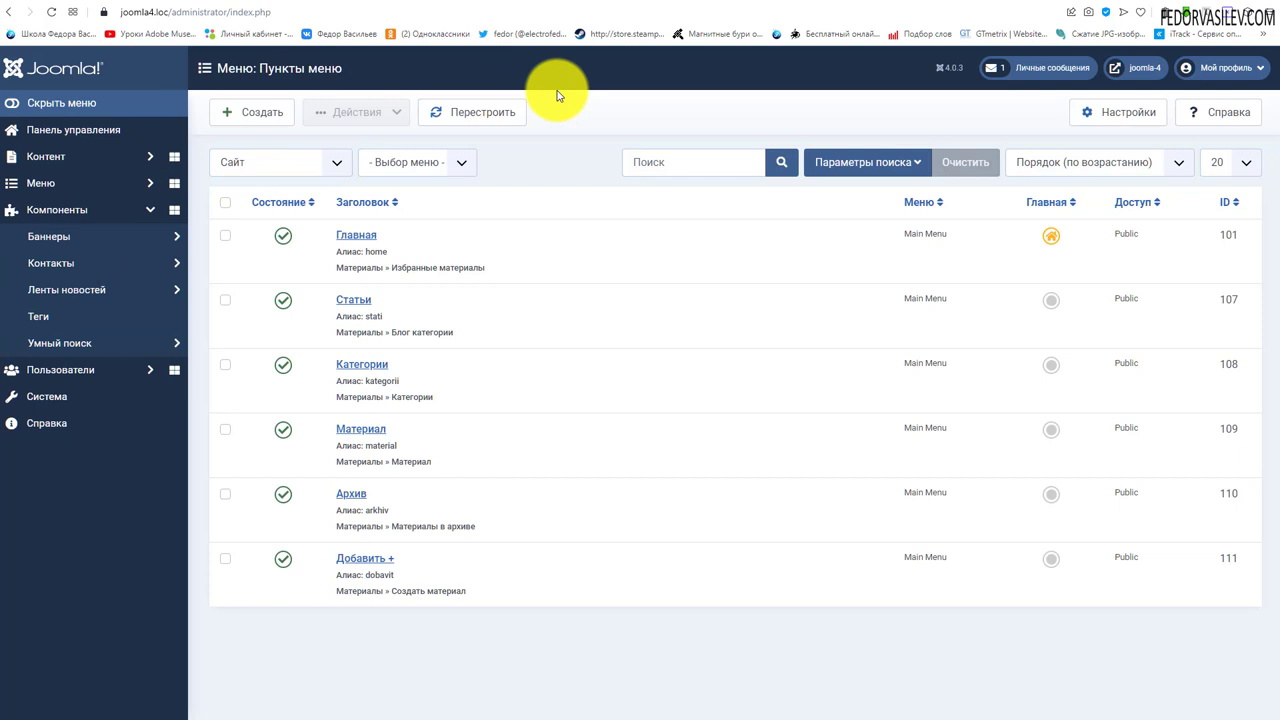
{"action": "left_click", "coordinate": [355, 8]}
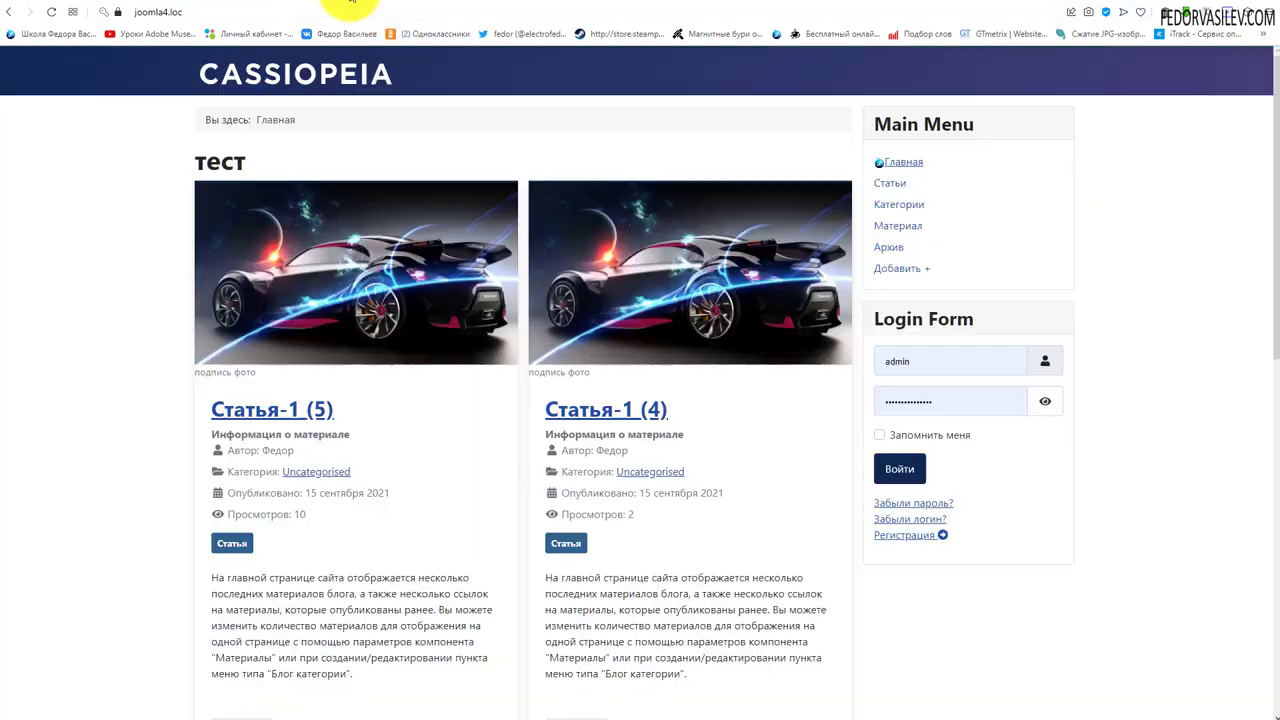
{"action": "left_click", "coordinate": [896, 270]}
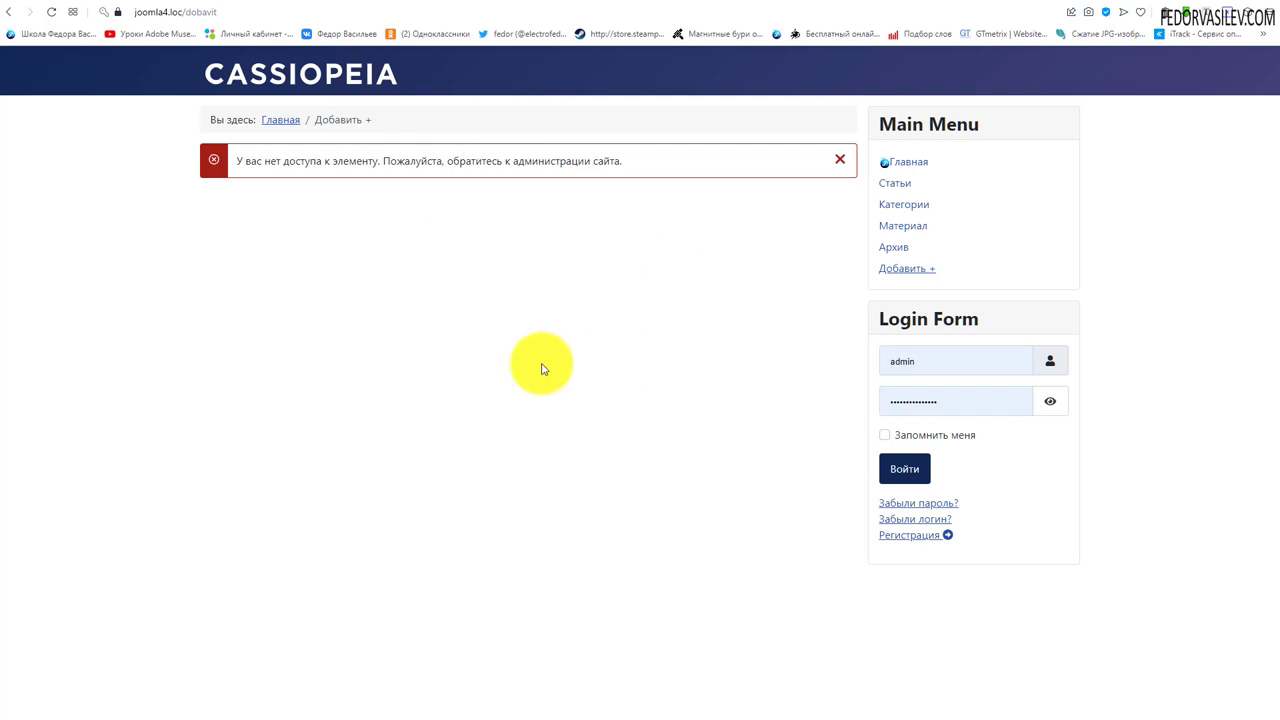
{"action": "left_click", "coordinate": [203, 3]}
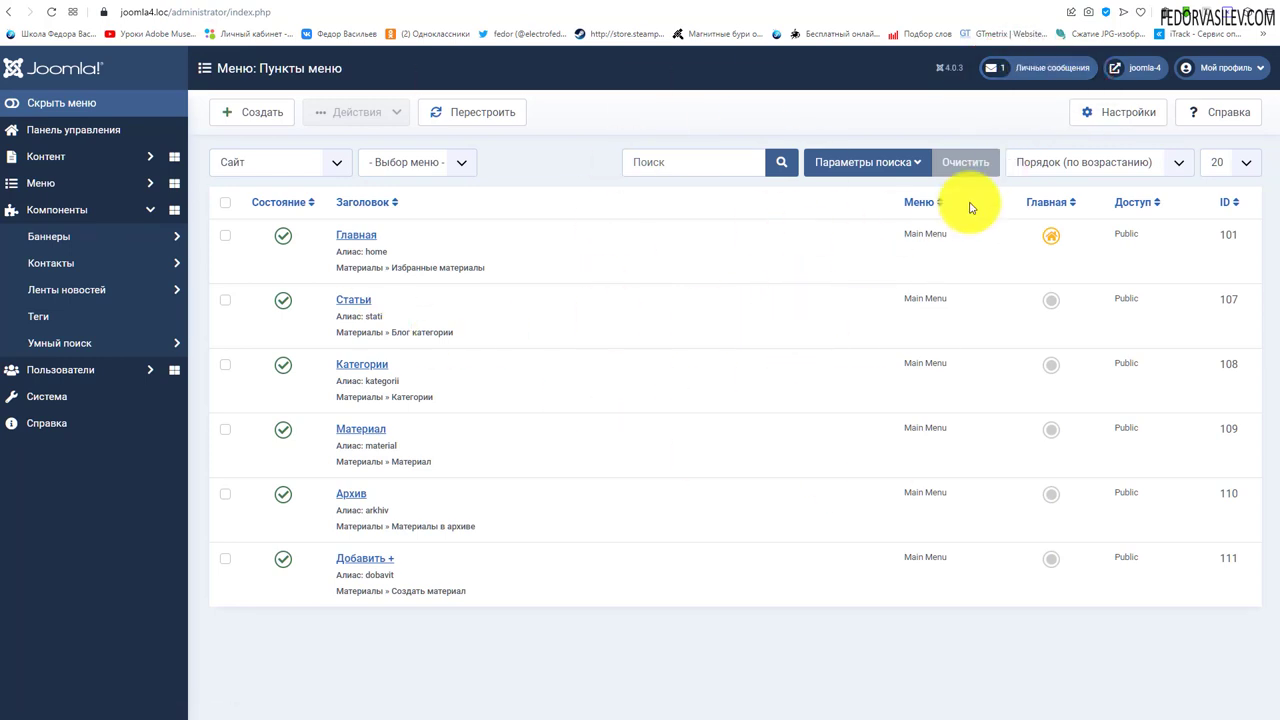
Open the private message Создать материал and read its subject and message text.
{"action": "left_click", "coordinate": [1045, 67]}
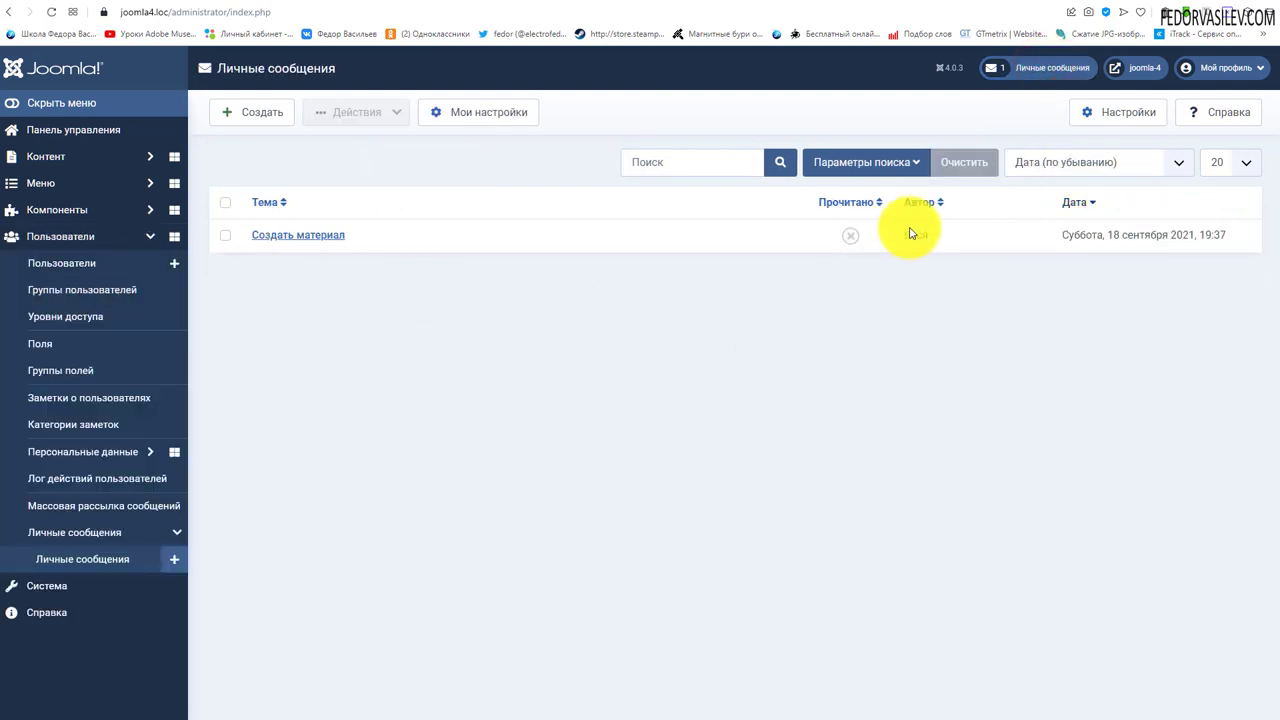
{"action": "left_click", "coordinate": [937, 235]}
{"action": "left_click", "coordinate": [533, 382]}
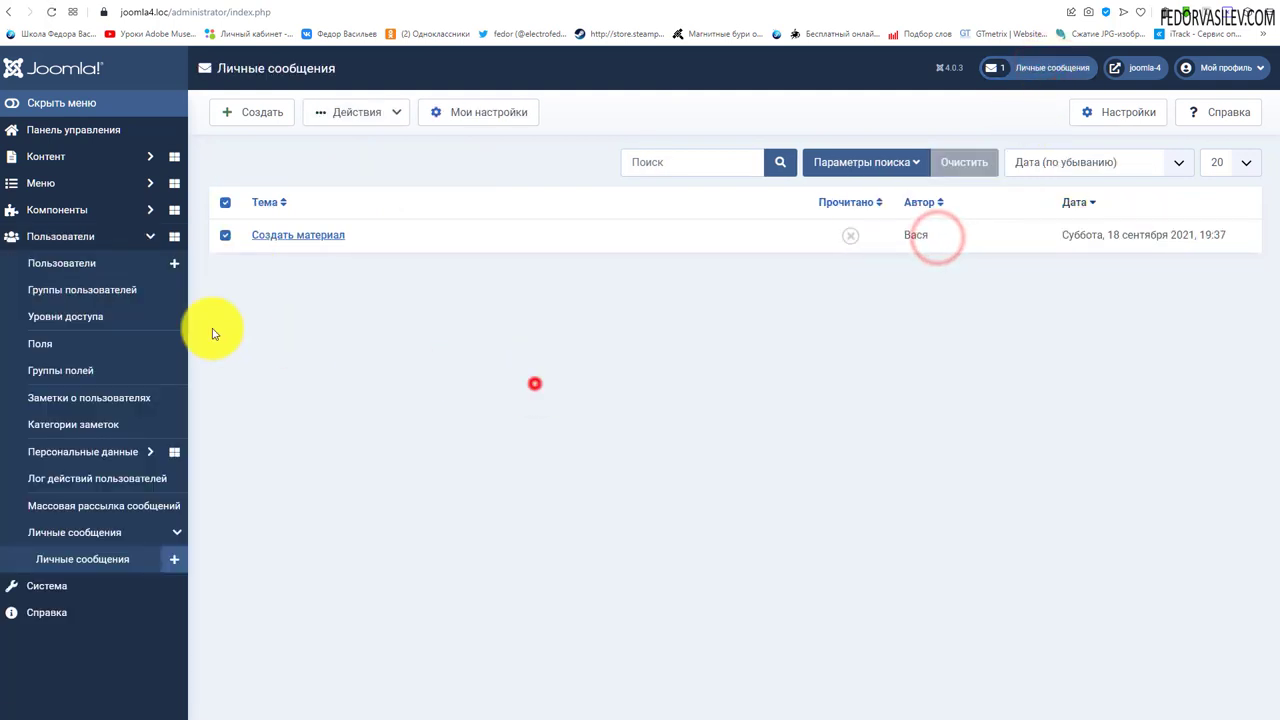
{"action": "left_click", "coordinate": [261, 235]}
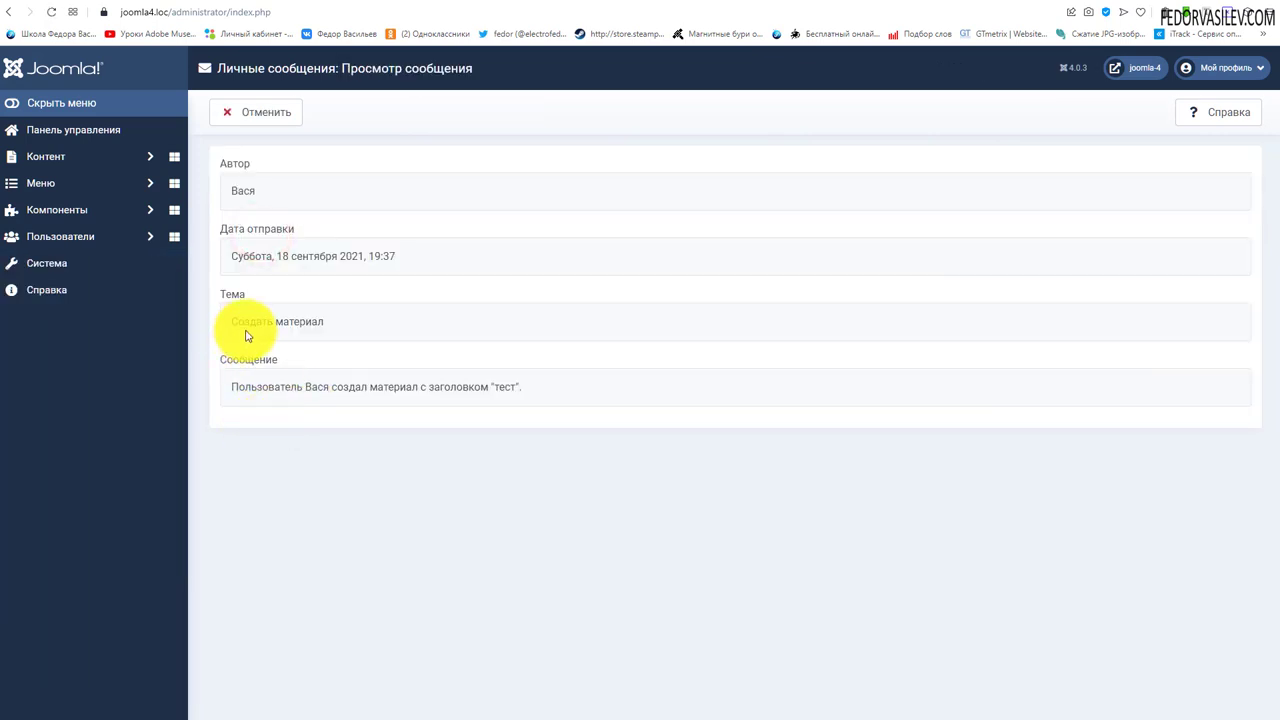
{"action": "left_click_drag", "start_coordinate": [320, 322], "coordinate": [257, 320]}
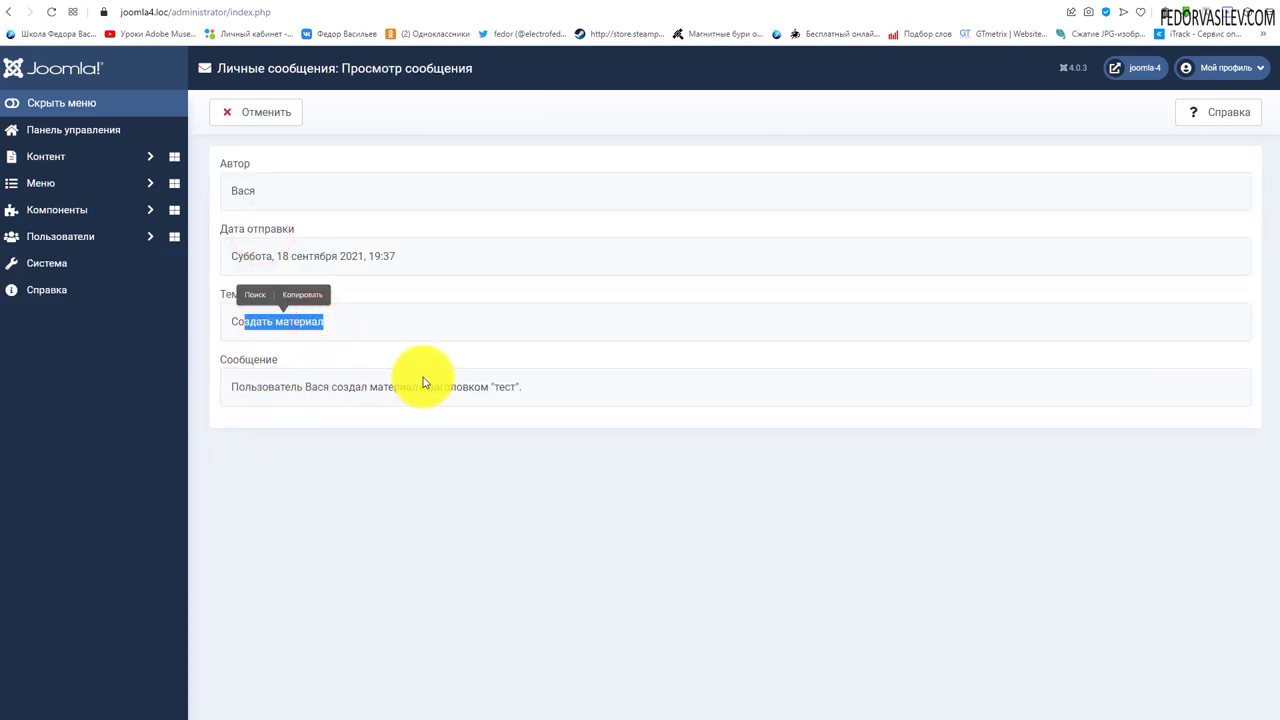
{"action": "left_click", "coordinate": [466, 363]}
{"action": "left_click_drag", "start_coordinate": [537, 393], "coordinate": [397, 391]}
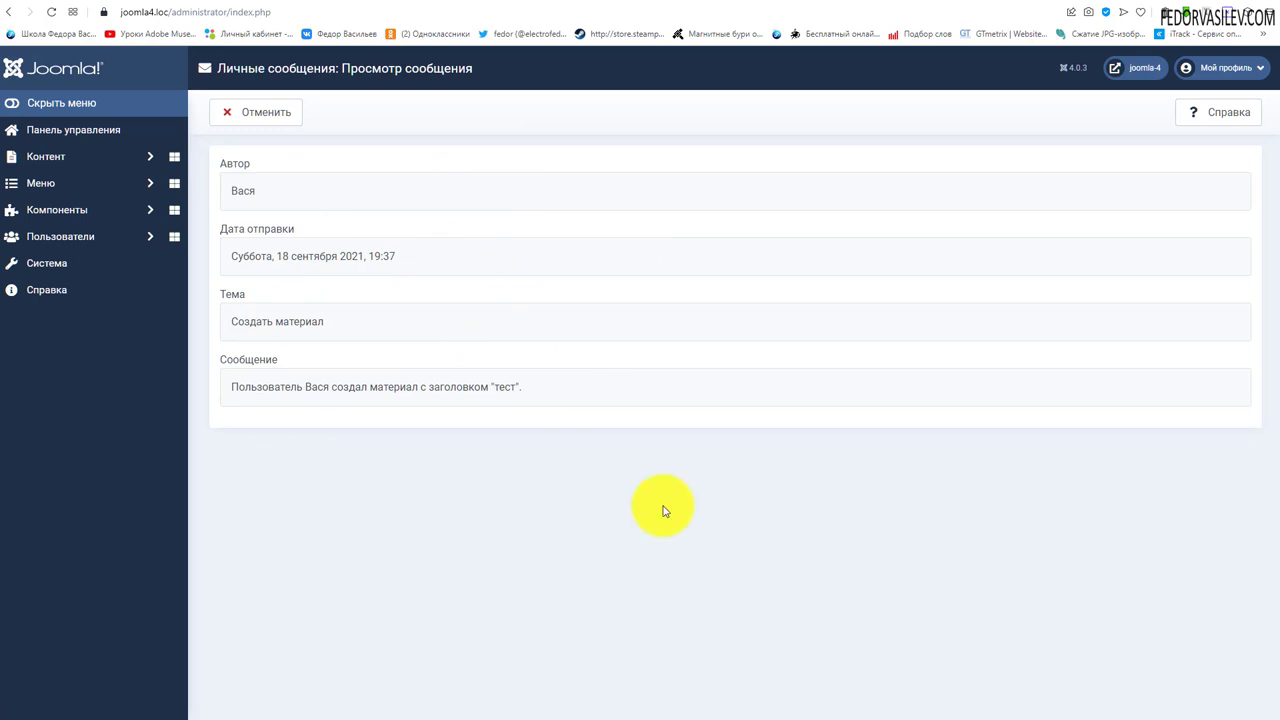
Duplicate the Cassiopeia - Default site template style.
{"action": "left_click", "coordinate": [50, 276]}
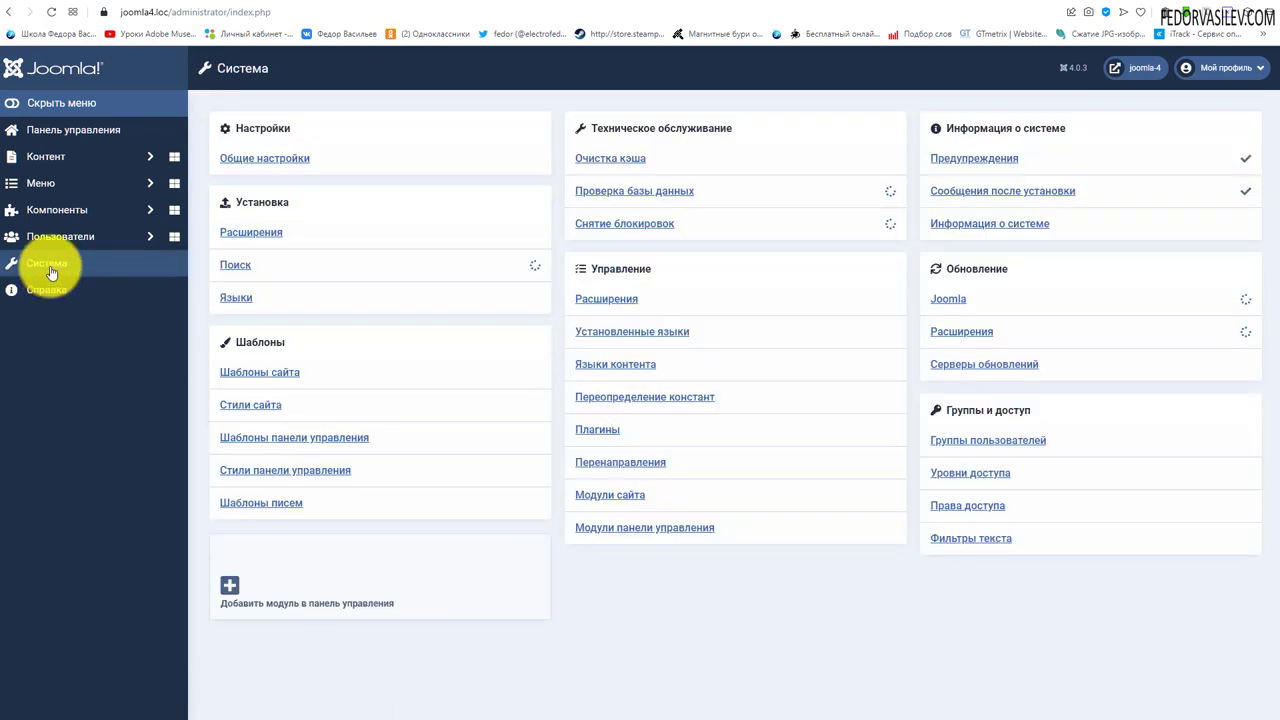
{"action": "left_click", "coordinate": [258, 406]}
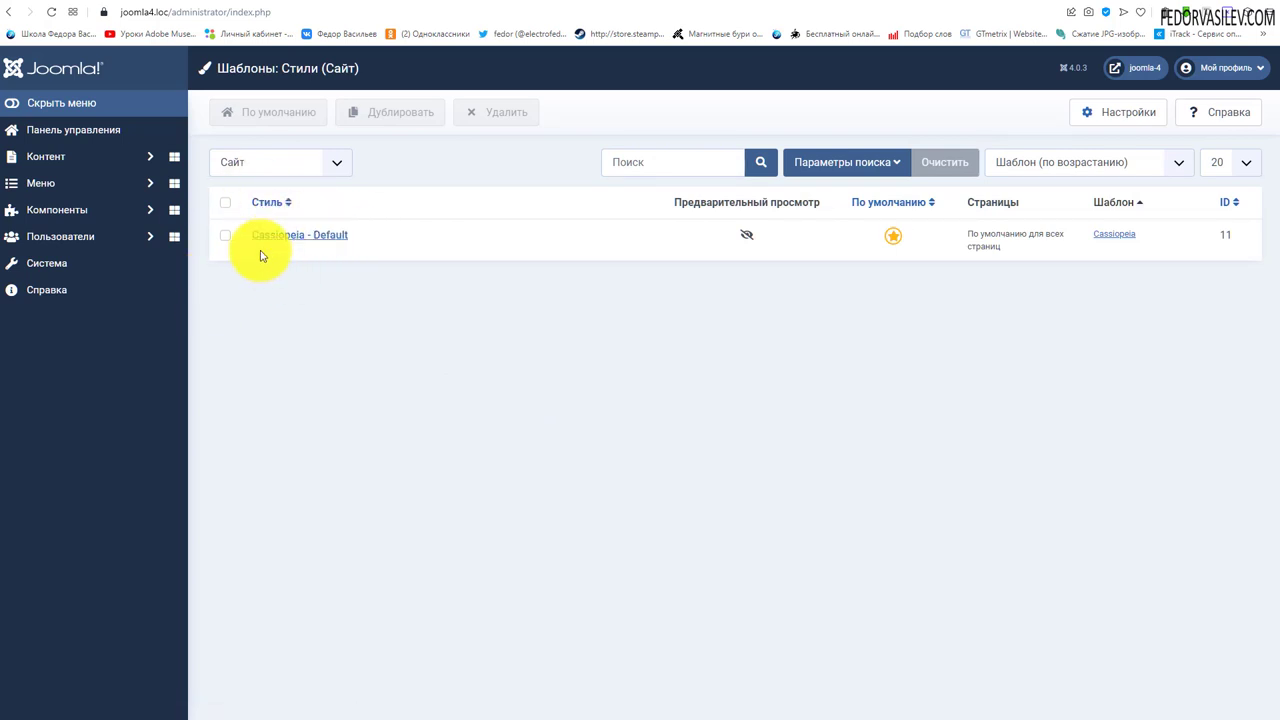
{"action": "left_click", "coordinate": [226, 236]}
{"action": "left_click", "coordinate": [425, 112]}
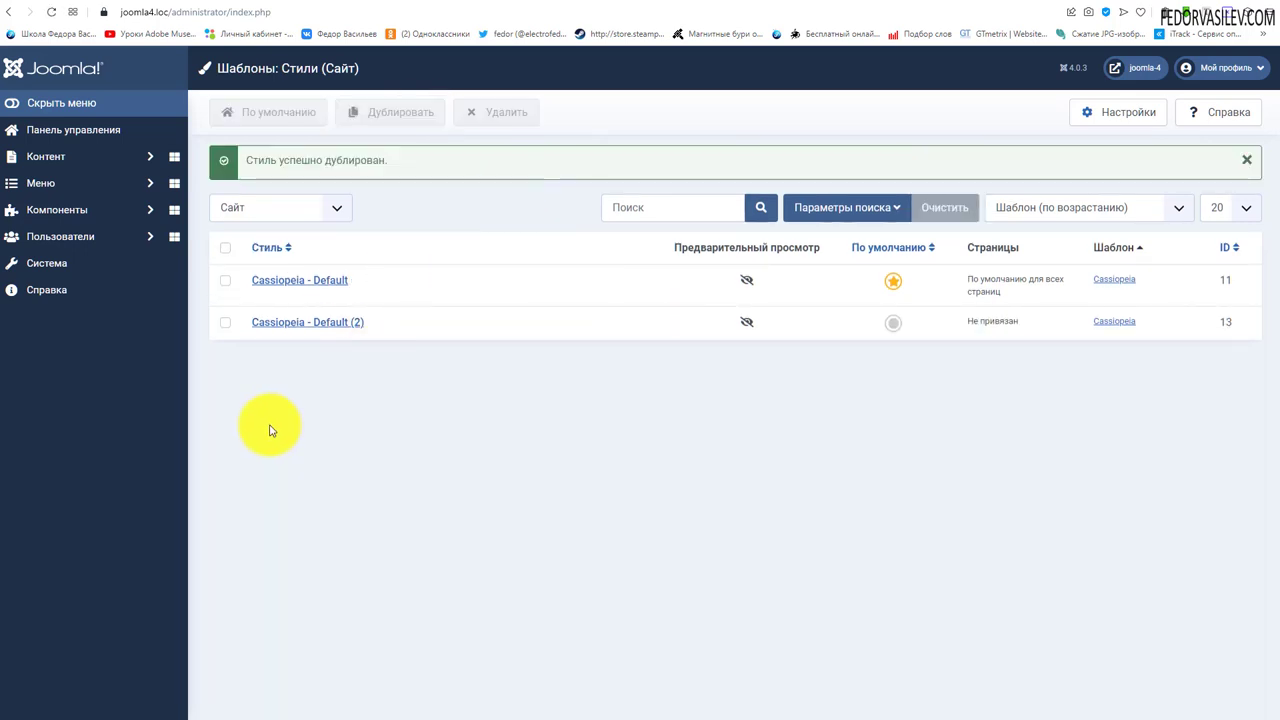
{"action": "left_click", "coordinate": [366, 321]}
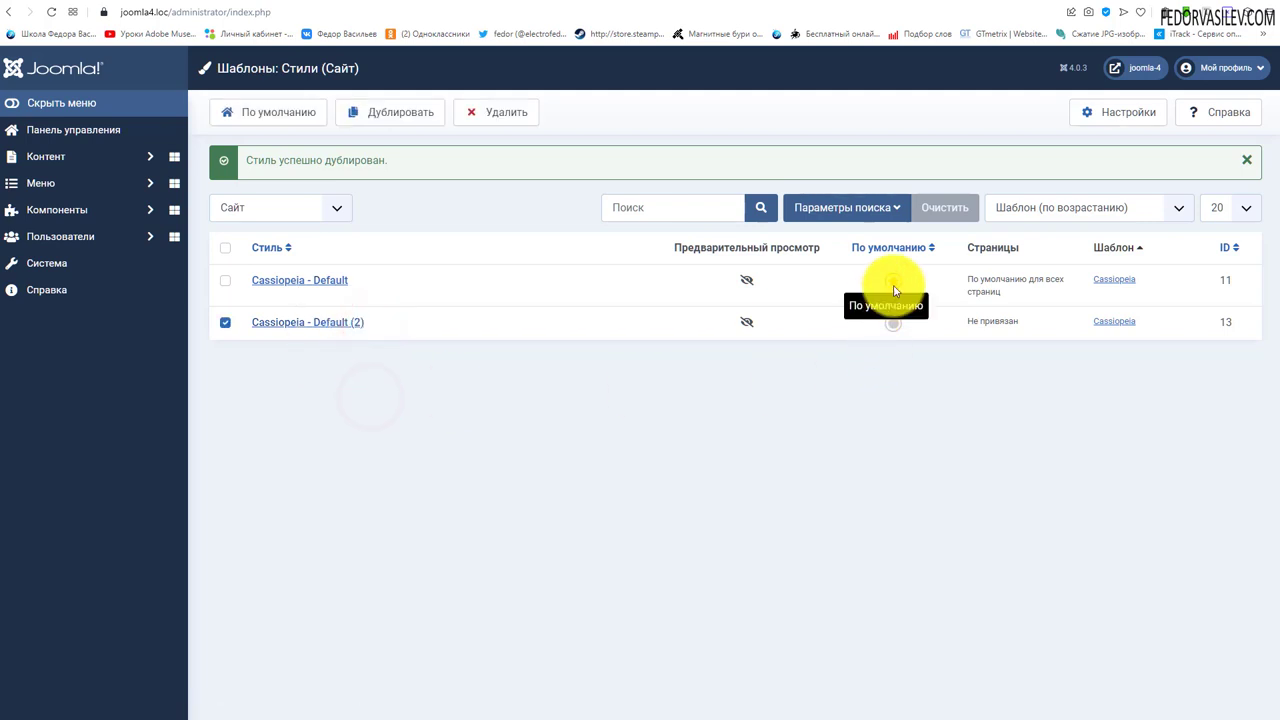
{"action": "left_click_drag", "start_coordinate": [362, 280], "coordinate": [322, 280]}
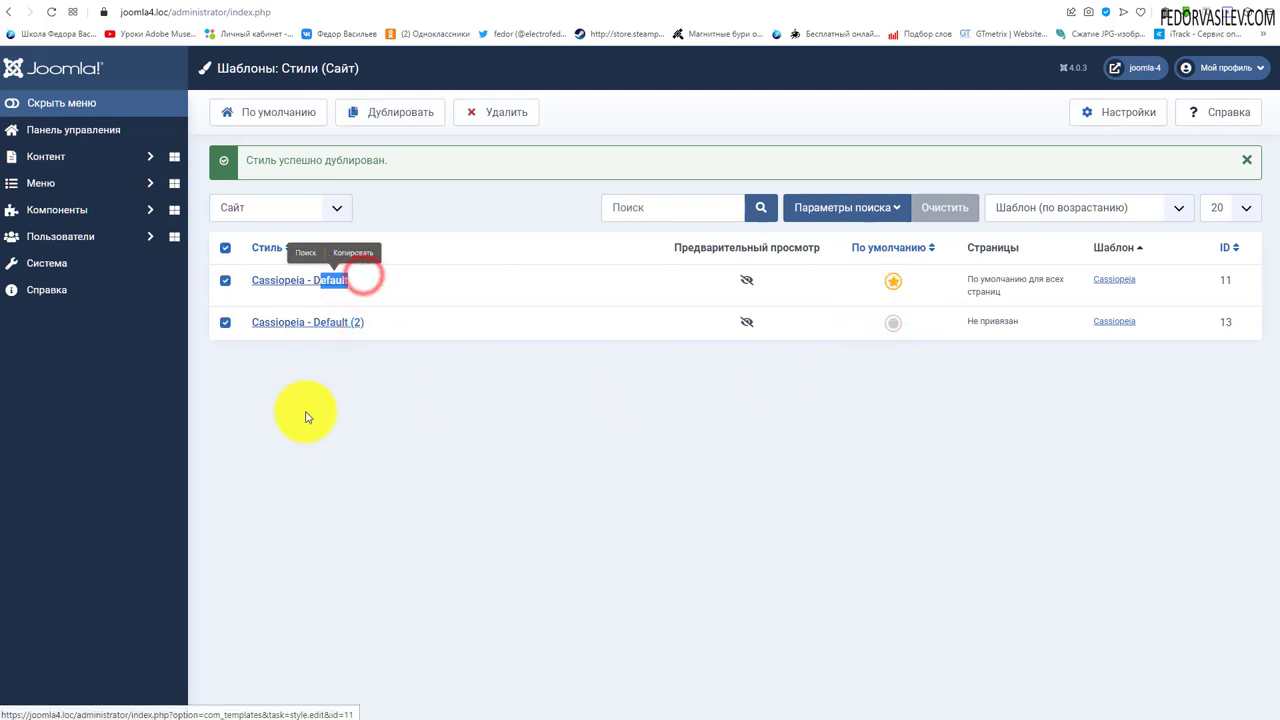
Set the template colour of the Cassiopeia - Default (2) style to Альтернативный, then save and close it.
{"action": "left_click", "coordinate": [316, 322]}
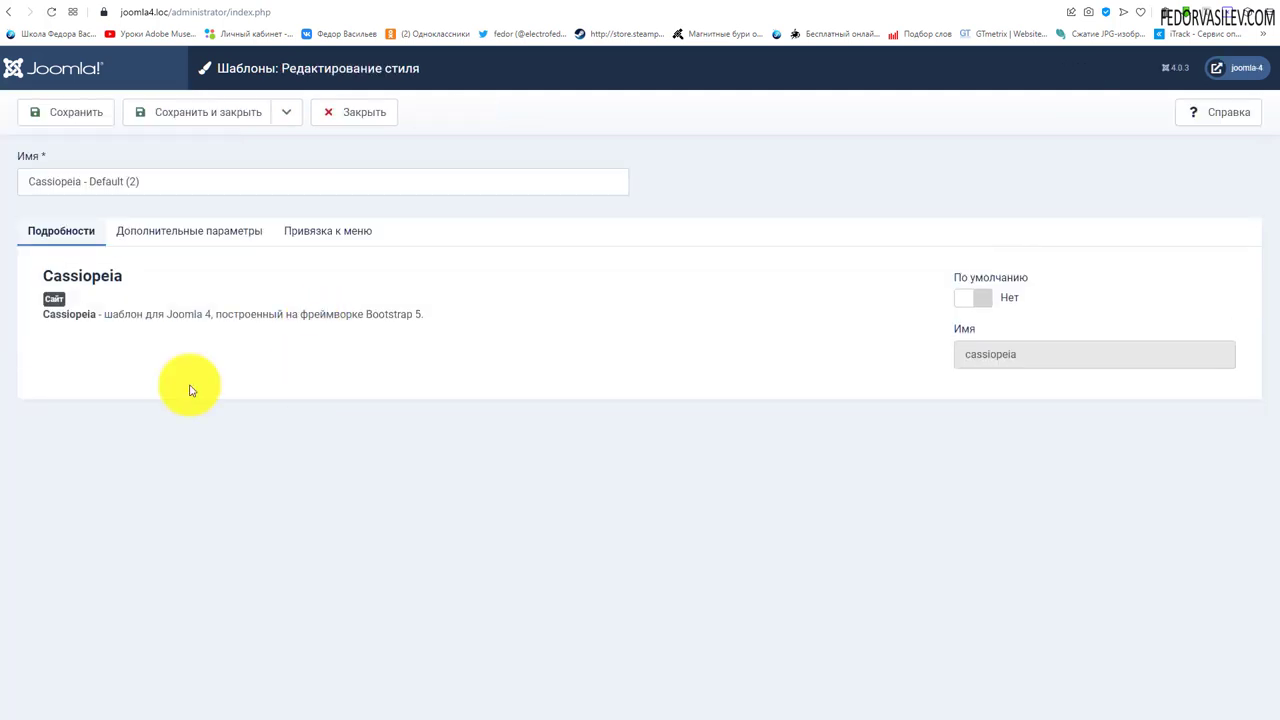
{"action": "left_click", "coordinate": [166, 231]}
{"action": "scroll", "coordinate": [141, 338], "scroll_direction": "down", "scroll_amount": 3}
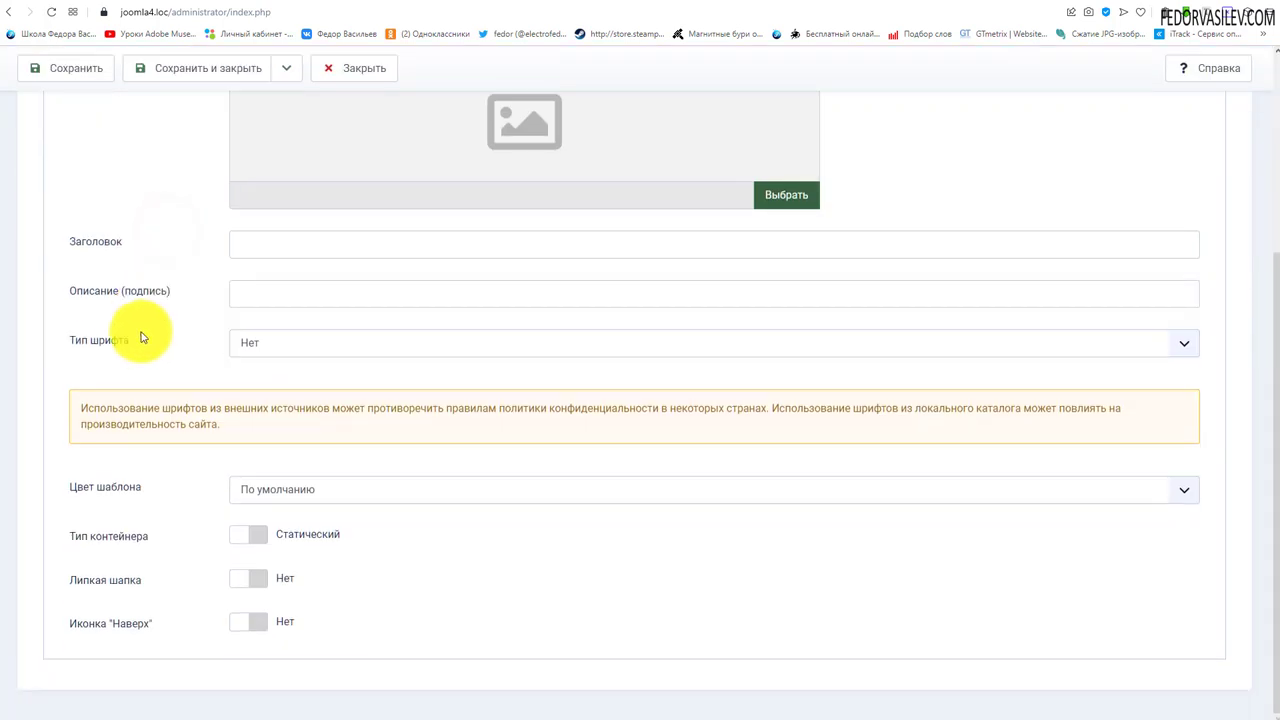
{"action": "left_click", "coordinate": [251, 490]}
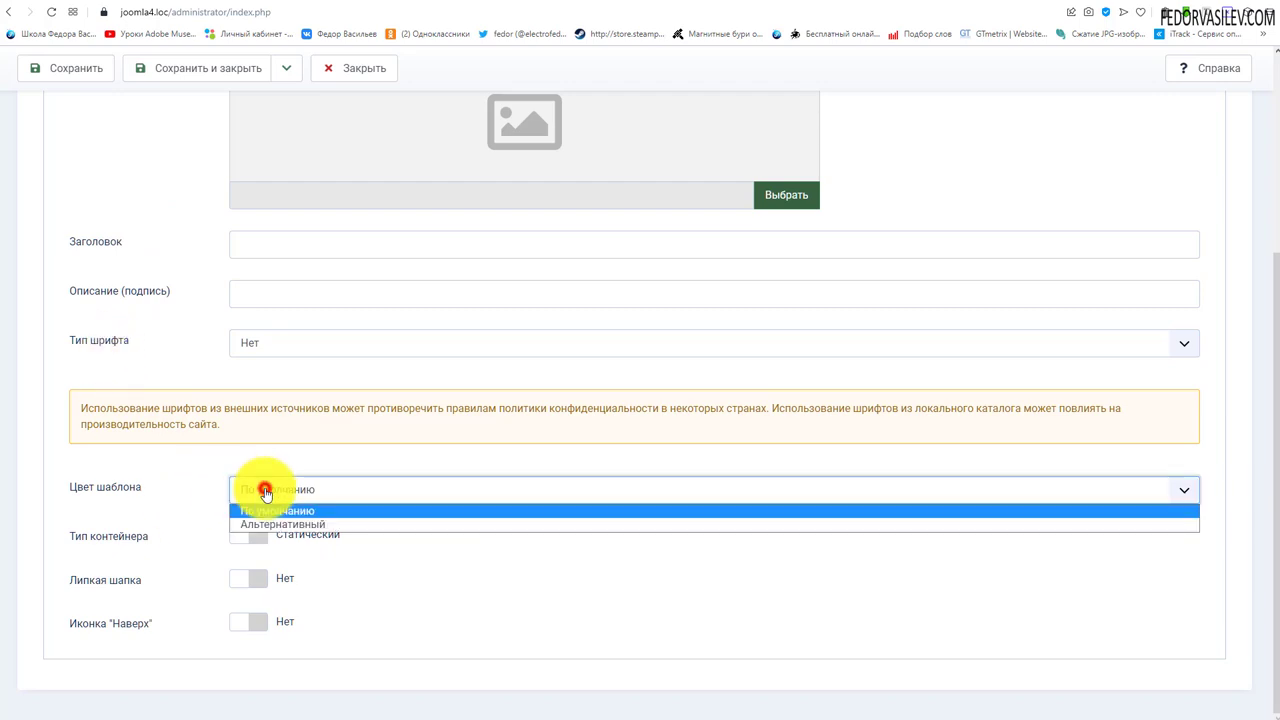
{"action": "left_click", "coordinate": [260, 522]}
{"action": "scroll", "coordinate": [166, 507], "scroll_direction": "up", "scroll_amount": 5}
{"action": "left_click", "coordinate": [203, 111]}
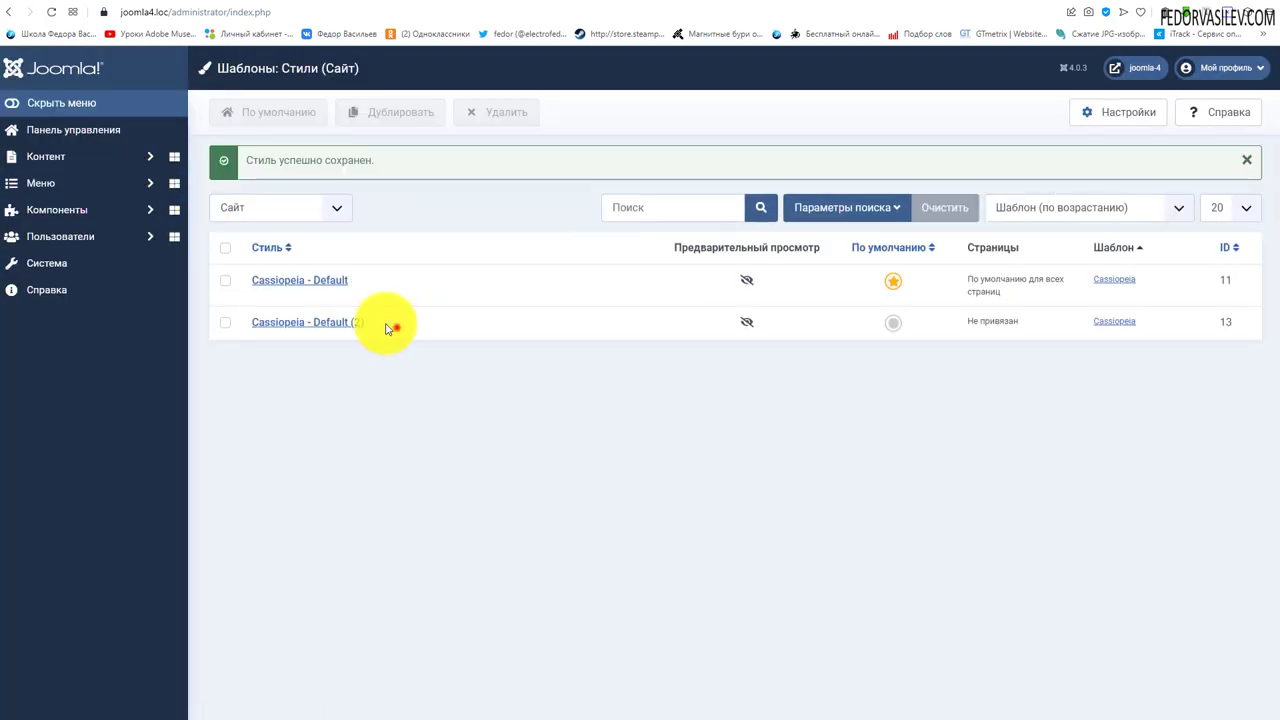
{"action": "left_click_drag", "start_coordinate": [395, 325], "coordinate": [291, 322]}
{"action": "left_click", "coordinate": [329, 409]}
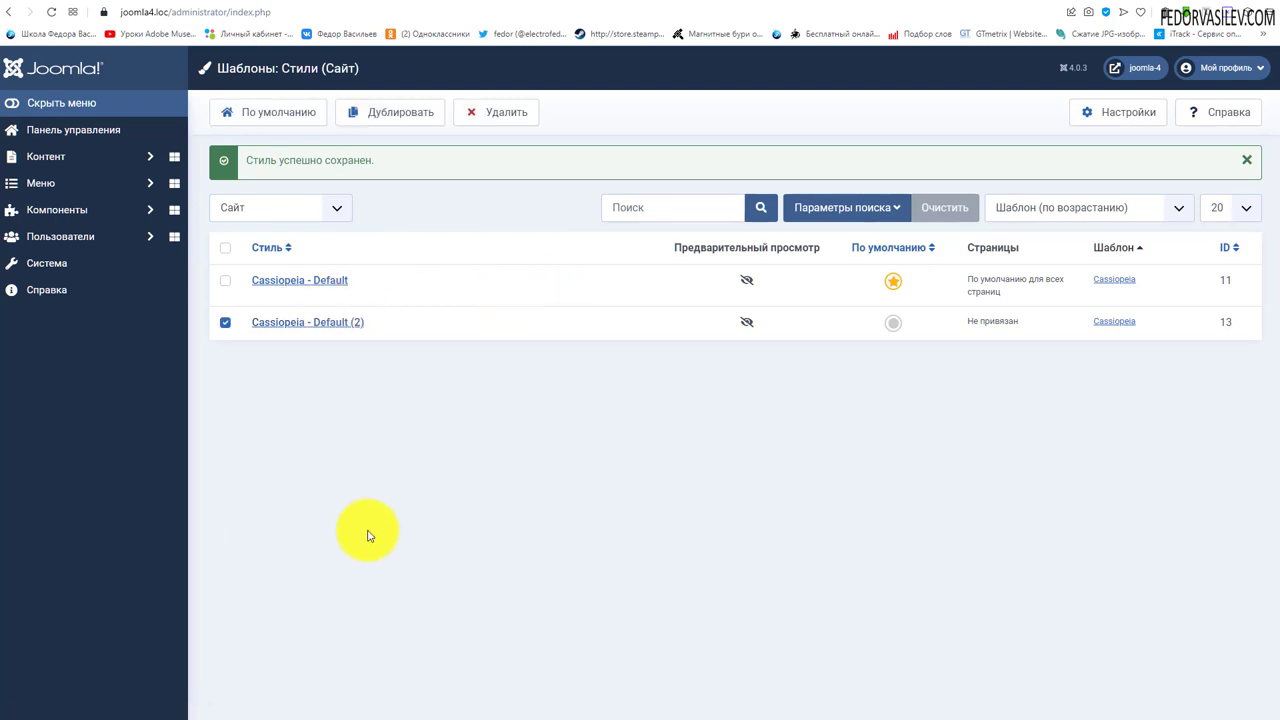
Check how the Главная and Статьи pages look on the public site, then return to the administrator.
{"action": "left_click", "coordinate": [320, 9]}
{"action": "left_click", "coordinate": [897, 163]}
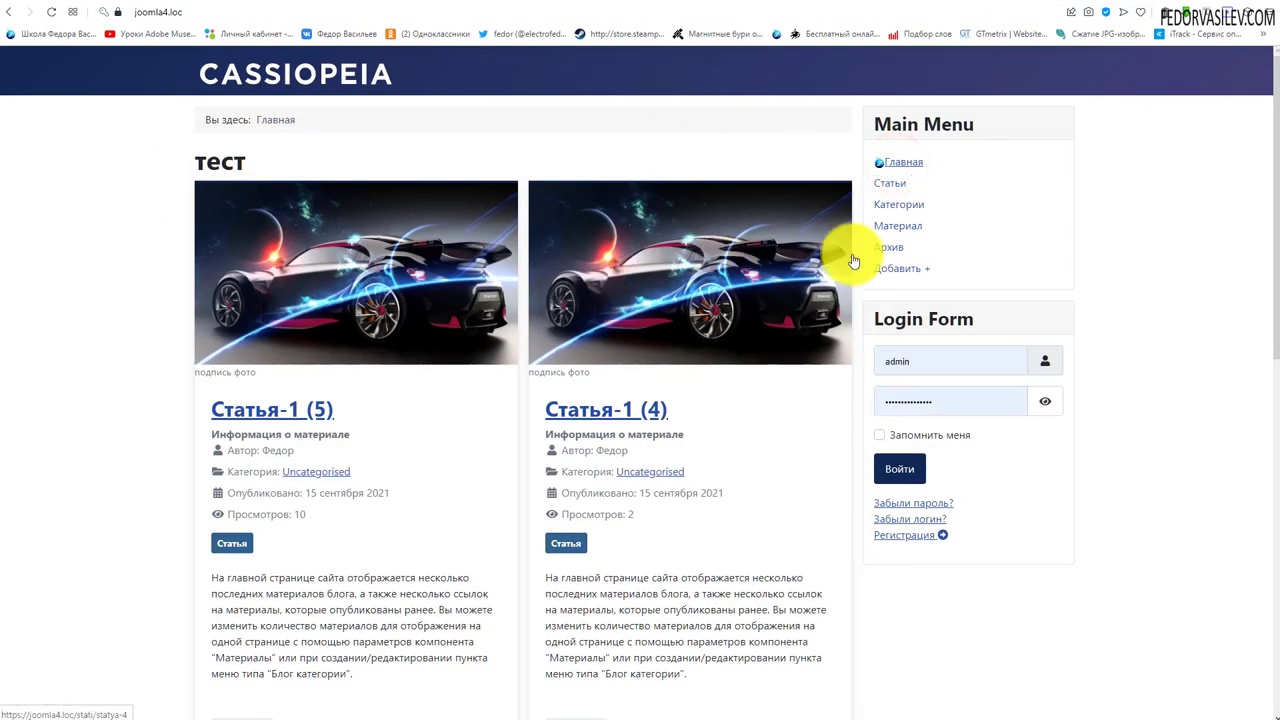
{"action": "left_click", "coordinate": [891, 184]}
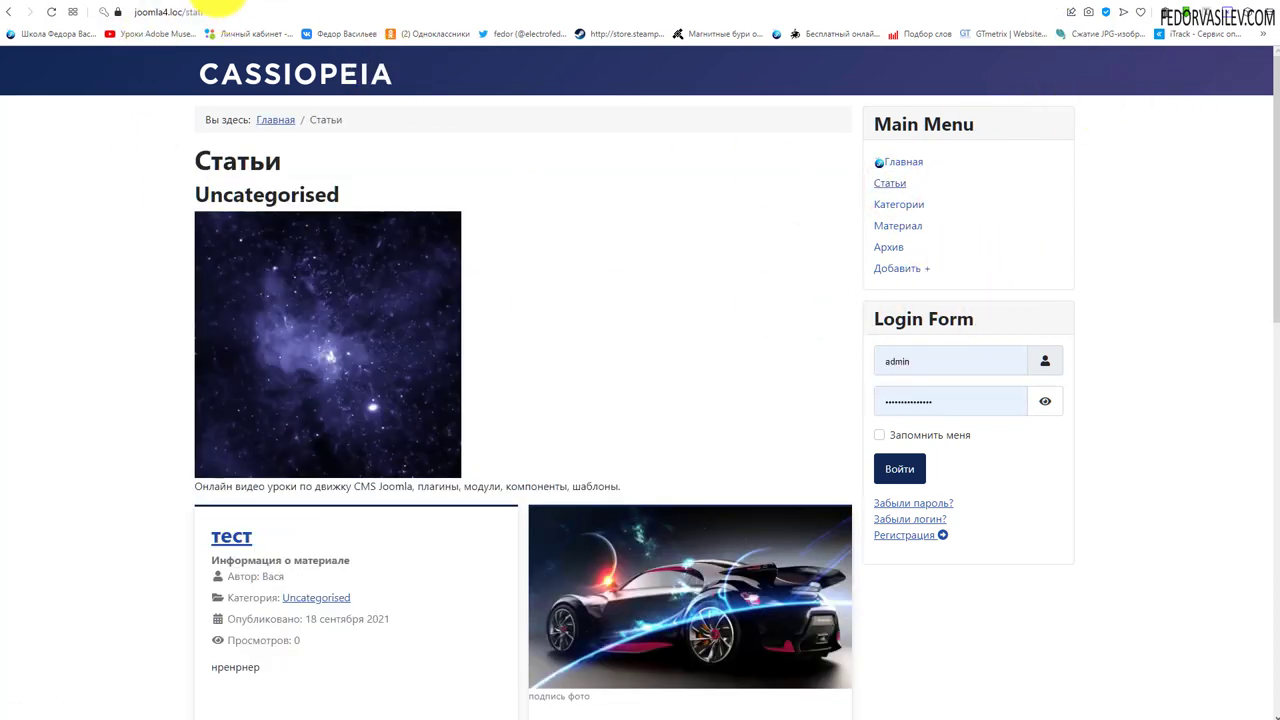
{"action": "left_click", "coordinate": [305, 8]}
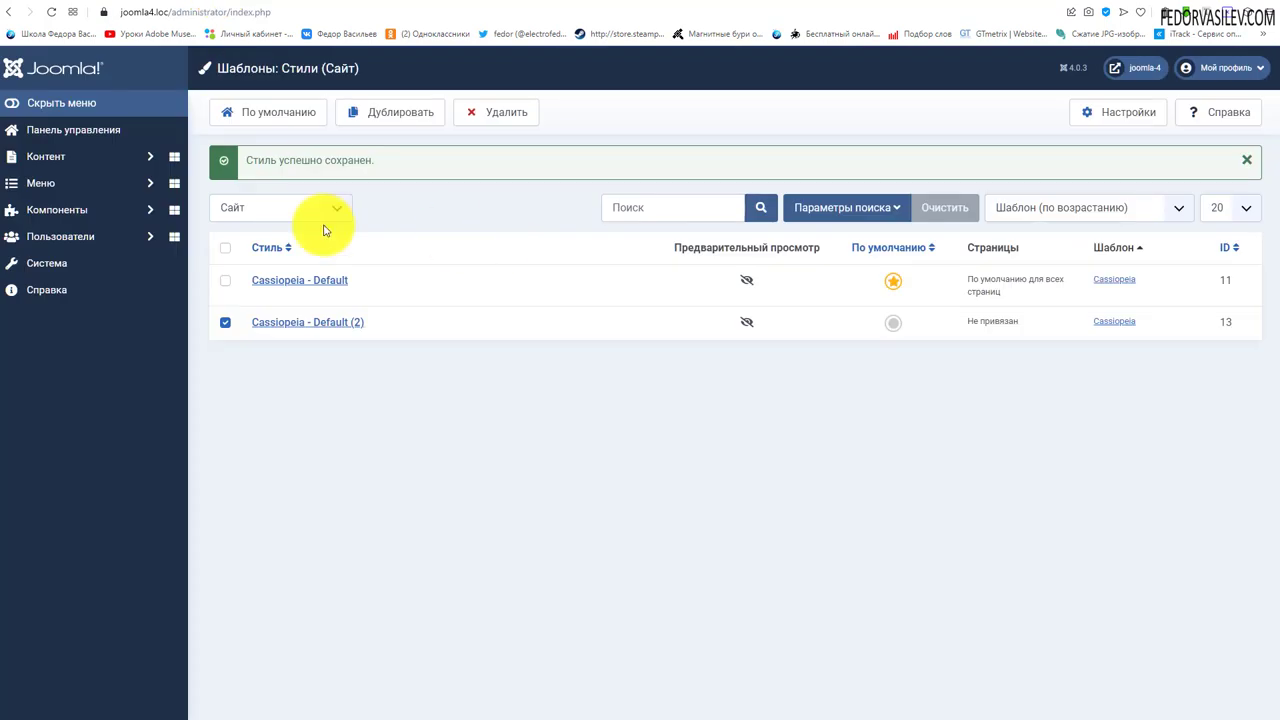
Assign the template style Cassiopeia - Default (2) to the Статьи item of Main Menu and save it.
{"action": "left_click", "coordinate": [76, 185]}
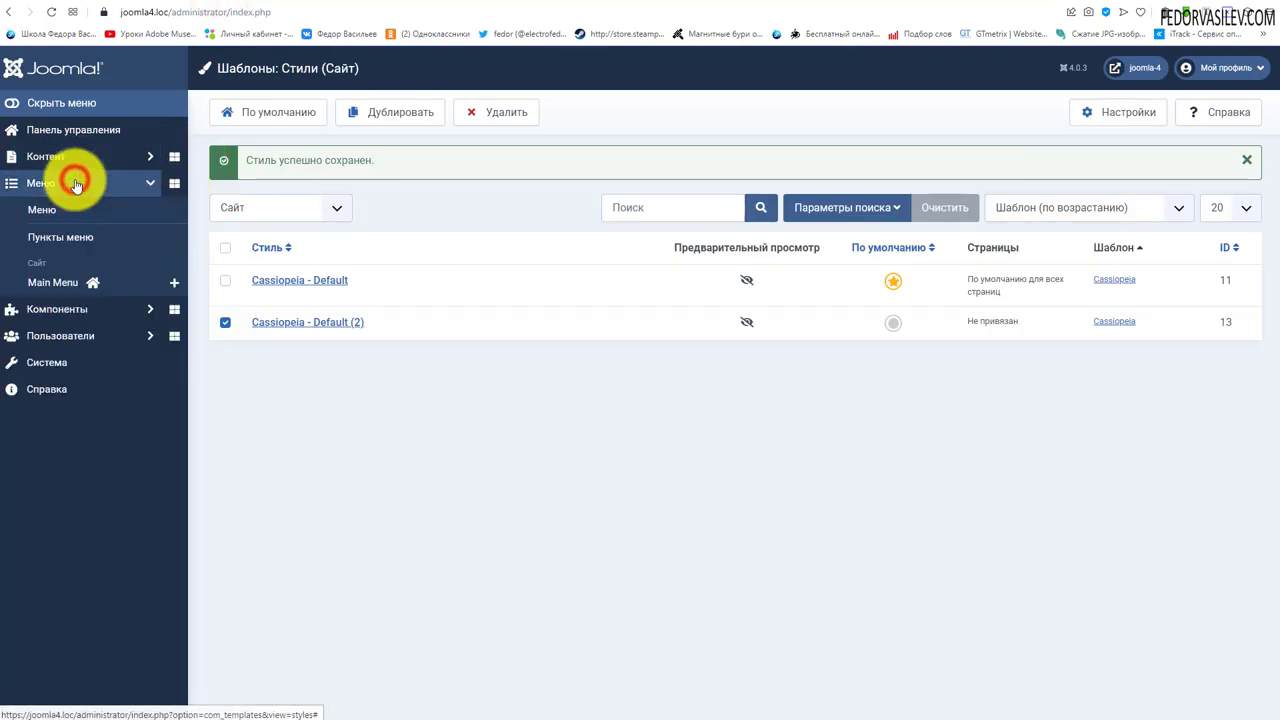
{"action": "left_click", "coordinate": [55, 281]}
{"action": "left_click", "coordinate": [380, 299]}
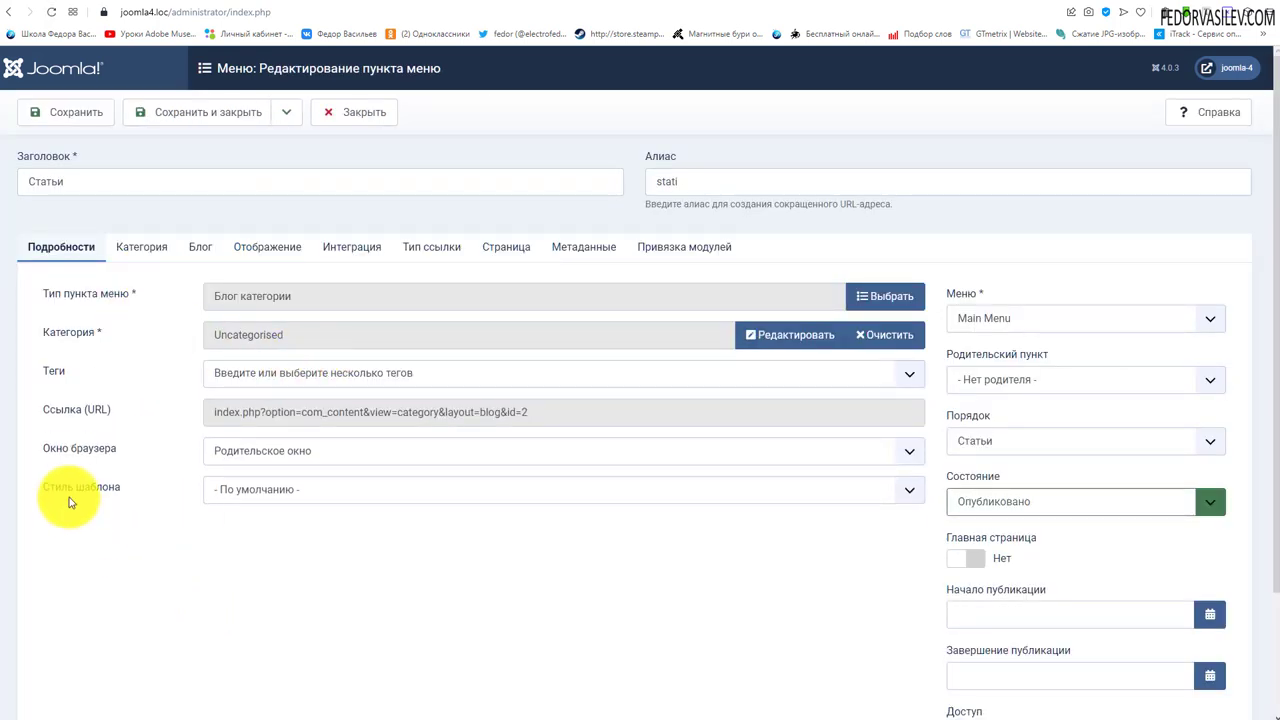
{"action": "left_click", "coordinate": [250, 492]}
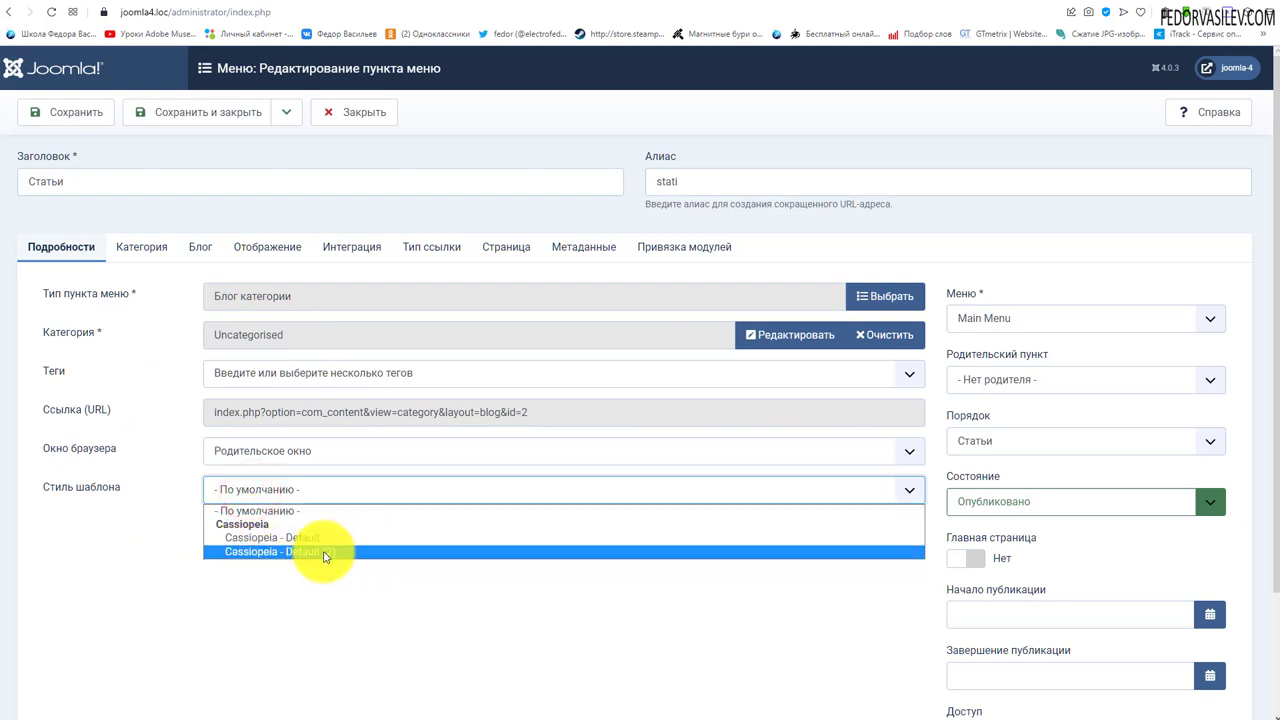
{"action": "left_click", "coordinate": [323, 553]}
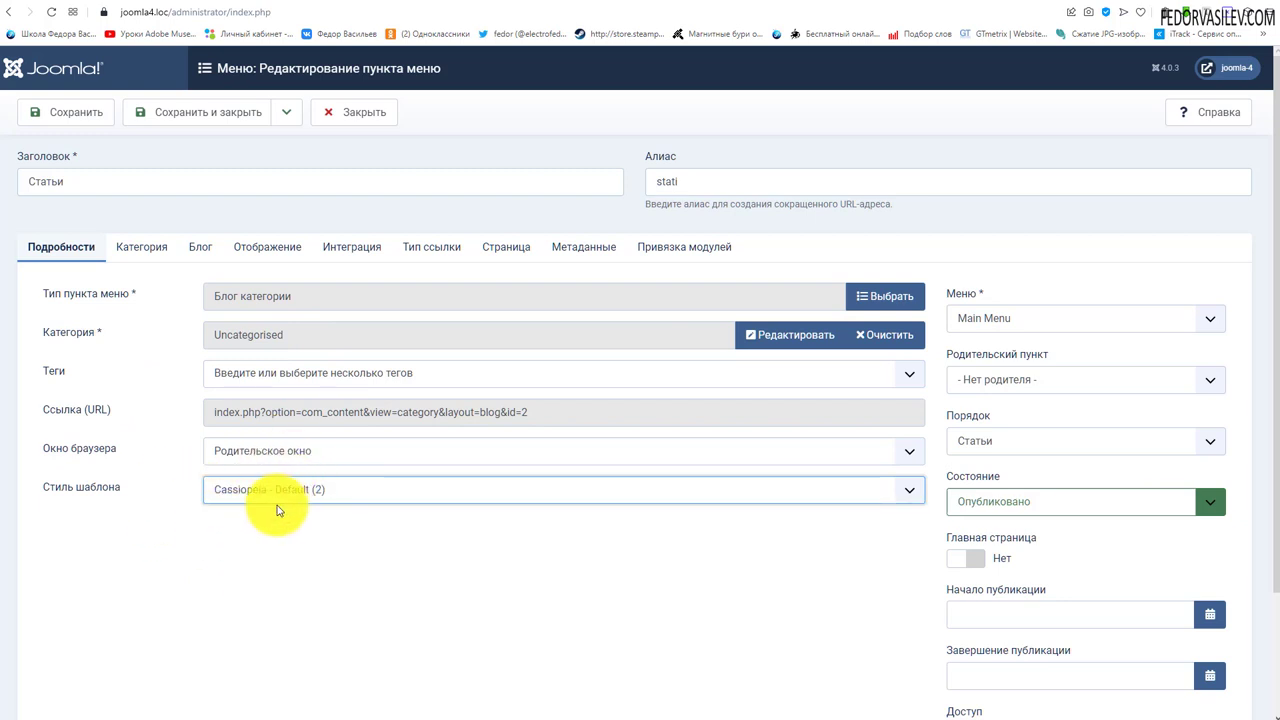
{"action": "left_click", "coordinate": [88, 121]}
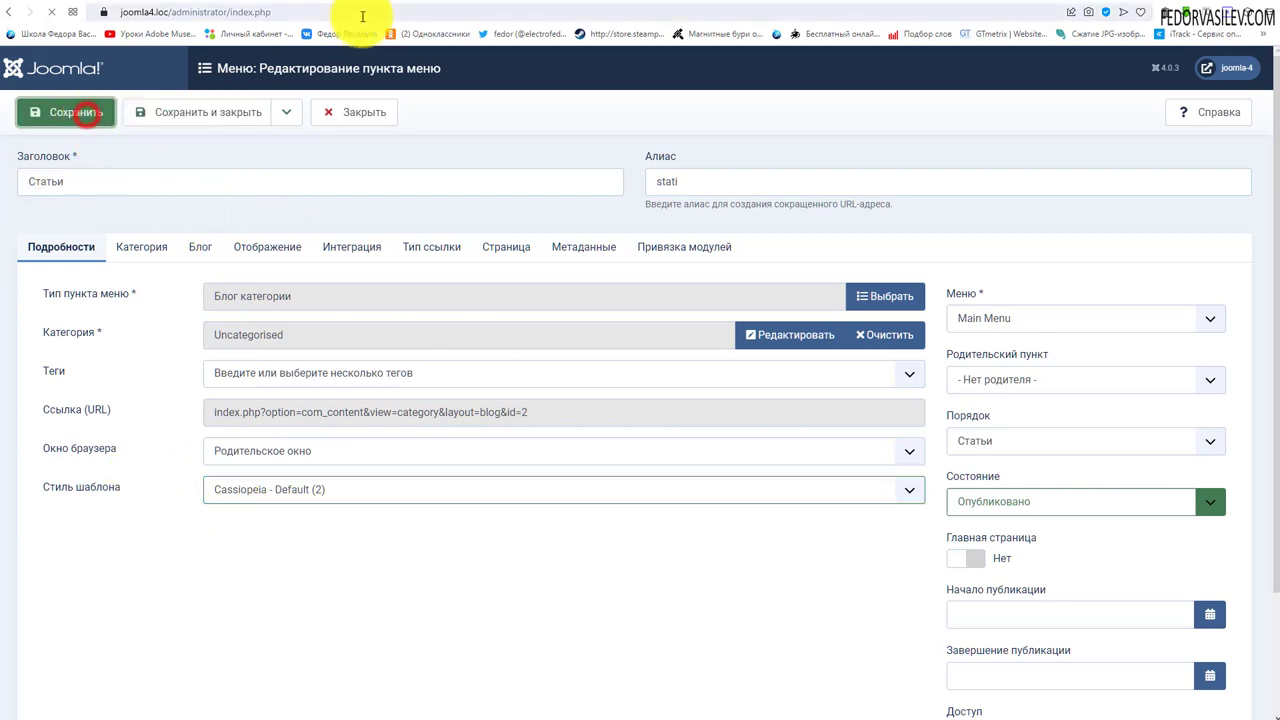
Compare the colours of the Главная and Статьи pages on the public site, including the articles further down Статьи, then return to the administrator.
{"action": "left_click", "coordinate": [362, 3]}
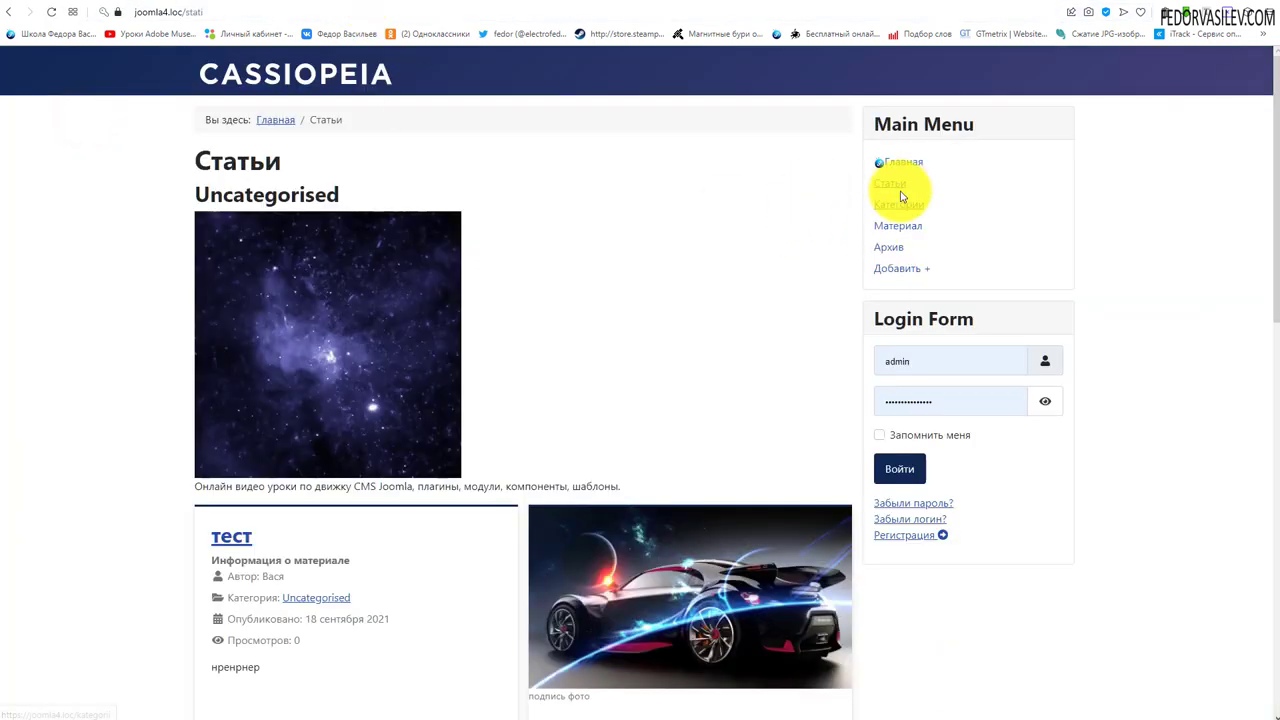
{"action": "left_click", "coordinate": [900, 163]}
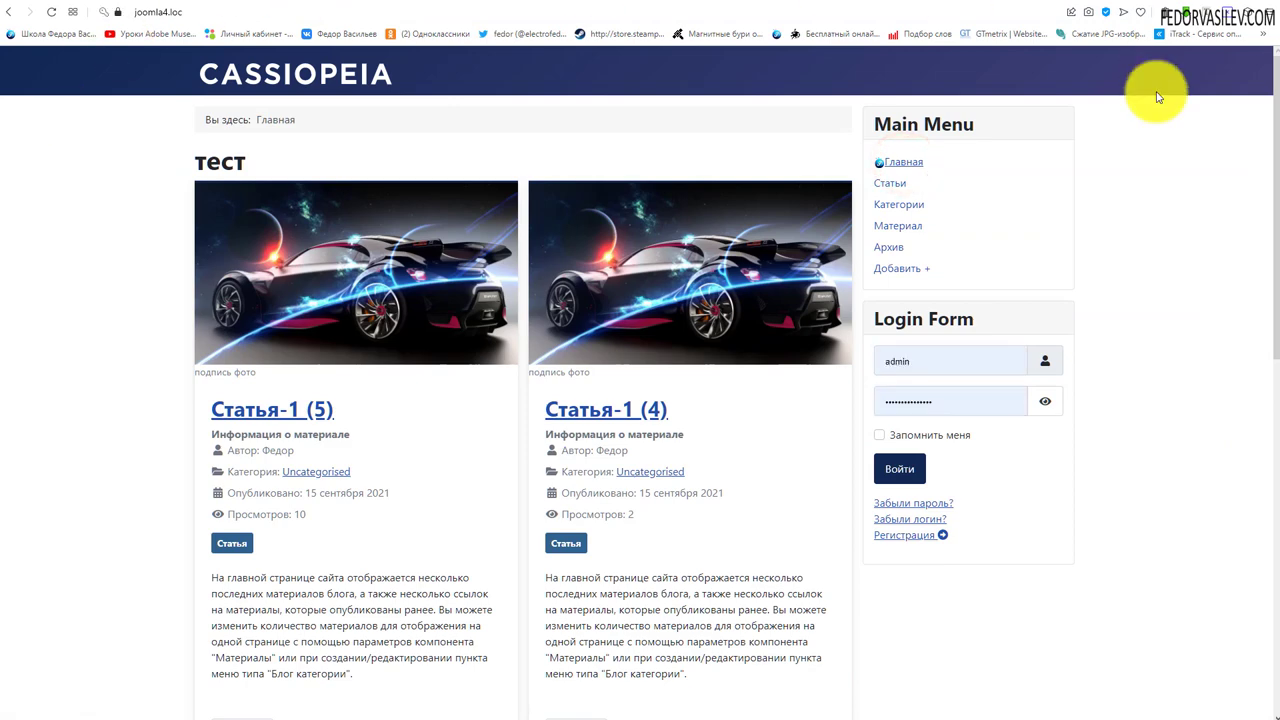
{"action": "left_click", "coordinate": [879, 186]}
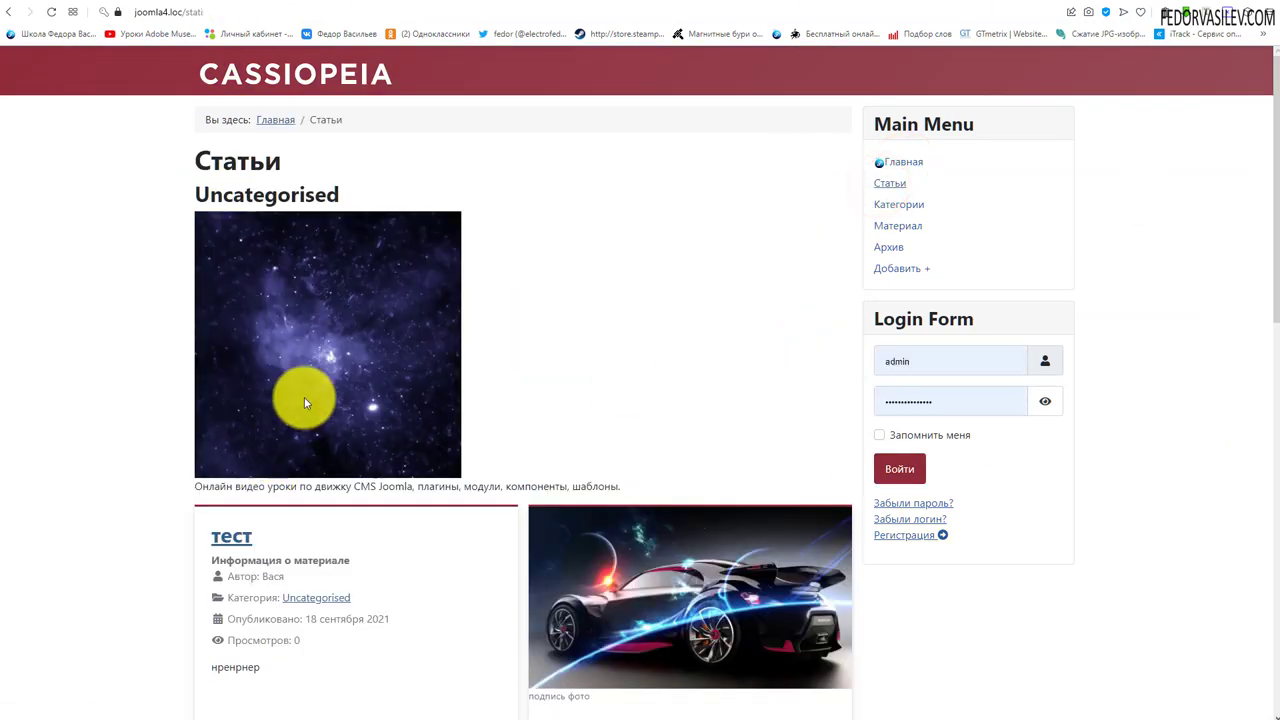
{"action": "scroll", "coordinate": [305, 400], "scroll_direction": "down", "scroll_amount": 5}
{"action": "scroll", "coordinate": [797, 563], "scroll_direction": "up", "scroll_amount": 5}
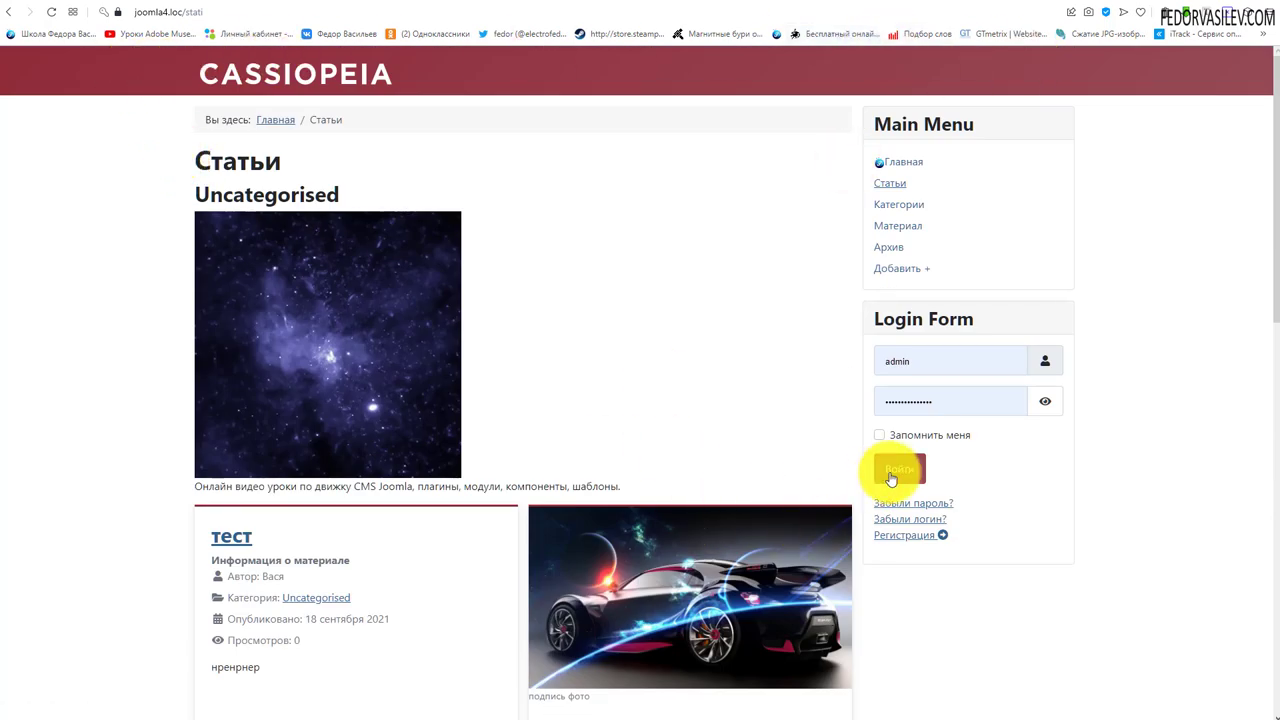
{"action": "scroll", "coordinate": [530, 366], "scroll_direction": "down", "scroll_amount": 3}
{"action": "scroll", "coordinate": [580, 286], "scroll_direction": "down", "scroll_amount": 6}
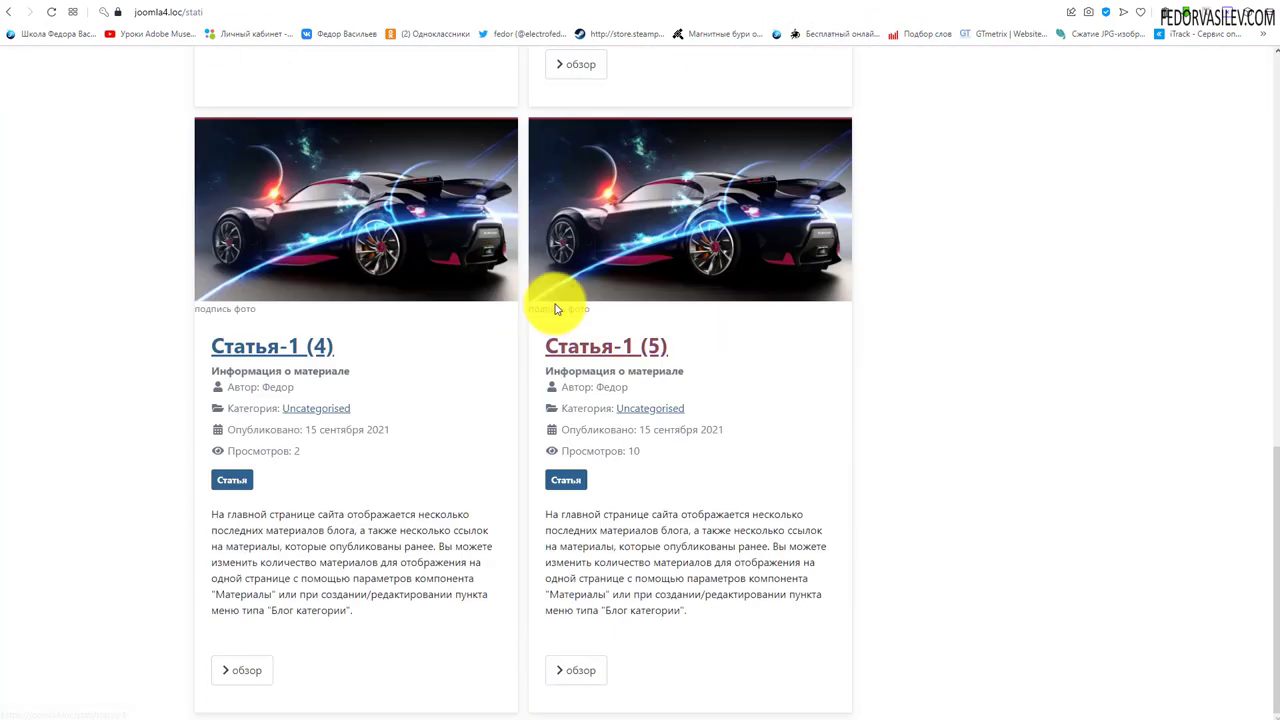
{"action": "scroll", "coordinate": [500, 288], "scroll_direction": "up", "scroll_amount": 8}
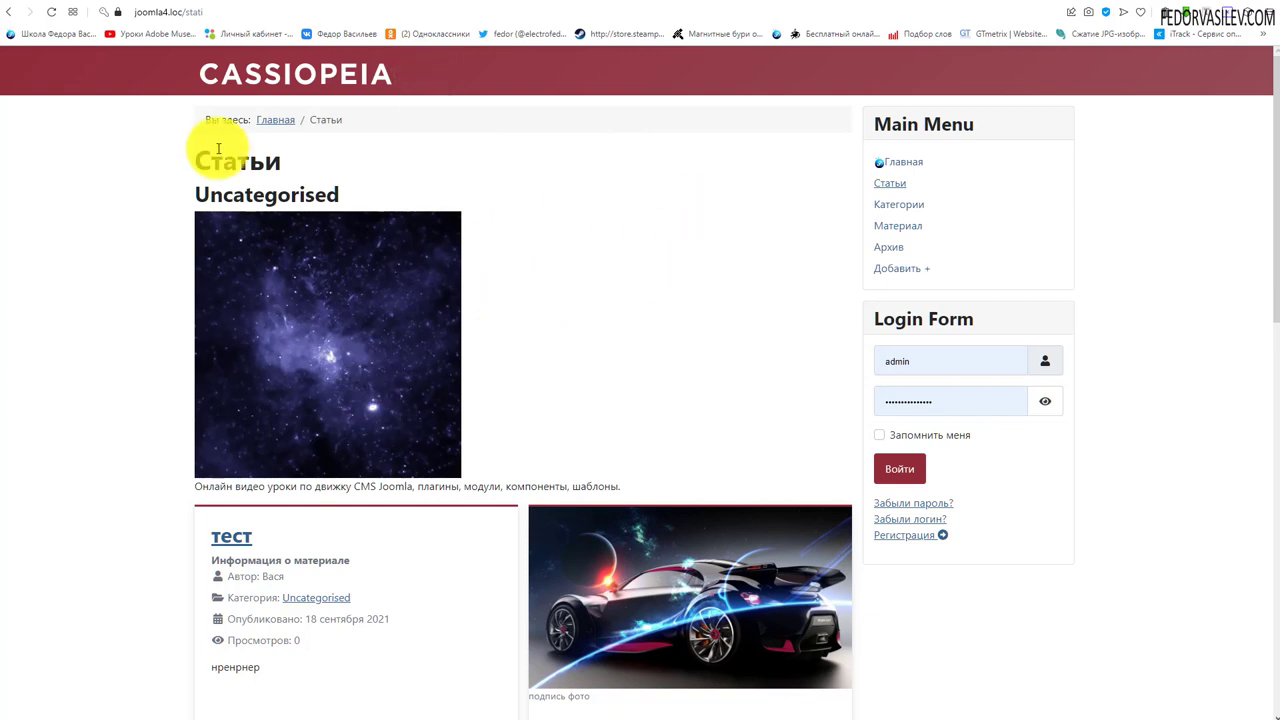
{"action": "key", "text": "ctrl+Tab"}
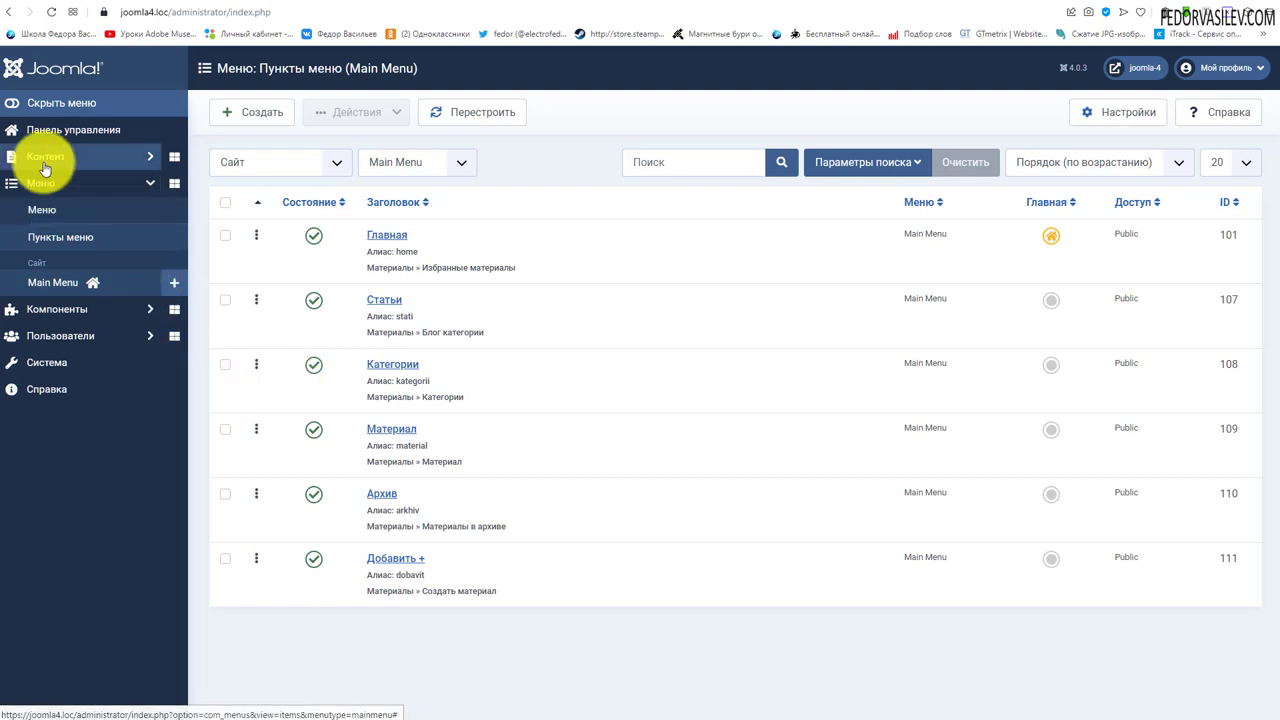
Open the Uncategorised category of the Контакты component for editing.
{"action": "left_click", "coordinate": [100, 312]}
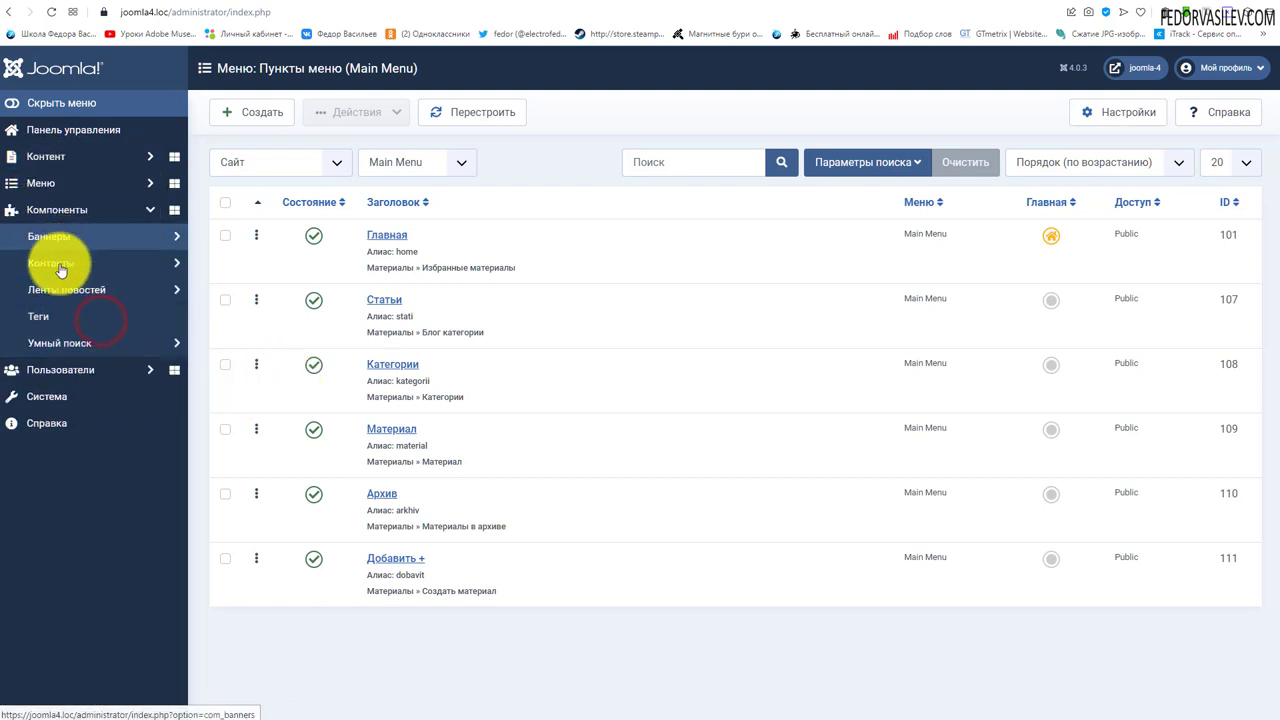
{"action": "left_click", "coordinate": [61, 264]}
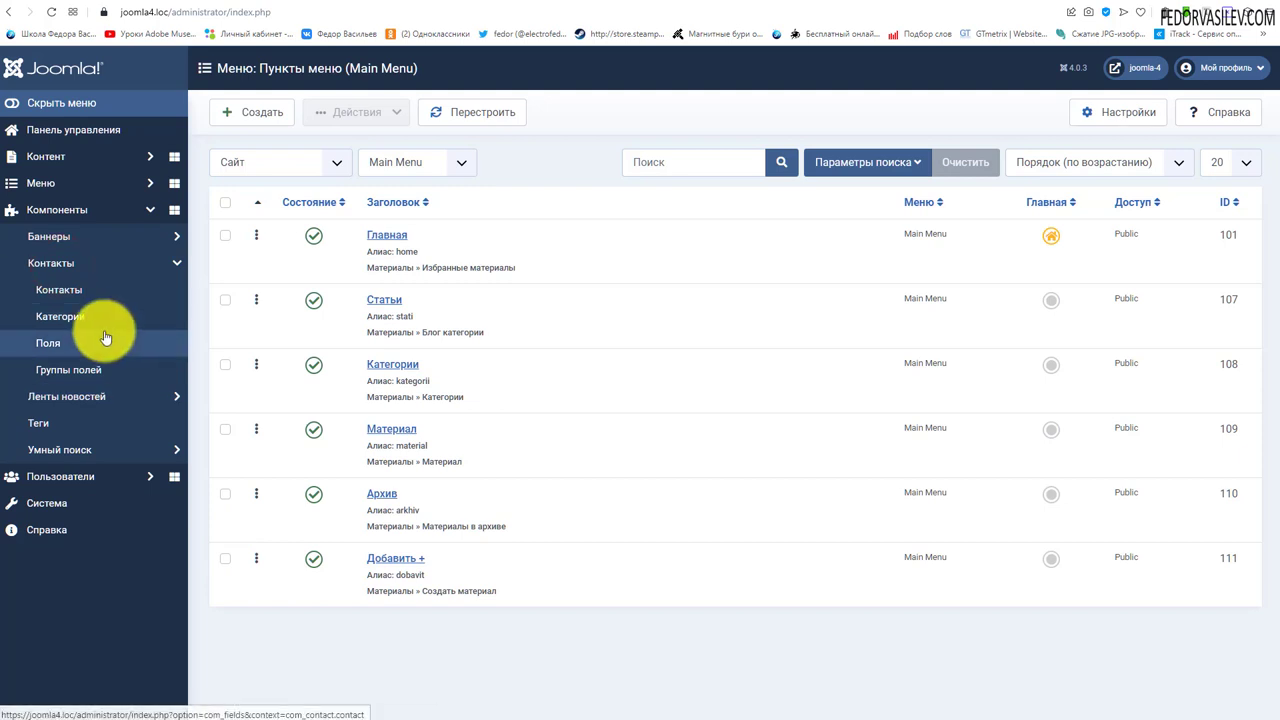
{"action": "left_click", "coordinate": [62, 316]}
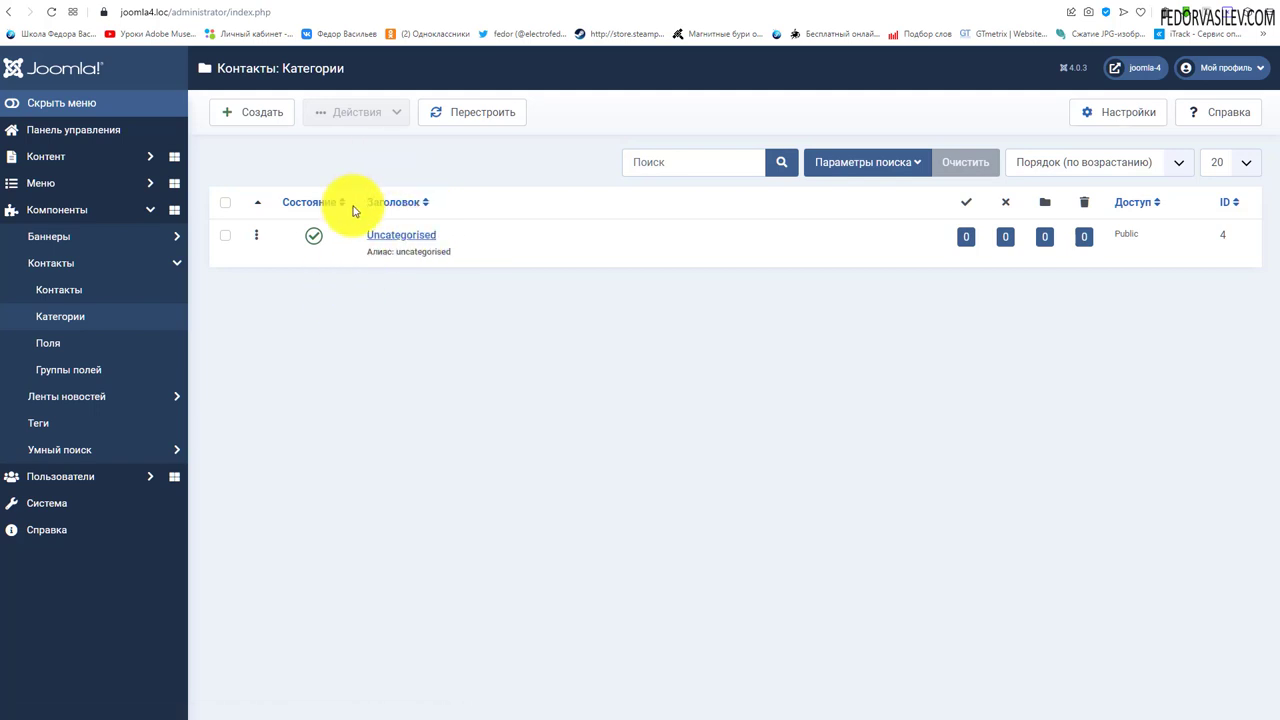
{"action": "left_click", "coordinate": [225, 235]}
{"action": "left_click", "coordinate": [388, 114]}
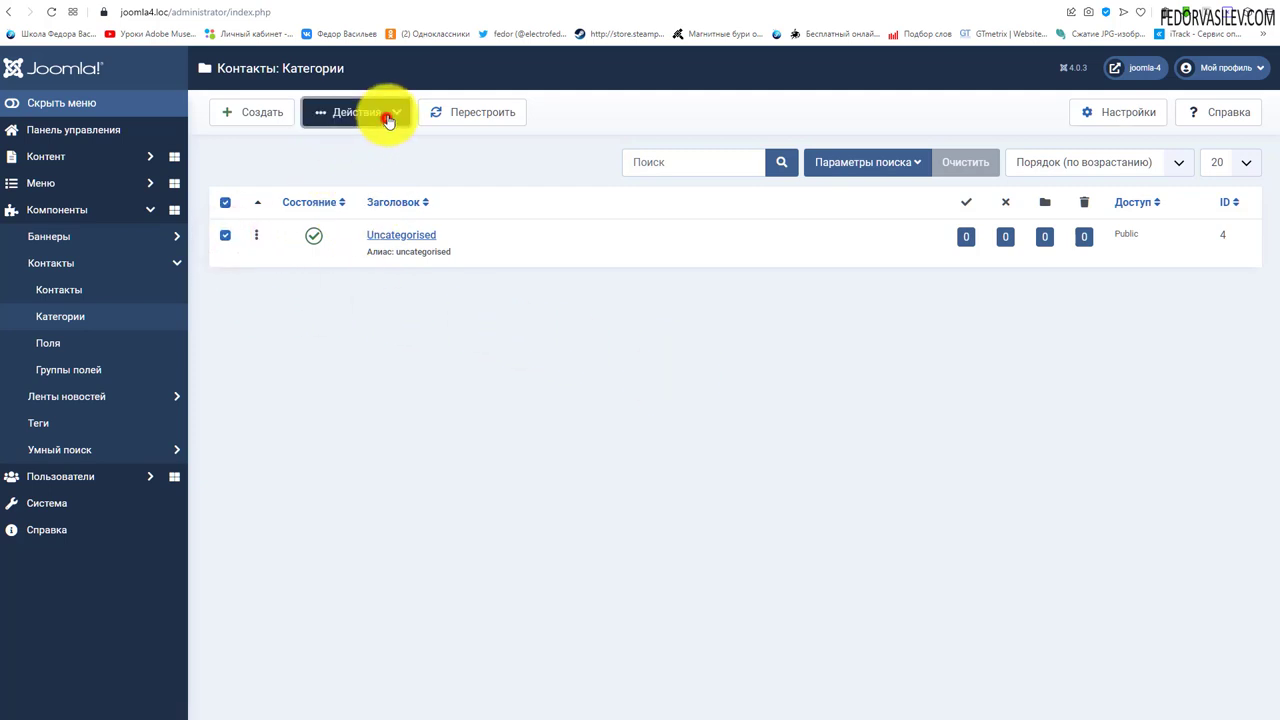
{"action": "left_click", "coordinate": [449, 356]}
{"action": "left_click", "coordinate": [395, 235]}
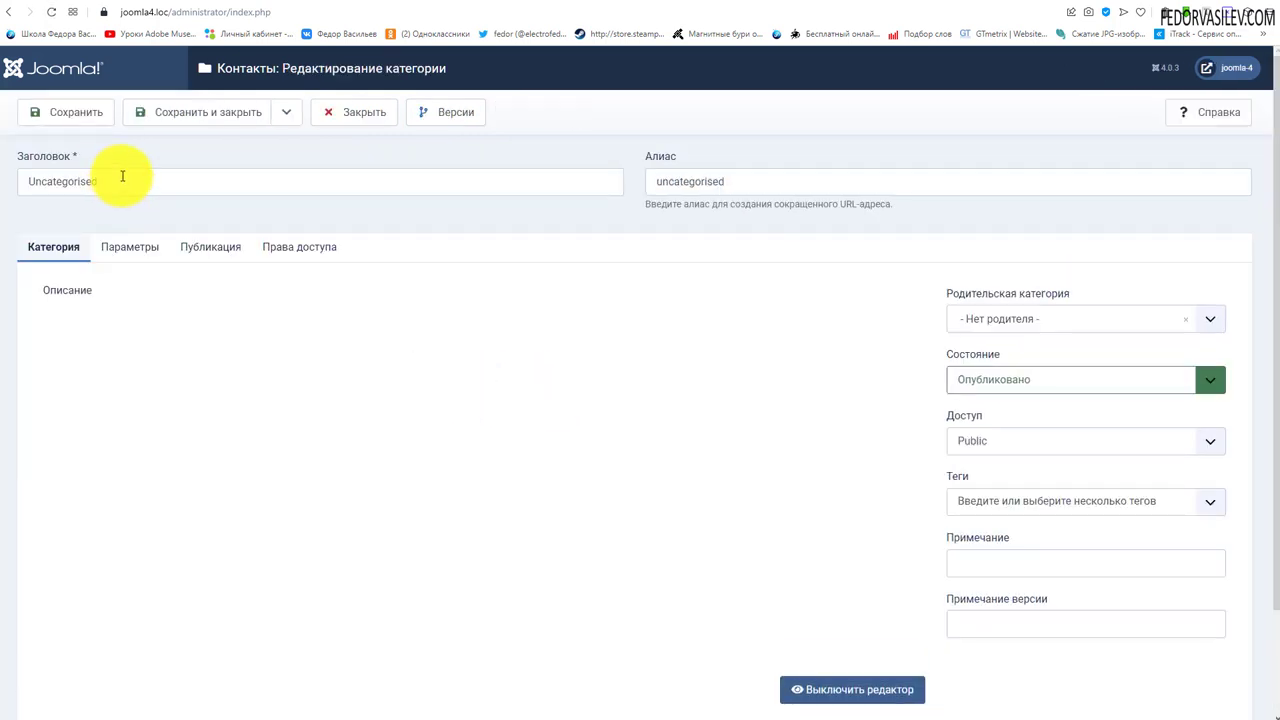
Replace the category title with Администаторы, clear its alias and save the category.
{"action": "double_click", "coordinate": [121, 176]}
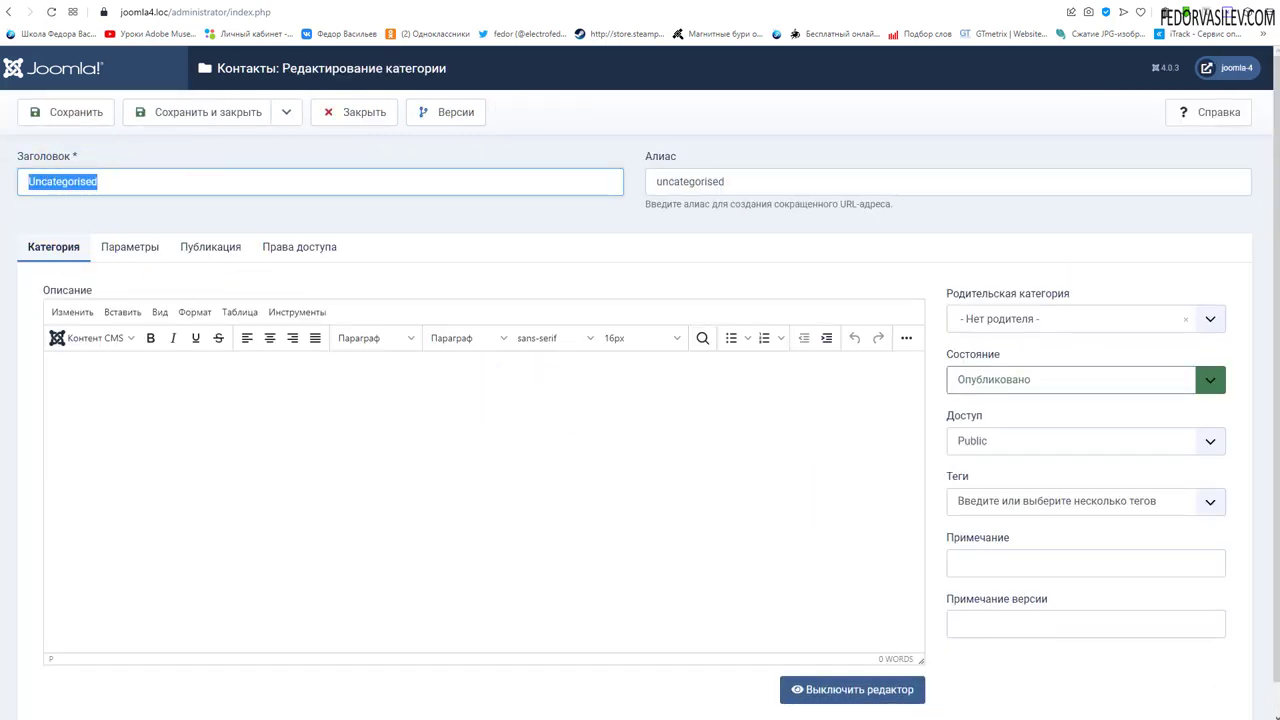
{"action": "double_click", "coordinate": [760, 179]}
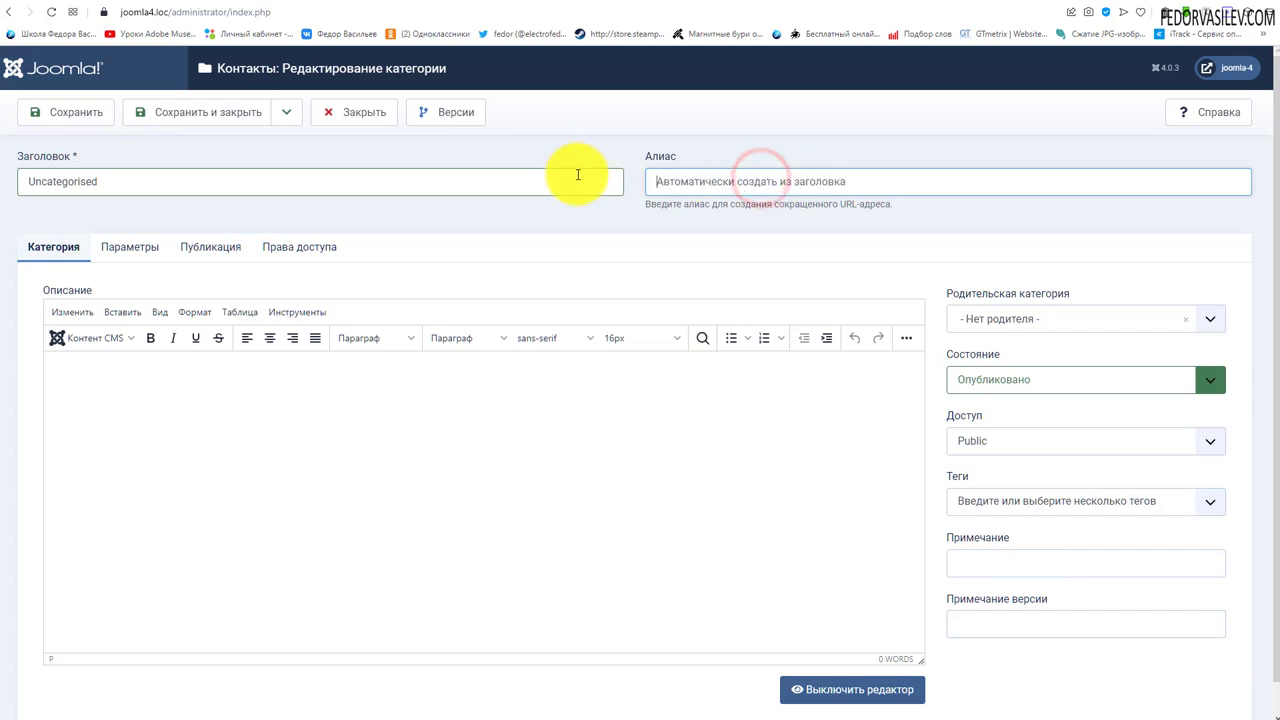
{"action": "double_click", "coordinate": [185, 179]}
{"action": "key", "text": "BackSpace"}
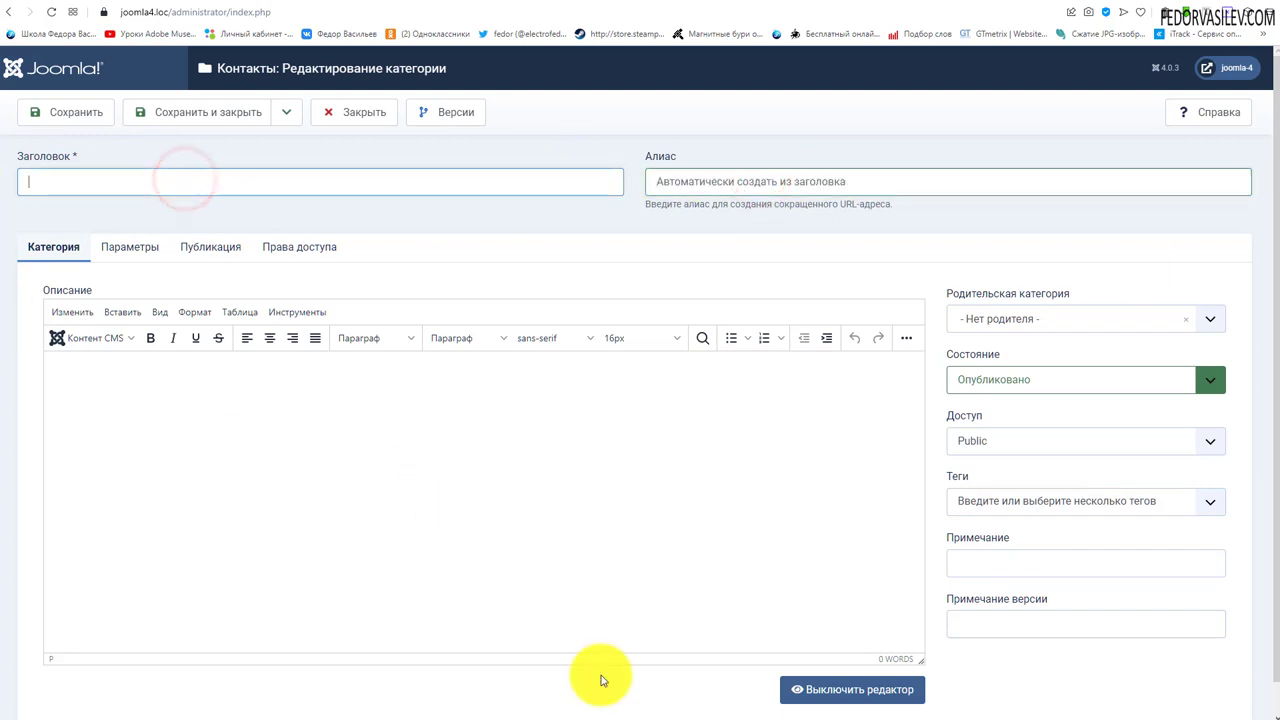
{"action": "type", "text": "Администаторы"}
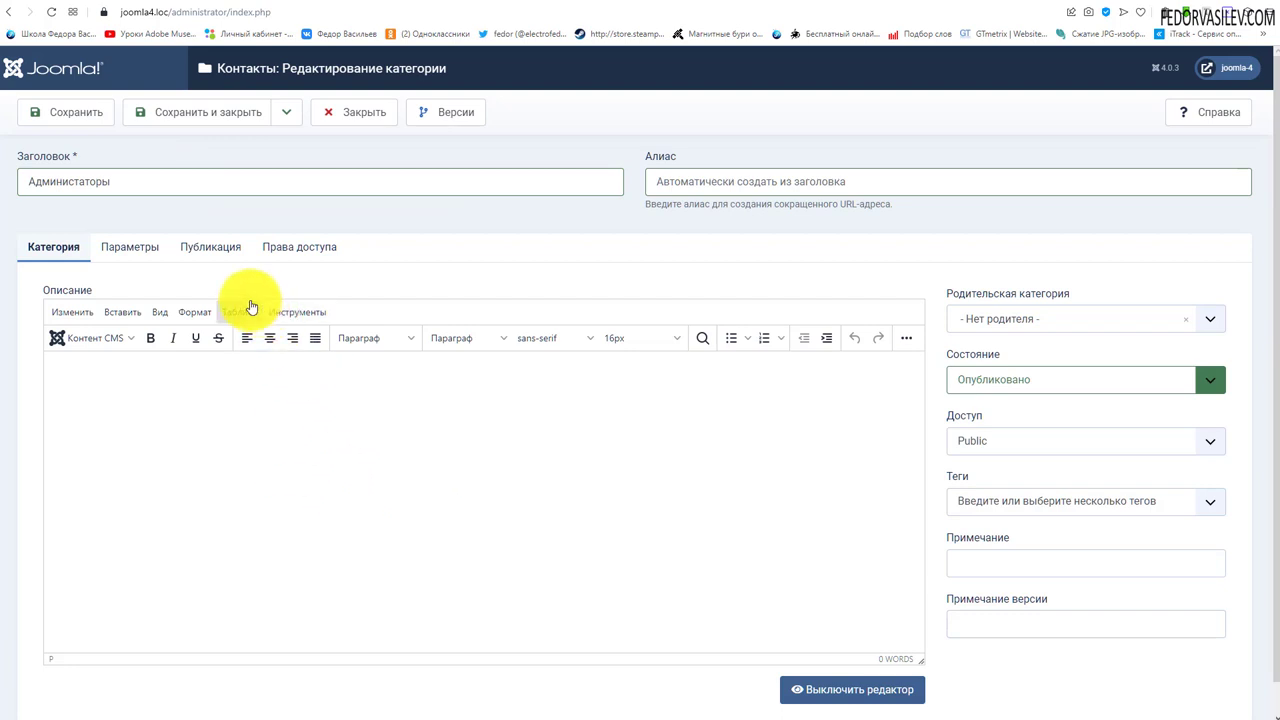
{"action": "left_click", "coordinate": [93, 118]}
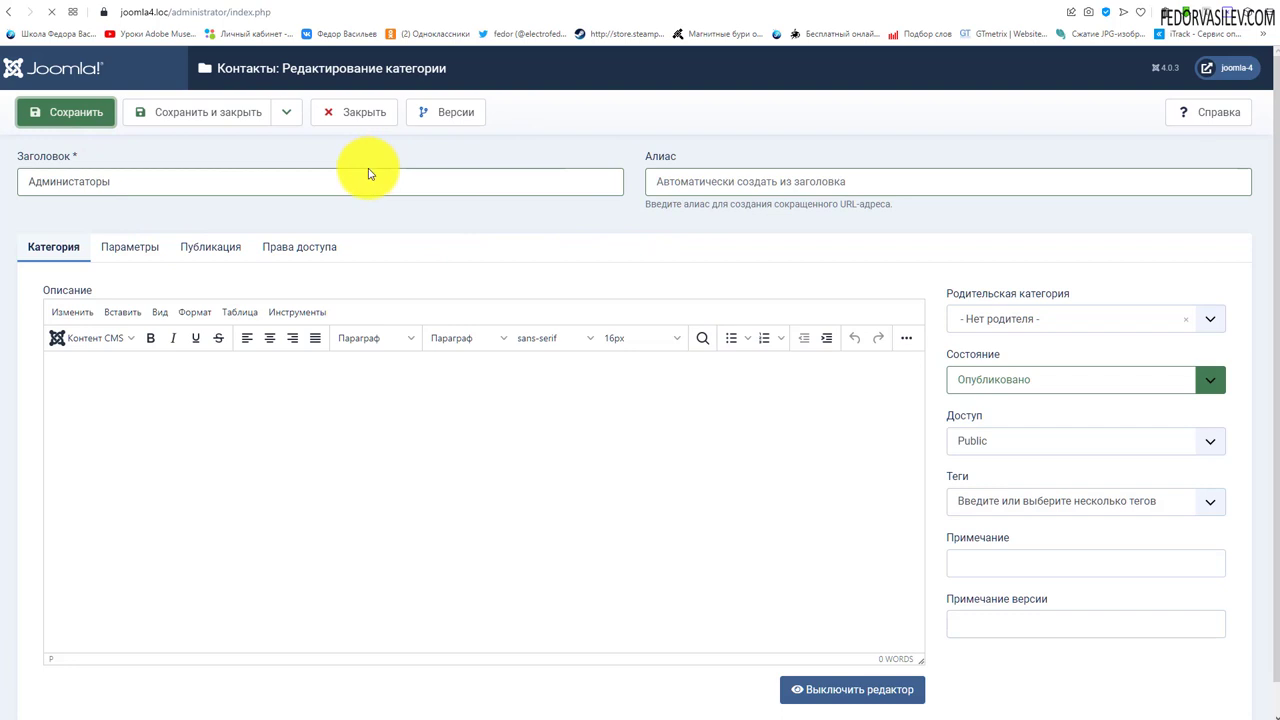
Correct the category title to Администраторы, regenerate the alias as administratory and save.
{"action": "left_click_drag", "start_coordinate": [743, 227], "coordinate": [660, 228]}
{"action": "left_click", "coordinate": [432, 230]}
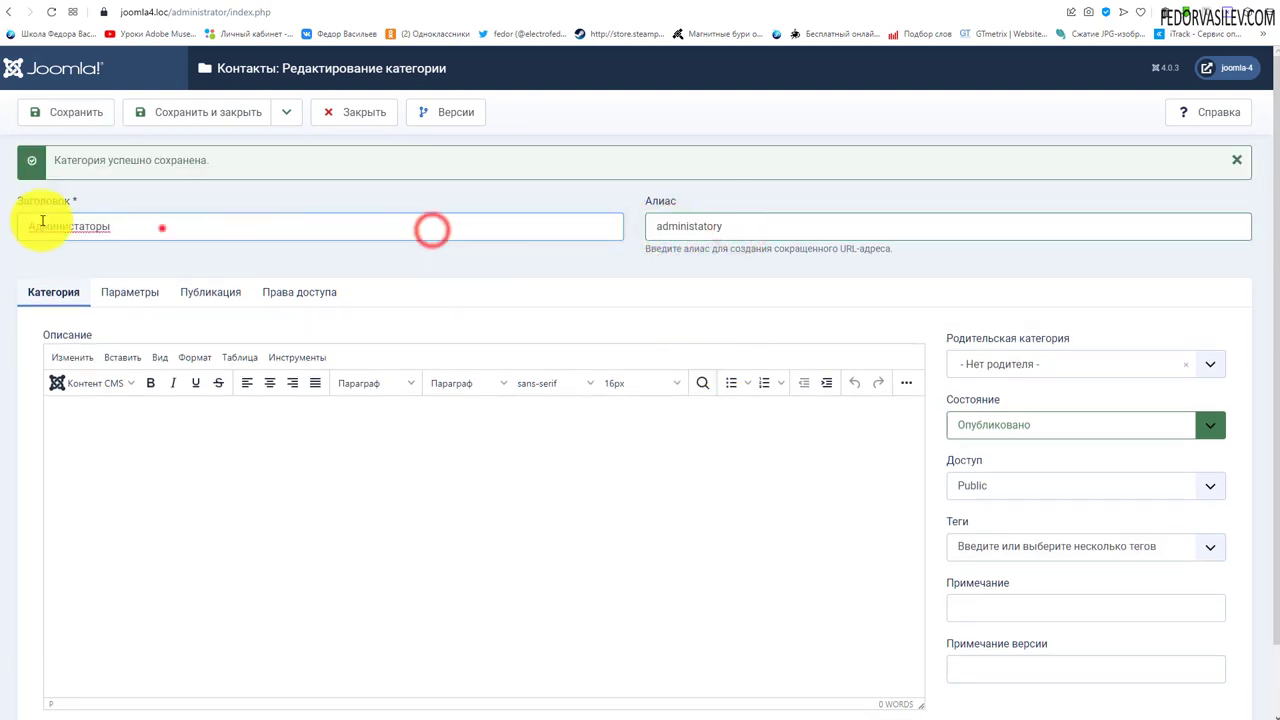
{"action": "left_click_drag", "start_coordinate": [42, 221], "coordinate": [162, 228]}
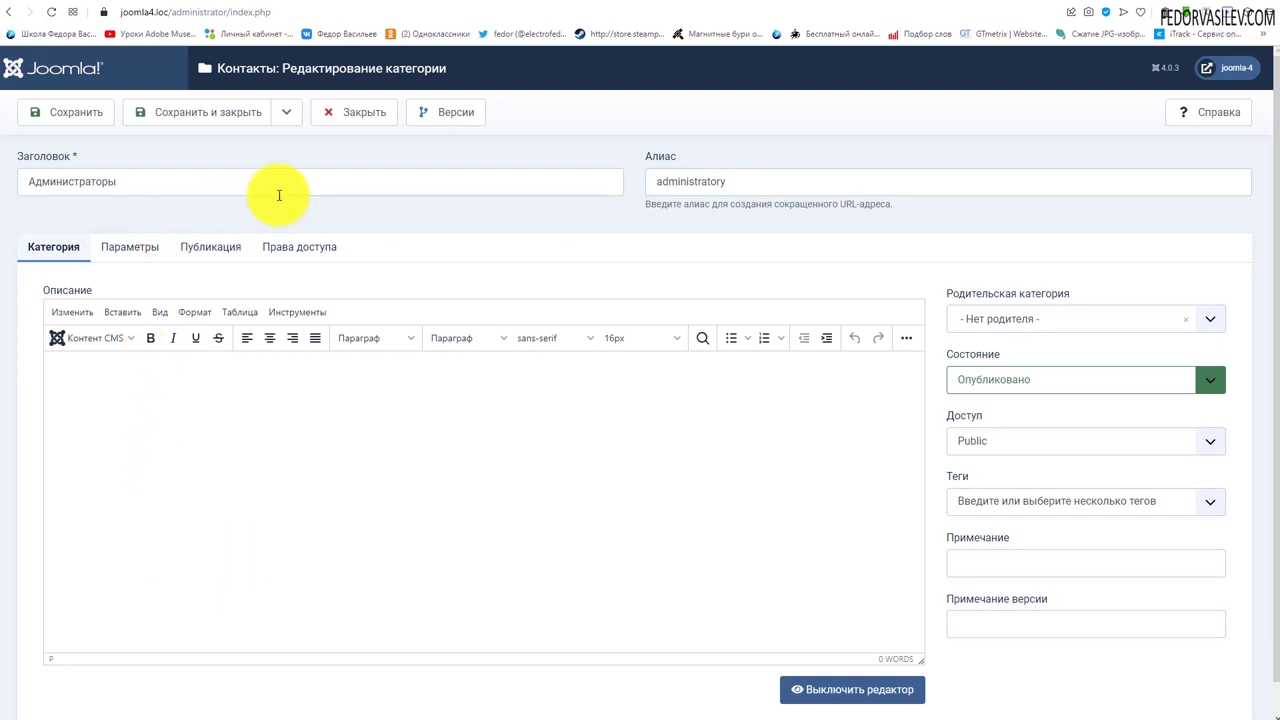
Examine the category's description editor and the parent categories available for it.
{"action": "scroll", "coordinate": [600, 360], "scroll_direction": "down", "scroll_amount": 1}
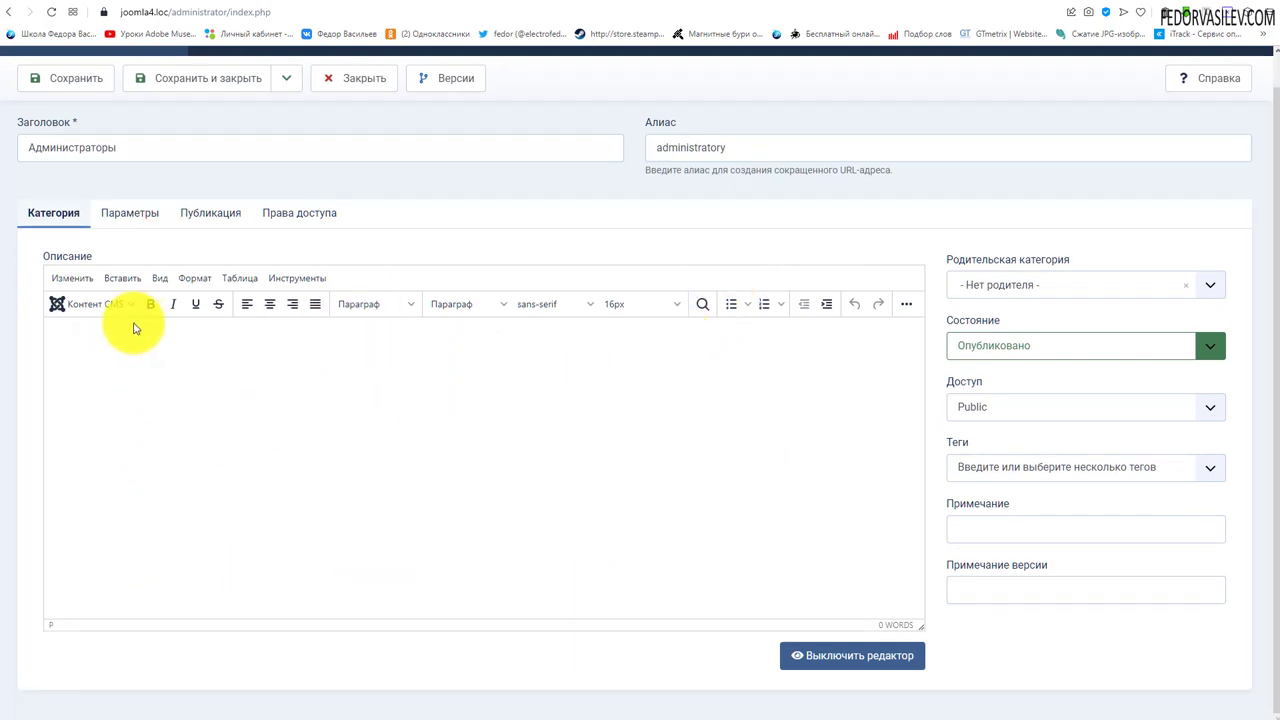
{"action": "scroll", "coordinate": [494, 366], "scroll_direction": "up", "scroll_amount": 1}
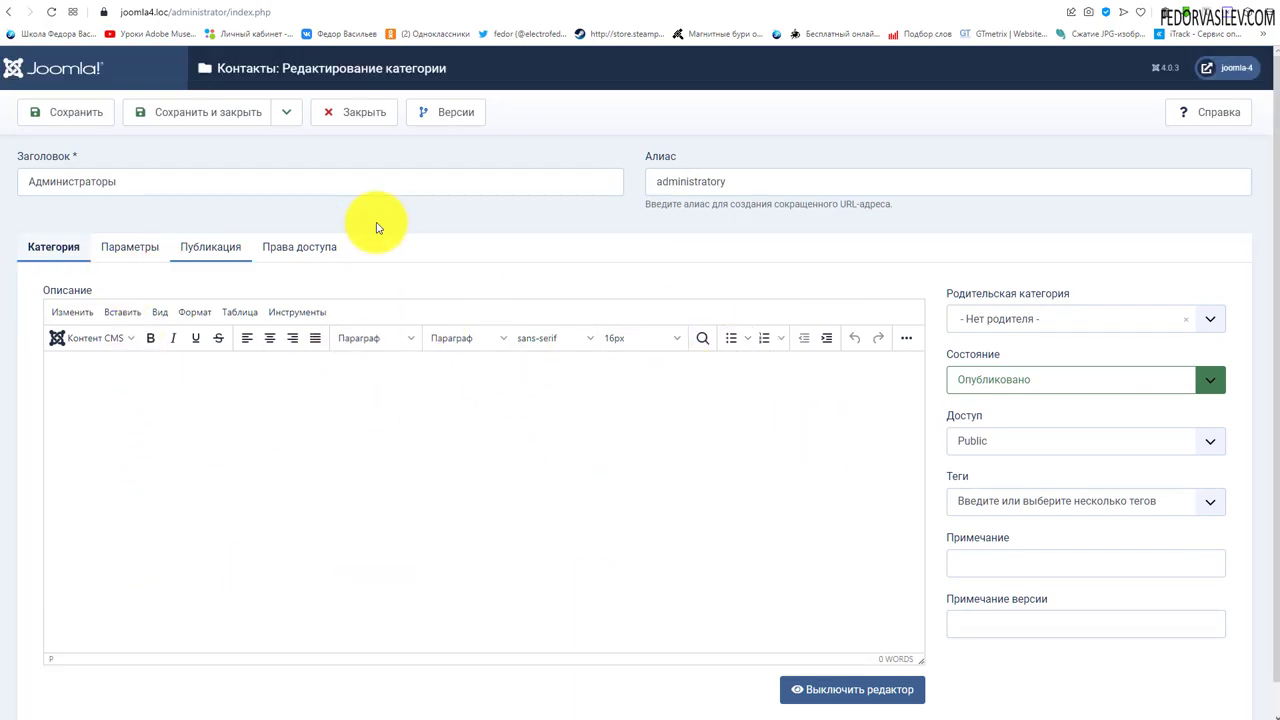
{"action": "scroll", "coordinate": [760, 380], "scroll_direction": "down", "scroll_amount": 1}
{"action": "left_click", "coordinate": [195, 391]}
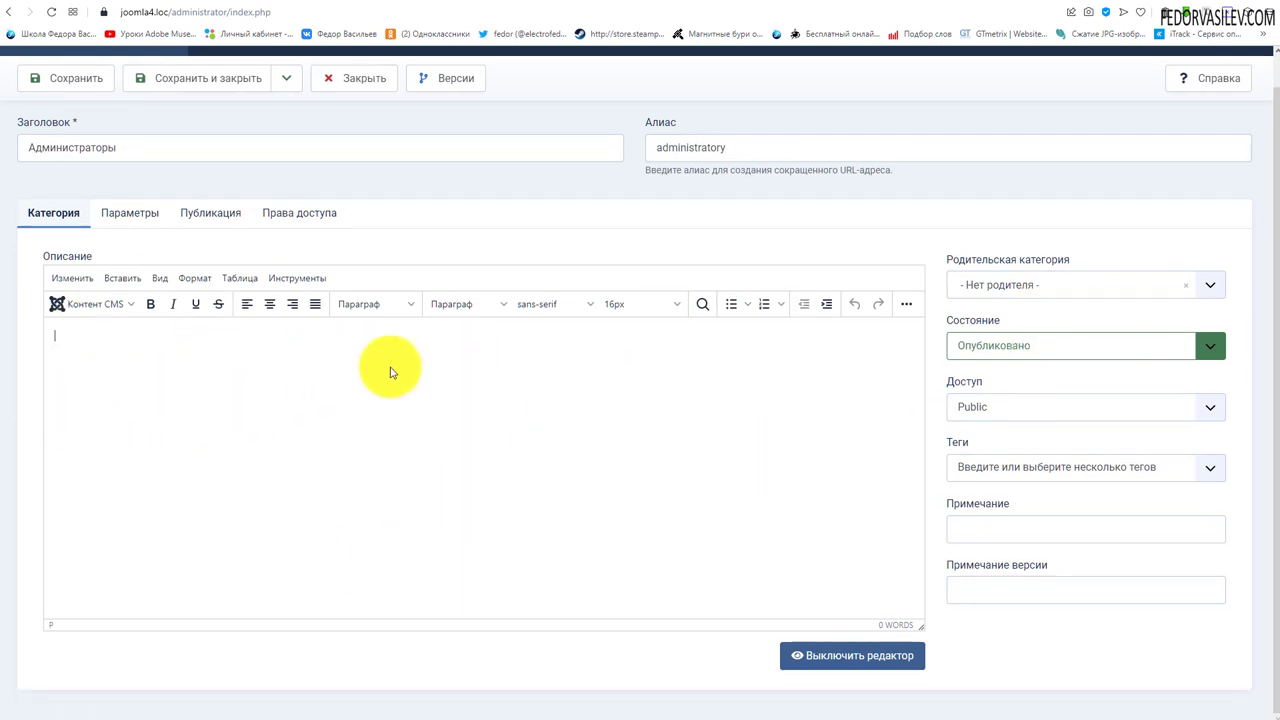
{"action": "left_click", "coordinate": [1002, 285]}
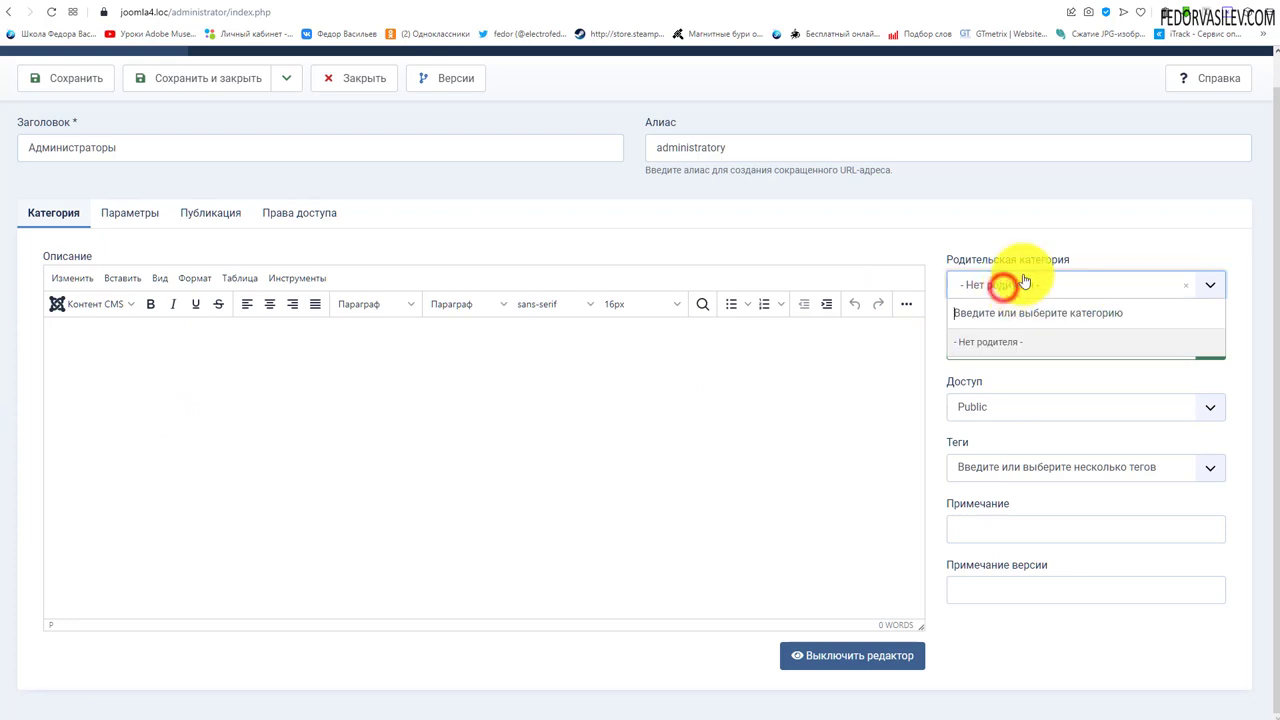
{"action": "left_click", "coordinate": [1051, 229]}
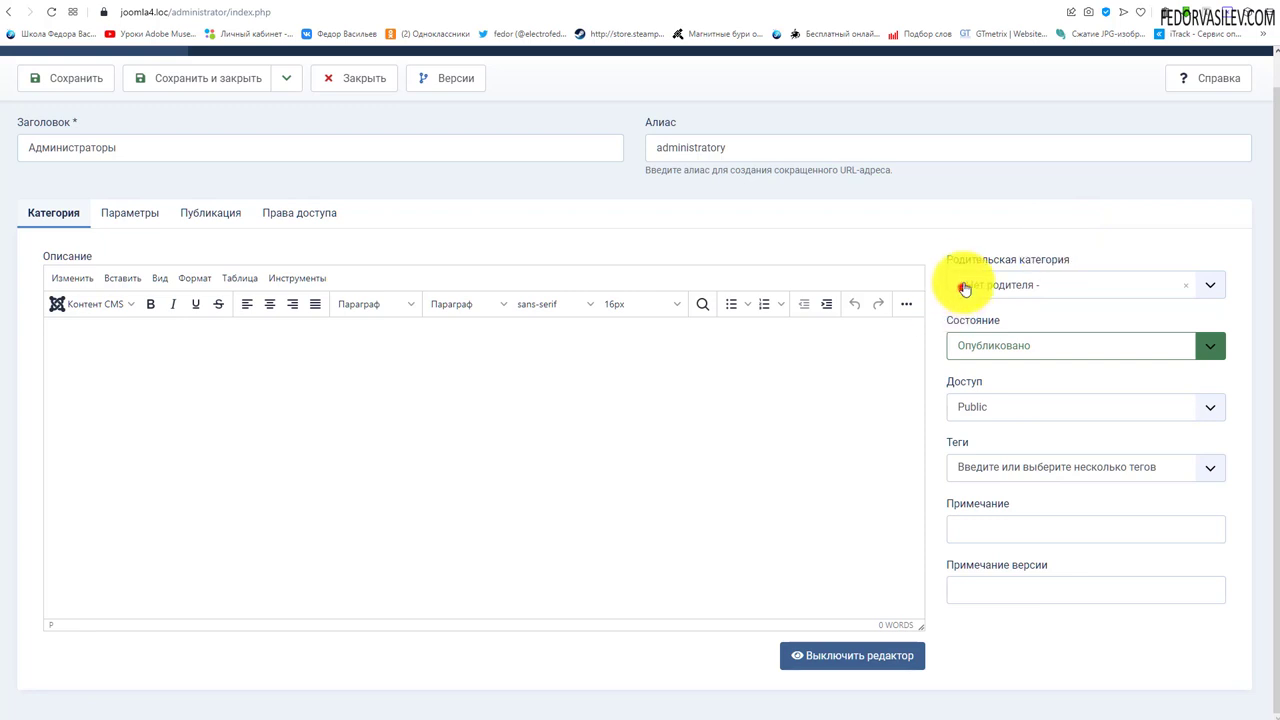
{"action": "left_click", "coordinate": [962, 286]}
{"action": "left_click", "coordinate": [871, 210]}
{"action": "scroll", "coordinate": [451, 437], "scroll_direction": "up", "scroll_amount": 1}
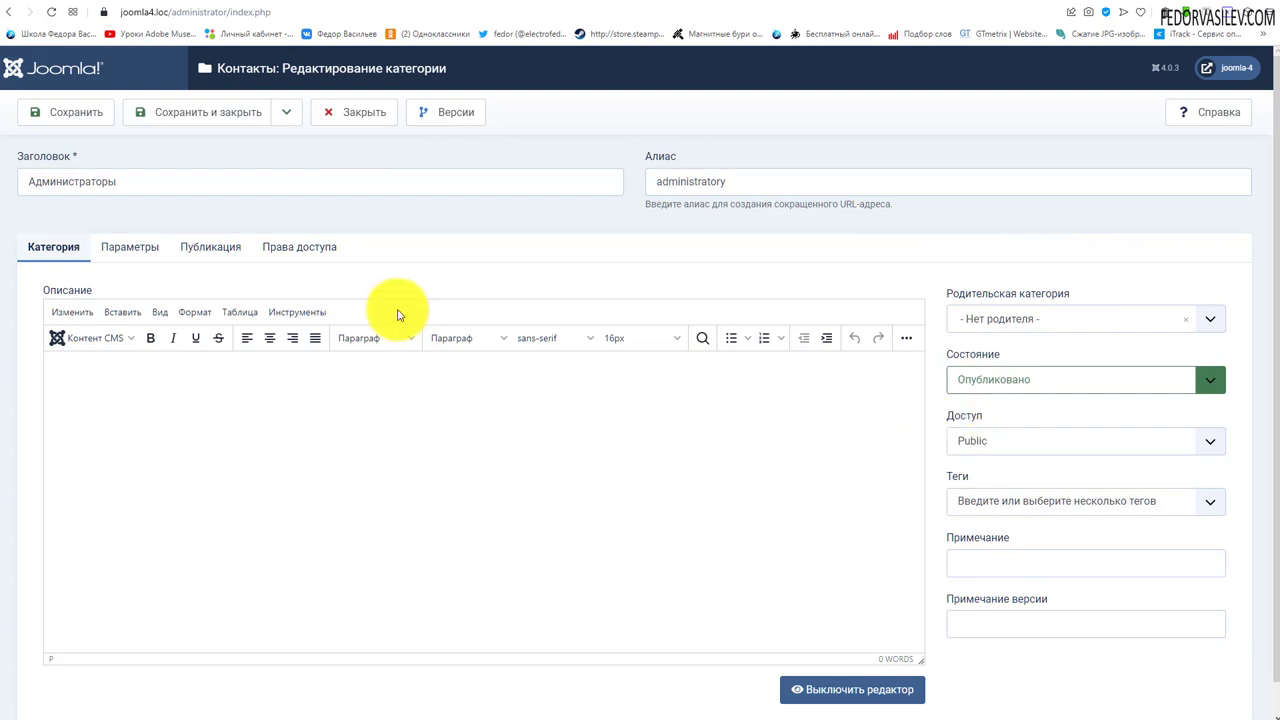
Review the category's versions, parameters, publication metadata and access rights, then save and close it.
{"action": "left_click", "coordinate": [443, 110]}
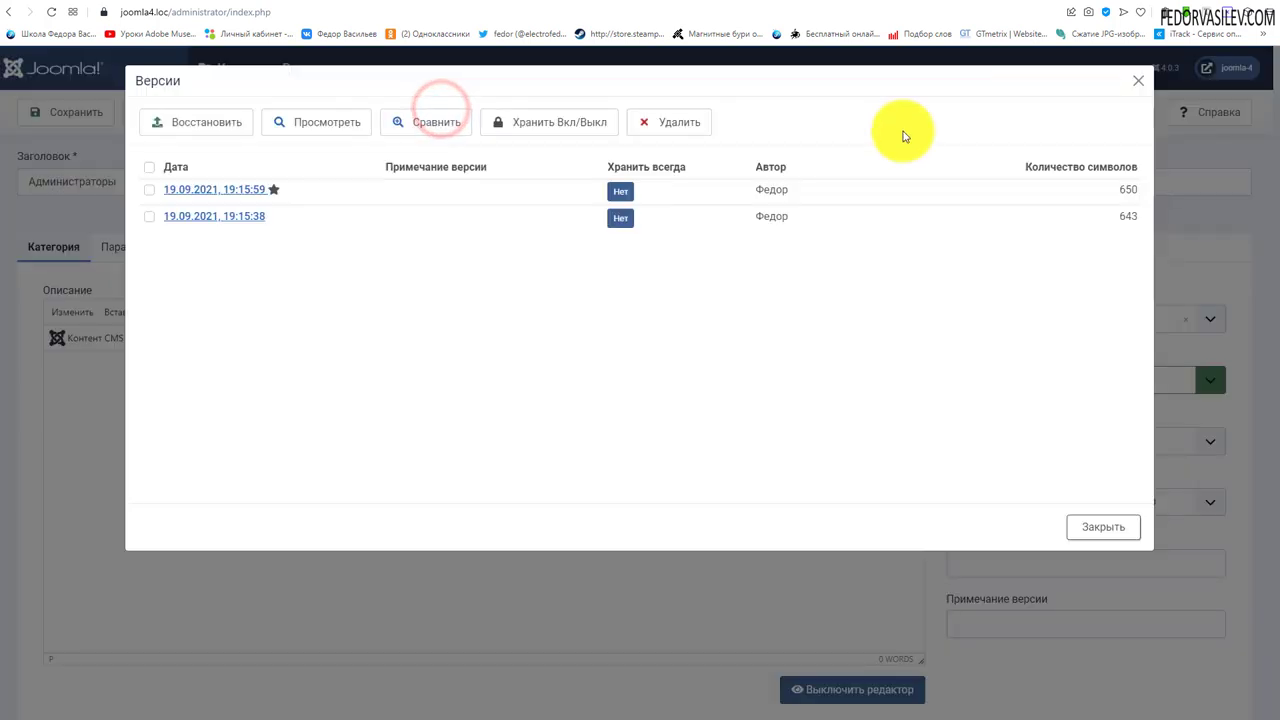
{"action": "left_click", "coordinate": [1137, 80]}
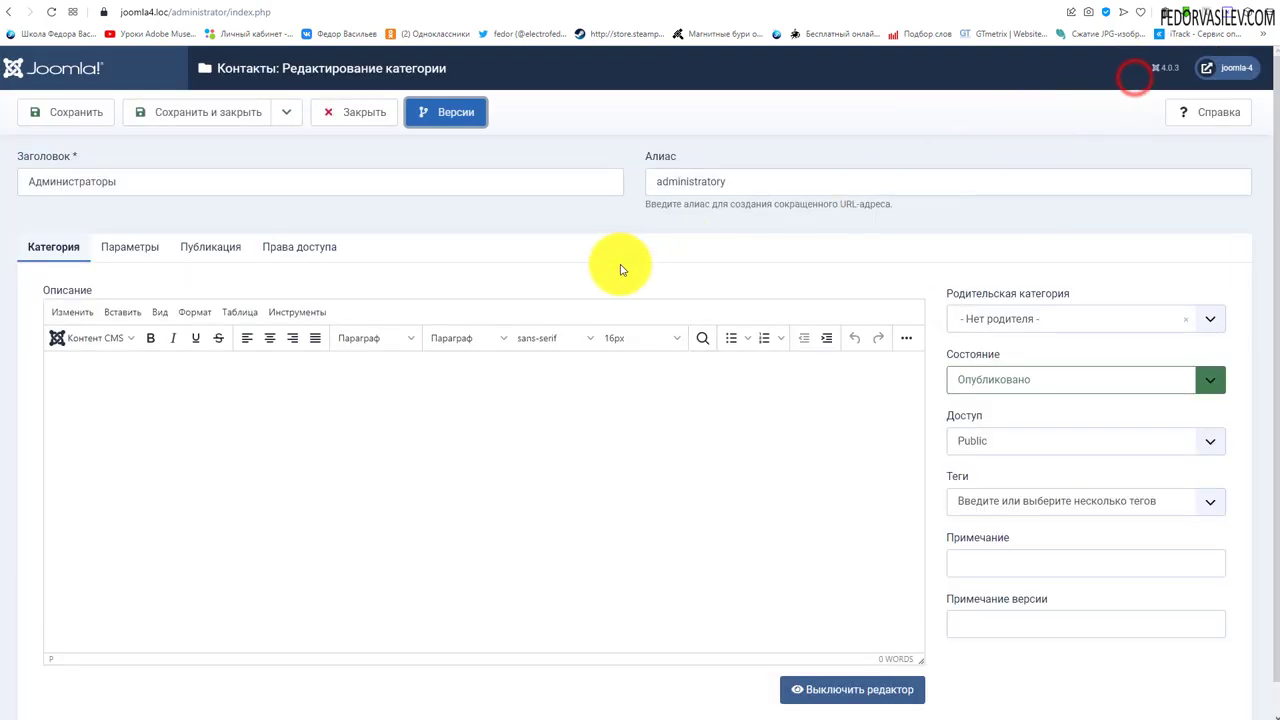
{"action": "left_click", "coordinate": [130, 247]}
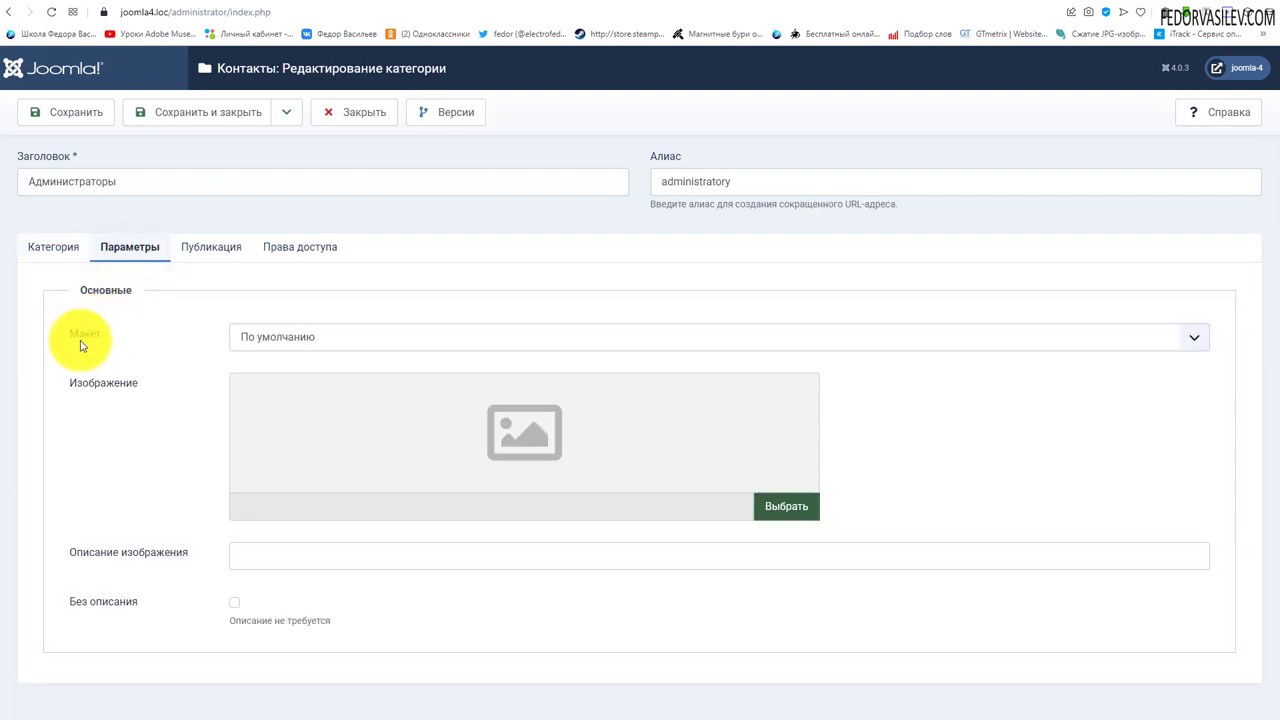
{"action": "left_click", "coordinate": [277, 330]}
{"action": "left_click", "coordinate": [157, 342]}
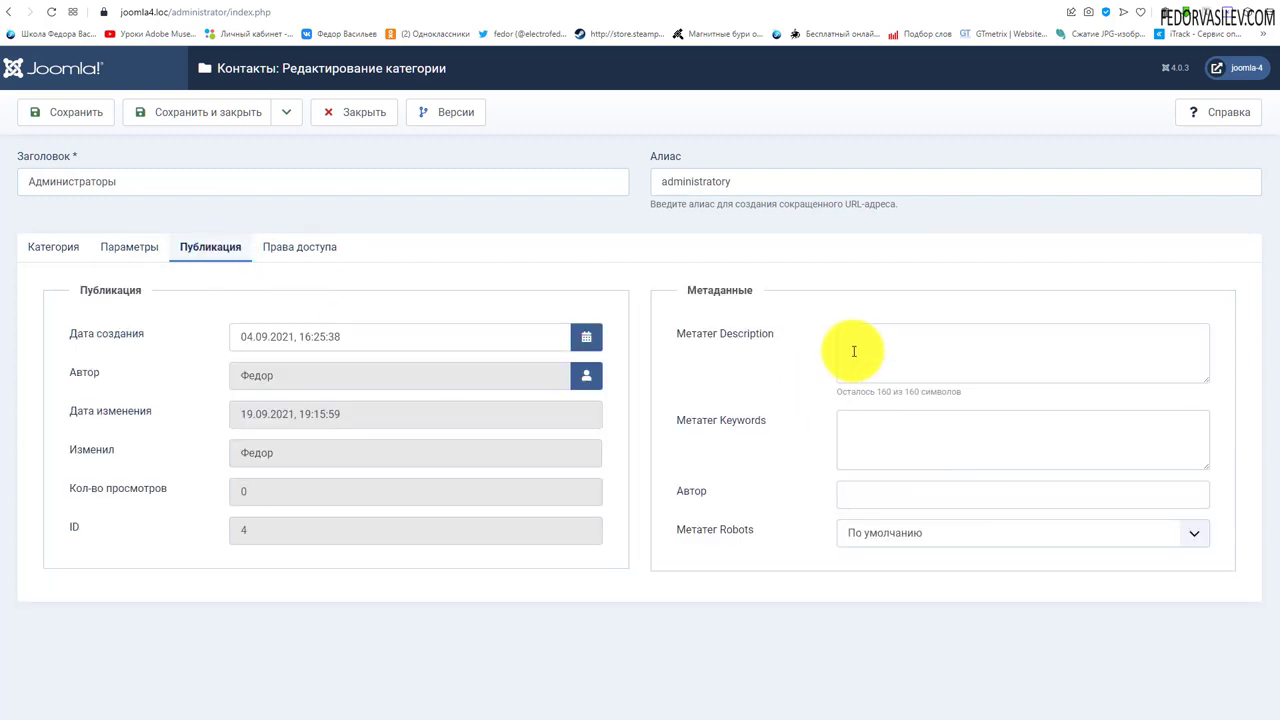
{"action": "left_click", "coordinate": [851, 351]}
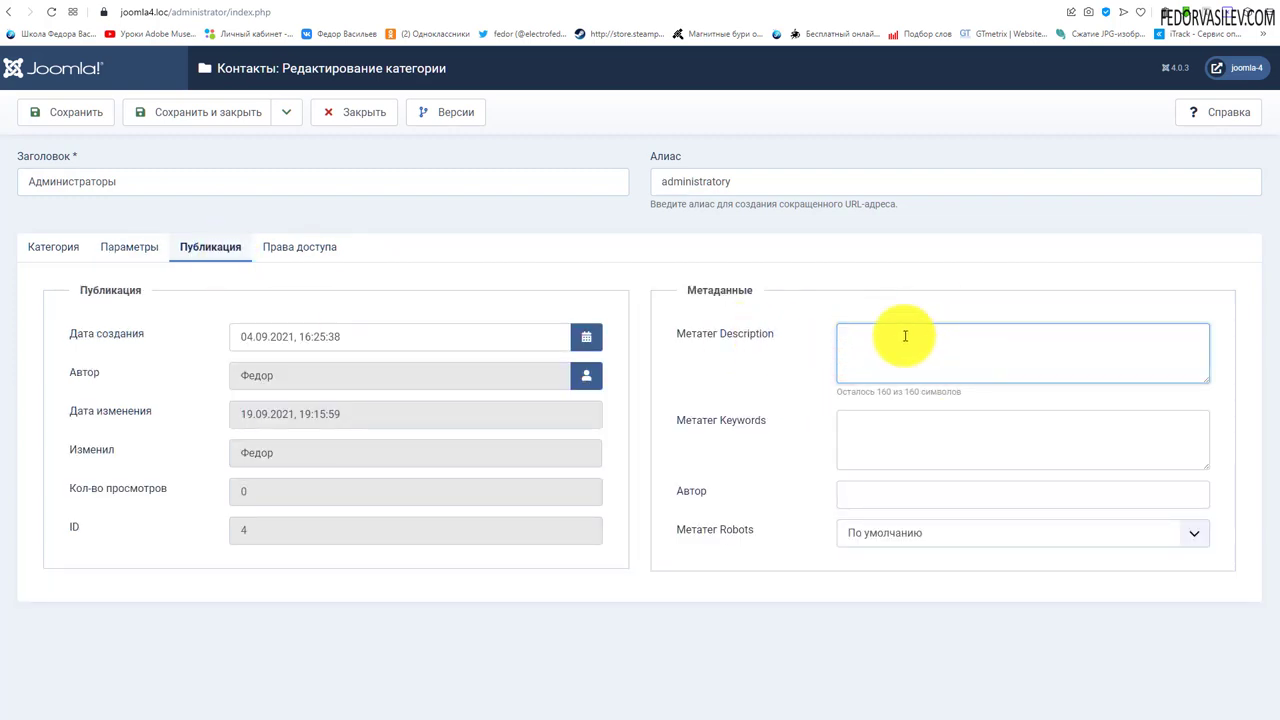
{"action": "left_click", "coordinate": [286, 245]}
{"action": "left_click", "coordinate": [202, 112]}
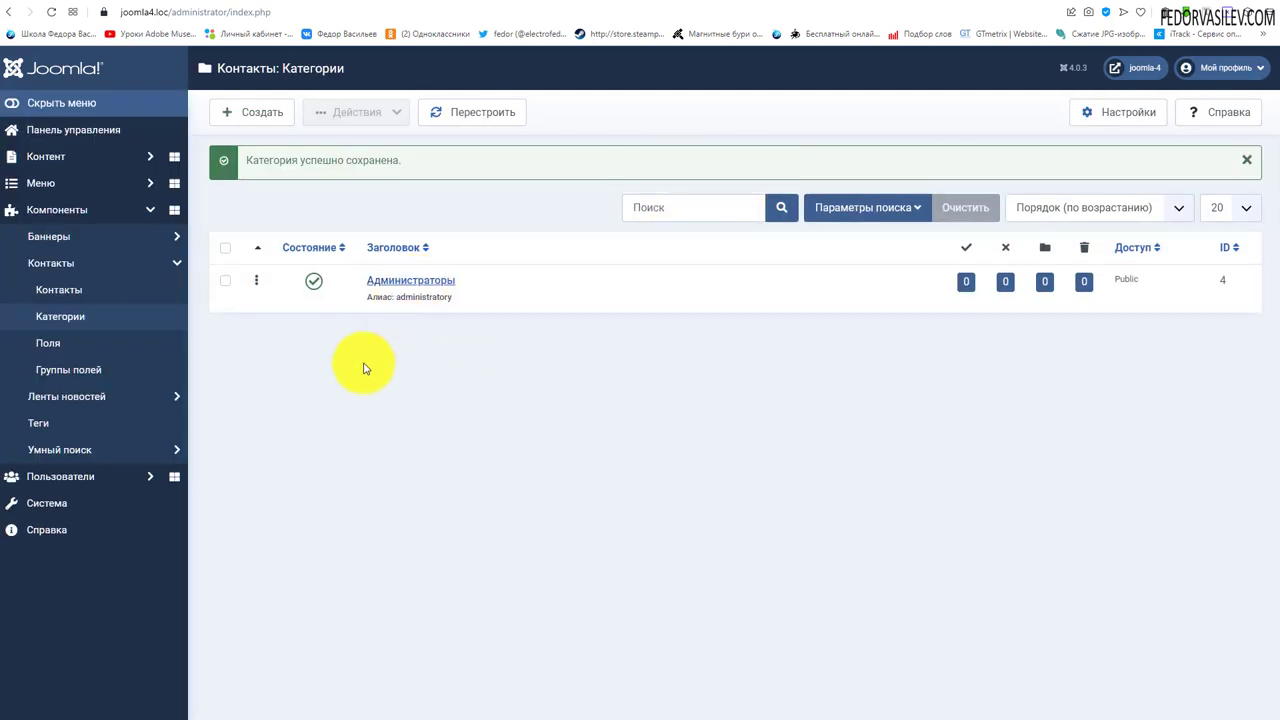
Start a new contact, enter the contact's name and link it to the admin account in the Super Users group.
{"action": "left_click", "coordinate": [79, 293]}
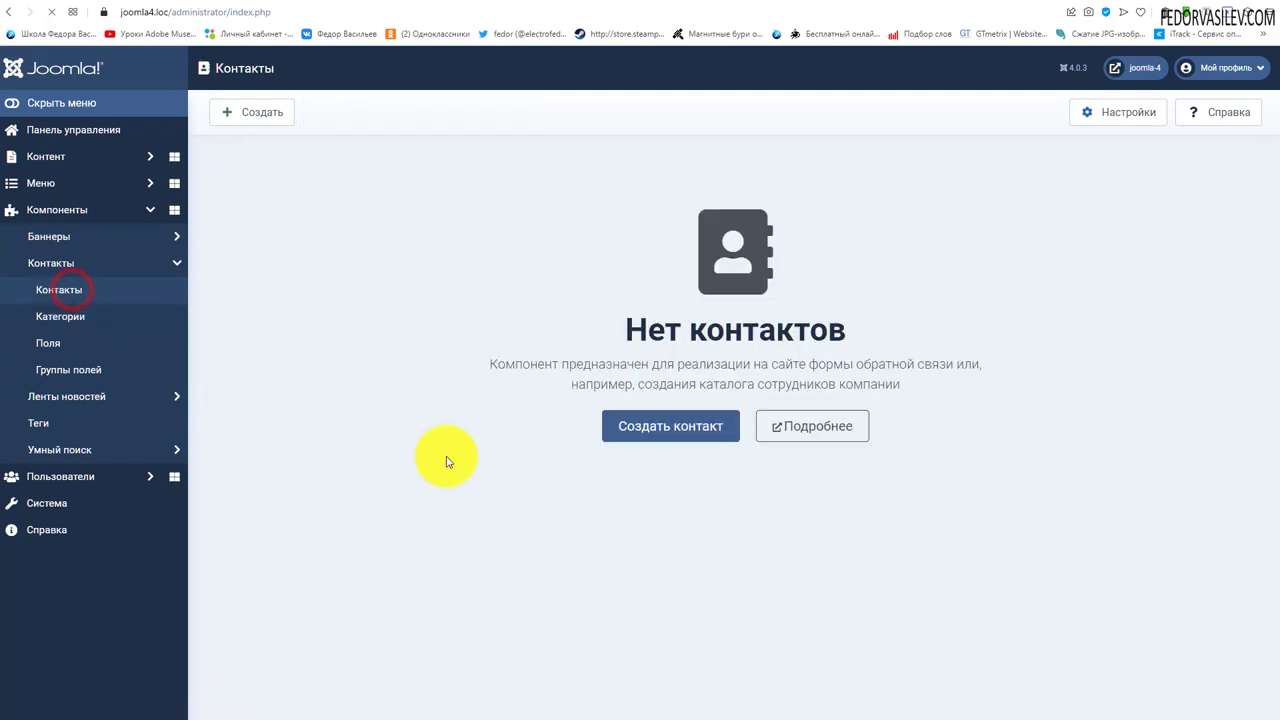
{"action": "left_click_drag", "start_coordinate": [526, 362], "coordinate": [1006, 449]}
{"action": "left_click", "coordinate": [1035, 437]}
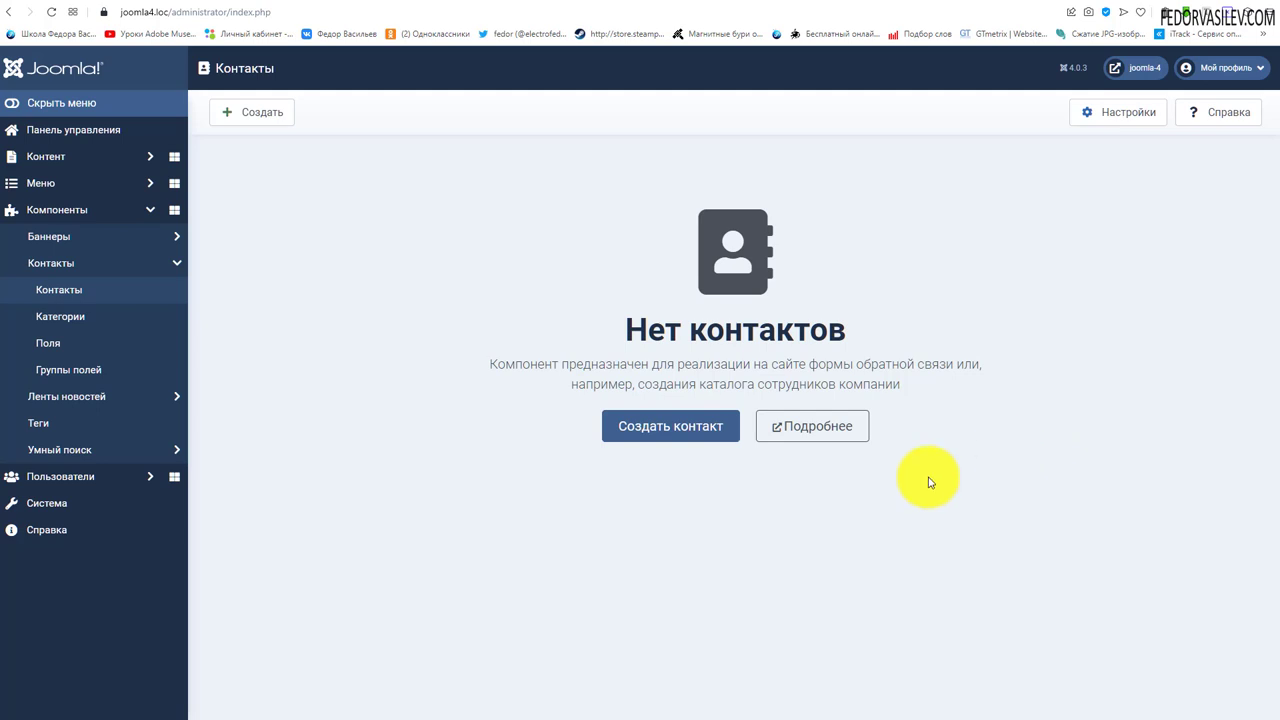
{"action": "left_click", "coordinate": [640, 422]}
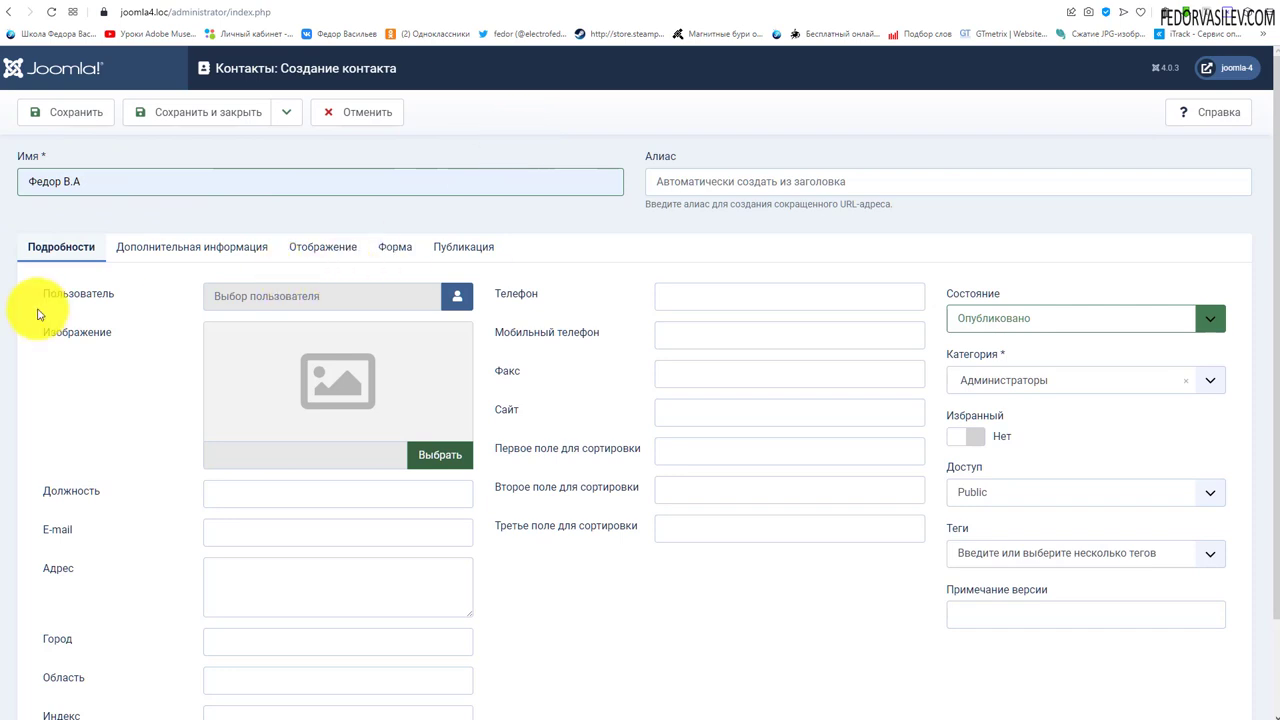
{"action": "left_click", "coordinate": [452, 301]}
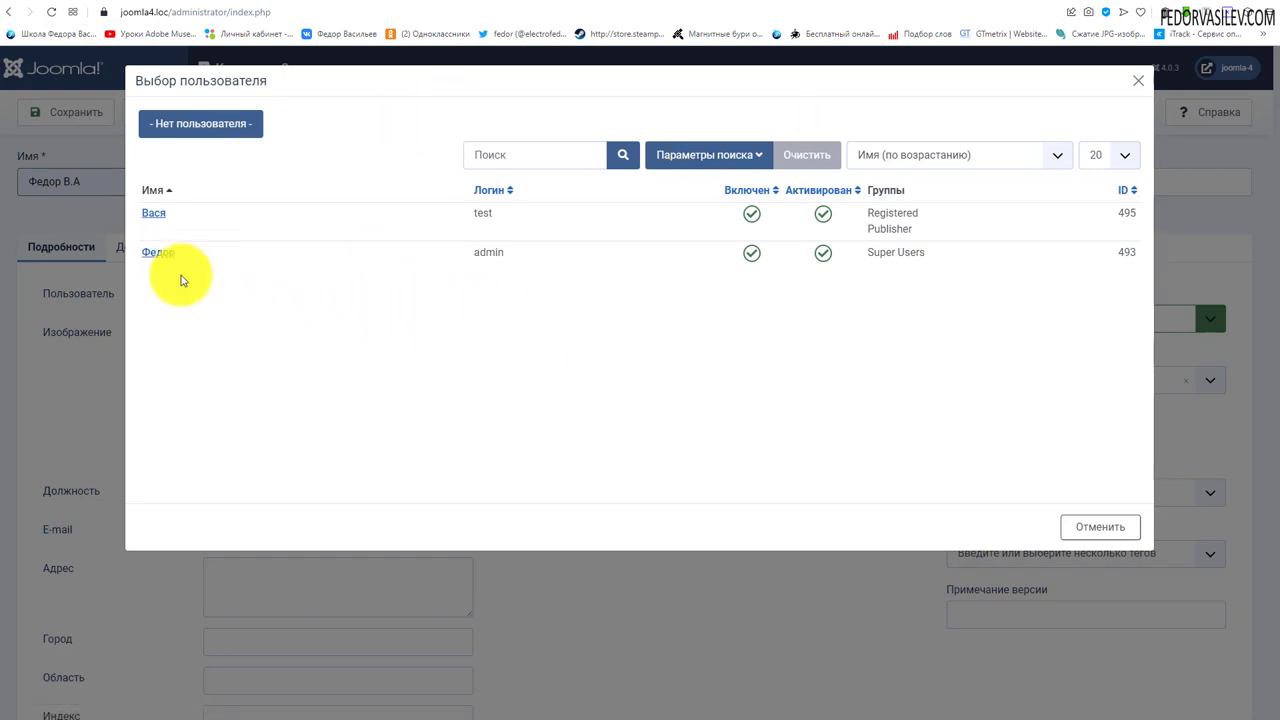
{"action": "left_click", "coordinate": [160, 253]}
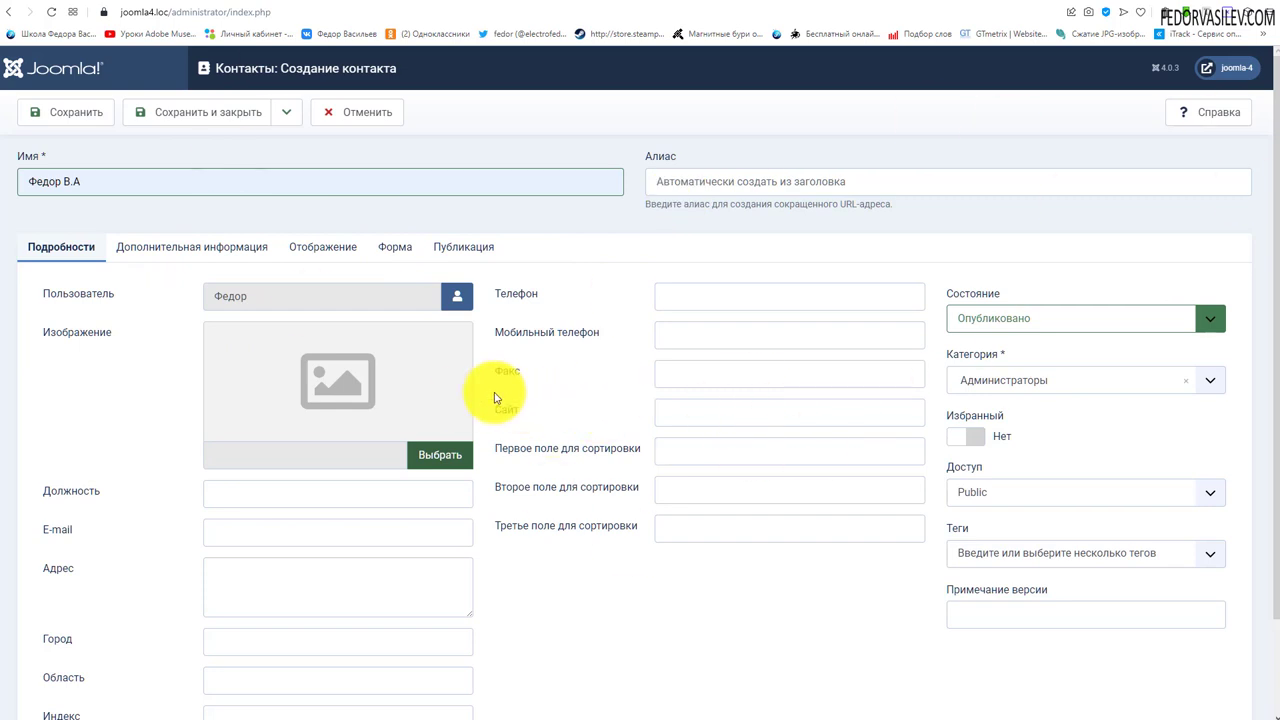
Upload YA.jpg from the готовые folder into the images directory and set it as the contact's picture.
{"action": "left_click", "coordinate": [422, 459]}
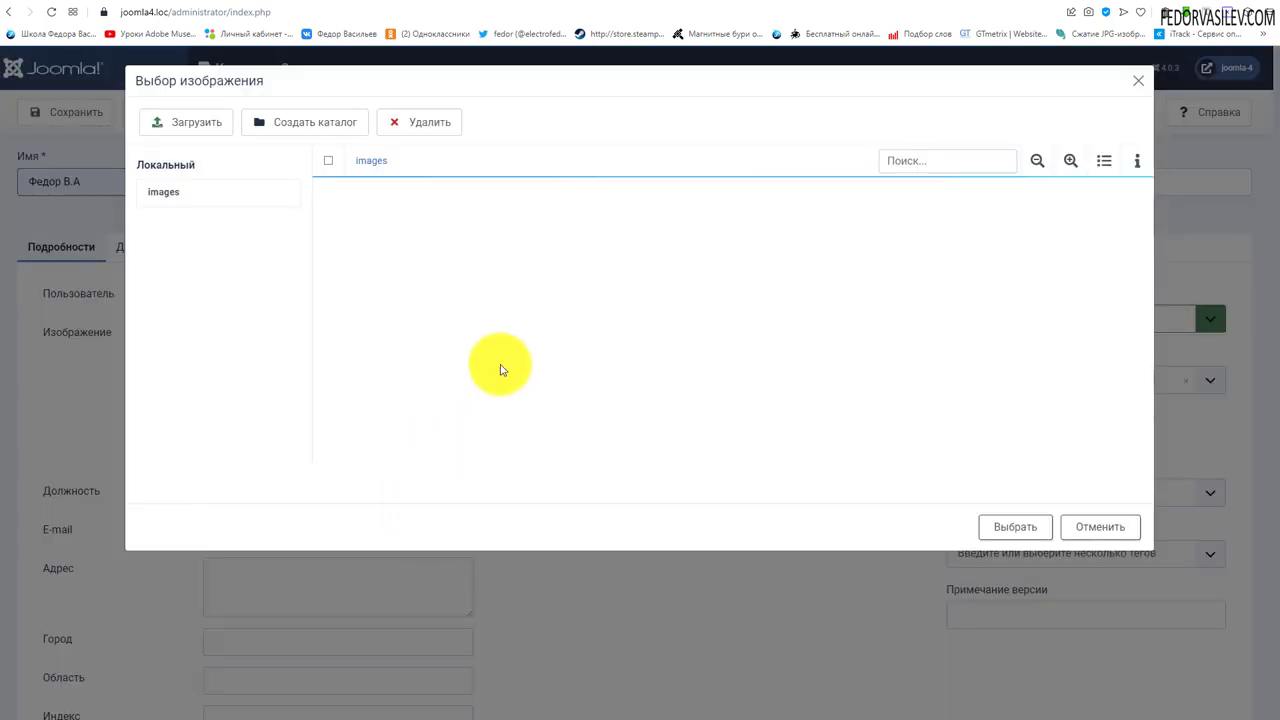
{"action": "left_click", "coordinate": [186, 122]}
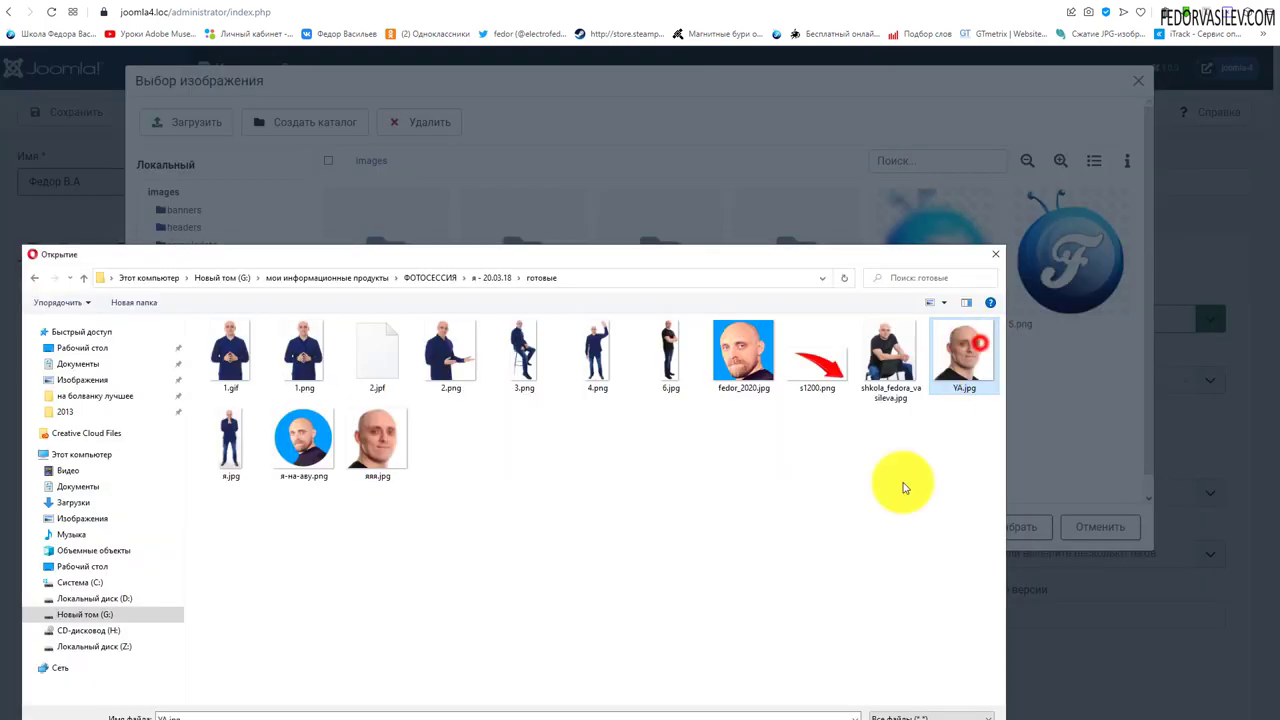
{"action": "double_click", "coordinate": [965, 345]}
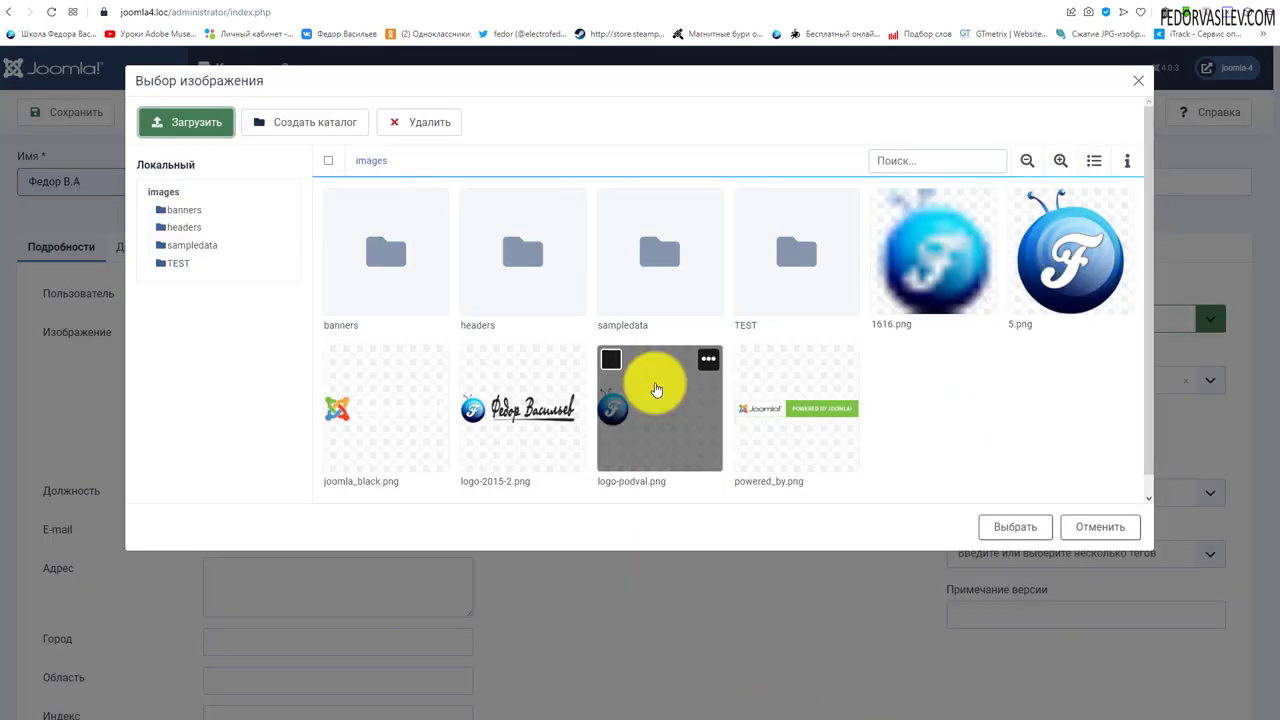
{"action": "left_click", "coordinate": [946, 441]}
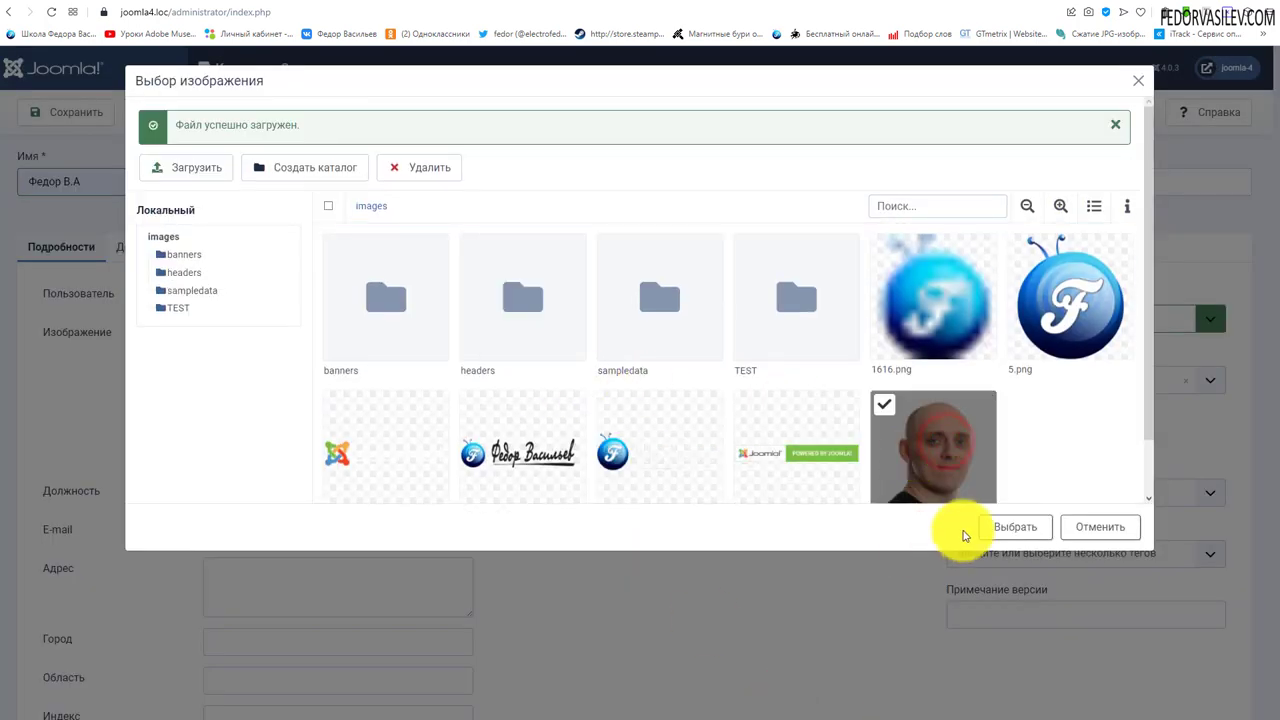
{"action": "left_click", "coordinate": [1005, 528]}
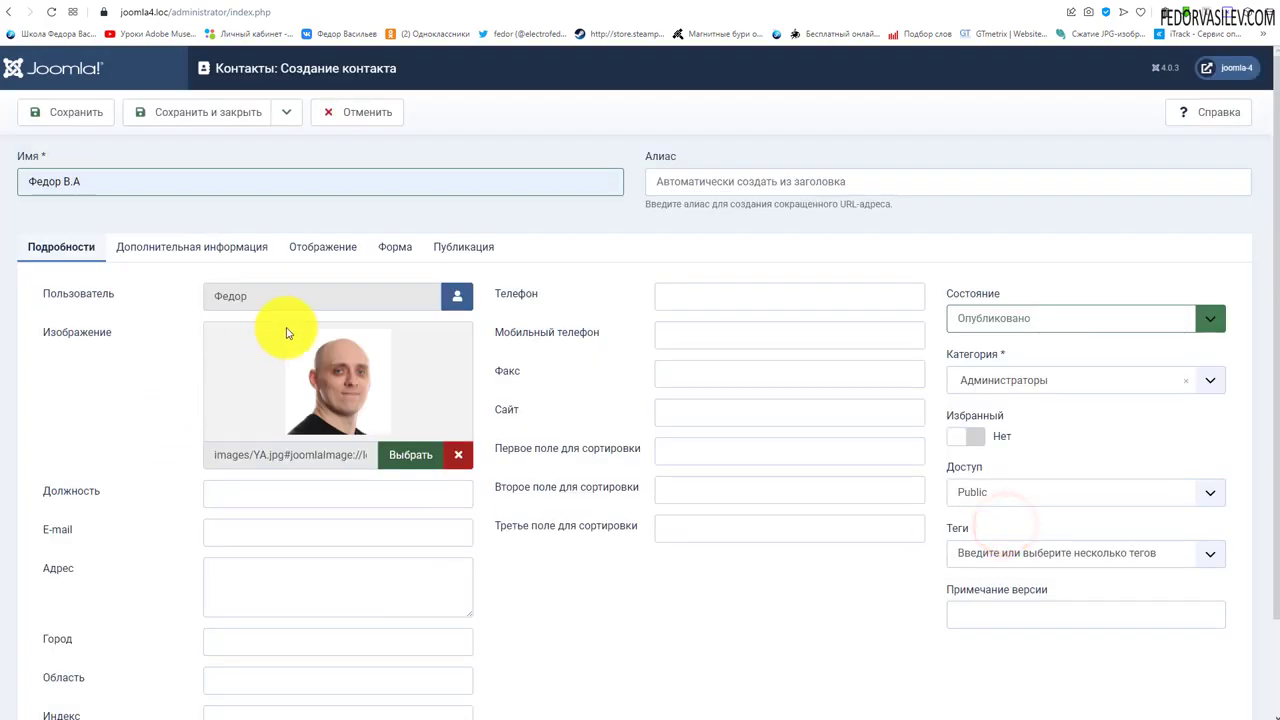
Review the contact's personal detail fields, from position and e-mail to address, city, region, postcode and country.
{"action": "scroll", "coordinate": [836, 445], "scroll_direction": "down", "scroll_amount": 1}
{"action": "scroll", "coordinate": [836, 445], "scroll_direction": "down", "scroll_amount": 1}
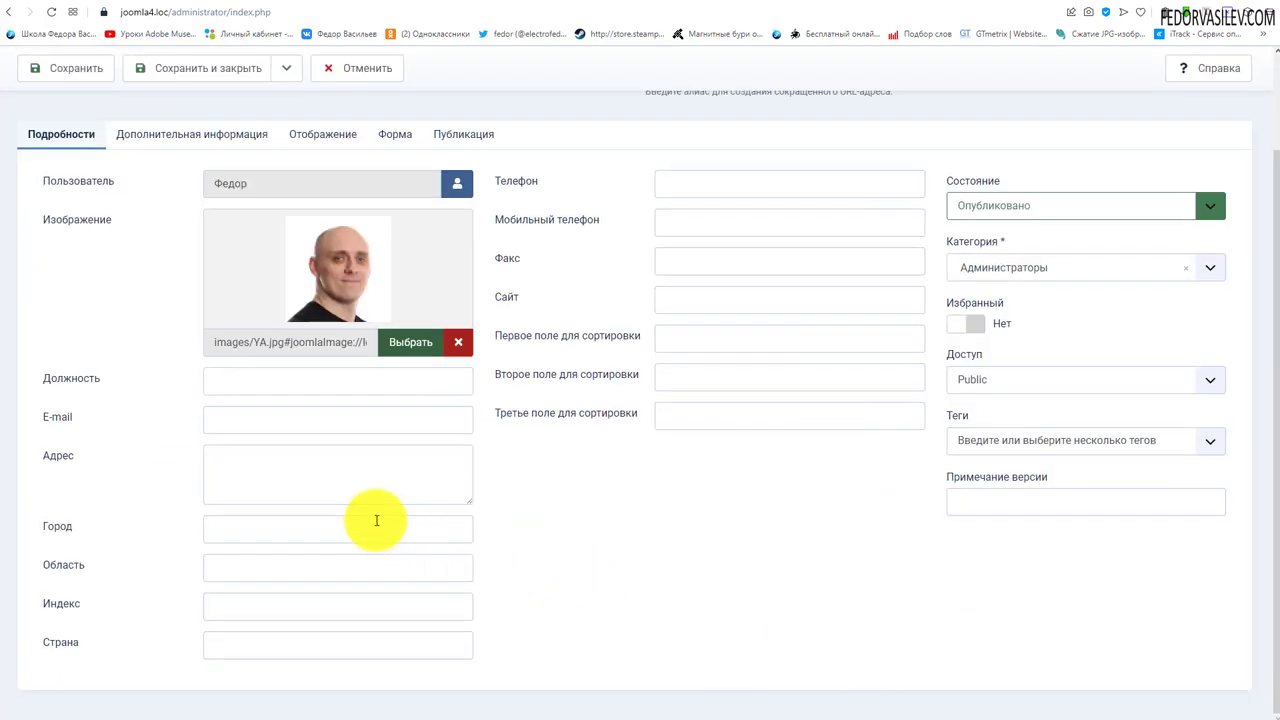
{"action": "scroll", "coordinate": [185, 420], "scroll_direction": "up", "scroll_amount": 2}
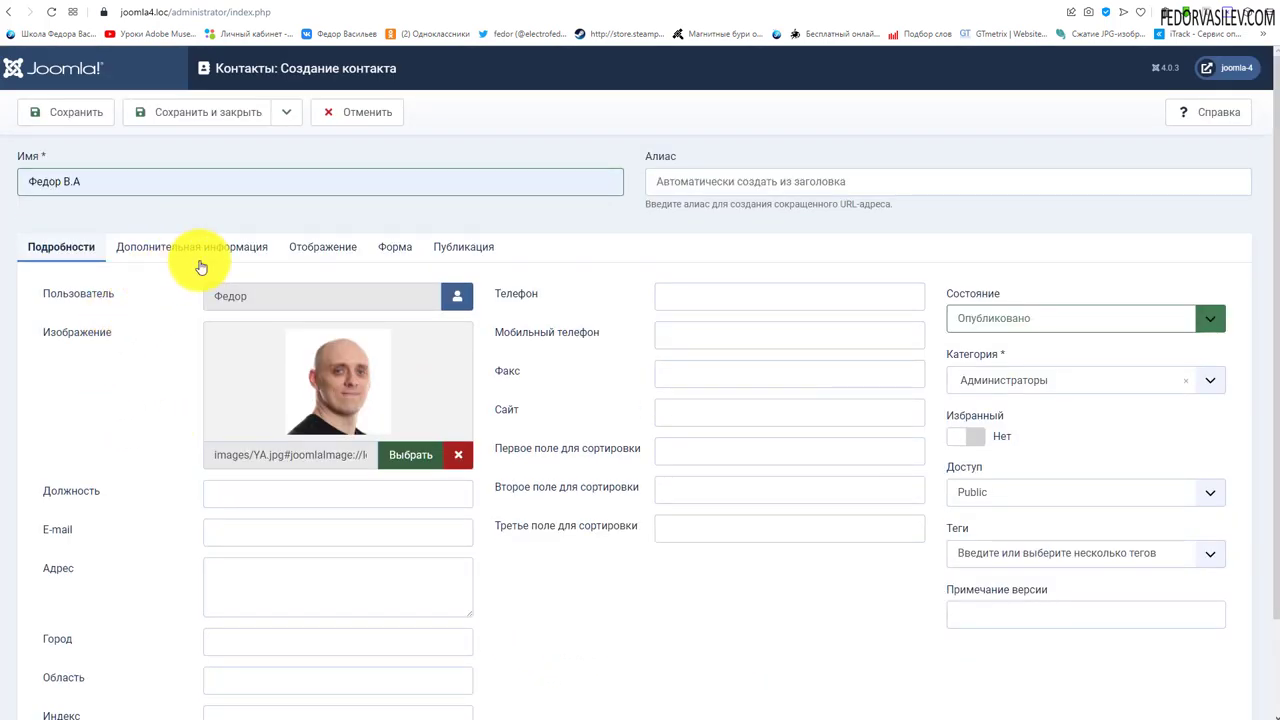
{"action": "scroll", "coordinate": [229, 280], "scroll_direction": "down", "scroll_amount": 2}
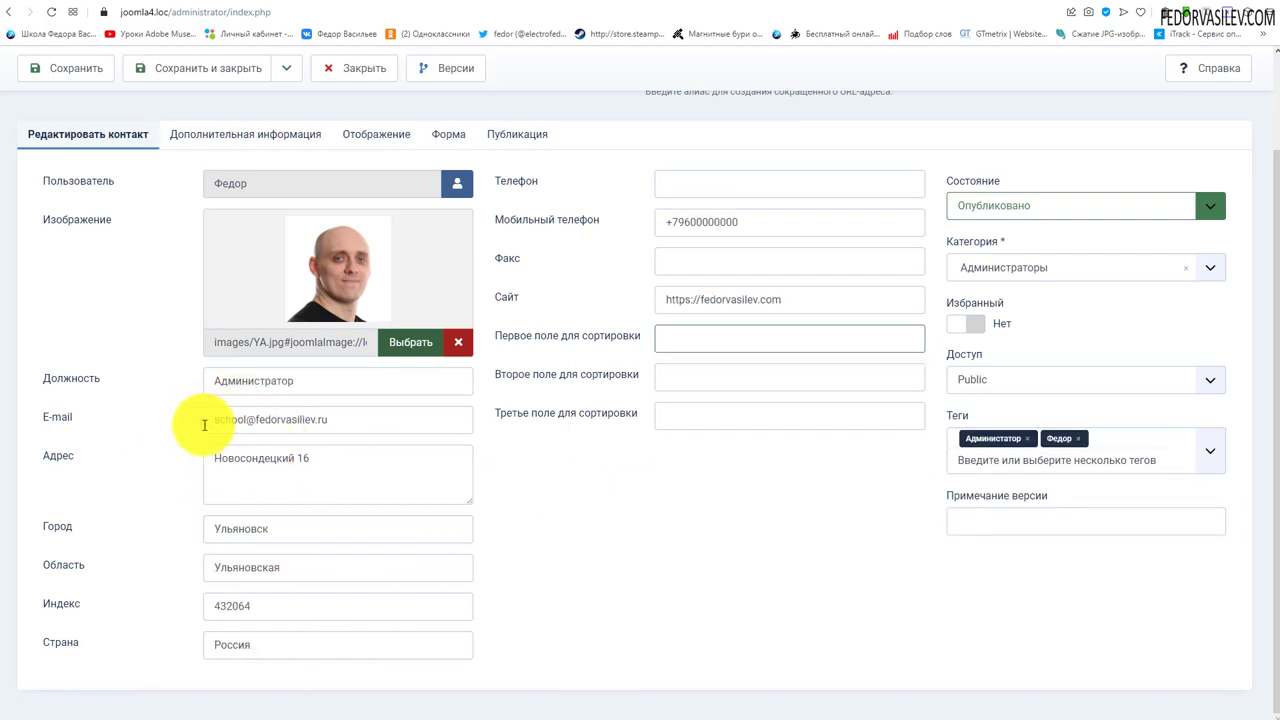
{"action": "double_click", "coordinate": [307, 377]}
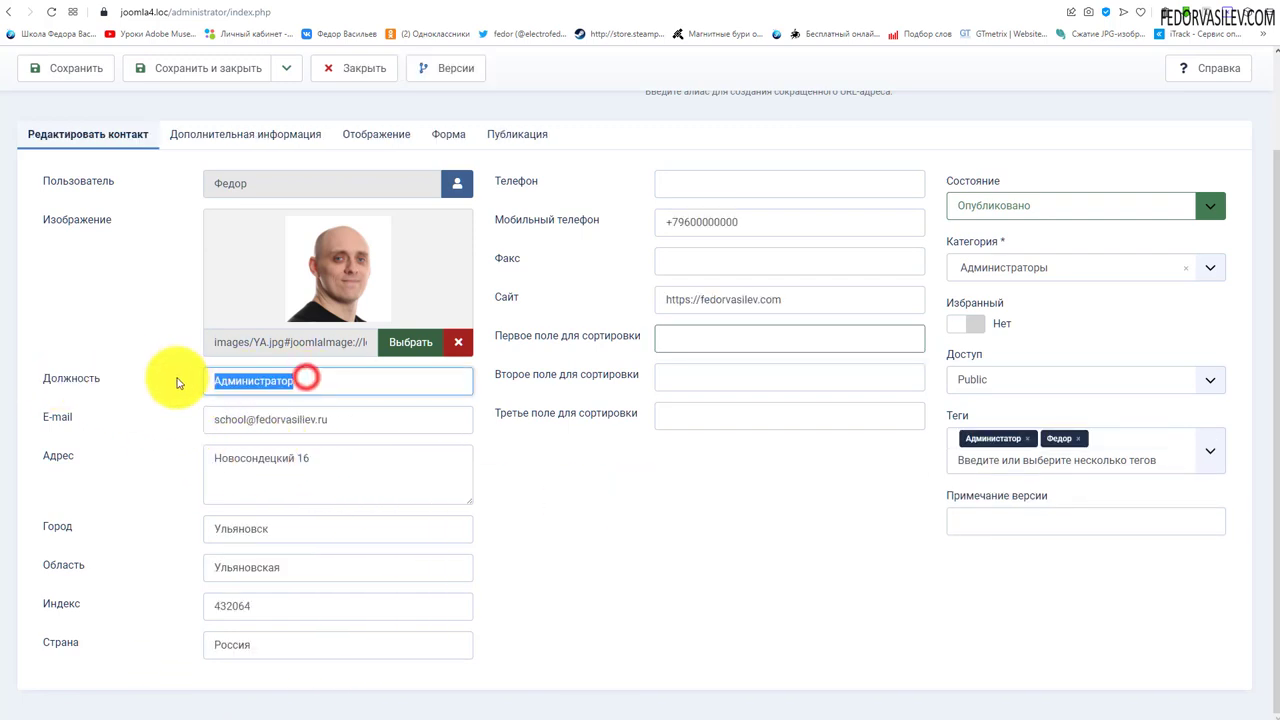
{"action": "left_click", "coordinate": [143, 420]}
{"action": "left_click", "coordinate": [152, 470]}
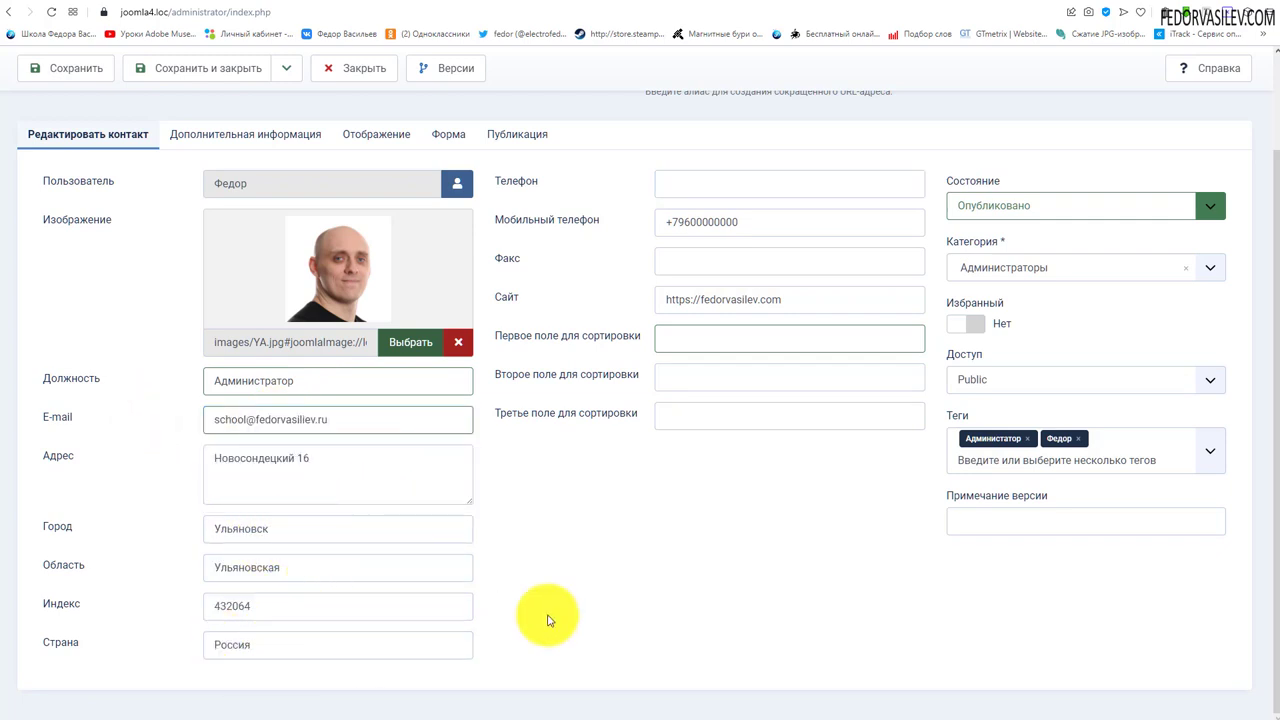
Examine the contact's first, second and third sorting fields.
{"action": "scroll", "coordinate": [579, 430], "scroll_direction": "up", "scroll_amount": 1}
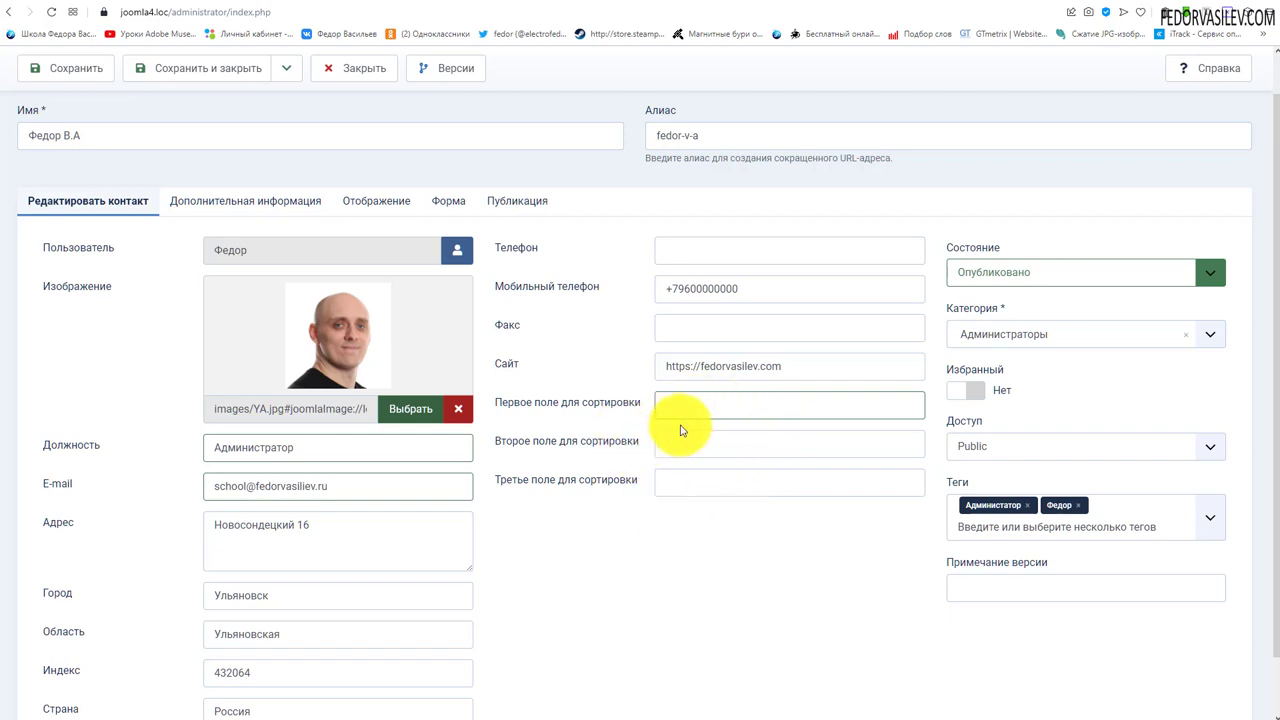
{"action": "scroll", "coordinate": [165, 505], "scroll_direction": "up", "scroll_amount": 1}
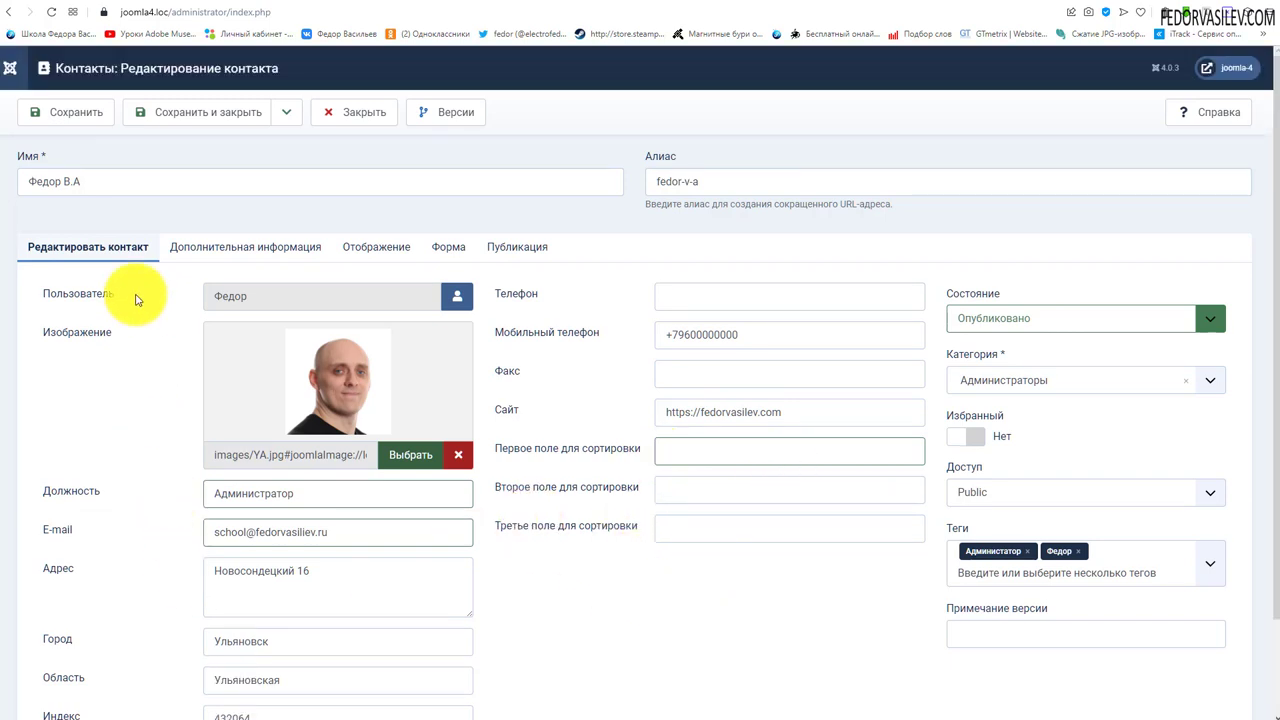
{"action": "scroll", "coordinate": [620, 380], "scroll_direction": "down", "scroll_amount": 2}
{"action": "left_click", "coordinate": [670, 377]}
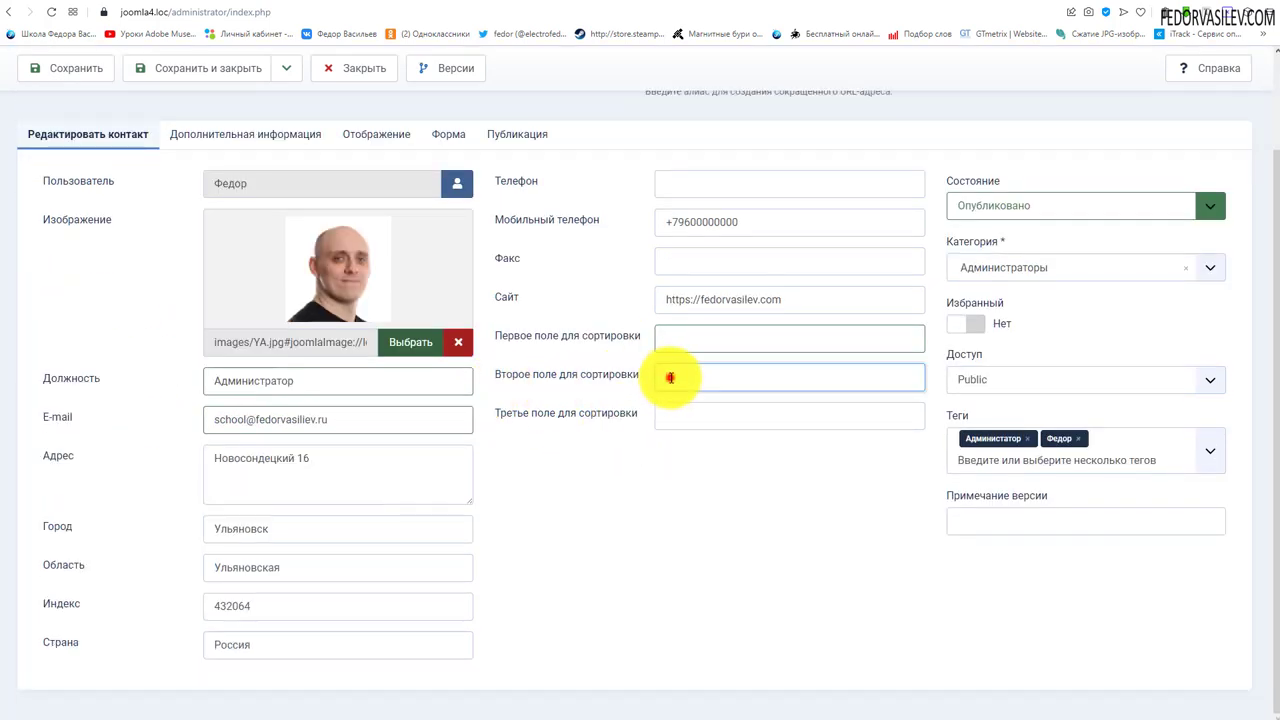
{"action": "left_click", "coordinate": [669, 414]}
{"action": "scroll", "coordinate": [560, 525], "scroll_direction": "up", "scroll_amount": 2}
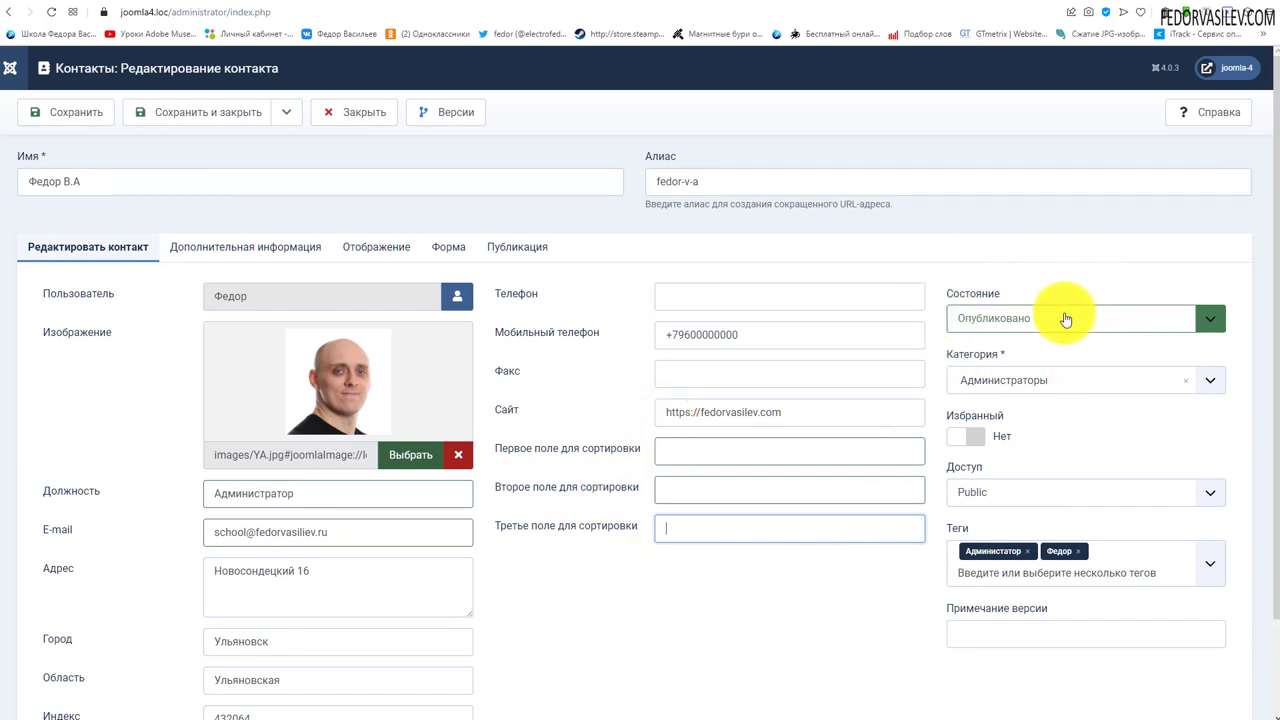
Check the contact's category choices and try the Избранный switch, returning it to Нет.
{"action": "left_click", "coordinate": [976, 385]}
{"action": "left_click", "coordinate": [979, 382]}
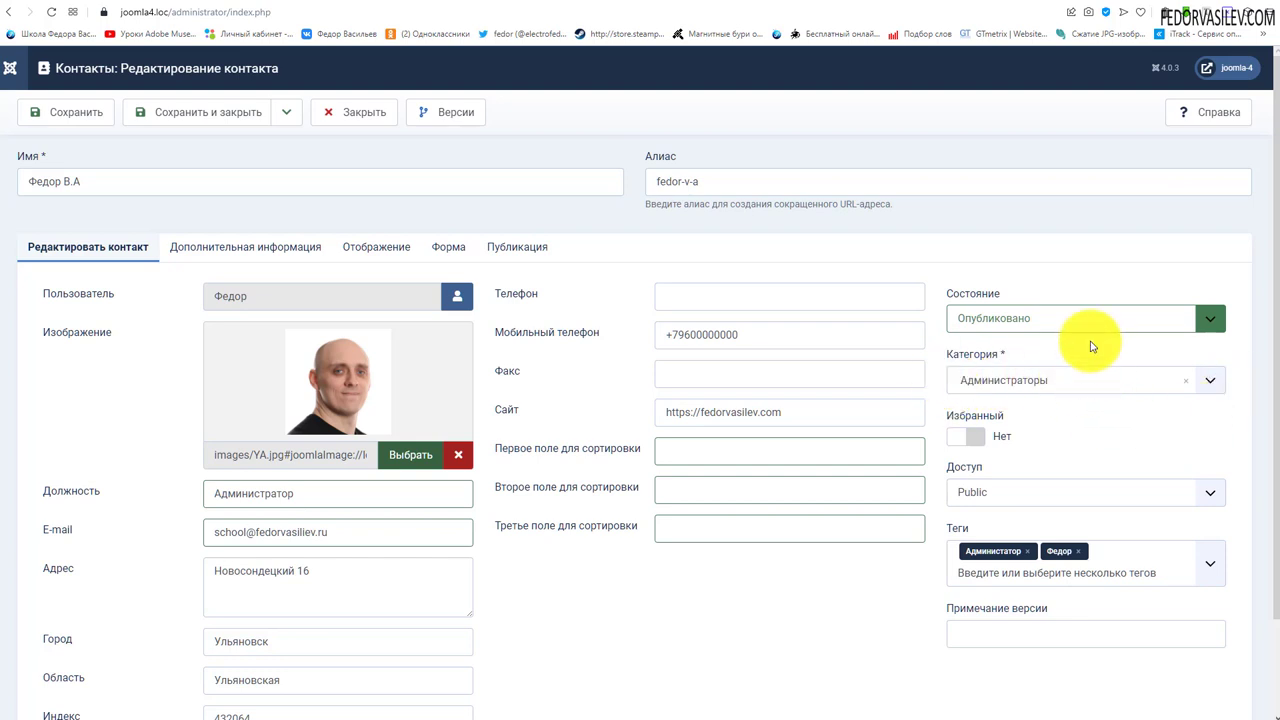
{"action": "scroll", "coordinate": [1094, 343], "scroll_direction": "down", "scroll_amount": 1}
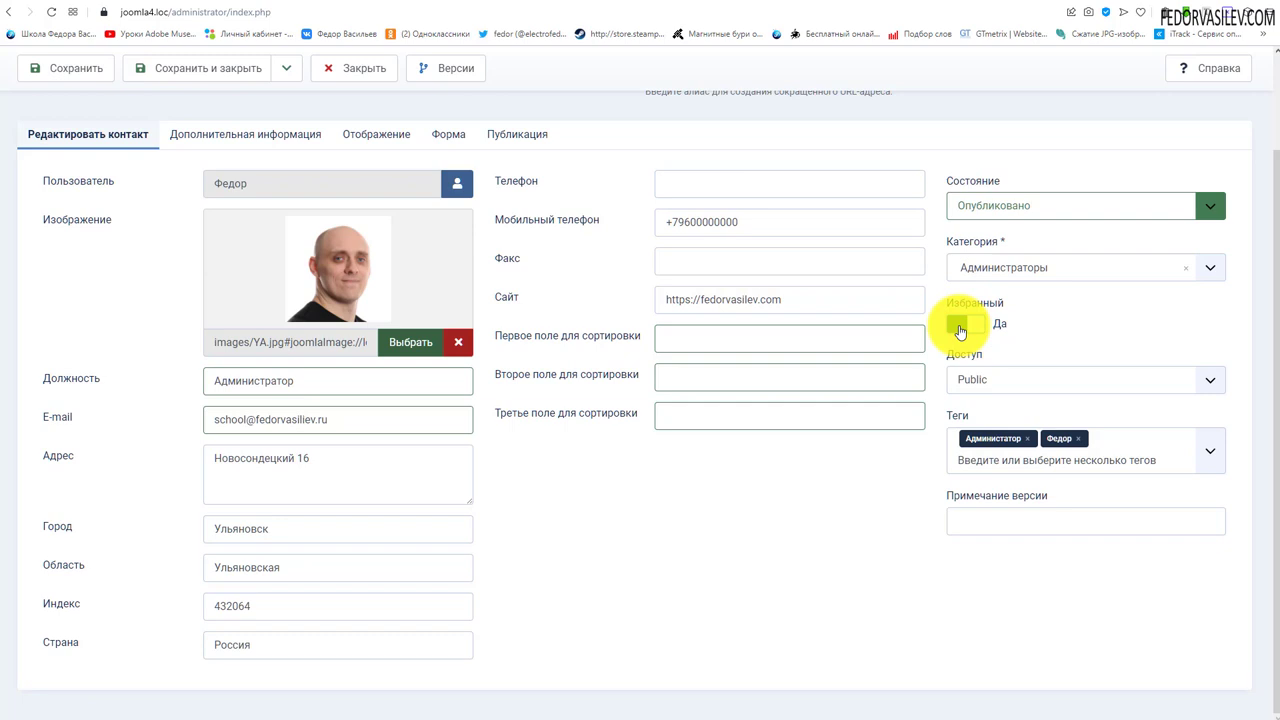
{"action": "left_click", "coordinate": [959, 326]}
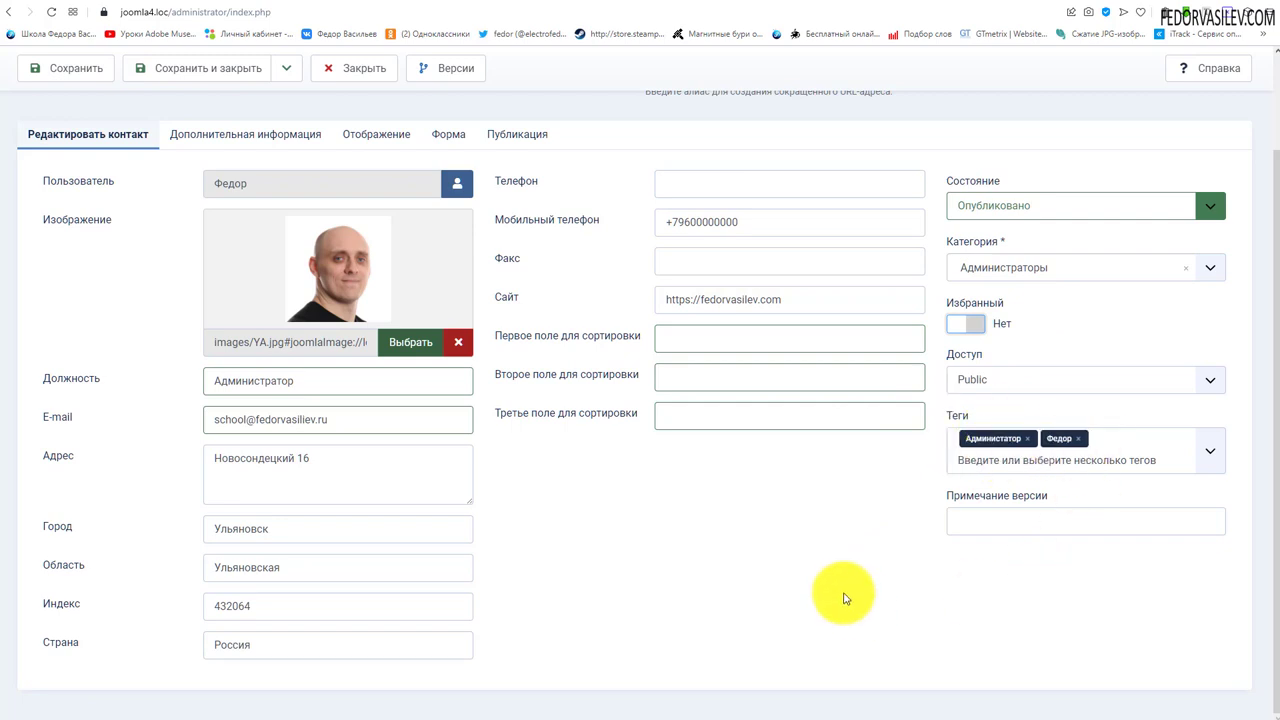
{"action": "scroll", "coordinate": [894, 560], "scroll_direction": "up", "scroll_amount": 2}
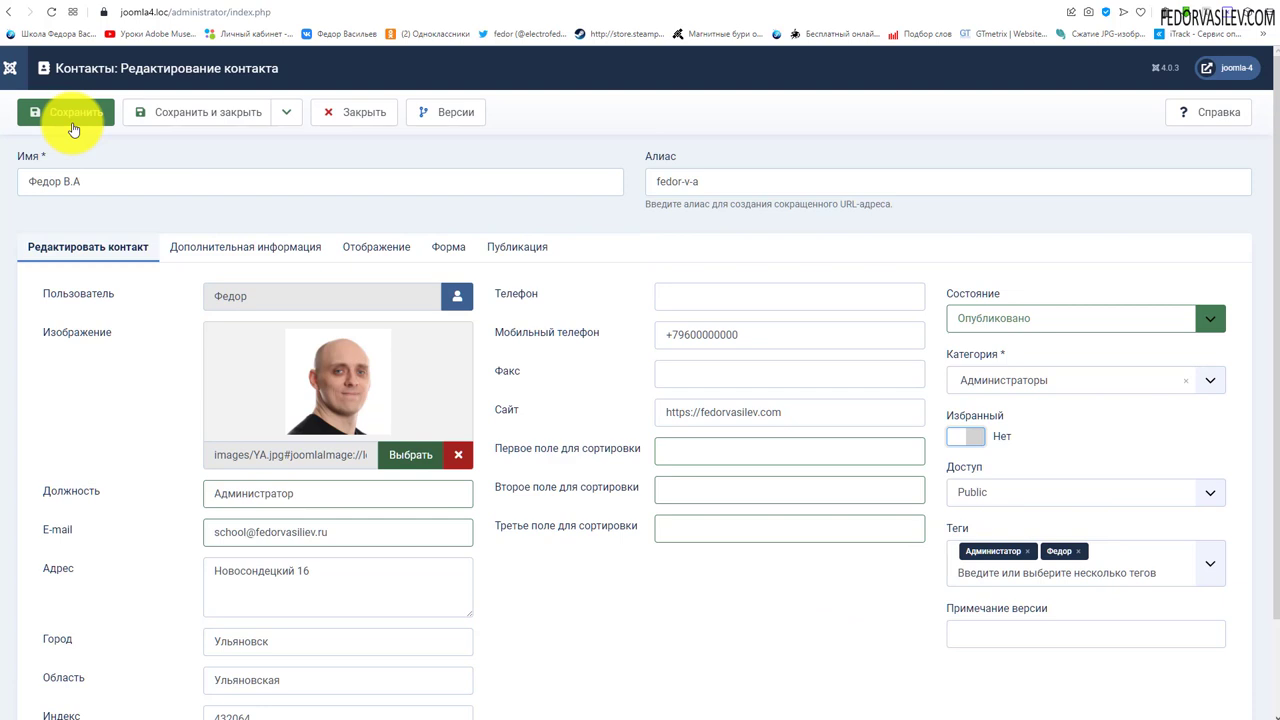
Add a self-introduction to the contact's Дополнительная информация, mentioning specialisation in Adobe Muse, Joomla and Wordpress, and save the contact.
{"action": "left_click", "coordinate": [189, 248]}
{"action": "scroll", "coordinate": [408, 354], "scroll_direction": "down", "scroll_amount": 1}
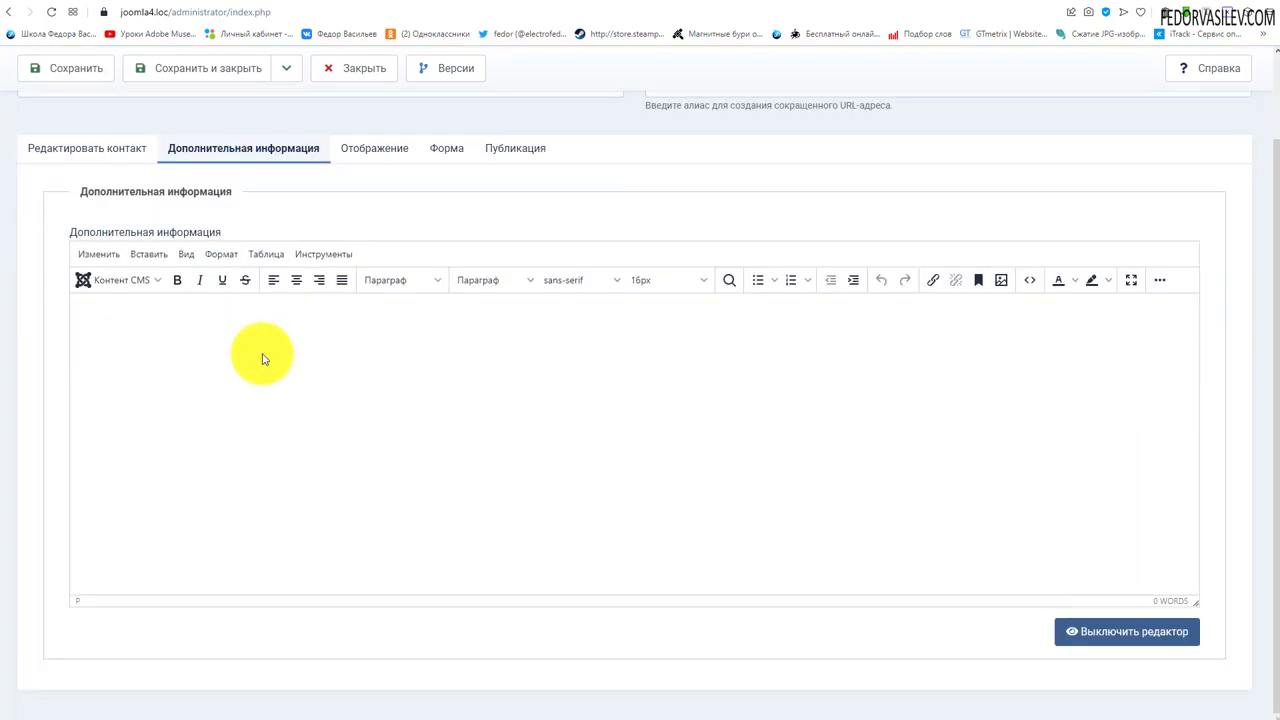
{"action": "left_click", "coordinate": [287, 376]}
{"action": "type", "text": "Меня зовут Федор Васильев. Рад приветствовать вас на своем обучающем сайте. Обучение – это непрерывный процесс, который никогда не заканчивается. Поэтому сам постоянно учусь и осваиваю новые технологии. Я накопил достаточно знаний в создании и настройке сайтов и скриптов, а так же различных программ, моя специализация Adobe Muse, Joomla, Wordpress."}
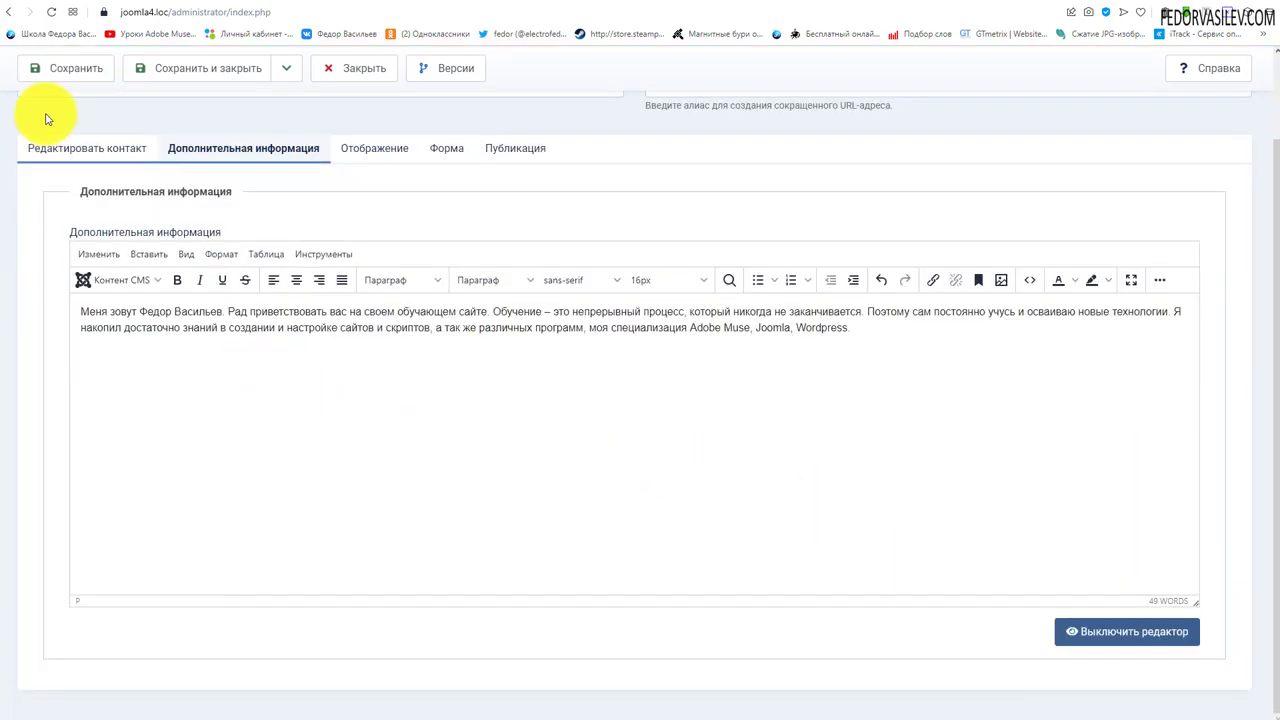
{"action": "left_click", "coordinate": [72, 76]}
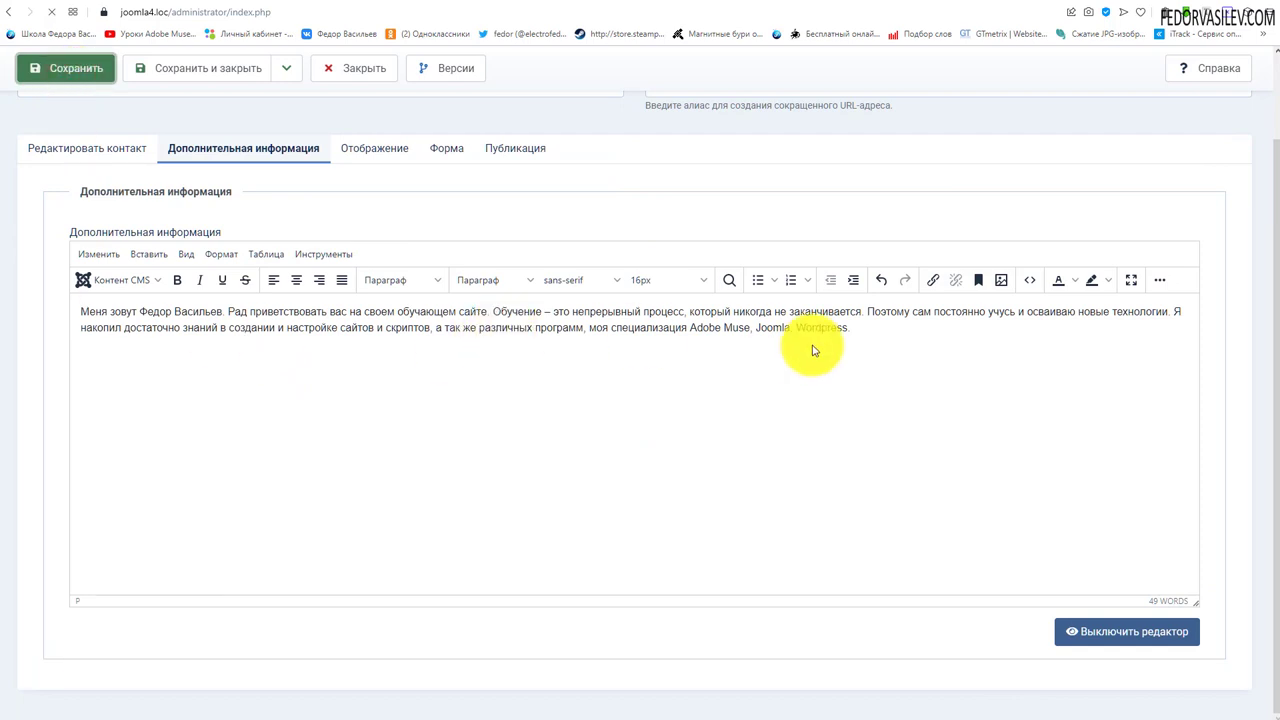
Examine the contact's display options, such as category title, contact list, tags and vCard, against its main details.
{"action": "left_click", "coordinate": [388, 300]}
{"action": "scroll", "coordinate": [497, 314], "scroll_direction": "down", "scroll_amount": 1}
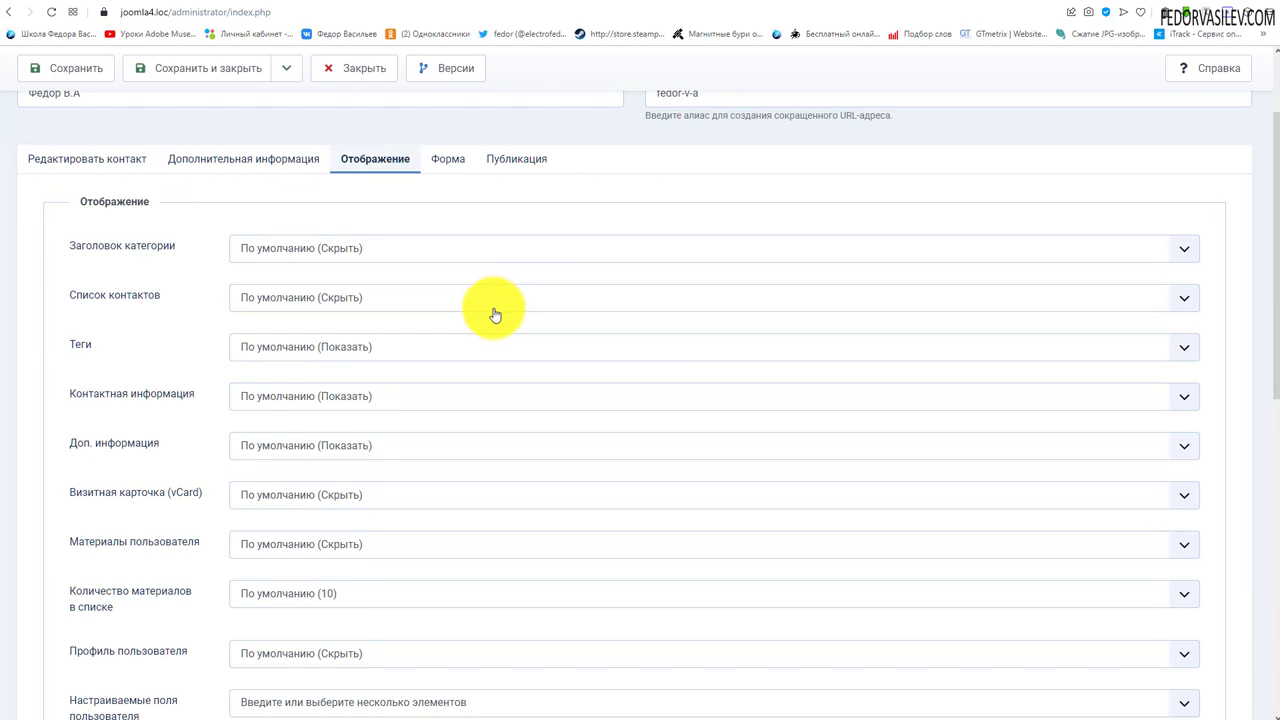
{"action": "scroll", "coordinate": [495, 315], "scroll_direction": "up", "scroll_amount": 1}
{"action": "left_click", "coordinate": [60, 293]}
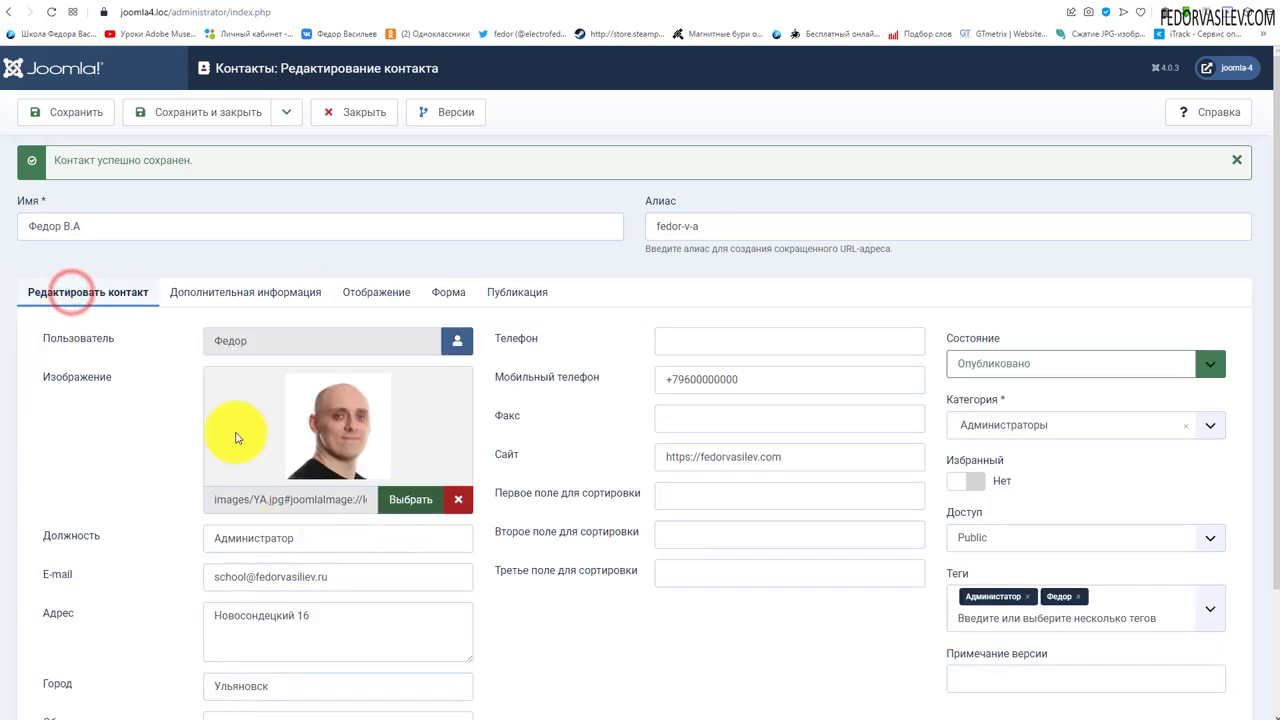
{"action": "left_click", "coordinate": [370, 292]}
{"action": "scroll", "coordinate": [430, 325], "scroll_direction": "down", "scroll_amount": 3}
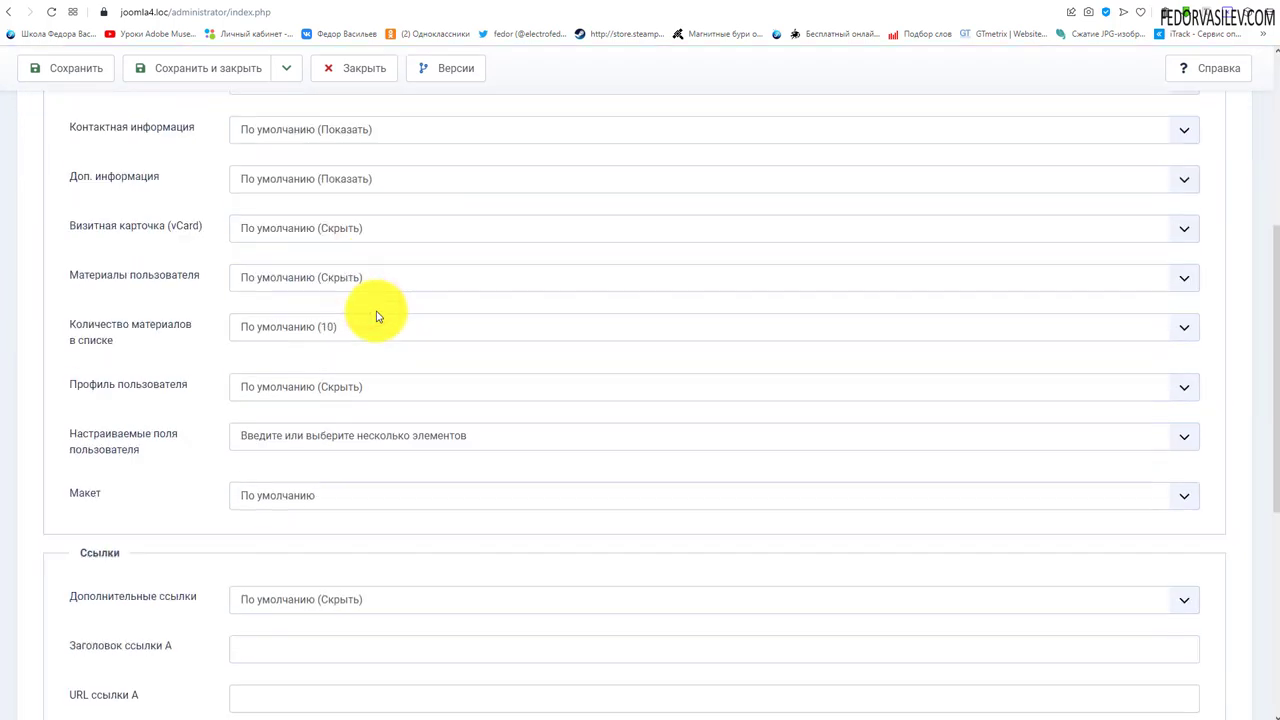
{"action": "scroll", "coordinate": [380, 295], "scroll_direction": "up", "scroll_amount": 3}
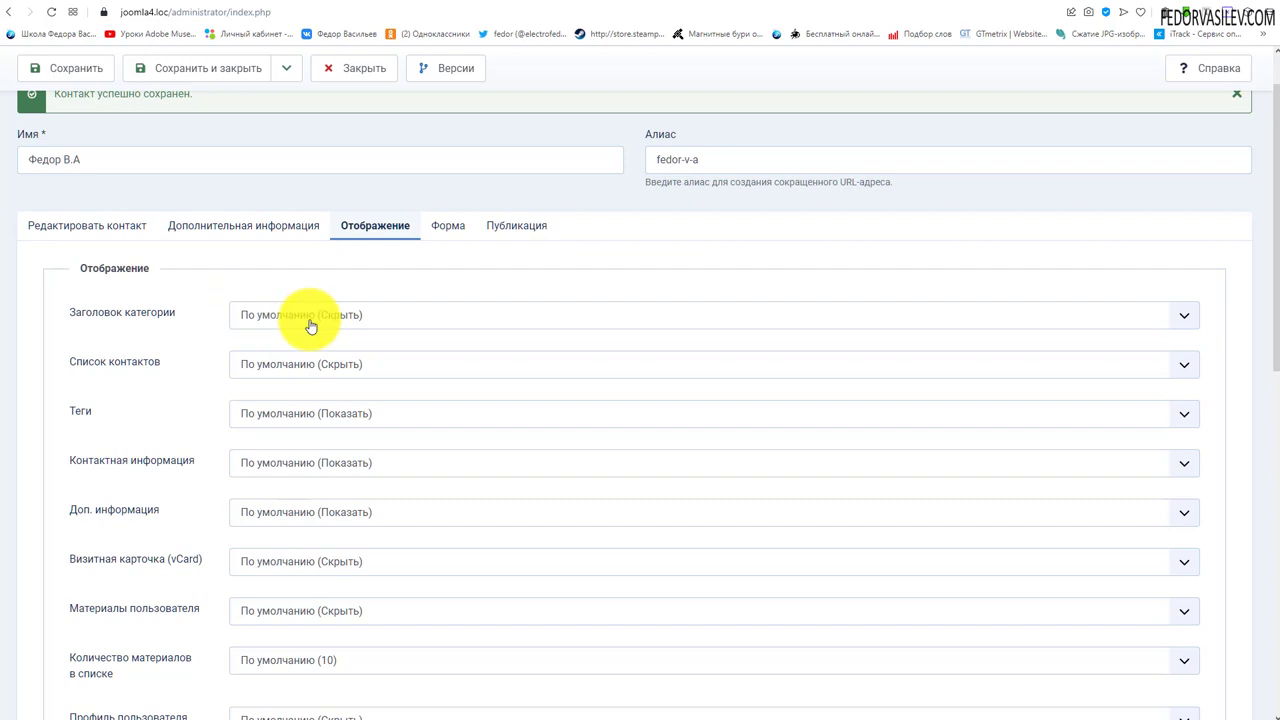
Examine the user profile, custom fields and layout options, plus the title and URL fields for additional links A to E.
{"action": "scroll", "coordinate": [315, 328], "scroll_direction": "down", "scroll_amount": 5}
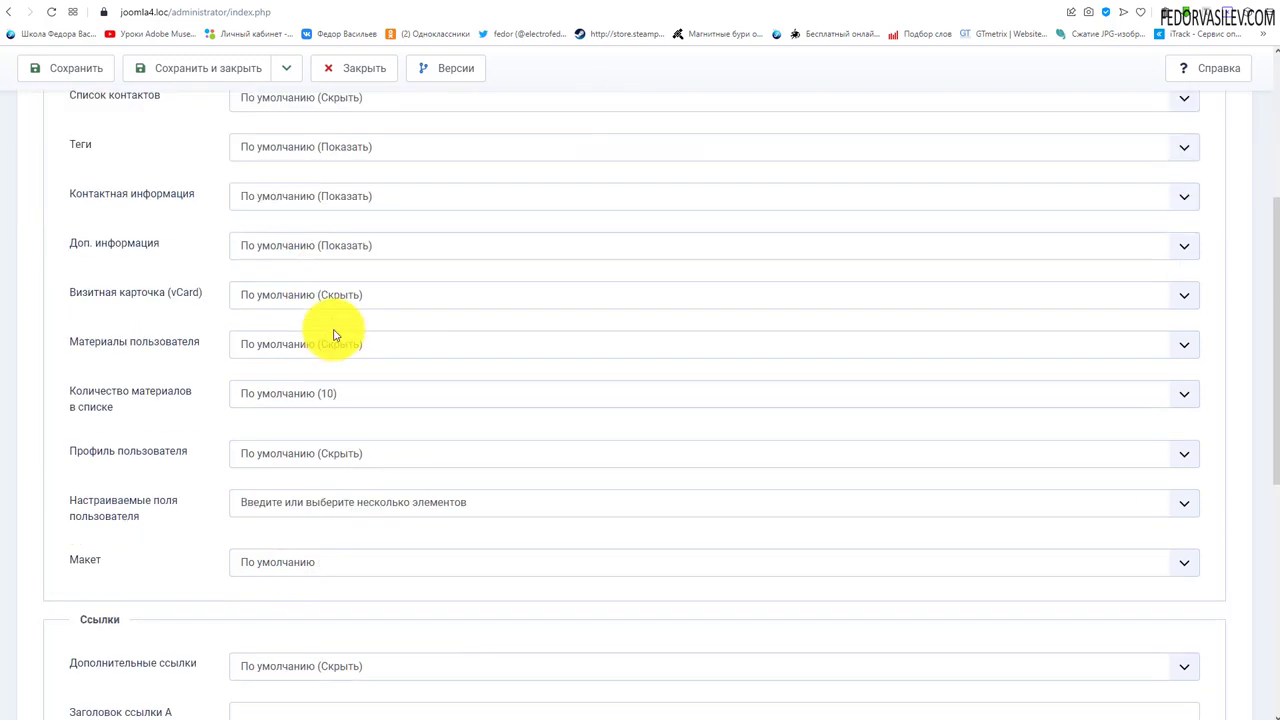
{"action": "scroll", "coordinate": [208, 380], "scroll_direction": "down", "scroll_amount": 2}
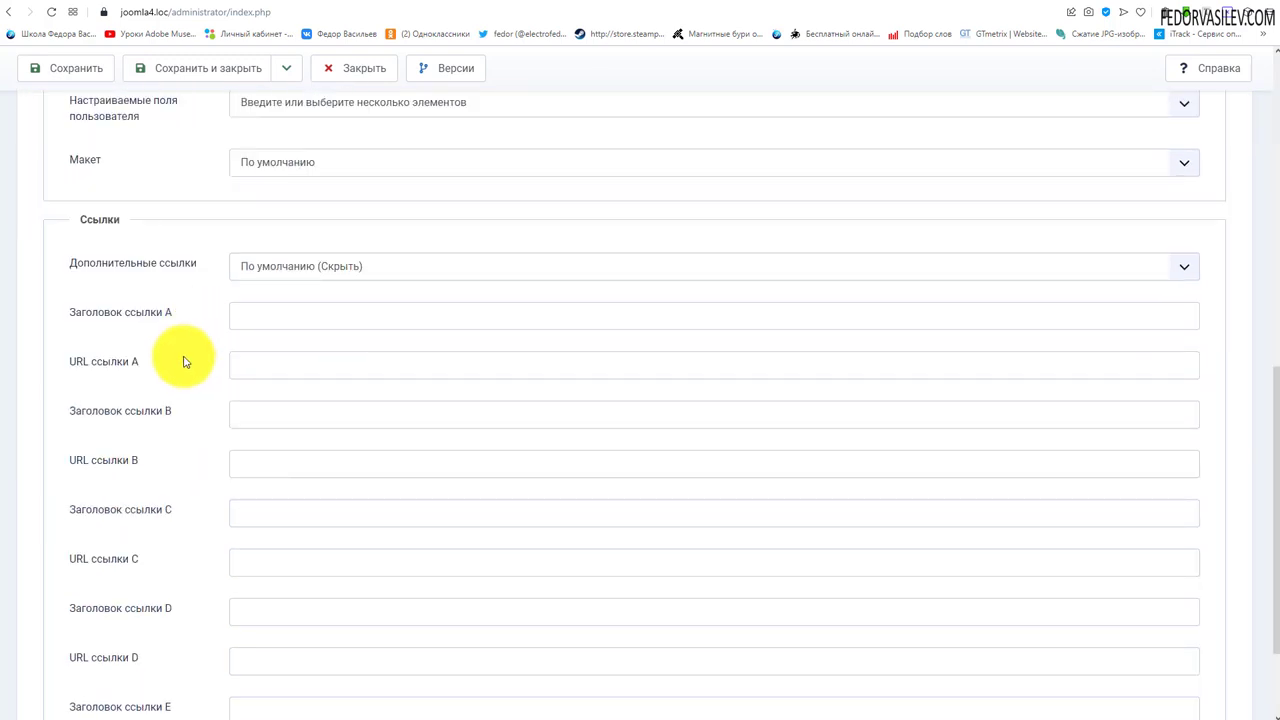
{"action": "scroll", "coordinate": [300, 410], "scroll_direction": "down", "scroll_amount": 1}
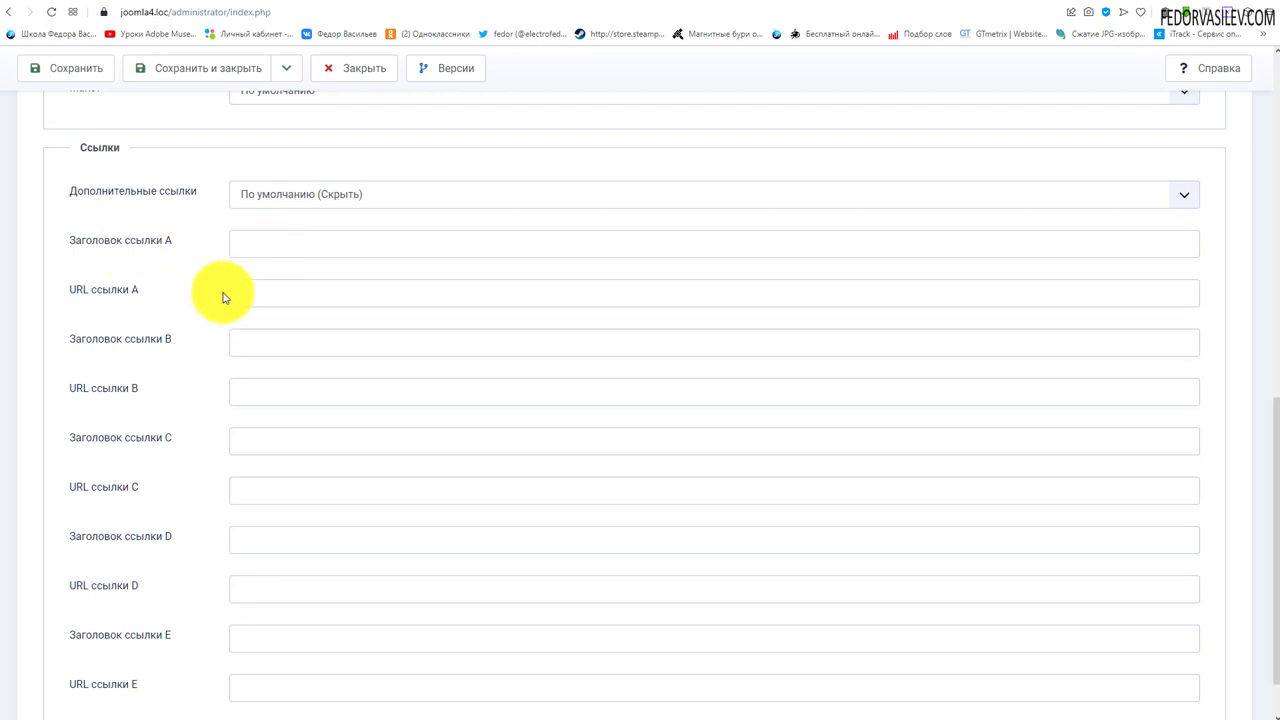
{"action": "left_click", "coordinate": [281, 291]}
{"action": "scroll", "coordinate": [540, 366], "scroll_direction": "down", "scroll_amount": 1}
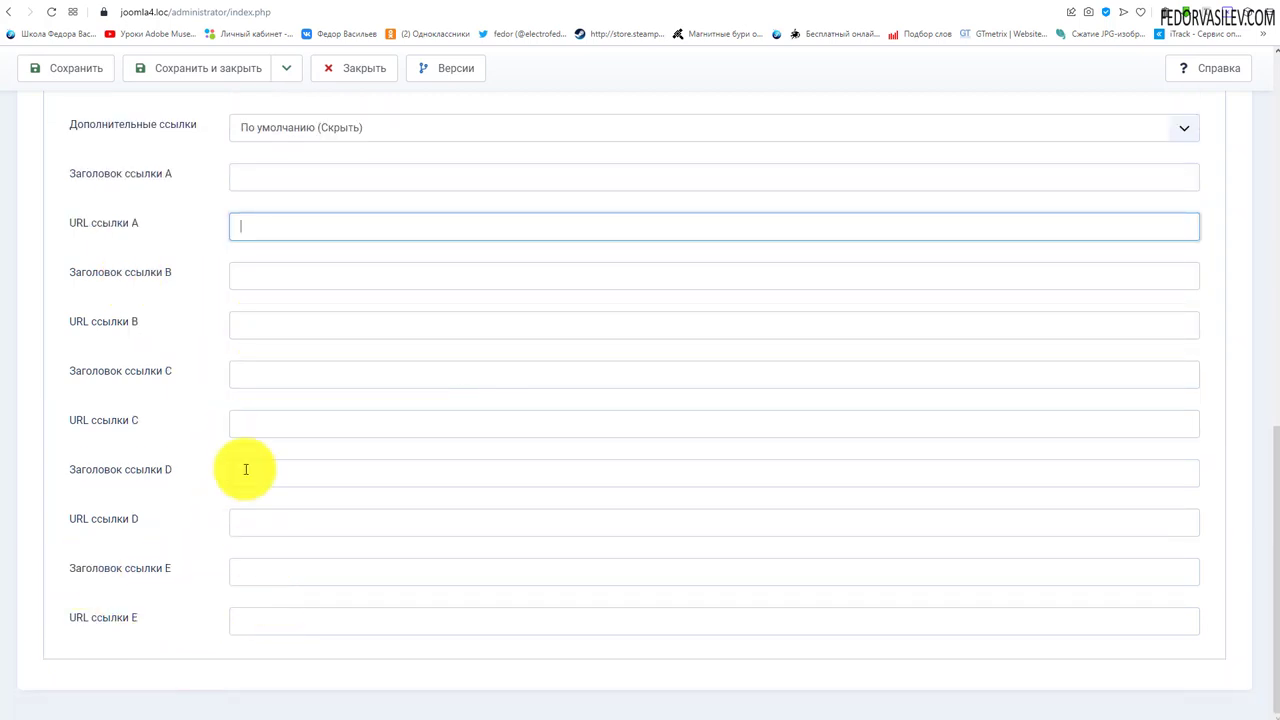
{"action": "scroll", "coordinate": [438, 548], "scroll_direction": "up", "scroll_amount": 2}
{"action": "scroll", "coordinate": [214, 514], "scroll_direction": "up", "scroll_amount": 1}
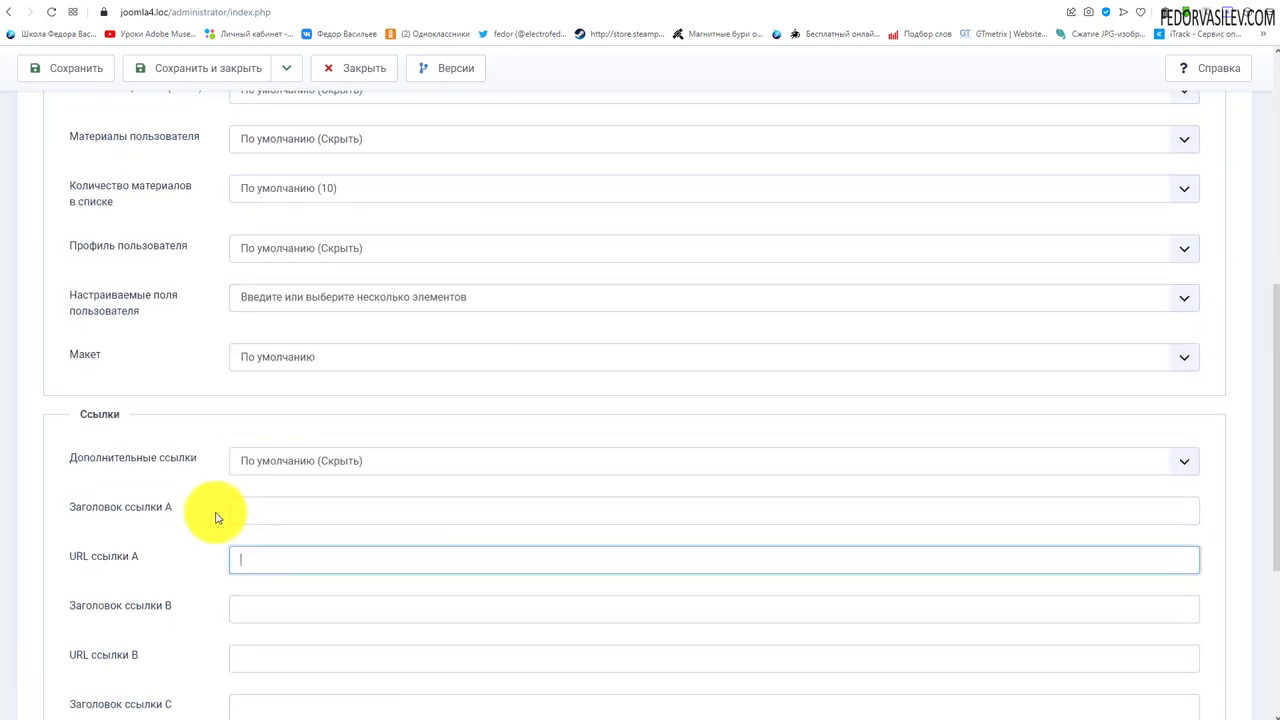
Examine the remaining additional link fields and the feedback form options, including sender copy, session check, custom reply and redirect URL.
{"action": "scroll", "coordinate": [214, 471], "scroll_direction": "down", "scroll_amount": 3}
{"action": "scroll", "coordinate": [375, 508], "scroll_direction": "down", "scroll_amount": 1}
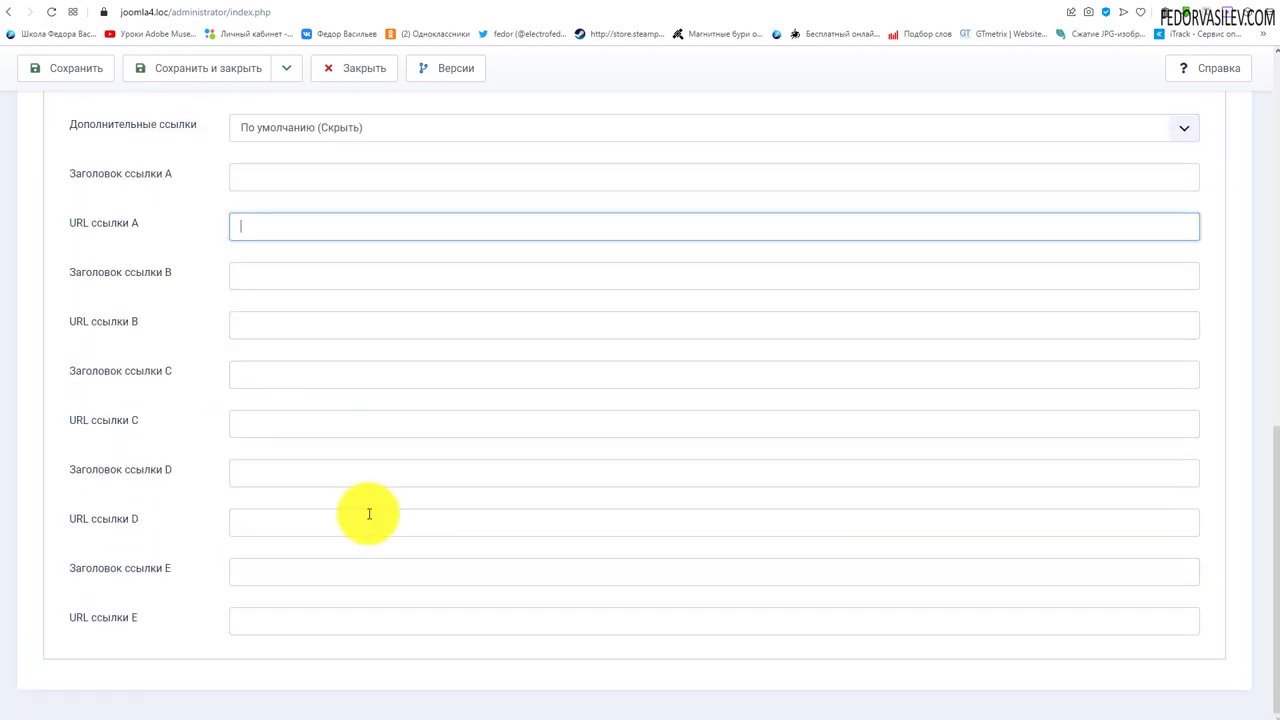
{"action": "scroll", "coordinate": [273, 565], "scroll_direction": "up", "scroll_amount": 9}
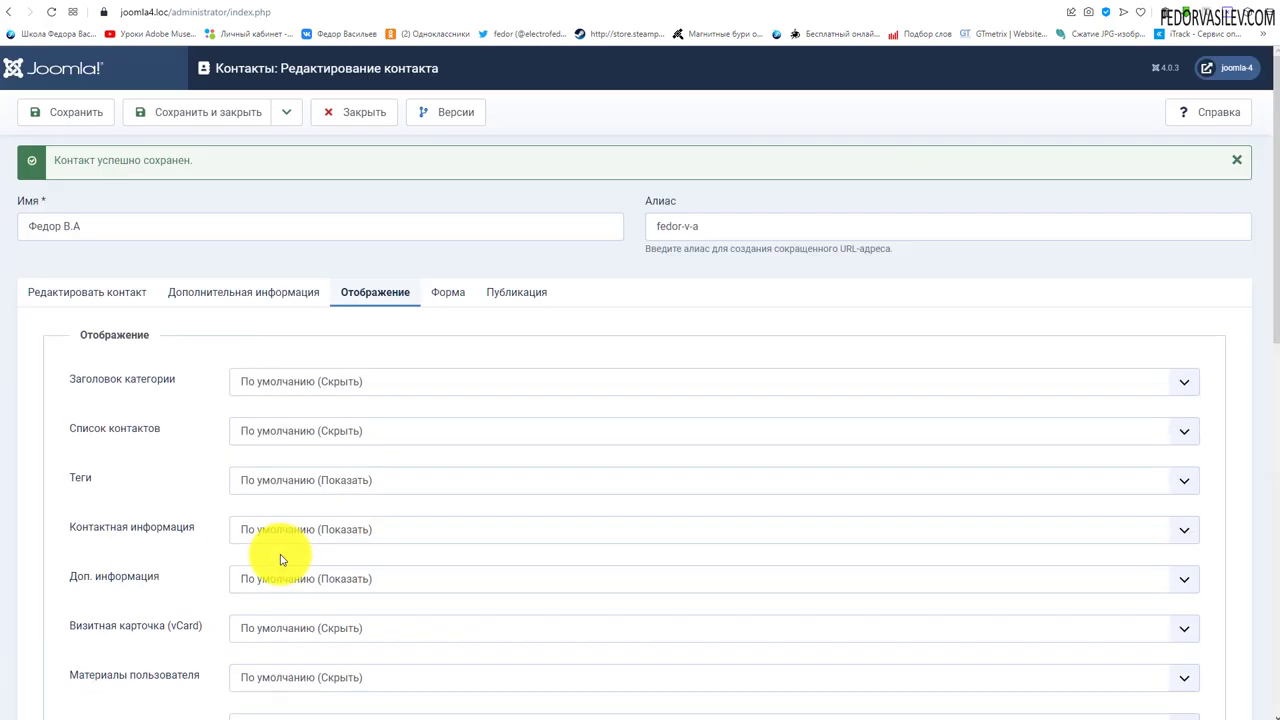
{"action": "left_click", "coordinate": [446, 294]}
{"action": "left_click", "coordinate": [141, 389]}
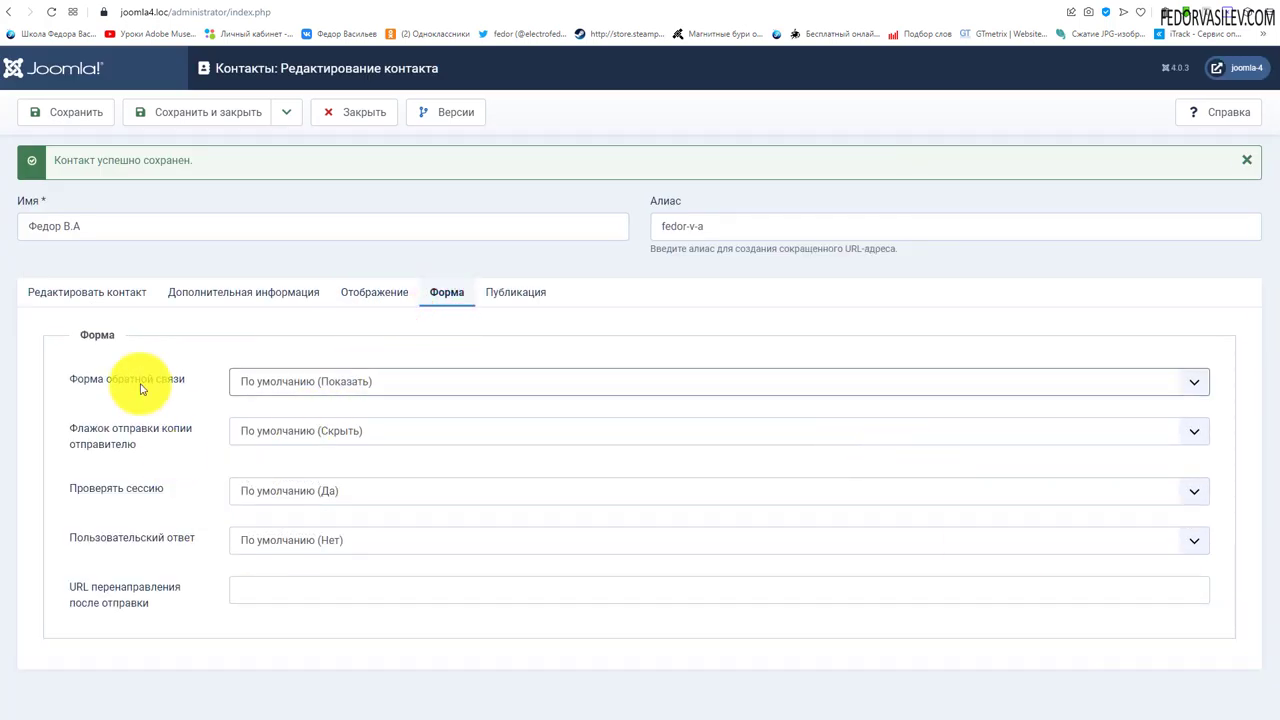
{"action": "left_click", "coordinate": [289, 541]}
{"action": "left_click", "coordinate": [156, 531]}
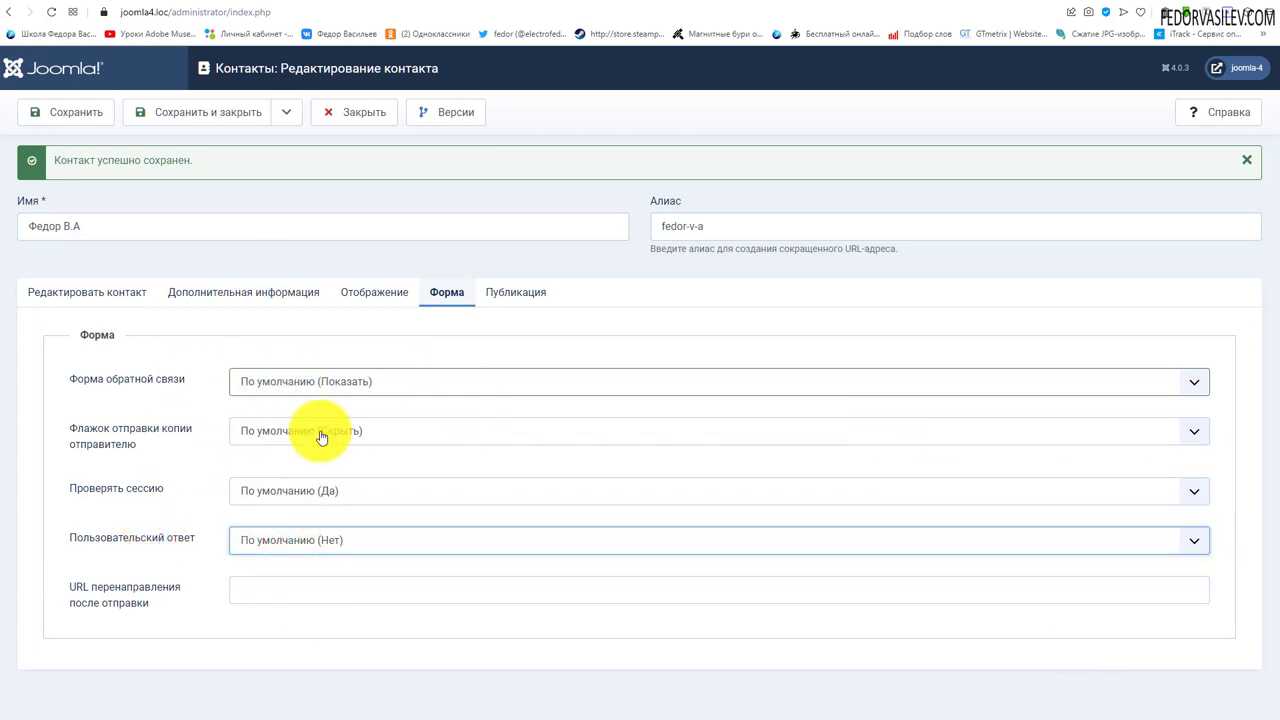
{"action": "left_click", "coordinate": [317, 592]}
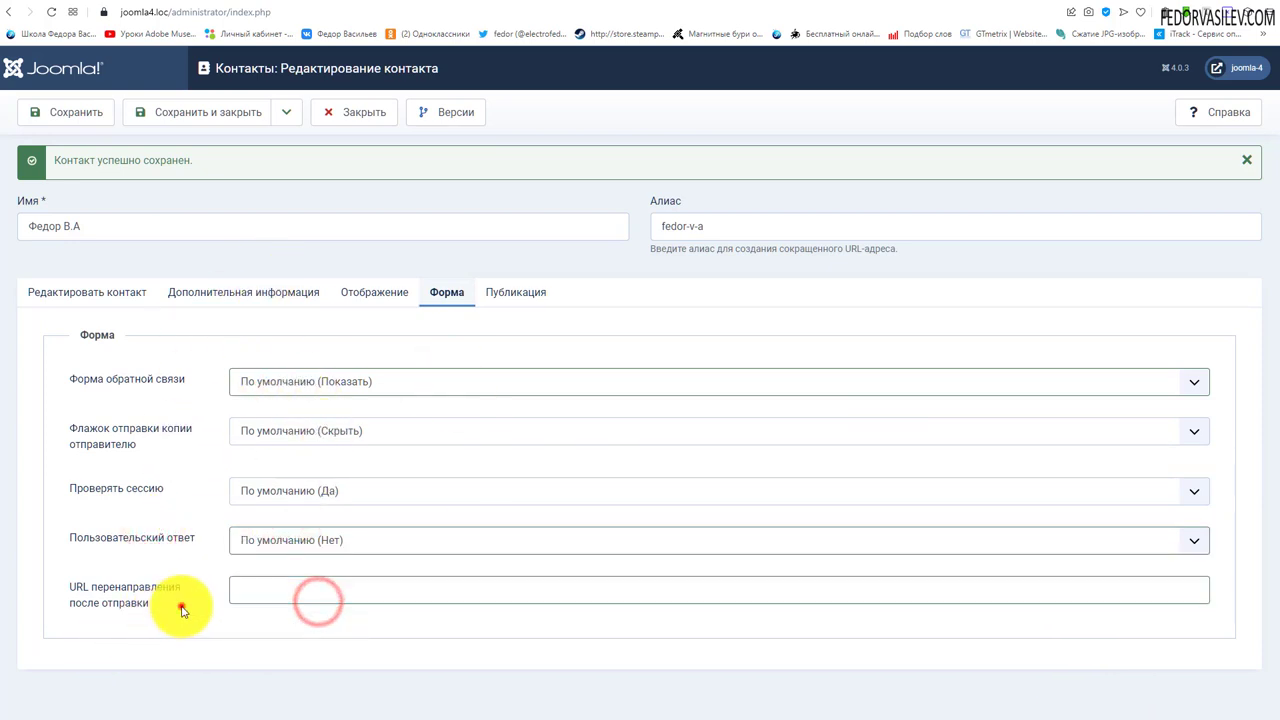
{"action": "left_click", "coordinate": [181, 608]}
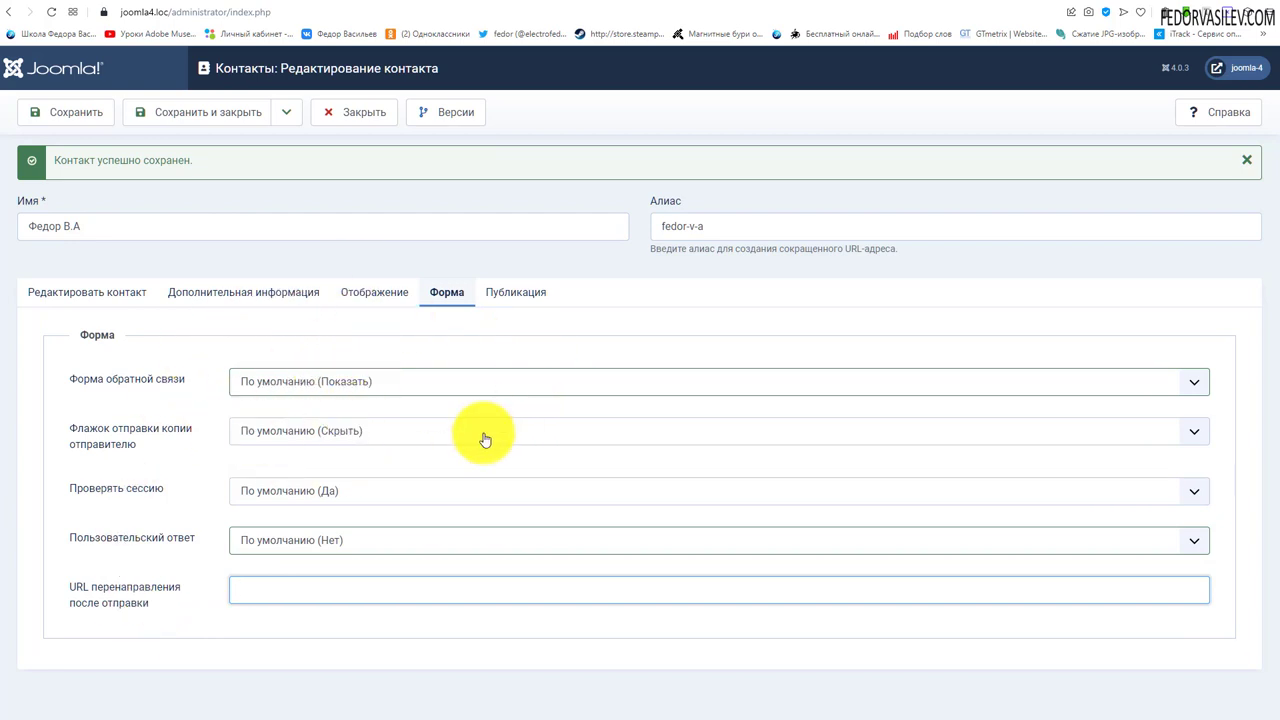
{"action": "left_click", "coordinate": [247, 590]}
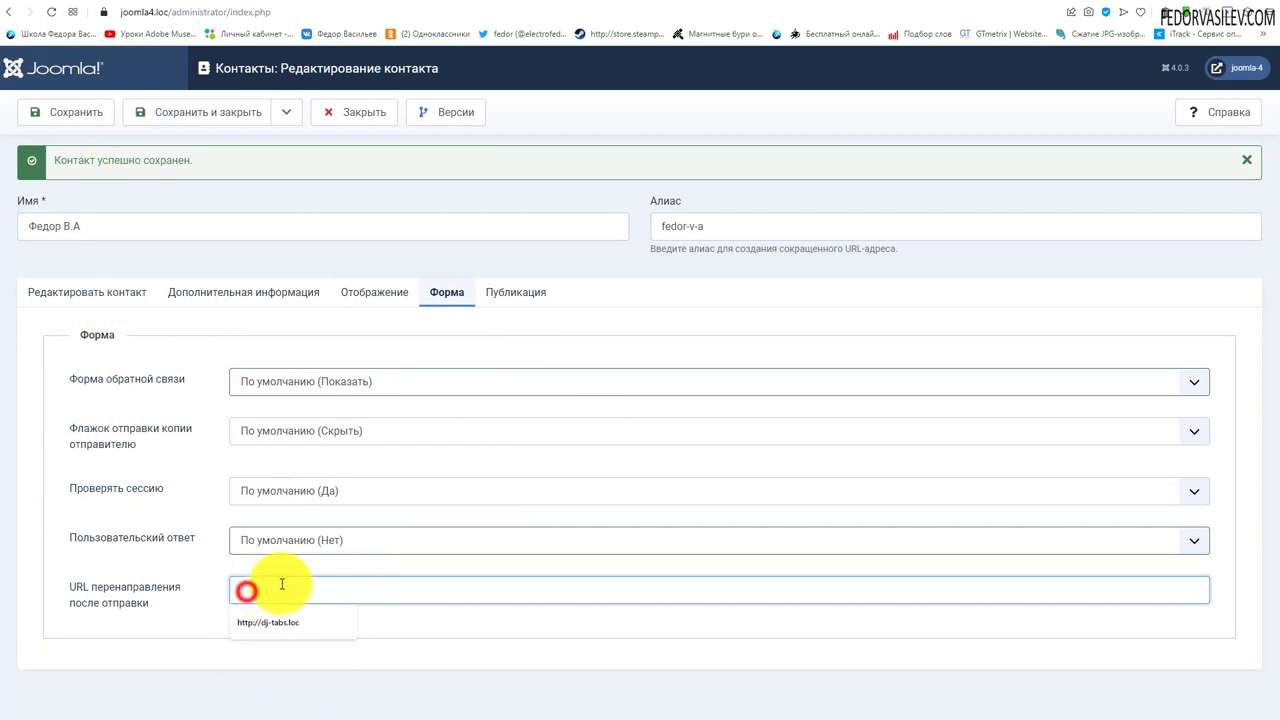
{"action": "left_click", "coordinate": [549, 636]}
Review the contact's publication dates and metadata fields, especially Метатег Description, and save and close the contact.
{"action": "left_click", "coordinate": [500, 293]}
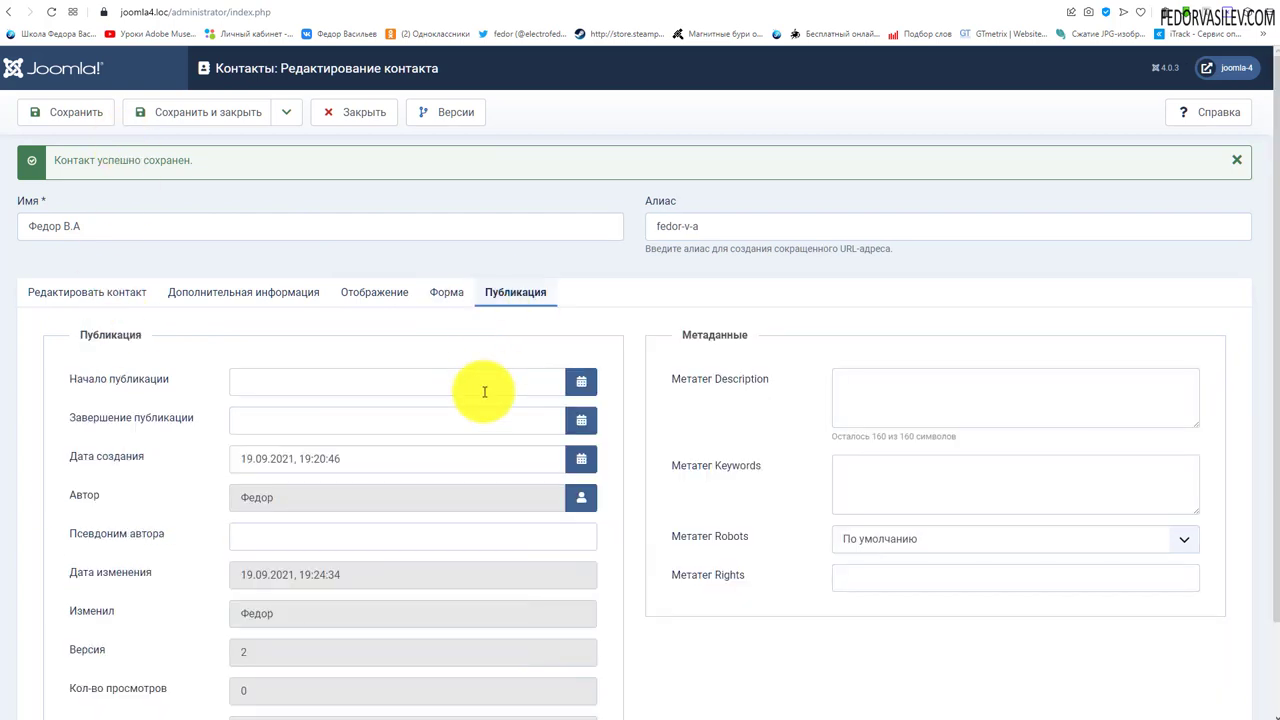
{"action": "scroll", "coordinate": [484, 391], "scroll_direction": "down", "scroll_amount": 1}
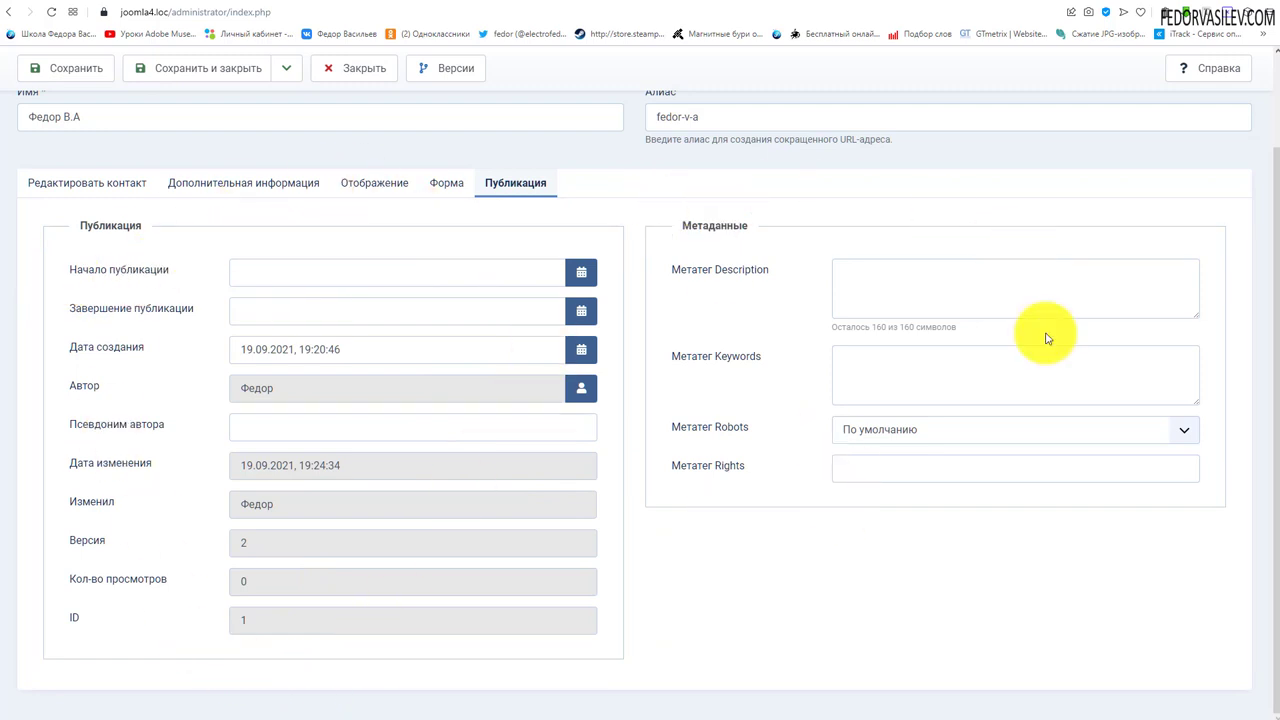
{"action": "left_click_drag", "start_coordinate": [715, 278], "coordinate": [757, 272]}
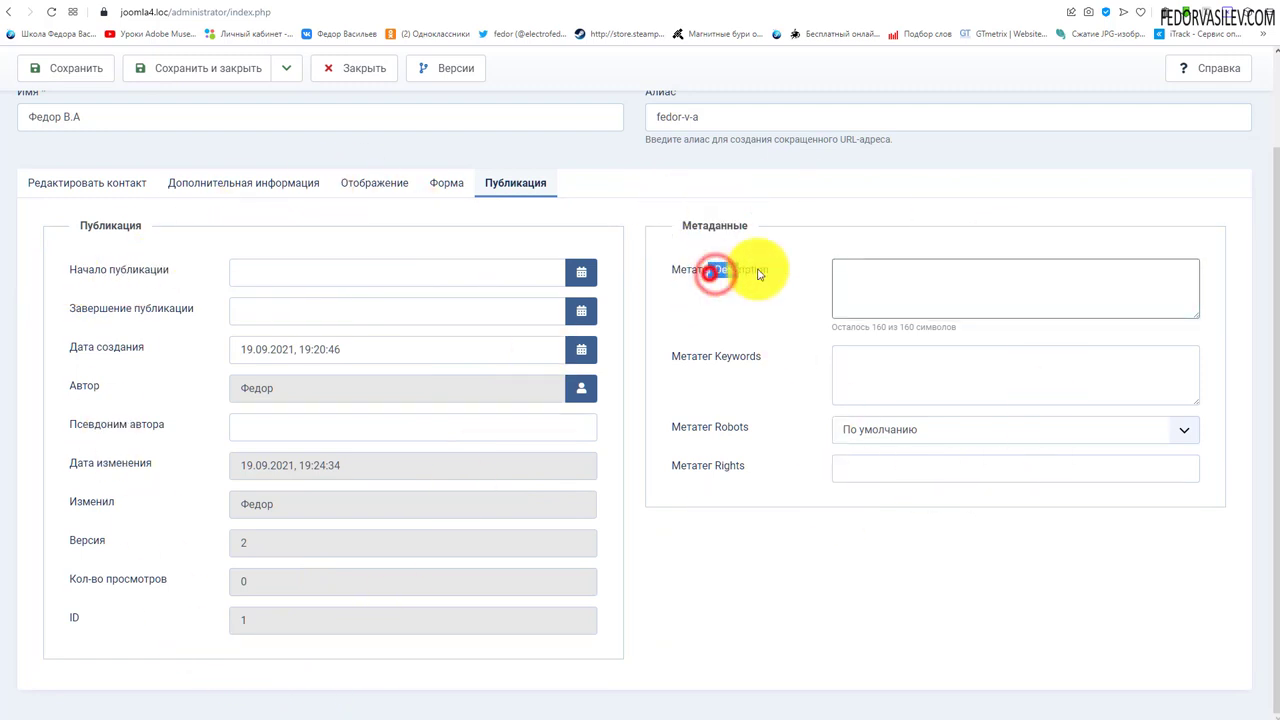
{"action": "left_click", "coordinate": [857, 280]}
{"action": "scroll", "coordinate": [962, 262], "scroll_direction": "up", "scroll_amount": 1}
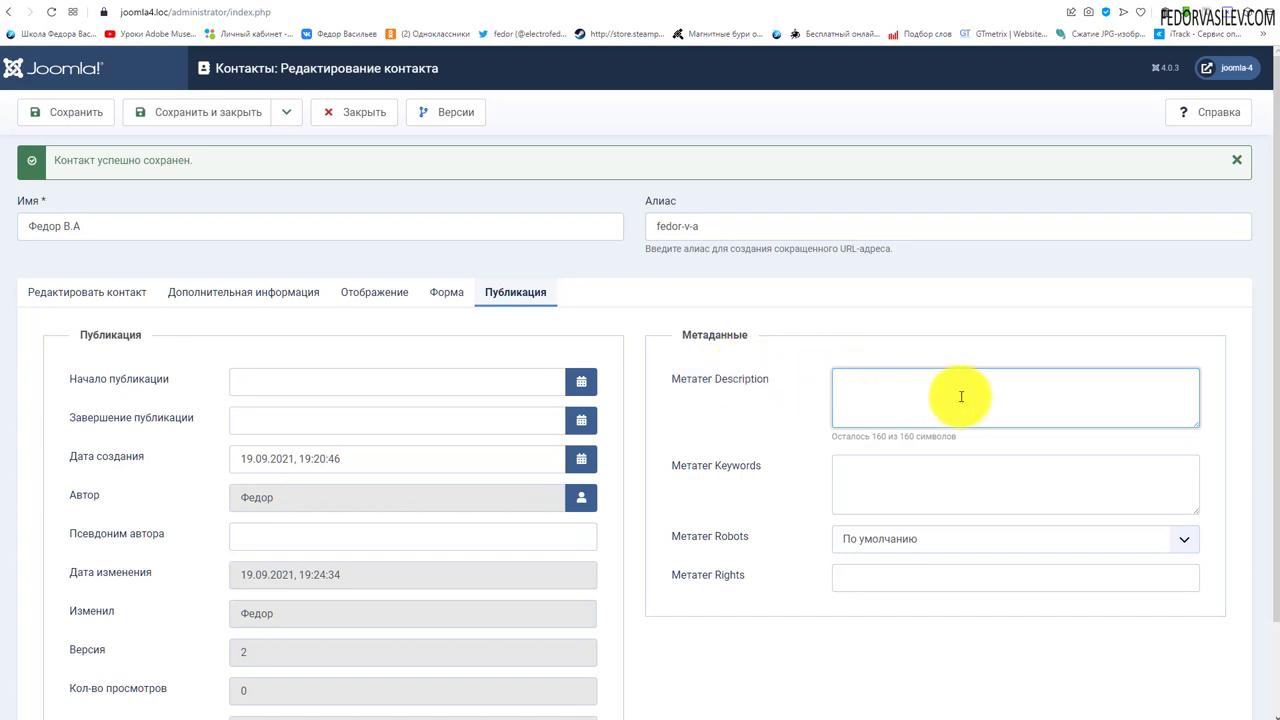
{"action": "left_click", "coordinate": [168, 121]}
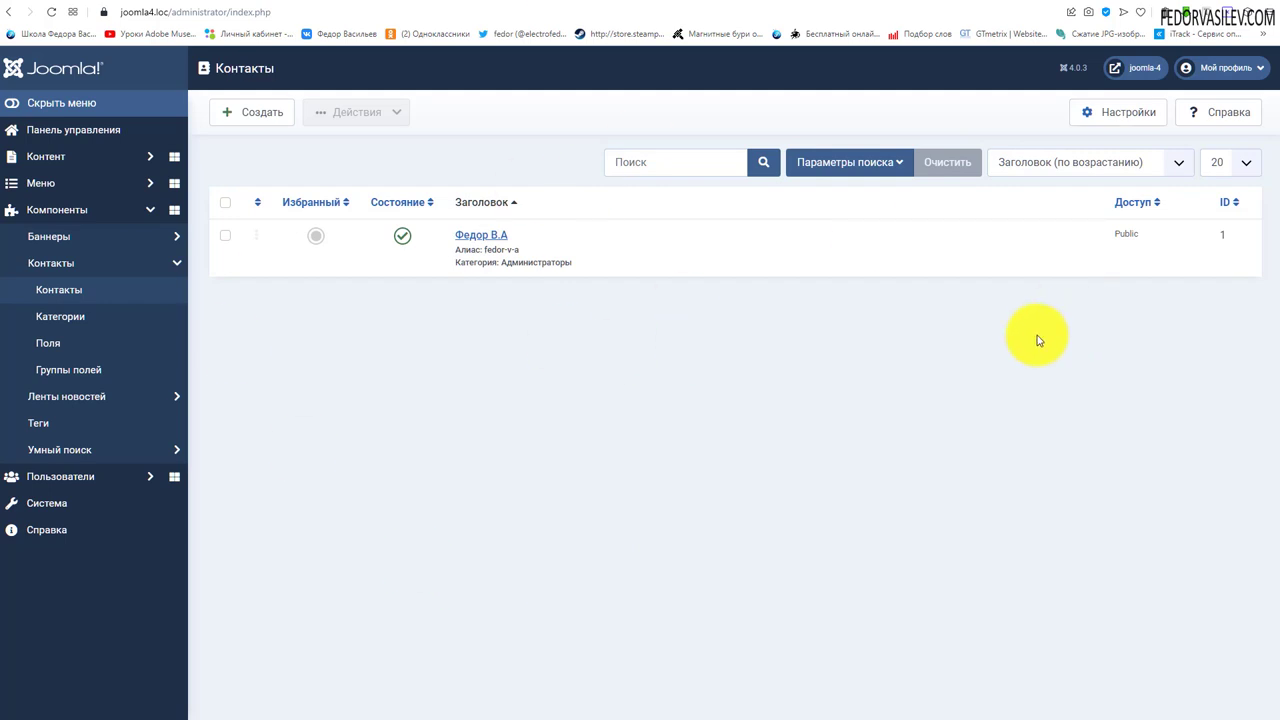
Create a contact category titled Сотрудники without a parent, and save and close it.
{"action": "left_click", "coordinate": [82, 320]}
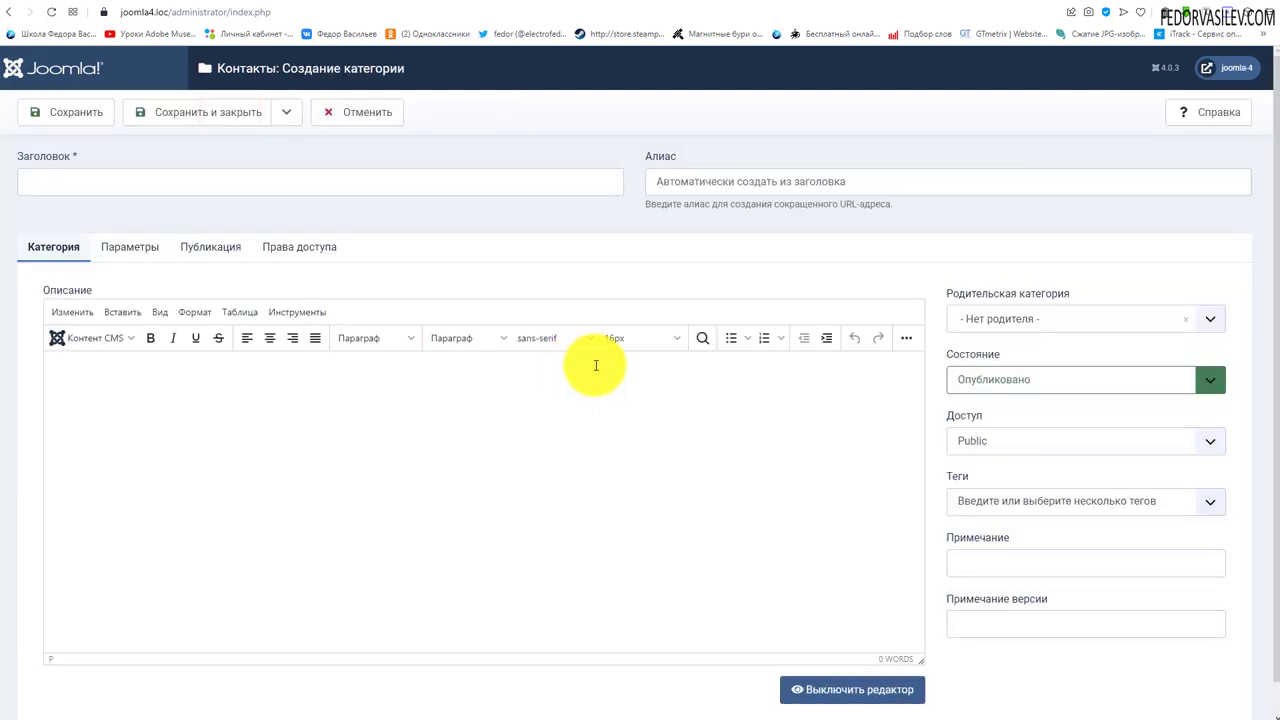
{"action": "left_click", "coordinate": [55, 162]}
{"action": "type", "text": "Сотрудники"}
{"action": "left_click", "coordinate": [197, 110]}
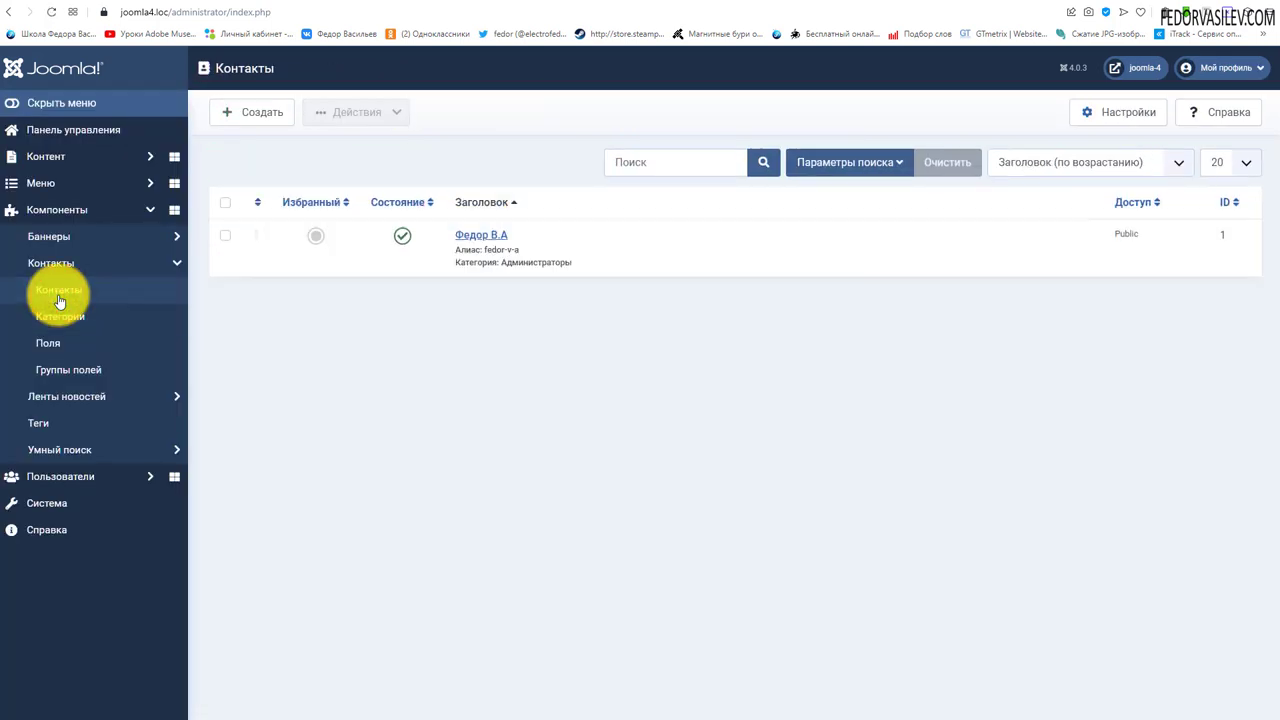
Start a new contact, enter the contact's name and link it to the user with login test.
{"action": "left_click", "coordinate": [239, 108]}
{"action": "left_click", "coordinate": [117, 180]}
{"action": "type", "text": "Вася"}
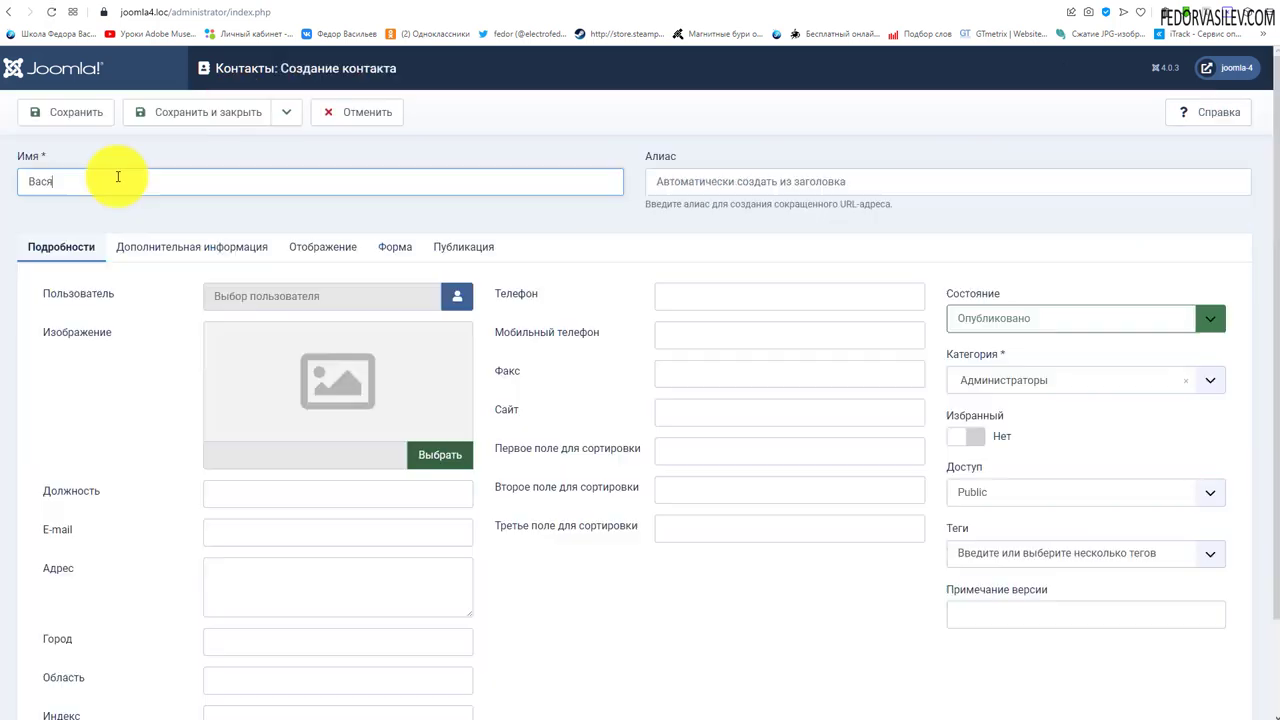
{"action": "left_click", "coordinate": [457, 296]}
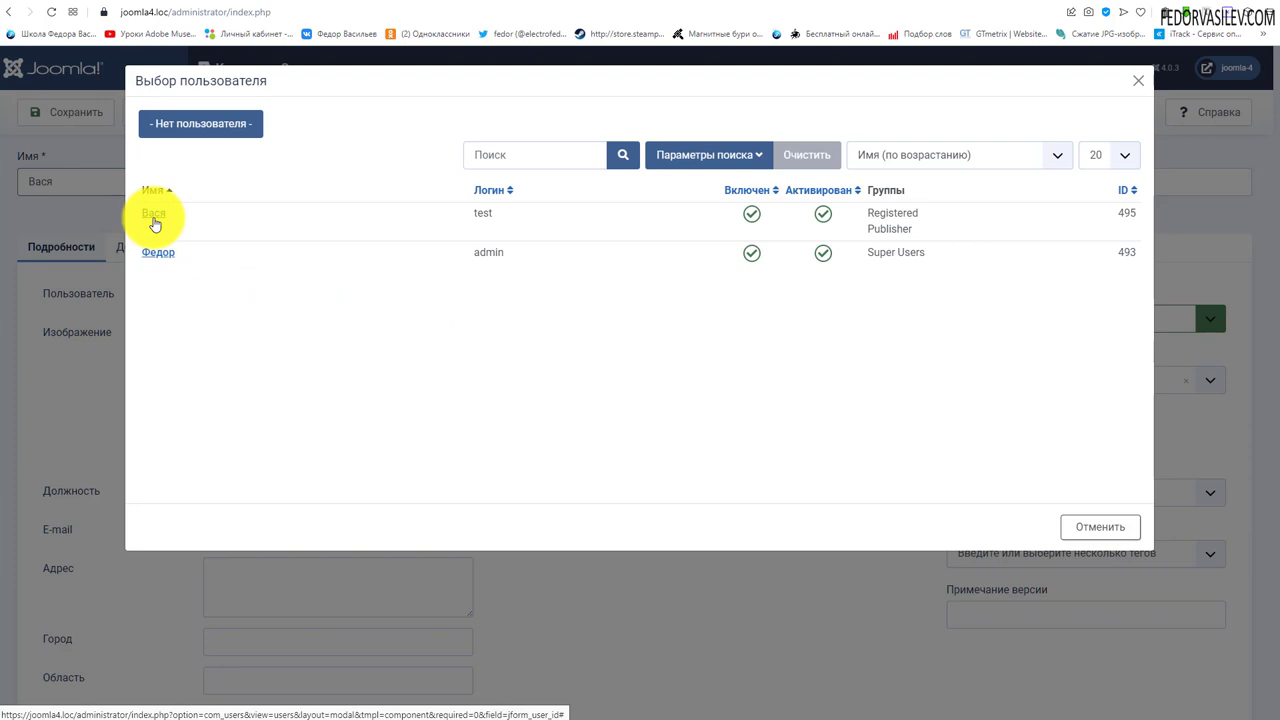
{"action": "left_click", "coordinate": [155, 217]}
Set the new contact's picture to 5.png from the images folder.
{"action": "left_click", "coordinate": [421, 455]}
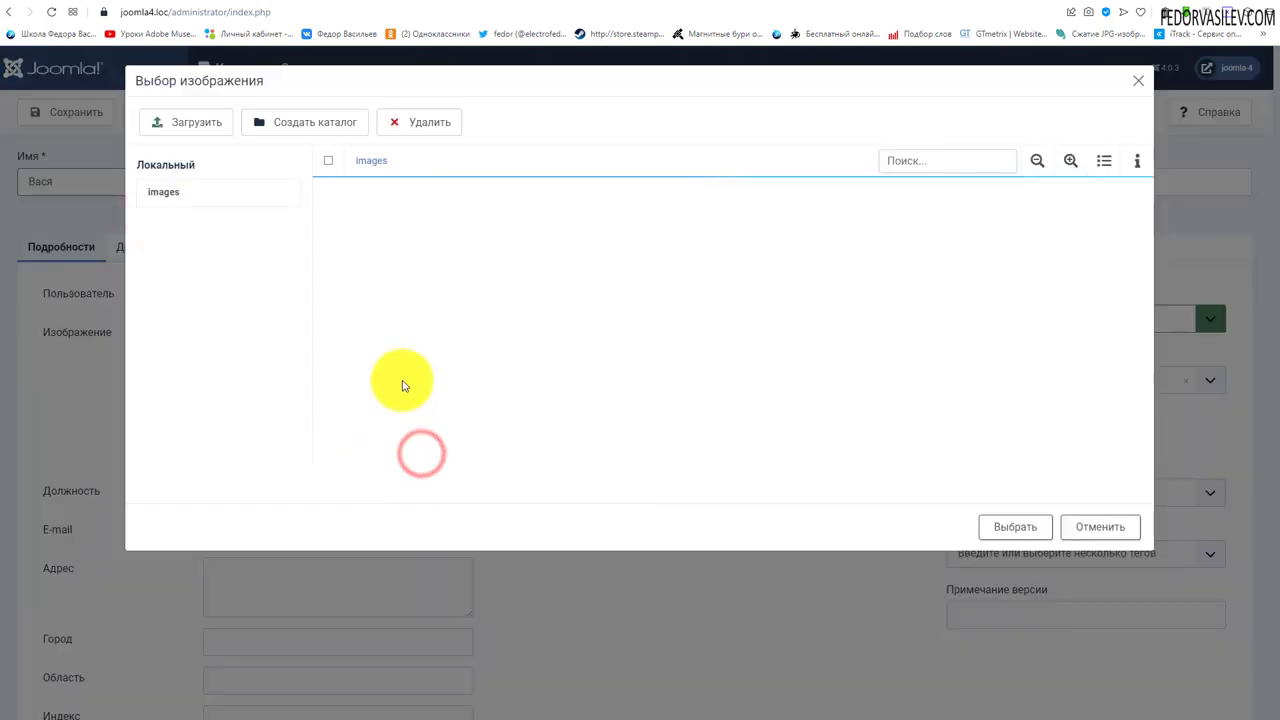
{"action": "left_click", "coordinate": [1062, 210]}
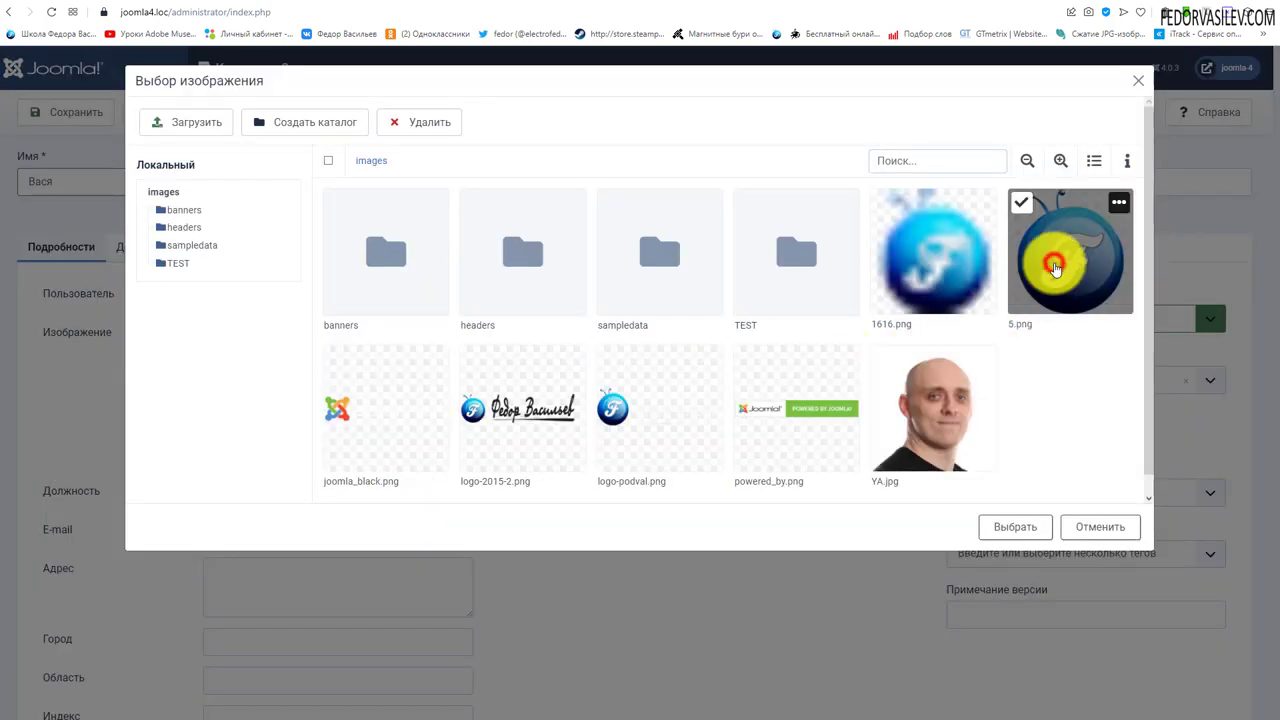
{"action": "left_click", "coordinate": [1008, 526]}
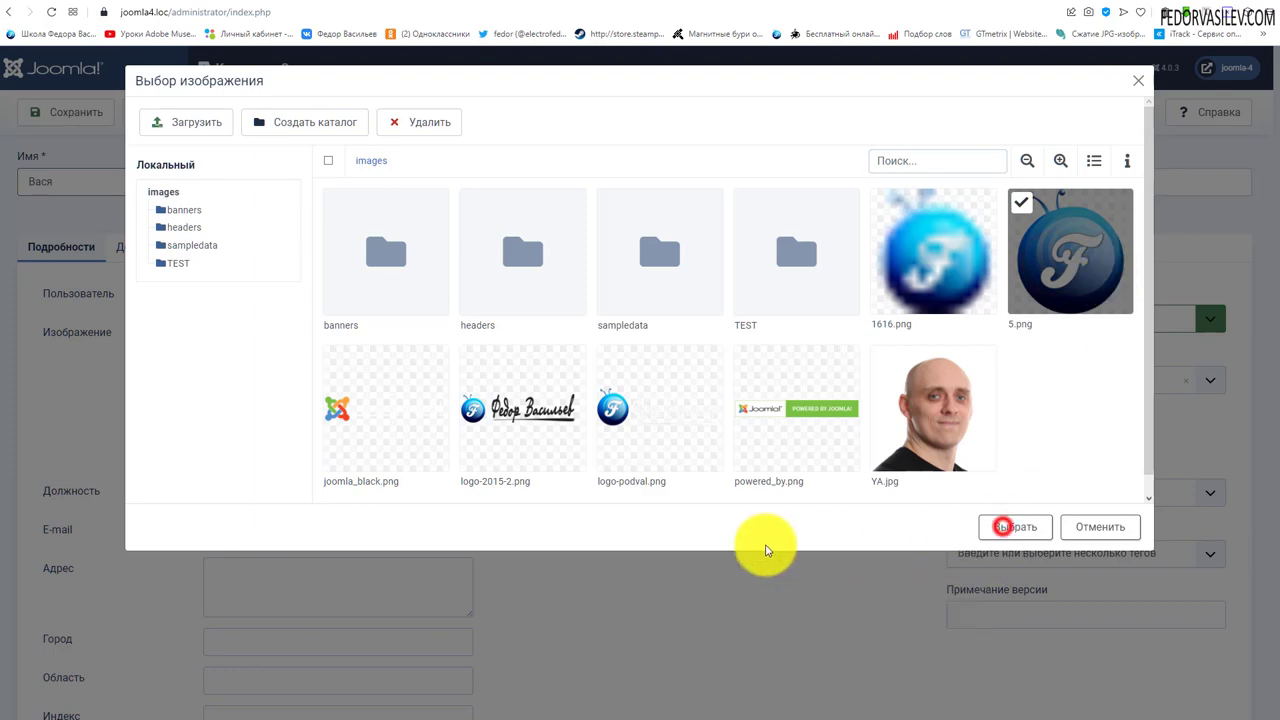
Fill in the contact's position as Заместитель, along with the e-mail, phone number and postal address details.
{"action": "left_click", "coordinate": [829, 300]}
{"action": "scroll", "coordinate": [829, 337], "scroll_direction": "down", "scroll_amount": 1}
{"action": "left_click", "coordinate": [791, 466]}
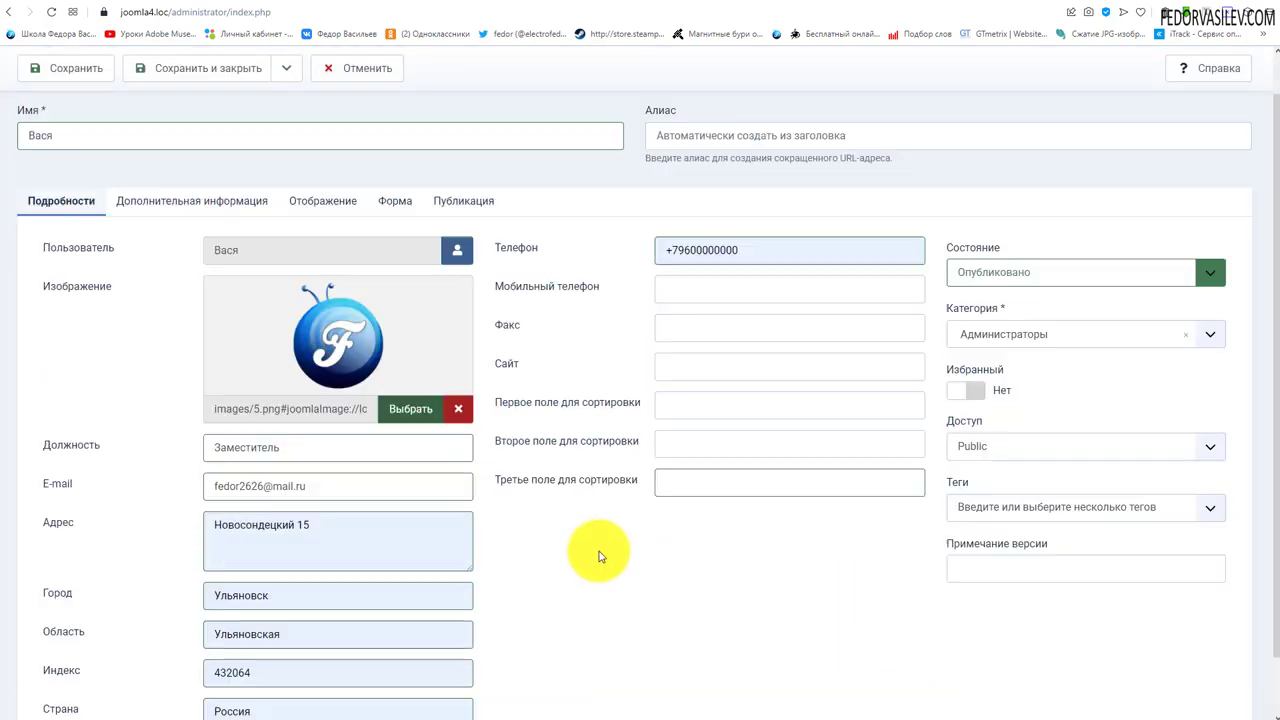
Examine the new contact's e-mail field alongside its picture, position, address and phone details.
{"action": "scroll", "coordinate": [594, 546], "scroll_direction": "up", "scroll_amount": 1}
{"action": "scroll", "coordinate": [157, 405], "scroll_direction": "down", "scroll_amount": 1}
{"action": "left_click_drag", "start_coordinate": [357, 423], "coordinate": [208, 422]}
{"action": "left_click", "coordinate": [414, 423]}
{"action": "scroll", "coordinate": [345, 423], "scroll_direction": "up", "scroll_amount": 1}
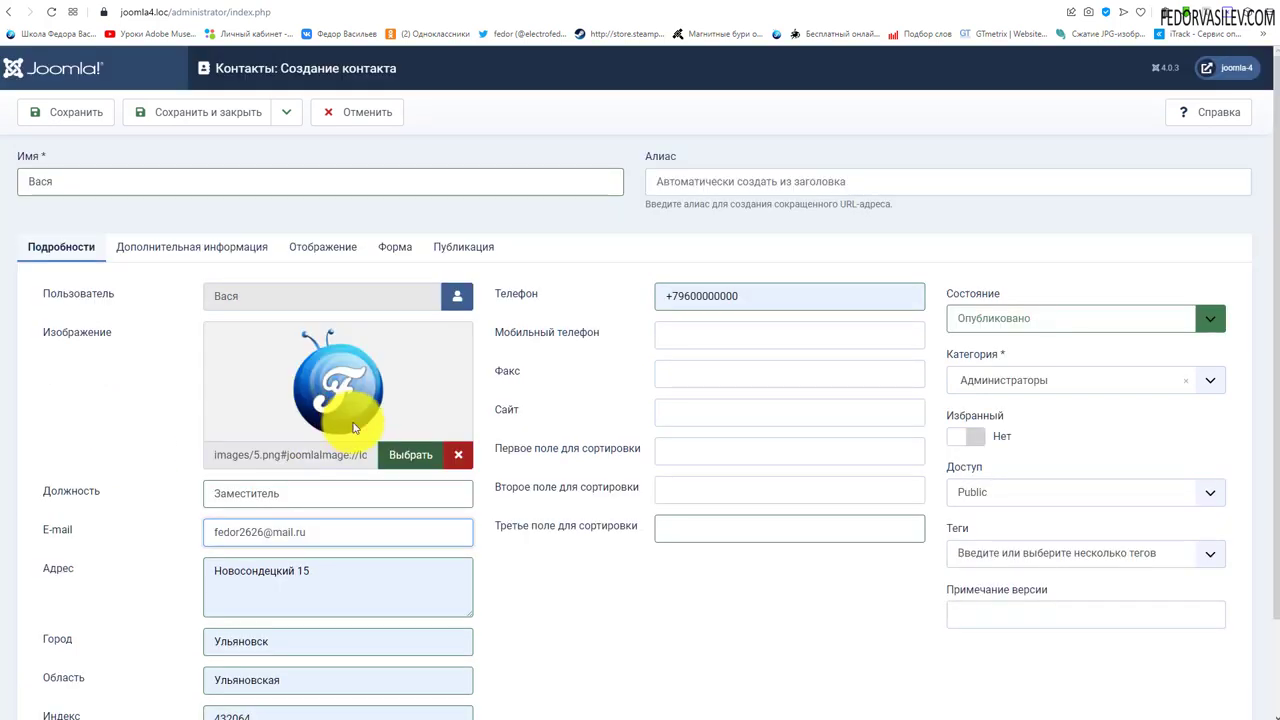
{"action": "left_click", "coordinate": [614, 351]}
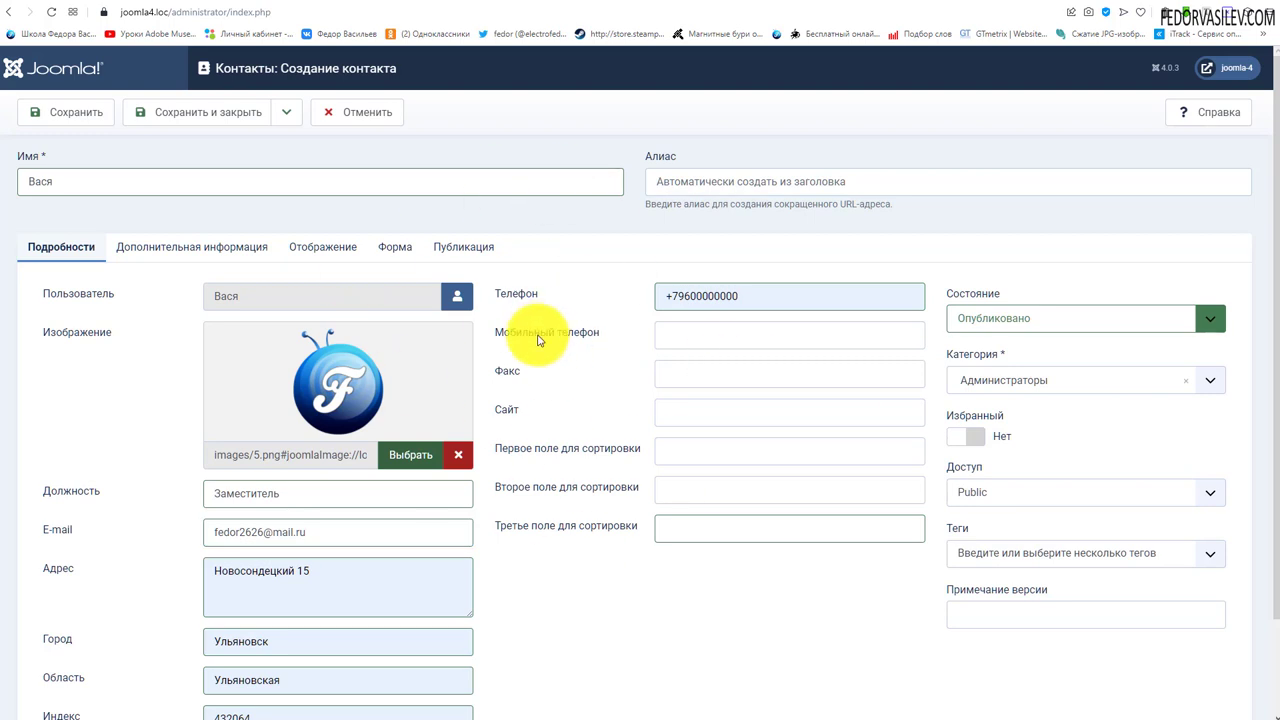
{"action": "scroll", "coordinate": [535, 335], "scroll_direction": "down", "scroll_amount": 1}
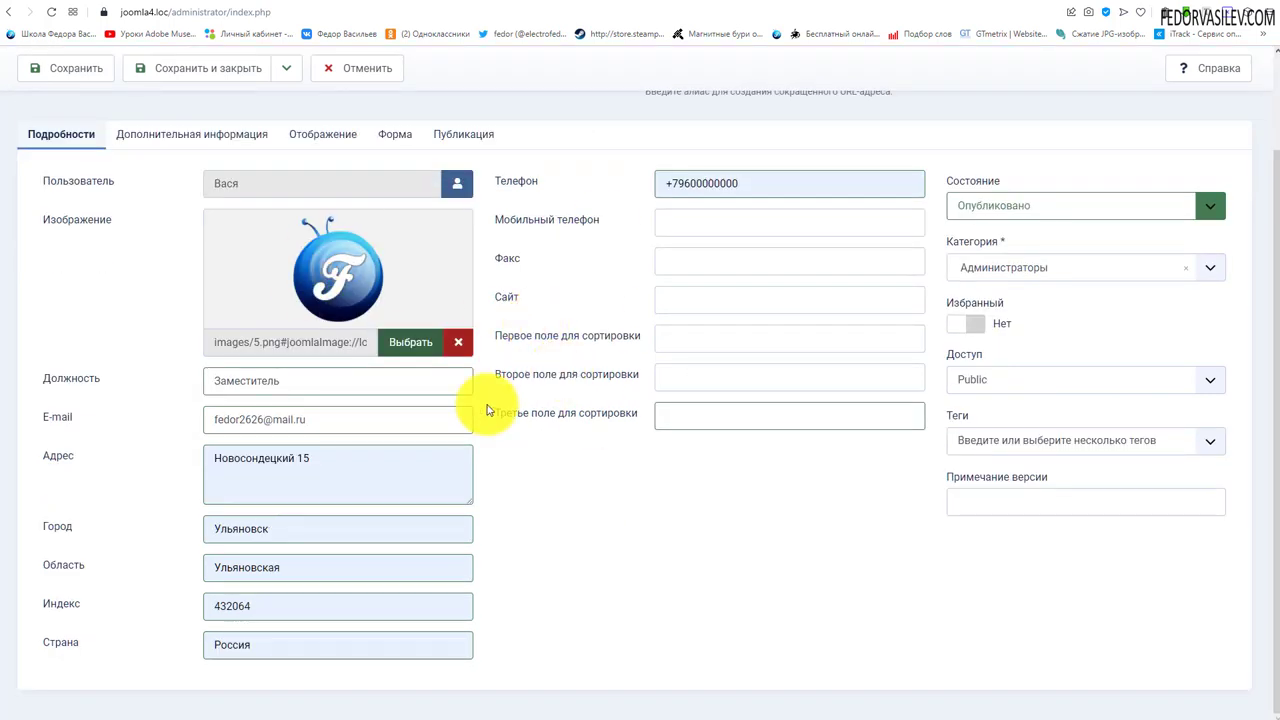
{"action": "left_click_drag", "start_coordinate": [333, 418], "coordinate": [200, 425]}
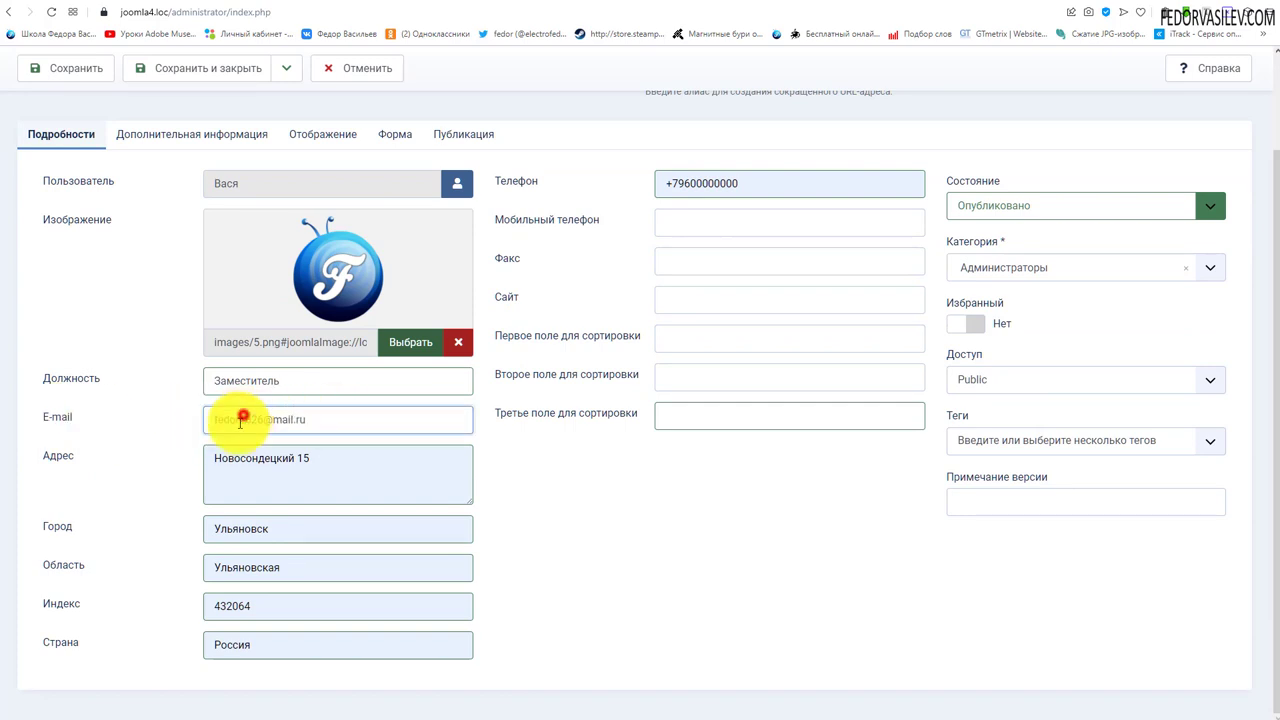
{"action": "left_click_drag", "start_coordinate": [335, 412], "coordinate": [109, 417]}
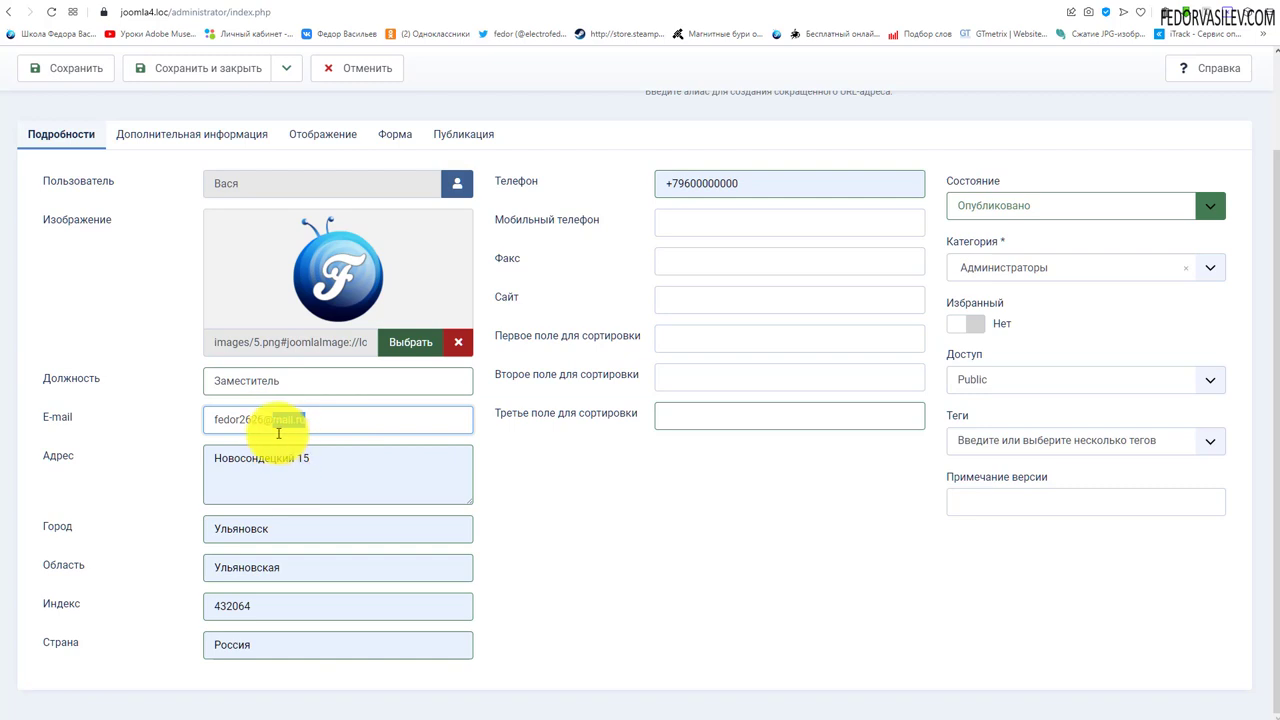
{"action": "left_click", "coordinate": [348, 418]}
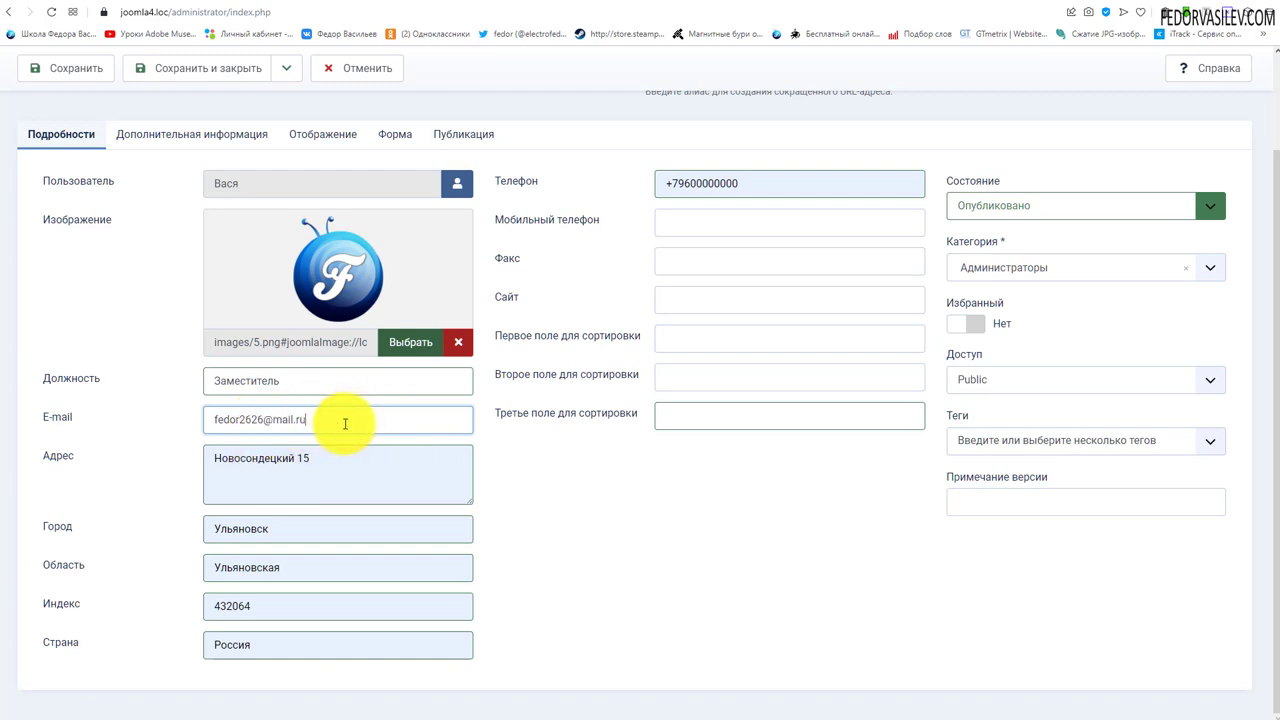
{"action": "left_click_drag", "start_coordinate": [367, 409], "coordinate": [121, 408]}
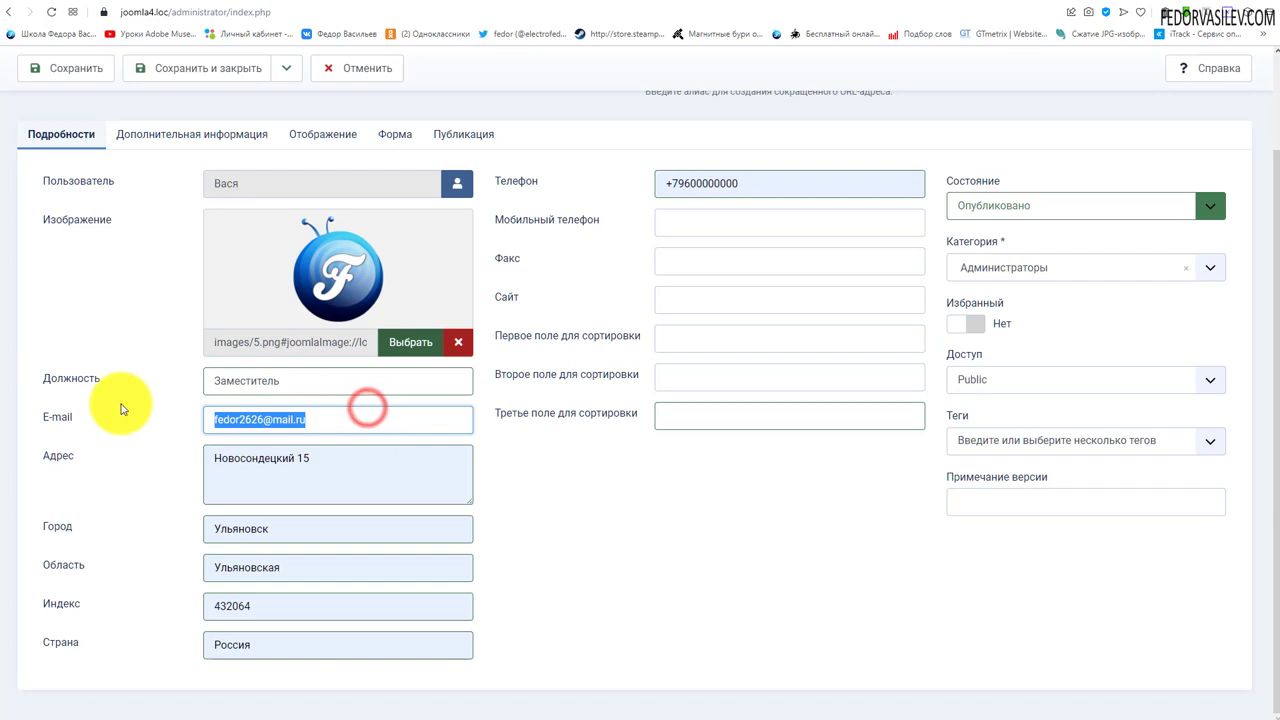
{"action": "left_click", "coordinate": [249, 420]}
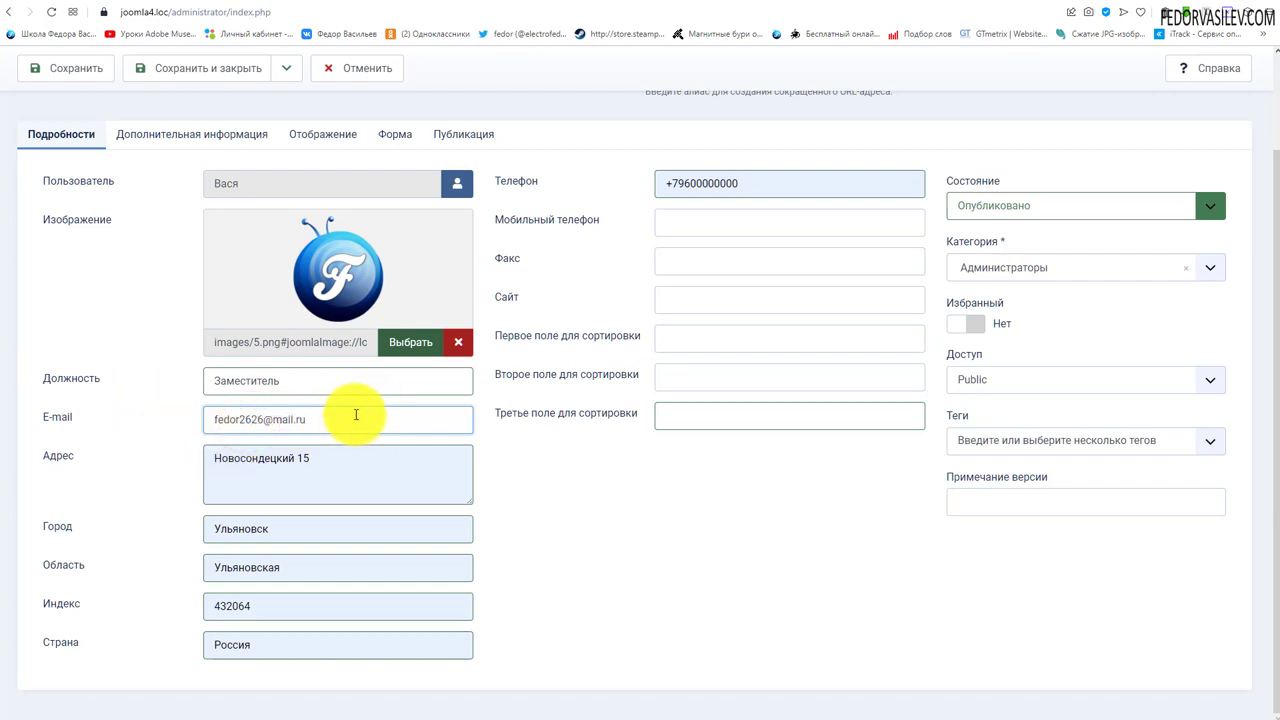
{"action": "left_click_drag", "start_coordinate": [355, 414], "coordinate": [63, 406]}
{"action": "left_click", "coordinate": [857, 520]}
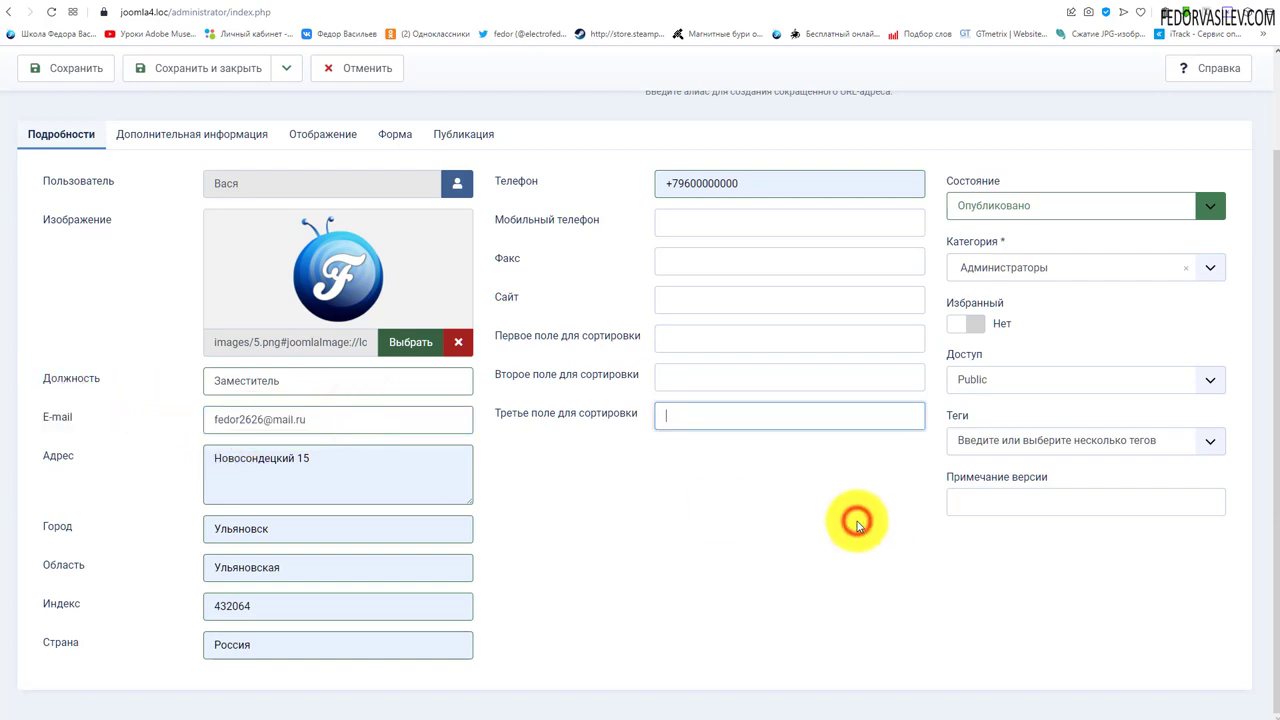
{"action": "scroll", "coordinate": [797, 529], "scroll_direction": "up", "scroll_amount": 1}
{"action": "left_click_drag", "start_coordinate": [367, 479], "coordinate": [153, 487]}
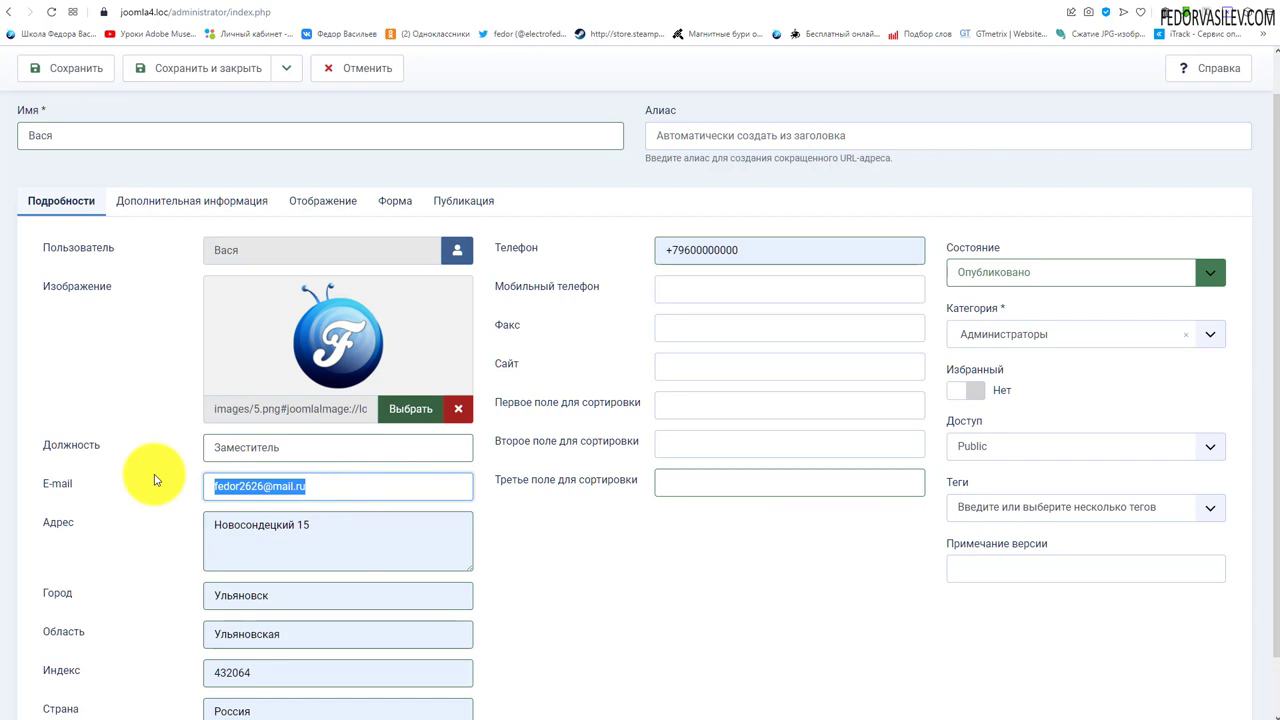
{"action": "scroll", "coordinate": [153, 480], "scroll_direction": "down", "scroll_amount": 1}
{"action": "left_click_drag", "start_coordinate": [386, 419], "coordinate": [171, 423]}
{"action": "scroll", "coordinate": [63, 509], "scroll_direction": "up", "scroll_amount": 2}
{"action": "left_click", "coordinate": [62, 532]}
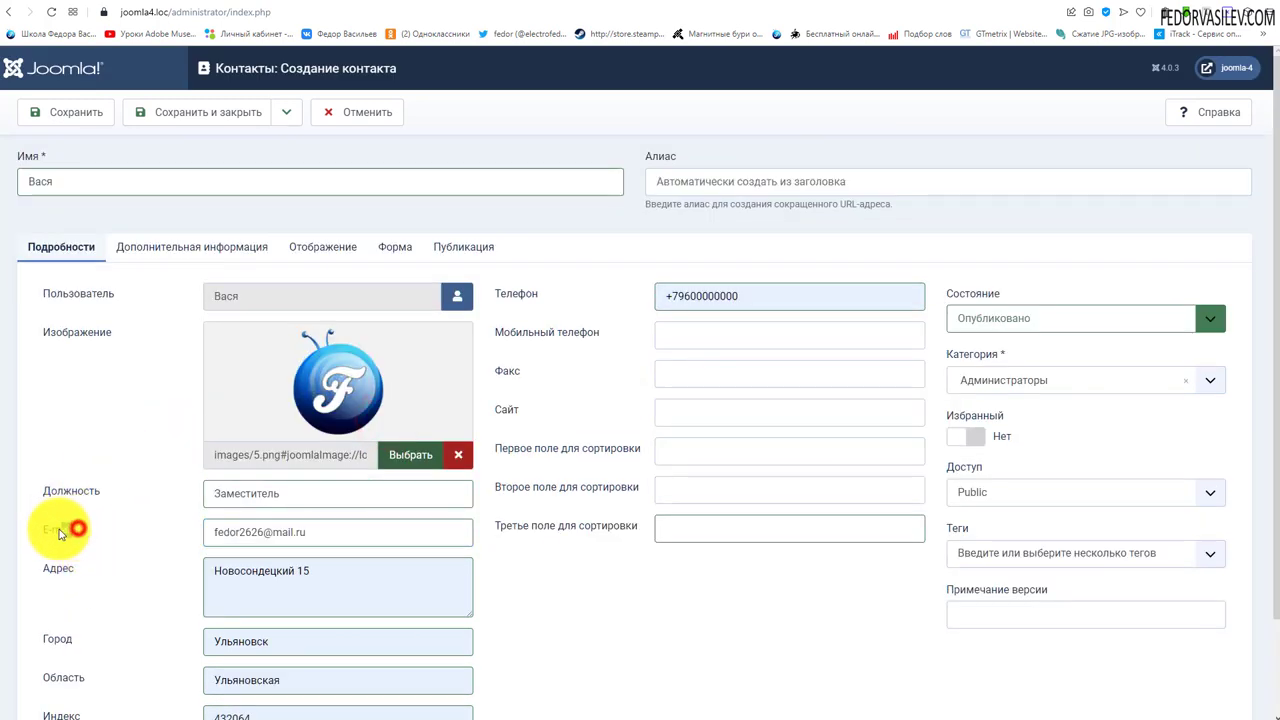
{"action": "left_click", "coordinate": [271, 530]}
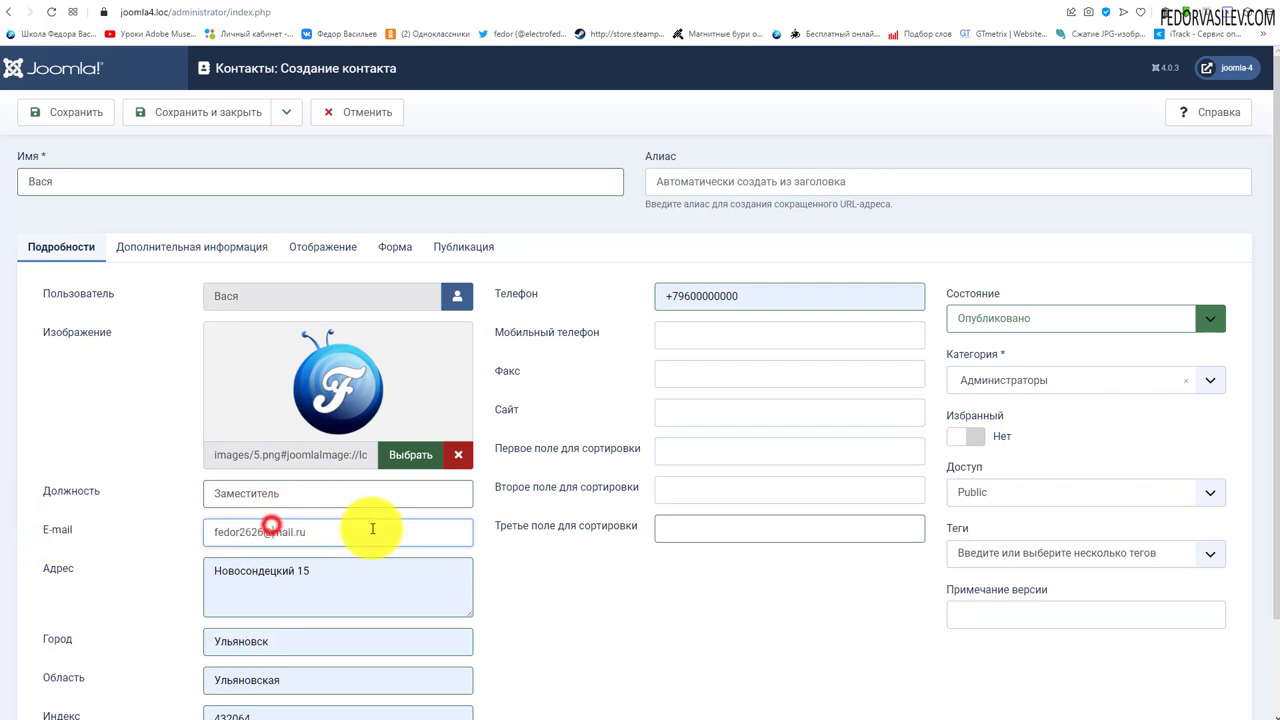
{"action": "left_click_drag", "start_coordinate": [371, 528], "coordinate": [184, 537]}
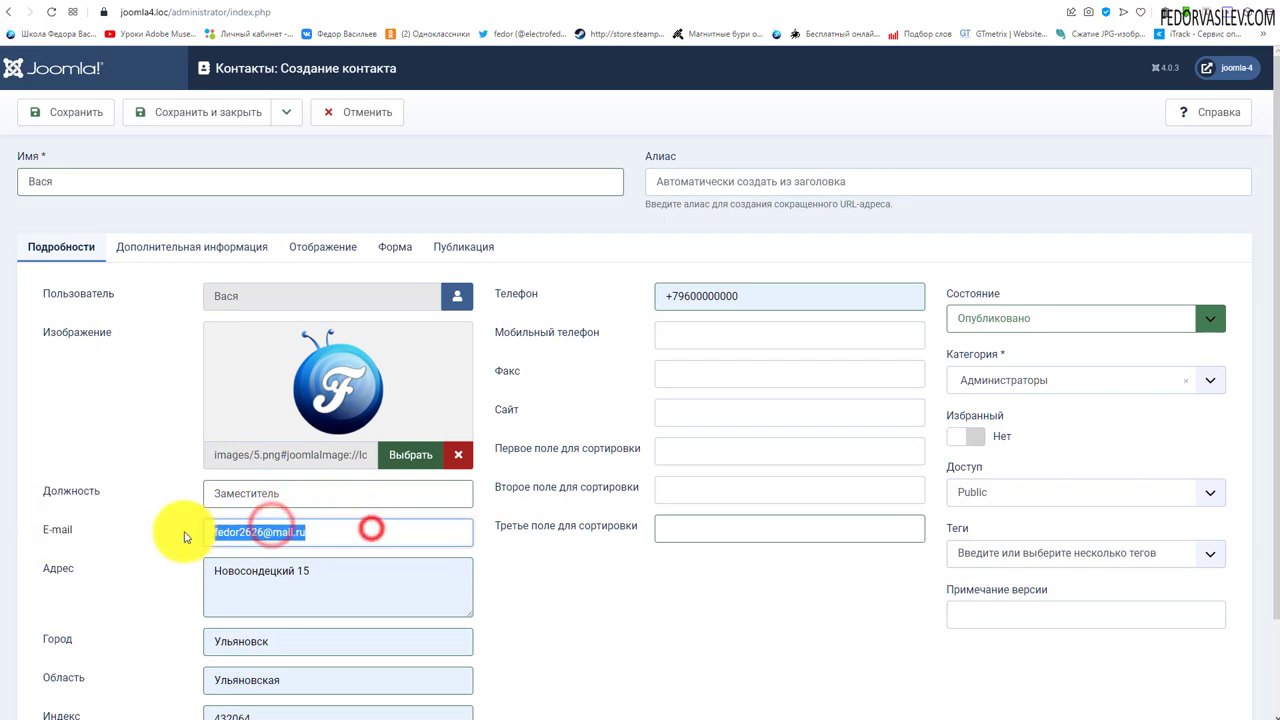
{"action": "left_click", "coordinate": [255, 535]}
{"action": "left_click_drag", "start_coordinate": [352, 530], "coordinate": [86, 529]}
{"action": "left_click", "coordinate": [129, 534]}
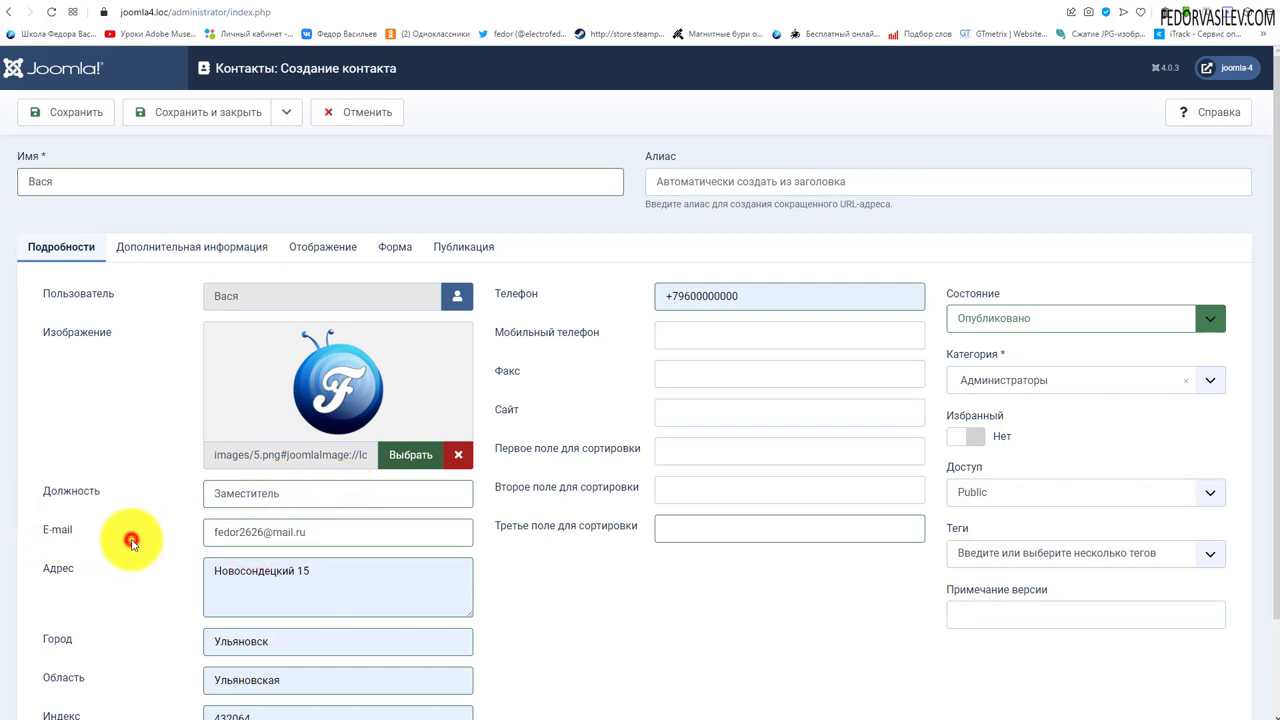
{"action": "scroll", "coordinate": [340, 430], "scroll_direction": "down", "scroll_amount": 1}
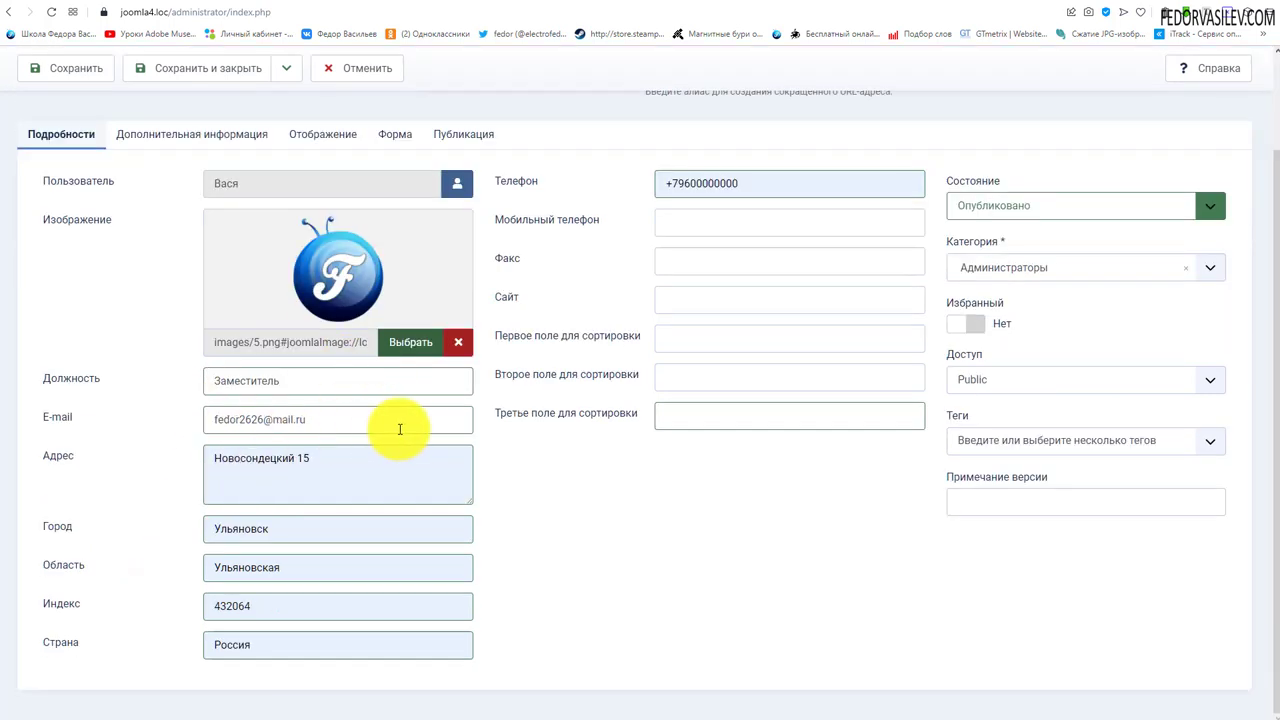
{"action": "scroll", "coordinate": [392, 429], "scroll_direction": "up", "scroll_amount": 1}
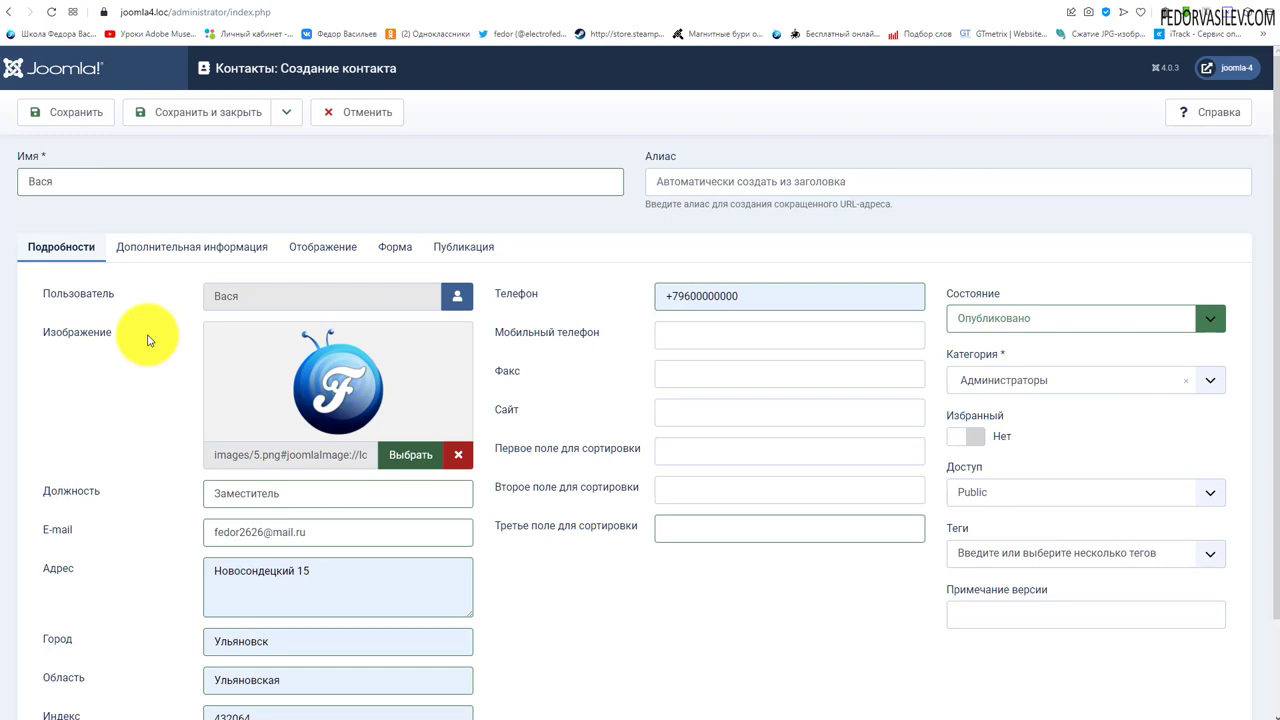
{"action": "scroll", "coordinate": [150, 338], "scroll_direction": "down", "scroll_amount": 1}
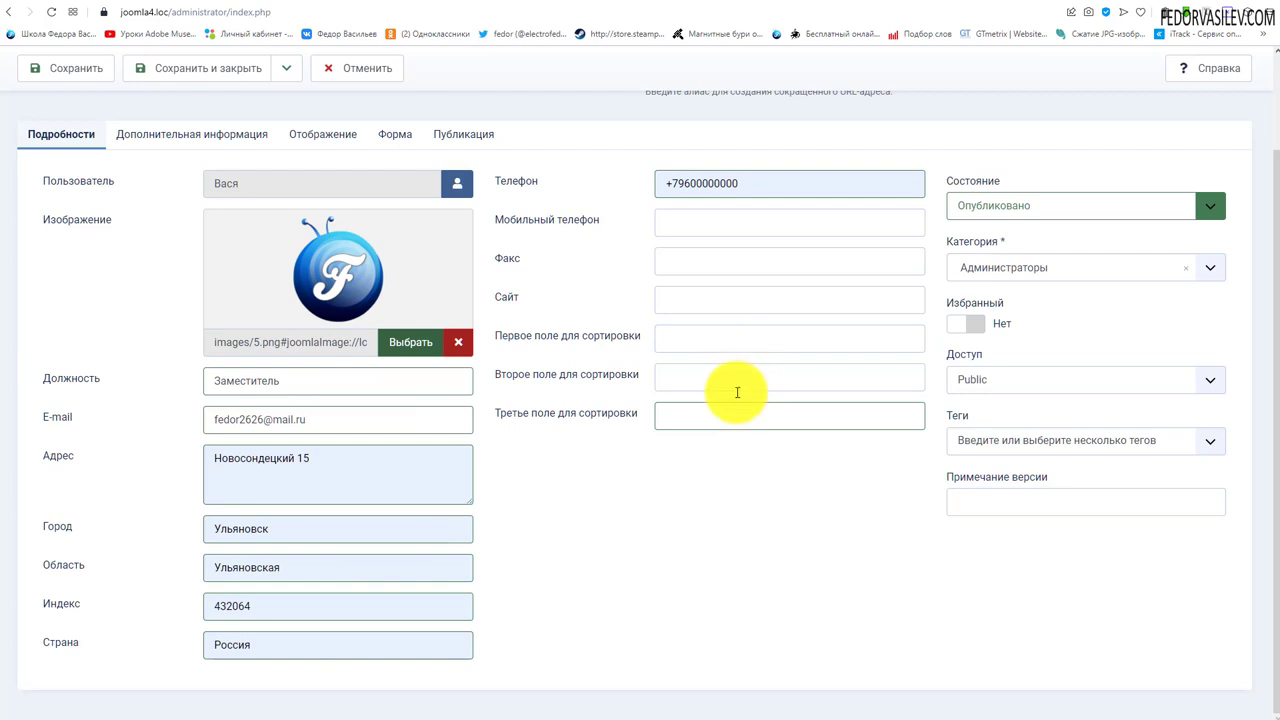
{"action": "scroll", "coordinate": [737, 392], "scroll_direction": "up", "scroll_amount": 1}
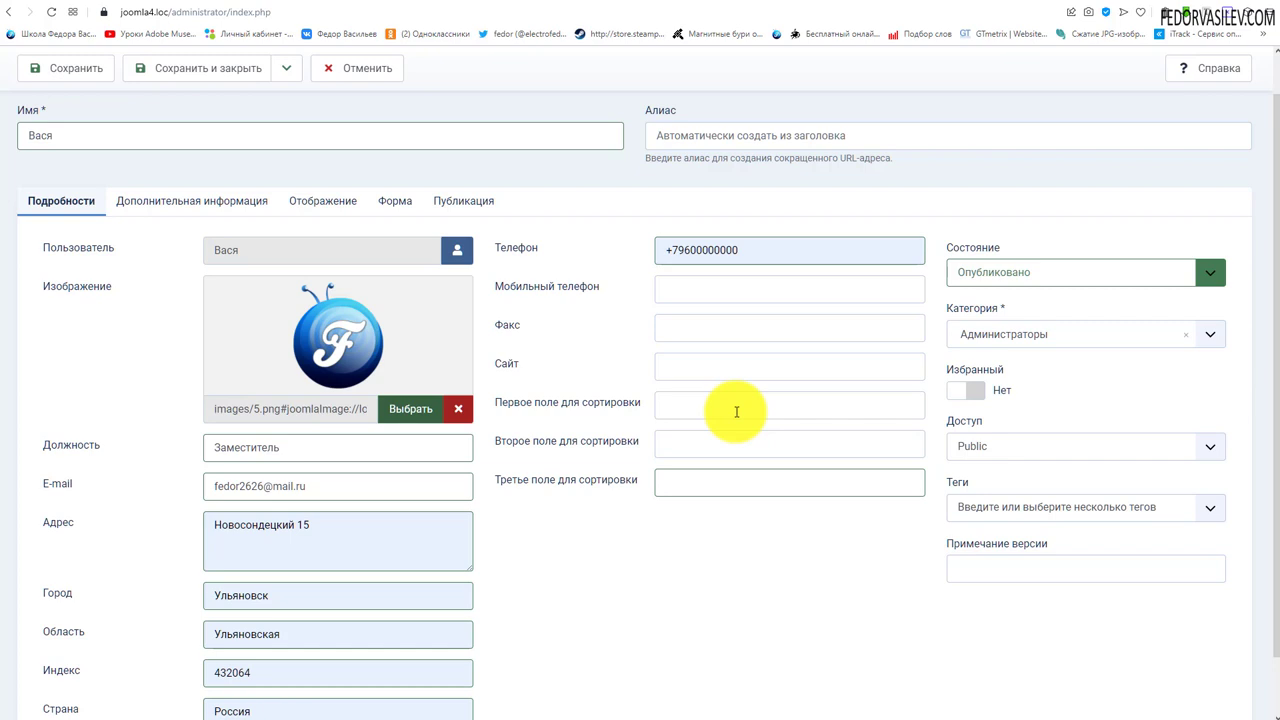
{"action": "scroll", "coordinate": [464, 450], "scroll_direction": "down", "scroll_amount": 1}
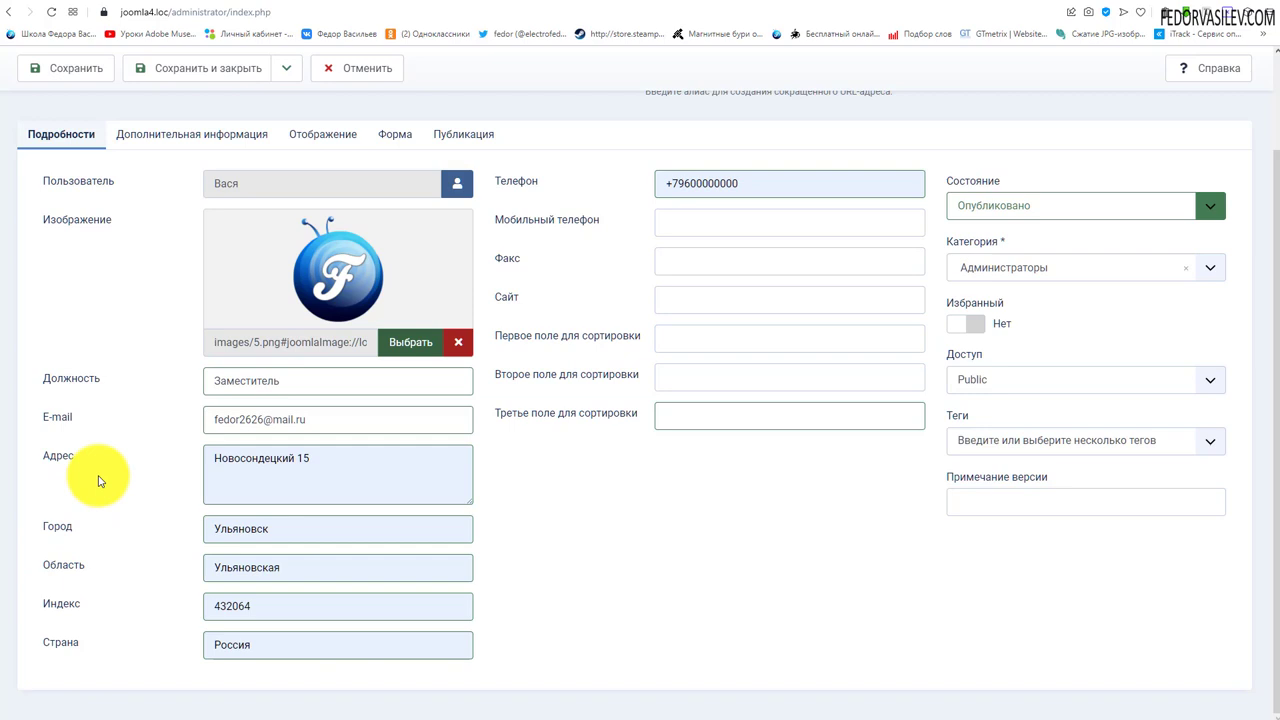
{"action": "scroll", "coordinate": [270, 440], "scroll_direction": "up", "scroll_amount": 2}
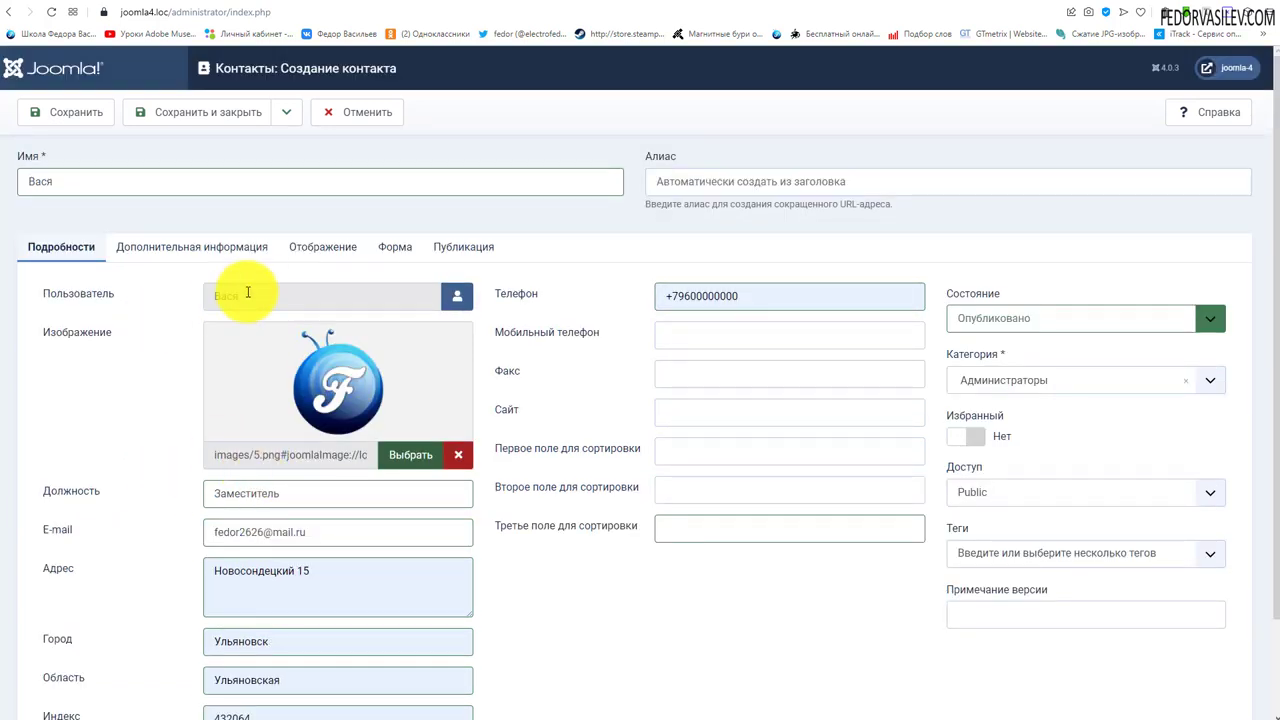
Look through the new contact's form and display settings, including the additional link titles and URLs, and return to its details.
{"action": "left_click", "coordinate": [232, 249]}
{"action": "left_click", "coordinate": [368, 246]}
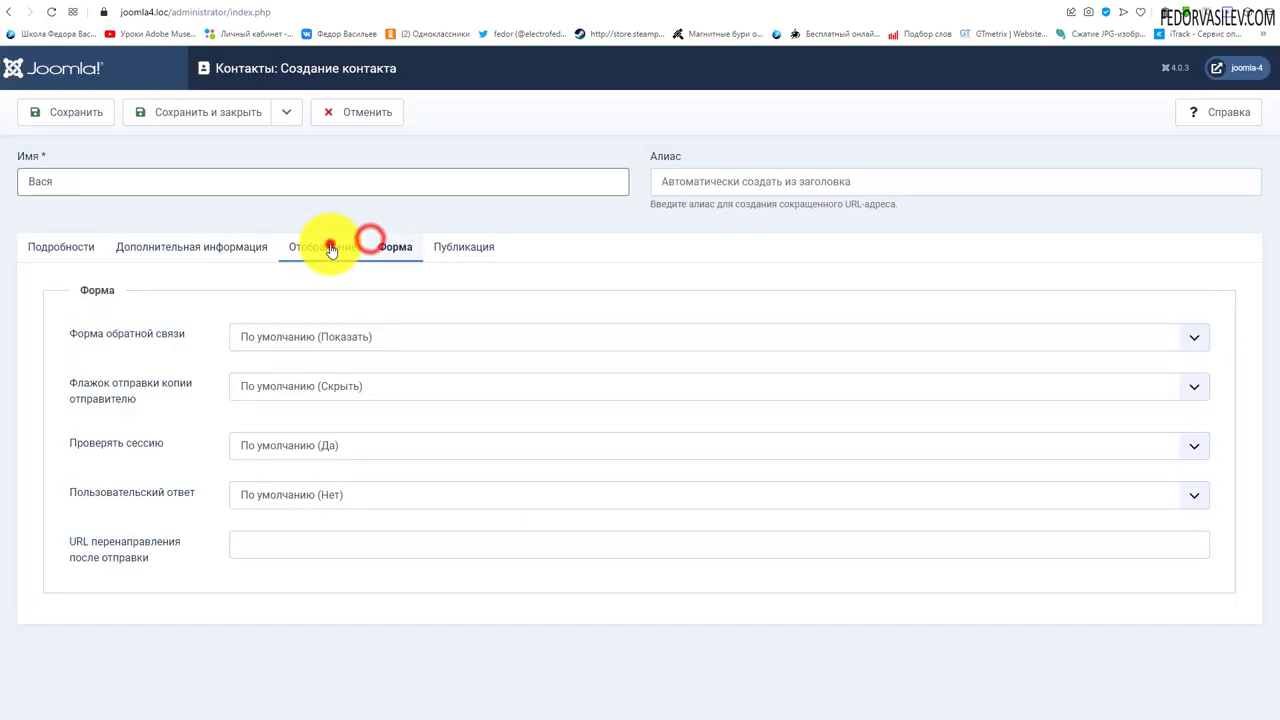
{"action": "left_click", "coordinate": [332, 246]}
{"action": "scroll", "coordinate": [422, 290], "scroll_direction": "down", "scroll_amount": 6}
{"action": "scroll", "coordinate": [422, 290], "scroll_direction": "down", "scroll_amount": 1}
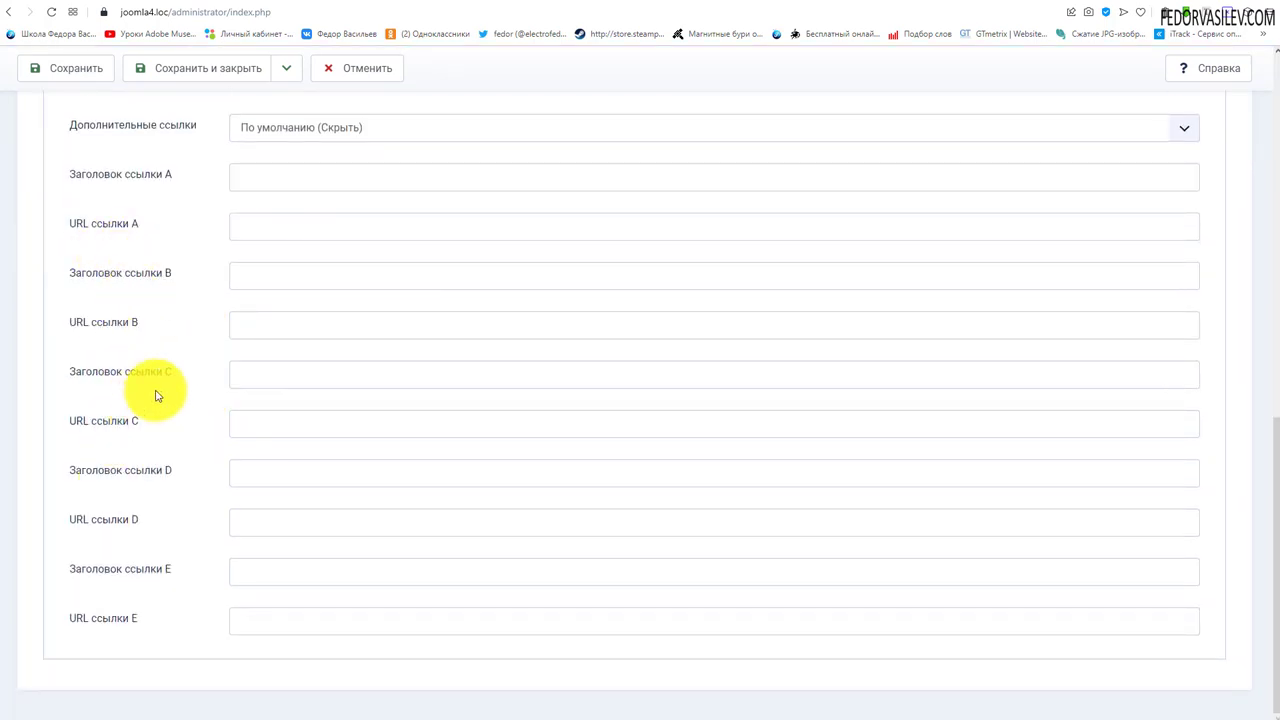
{"action": "scroll", "coordinate": [123, 374], "scroll_direction": "up", "scroll_amount": 6}
{"action": "scroll", "coordinate": [114, 322], "scroll_direction": "up", "scroll_amount": 3}
{"action": "left_click", "coordinate": [86, 250]}
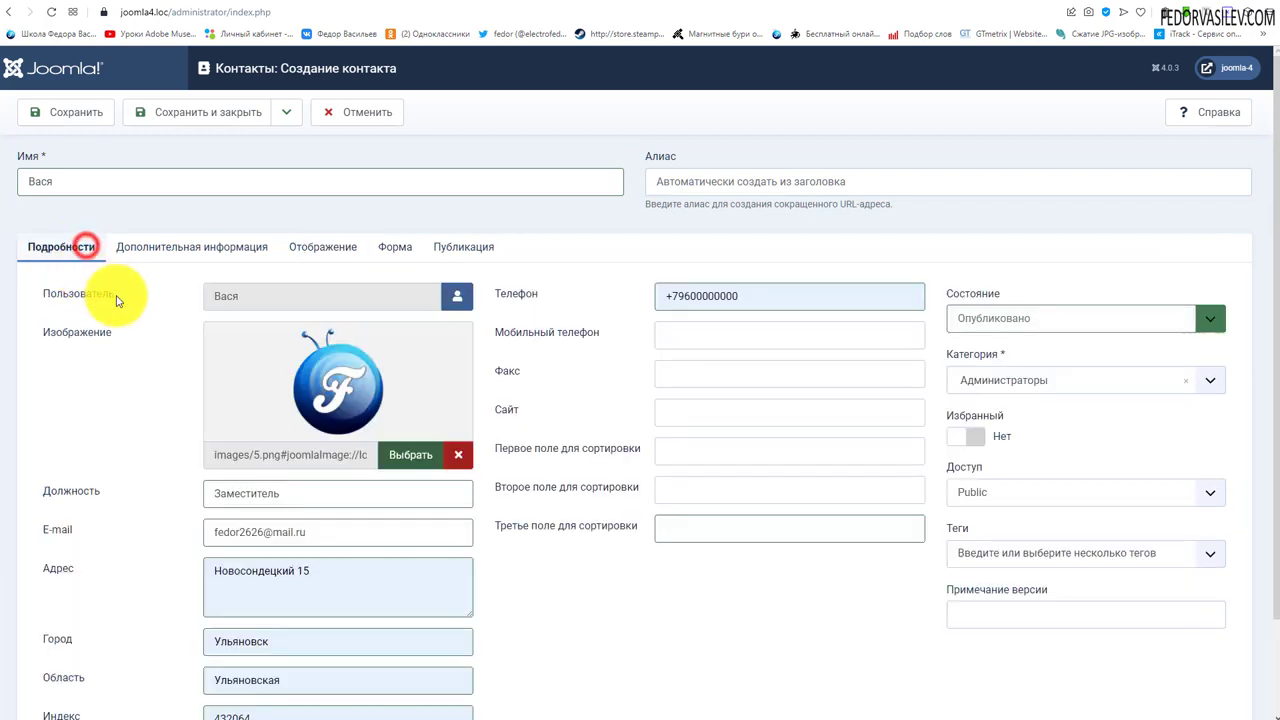
Assign the new contact to the Сотрудники category, and save and close it.
{"action": "scroll", "coordinate": [86, 245], "scroll_direction": "down", "scroll_amount": 1}
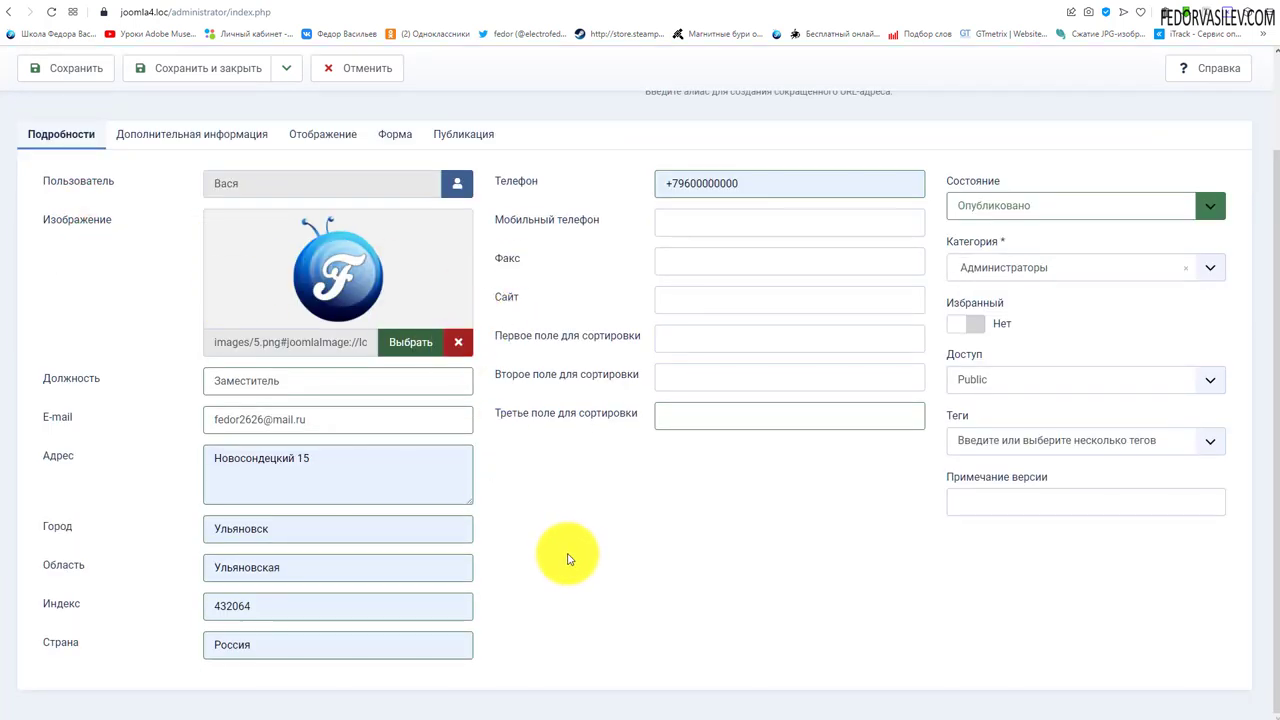
{"action": "scroll", "coordinate": [567, 559], "scroll_direction": "up", "scroll_amount": 1}
{"action": "scroll", "coordinate": [294, 422], "scroll_direction": "down", "scroll_amount": 1}
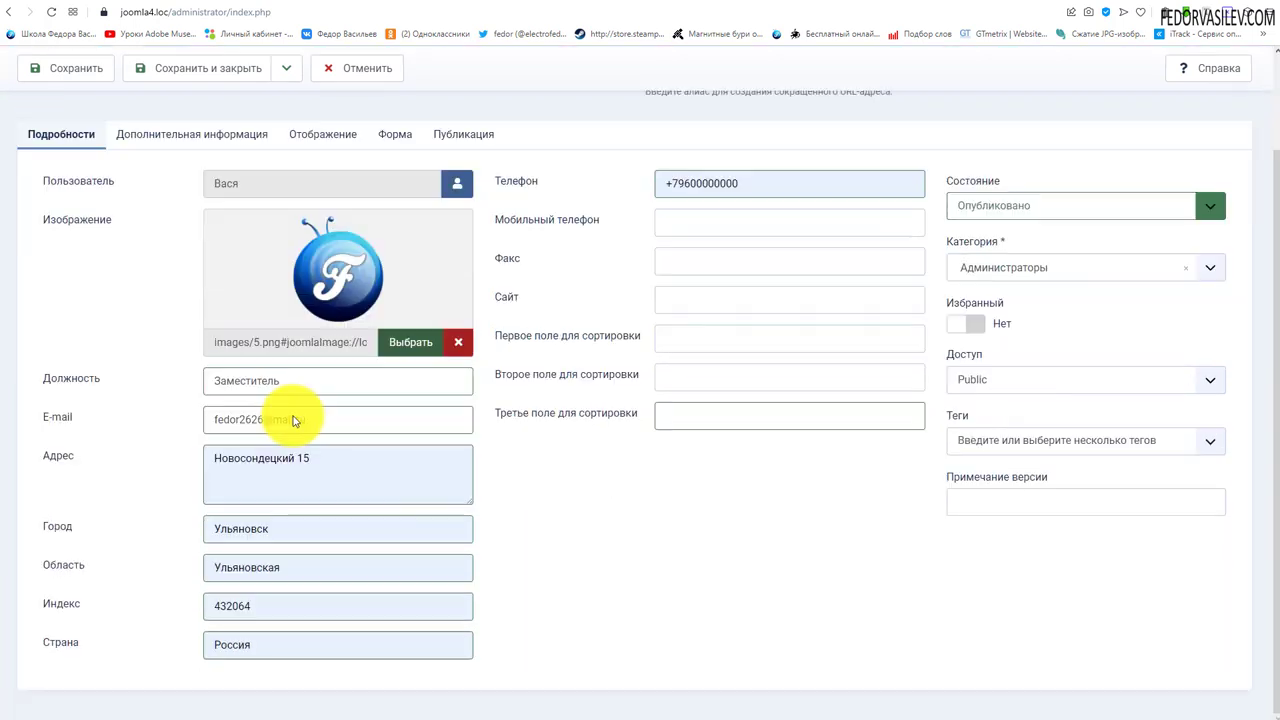
{"action": "scroll", "coordinate": [140, 425], "scroll_direction": "up", "scroll_amount": 1}
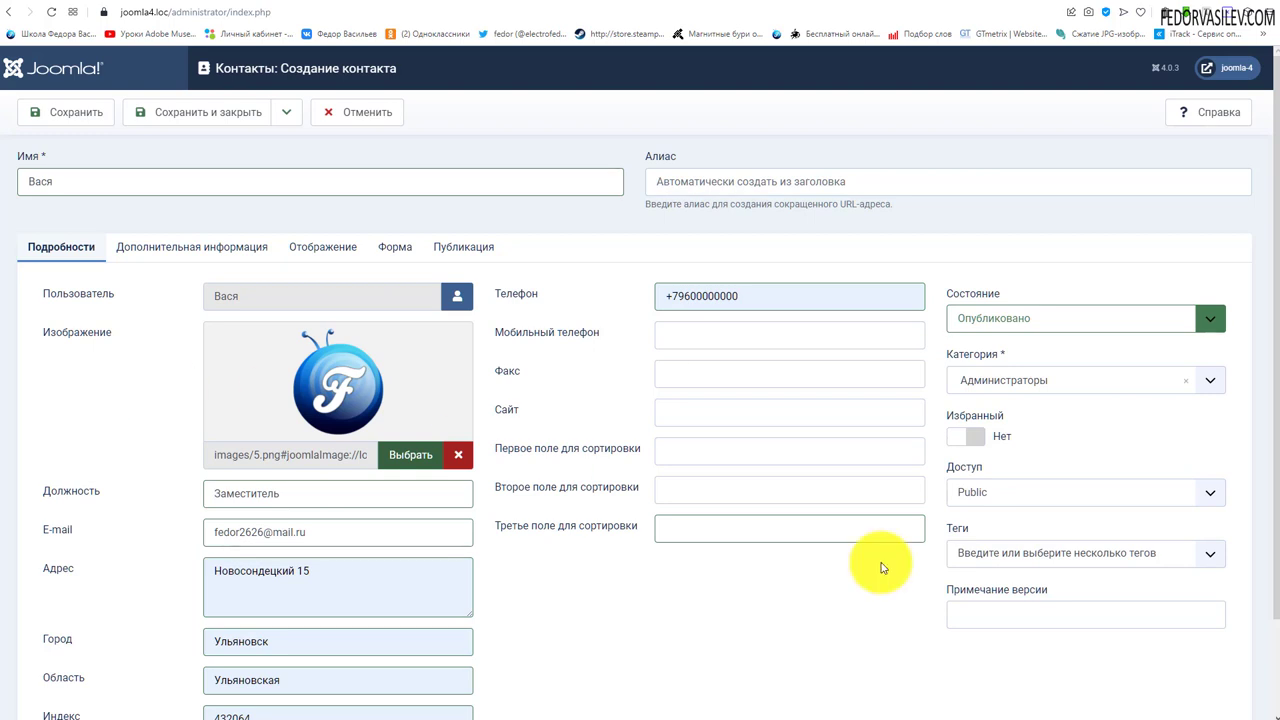
{"action": "left_click", "coordinate": [1043, 388]}
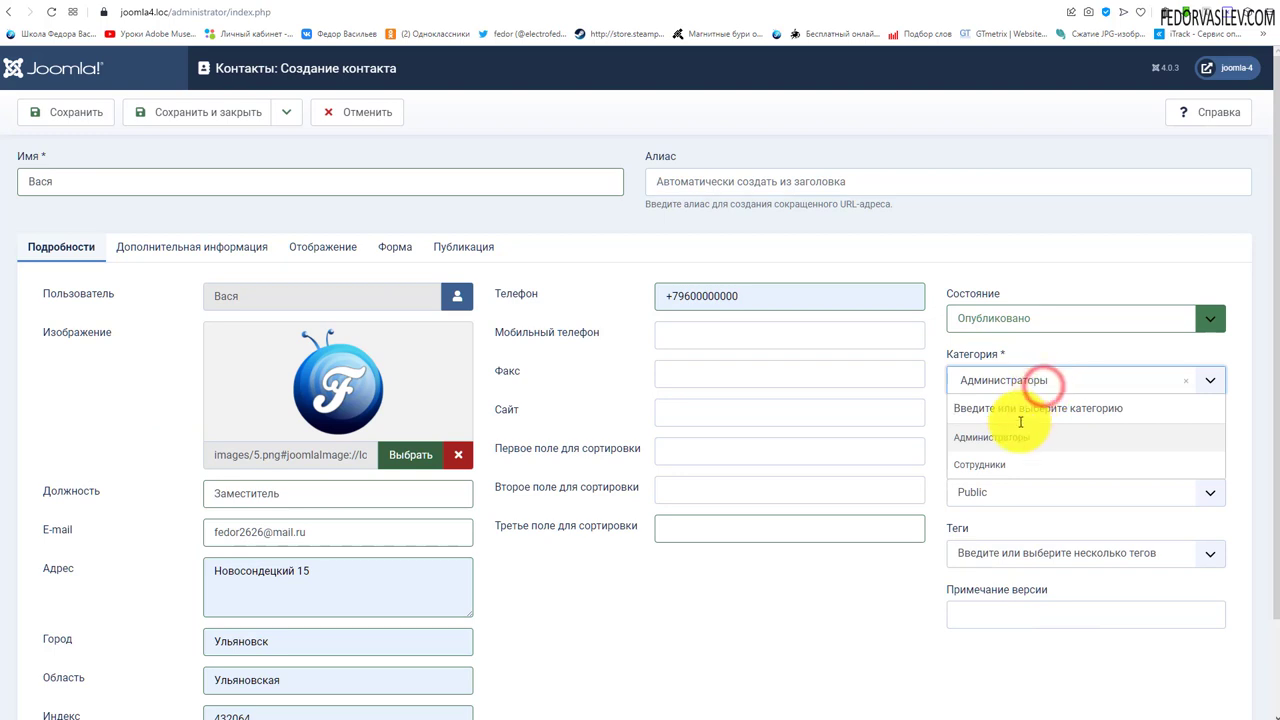
{"action": "left_click", "coordinate": [980, 464]}
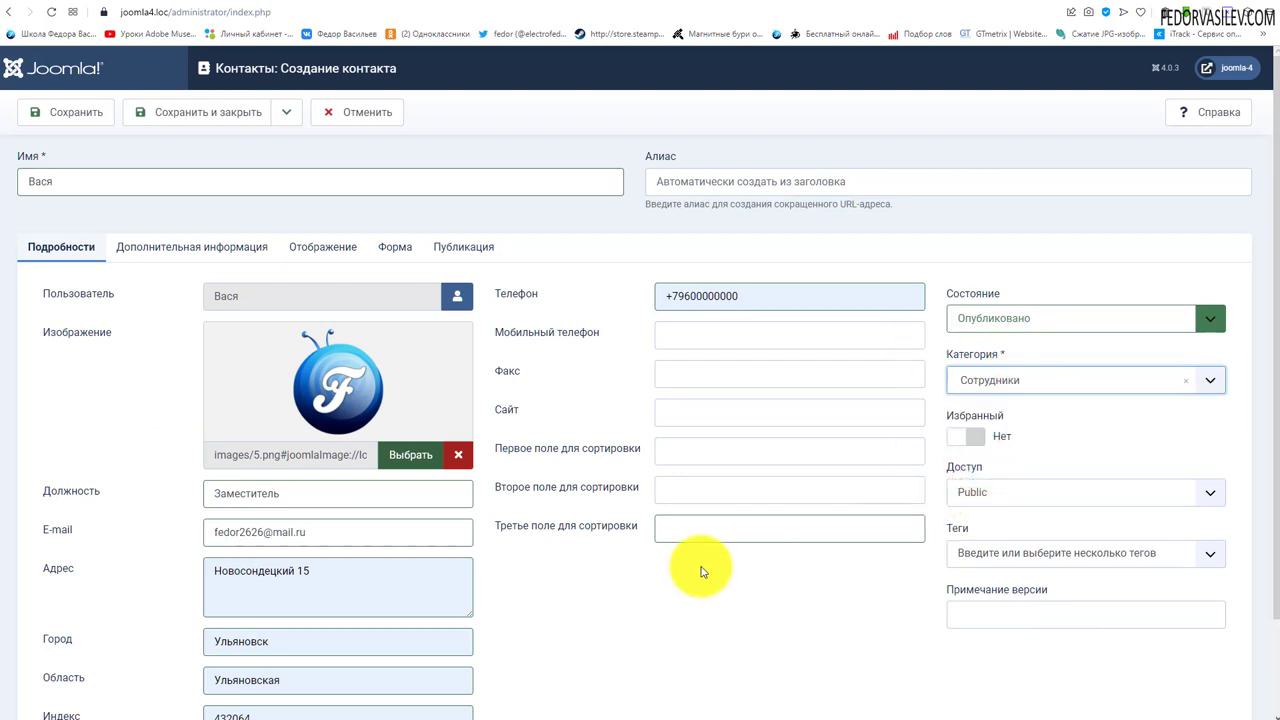
{"action": "left_click", "coordinate": [193, 248]}
{"action": "left_click", "coordinate": [462, 246]}
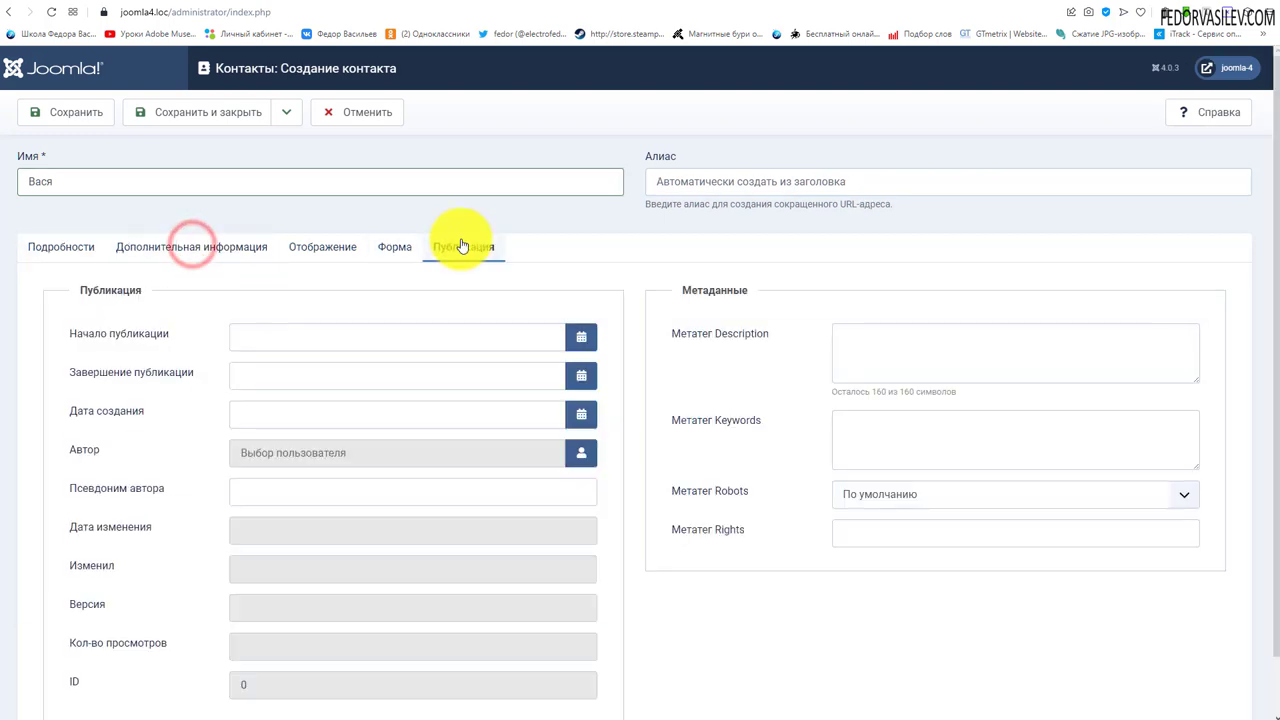
{"action": "left_click", "coordinate": [214, 112]}
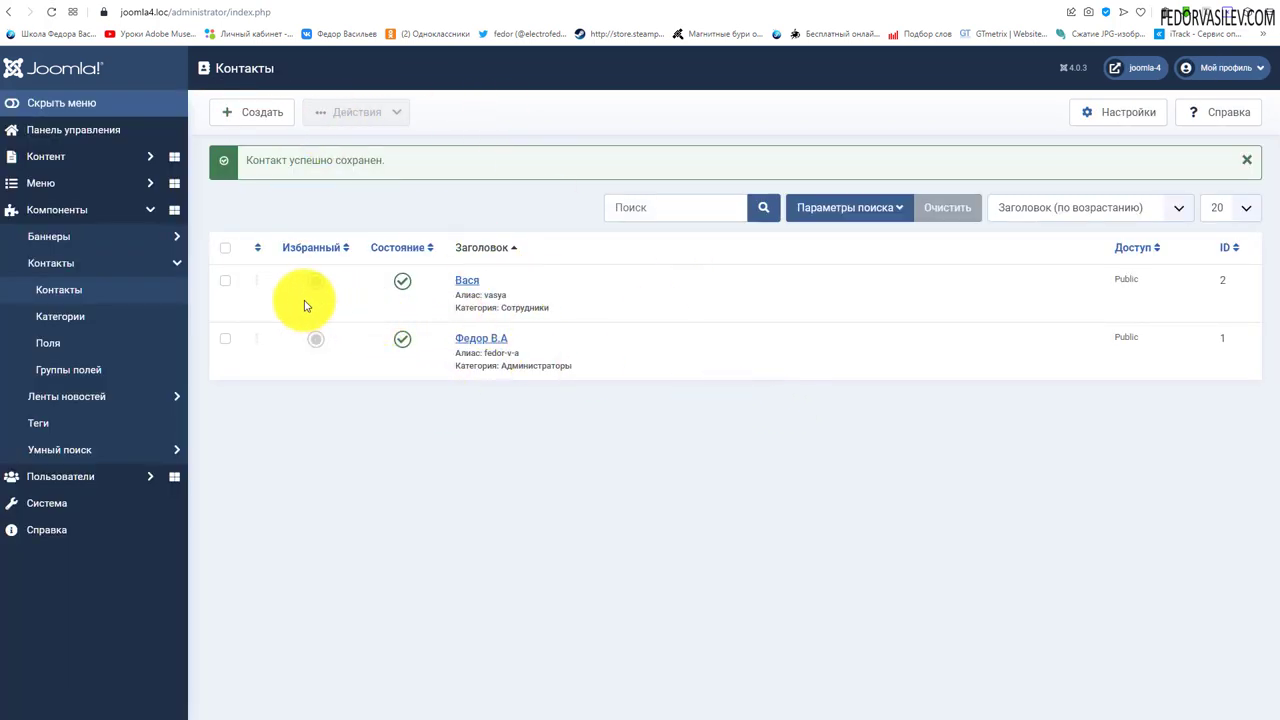
Check the main menu and home page on the site's front end and return to the administrator's contact list.
{"action": "left_click", "coordinate": [320, 2]}
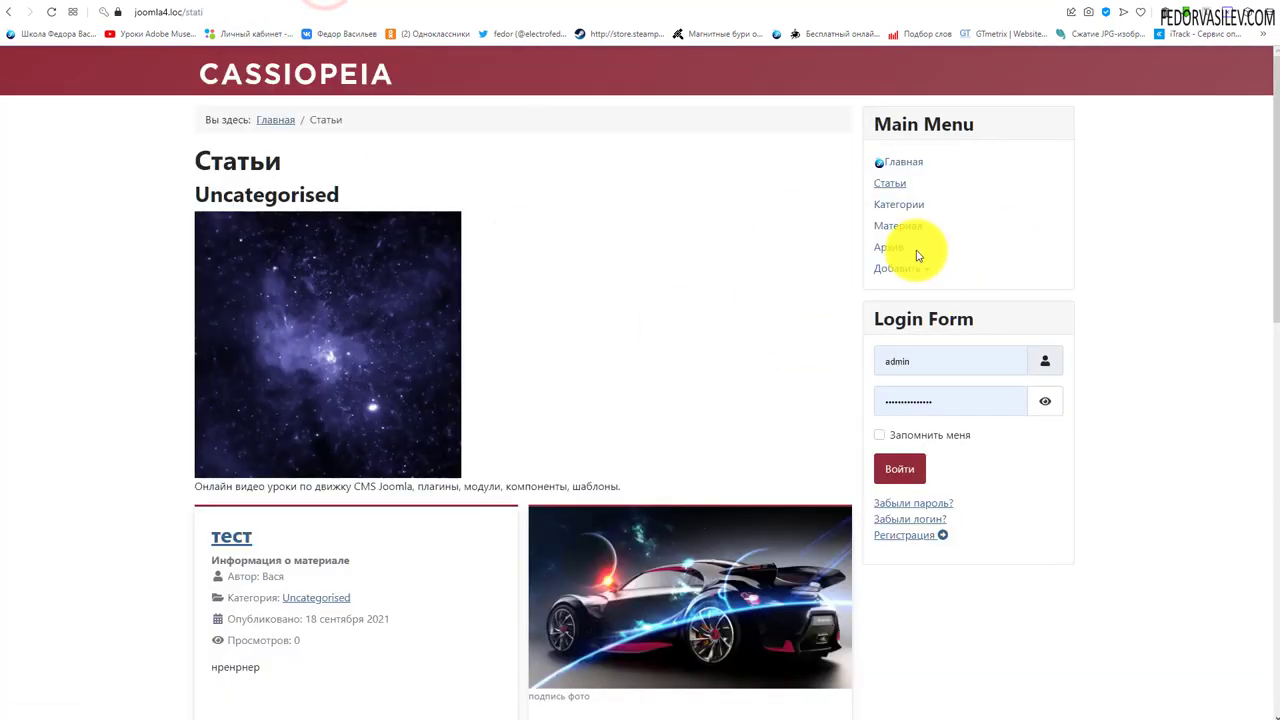
{"action": "left_click", "coordinate": [896, 164]}
{"action": "left_click", "coordinate": [250, 2]}
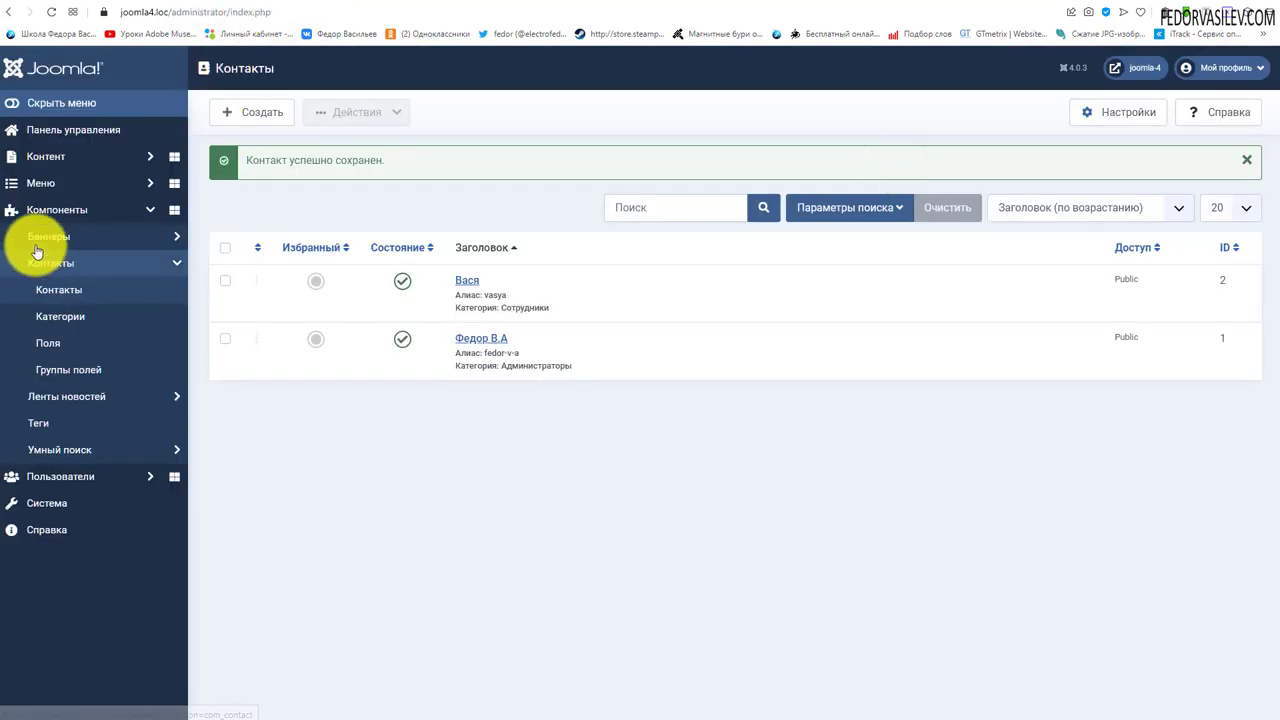
Create a Main Menu item titled Контакты with the menu item type Избранные контакты.
{"action": "left_click", "coordinate": [36, 190]}
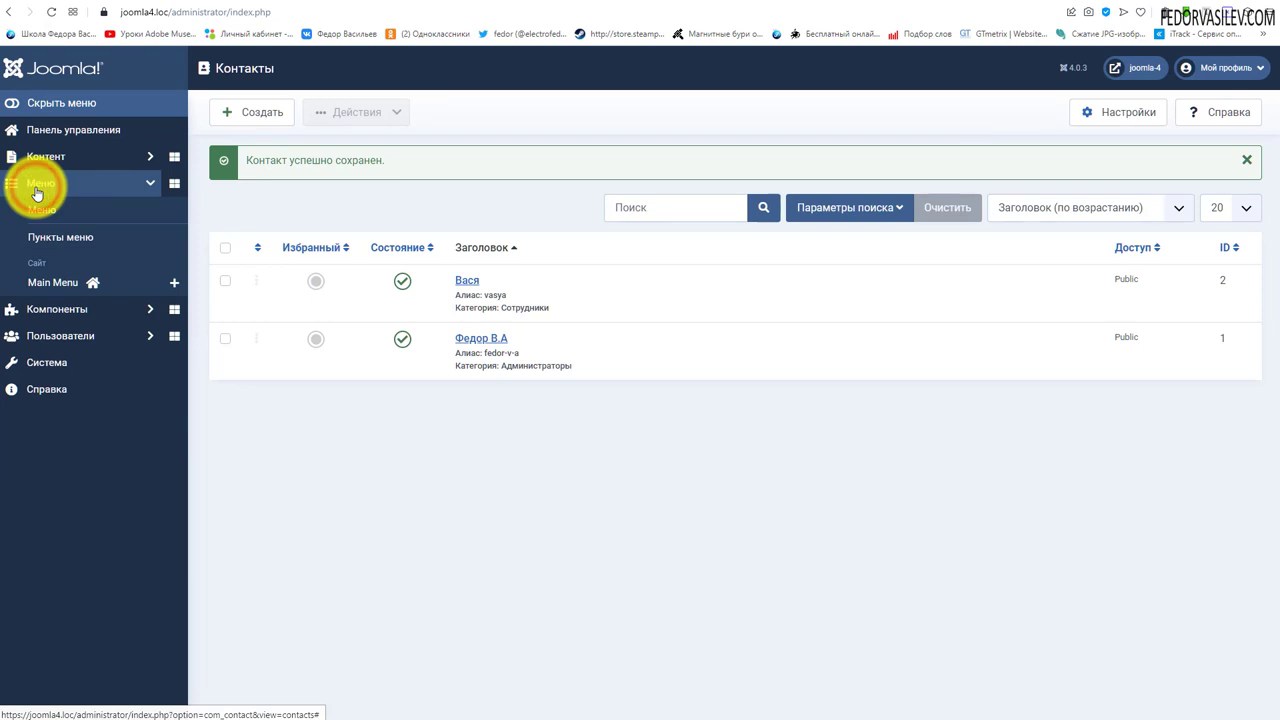
{"action": "left_click", "coordinate": [41, 294]}
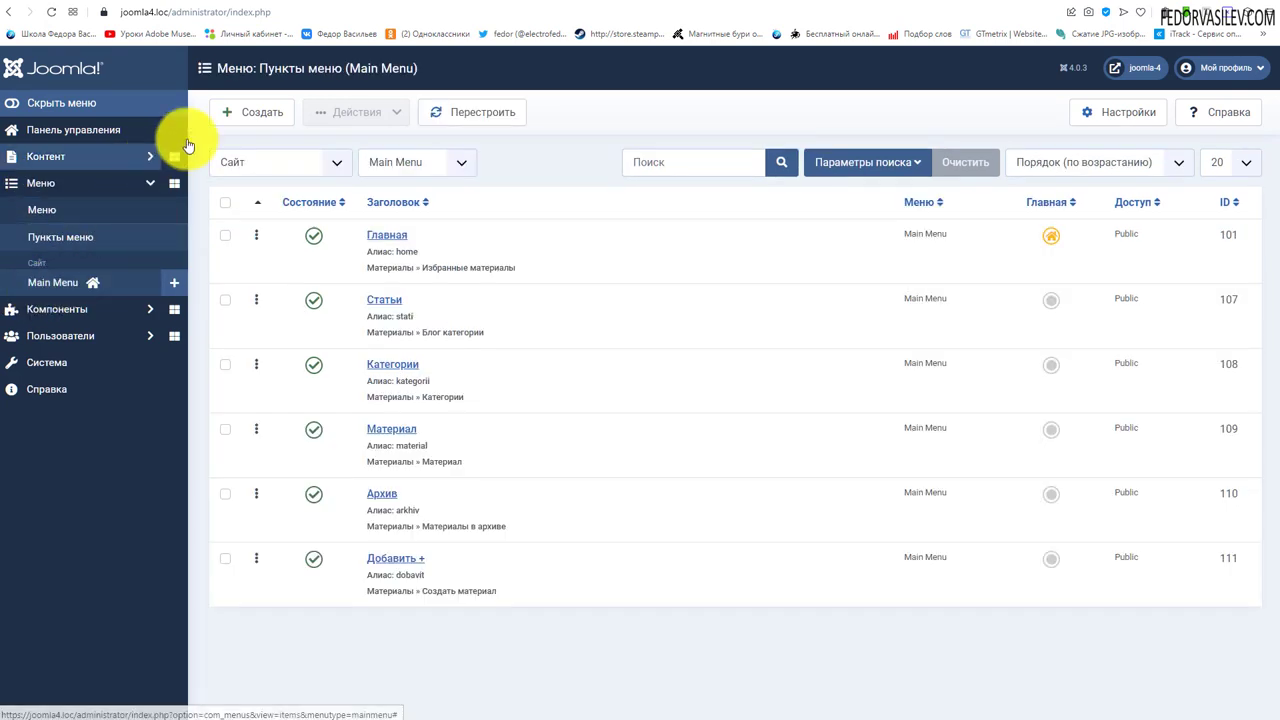
{"action": "left_click", "coordinate": [238, 117]}
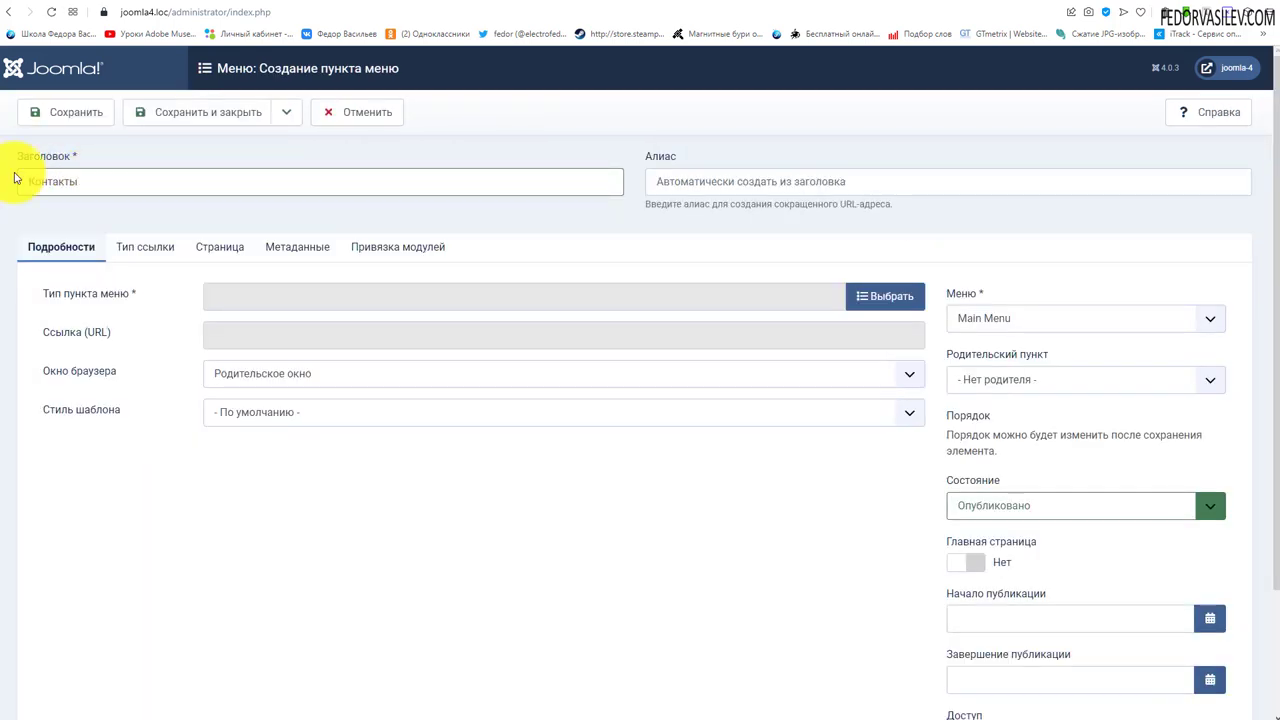
{"action": "left_click", "coordinate": [882, 298]}
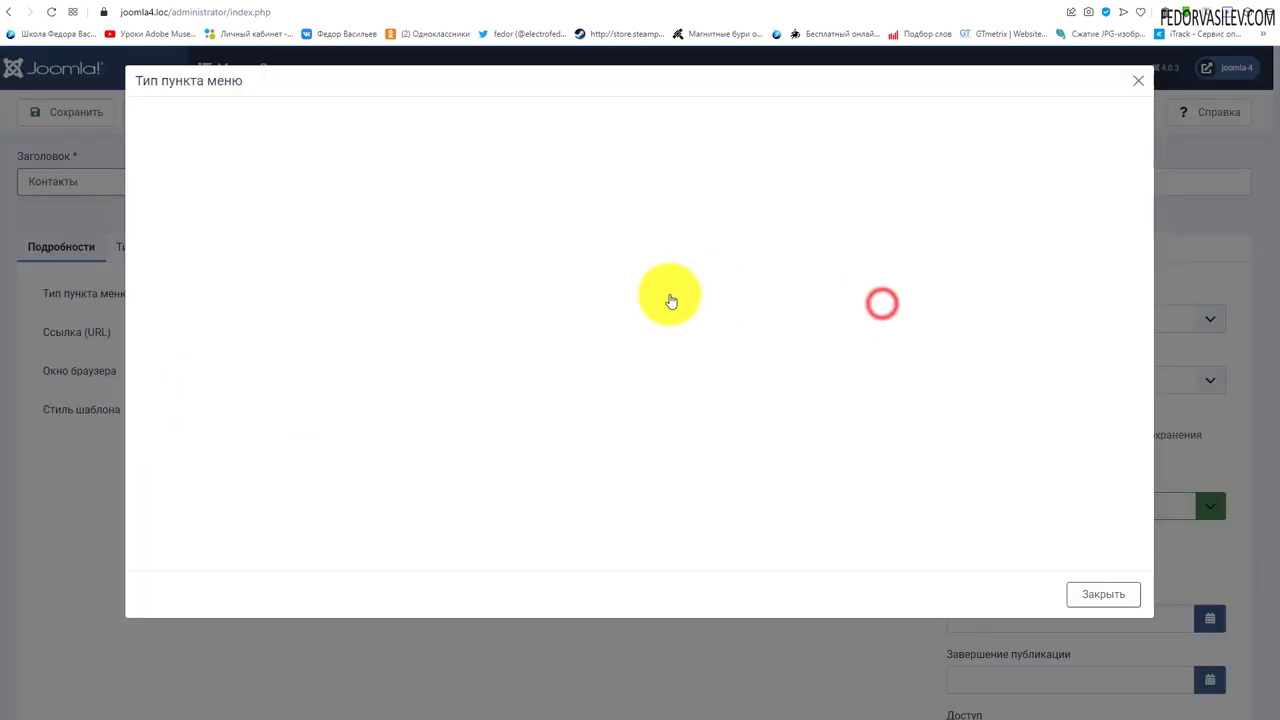
{"action": "left_click", "coordinate": [200, 129]}
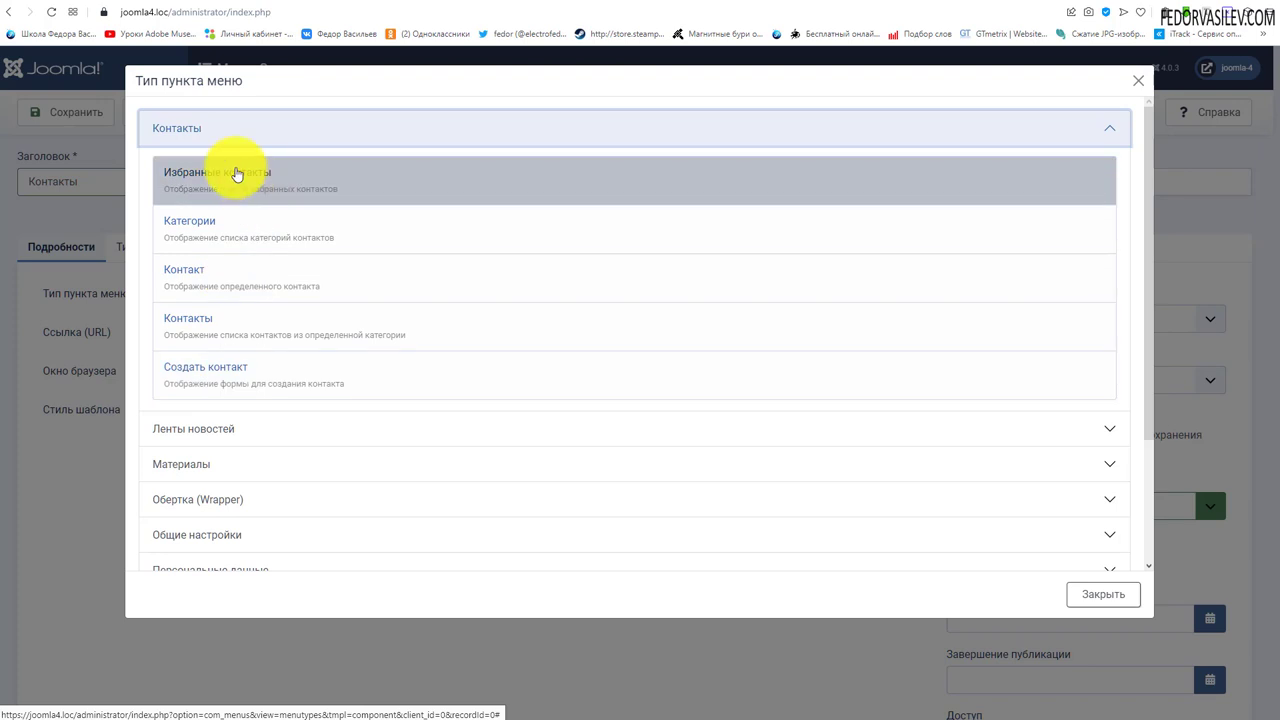
{"action": "left_click", "coordinate": [225, 192]}
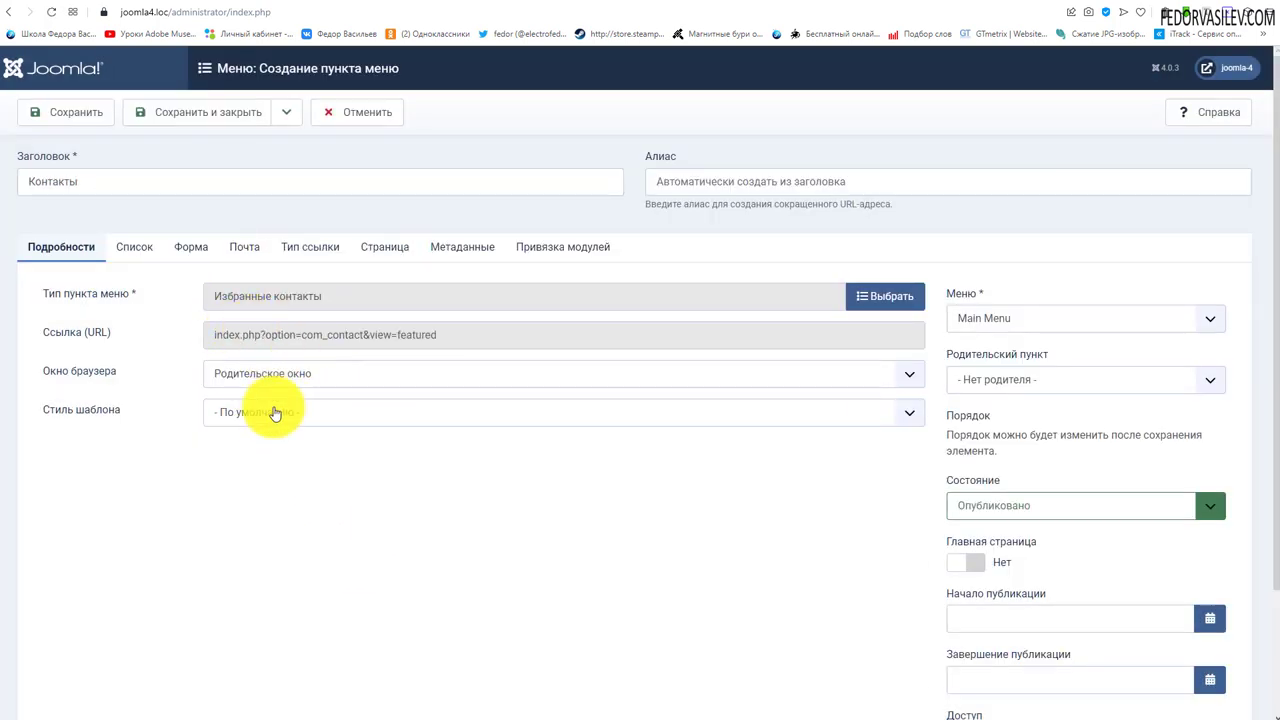
Review the browser window and template style choices of the Контакты menu item and save it.
{"action": "left_click", "coordinate": [278, 372]}
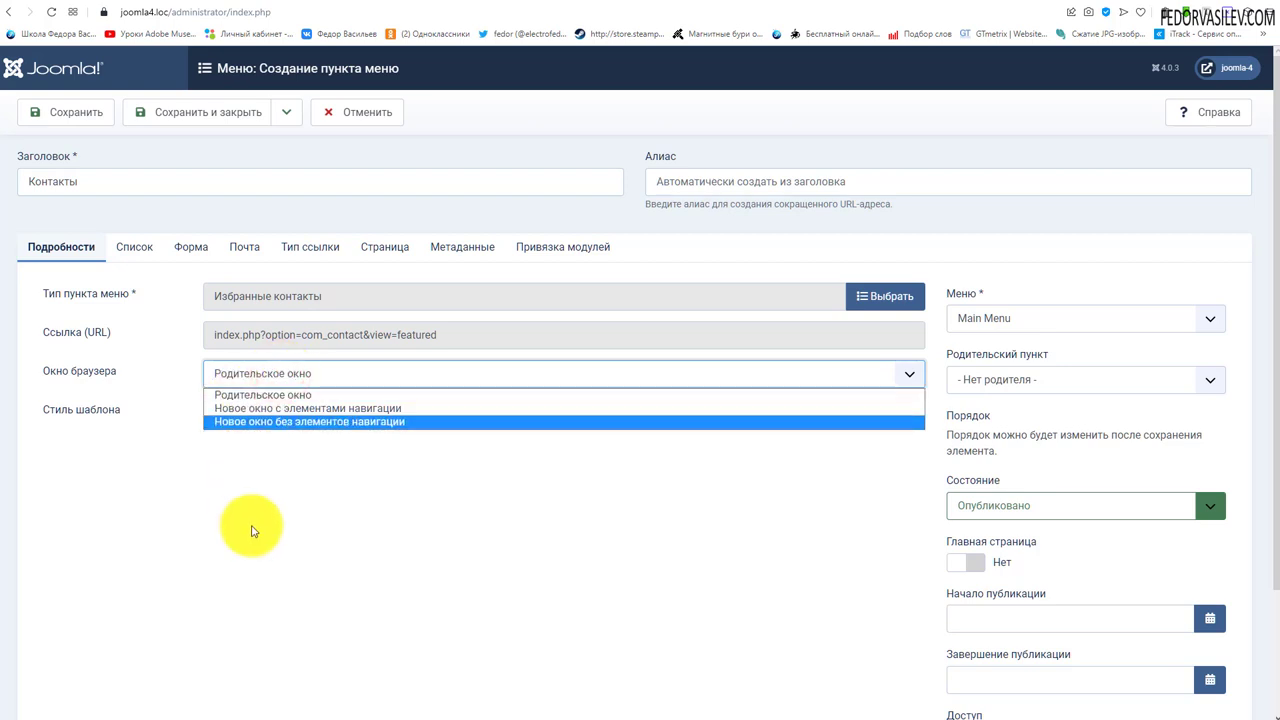
{"action": "left_click", "coordinate": [252, 528]}
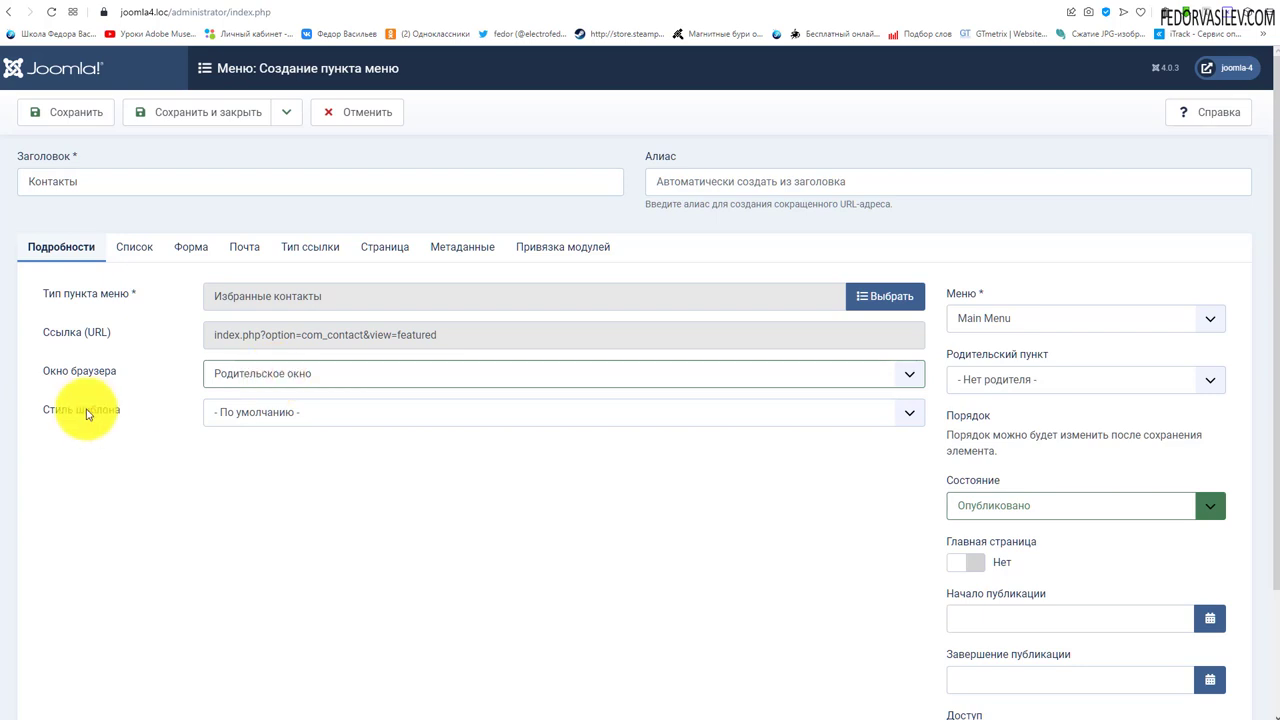
{"action": "left_click", "coordinate": [234, 373]}
{"action": "left_click", "coordinate": [165, 546]}
{"action": "left_click", "coordinate": [251, 412]}
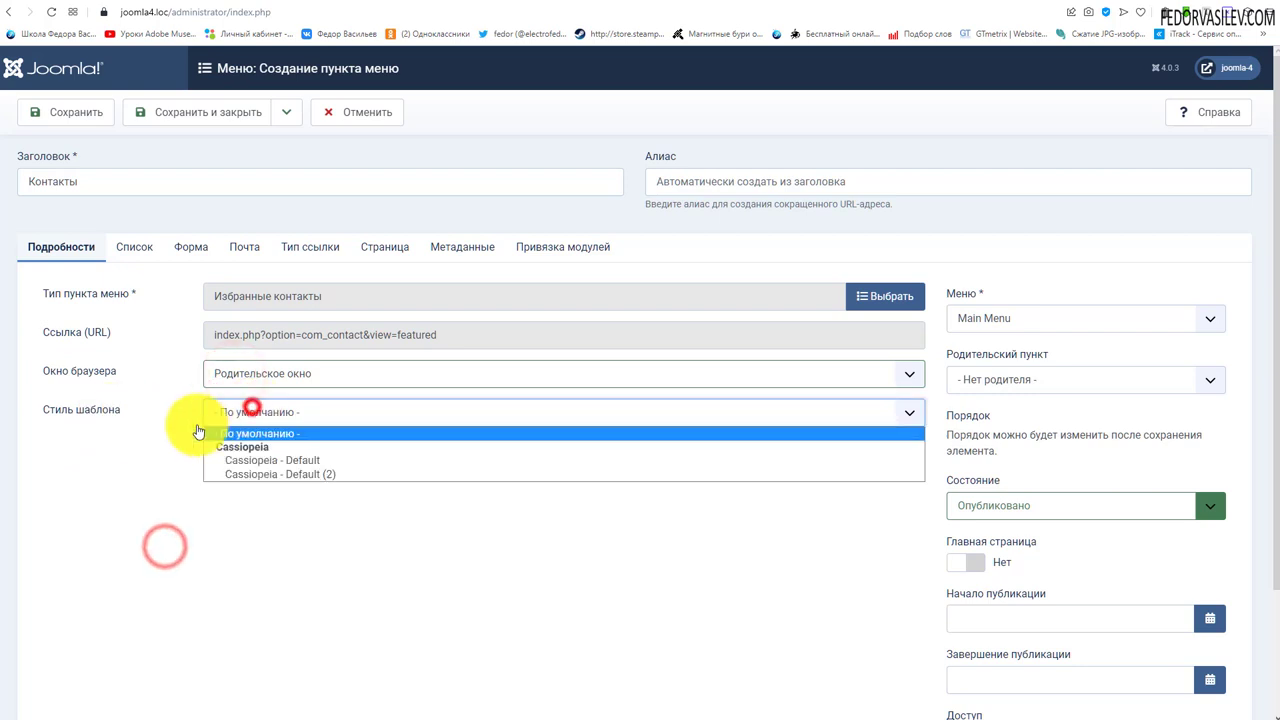
{"action": "left_click", "coordinate": [166, 434]}
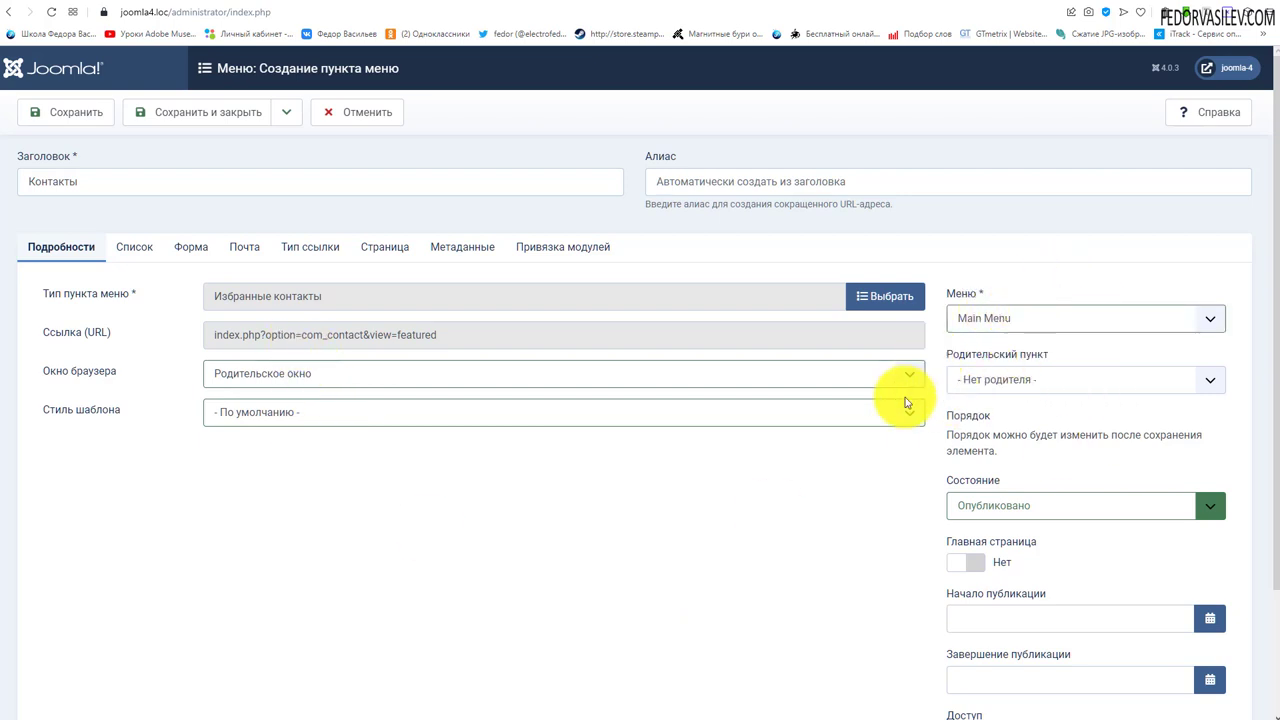
{"action": "scroll", "coordinate": [1100, 355], "scroll_direction": "down", "scroll_amount": 2}
{"action": "scroll", "coordinate": [1130, 344], "scroll_direction": "up", "scroll_amount": 2}
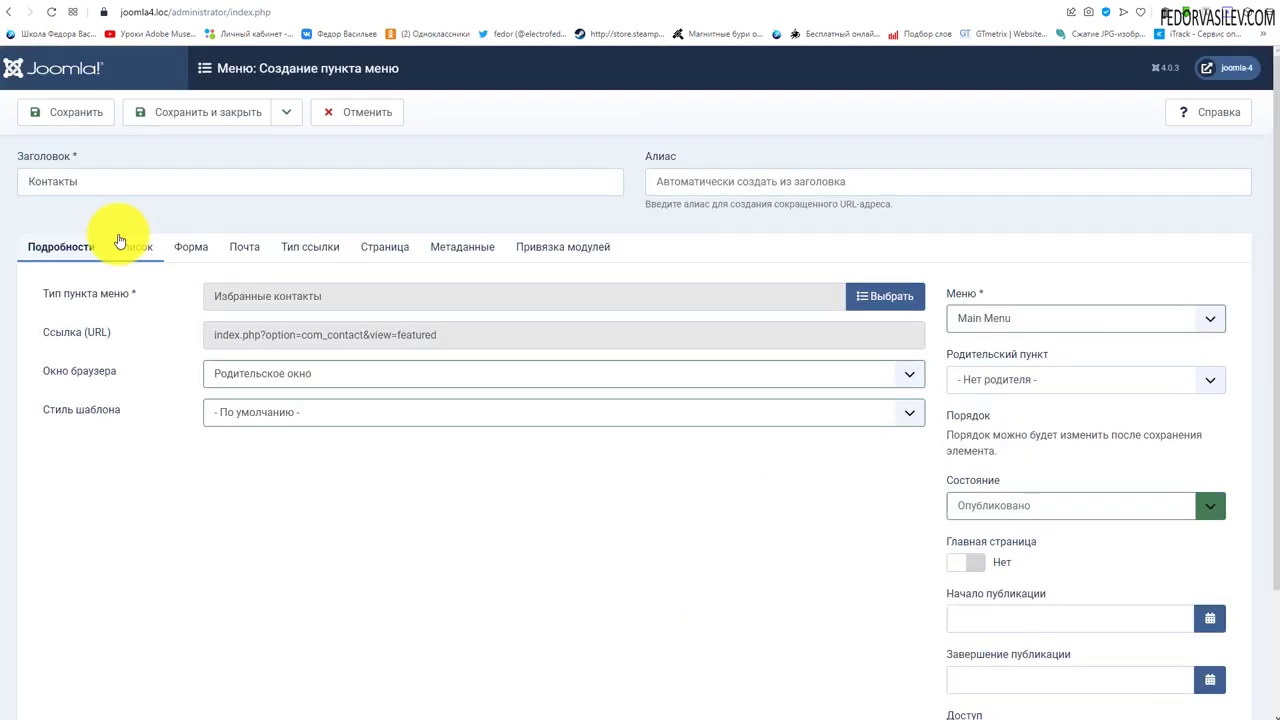
{"action": "left_click", "coordinate": [72, 110]}
Examine the Контакты menu item's list options, including the filter, column headings, position and the contact fields to display.
{"action": "left_click", "coordinate": [118, 249]}
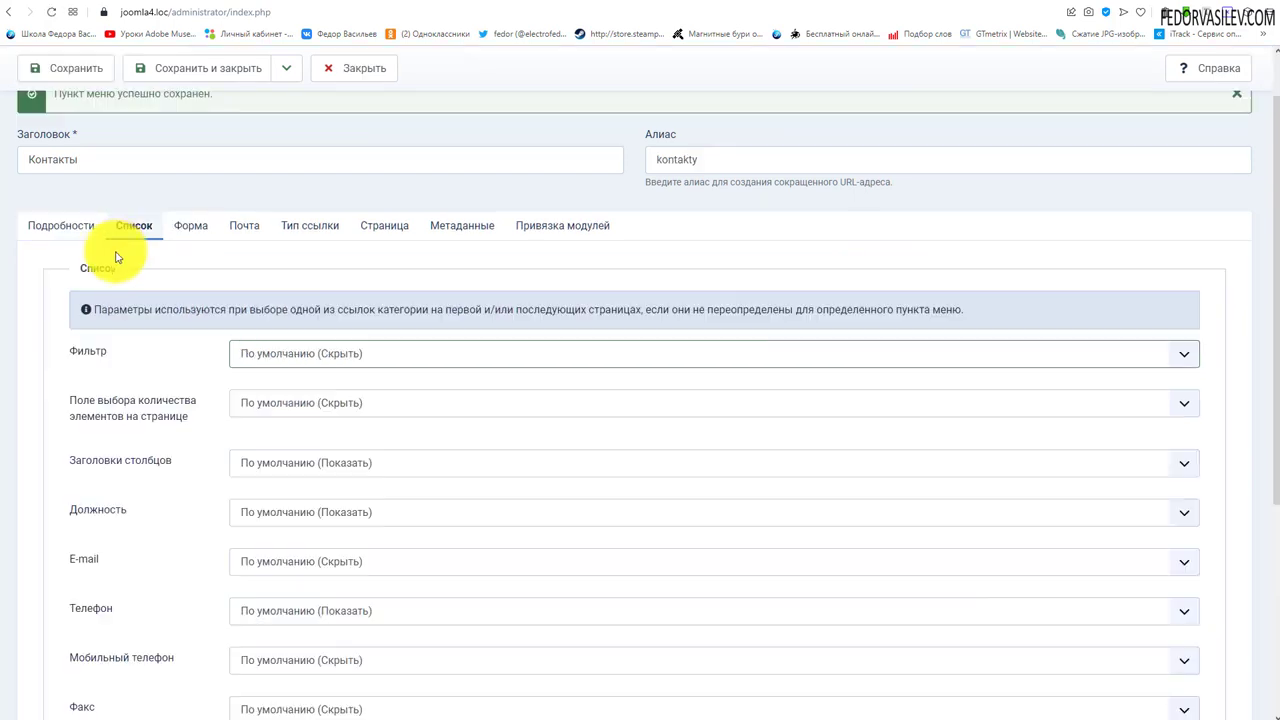
{"action": "scroll", "coordinate": [157, 277], "scroll_direction": "down", "scroll_amount": 2}
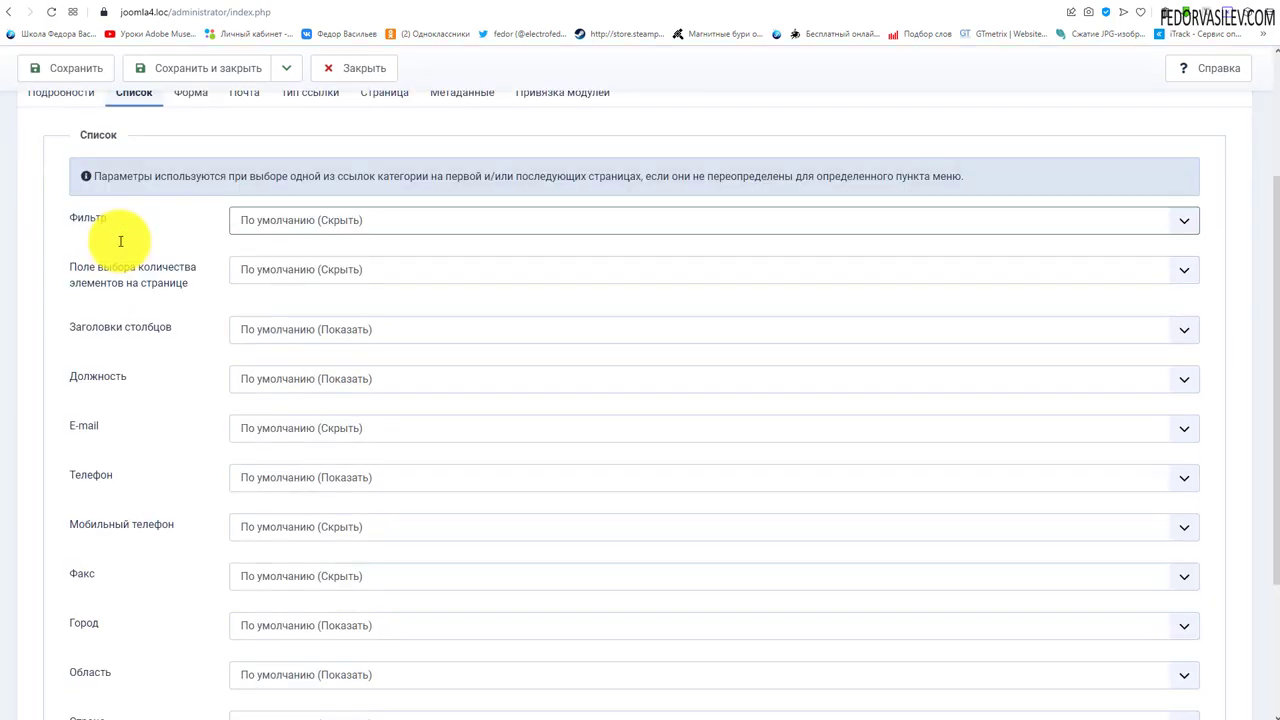
{"action": "left_click", "coordinate": [256, 337]}
{"action": "left_click", "coordinate": [254, 332]}
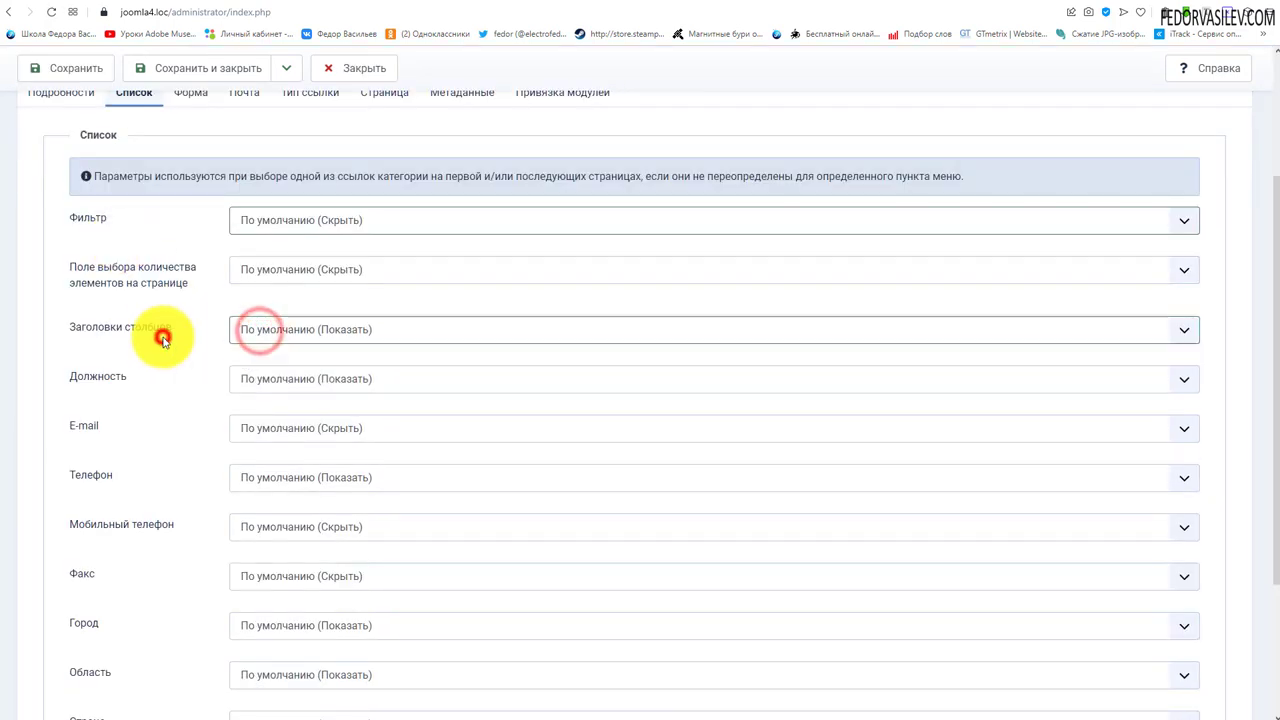
{"action": "left_click", "coordinate": [257, 376]}
{"action": "left_click", "coordinate": [177, 389]}
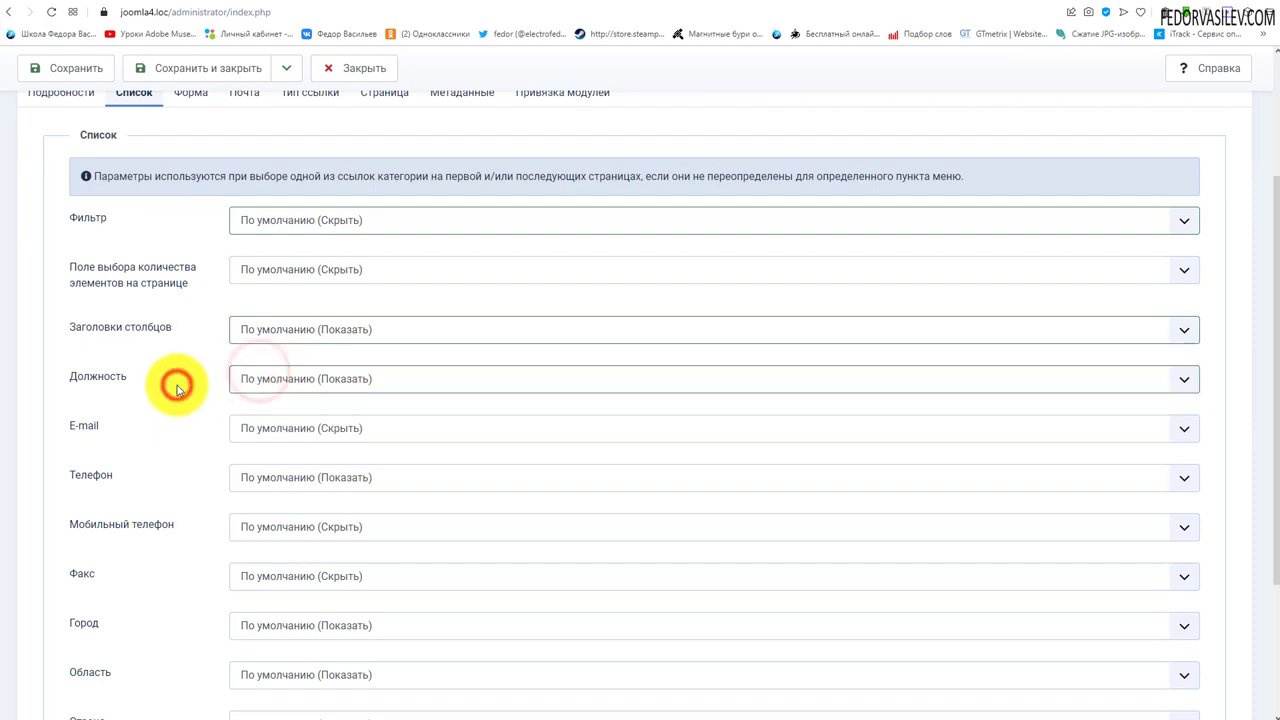
{"action": "scroll", "coordinate": [157, 346], "scroll_direction": "up", "scroll_amount": 3}
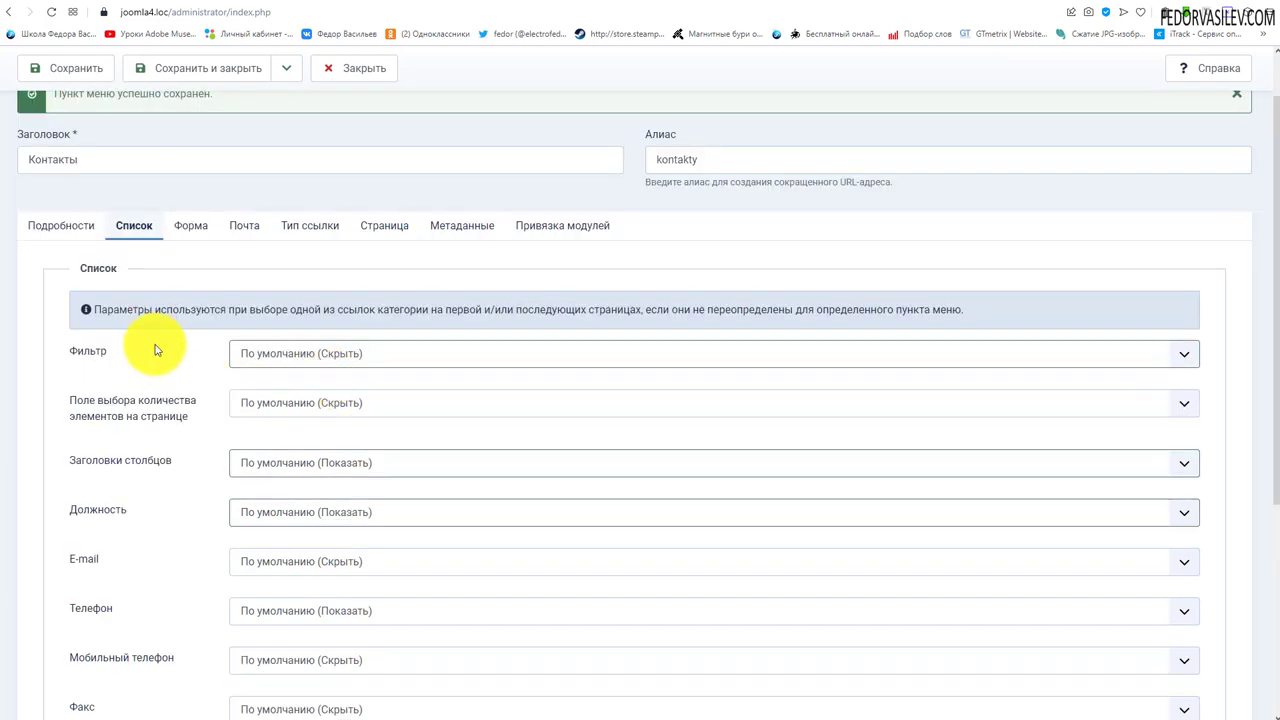
{"action": "double_click", "coordinate": [100, 226]}
{"action": "left_click", "coordinate": [171, 251]}
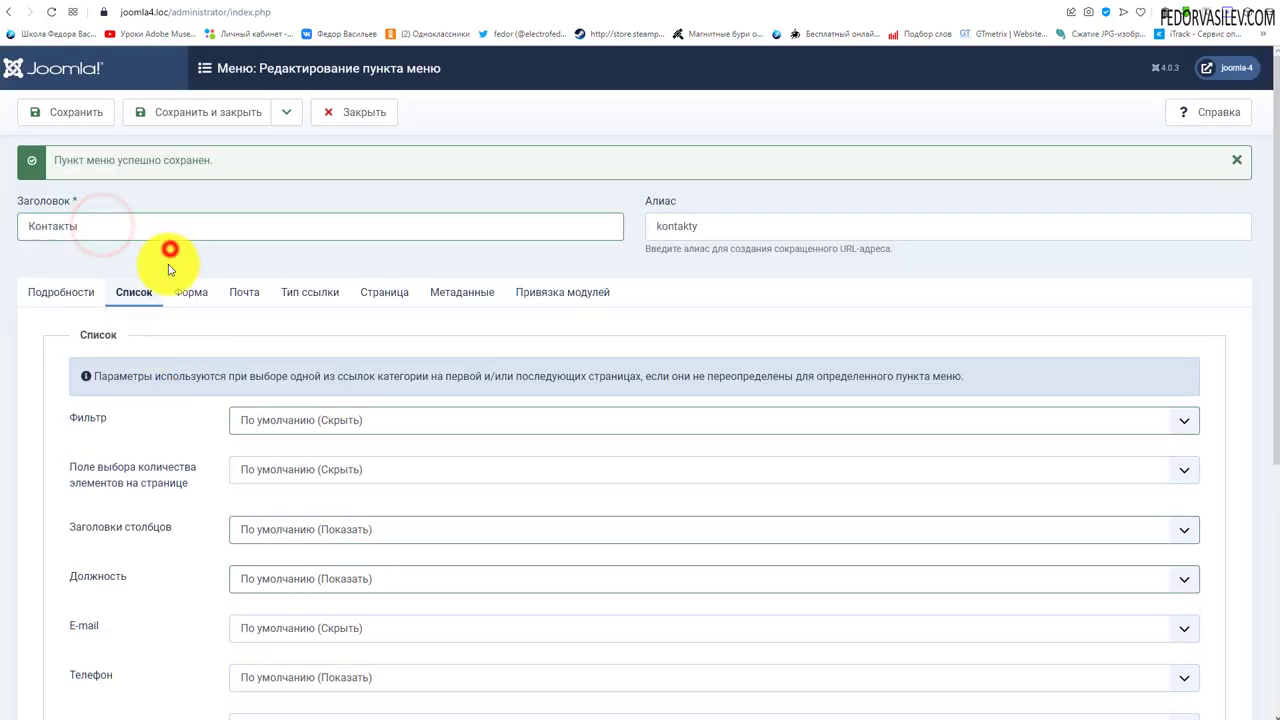
{"action": "scroll", "coordinate": [220, 230], "scroll_direction": "down", "scroll_amount": 3}
{"action": "scroll", "coordinate": [262, 330], "scroll_direction": "down", "scroll_amount": 3}
{"action": "scroll", "coordinate": [290, 480], "scroll_direction": "up", "scroll_amount": 3}
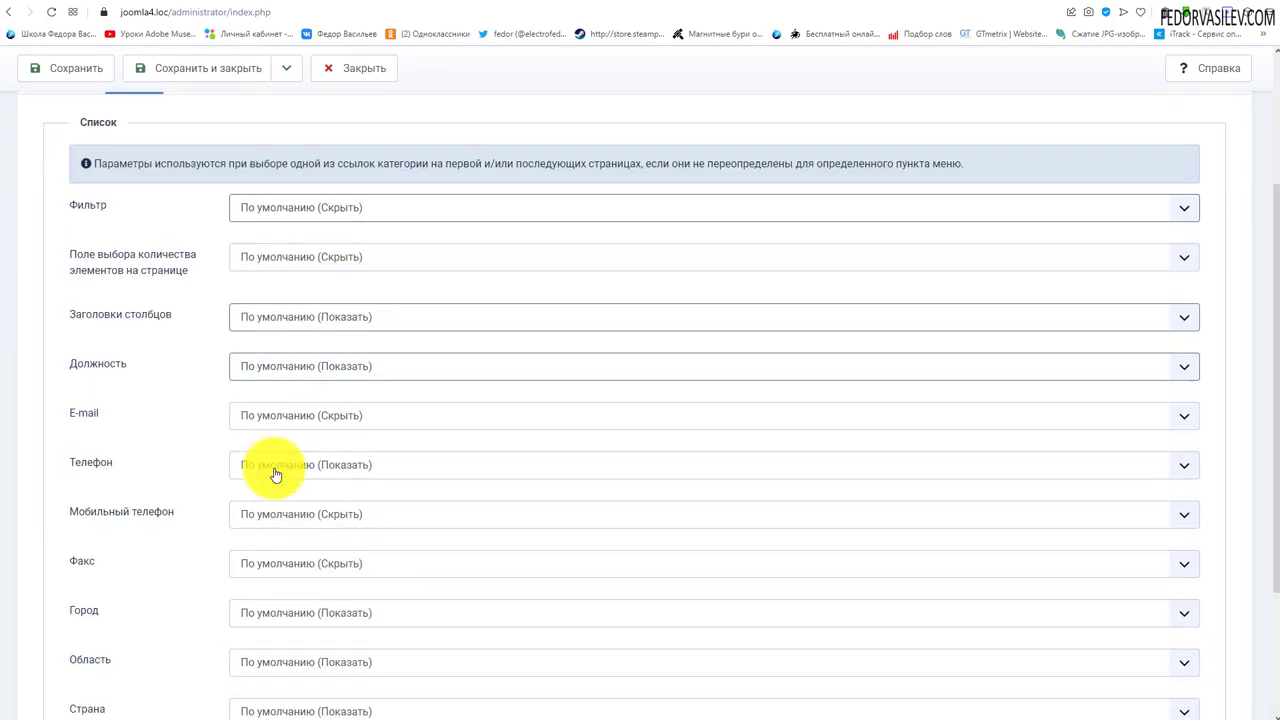
Review the remaining list options of the Контакты menu item, from the contact fields to the pagination settings.
{"action": "scroll", "coordinate": [337, 600], "scroll_direction": "up", "scroll_amount": 3}
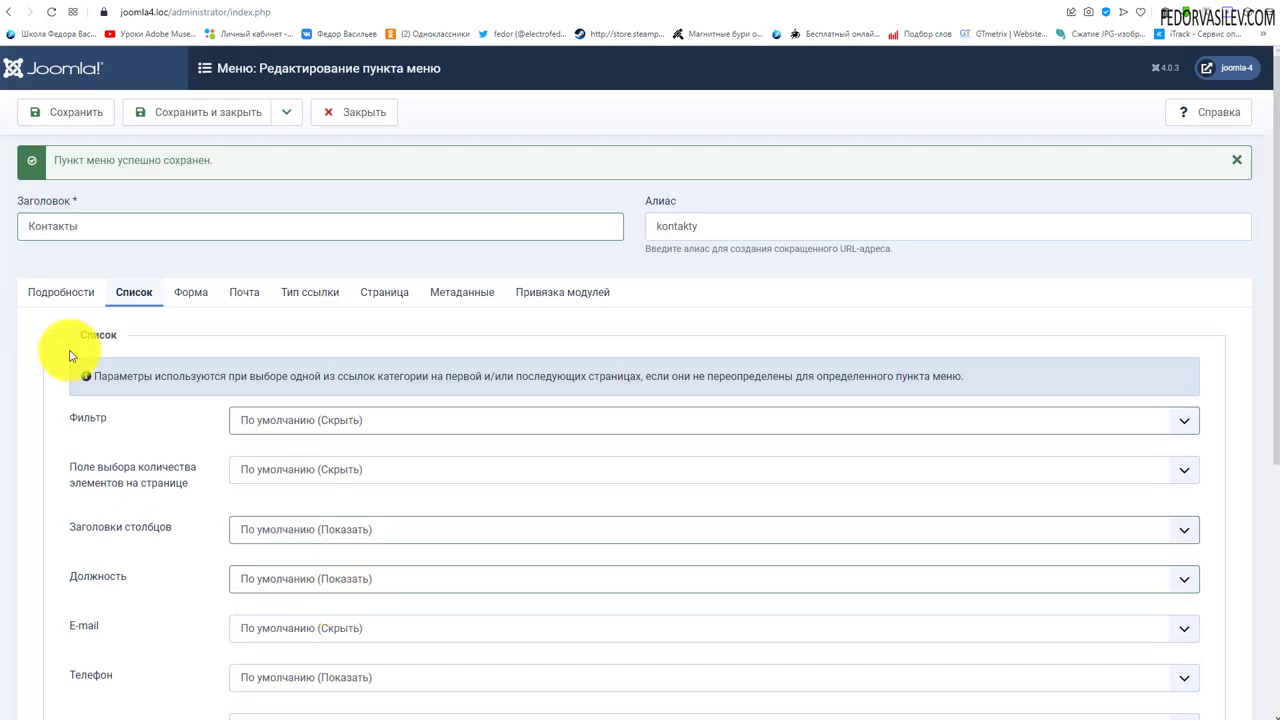
{"action": "double_click", "coordinate": [99, 231]}
{"action": "left_click", "coordinate": [175, 198]}
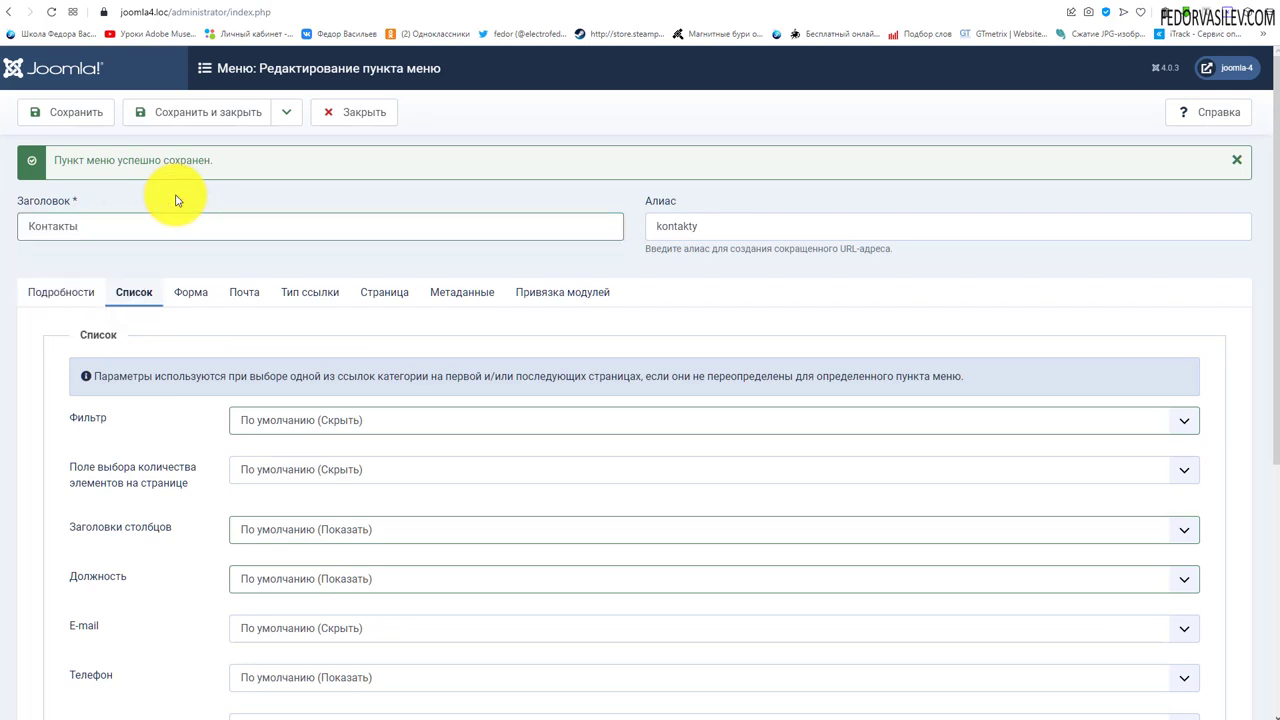
{"action": "scroll", "coordinate": [160, 240], "scroll_direction": "down", "scroll_amount": 3}
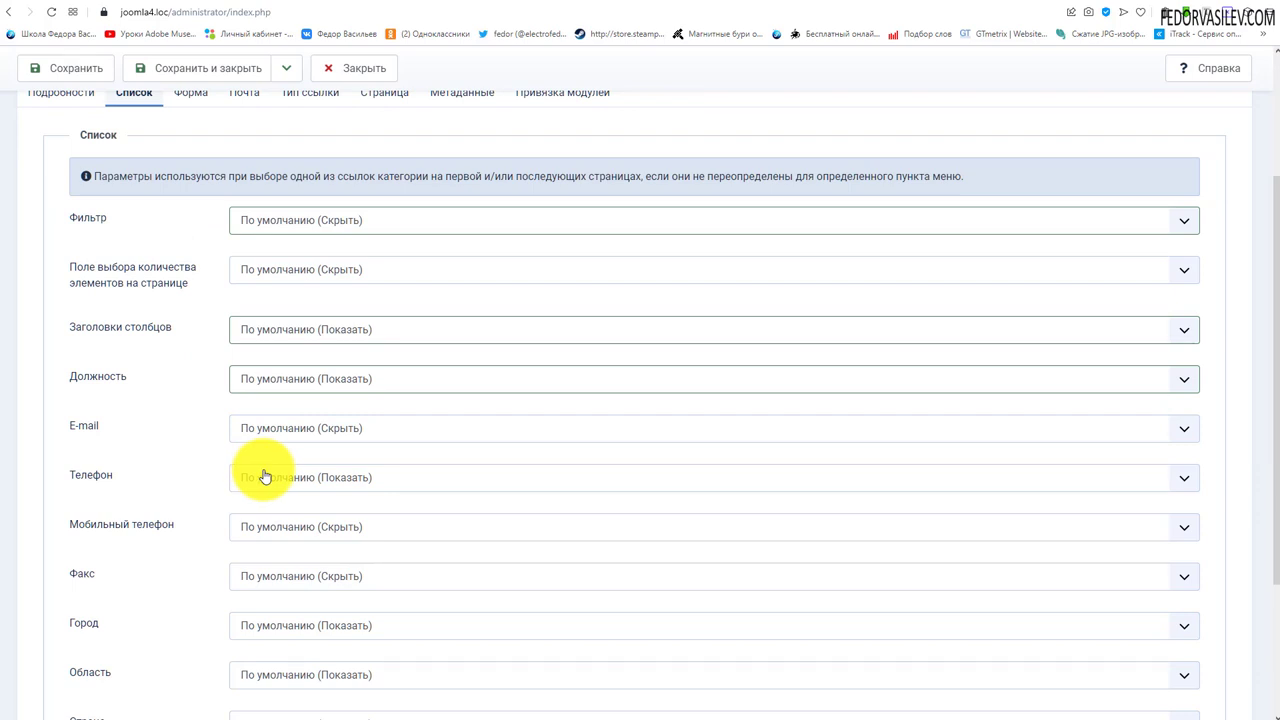
{"action": "scroll", "coordinate": [223, 263], "scroll_direction": "up", "scroll_amount": 3}
{"action": "scroll", "coordinate": [234, 423], "scroll_direction": "down", "scroll_amount": 5}
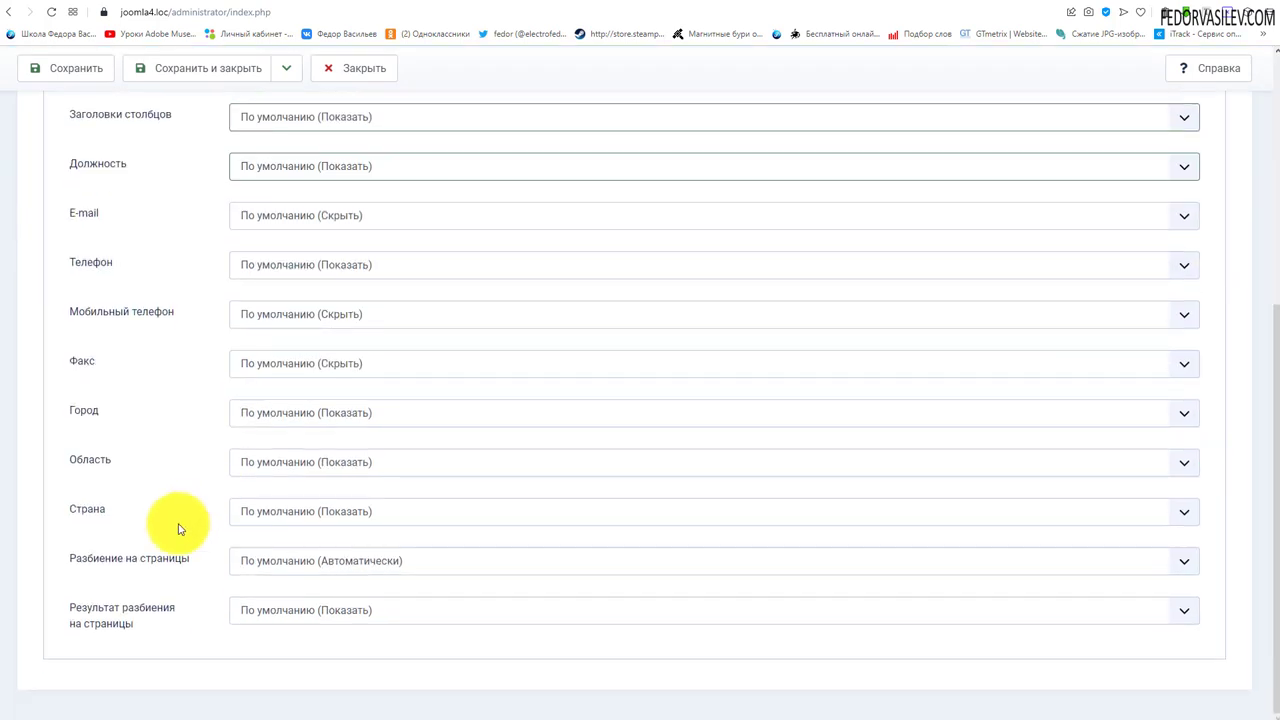
{"action": "scroll", "coordinate": [180, 530], "scroll_direction": "up", "scroll_amount": 5}
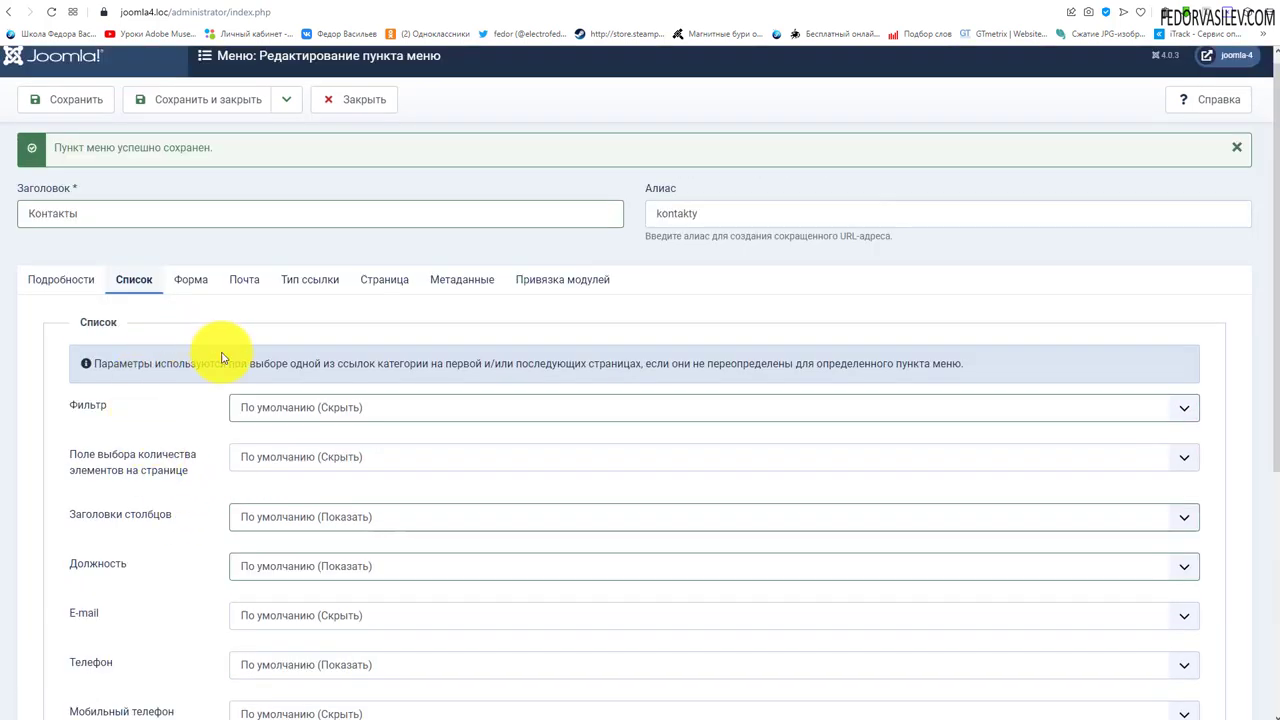
{"action": "scroll", "coordinate": [222, 358], "scroll_direction": "down", "scroll_amount": 3}
{"action": "scroll", "coordinate": [314, 545], "scroll_direction": "up", "scroll_amount": 3}
Examine the menu item's form options, including tags, contact information, vCard, user articles and the additional link titles A to E.
{"action": "left_click", "coordinate": [191, 279]}
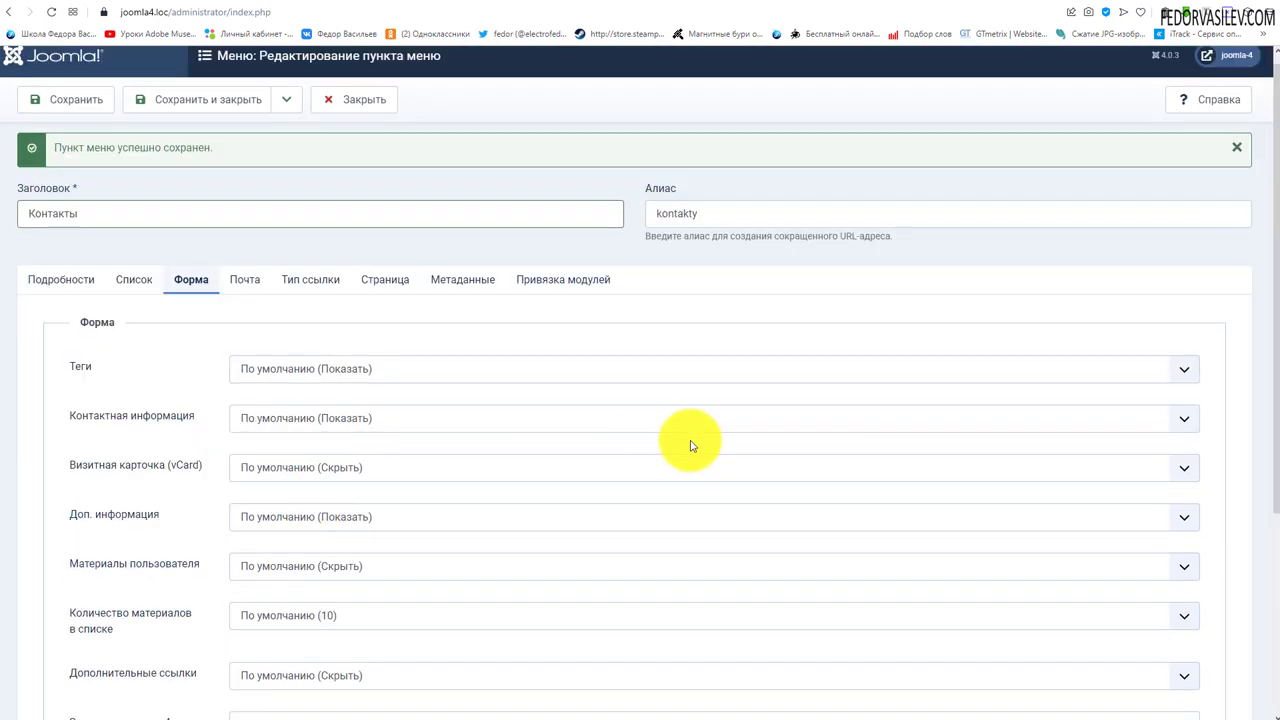
{"action": "scroll", "coordinate": [690, 445], "scroll_direction": "down", "scroll_amount": 2}
{"action": "left_click", "coordinate": [242, 240]}
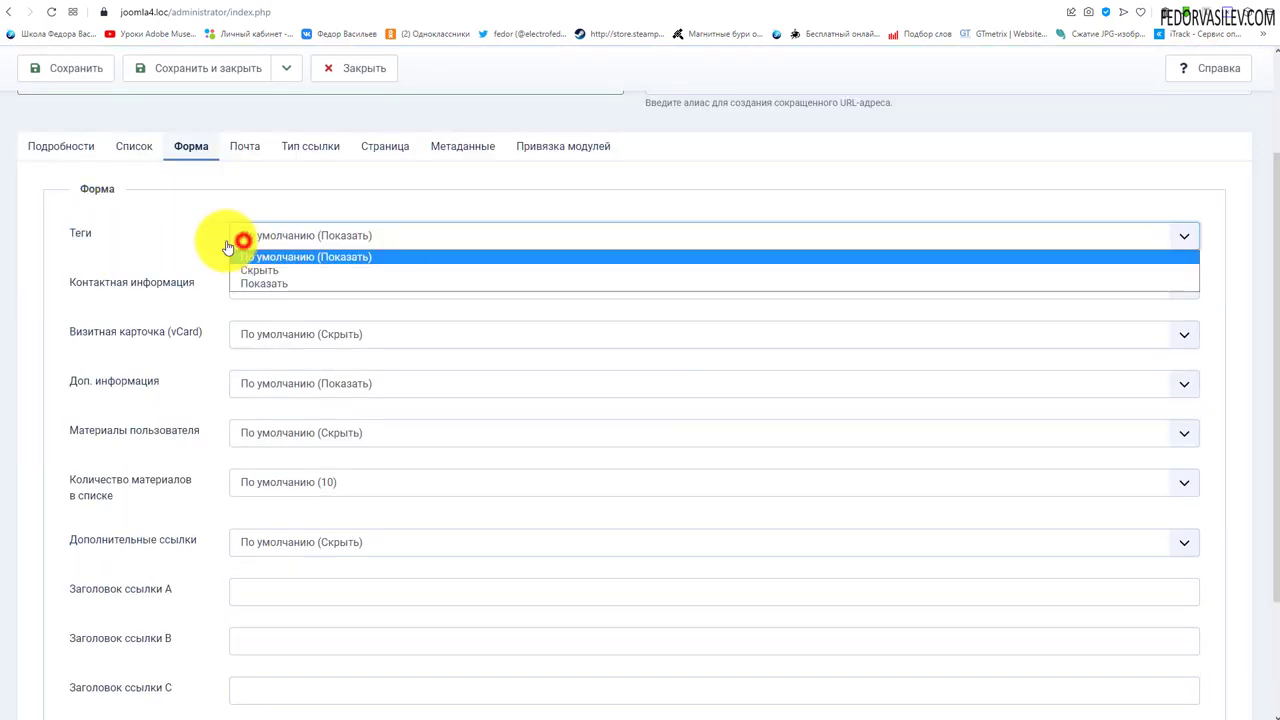
{"action": "left_click", "coordinate": [230, 247]}
{"action": "left_click", "coordinate": [295, 289]}
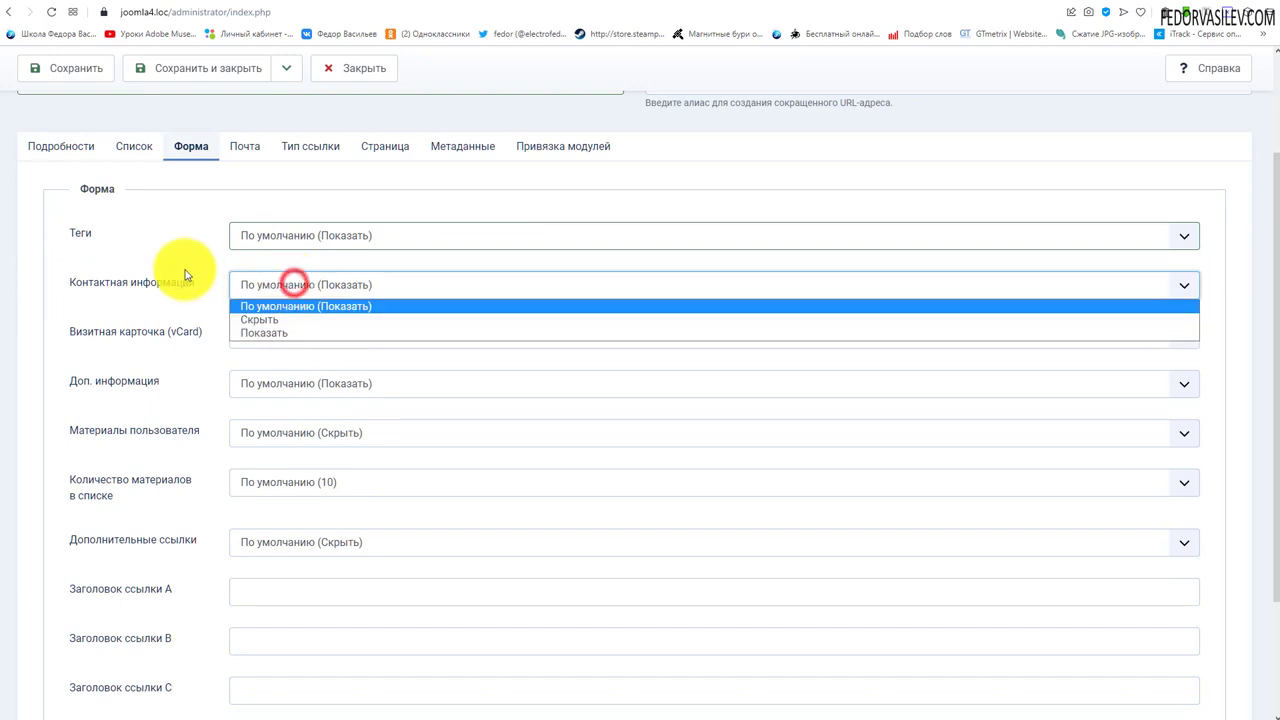
{"action": "left_click", "coordinate": [183, 266]}
{"action": "scroll", "coordinate": [246, 300], "scroll_direction": "down", "scroll_amount": 1}
{"action": "scroll", "coordinate": [252, 285], "scroll_direction": "down", "scroll_amount": 2}
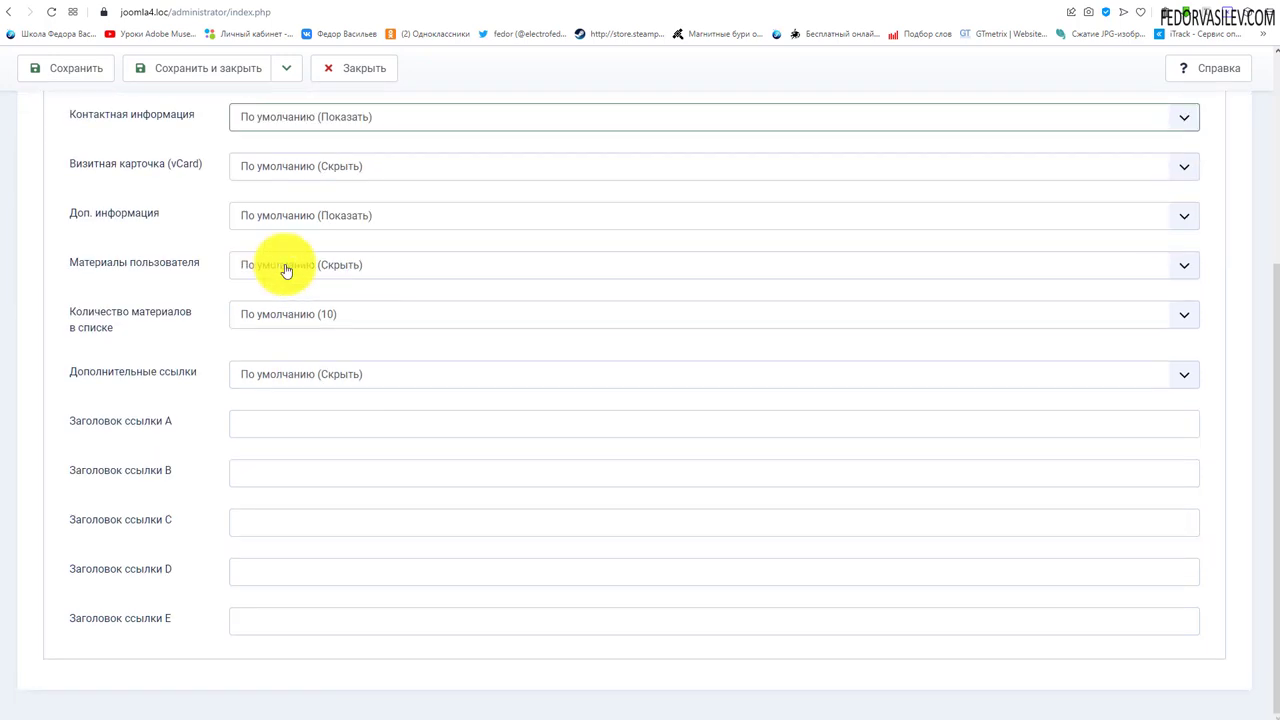
{"action": "left_click", "coordinate": [263, 423]}
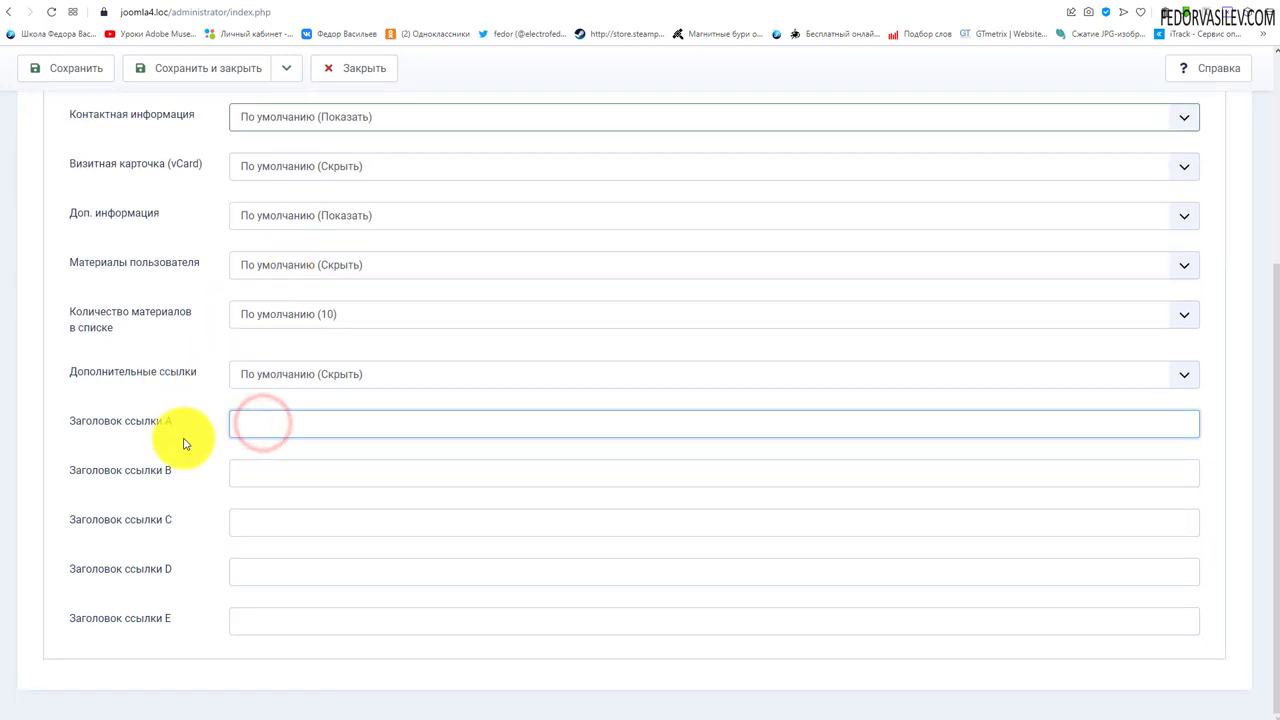
{"action": "left_click", "coordinate": [295, 470]}
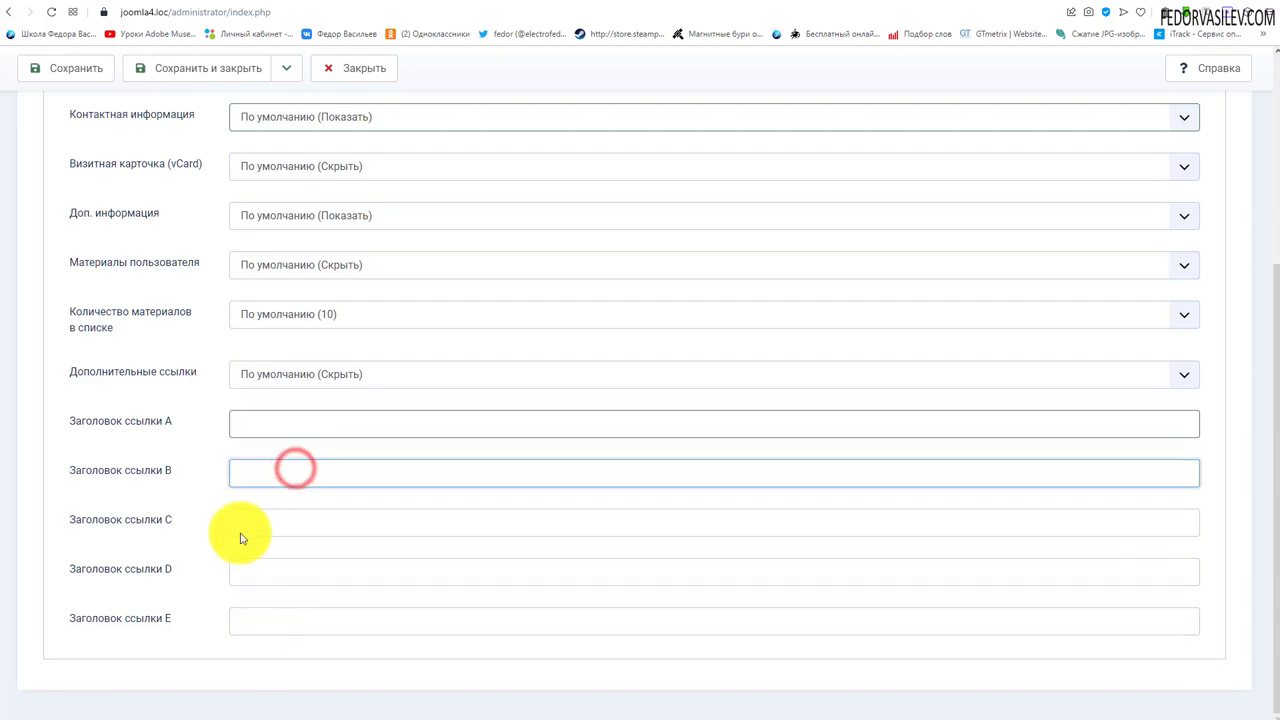
{"action": "scroll", "coordinate": [265, 480], "scroll_direction": "up", "scroll_amount": 4}
{"action": "scroll", "coordinate": [280, 450], "scroll_direction": "down", "scroll_amount": 2}
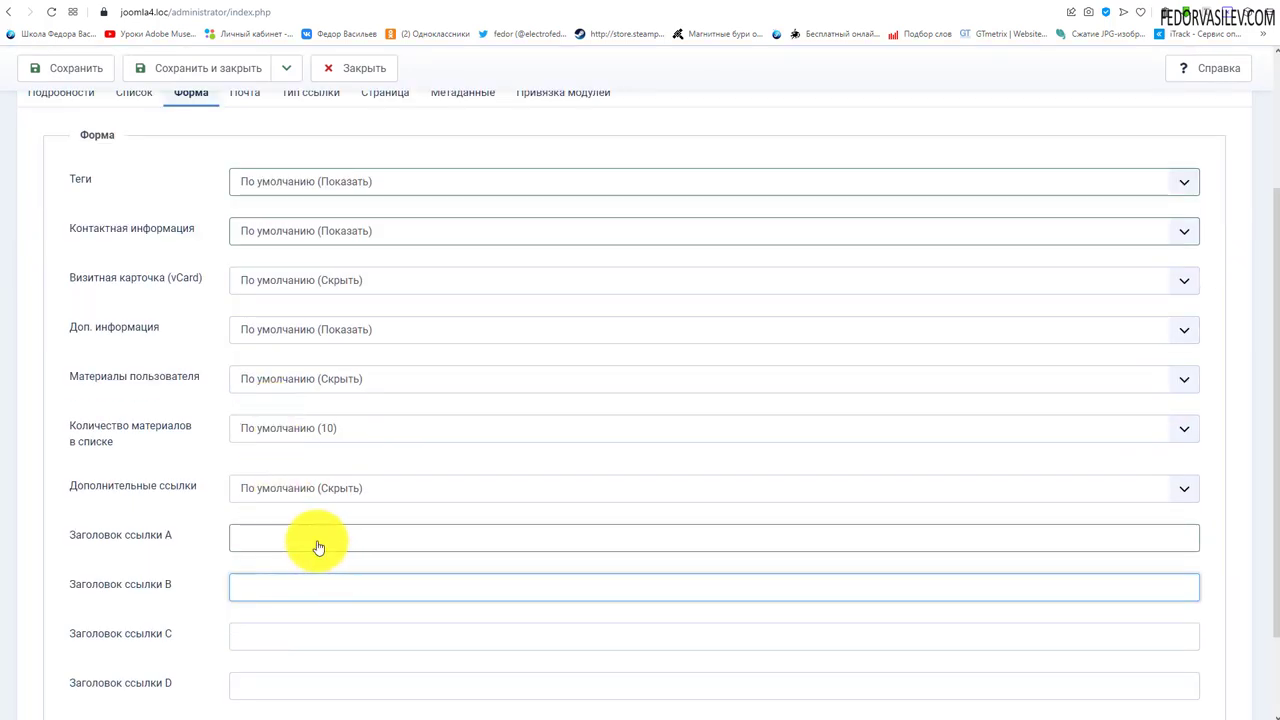
{"action": "scroll", "coordinate": [308, 398], "scroll_direction": "up", "scroll_amount": 1}
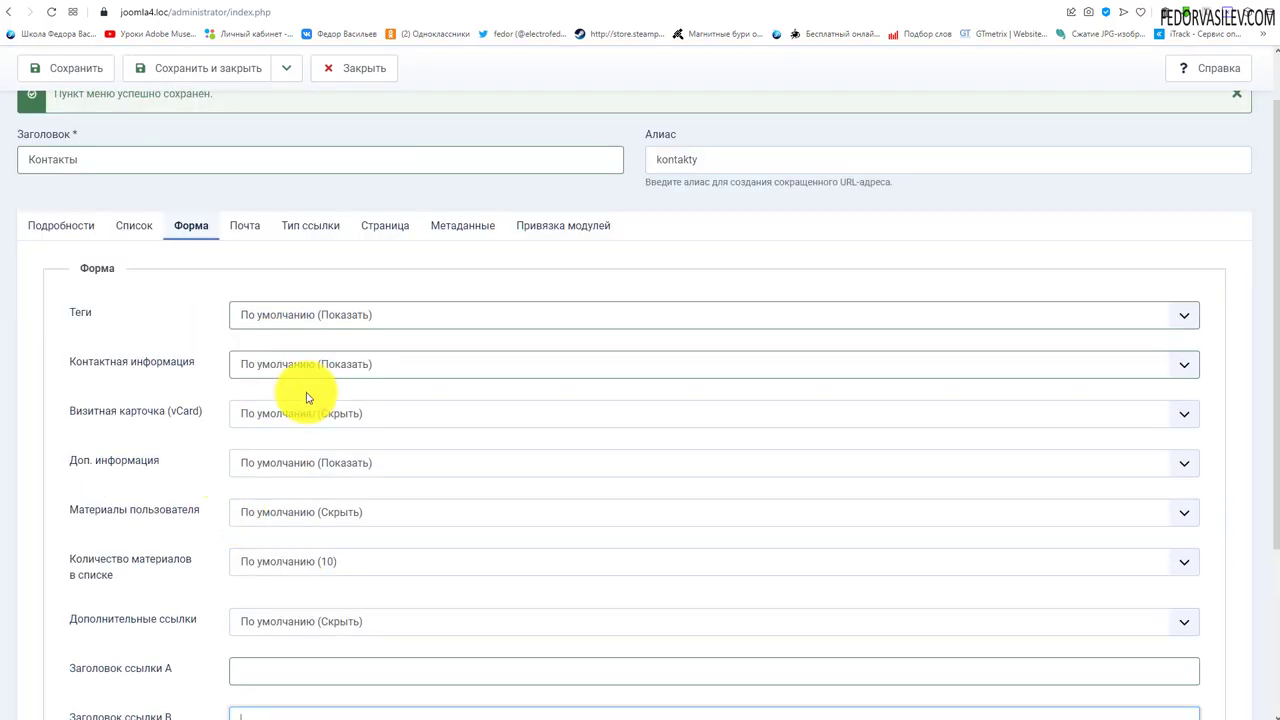
Review the menu item's mail options for the feedback form and its link type options for CSS classes and image.
{"action": "left_click", "coordinate": [255, 224]}
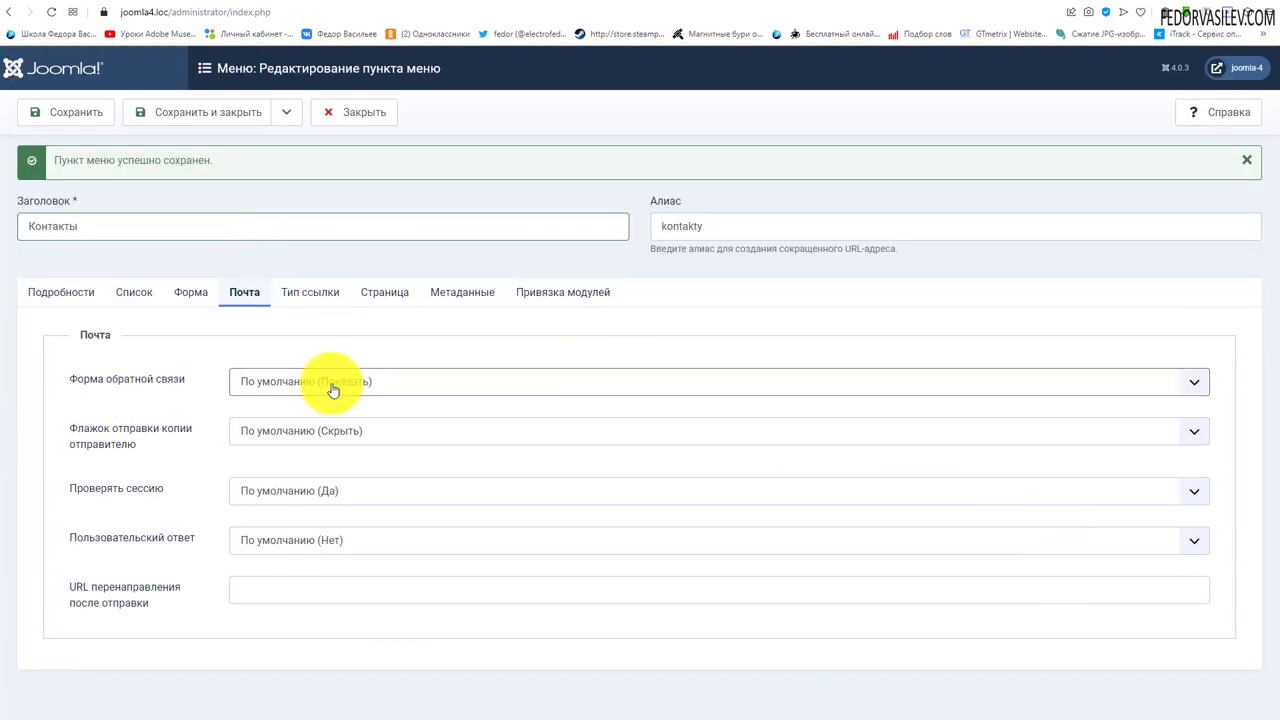
{"action": "left_click", "coordinate": [299, 291]}
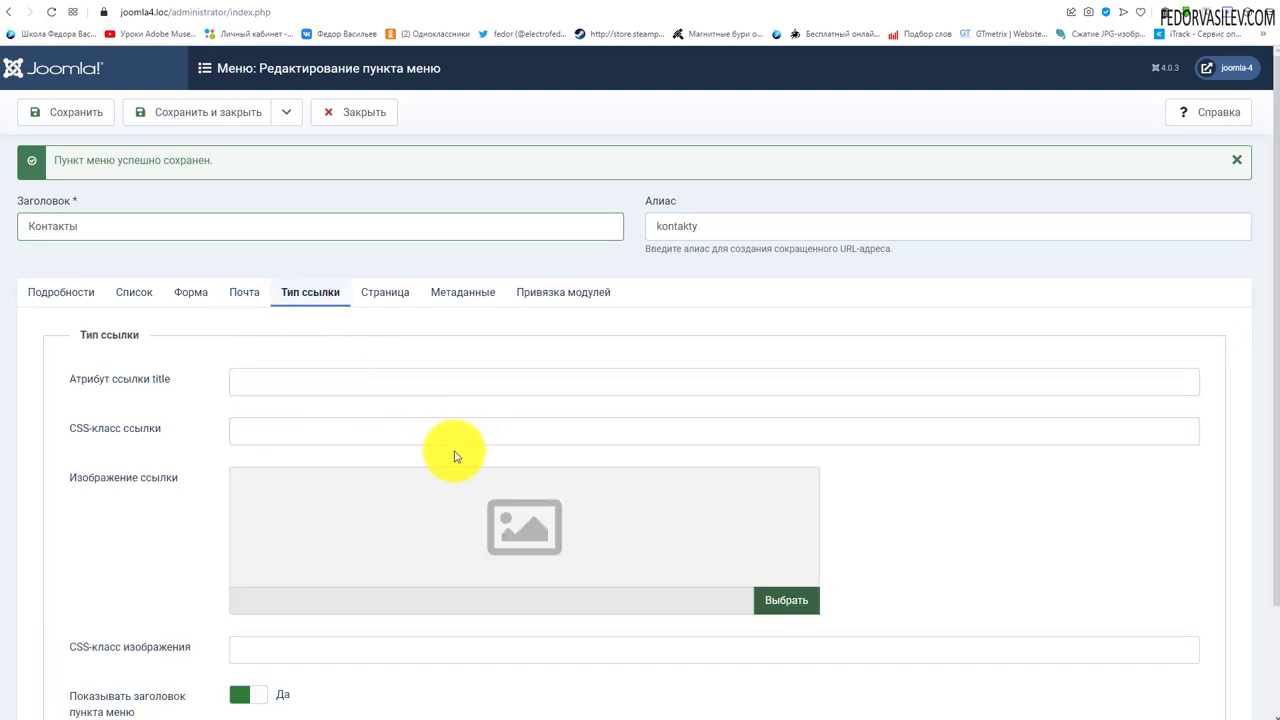
{"action": "scroll", "coordinate": [455, 456], "scroll_direction": "down", "scroll_amount": 1}
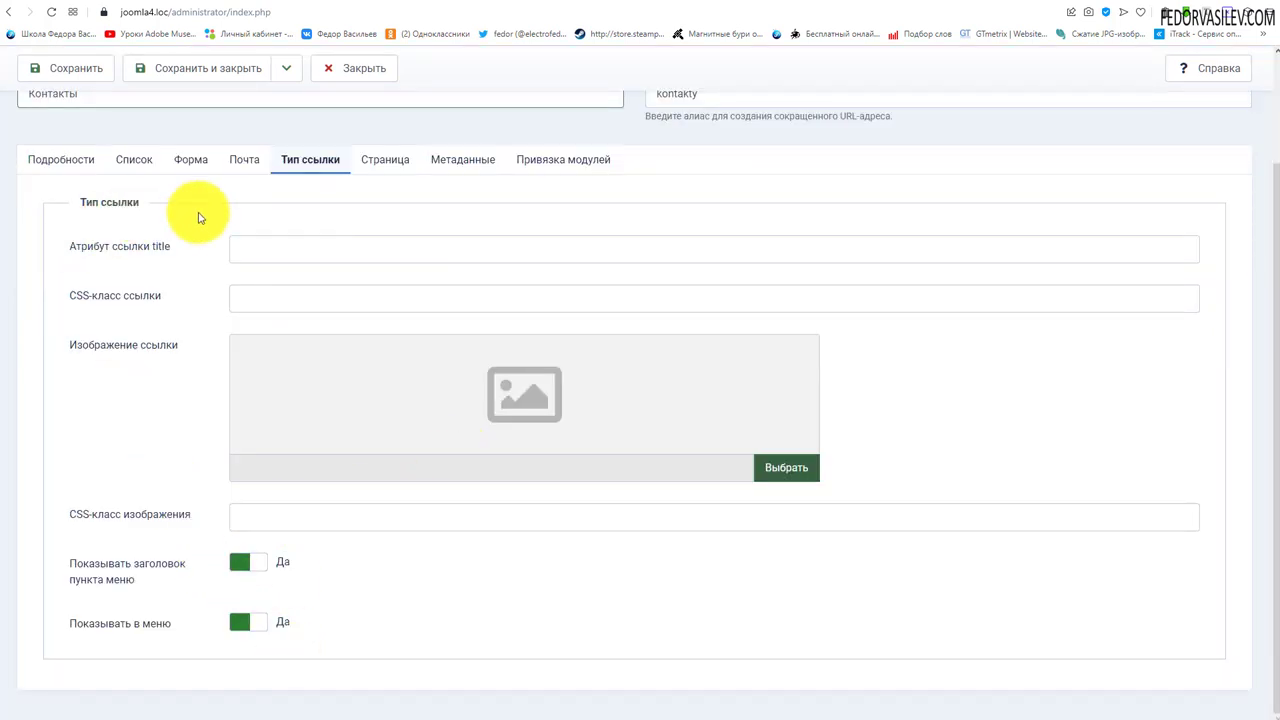
{"action": "scroll", "coordinate": [300, 483], "scroll_direction": "up", "scroll_amount": 1}
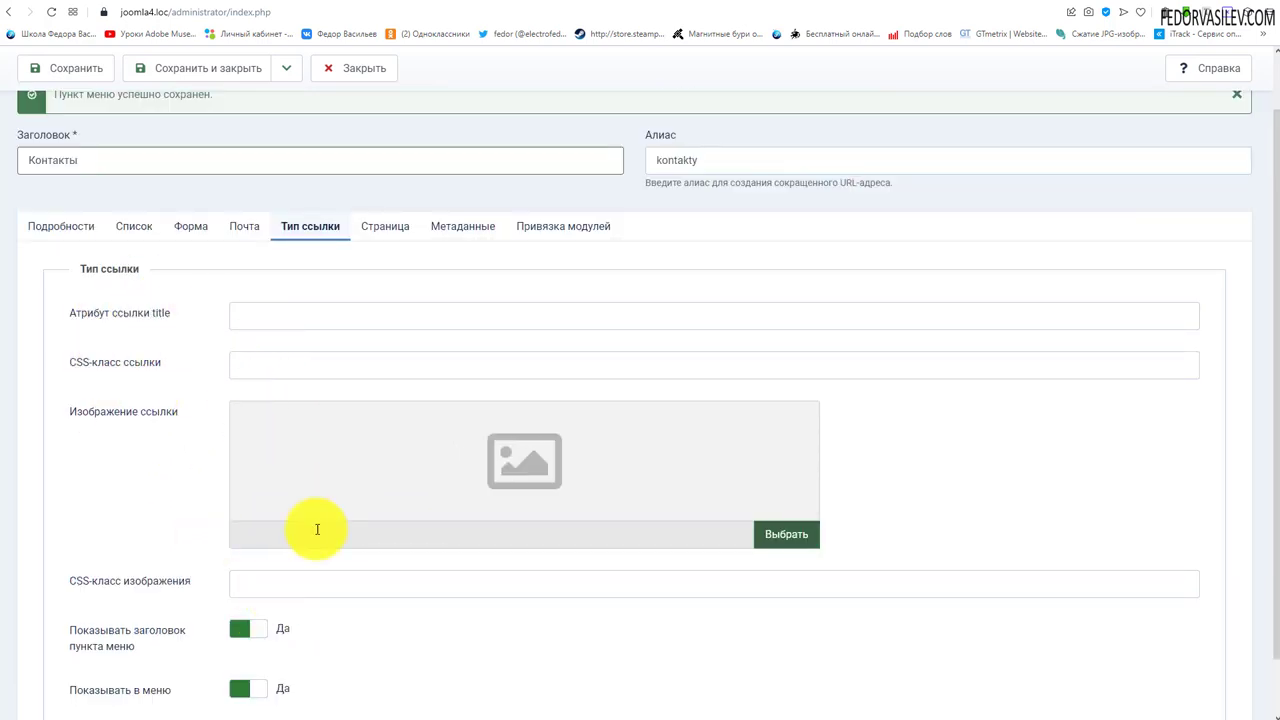
{"action": "scroll", "coordinate": [320, 540], "scroll_direction": "up", "scroll_amount": 1}
Review the menu item's page, metadata and module assignment settings, and return to its main details.
{"action": "left_click", "coordinate": [378, 300]}
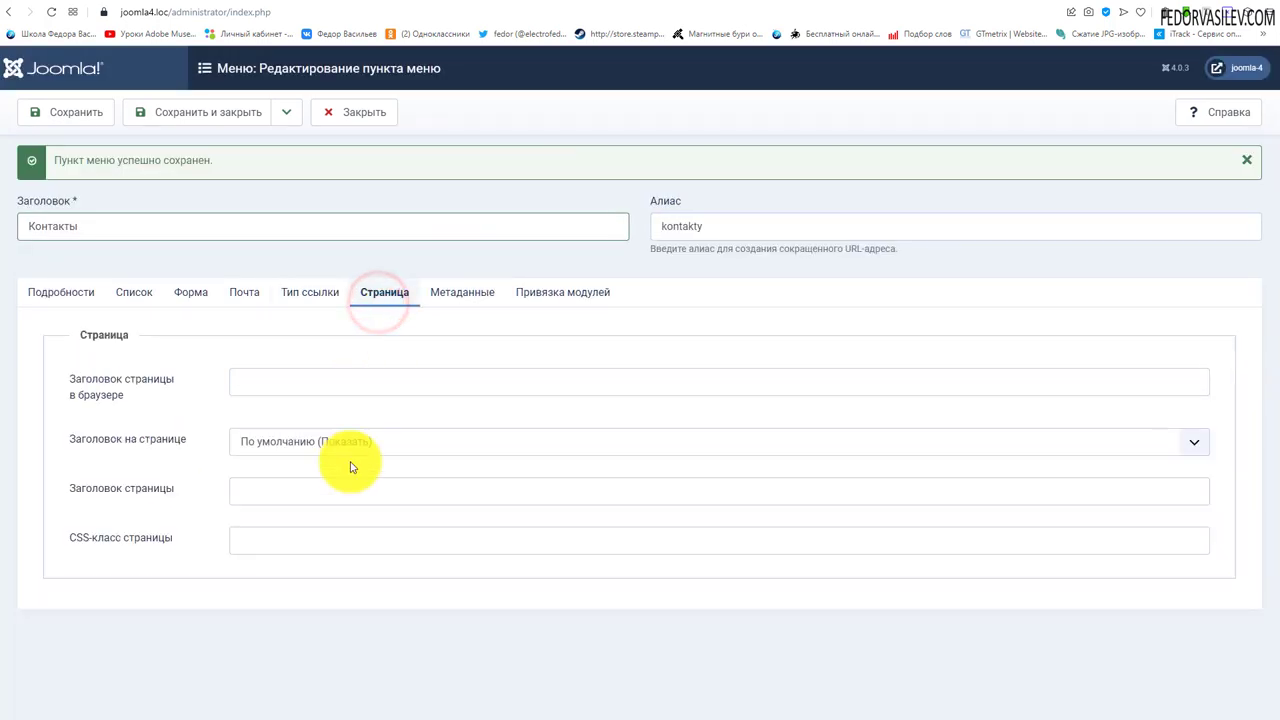
{"action": "left_click", "coordinate": [464, 292]}
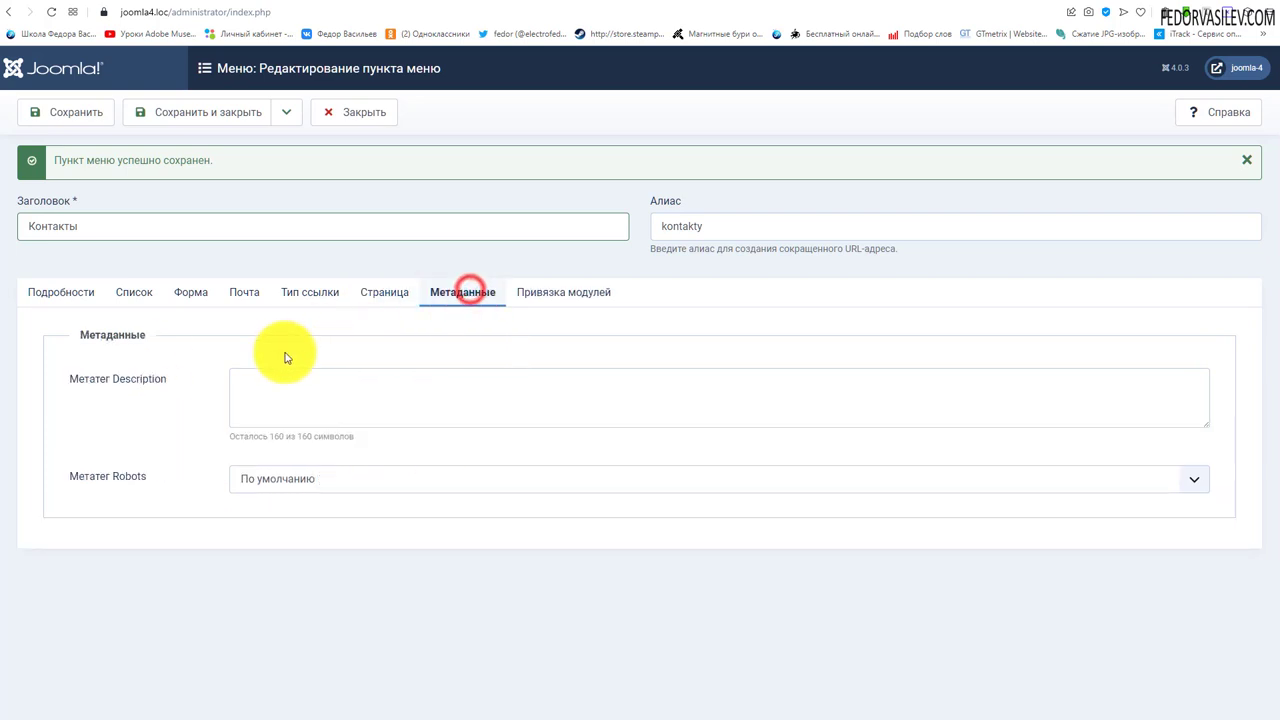
{"action": "left_click", "coordinate": [288, 405]}
{"action": "left_click", "coordinate": [123, 376]}
{"action": "left_click", "coordinate": [300, 381]}
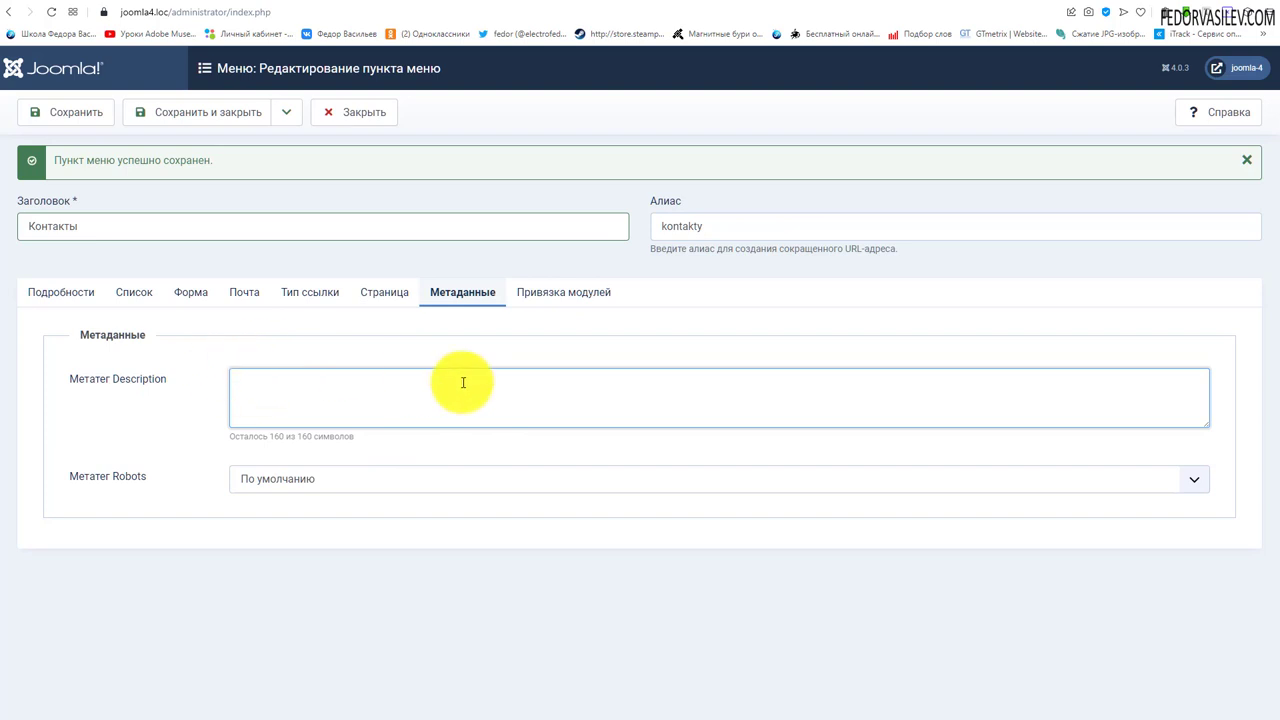
{"action": "left_click", "coordinate": [541, 296]}
{"action": "left_click", "coordinate": [48, 290]}
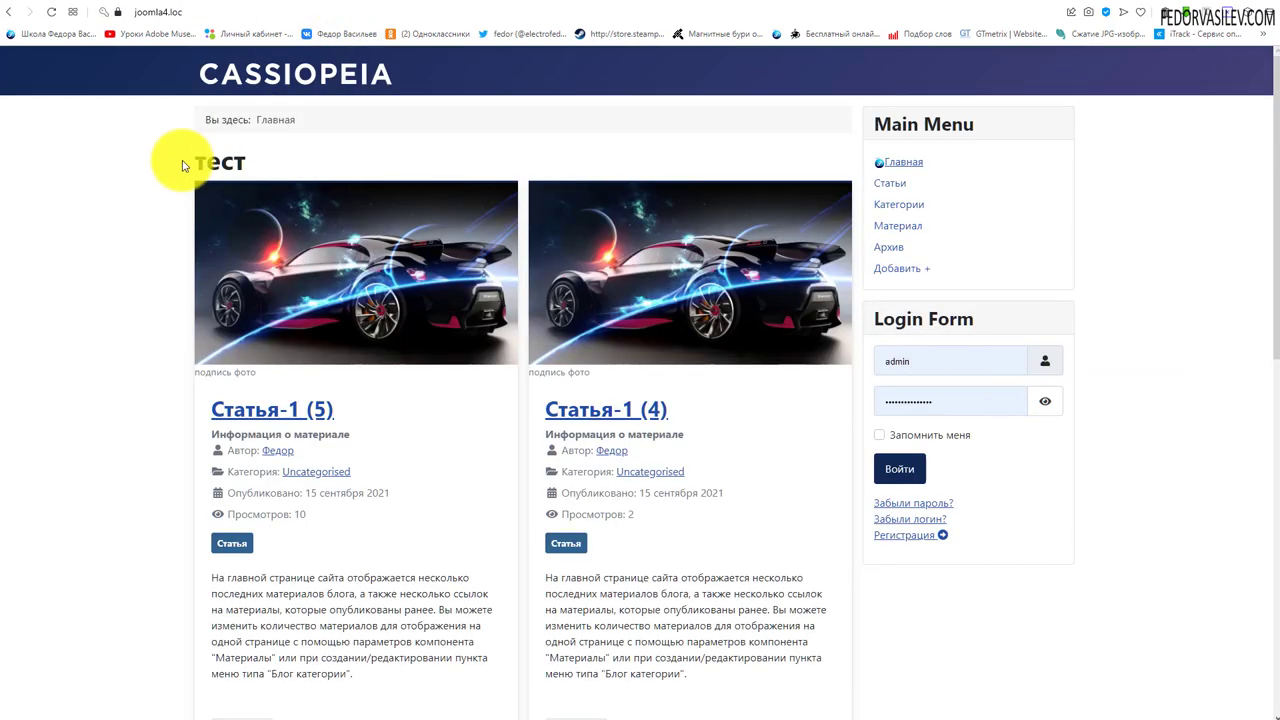
Reload the site's front end and view the Контакты page from the Main Menu.
{"action": "left_click", "coordinate": [51, 12]}
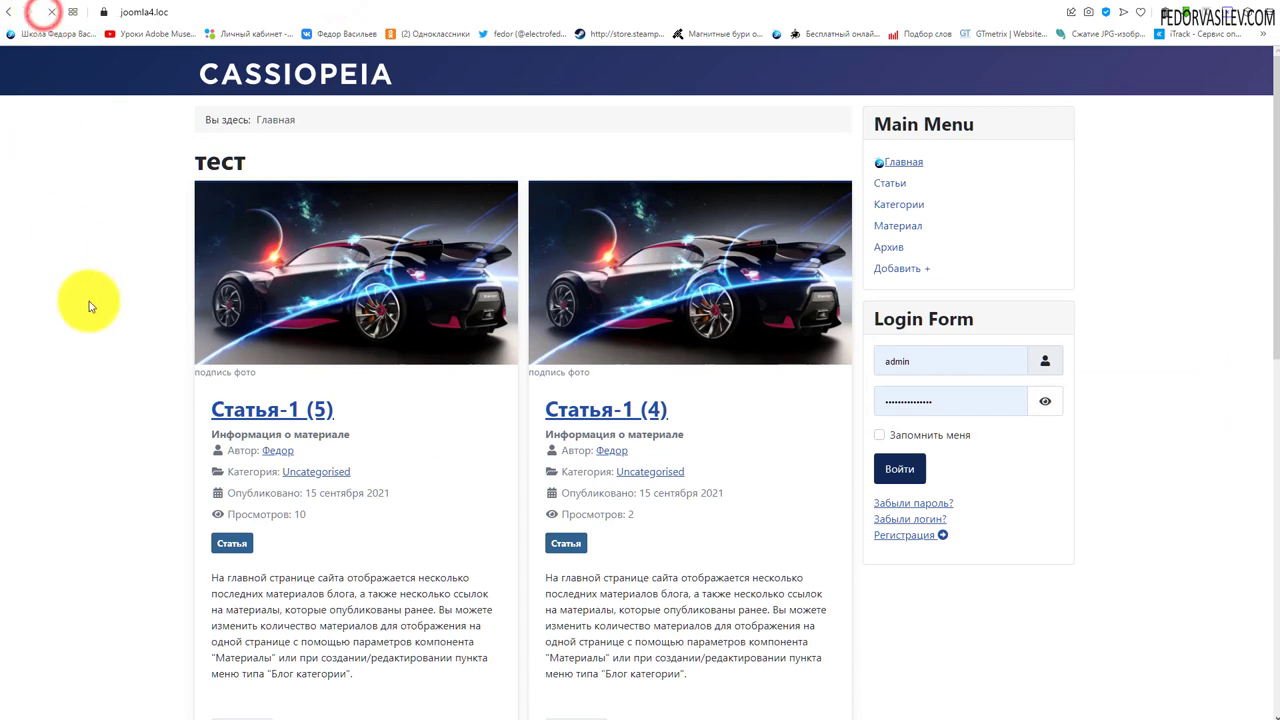
{"action": "left_click", "coordinate": [898, 291]}
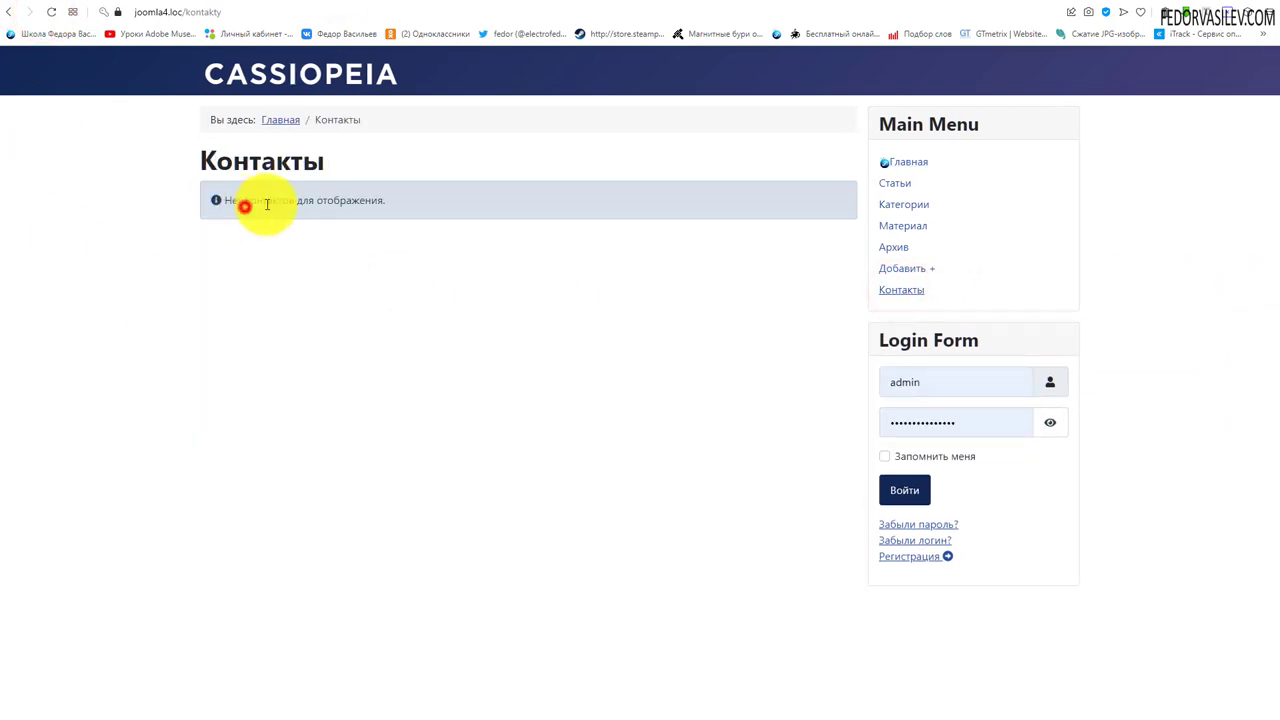
{"action": "left_click", "coordinate": [382, 291]}
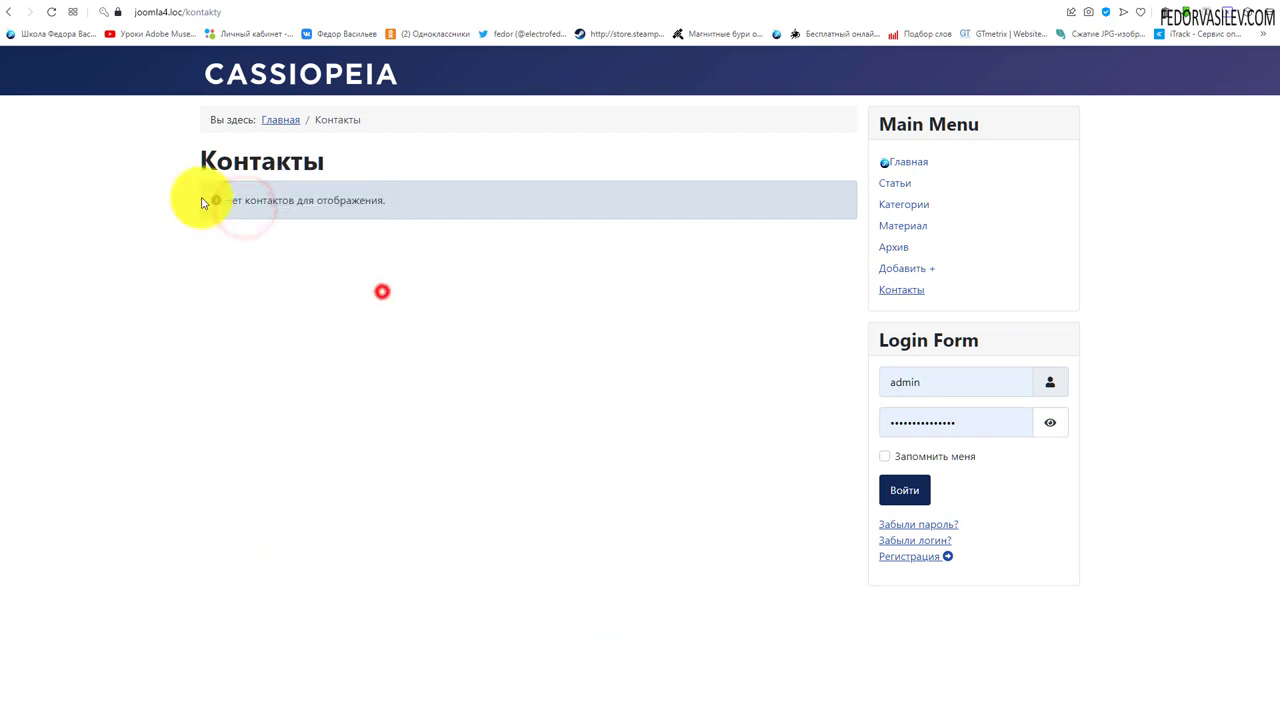
Close the Контакты menu item in the administrator and mark both contacts as featured in the Контакты component.
{"action": "left_click", "coordinate": [200, 3]}
{"action": "left_click", "coordinate": [361, 116]}
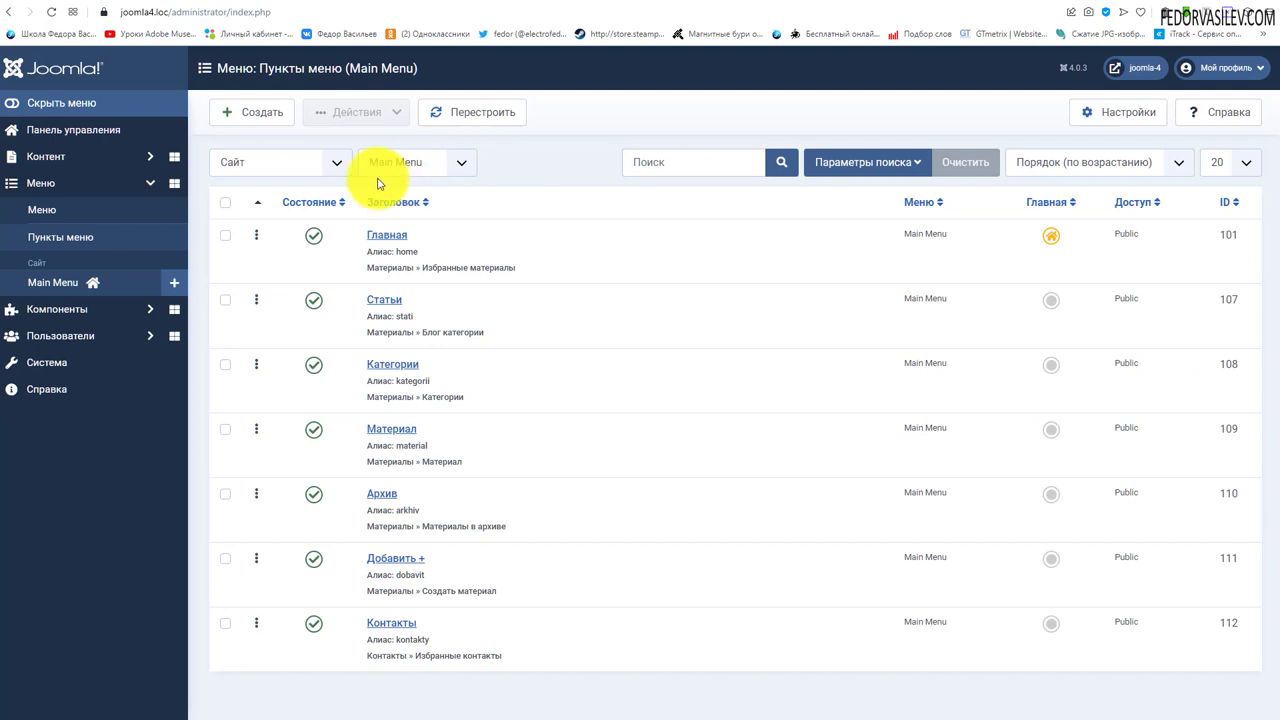
{"action": "left_click", "coordinate": [100, 311]}
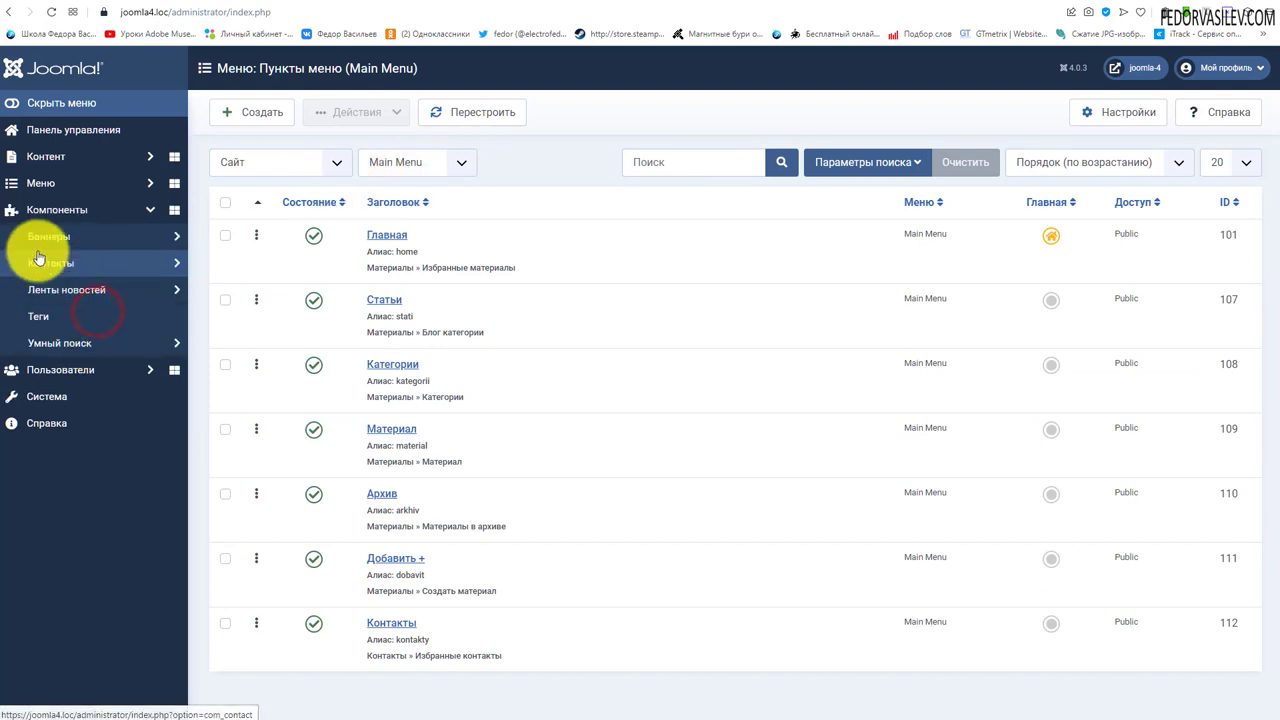
{"action": "left_click", "coordinate": [36, 265]}
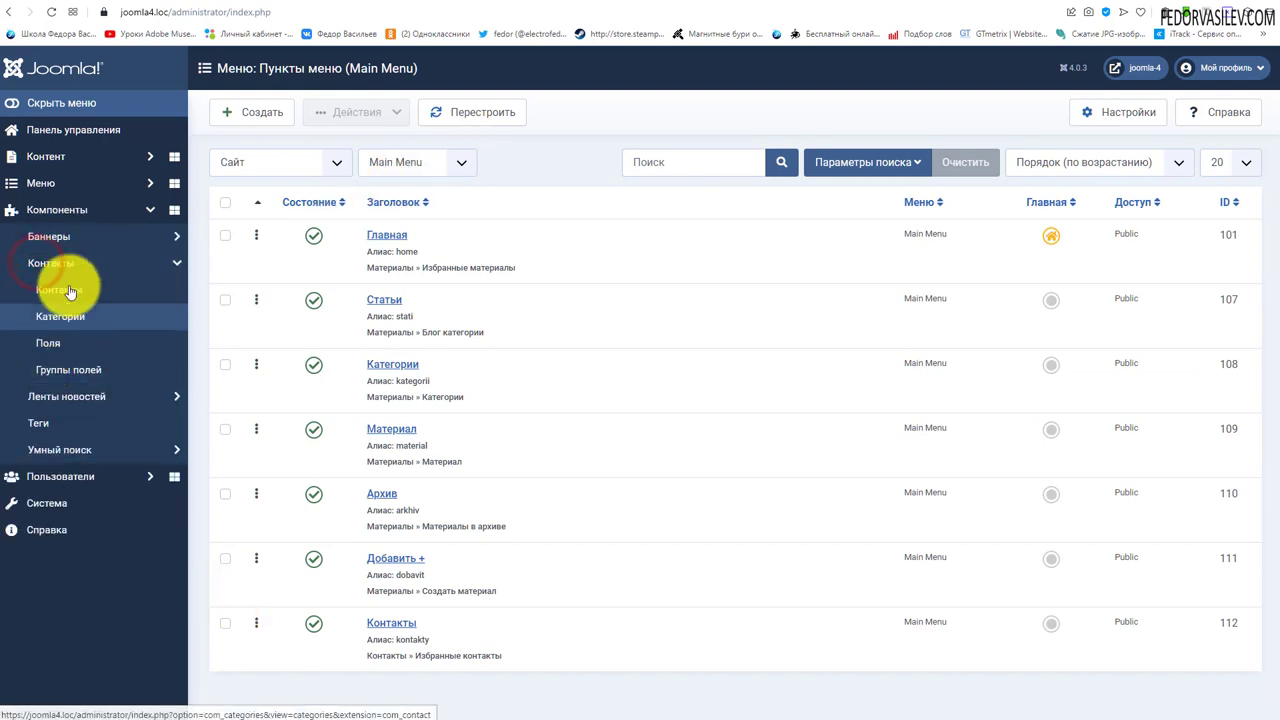
{"action": "left_click", "coordinate": [66, 287]}
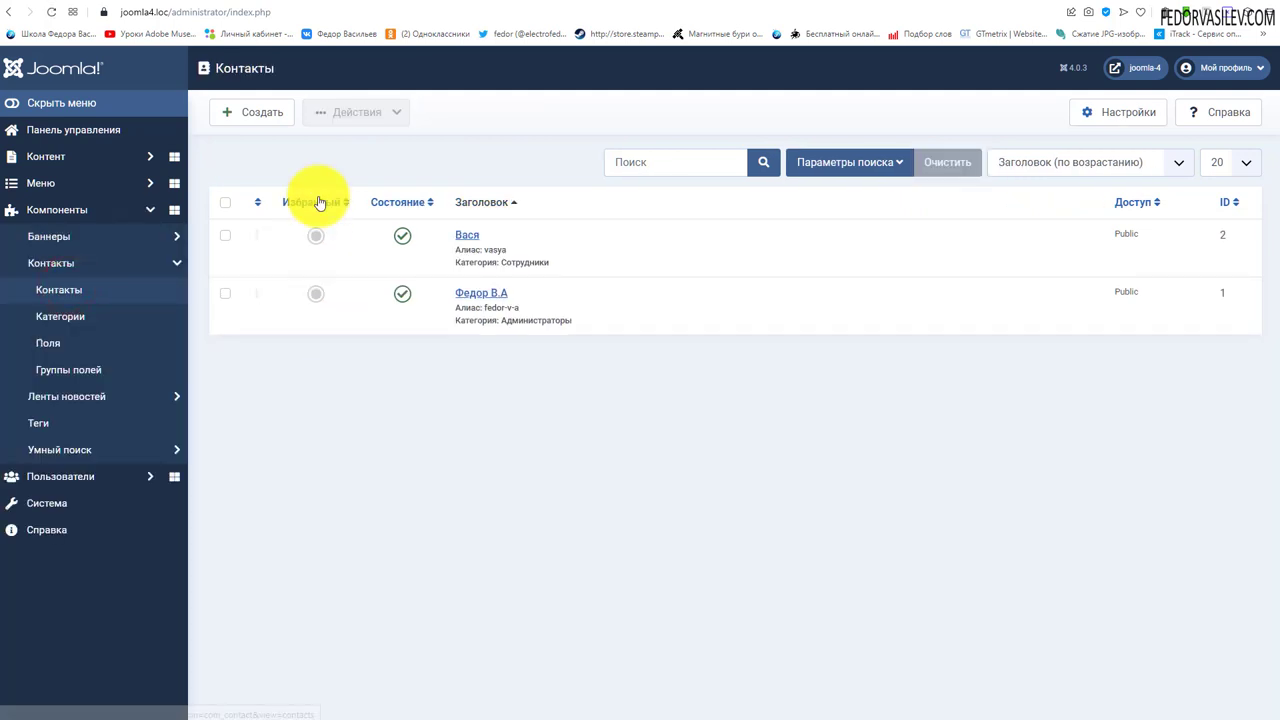
{"action": "mouse_move", "coordinate": [320, 167]}
{"action": "left_mouse_down"}
{"action": "mouse_move", "coordinate": [315, 345]}
{"action": "mouse_move", "coordinate": [318, 170]}
{"action": "left_mouse_up"}
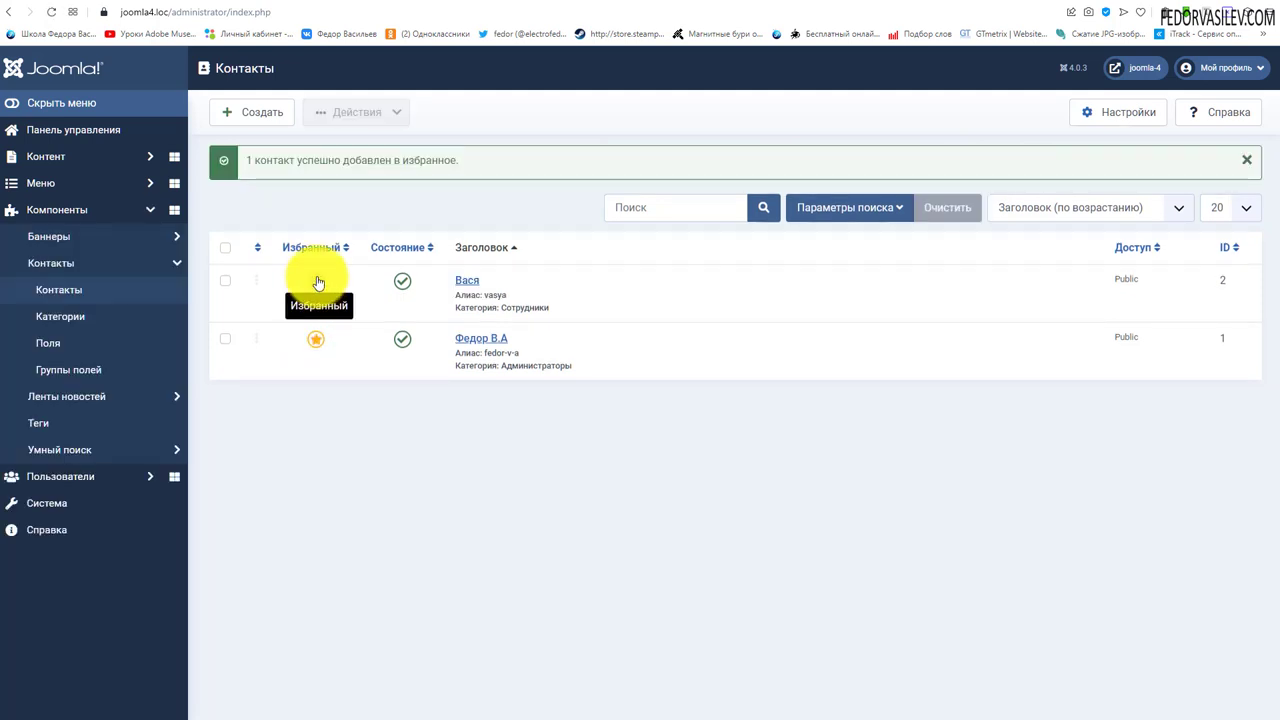
{"action": "left_click", "coordinate": [316, 278]}
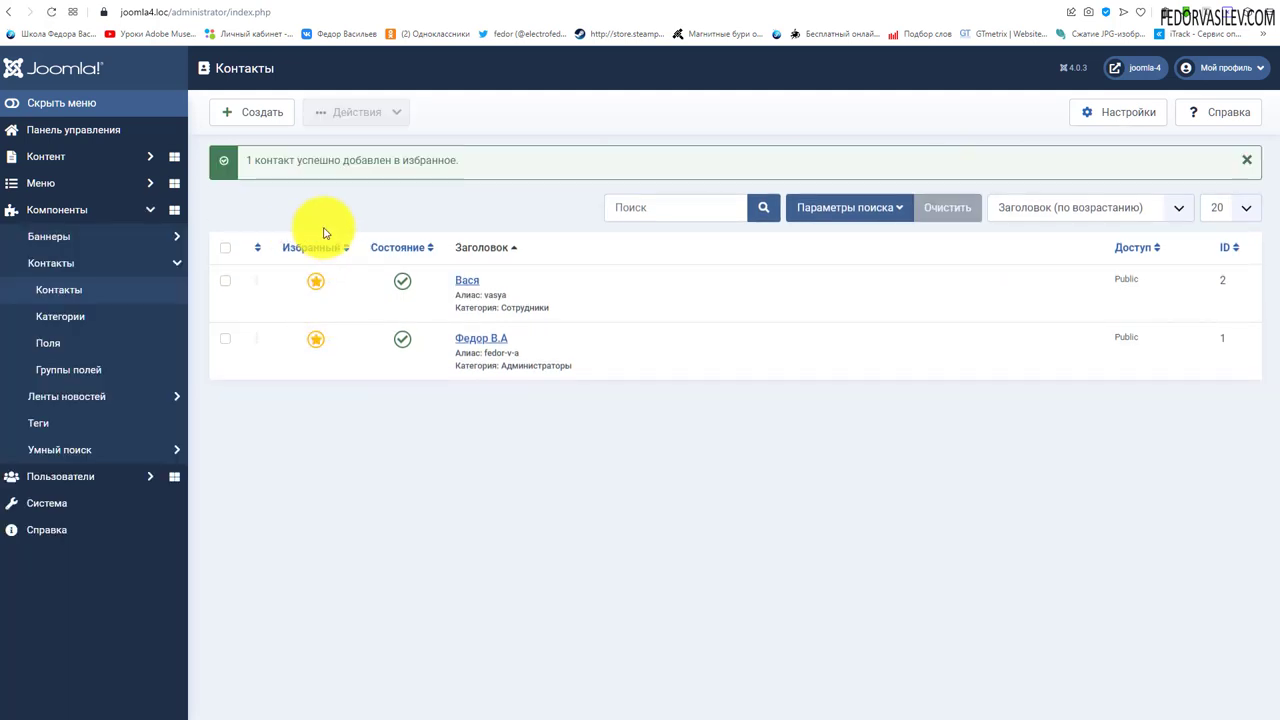
Check the Контакты page on the front end and examine the administrator contact's details, feedback form and additional information.
{"action": "left_click", "coordinate": [357, 3]}
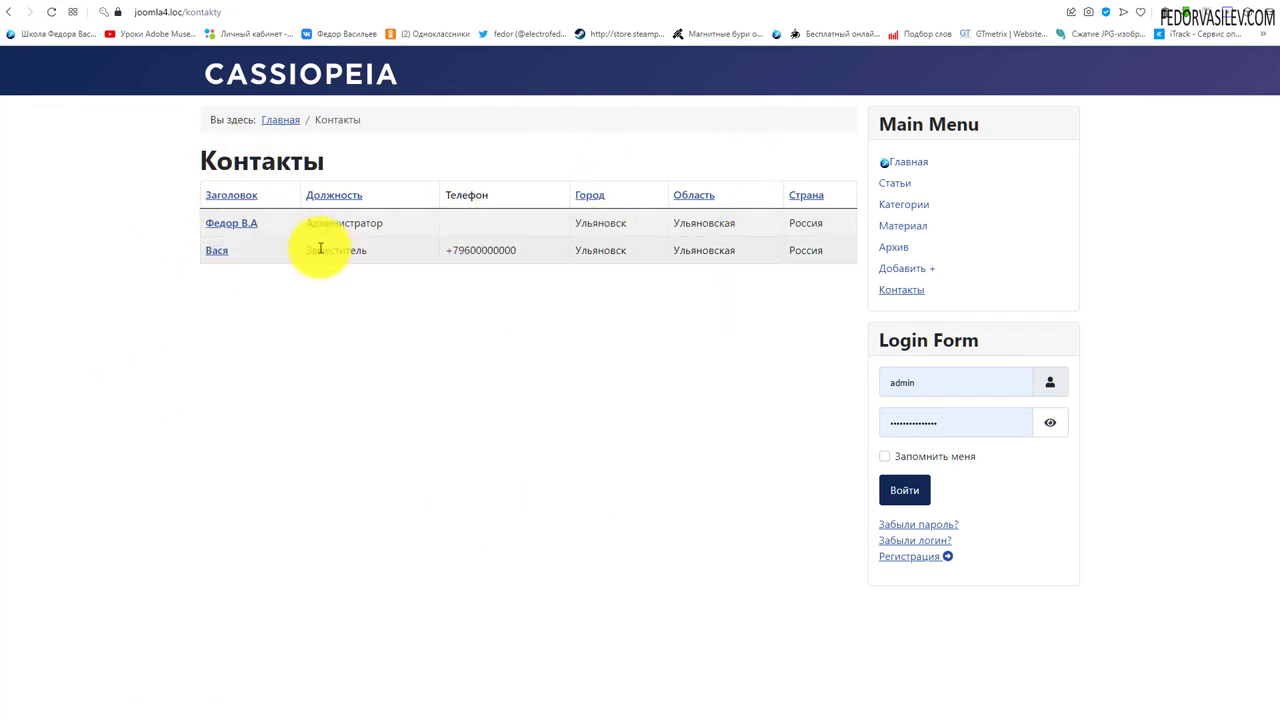
{"action": "left_click", "coordinate": [215, 223]}
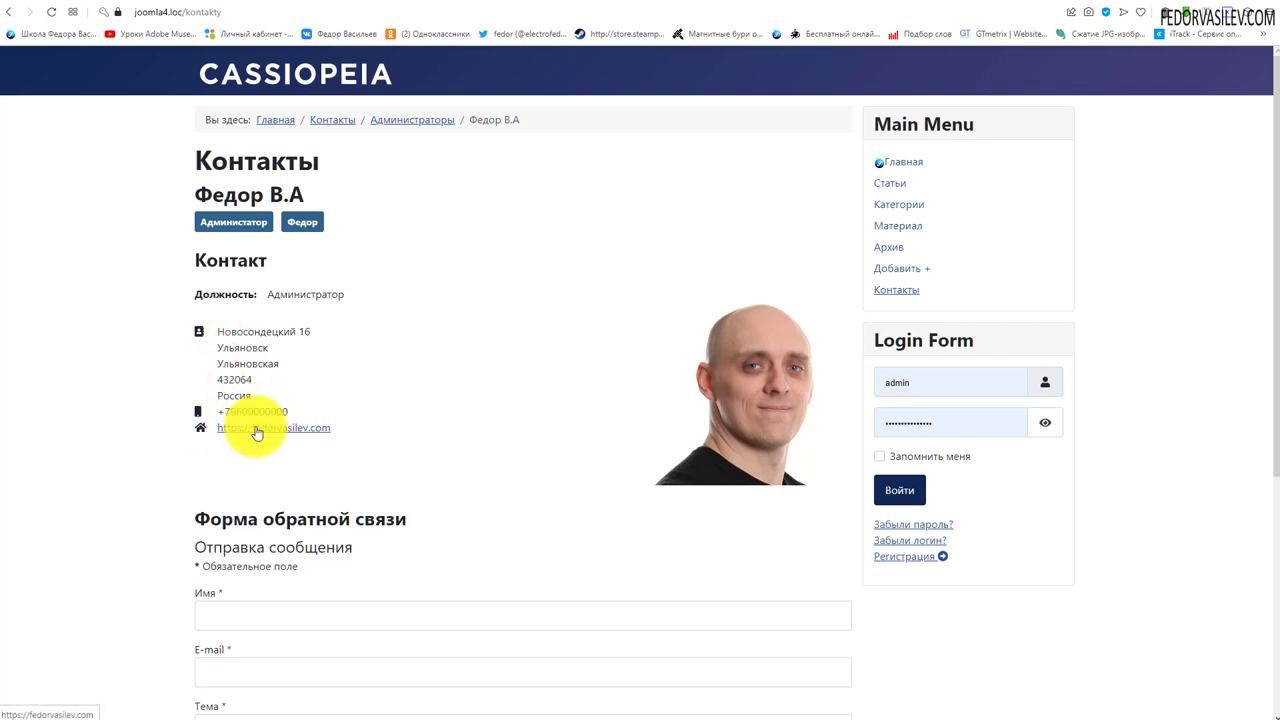
{"action": "scroll", "coordinate": [480, 331], "scroll_direction": "down", "scroll_amount": 3}
{"action": "scroll", "coordinate": [330, 320], "scroll_direction": "down", "scroll_amount": 1}
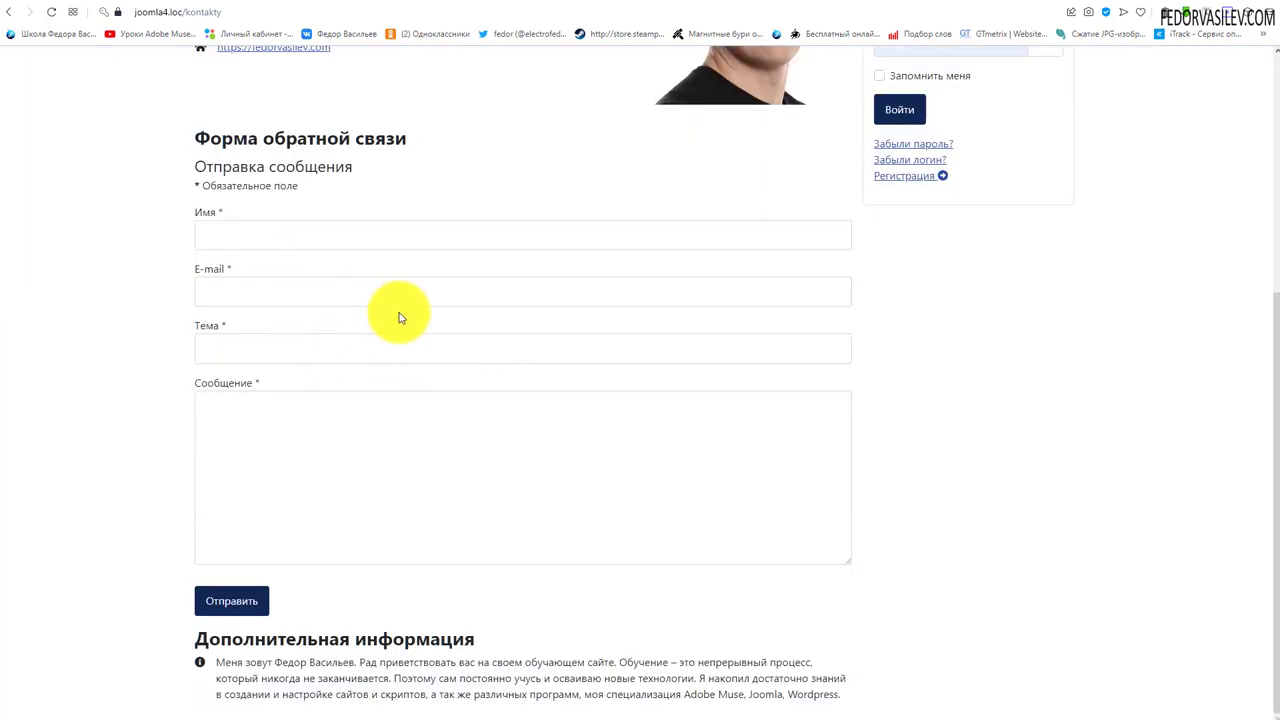
{"action": "scroll", "coordinate": [400, 312], "scroll_direction": "up", "scroll_amount": 1}
{"action": "scroll", "coordinate": [536, 290], "scroll_direction": "down", "scroll_amount": 1}
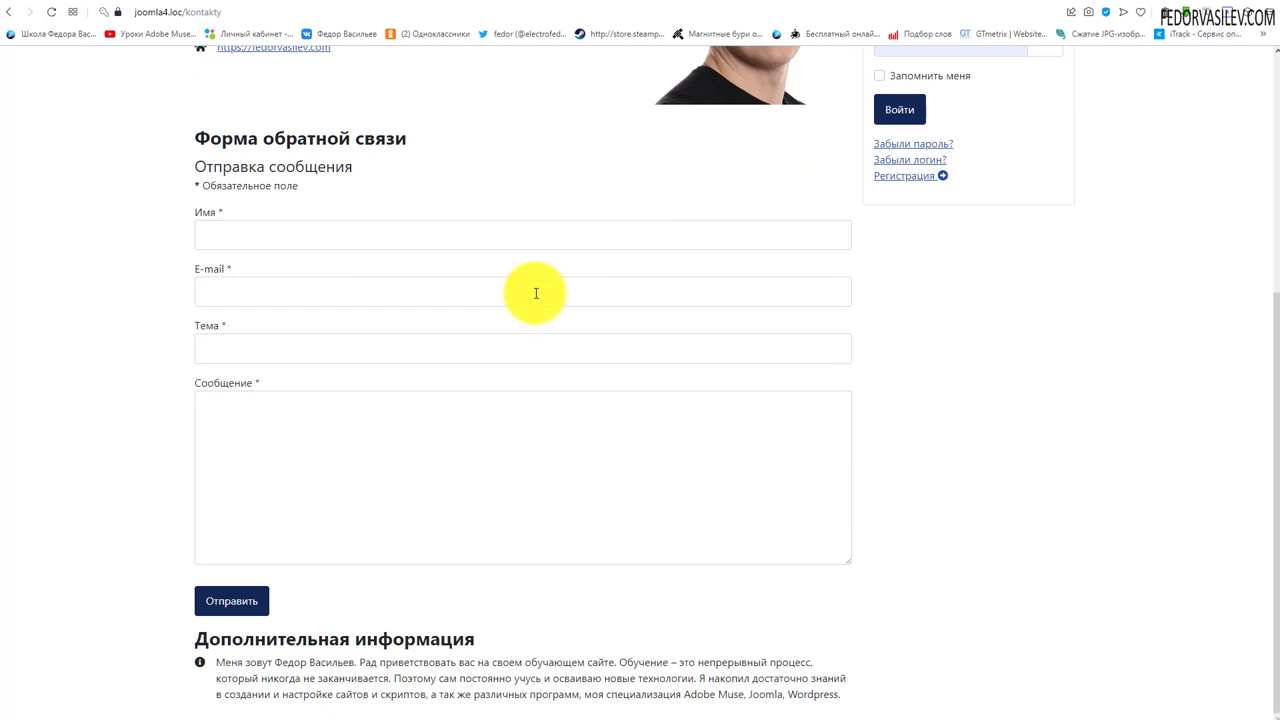
{"action": "left_click_drag", "start_coordinate": [469, 691], "coordinate": [337, 634]}
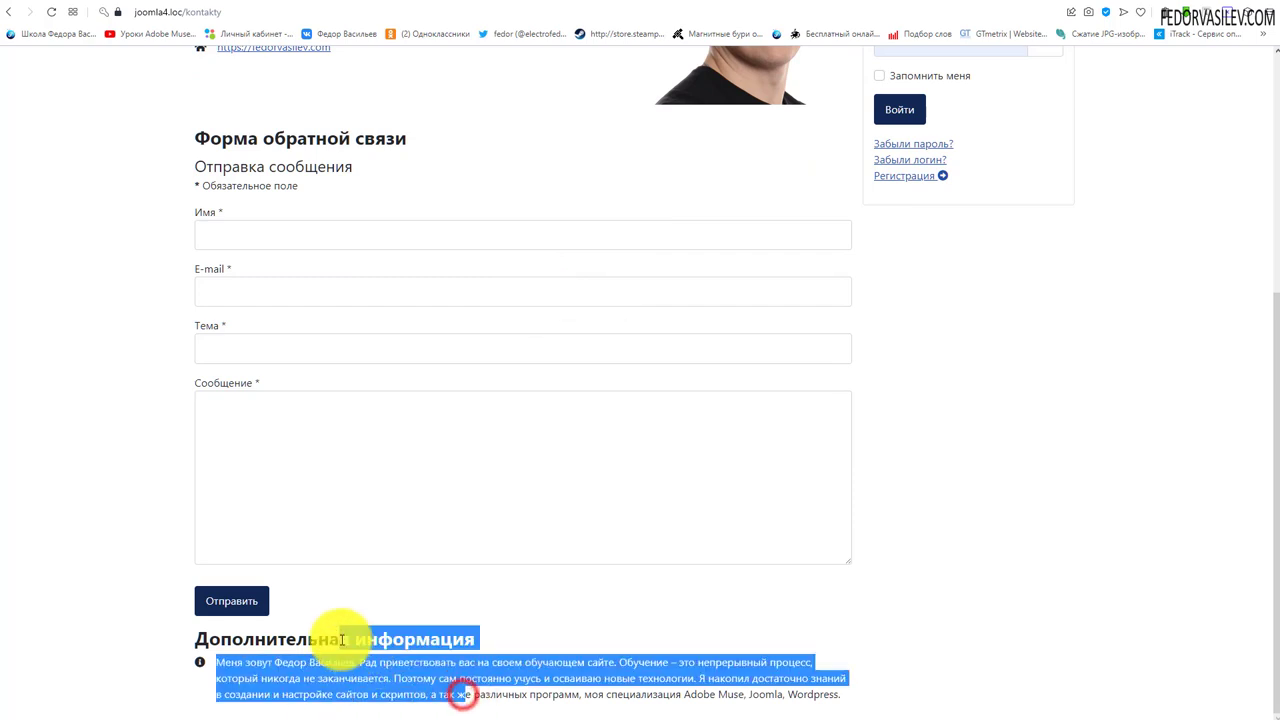
Examine the administrator contact's additional information, the feedback form fields and the mobile phone number on the contact page.
{"action": "left_click", "coordinate": [633, 627]}
{"action": "left_click_drag", "start_coordinate": [257, 660], "coordinate": [386, 691]}
{"action": "left_click", "coordinate": [525, 693]}
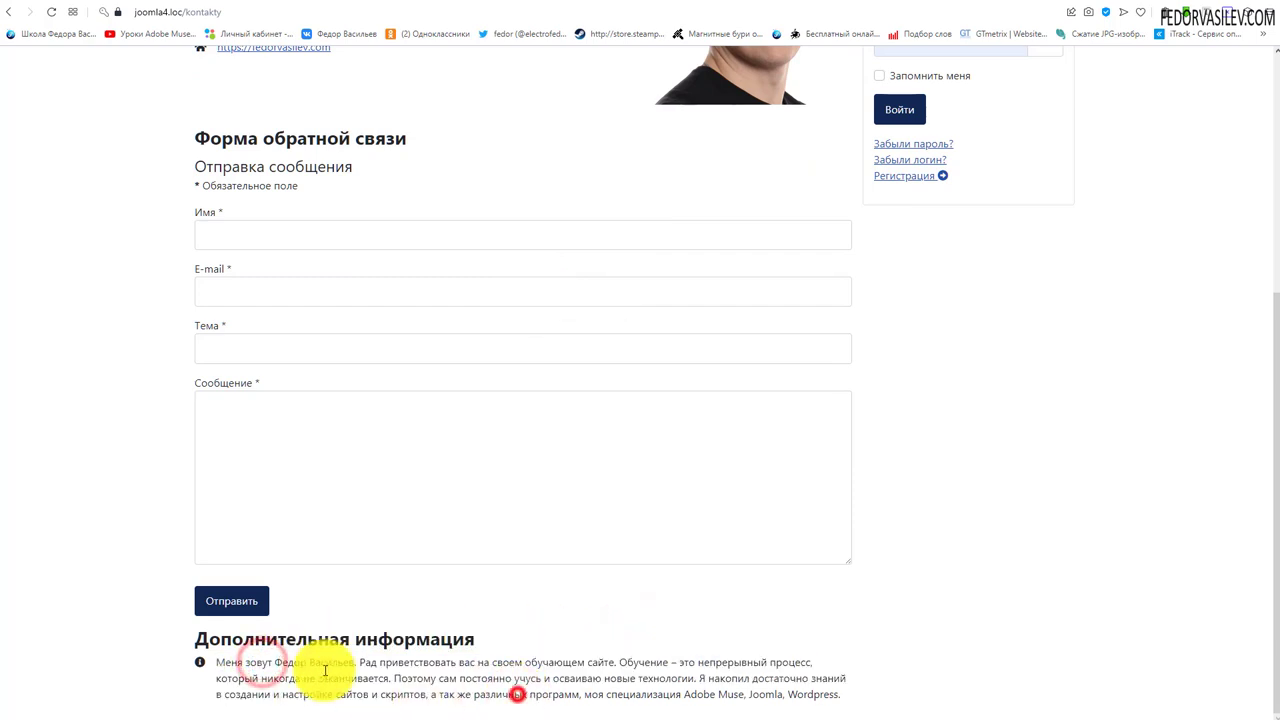
{"action": "scroll", "coordinate": [576, 662], "scroll_direction": "up", "scroll_amount": 1}
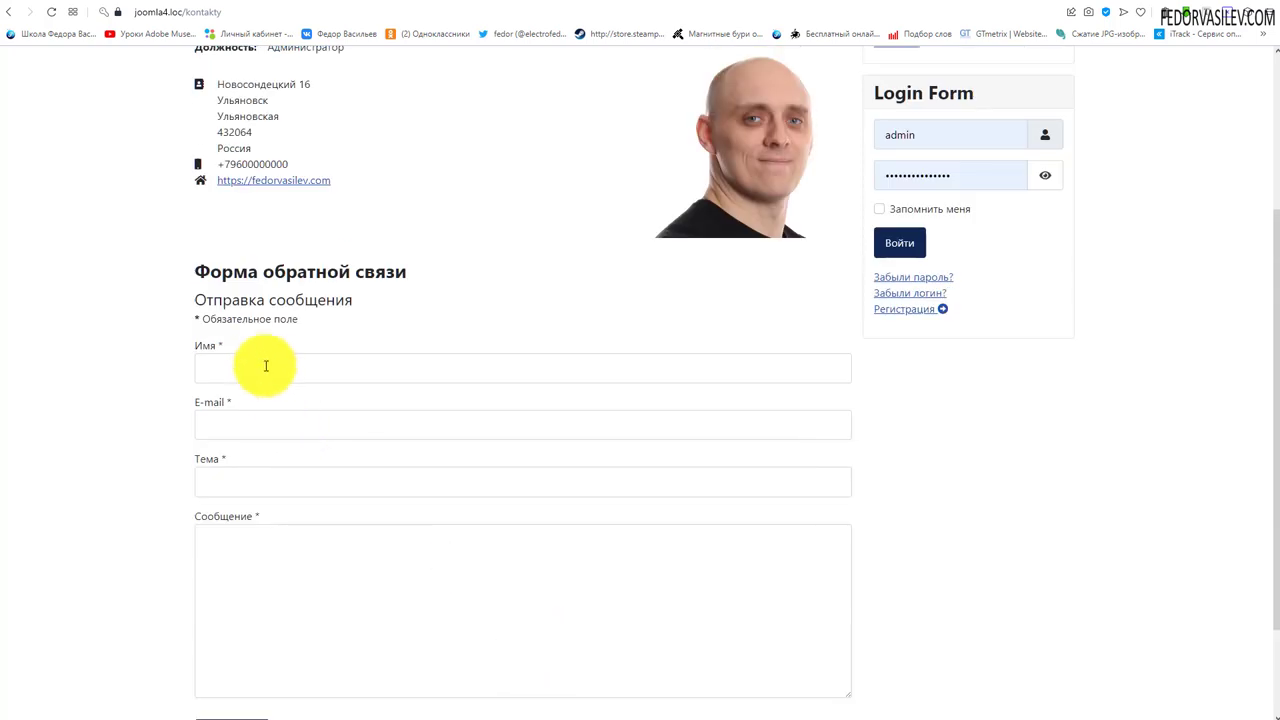
{"action": "scroll", "coordinate": [273, 374], "scroll_direction": "down", "scroll_amount": 1}
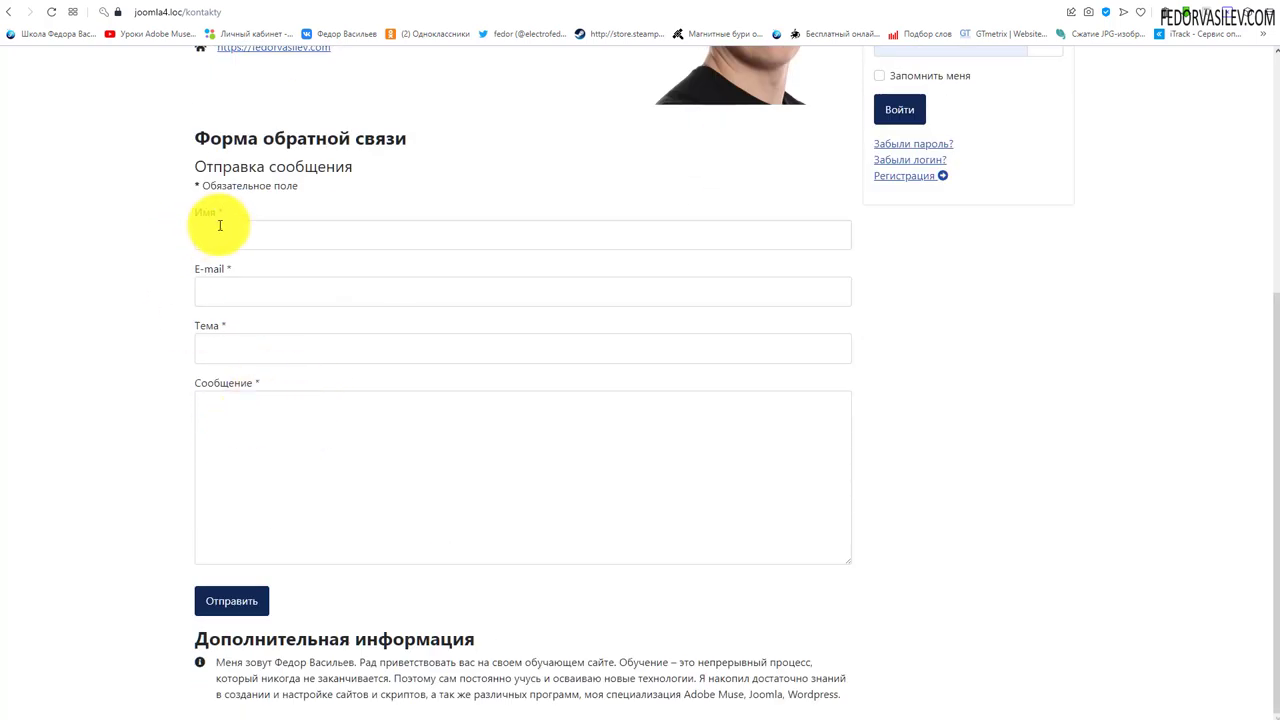
{"action": "left_click", "coordinate": [268, 426]}
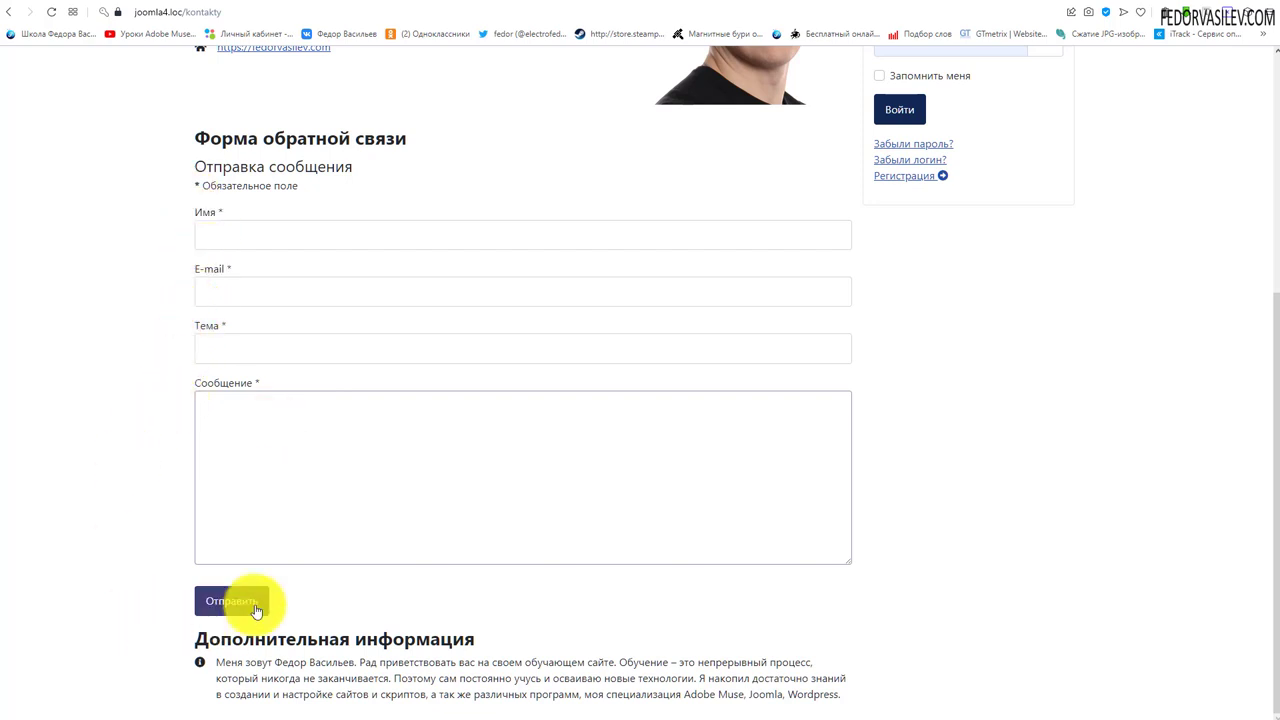
{"action": "scroll", "coordinate": [263, 523], "scroll_direction": "up", "scroll_amount": 3}
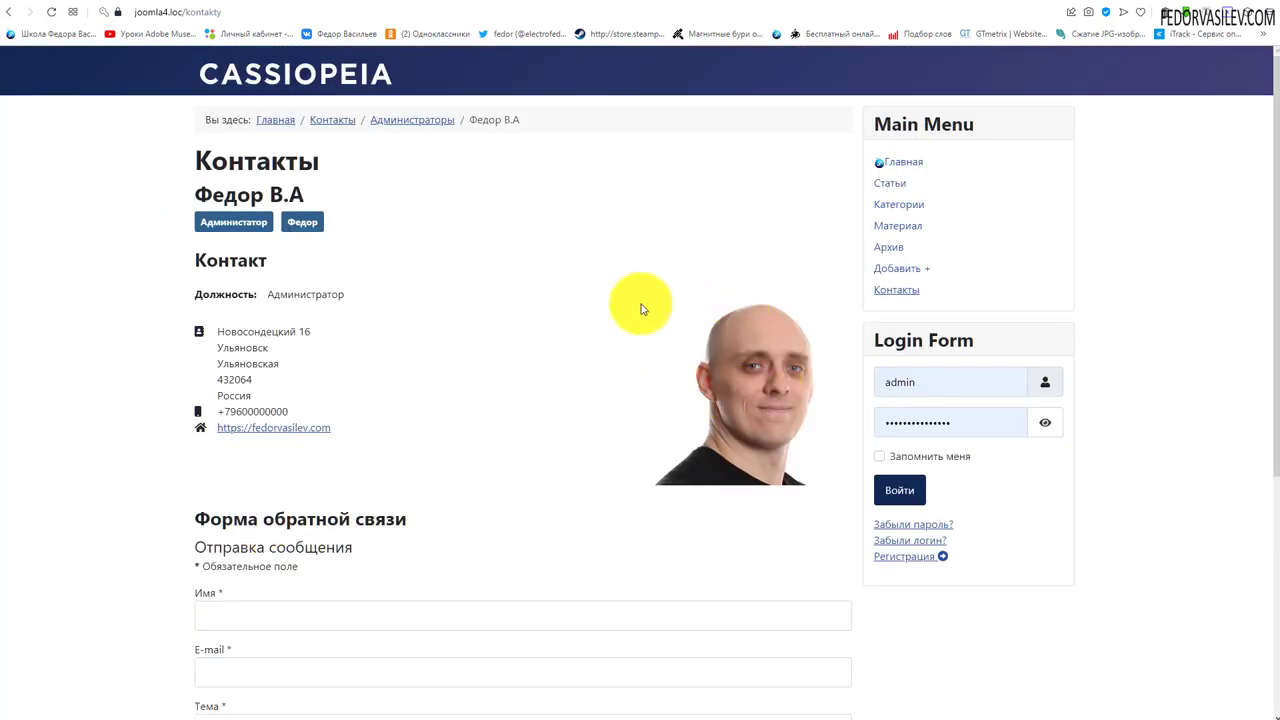
{"action": "left_click_drag", "start_coordinate": [220, 412], "coordinate": [217, 412]}
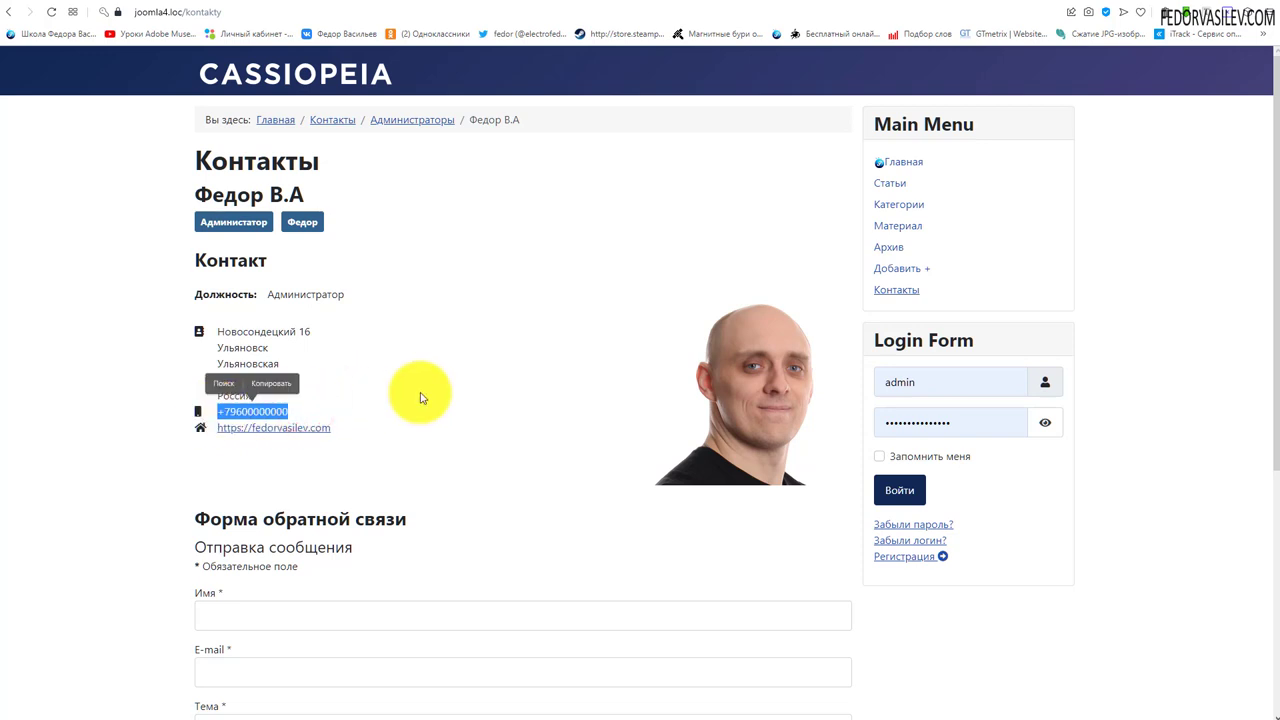
{"action": "left_click", "coordinate": [329, 412]}
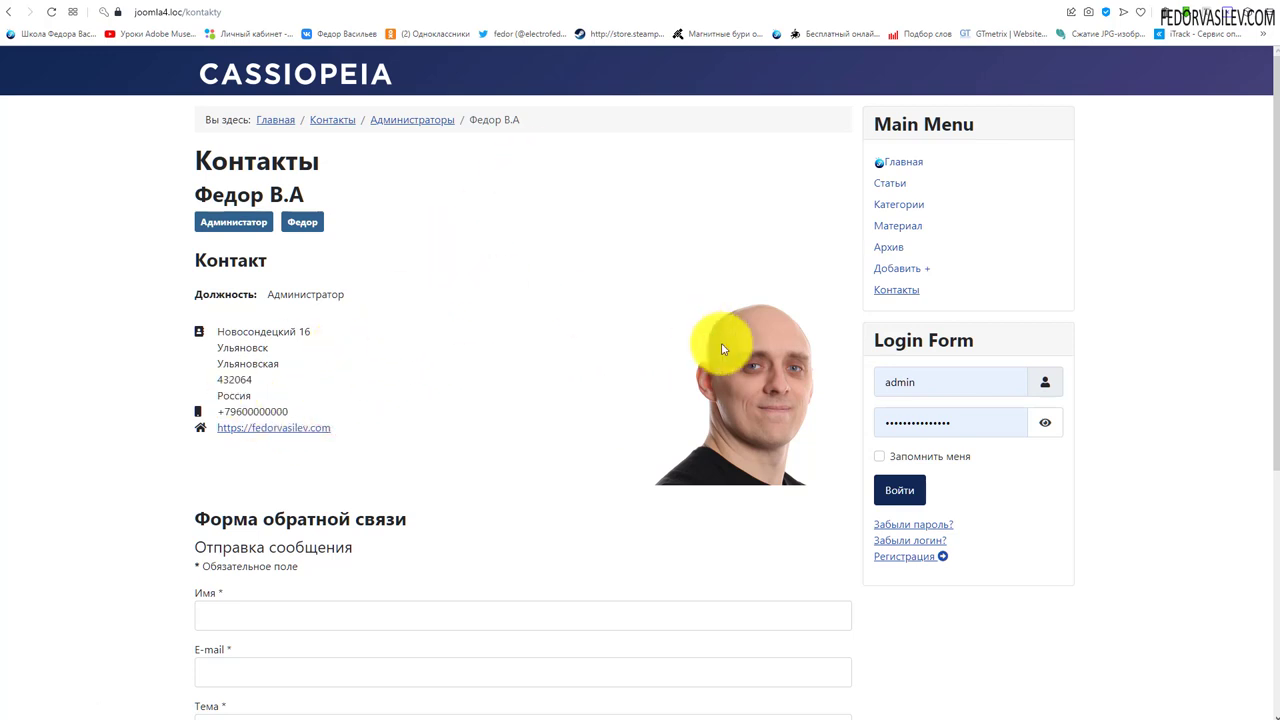
Return to the front-end contacts list, view the Заместитель contact's page, and go back to the list.
{"action": "key", "text": "alt+Left"}
{"action": "left_click", "coordinate": [364, 310]}
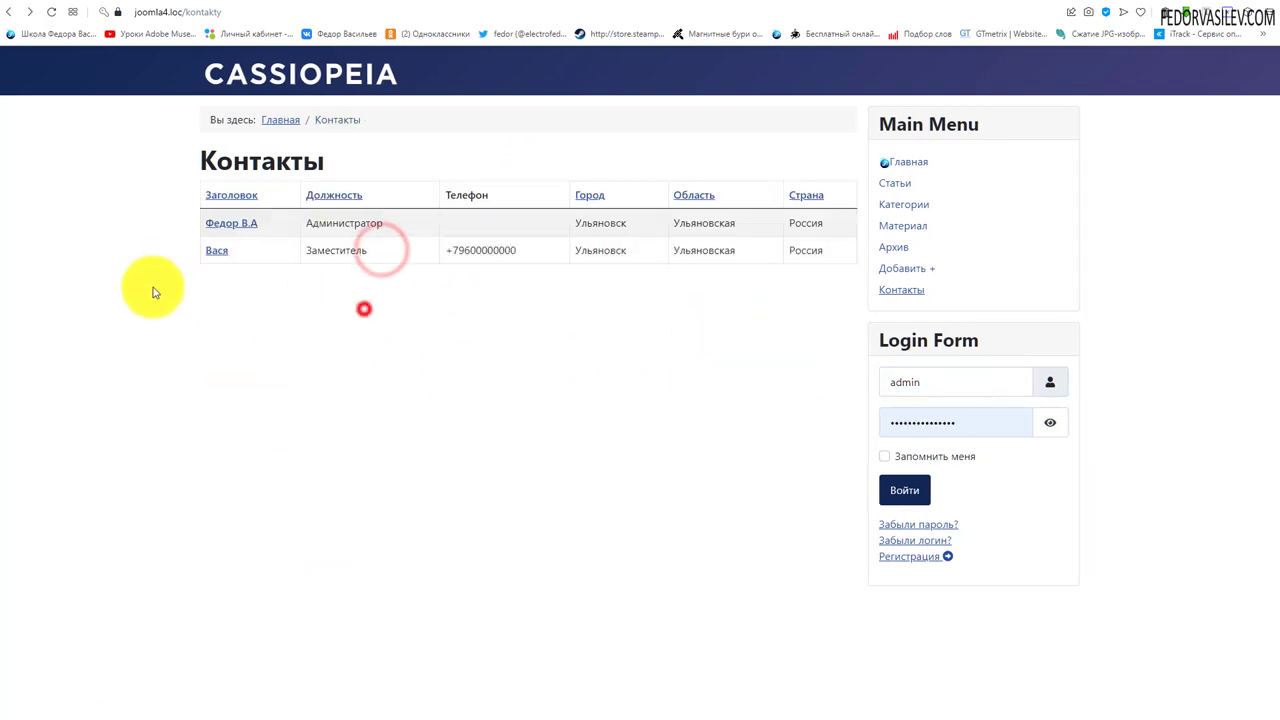
{"action": "left_click", "coordinate": [211, 250]}
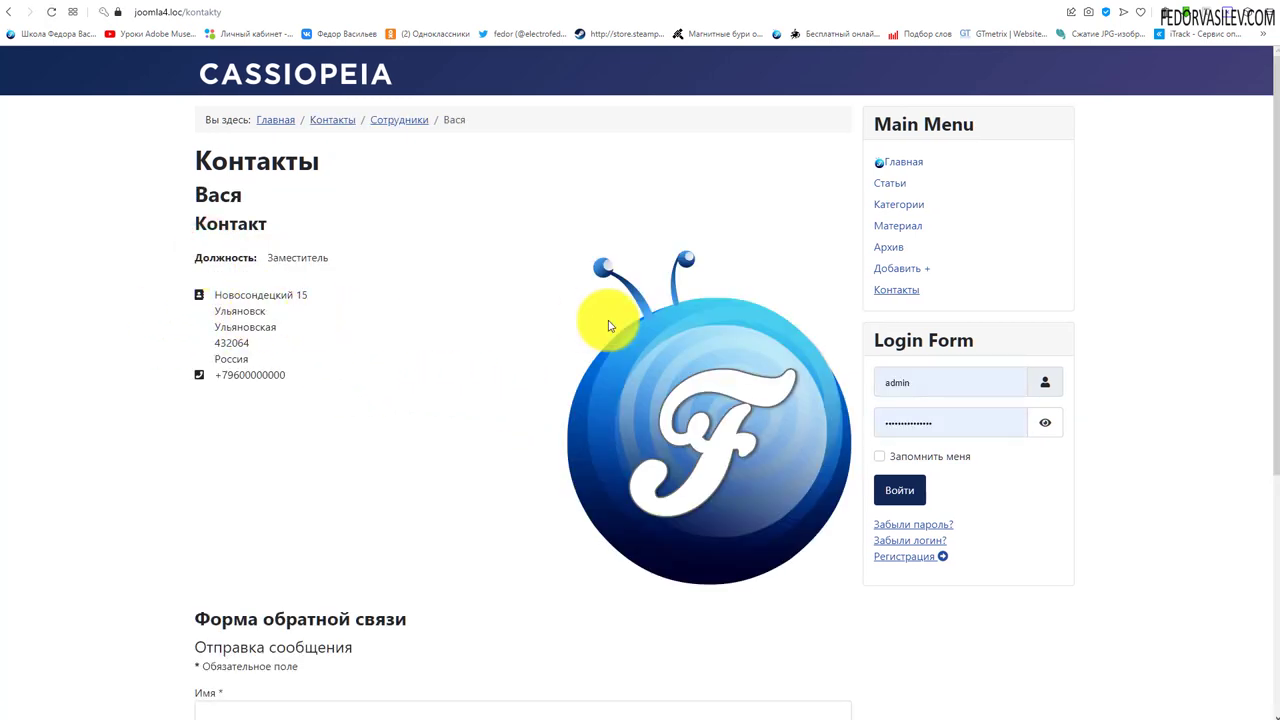
{"action": "scroll", "coordinate": [591, 380], "scroll_direction": "down", "scroll_amount": 4}
{"action": "scroll", "coordinate": [357, 266], "scroll_direction": "up", "scroll_amount": 4}
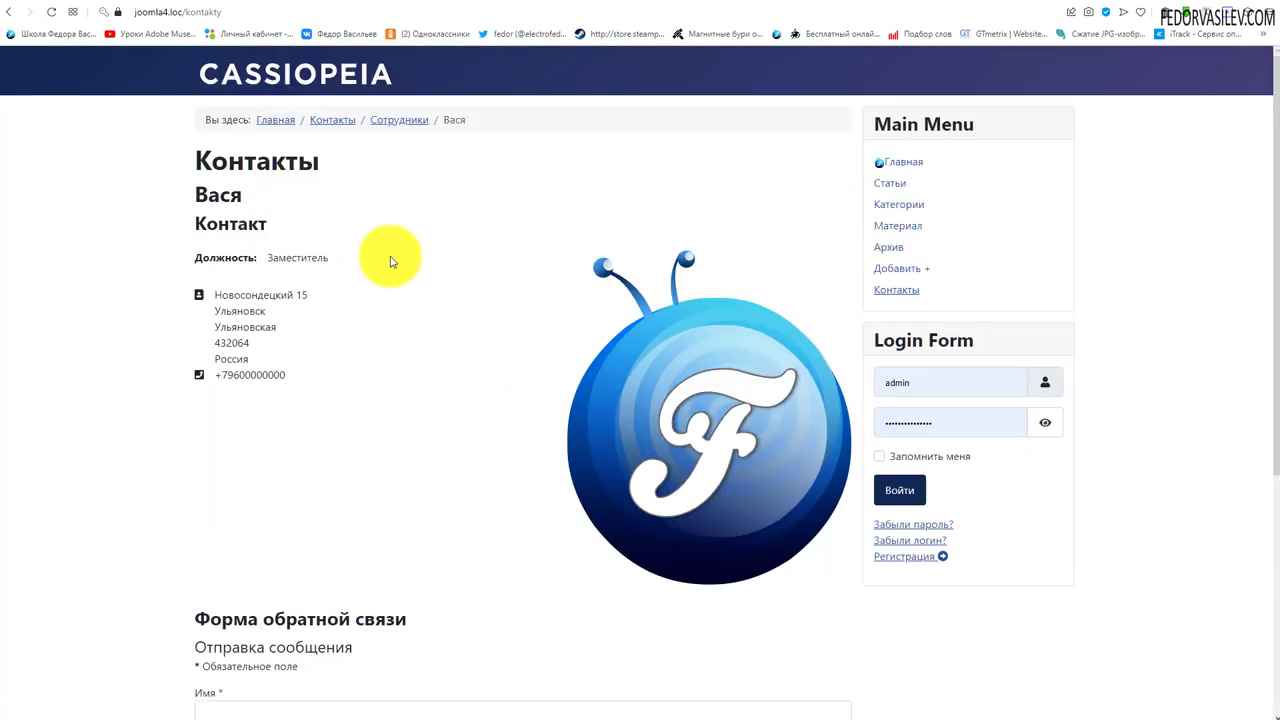
{"action": "left_click", "coordinate": [8, 18]}
{"action": "left_click", "coordinate": [8, 18]}
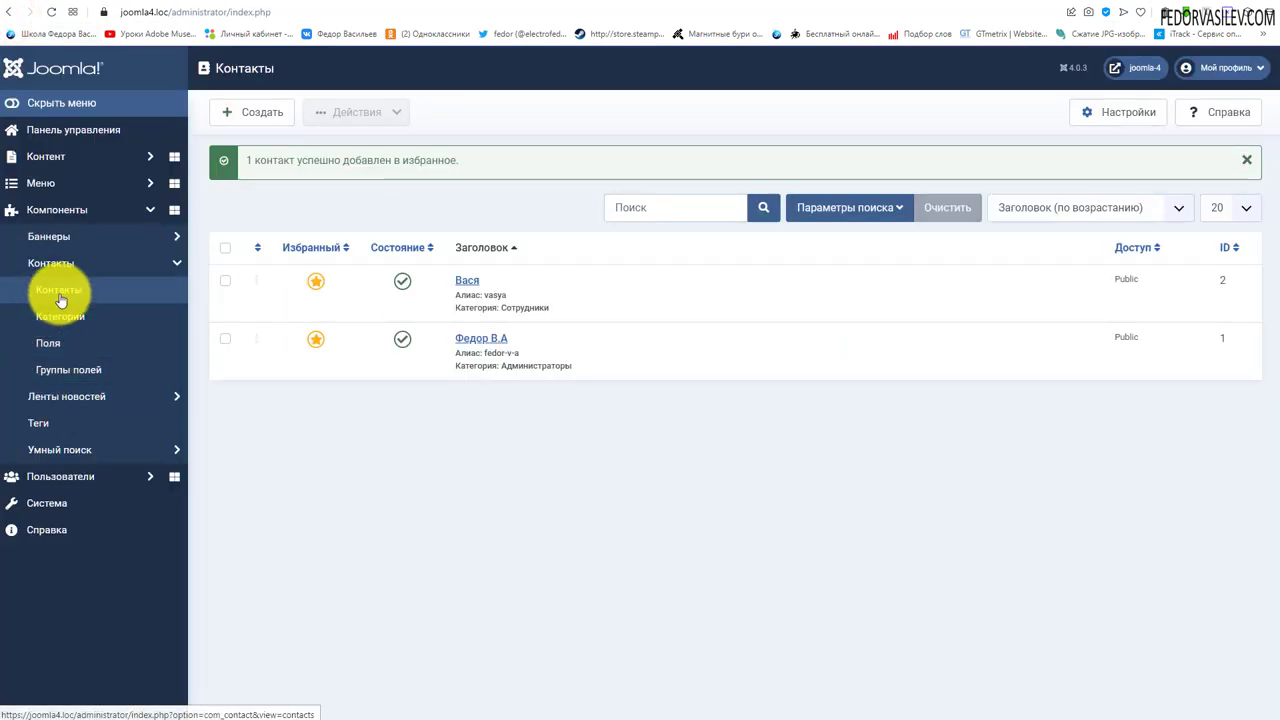
Open the Контакты item of the Main Menu in the administrator and change its menu item type to Категории under Контакты.
{"action": "left_click", "coordinate": [143, 186]}
{"action": "left_click", "coordinate": [55, 288]}
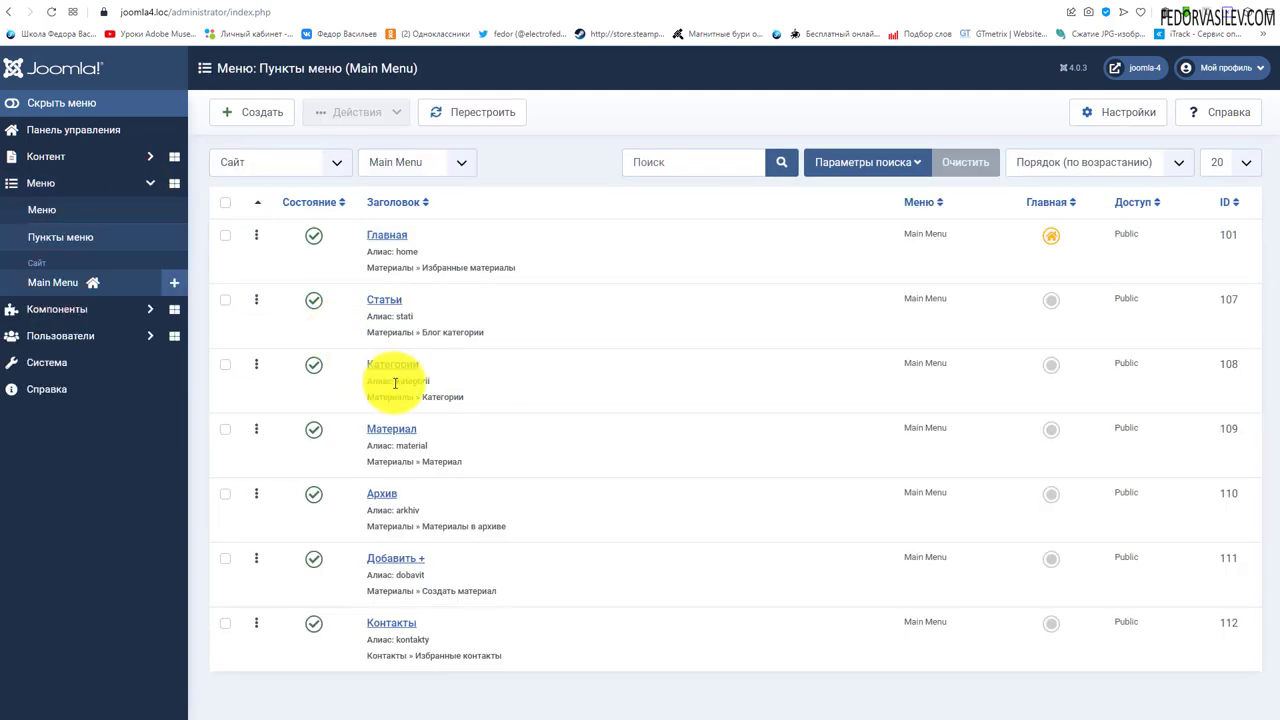
{"action": "left_click", "coordinate": [388, 618]}
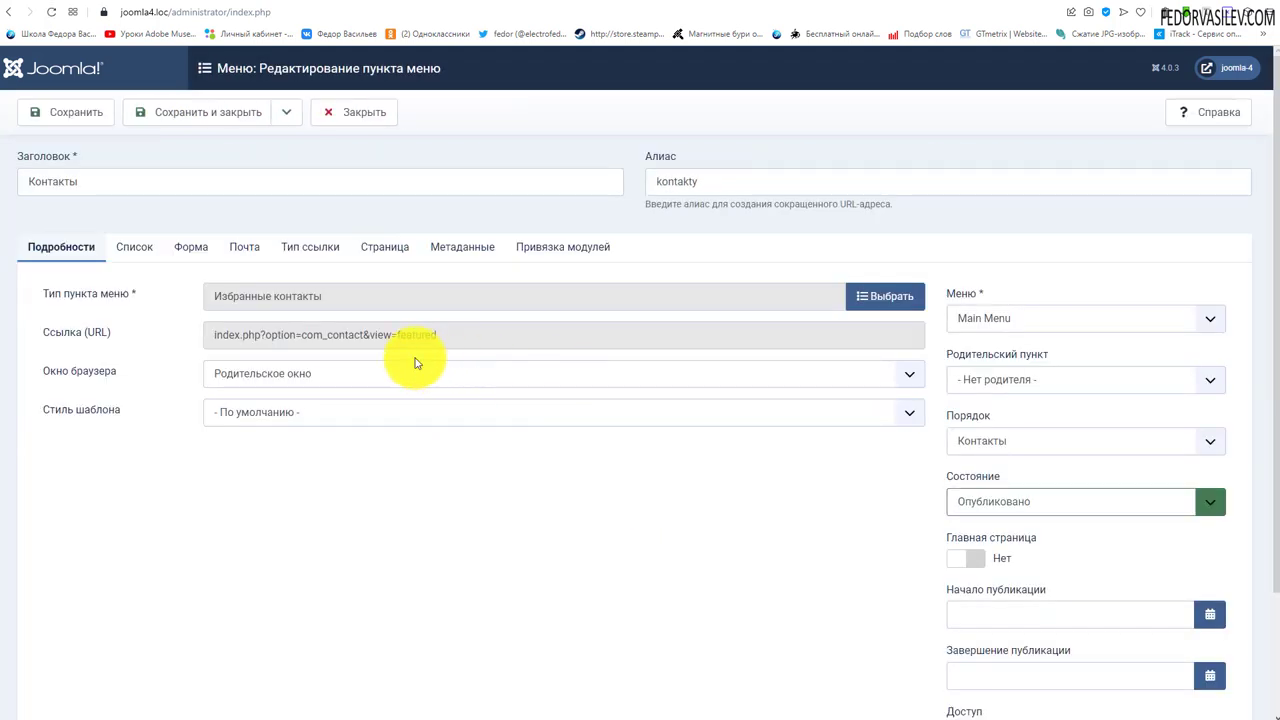
{"action": "left_click", "coordinate": [898, 298]}
{"action": "left_click", "coordinate": [172, 127]}
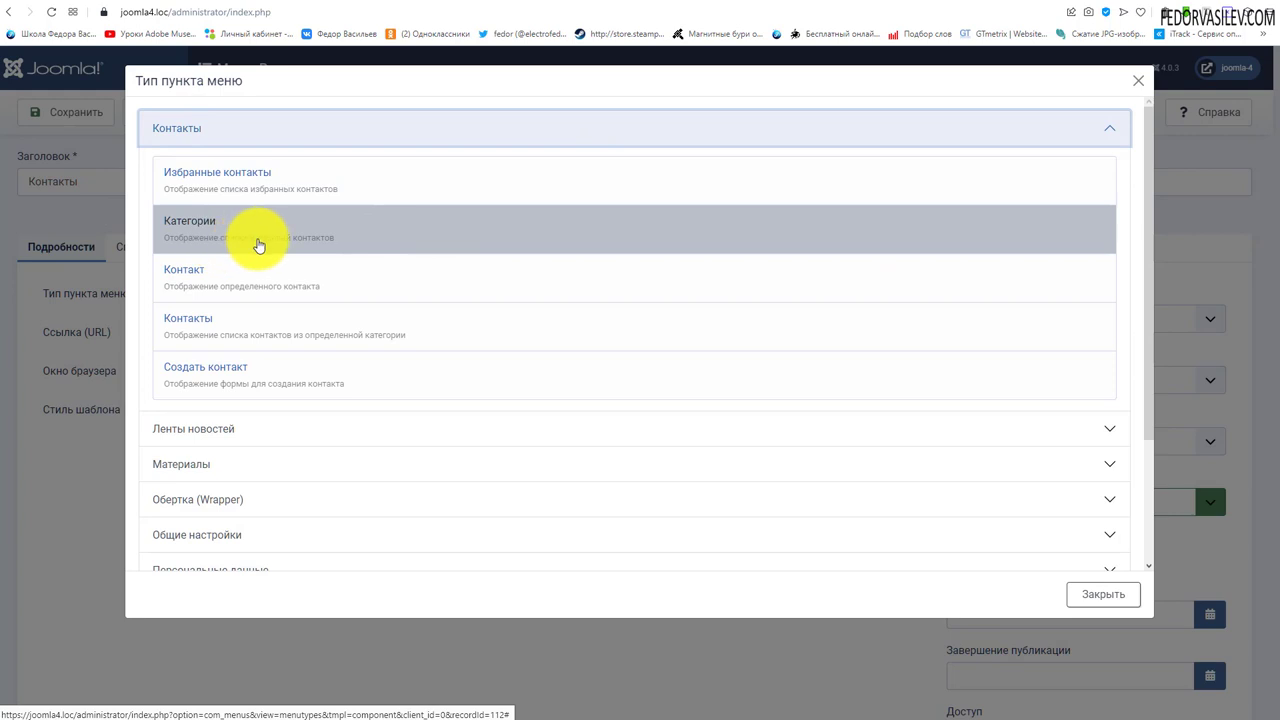
{"action": "left_click", "coordinate": [172, 220]}
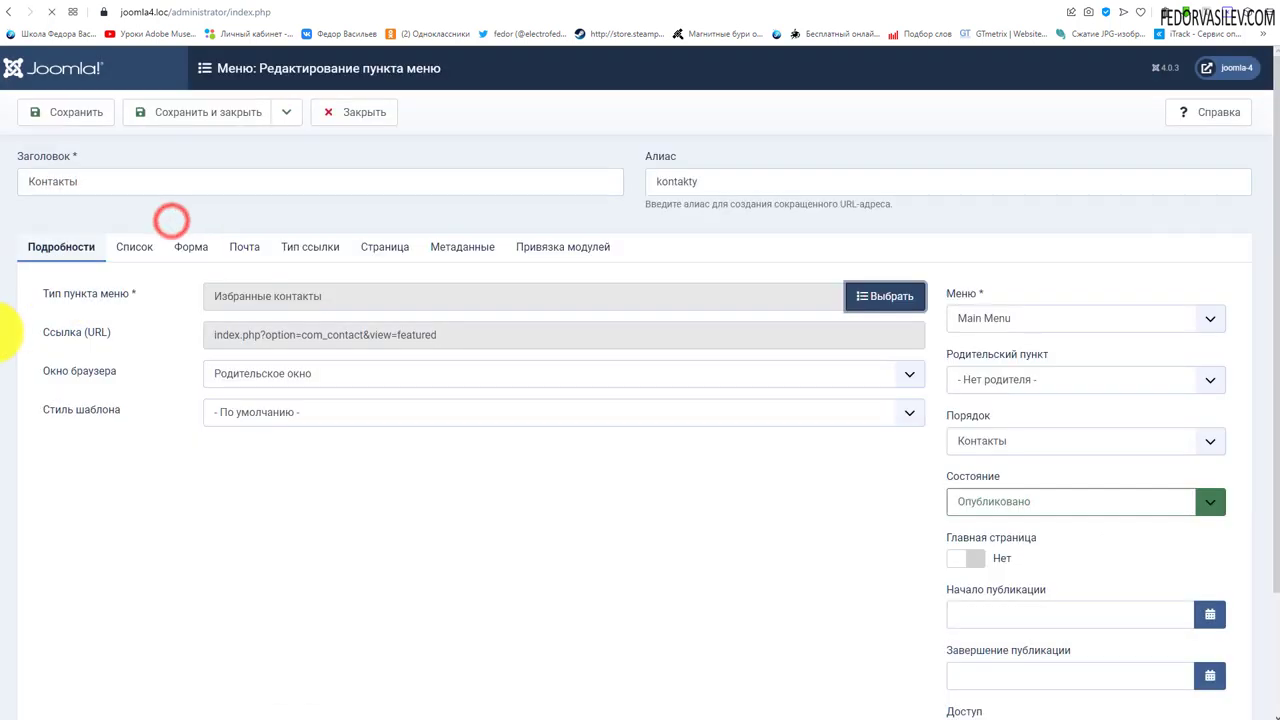
Set the Контакты menu item's top-level category to Корень.
{"action": "left_click", "coordinate": [245, 335]}
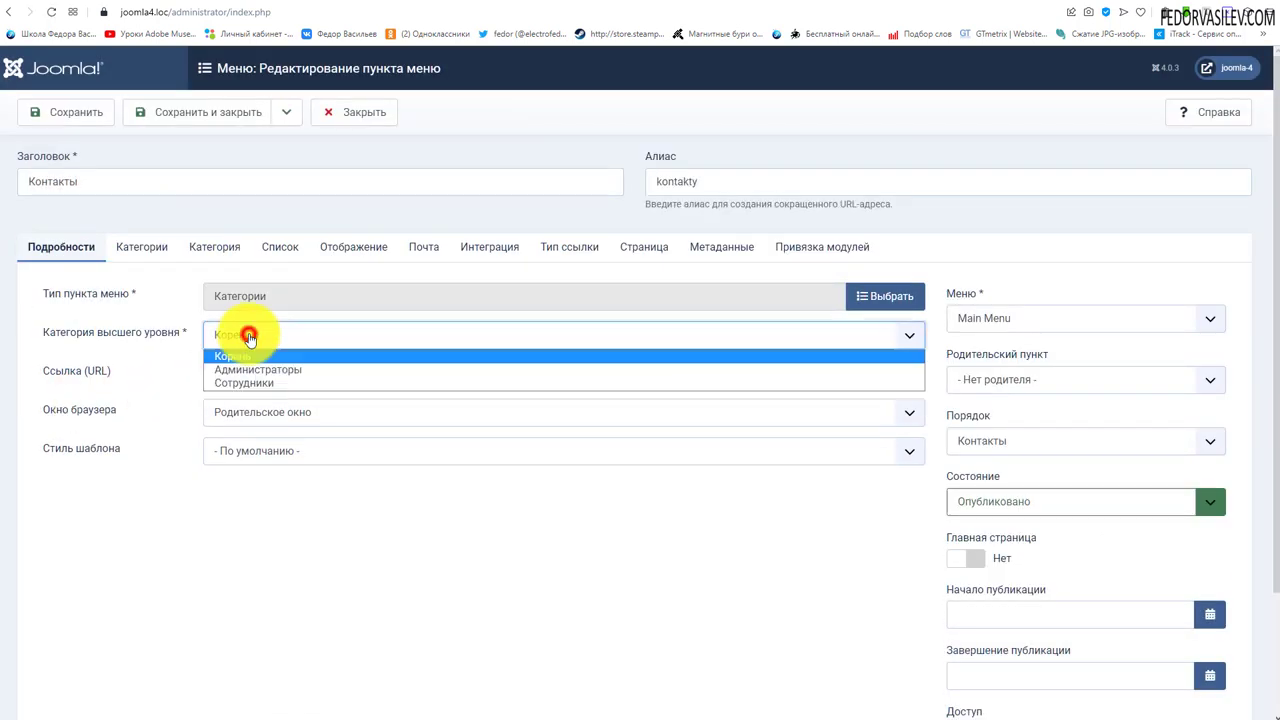
{"action": "left_click", "coordinate": [122, 342]}
{"action": "left_click", "coordinate": [122, 345]}
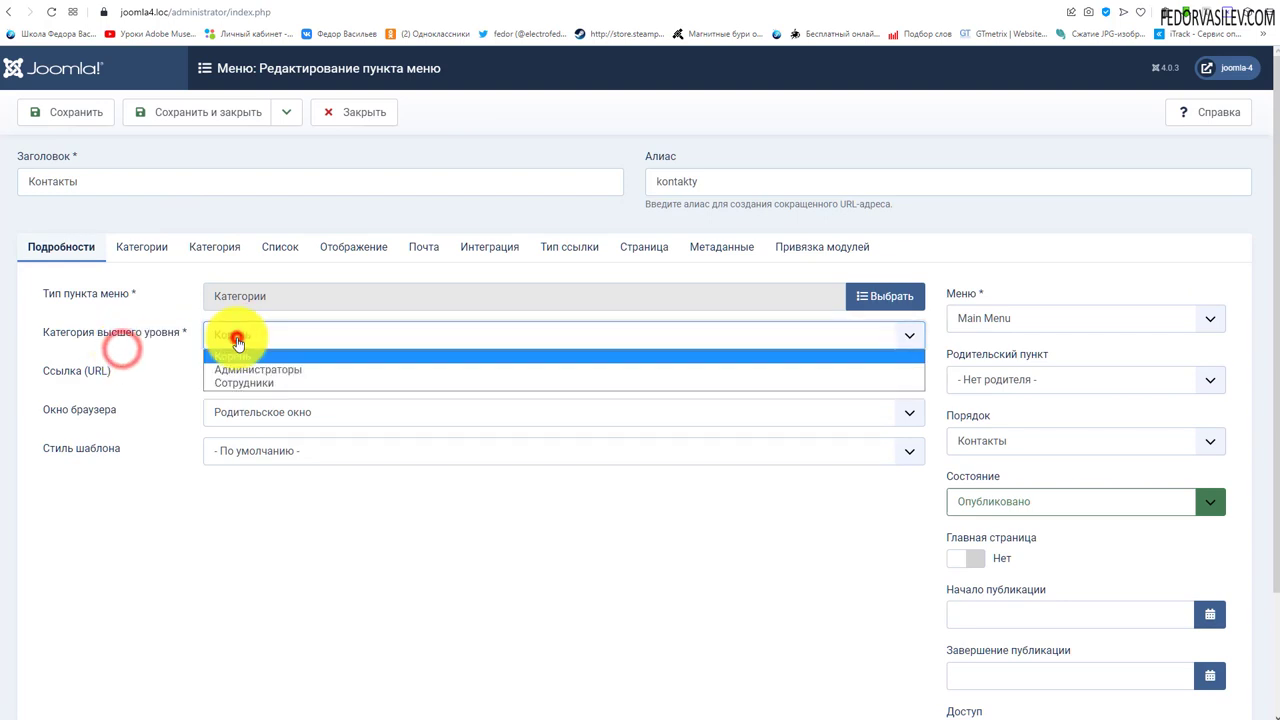
{"action": "left_click", "coordinate": [166, 334]}
{"action": "left_click", "coordinate": [281, 335]}
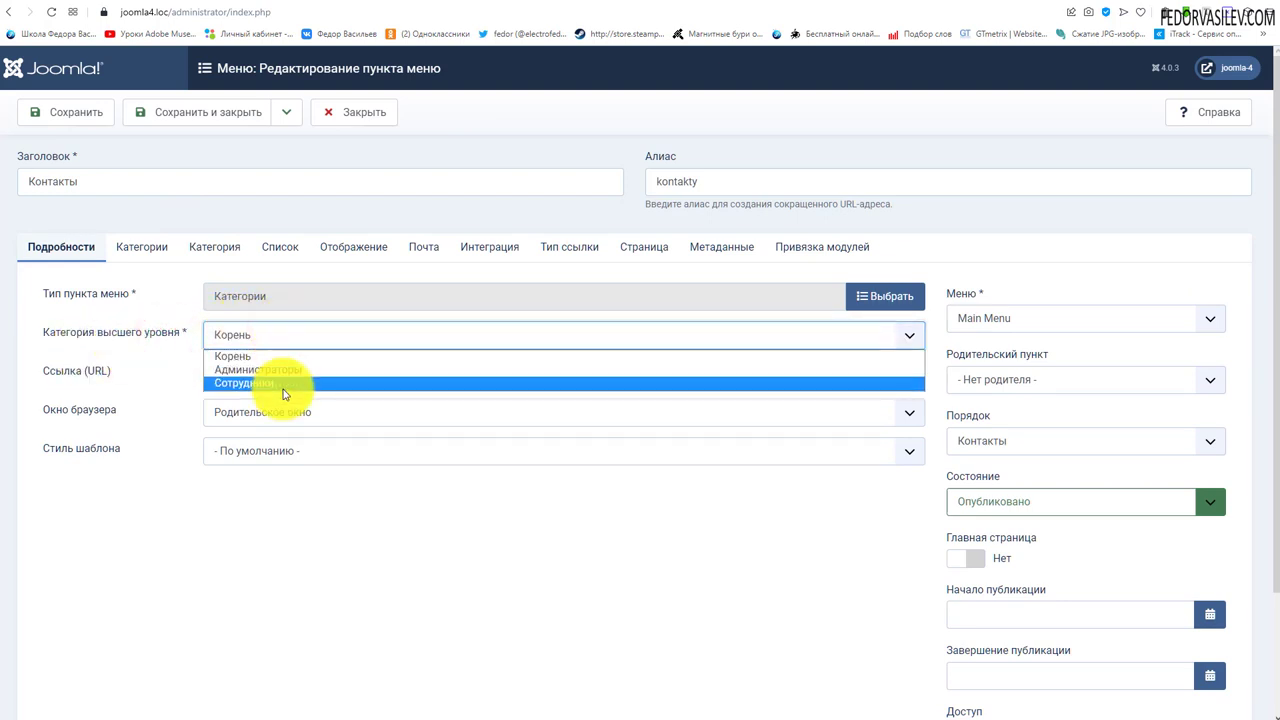
{"action": "left_click", "coordinate": [145, 358]}
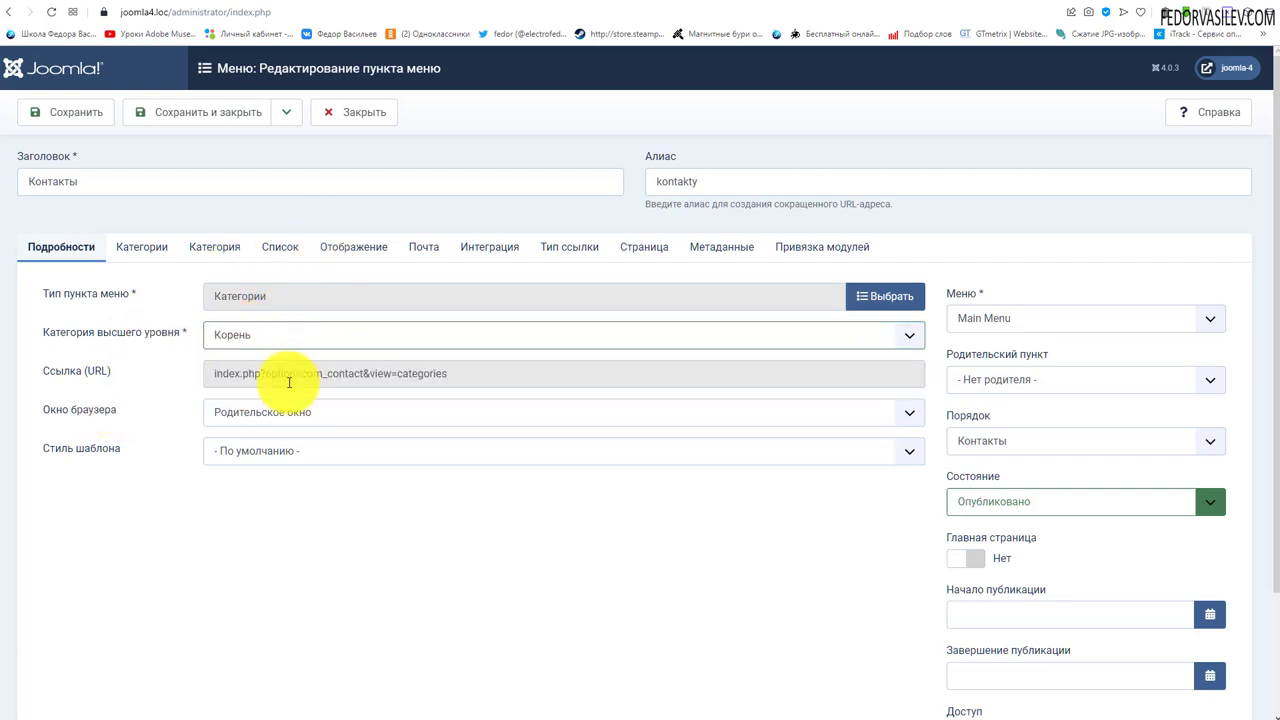
Review the menu item's categories, category, list, display and mail settings, and return to its main details.
{"action": "scroll", "coordinate": [637, 486], "scroll_direction": "down", "scroll_amount": 2}
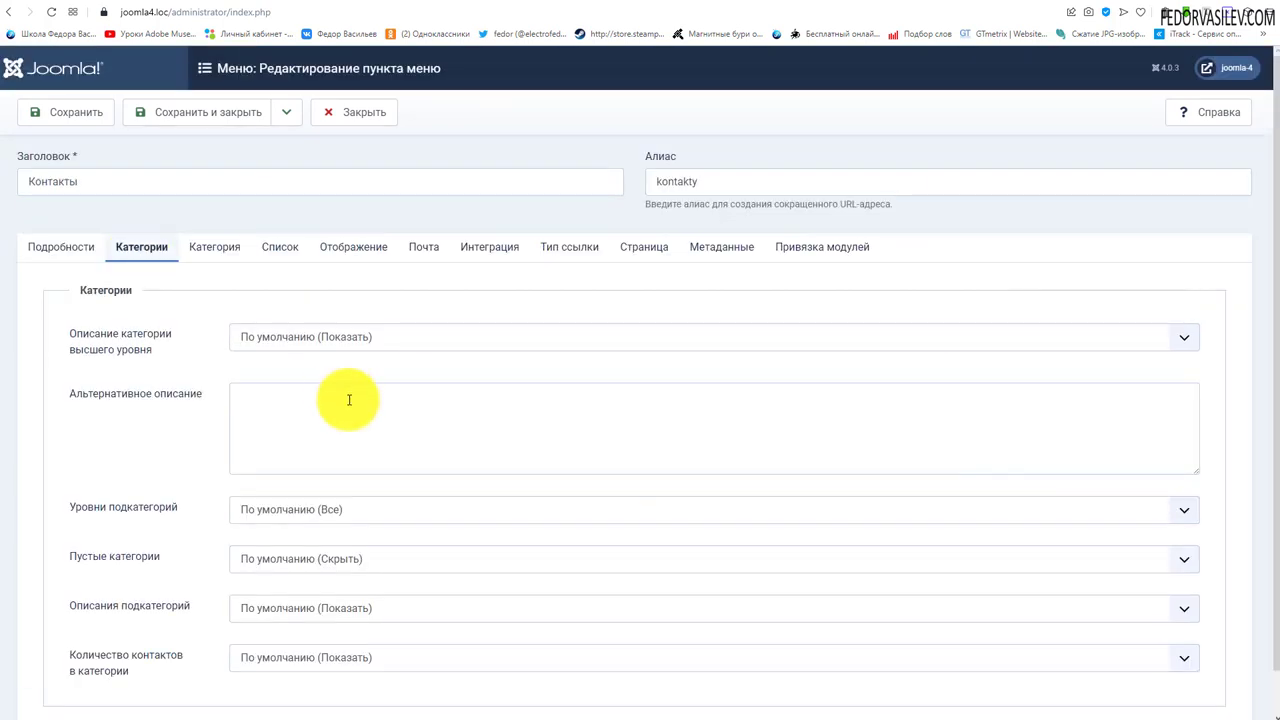
{"action": "scroll", "coordinate": [343, 398], "scroll_direction": "down", "scroll_amount": 1}
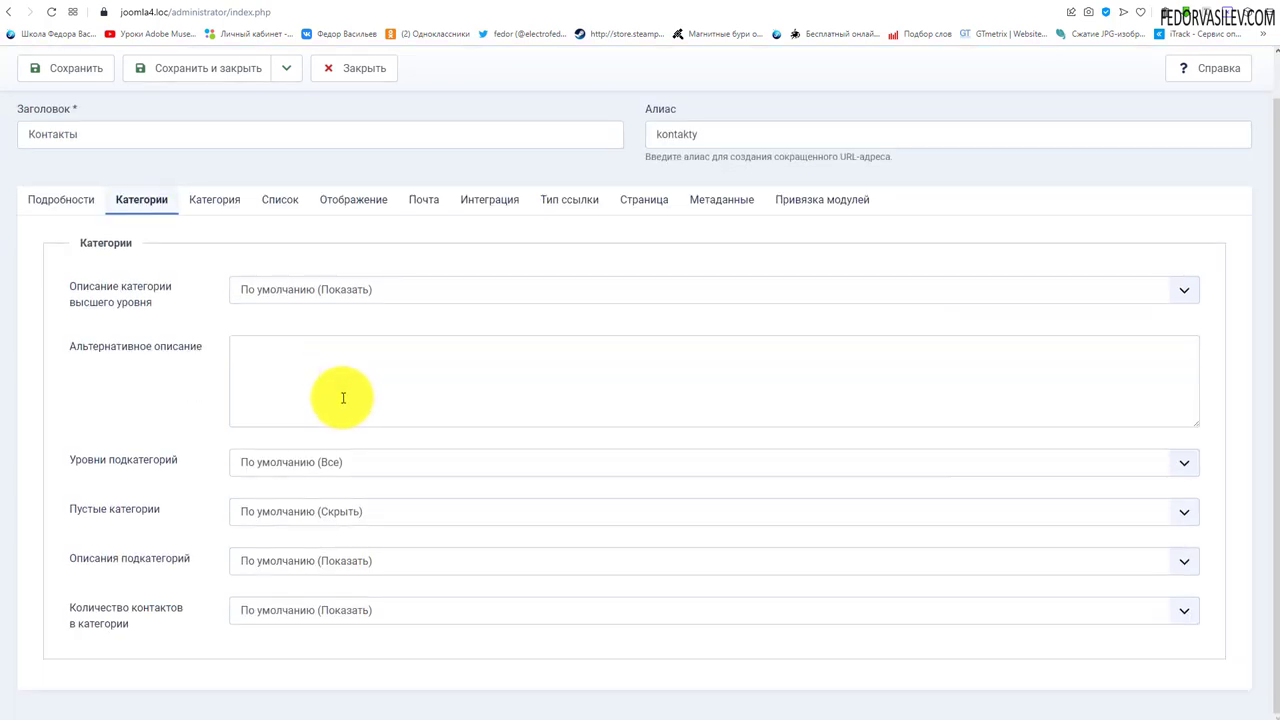
{"action": "left_click", "coordinate": [280, 362]}
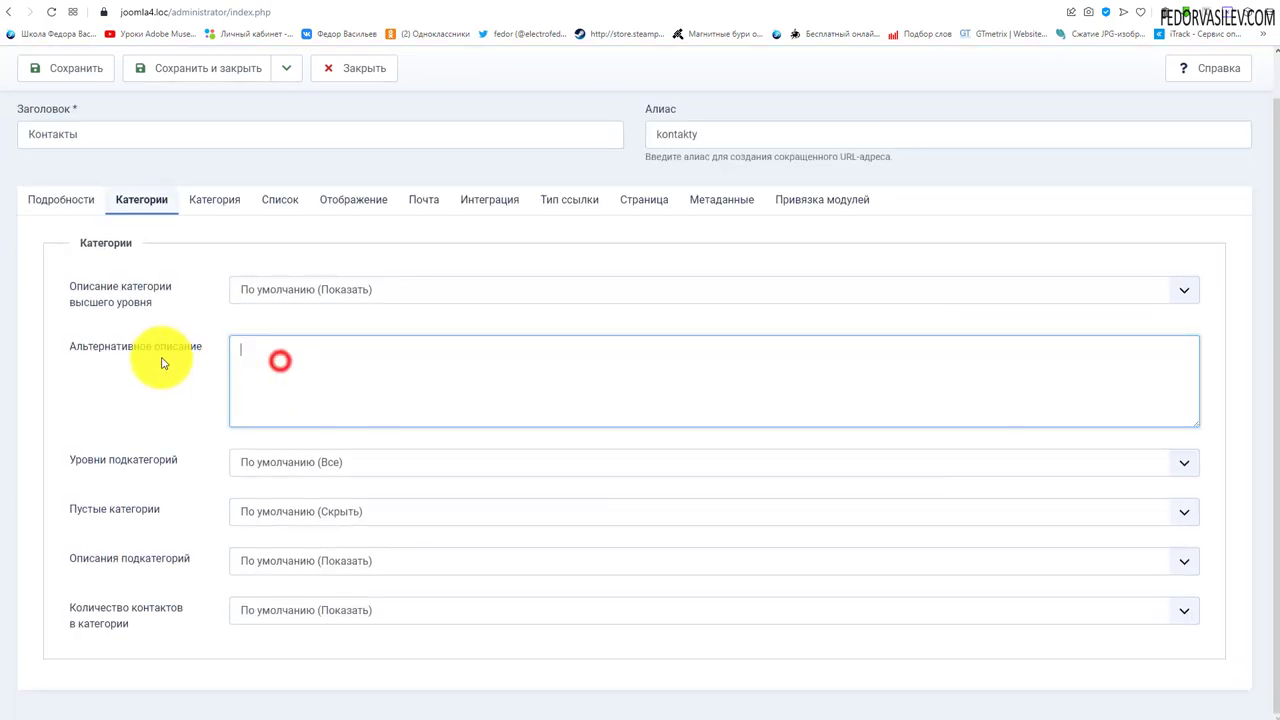
{"action": "left_click", "coordinate": [293, 289]}
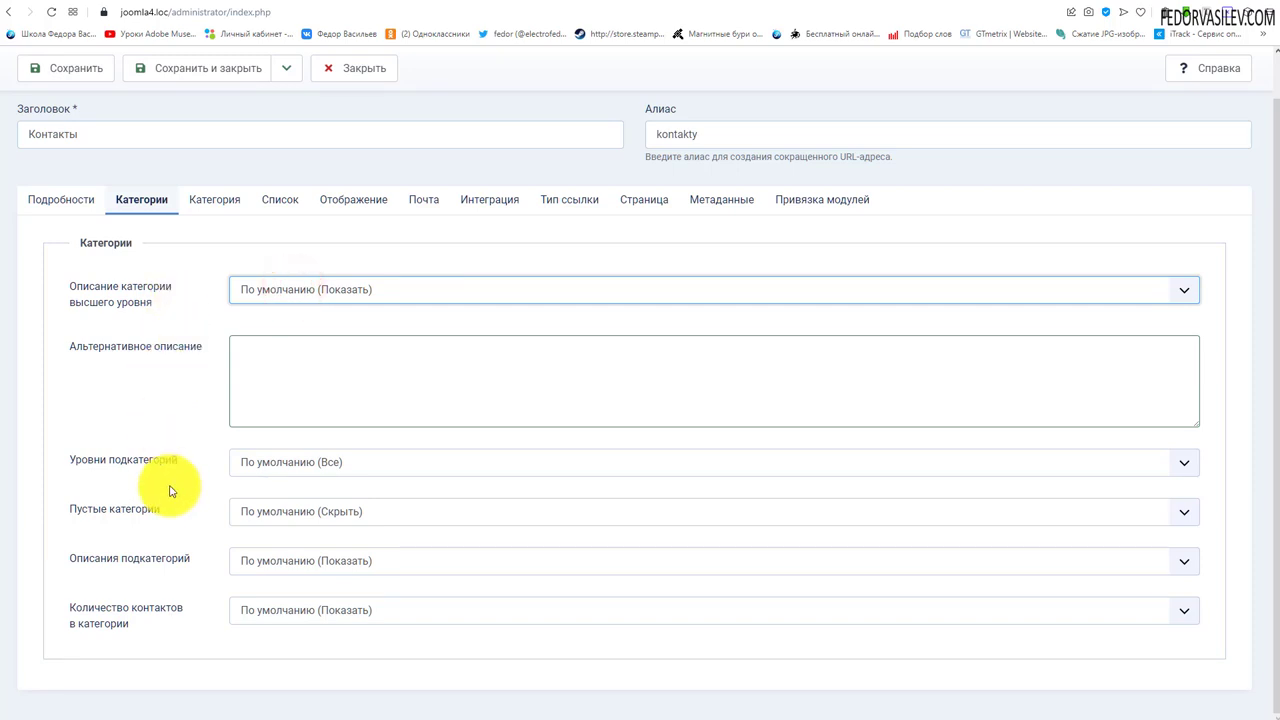
{"action": "scroll", "coordinate": [202, 262], "scroll_direction": "up", "scroll_amount": 1}
{"action": "left_click", "coordinate": [205, 258]}
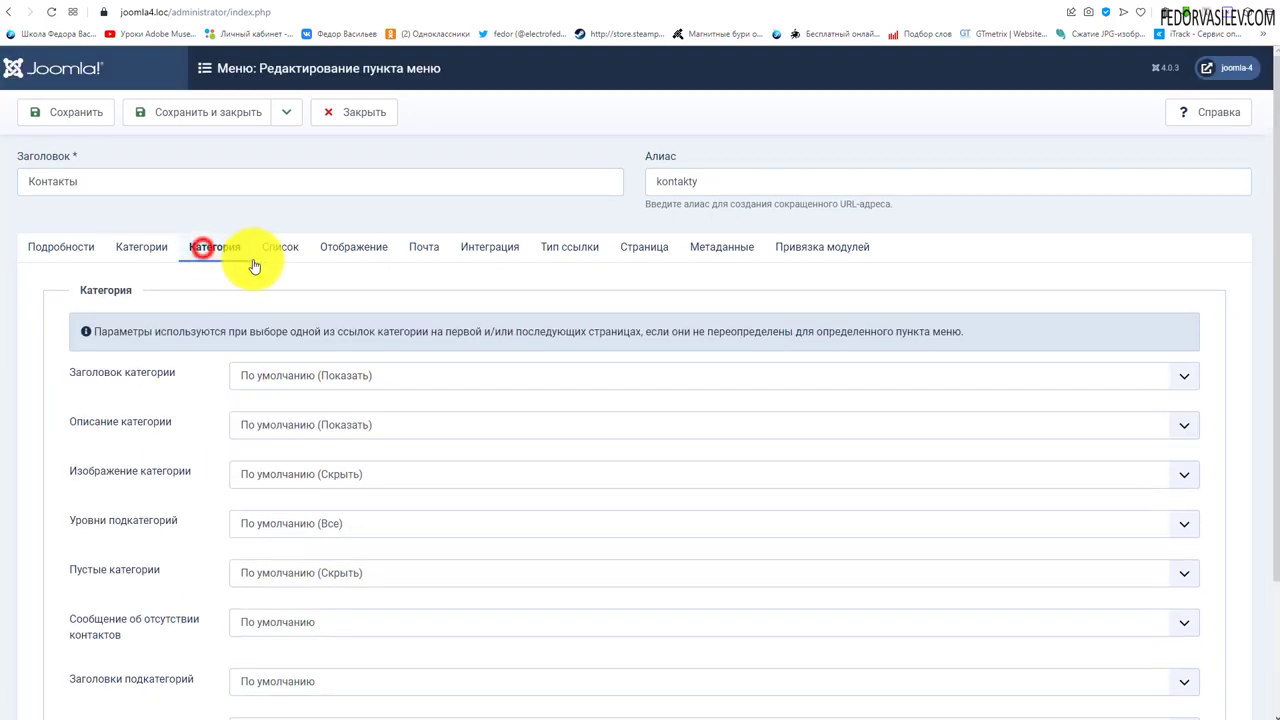
{"action": "scroll", "coordinate": [363, 377], "scroll_direction": "down", "scroll_amount": 2}
{"action": "scroll", "coordinate": [330, 320], "scroll_direction": "up", "scroll_amount": 2}
{"action": "left_click", "coordinate": [292, 252]}
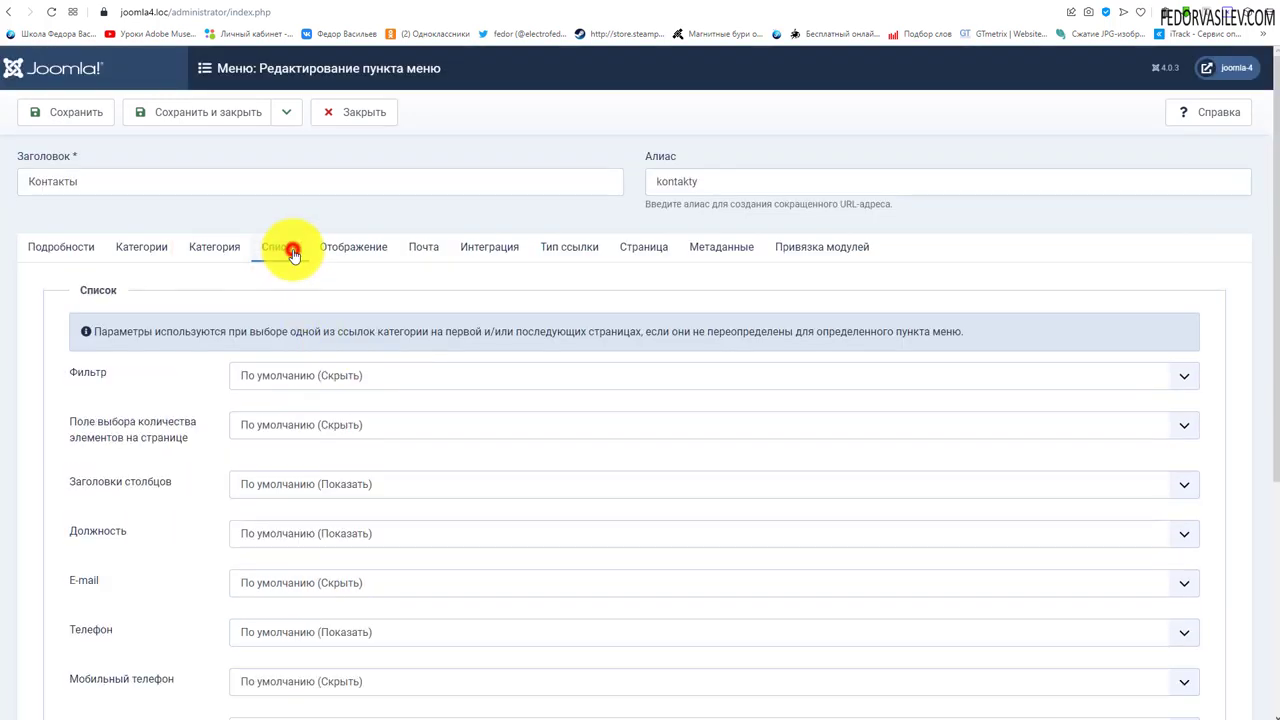
{"action": "left_click", "coordinate": [361, 257]}
{"action": "scroll", "coordinate": [531, 349], "scroll_direction": "down", "scroll_amount": 3}
{"action": "scroll", "coordinate": [480, 300], "scroll_direction": "up", "scroll_amount": 3}
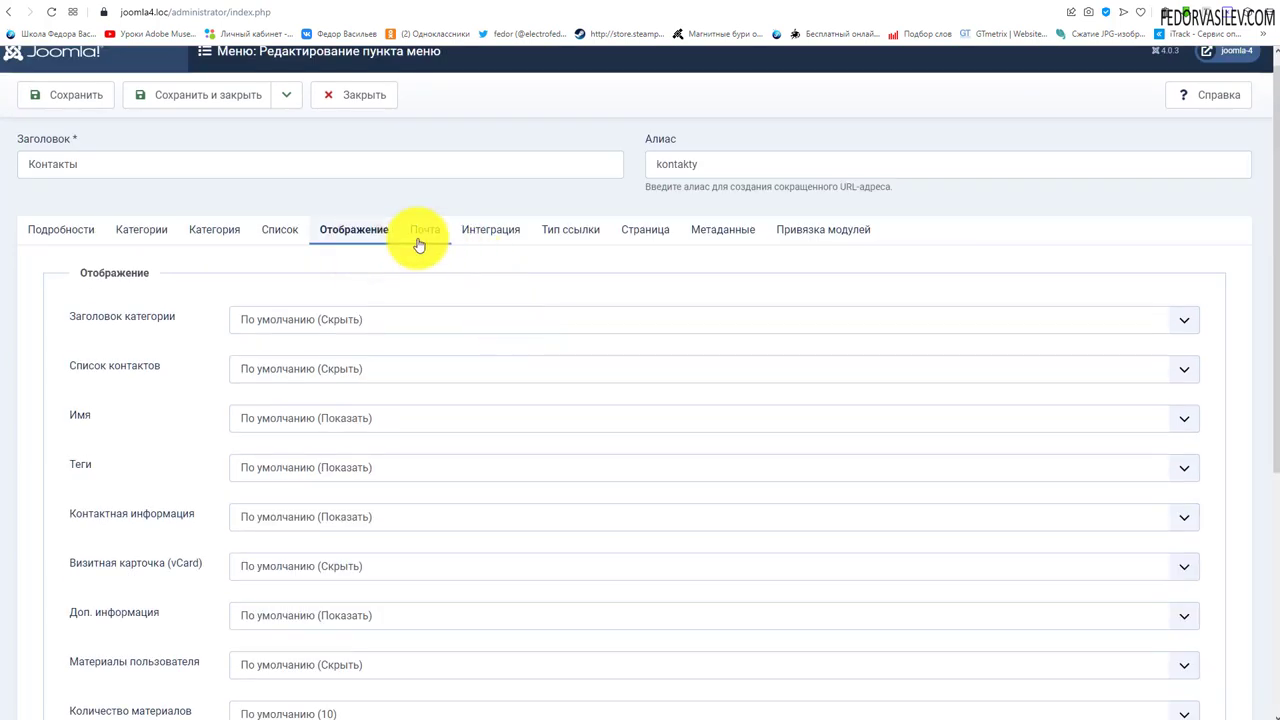
{"action": "left_click", "coordinate": [418, 245]}
{"action": "left_click", "coordinate": [370, 247]}
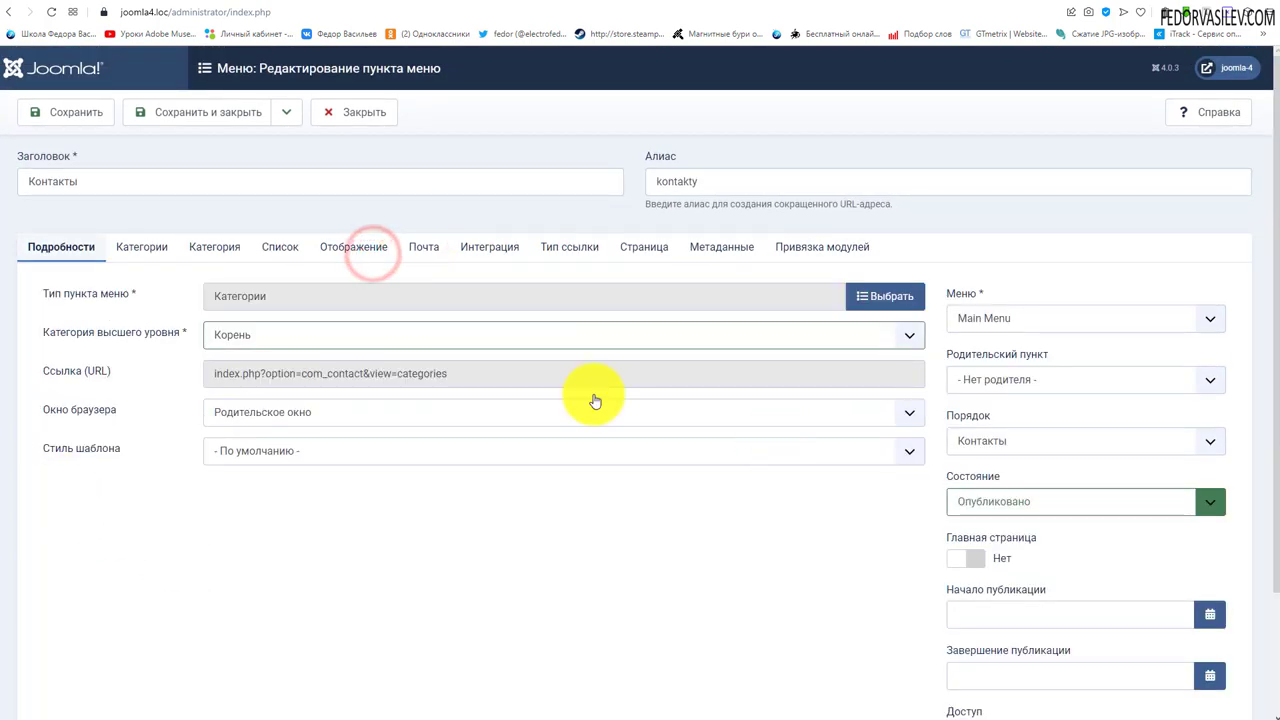
Save the Контакты menu item and recheck its category, list and display settings.
{"action": "left_click", "coordinate": [86, 117]}
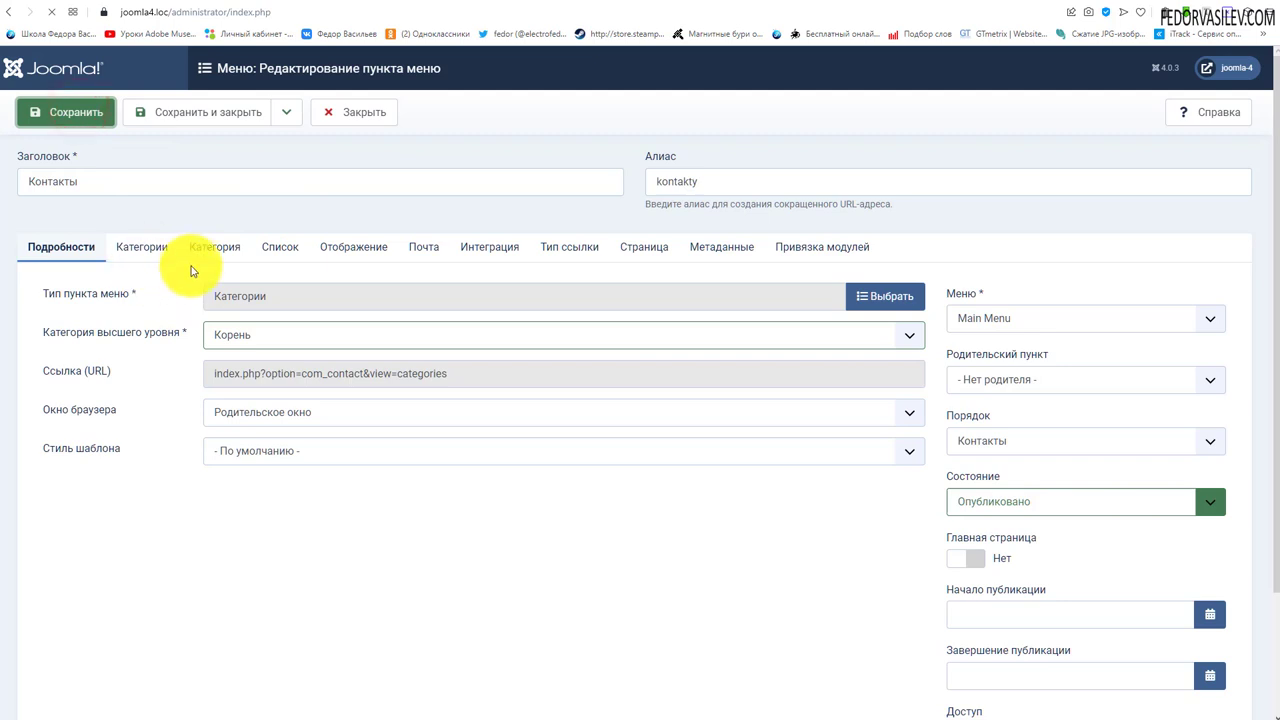
{"action": "left_click", "coordinate": [215, 292]}
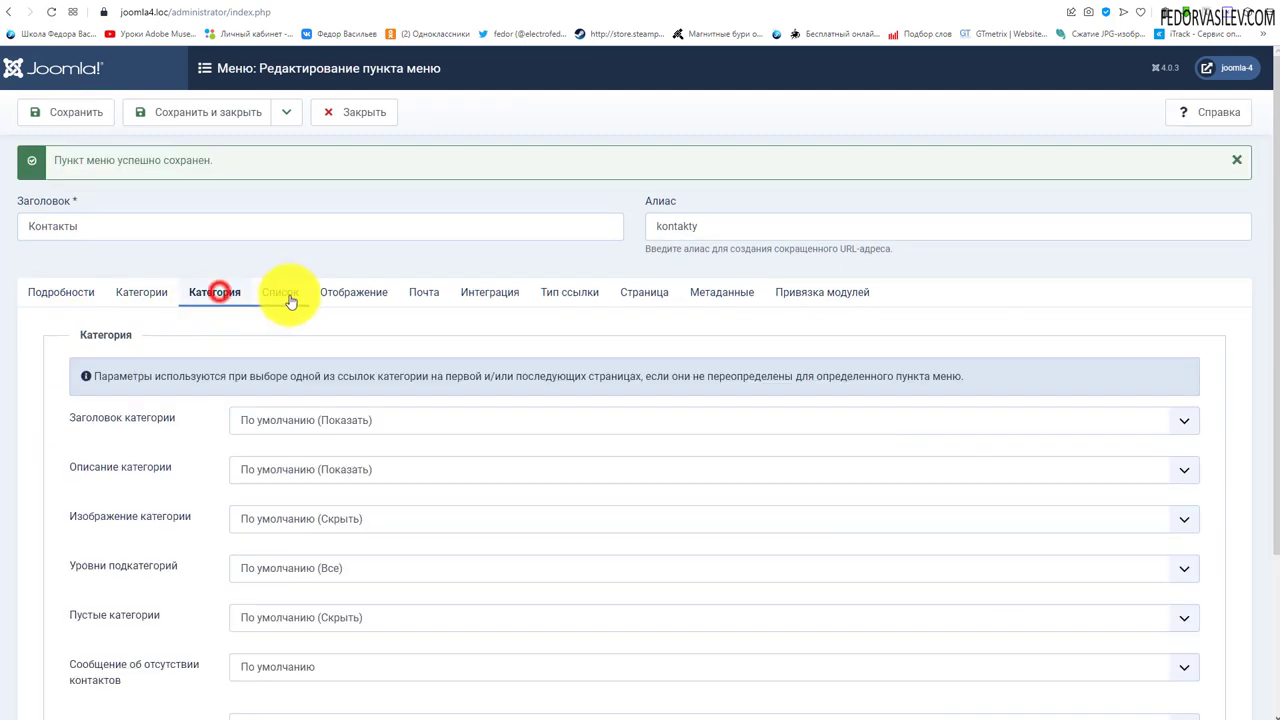
{"action": "left_click", "coordinate": [283, 293]}
{"action": "left_click", "coordinate": [400, 292]}
{"action": "left_click", "coordinate": [51, 292]}
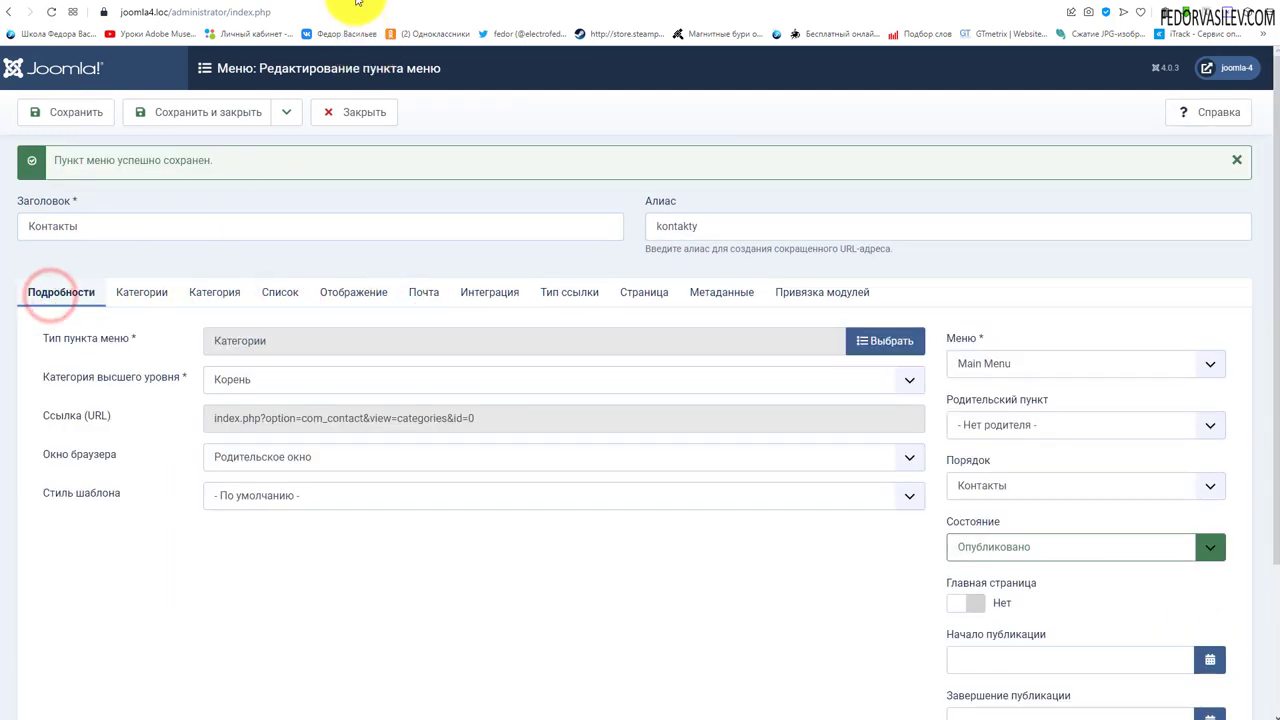
View the Контакты page on the front end, and examine the Администраторы category and its contact's full page.
{"action": "left_click", "coordinate": [355, 3]}
{"action": "left_click", "coordinate": [900, 289]}
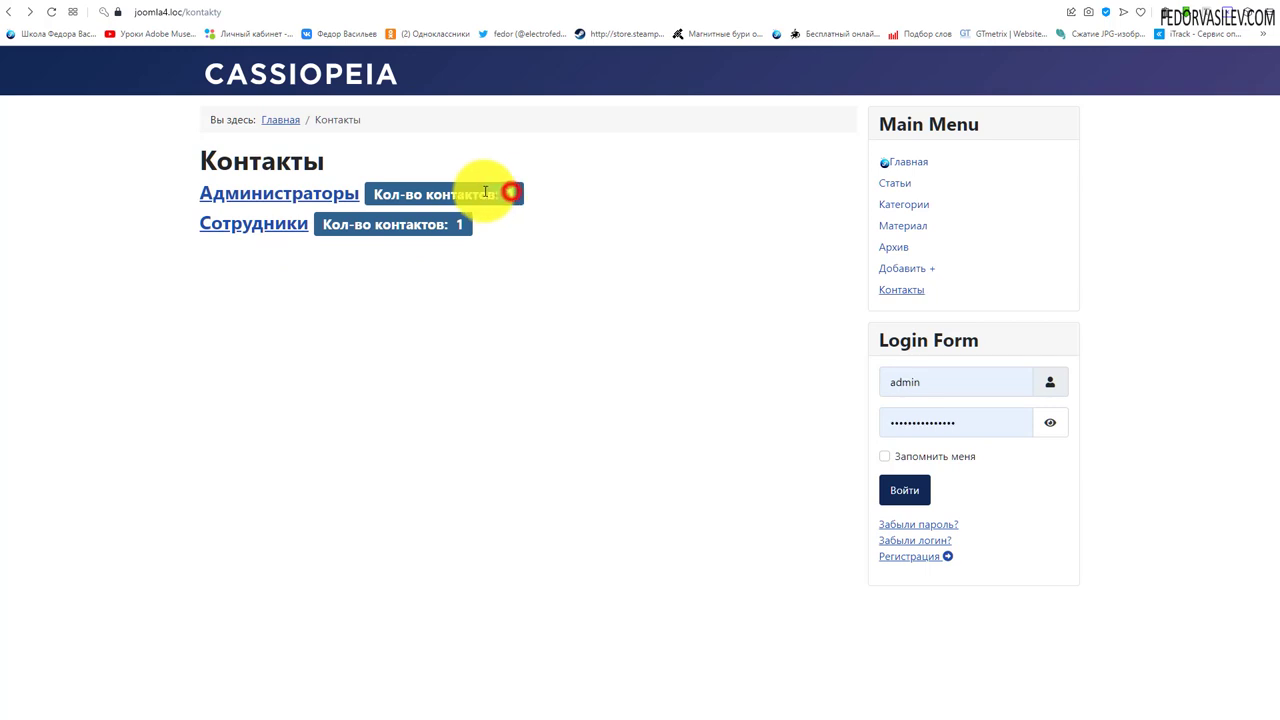
{"action": "left_click", "coordinate": [240, 194]}
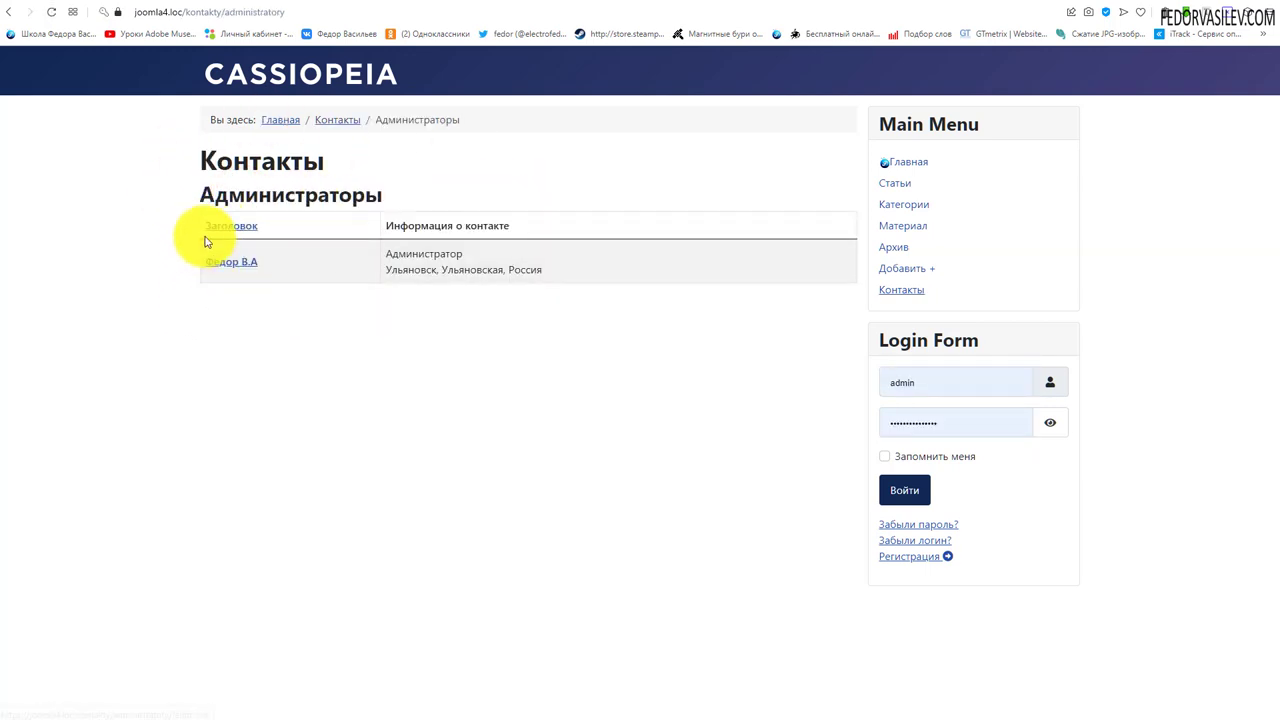
{"action": "left_click_drag", "start_coordinate": [543, 269], "coordinate": [246, 195]}
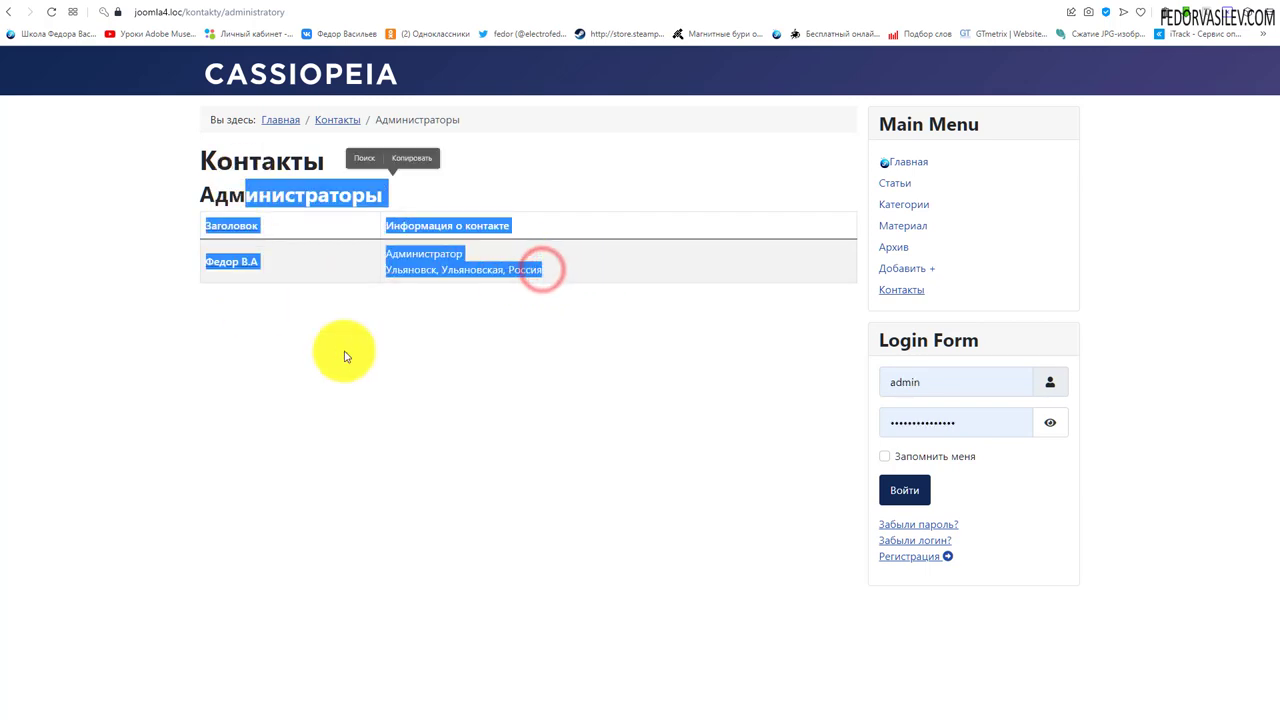
{"action": "left_click", "coordinate": [343, 353]}
{"action": "left_click", "coordinate": [220, 261]}
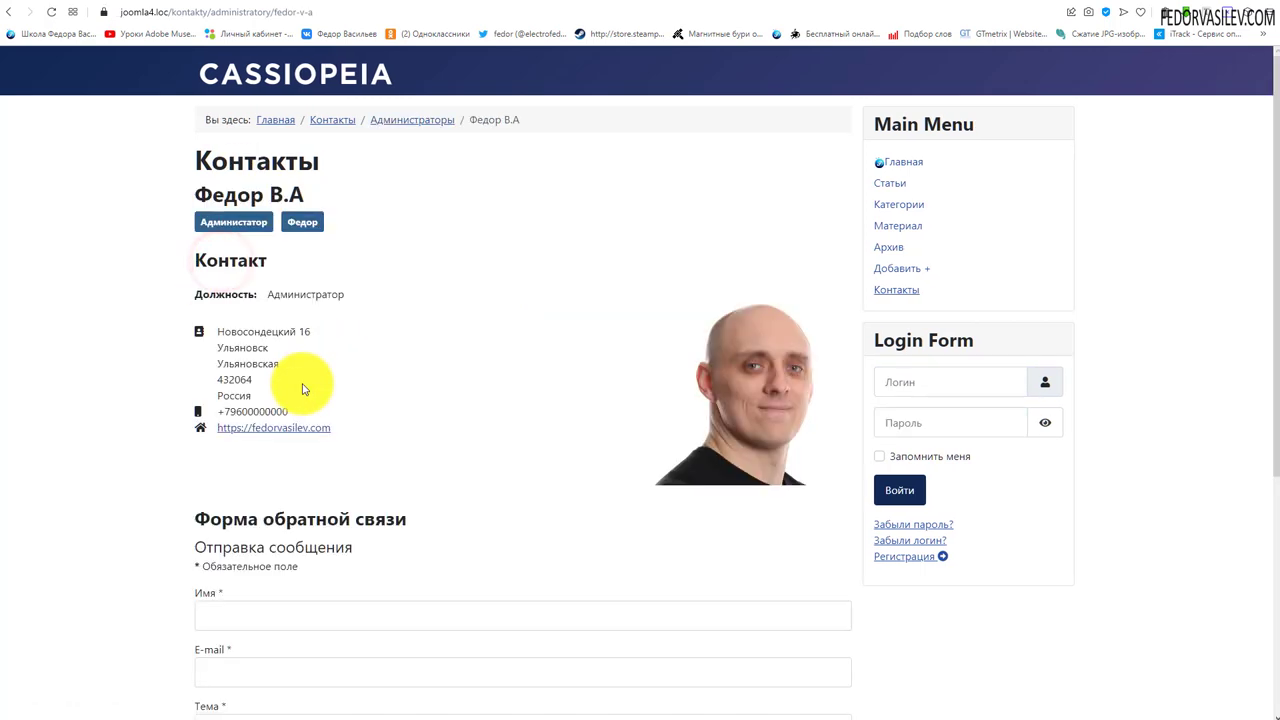
{"action": "scroll", "coordinate": [509, 326], "scroll_direction": "down", "scroll_amount": 3}
{"action": "scroll", "coordinate": [509, 326], "scroll_direction": "up", "scroll_amount": 4}
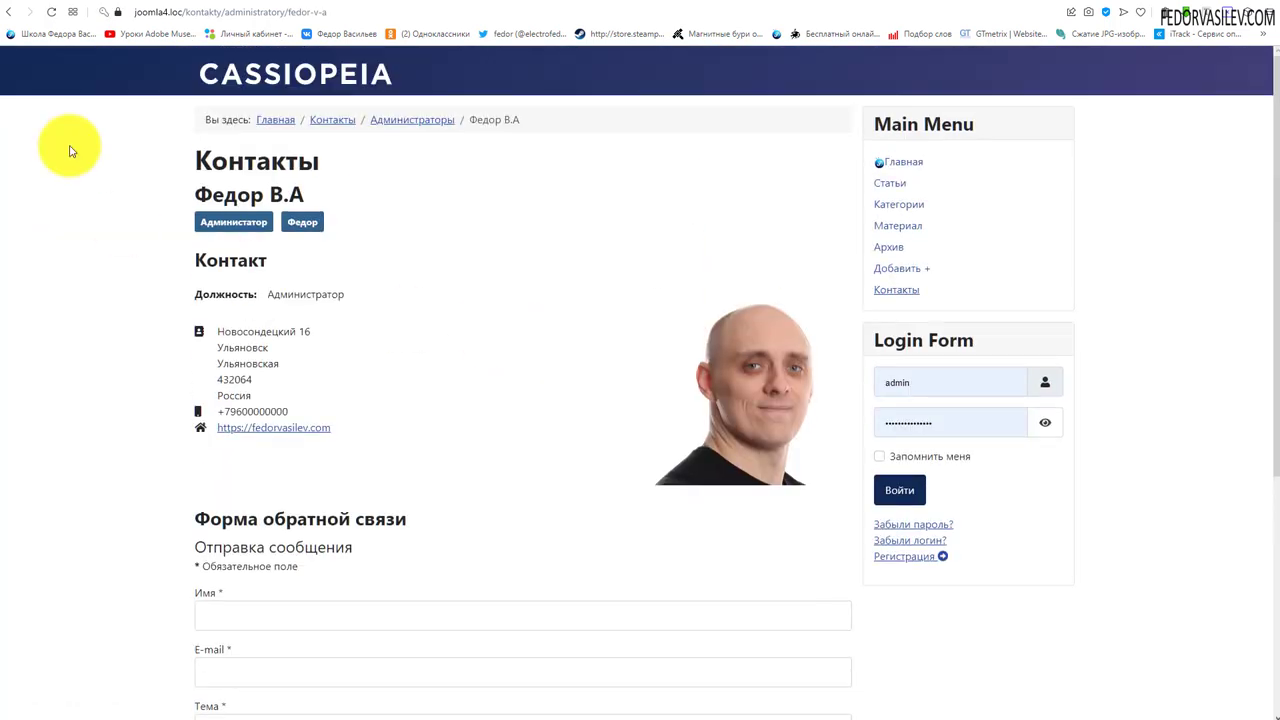
Return to the front-end contact categories, reopen the Администраторы category, and view its contact's page.
{"action": "left_click", "coordinate": [9, 14]}
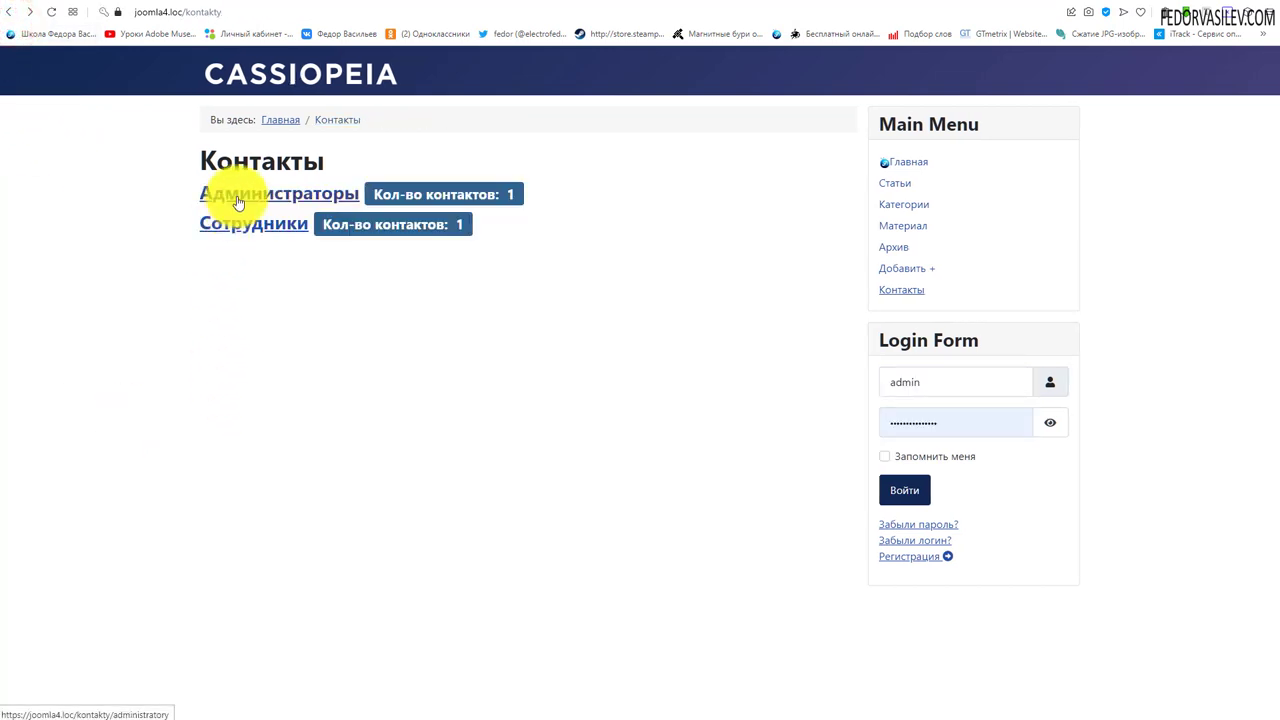
{"action": "left_click", "coordinate": [240, 195]}
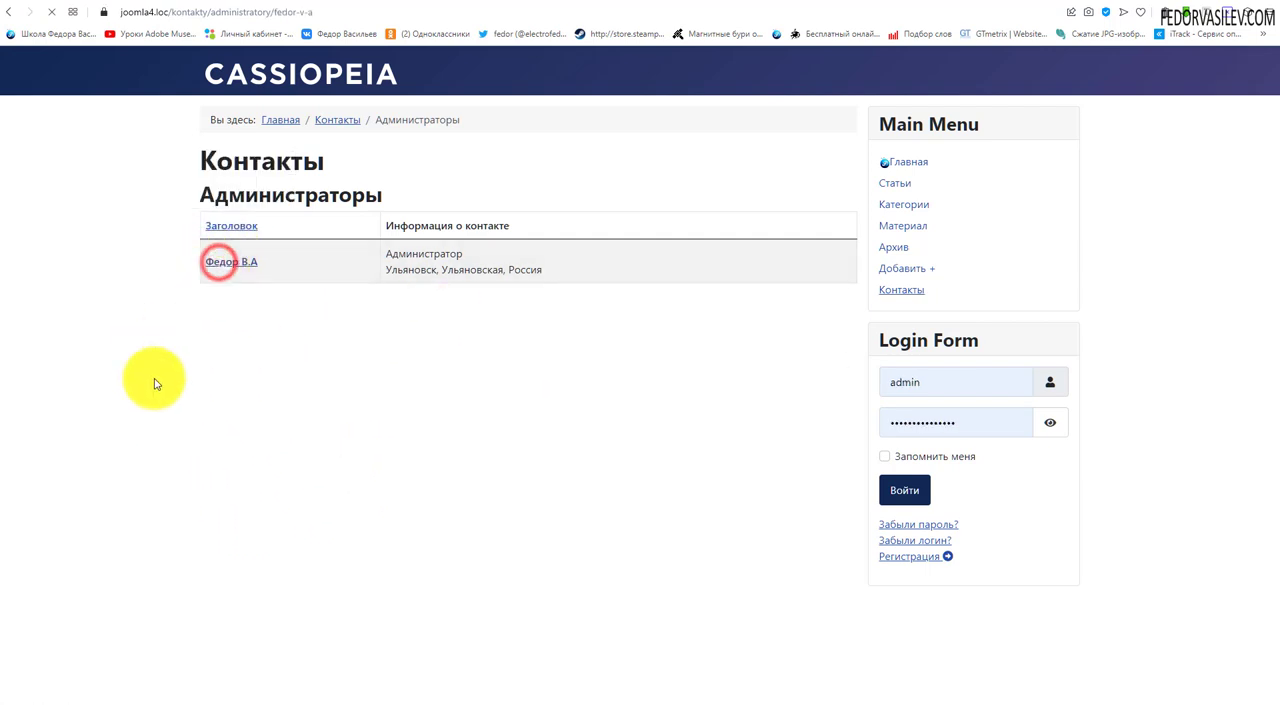
{"action": "scroll", "coordinate": [468, 529], "scroll_direction": "down", "scroll_amount": 4}
{"action": "scroll", "coordinate": [474, 532], "scroll_direction": "up", "scroll_amount": 4}
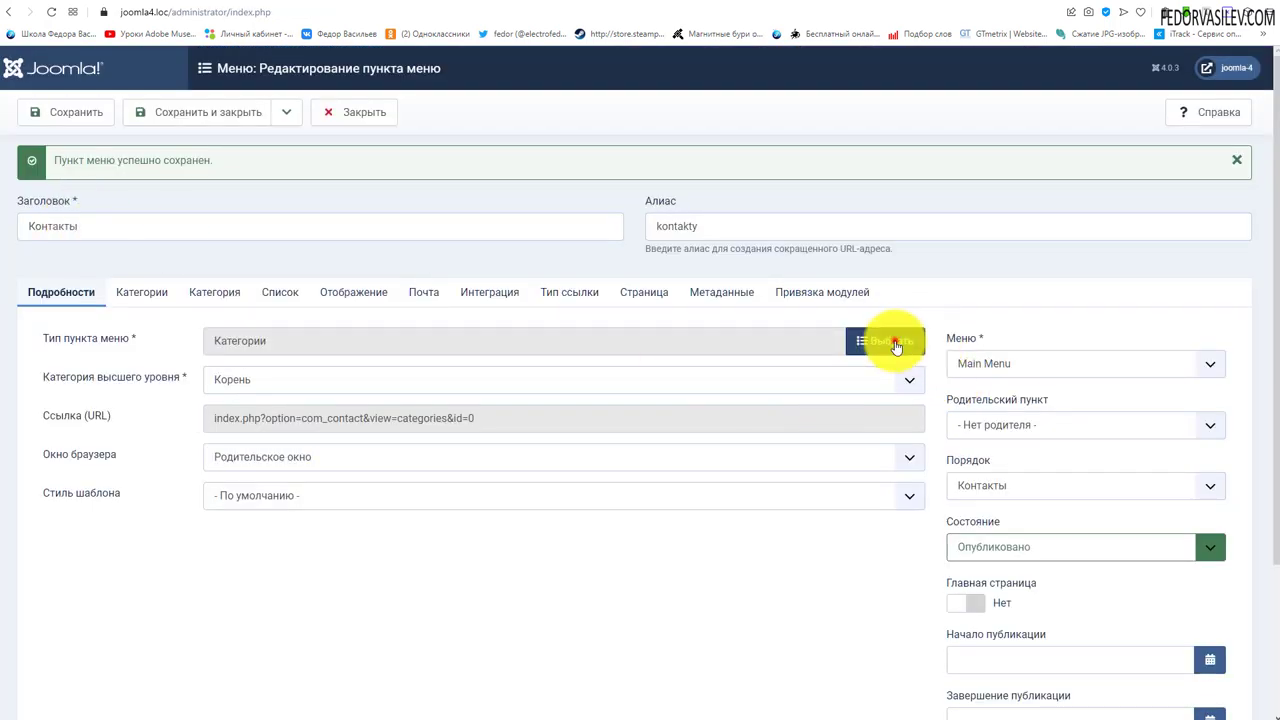
Change the Контакты menu item's type to Контакт, which displays one specific contact.
{"action": "left_click", "coordinate": [896, 345]}
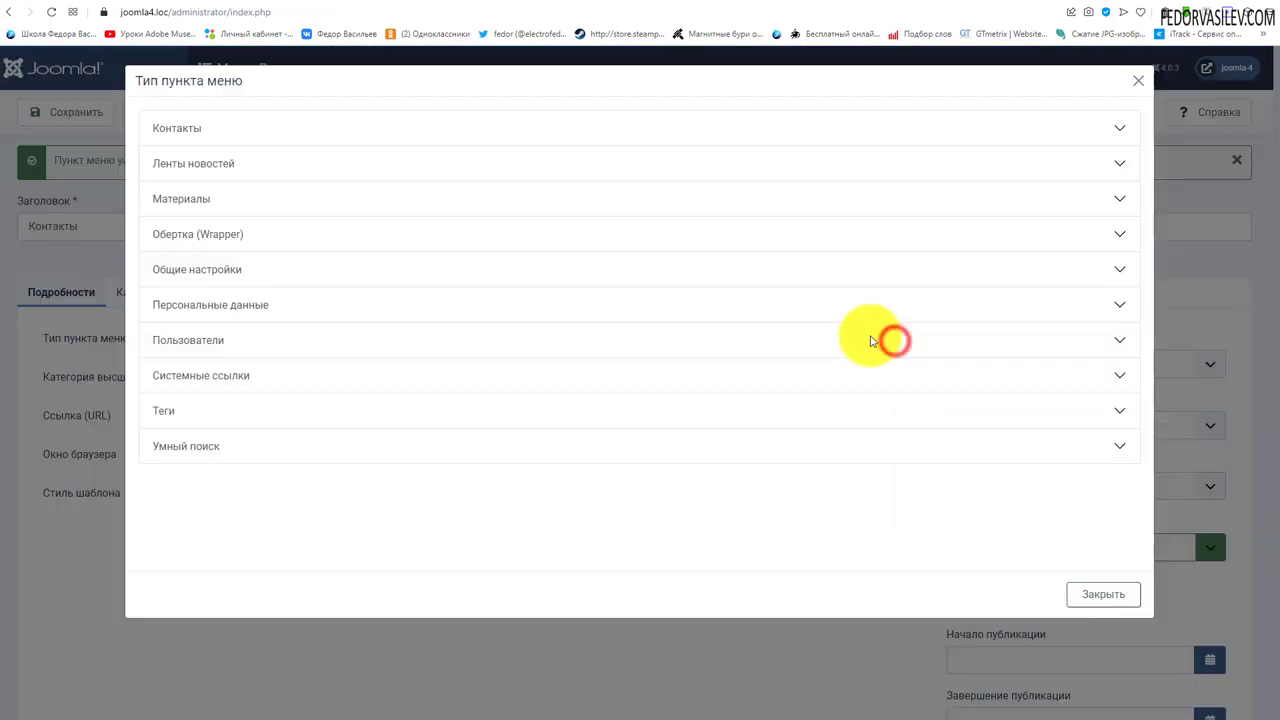
{"action": "left_click", "coordinate": [208, 126]}
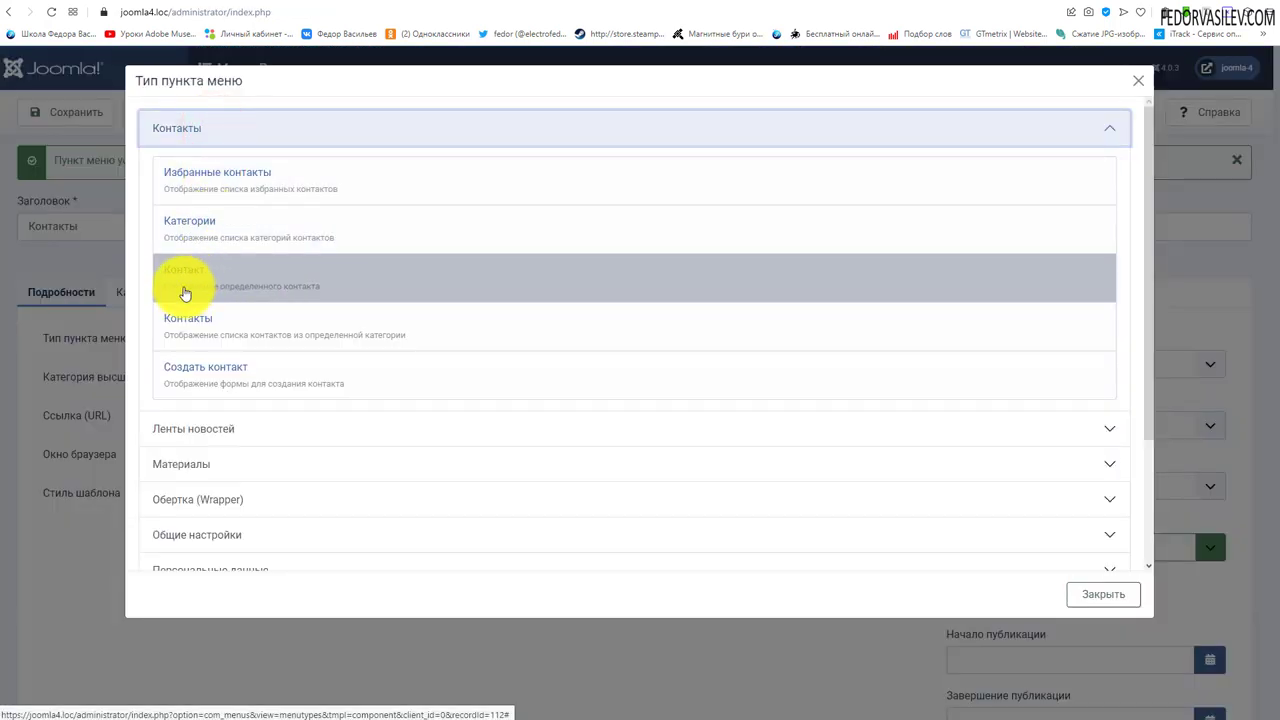
{"action": "left_click", "coordinate": [236, 276]}
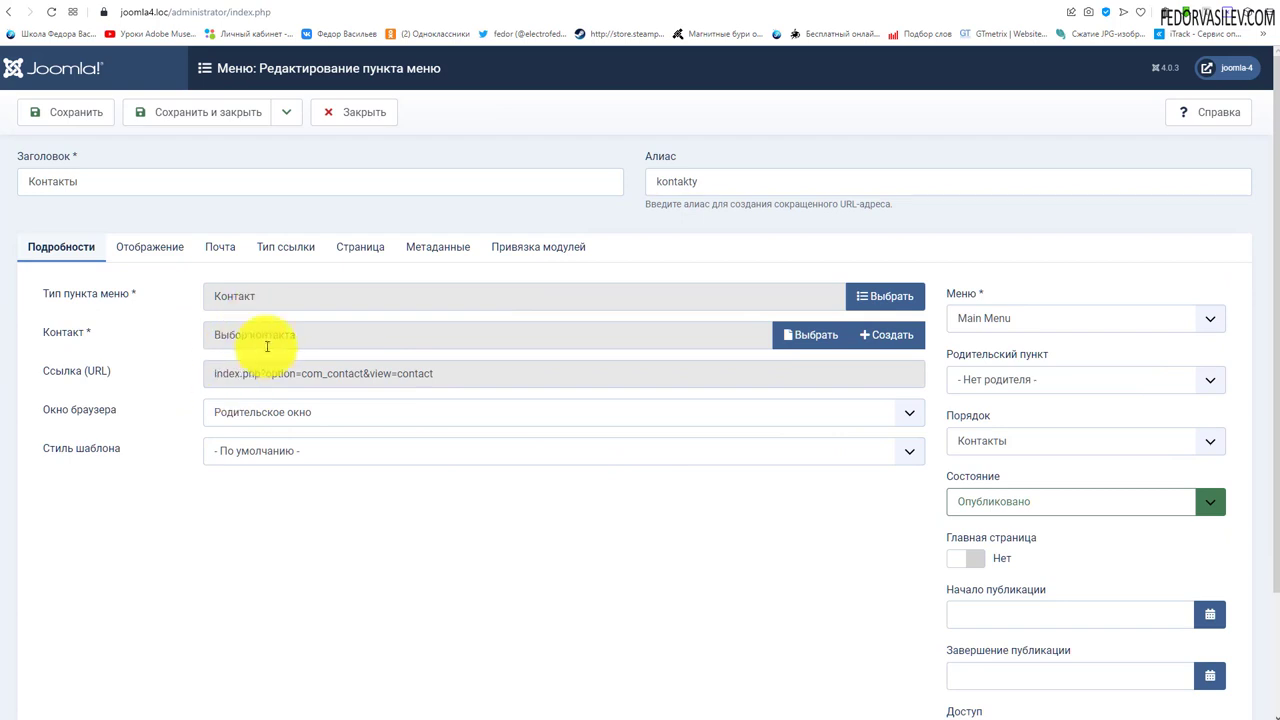
Dismiss the new-contact form, assign the existing contact from the Администраторы category to the menu item, and save.
{"action": "left_click", "coordinate": [900, 335]}
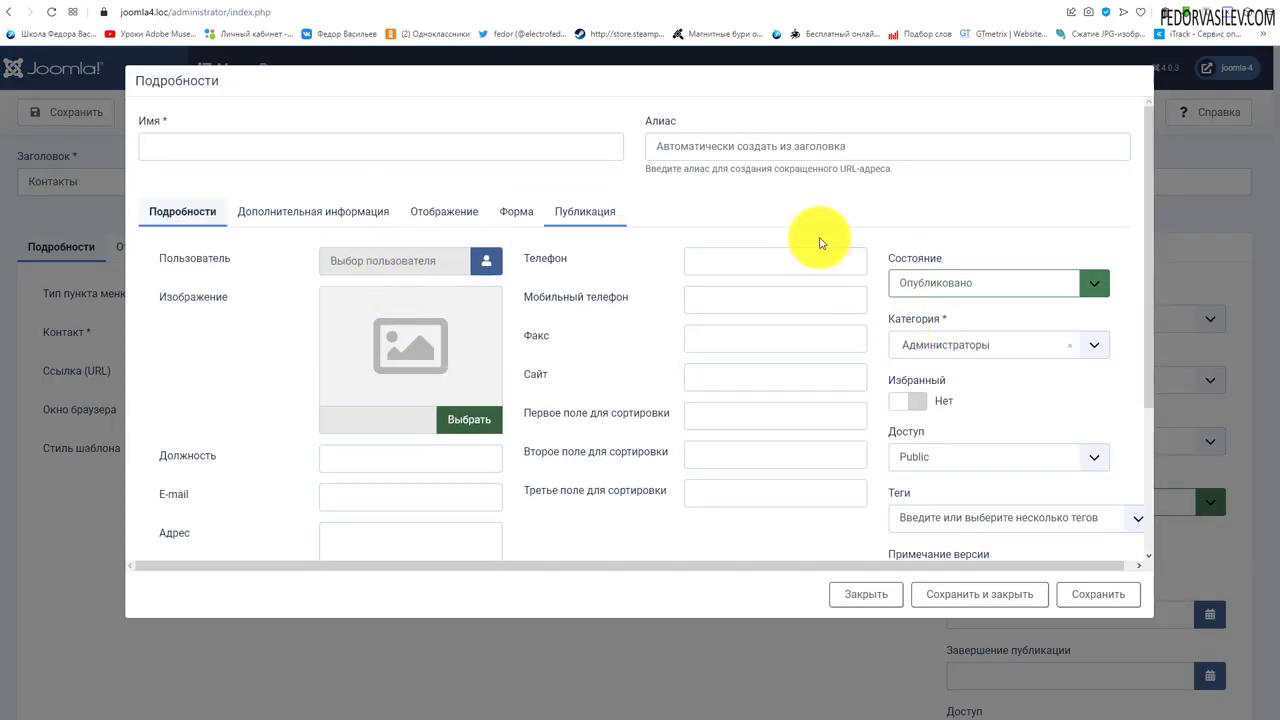
{"action": "left_click", "coordinate": [862, 594]}
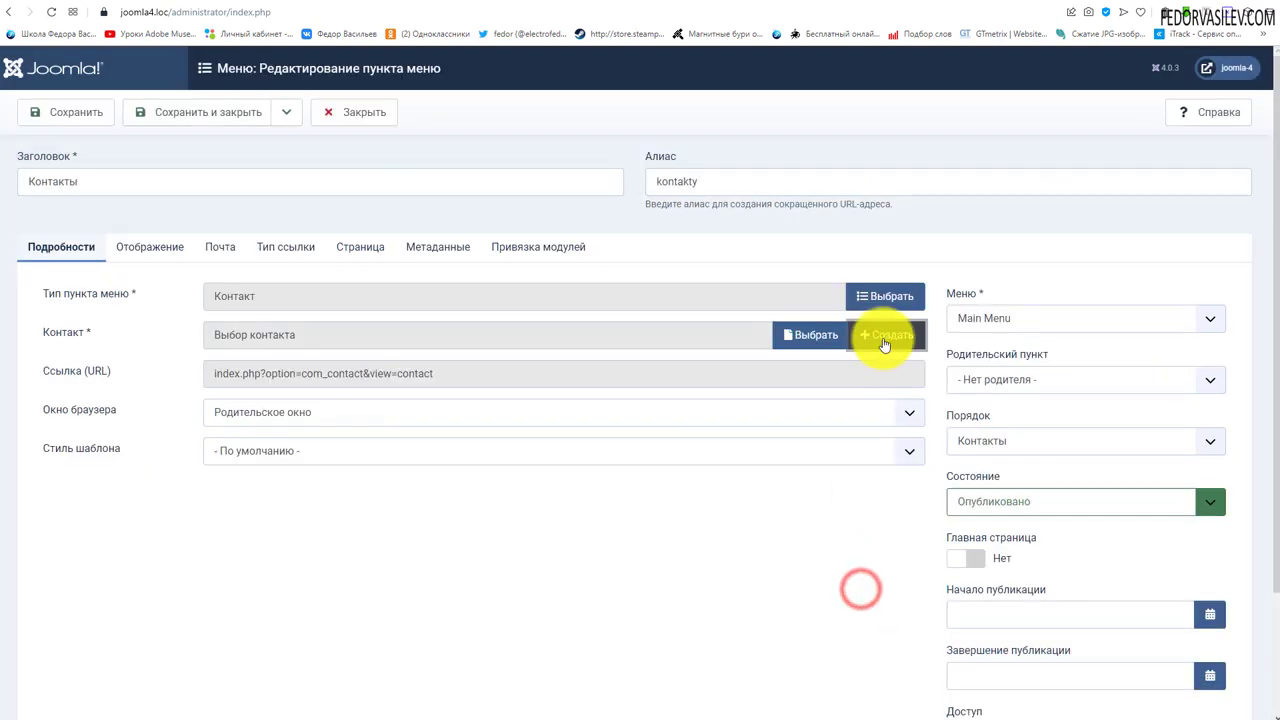
{"action": "left_click", "coordinate": [810, 336]}
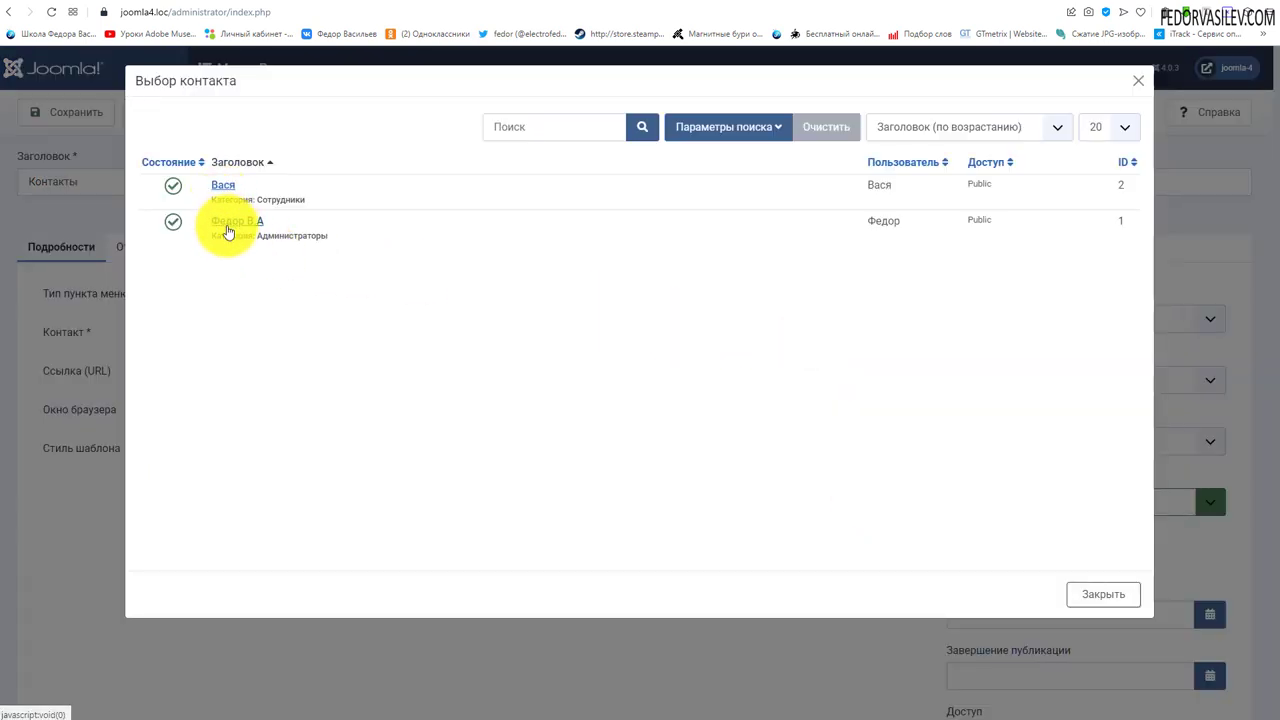
{"action": "left_click", "coordinate": [224, 224]}
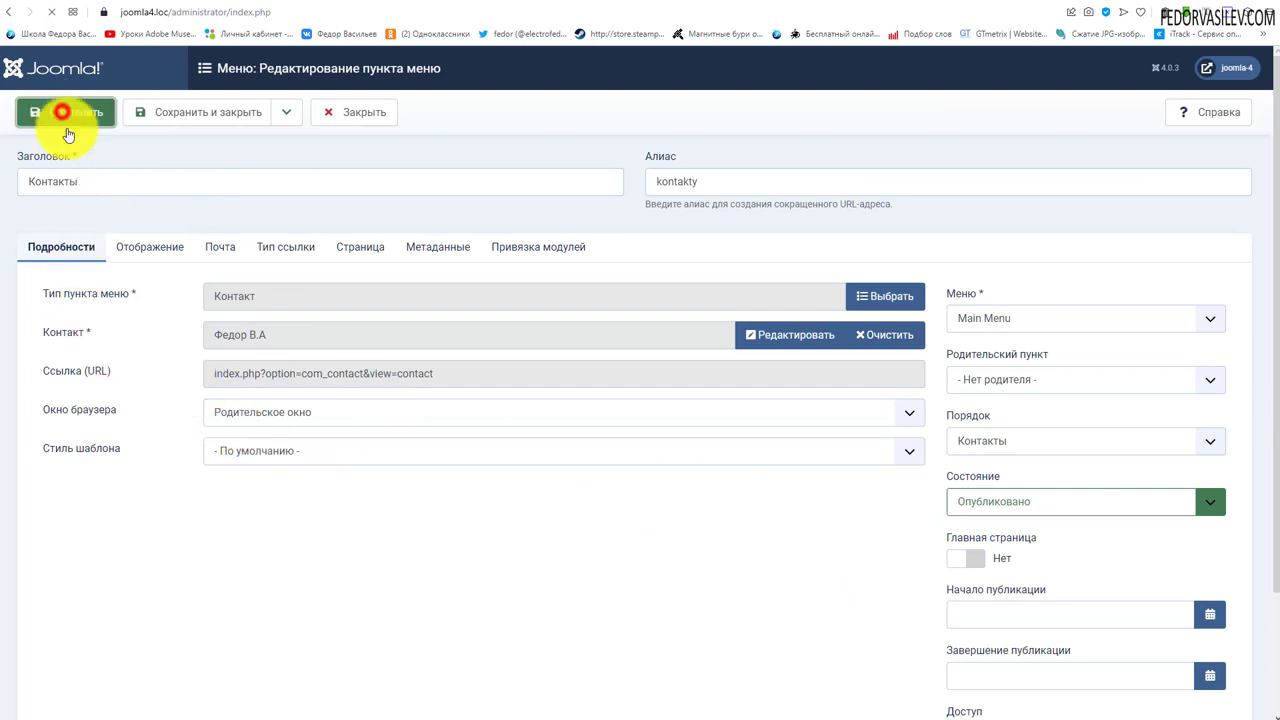
{"action": "left_click", "coordinate": [62, 112]}
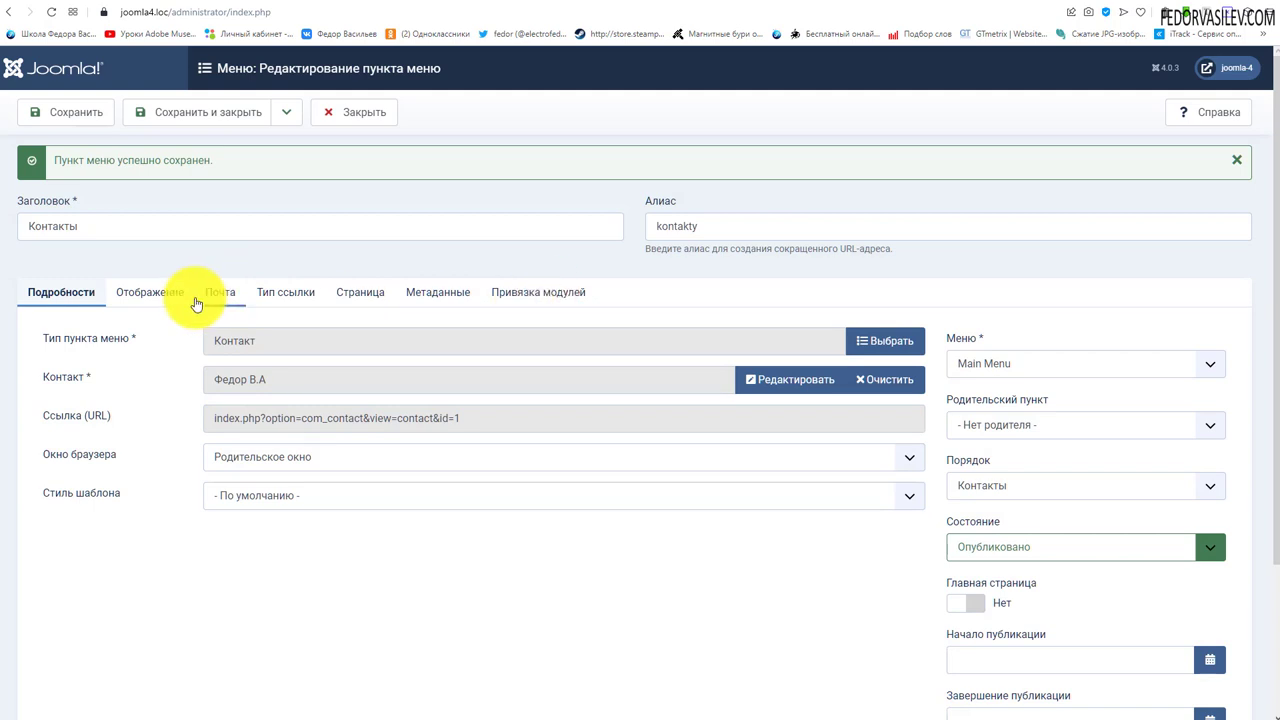
Open the Контакты page on the front end and view the single contact's details and feedback form.
{"action": "left_click", "coordinate": [320, 8]}
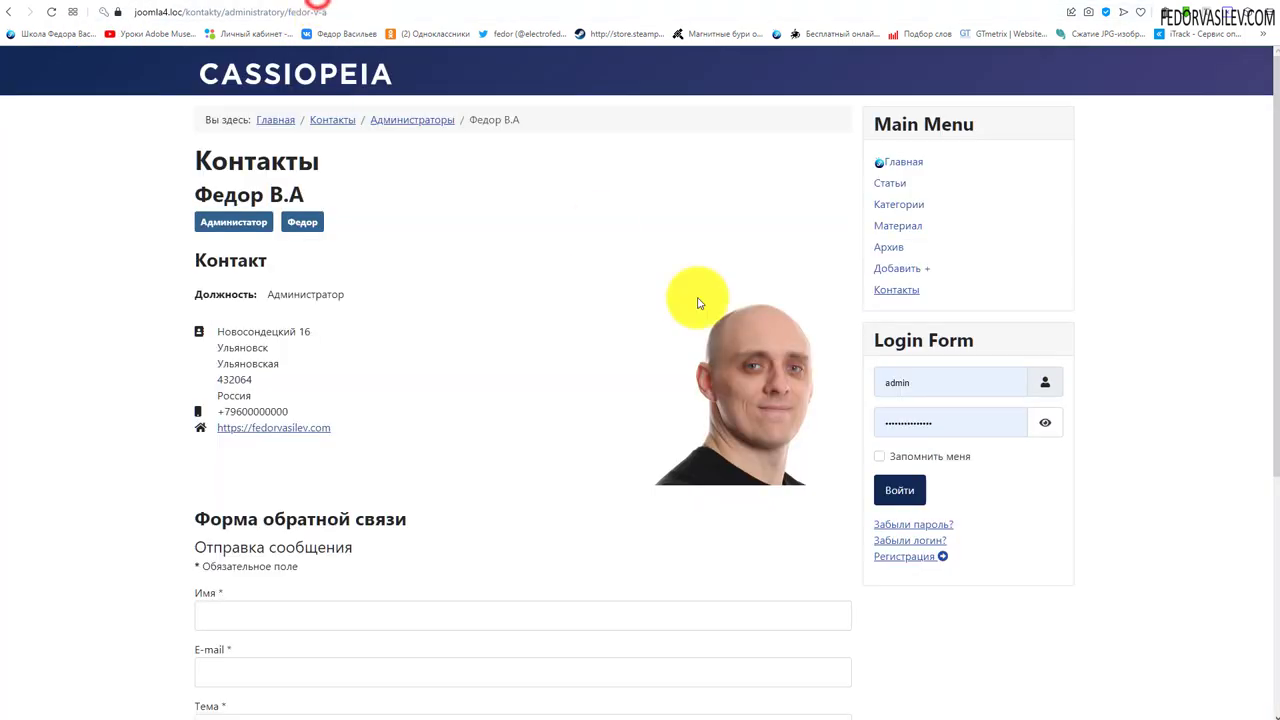
{"action": "left_click", "coordinate": [888, 290]}
{"action": "scroll", "coordinate": [617, 281], "scroll_direction": "down", "scroll_amount": 3}
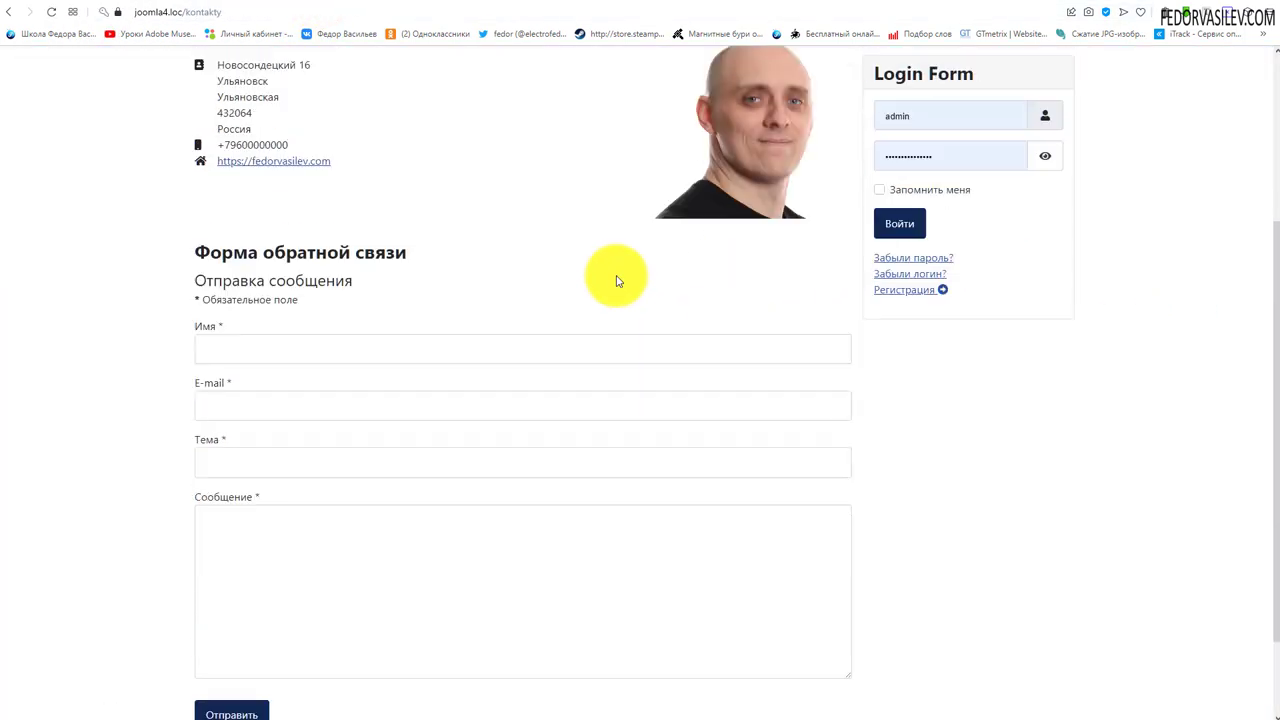
{"action": "scroll", "coordinate": [551, 314], "scroll_direction": "up", "scroll_amount": 4}
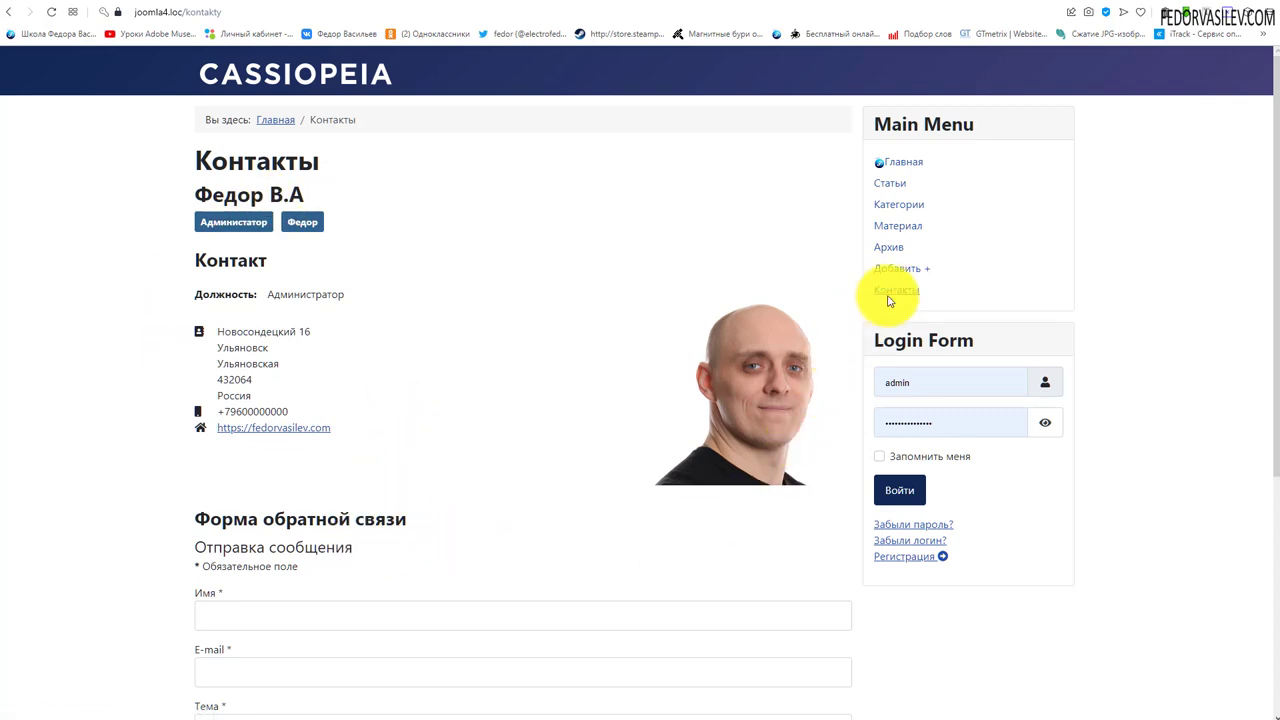
Go from the site's Главная page to Контакты and examine the contact's details, feedback form and additional information.
{"action": "left_click", "coordinate": [902, 162]}
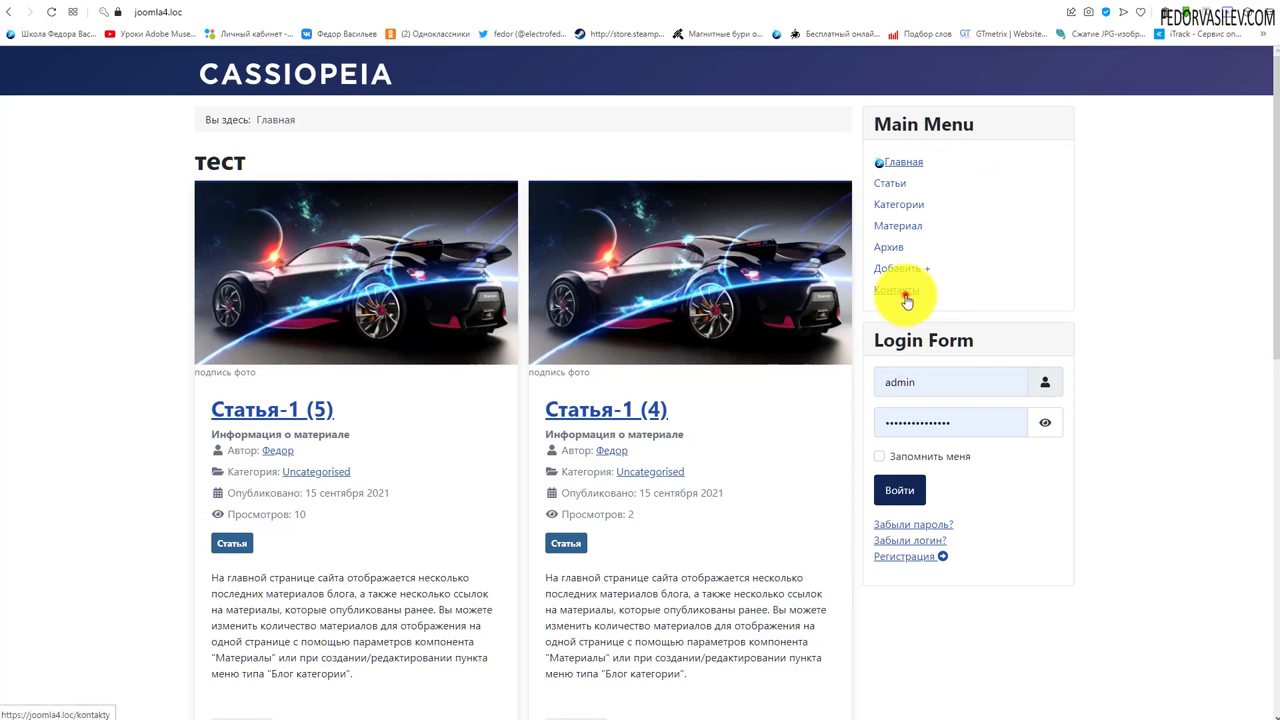
{"action": "scroll", "coordinate": [494, 277], "scroll_direction": "down", "scroll_amount": 4}
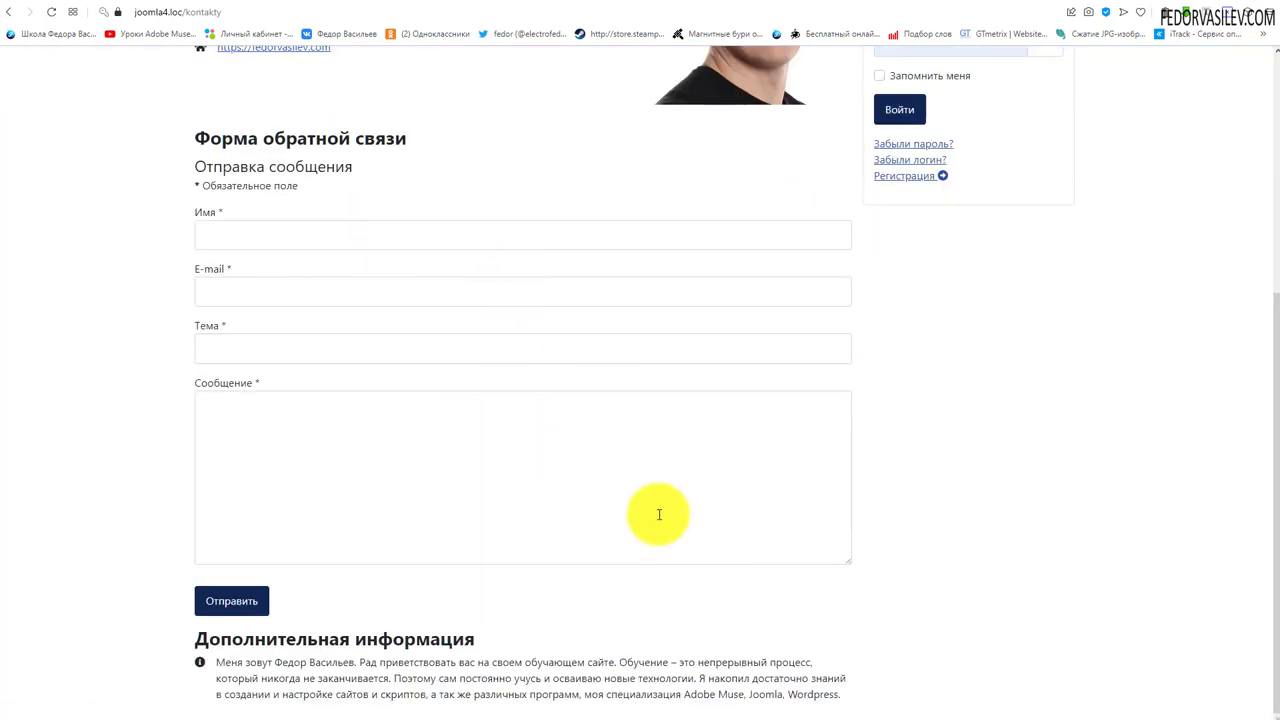
{"action": "scroll", "coordinate": [391, 444], "scroll_direction": "up", "scroll_amount": 4}
{"action": "scroll", "coordinate": [391, 444], "scroll_direction": "down", "scroll_amount": 4}
{"action": "left_click", "coordinate": [366, 472]}
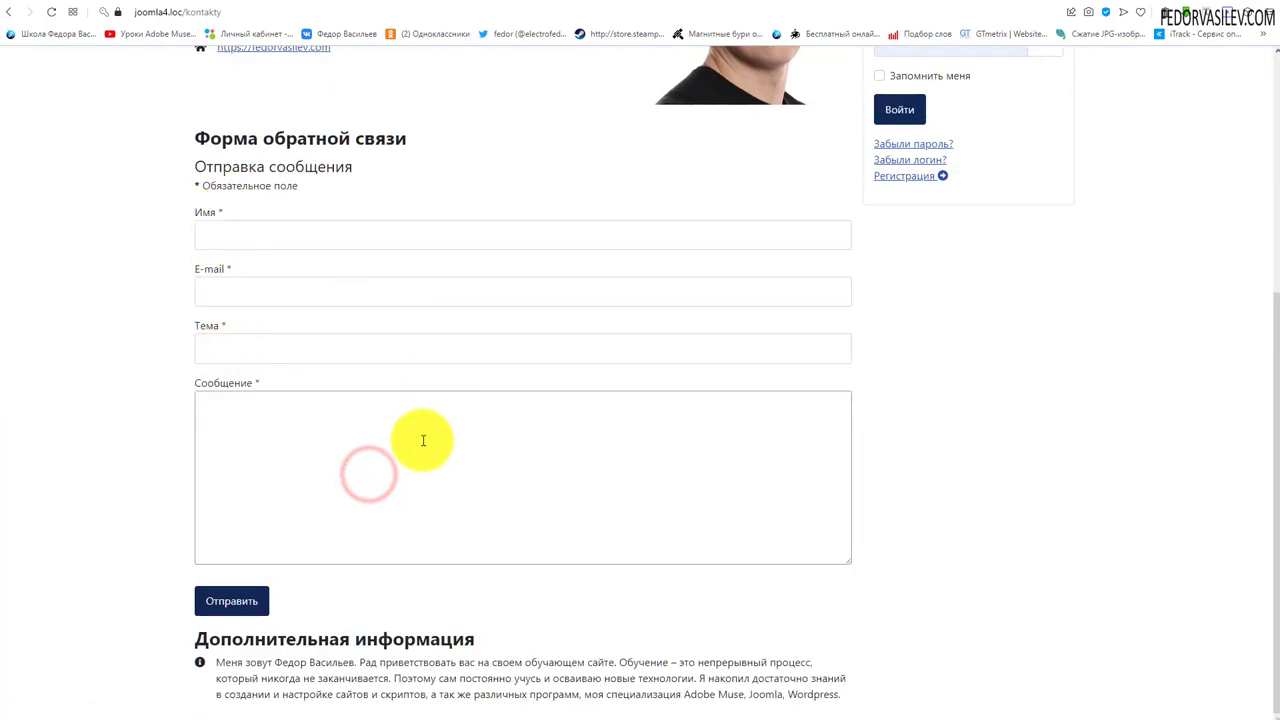
{"action": "scroll", "coordinate": [423, 440], "scroll_direction": "up", "scroll_amount": 4}
{"action": "scroll", "coordinate": [486, 457], "scroll_direction": "down", "scroll_amount": 4}
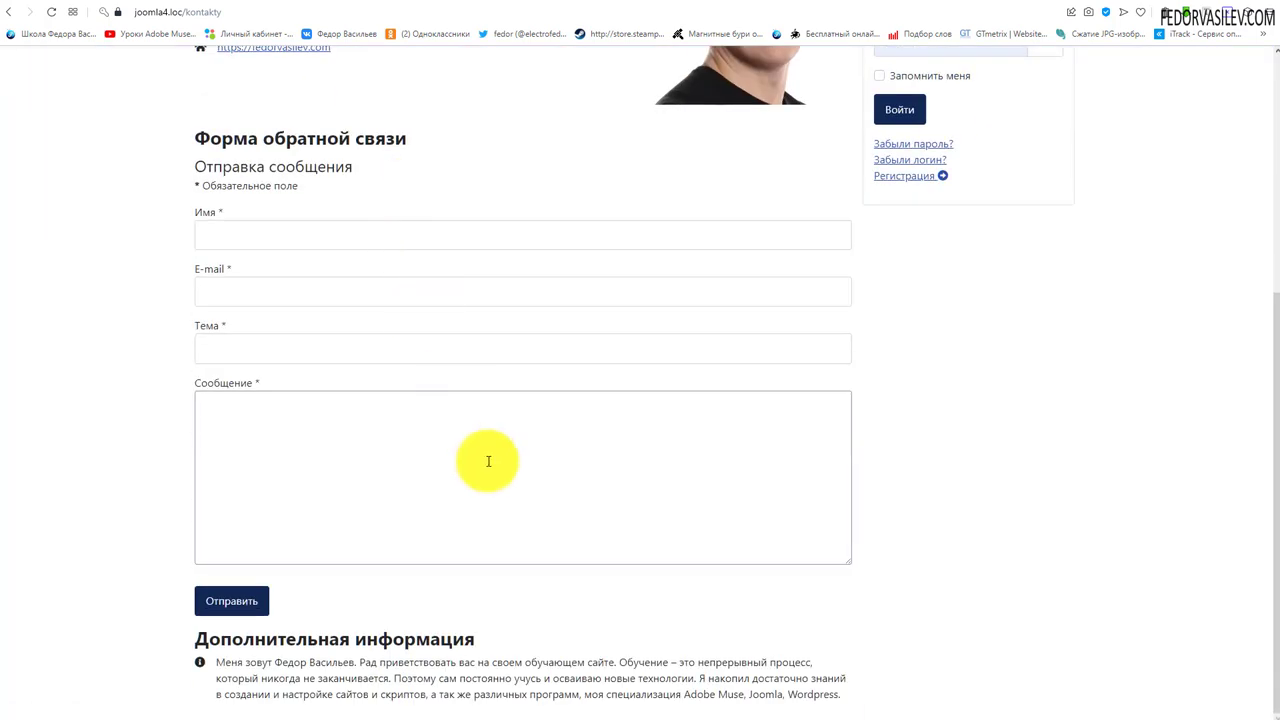
{"action": "scroll", "coordinate": [349, 555], "scroll_direction": "up", "scroll_amount": 4}
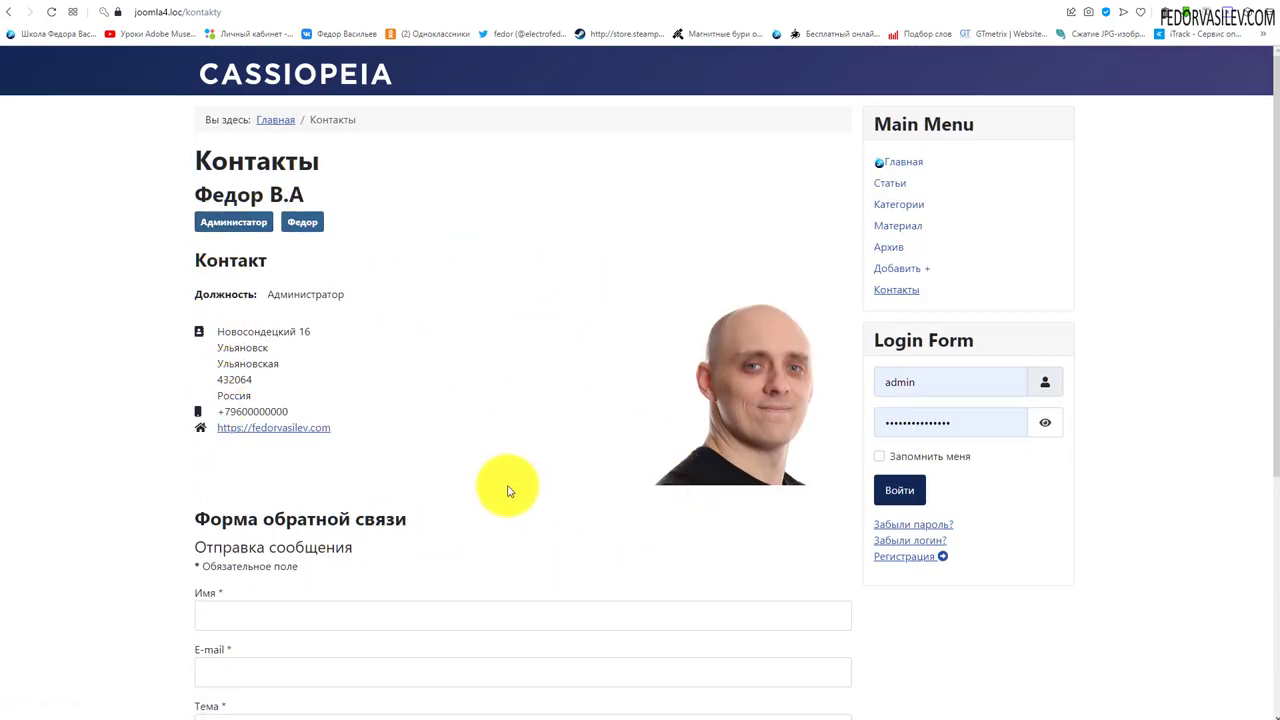
{"action": "scroll", "coordinate": [523, 489], "scroll_direction": "down", "scroll_amount": 4}
{"action": "scroll", "coordinate": [462, 512], "scroll_direction": "up", "scroll_amount": 4}
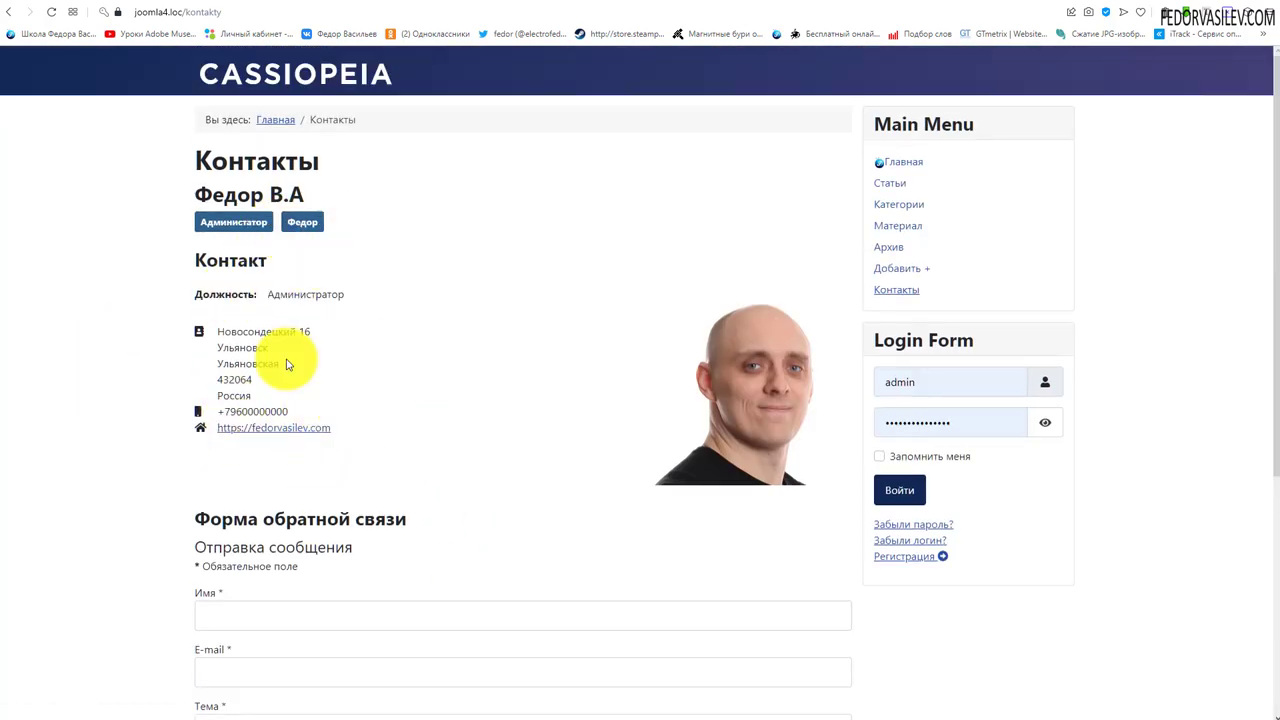
{"action": "scroll", "coordinate": [390, 491], "scroll_direction": "down", "scroll_amount": 4}
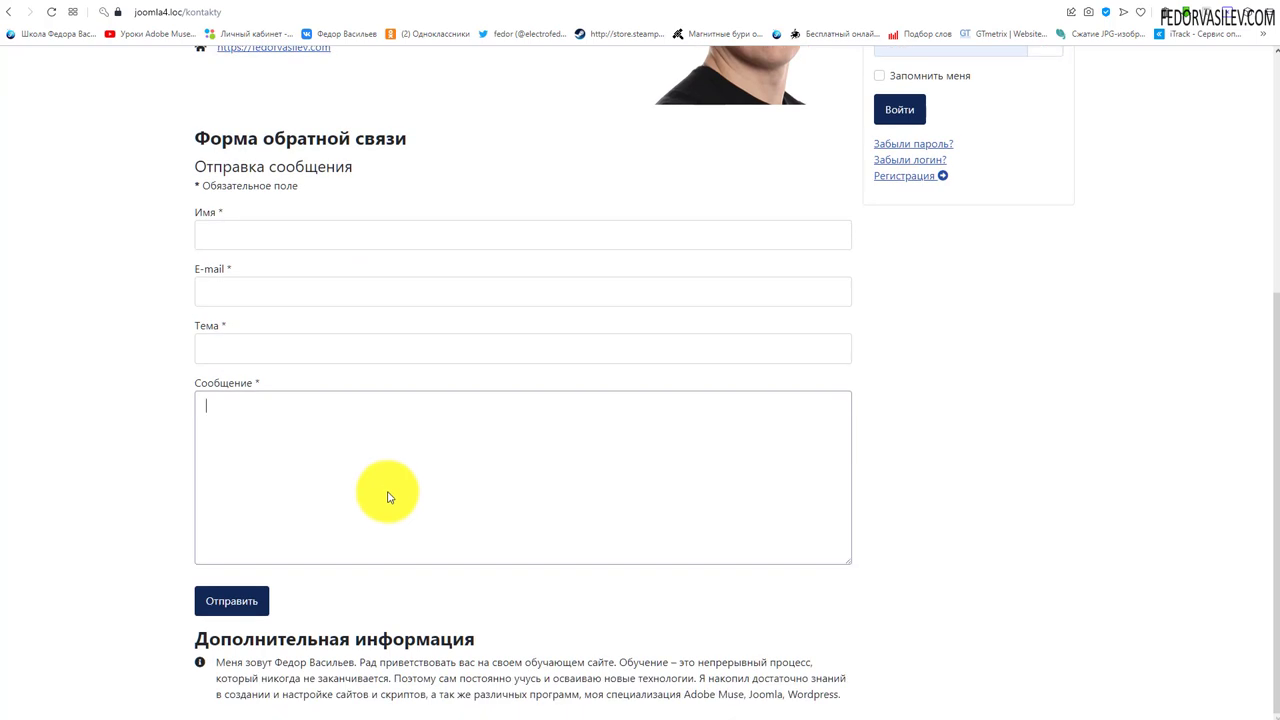
{"action": "scroll", "coordinate": [390, 492], "scroll_direction": "up", "scroll_amount": 4}
{"action": "scroll", "coordinate": [388, 492], "scroll_direction": "up", "scroll_amount": 1}
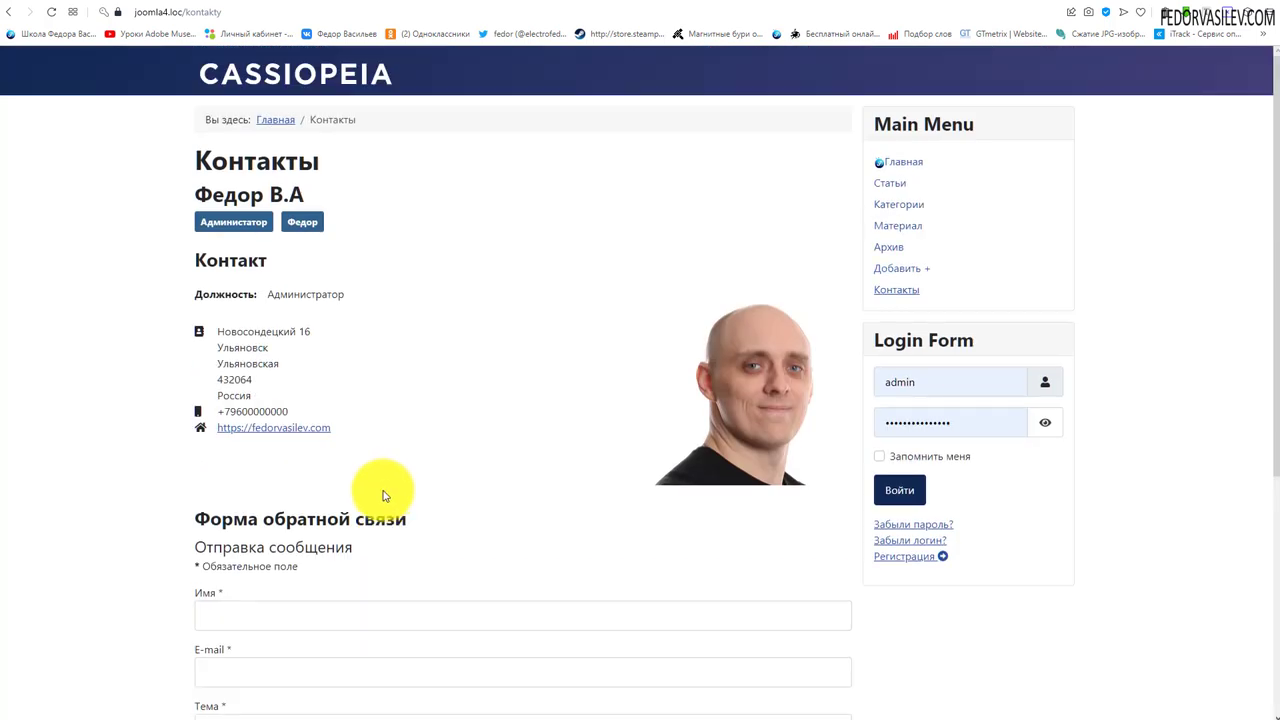
{"action": "scroll", "coordinate": [383, 495], "scroll_direction": "down", "scroll_amount": 4}
{"action": "scroll", "coordinate": [380, 494], "scroll_direction": "up", "scroll_amount": 4}
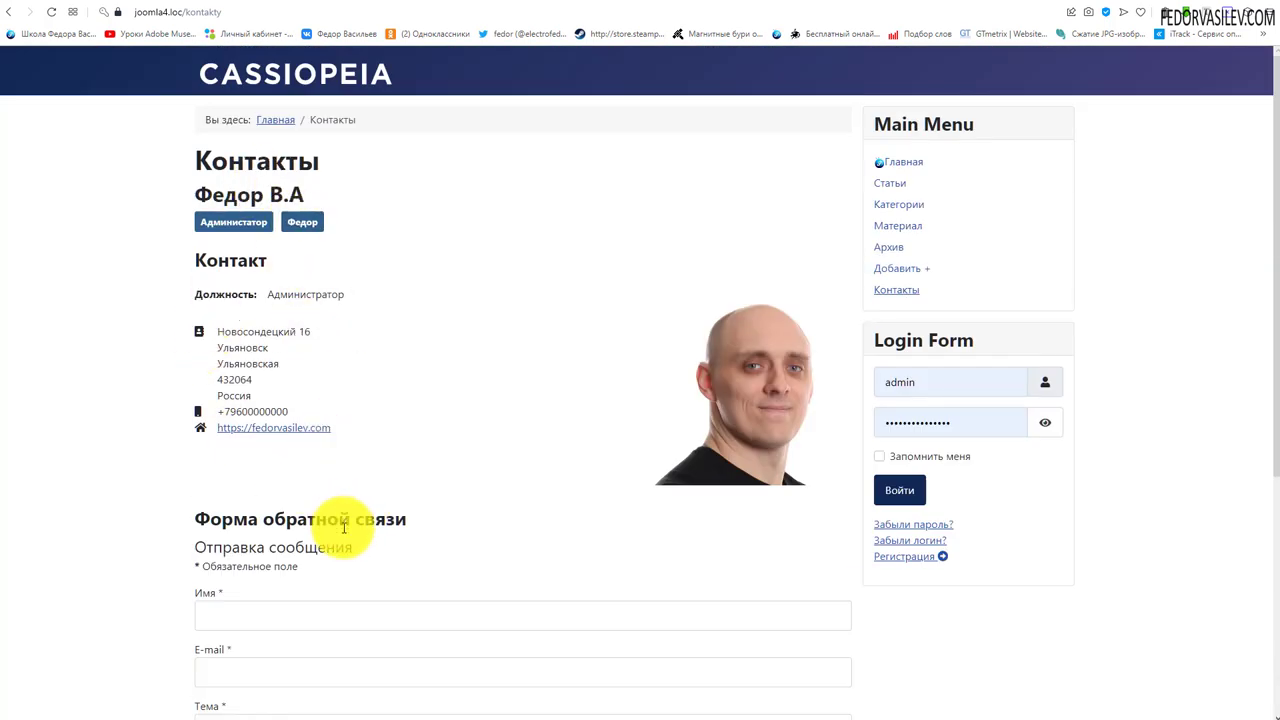
{"action": "scroll", "coordinate": [307, 508], "scroll_direction": "down", "scroll_amount": 4}
{"action": "scroll", "coordinate": [295, 460], "scroll_direction": "up", "scroll_amount": 4}
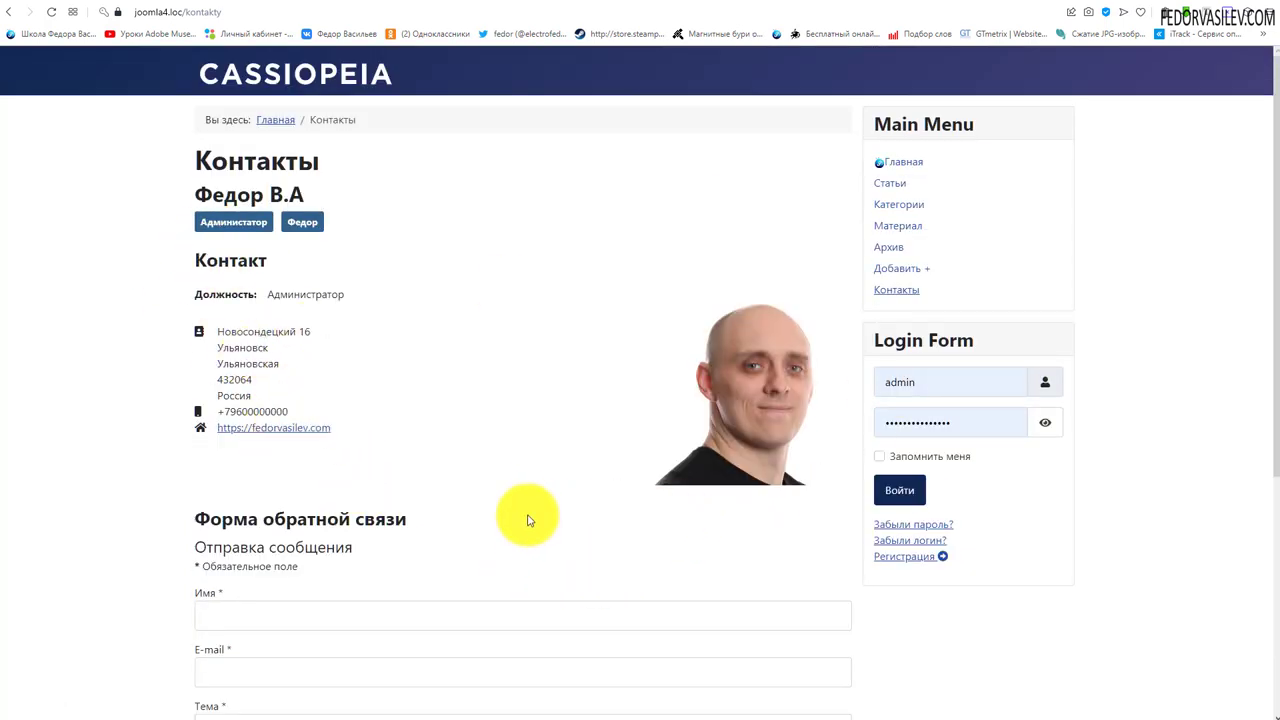
{"action": "scroll", "coordinate": [517, 603], "scroll_direction": "down", "scroll_amount": 3}
{"action": "scroll", "coordinate": [886, 417], "scroll_direction": "up", "scroll_amount": 3}
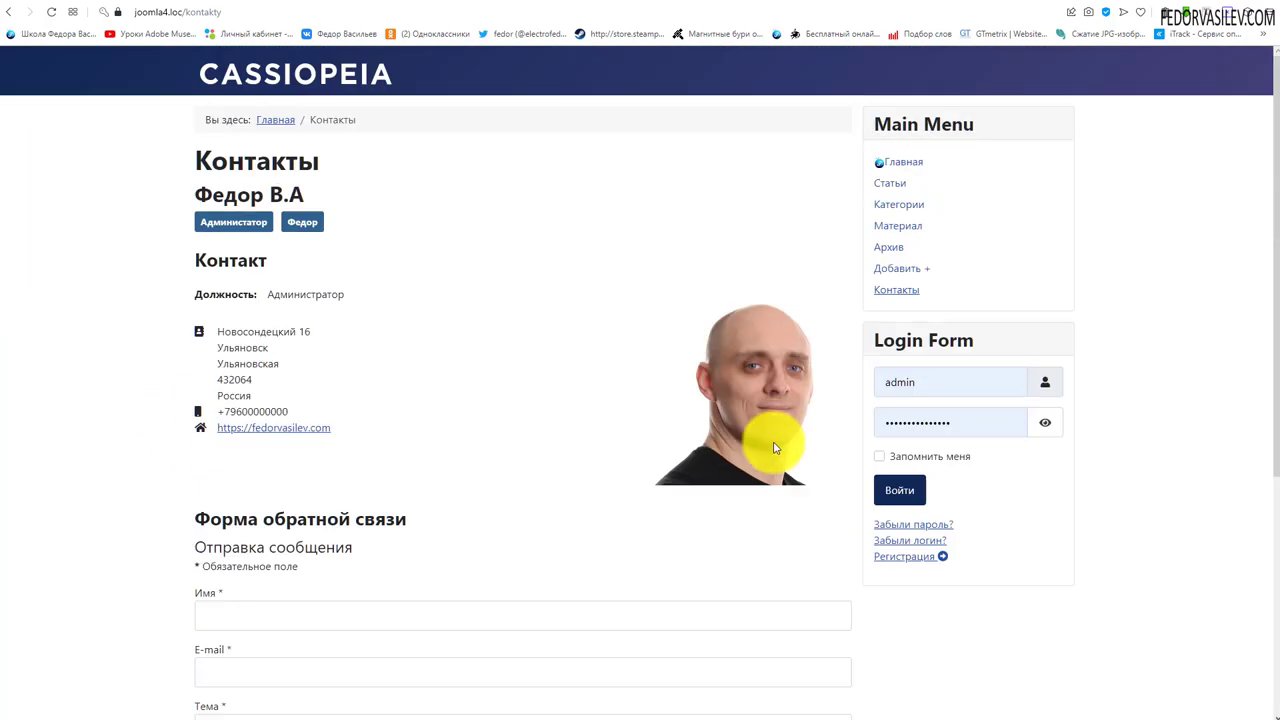
Return to the menu item editor and change its type to Контакты, listing contacts from a specific category.
{"action": "key", "text": "ctrl+Tab"}
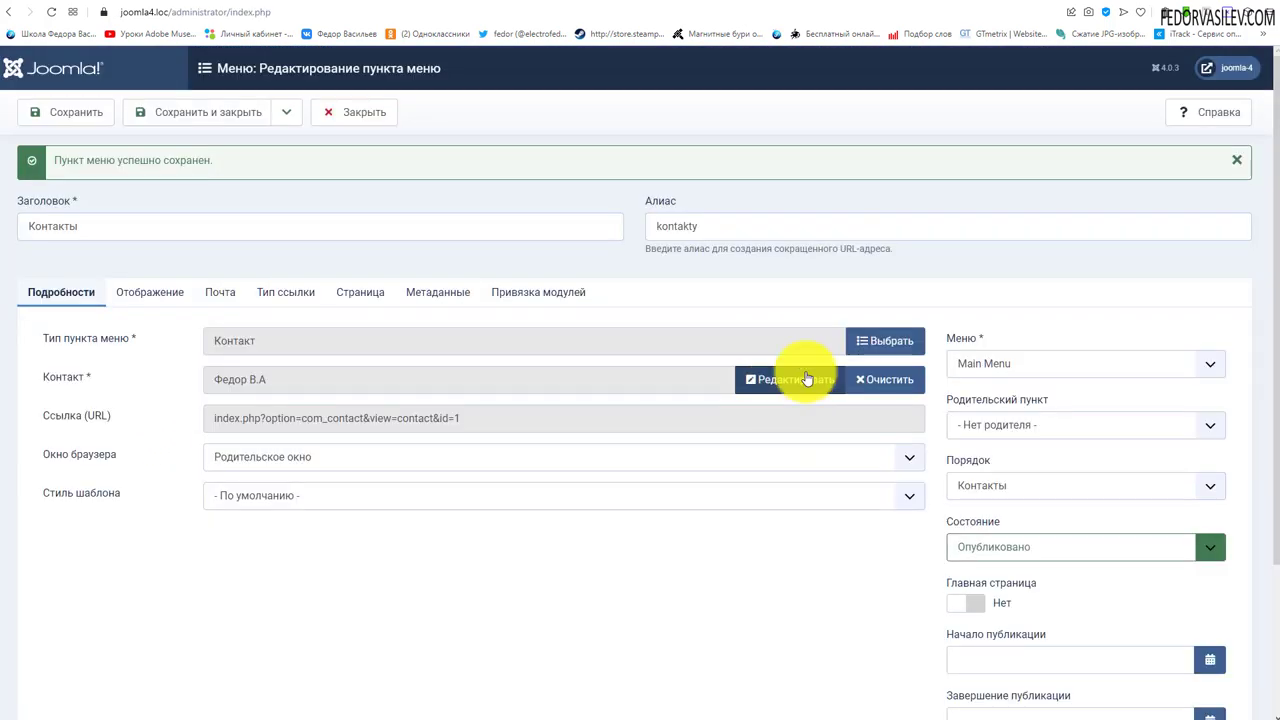
{"action": "left_click", "coordinate": [876, 345]}
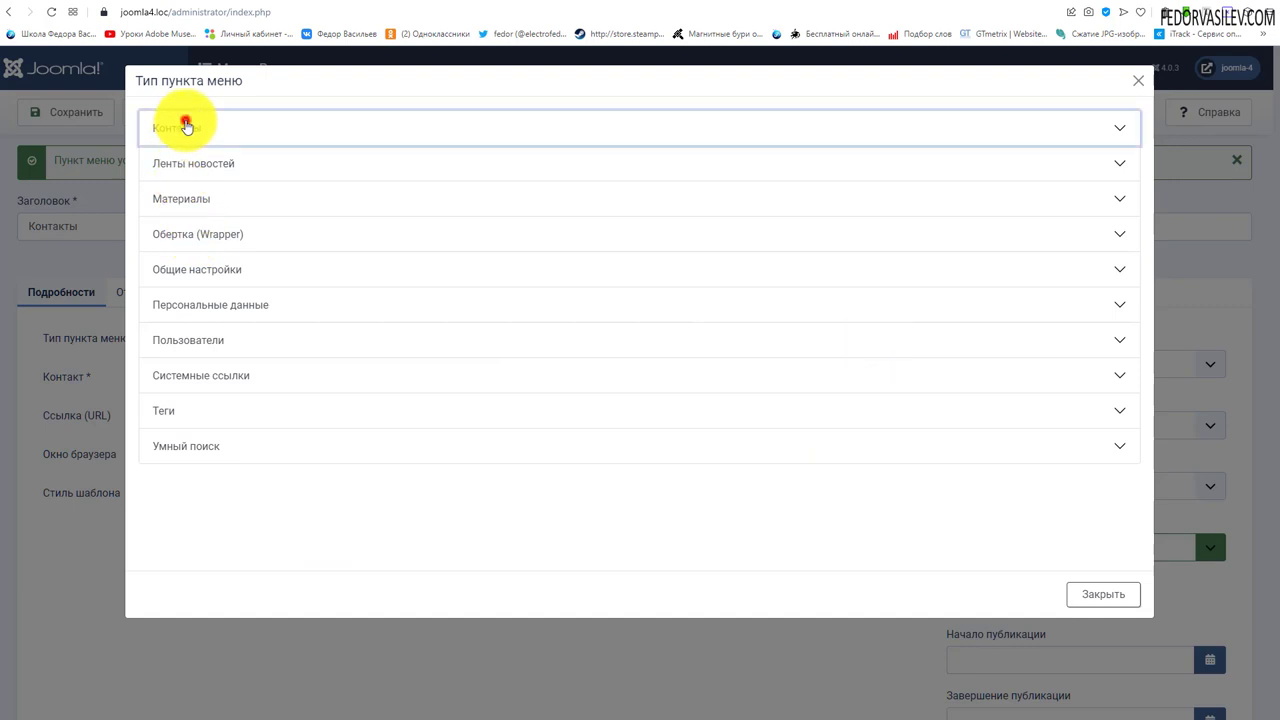
{"action": "left_click", "coordinate": [180, 126]}
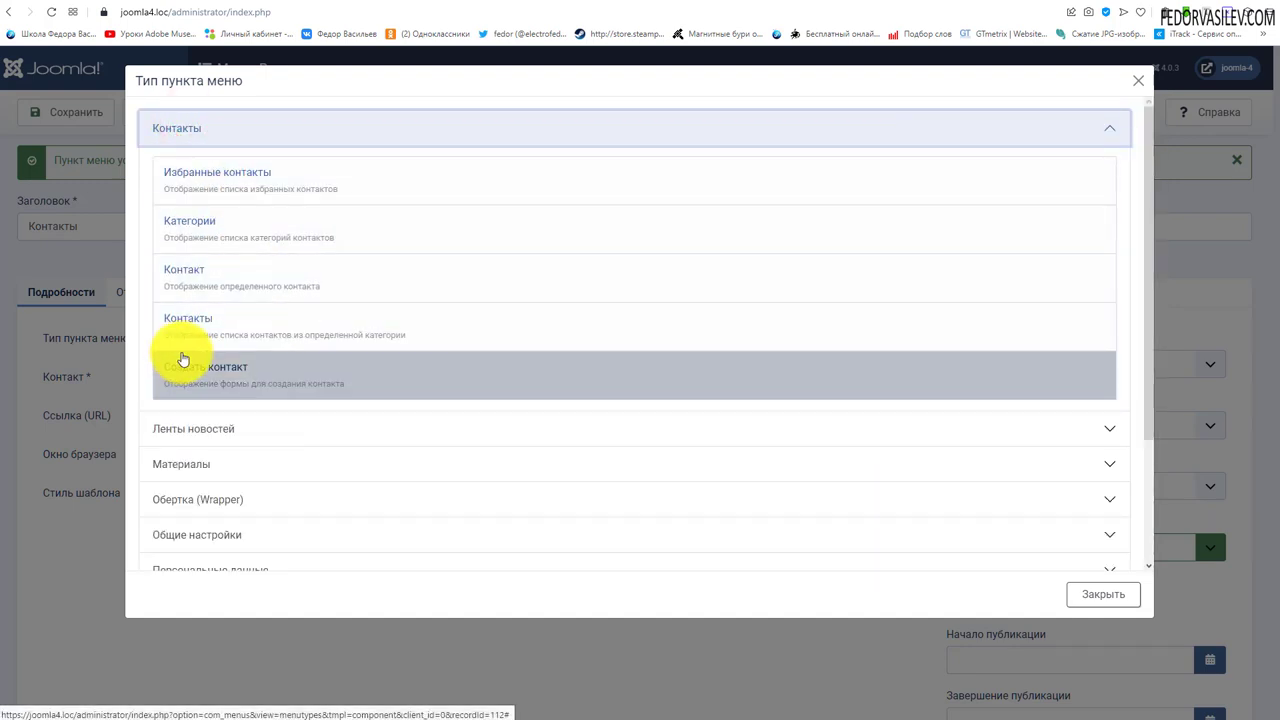
{"action": "left_click", "coordinate": [220, 333]}
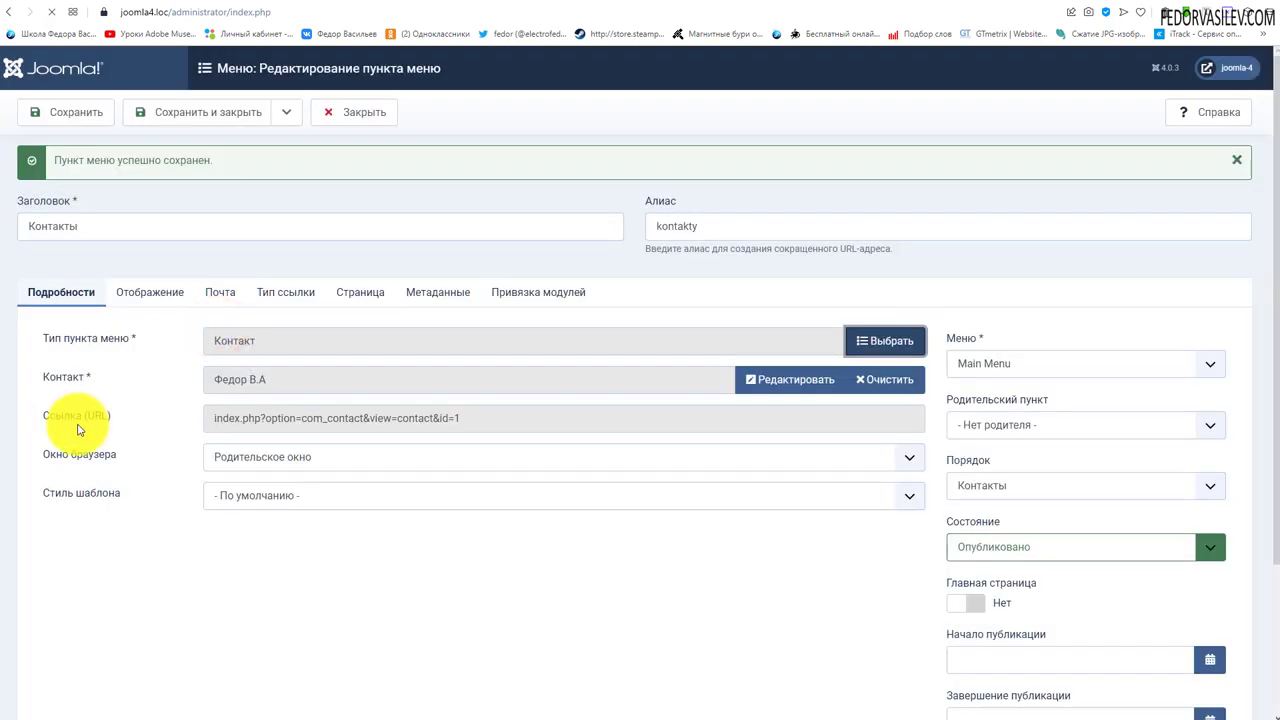
Dismiss the new-category form and select the existing Администраторы category for the menu item.
{"action": "left_click", "coordinate": [880, 340]}
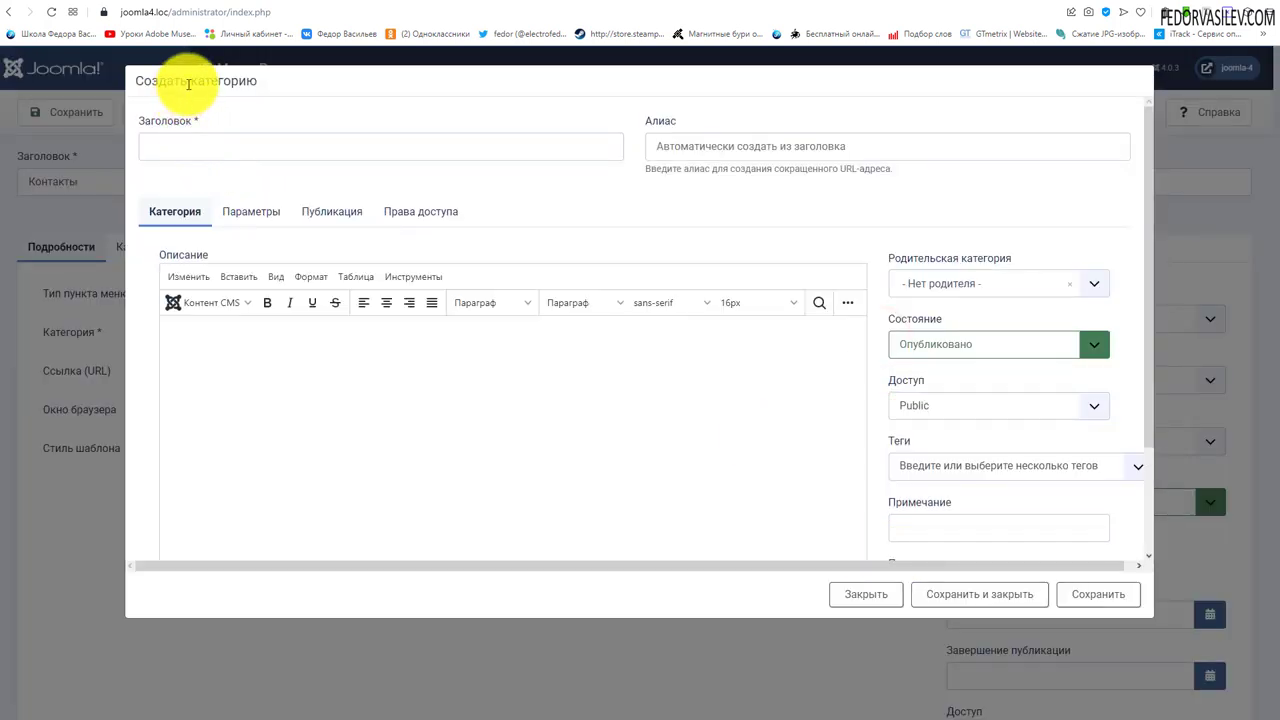
{"action": "left_click", "coordinate": [865, 596]}
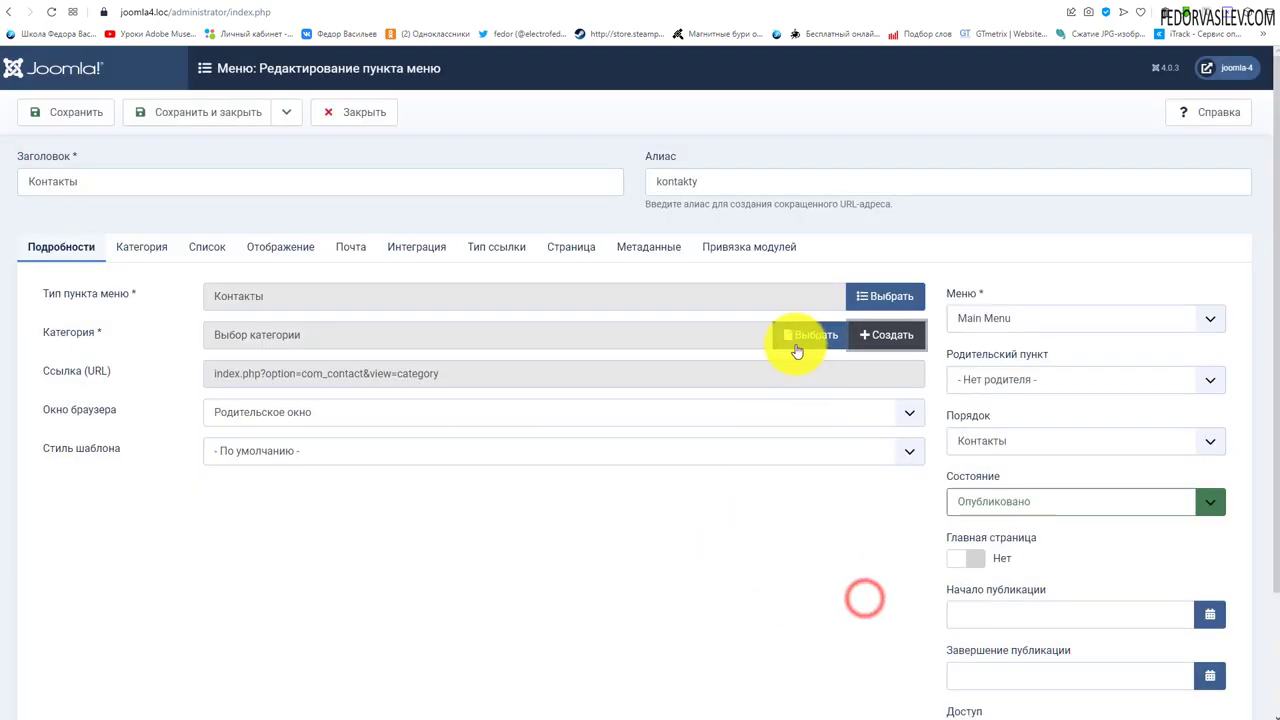
{"action": "left_click", "coordinate": [797, 345]}
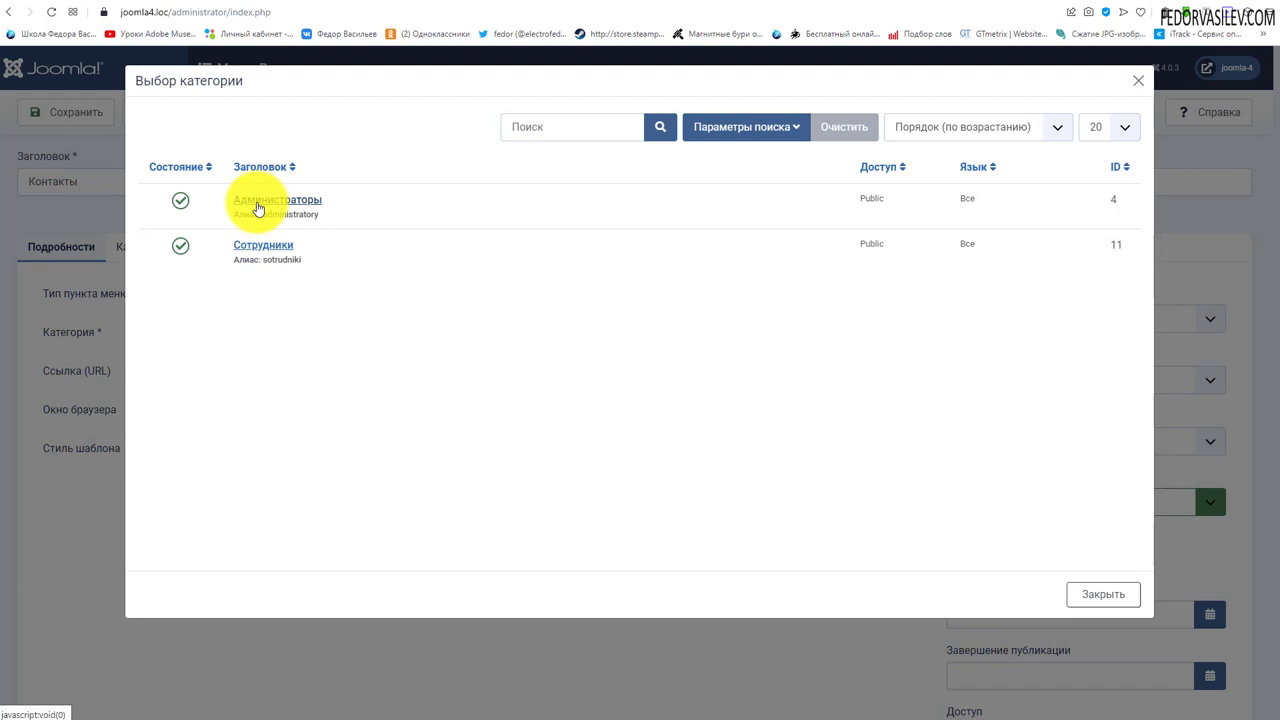
{"action": "left_click", "coordinate": [257, 204]}
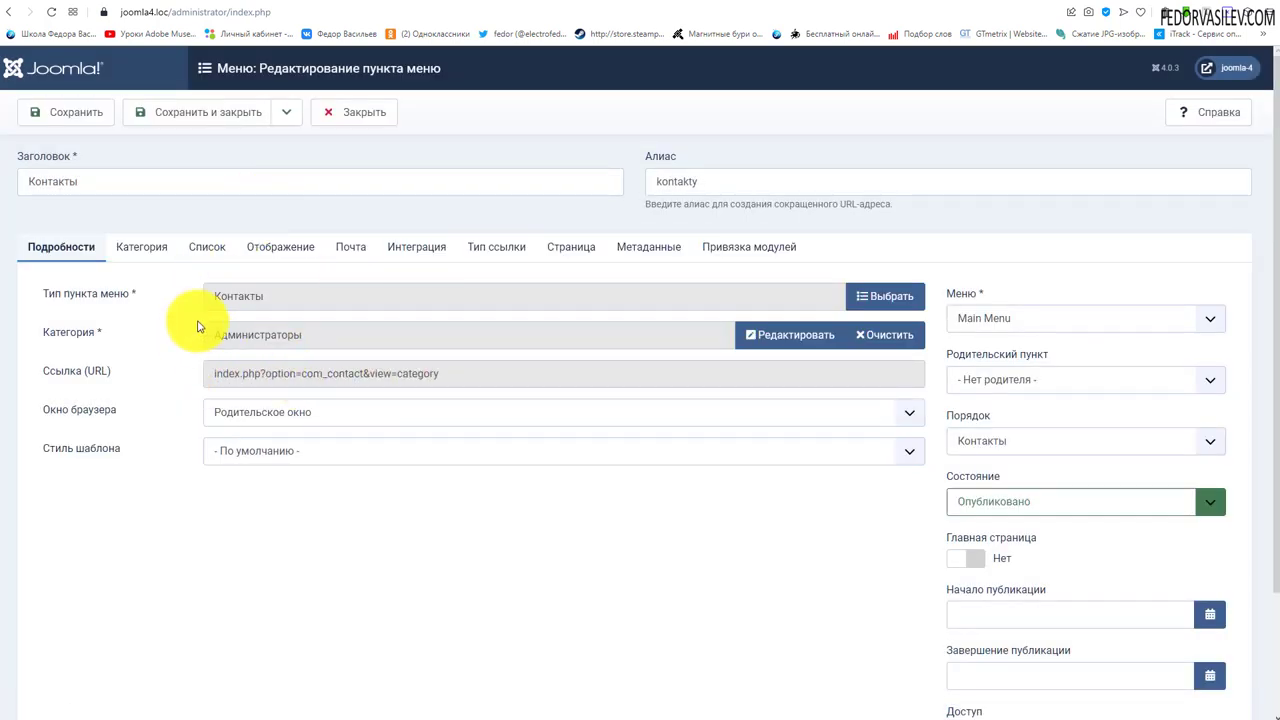
Look through the Контакты menu item's category, list, mail, link type, page, metadata and module assignment settings.
{"action": "scroll", "coordinate": [943, 463], "scroll_direction": "down", "scroll_amount": 2}
{"action": "scroll", "coordinate": [943, 463], "scroll_direction": "up", "scroll_amount": 2}
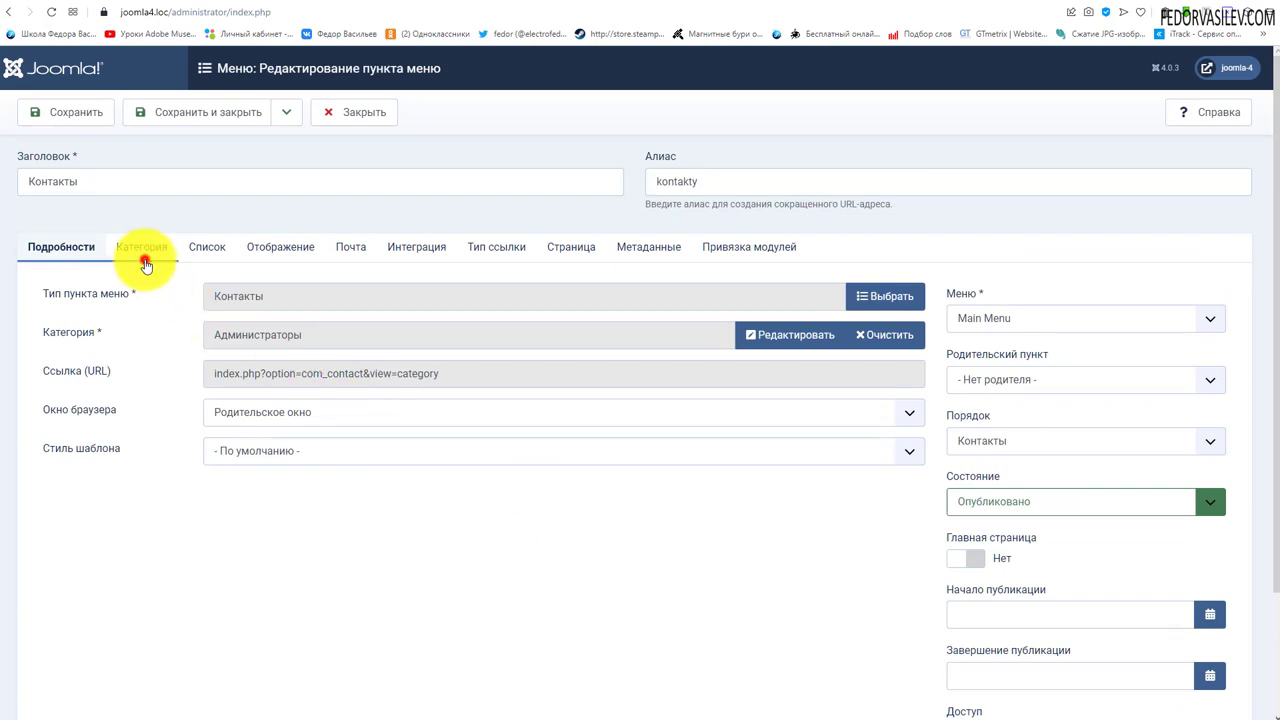
{"action": "left_click", "coordinate": [145, 262]}
{"action": "left_click", "coordinate": [204, 246]}
{"action": "scroll", "coordinate": [424, 410], "scroll_direction": "down", "scroll_amount": 5}
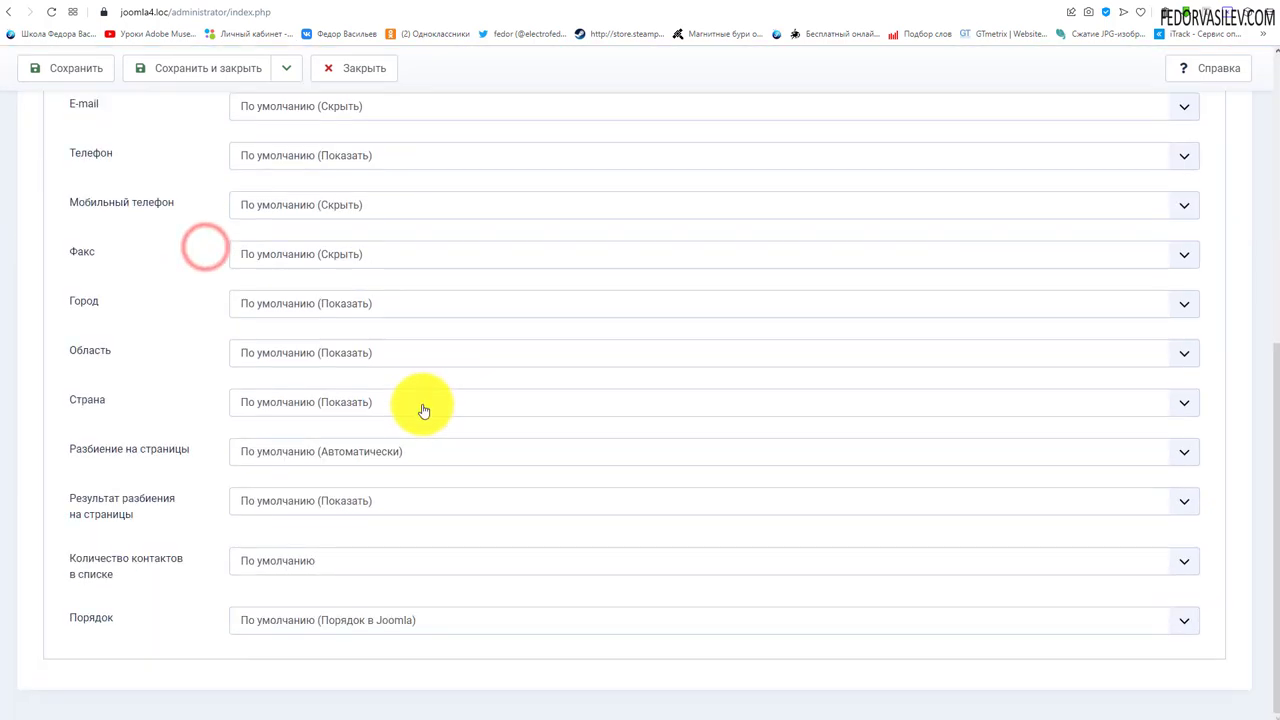
{"action": "scroll", "coordinate": [424, 410], "scroll_direction": "up", "scroll_amount": 5}
{"action": "left_click", "coordinate": [350, 246]}
{"action": "left_click", "coordinate": [496, 246]}
{"action": "left_click", "coordinate": [568, 248]}
{"action": "left_click", "coordinate": [646, 248]}
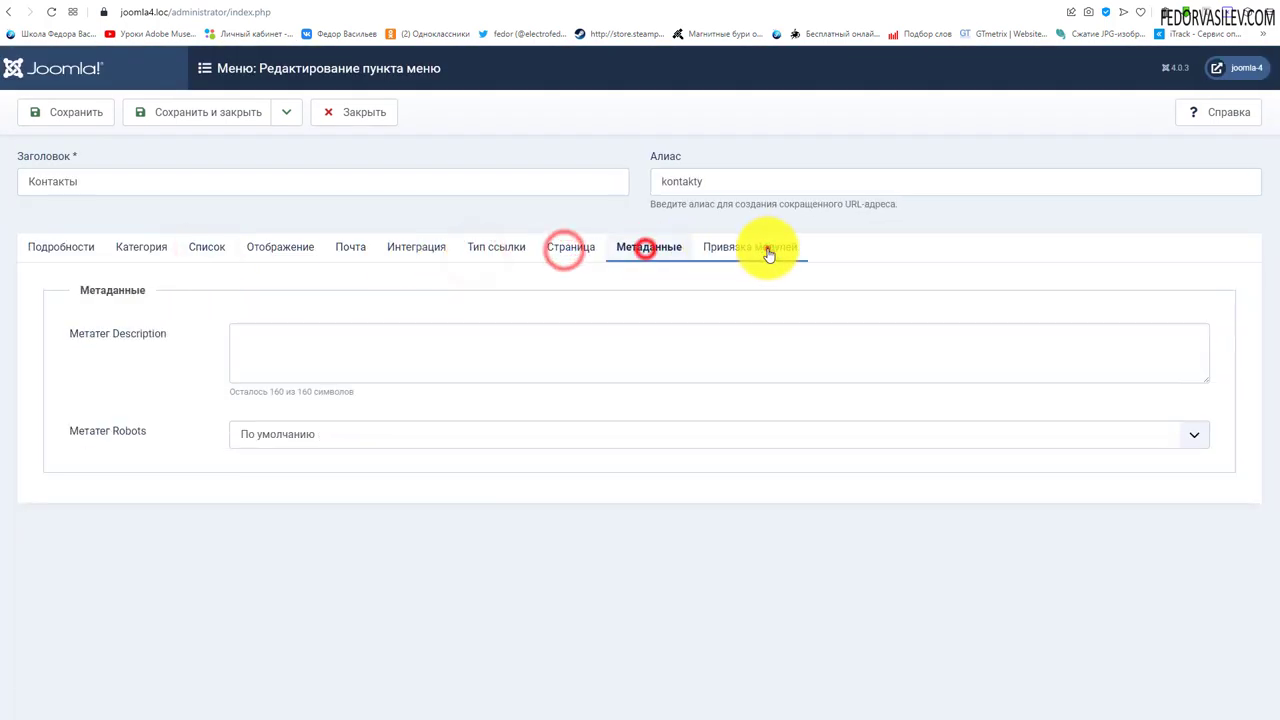
{"action": "left_click", "coordinate": [769, 252]}
Save the Контакты menu item and open its page from the main menu of the public site.
{"action": "left_click", "coordinate": [78, 246]}
{"action": "left_click", "coordinate": [62, 112]}
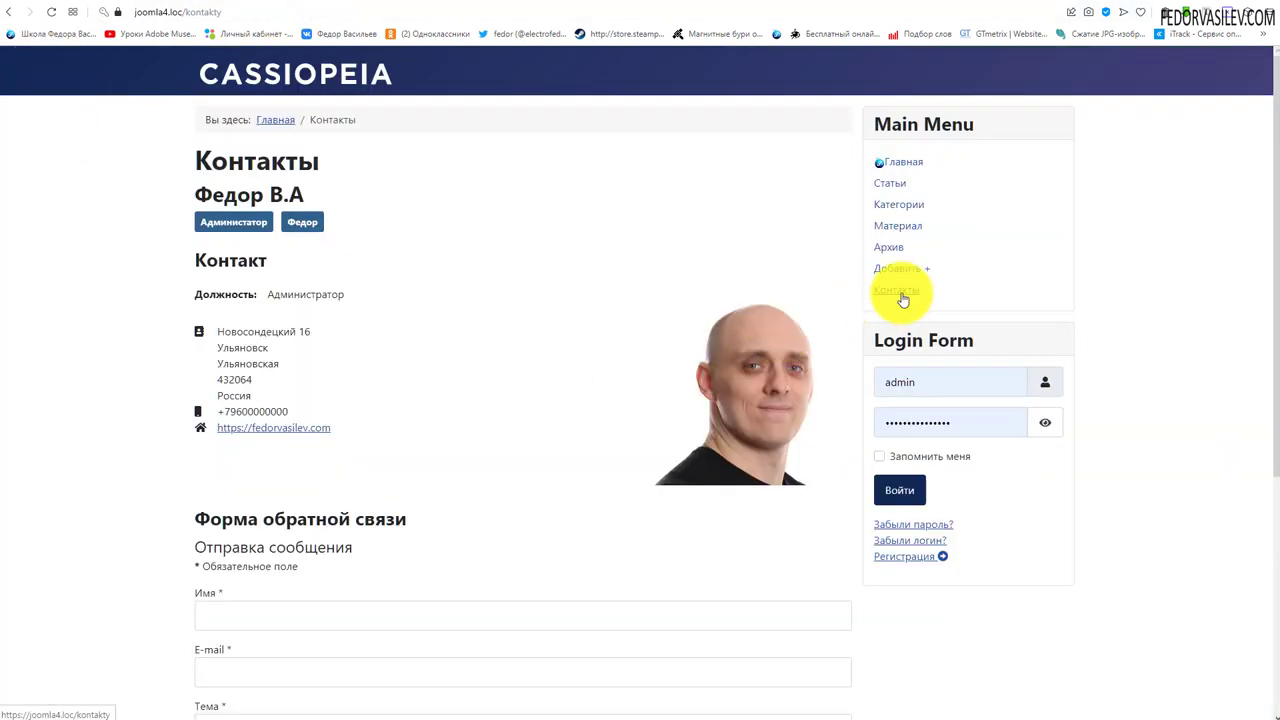
{"action": "left_click", "coordinate": [901, 291]}
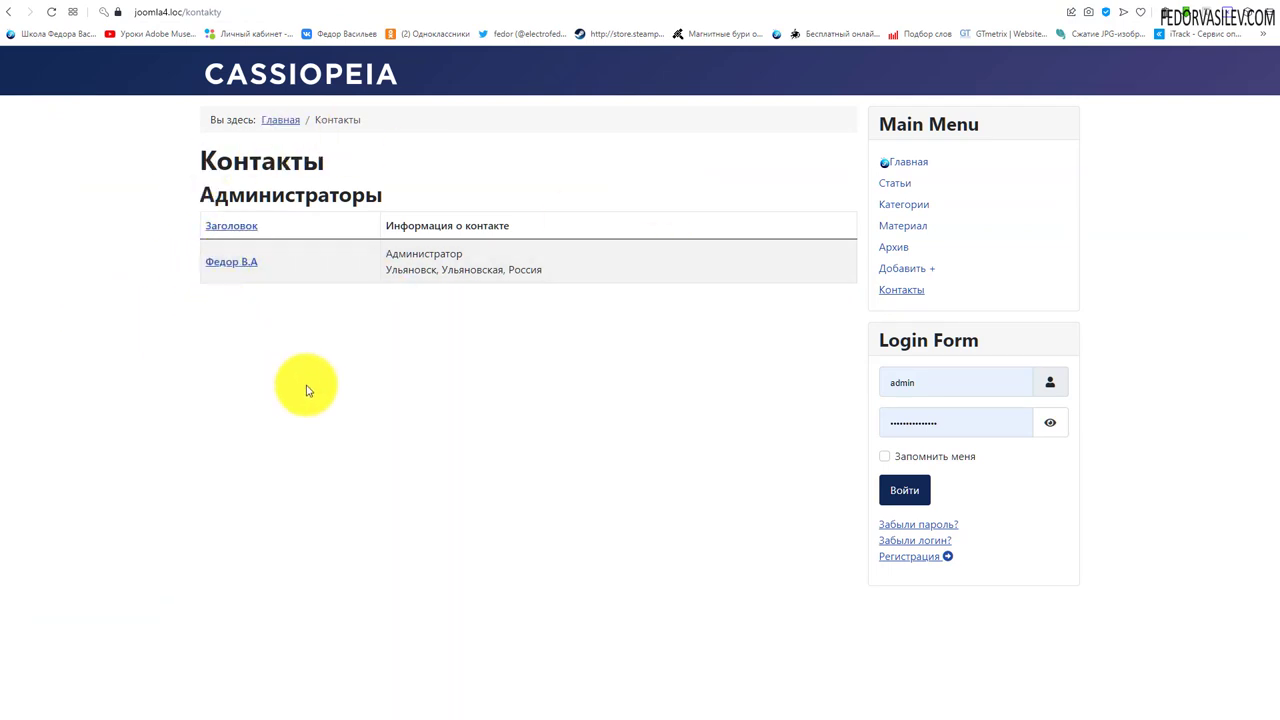
Open the contact listed under Администраторы and look over its details, feedback form and additional information.
{"action": "left_click", "coordinate": [232, 268]}
{"action": "scroll", "coordinate": [330, 360], "scroll_direction": "down", "scroll_amount": 3}
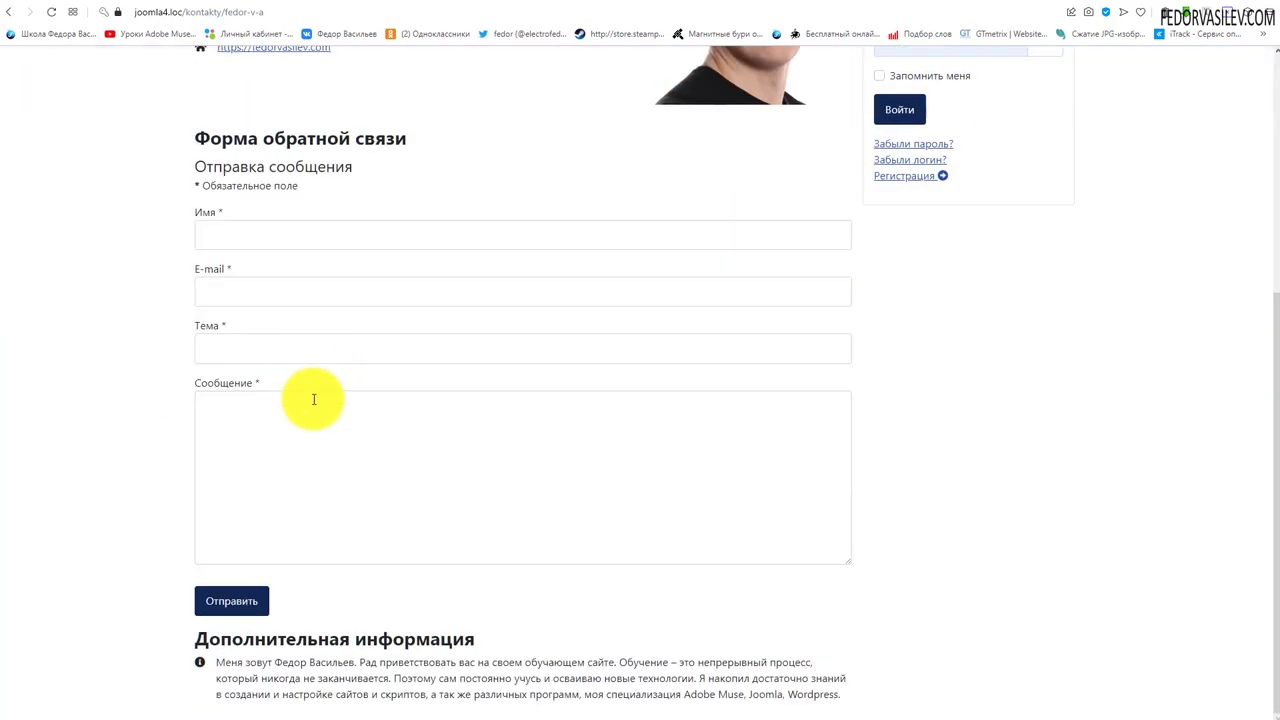
{"action": "scroll", "coordinate": [313, 399], "scroll_direction": "up", "scroll_amount": 4}
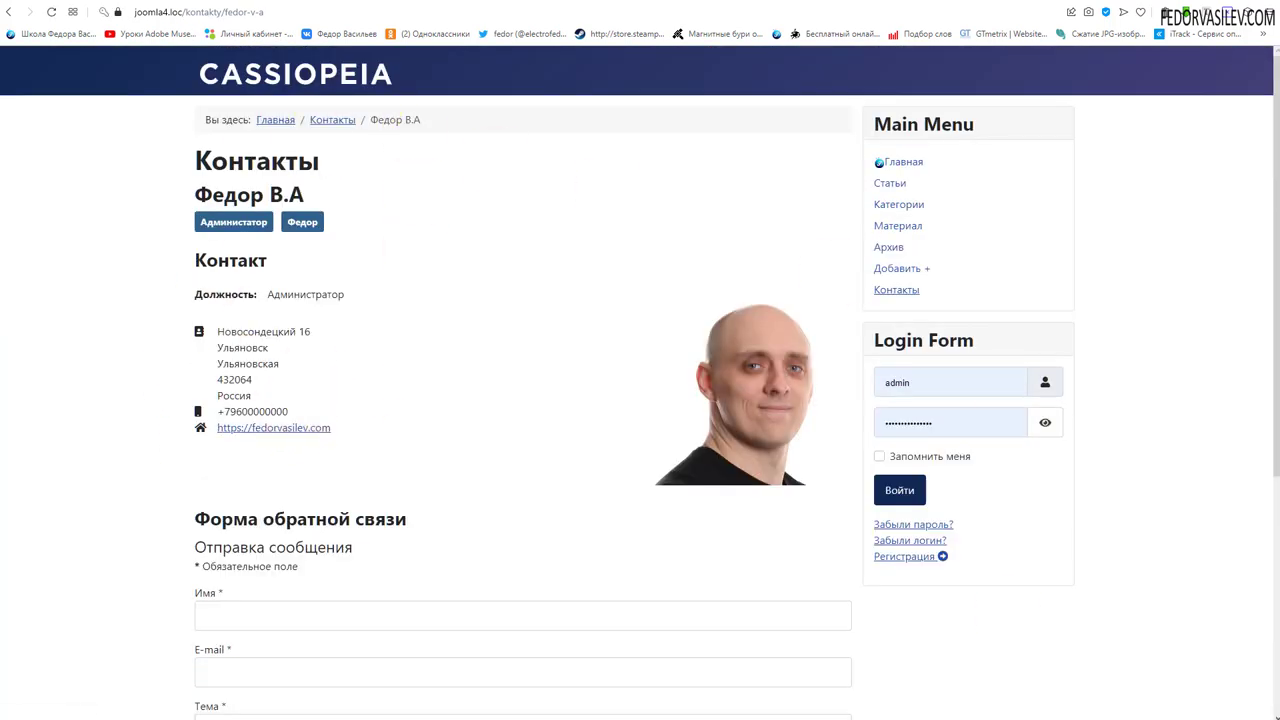
Return to the site administration and change the Контакты menu item's type to Создать контакт.
{"action": "key", "text": "ctrl+Tab"}
{"action": "left_click", "coordinate": [871, 340]}
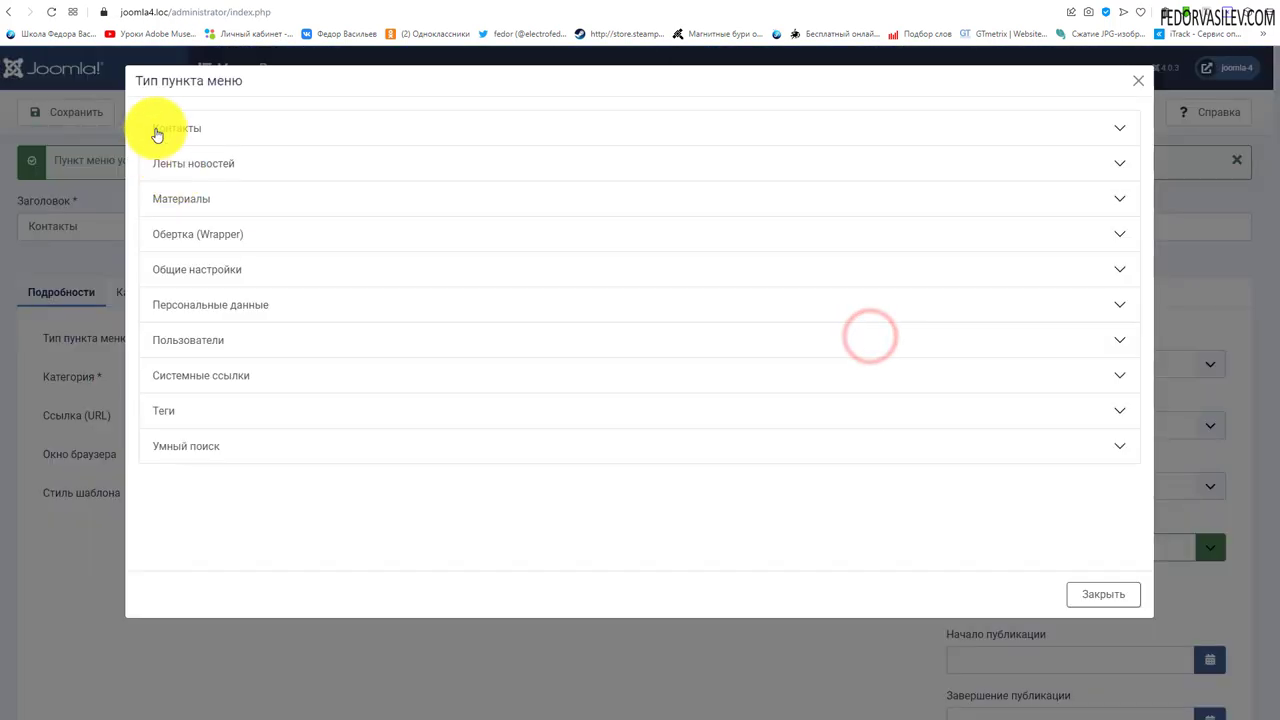
{"action": "left_click", "coordinate": [157, 128]}
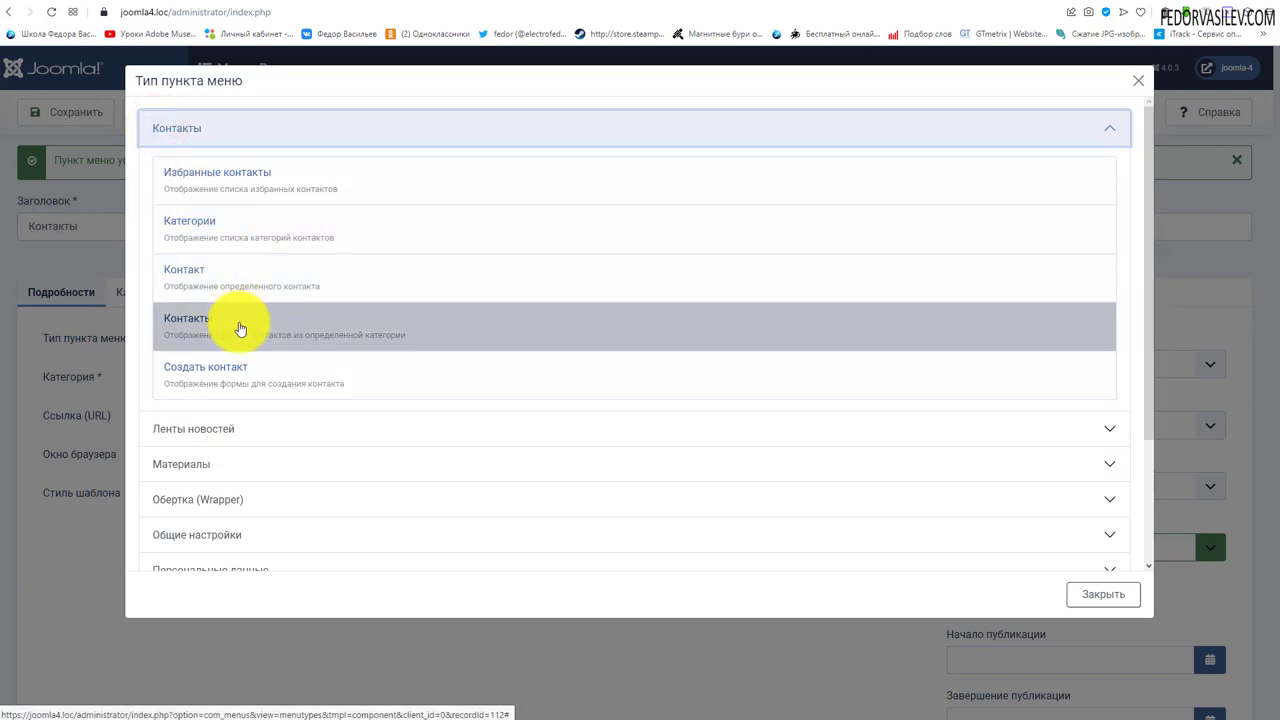
{"action": "left_click", "coordinate": [205, 375]}
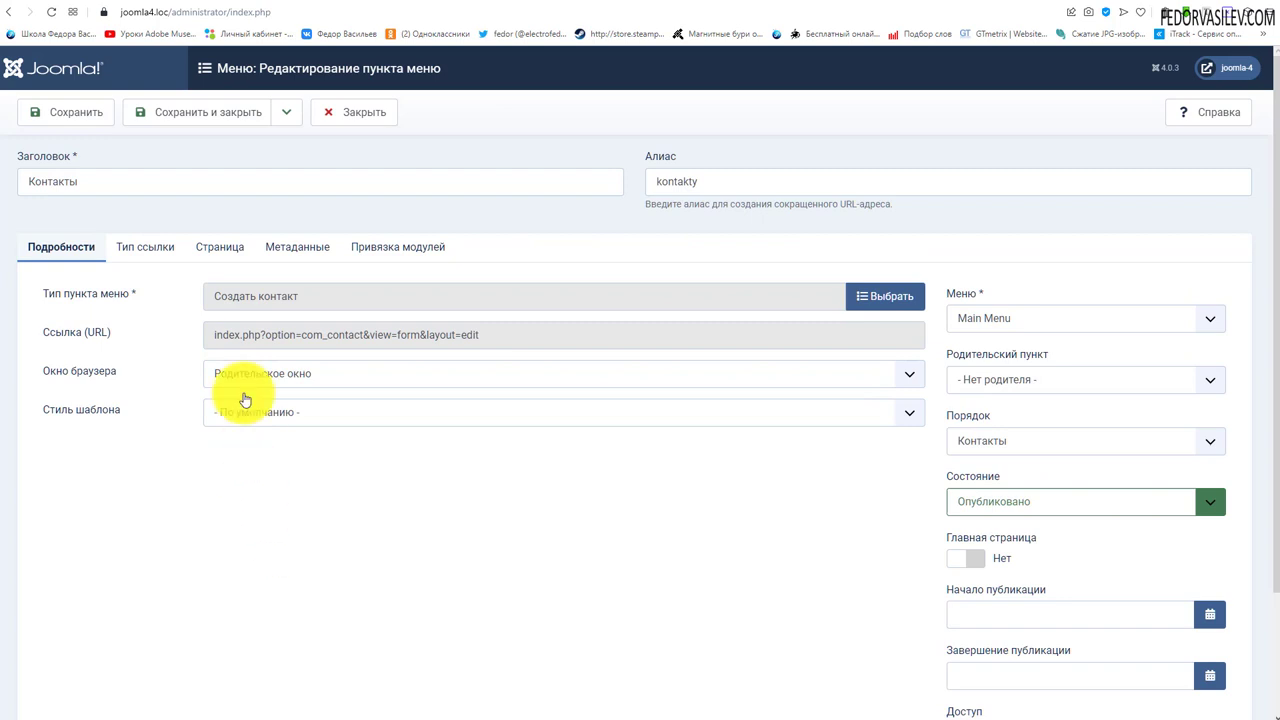
Check the menu item's metadata, module assignment and detail settings, and save the menu item.
{"action": "left_click", "coordinate": [285, 242]}
{"action": "left_click", "coordinate": [413, 251]}
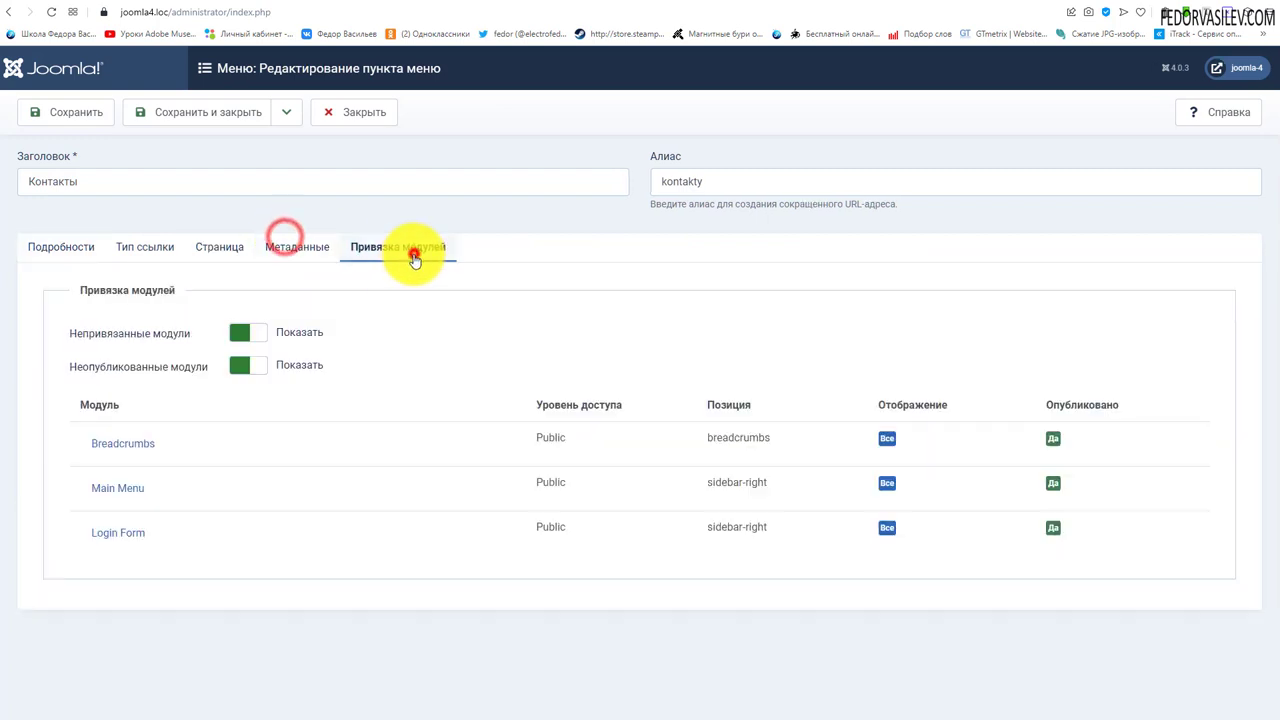
{"action": "left_click", "coordinate": [55, 255]}
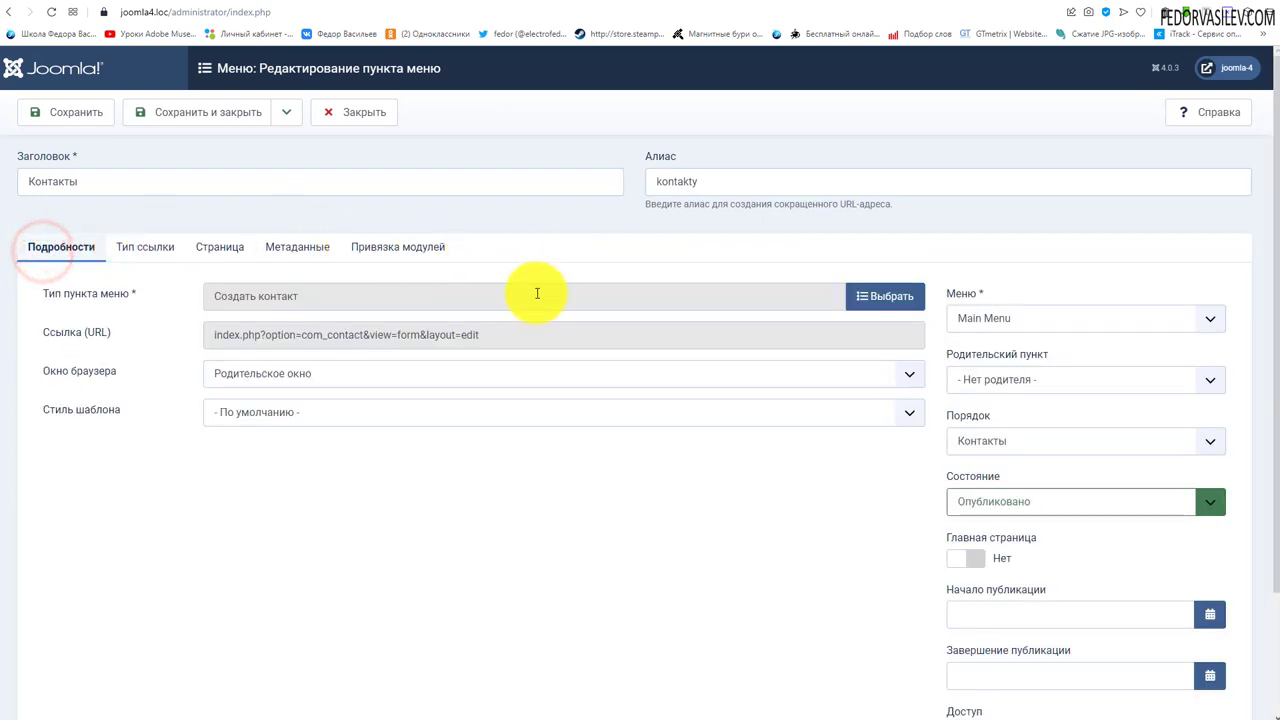
{"action": "scroll", "coordinate": [640, 371], "scroll_direction": "down", "scroll_amount": 2}
{"action": "scroll", "coordinate": [640, 371], "scroll_direction": "up", "scroll_amount": 2}
{"action": "left_click", "coordinate": [66, 114]}
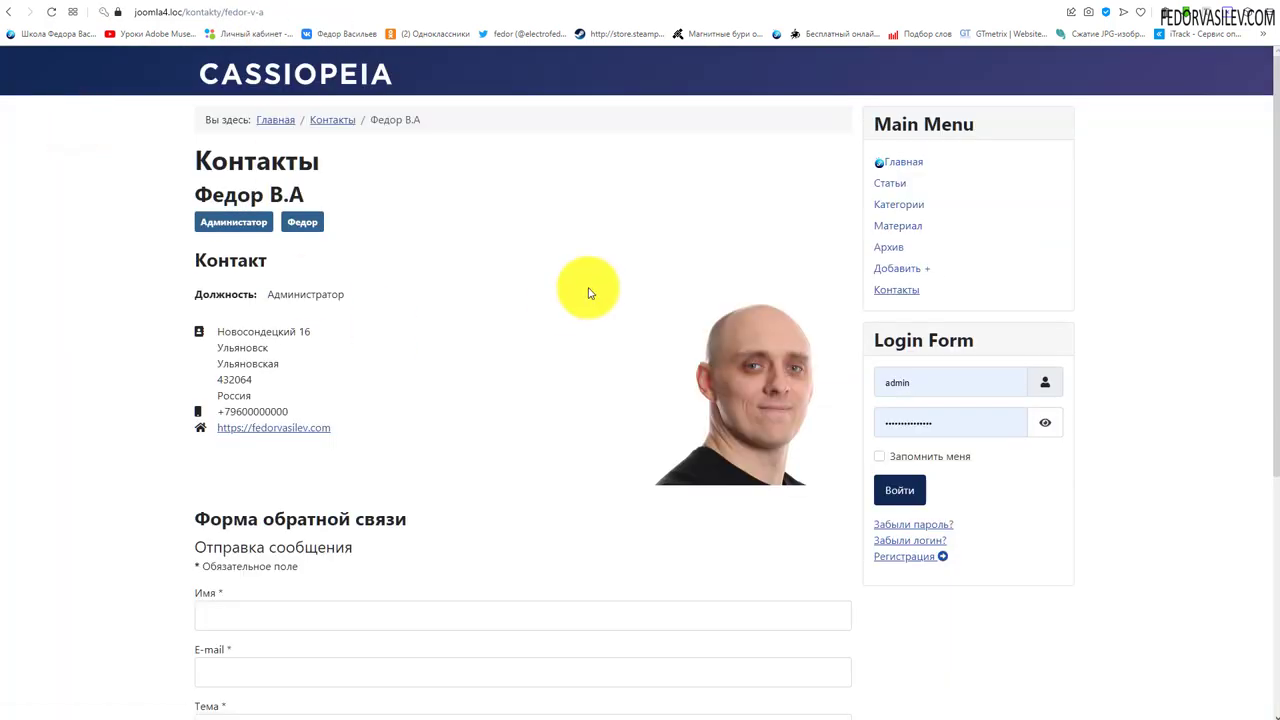
Open the Контакты page on the public site and log in as test with the saved account password.
{"action": "left_click", "coordinate": [889, 160]}
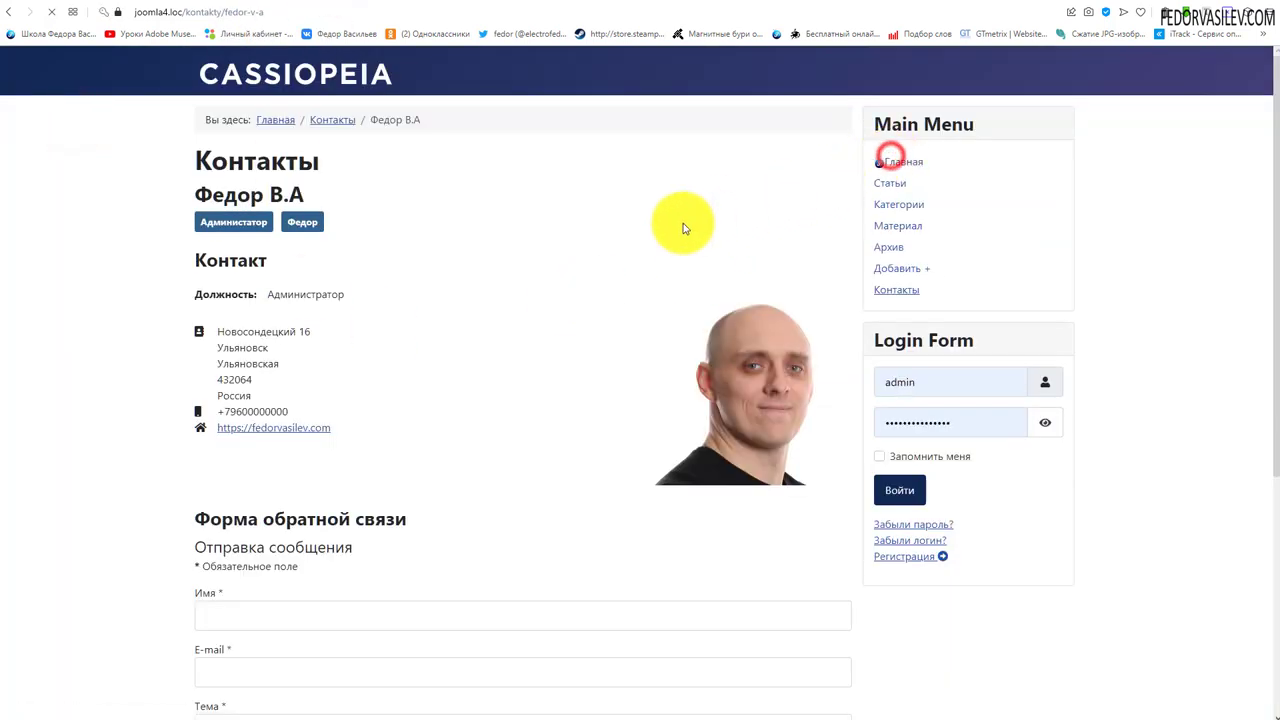
{"action": "left_click", "coordinate": [884, 292]}
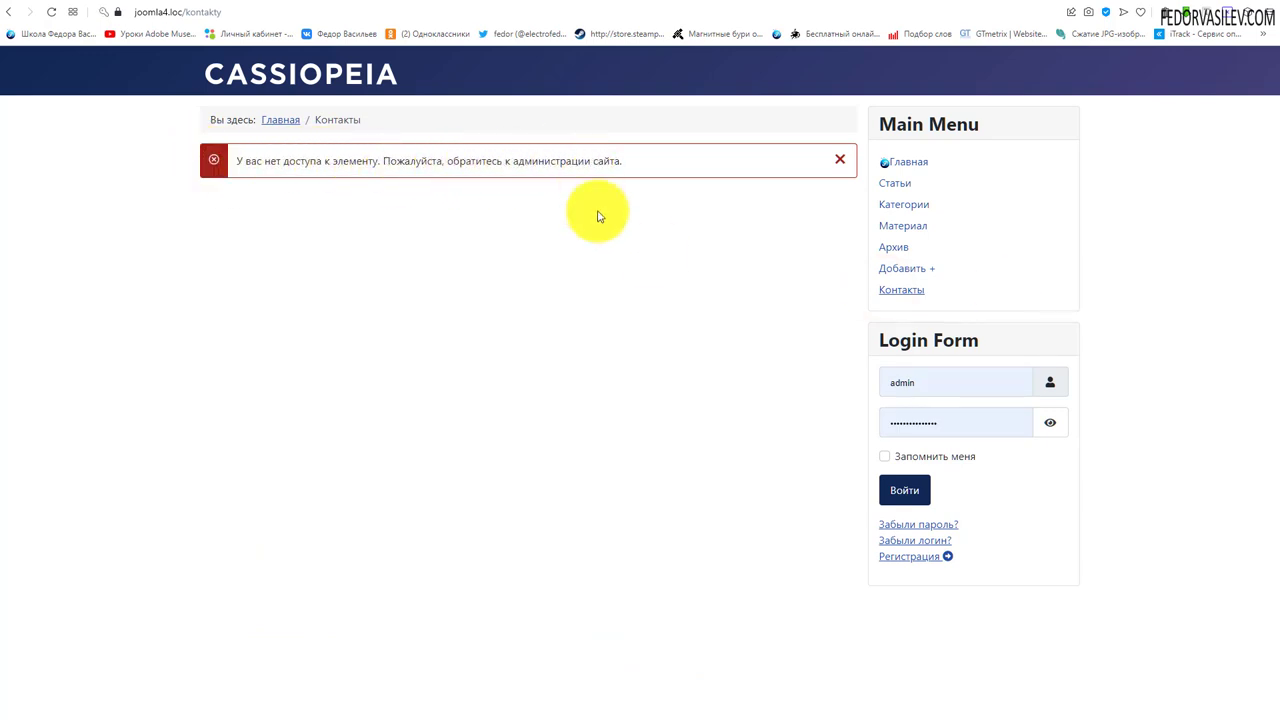
{"action": "left_click", "coordinate": [941, 382]}
{"action": "left_click", "coordinate": [912, 457]}
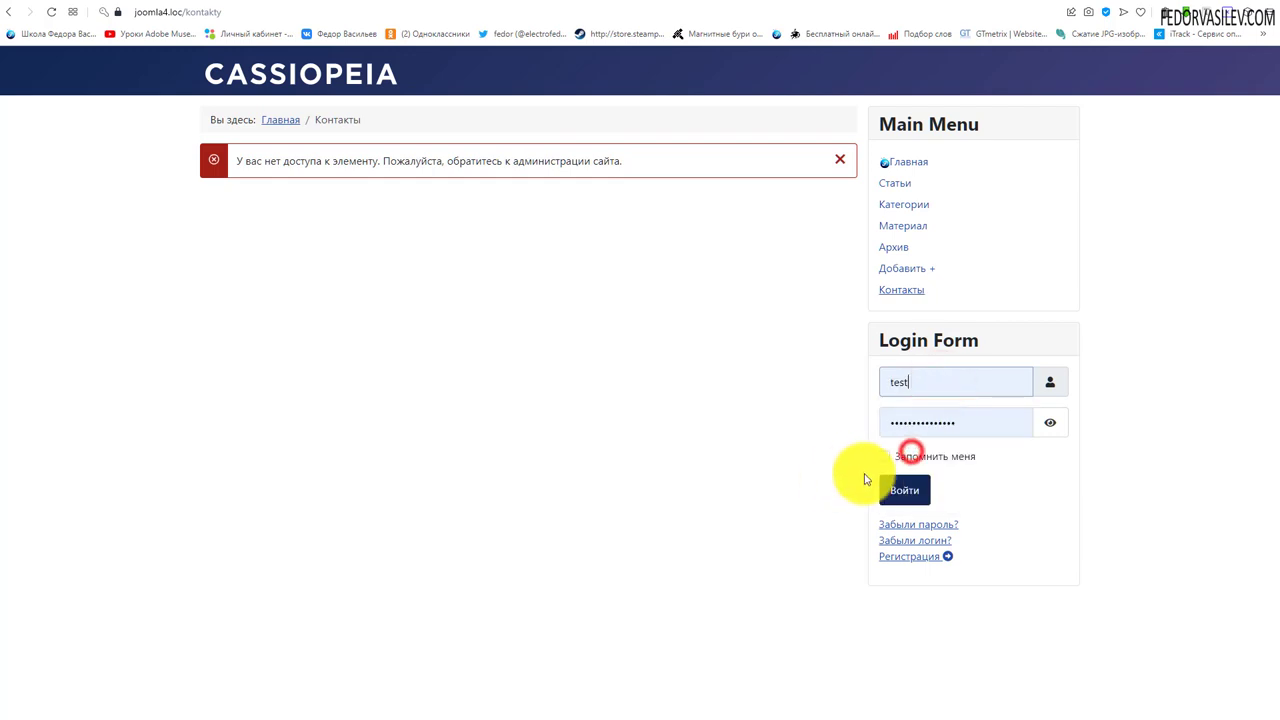
{"action": "left_click", "coordinate": [905, 490]}
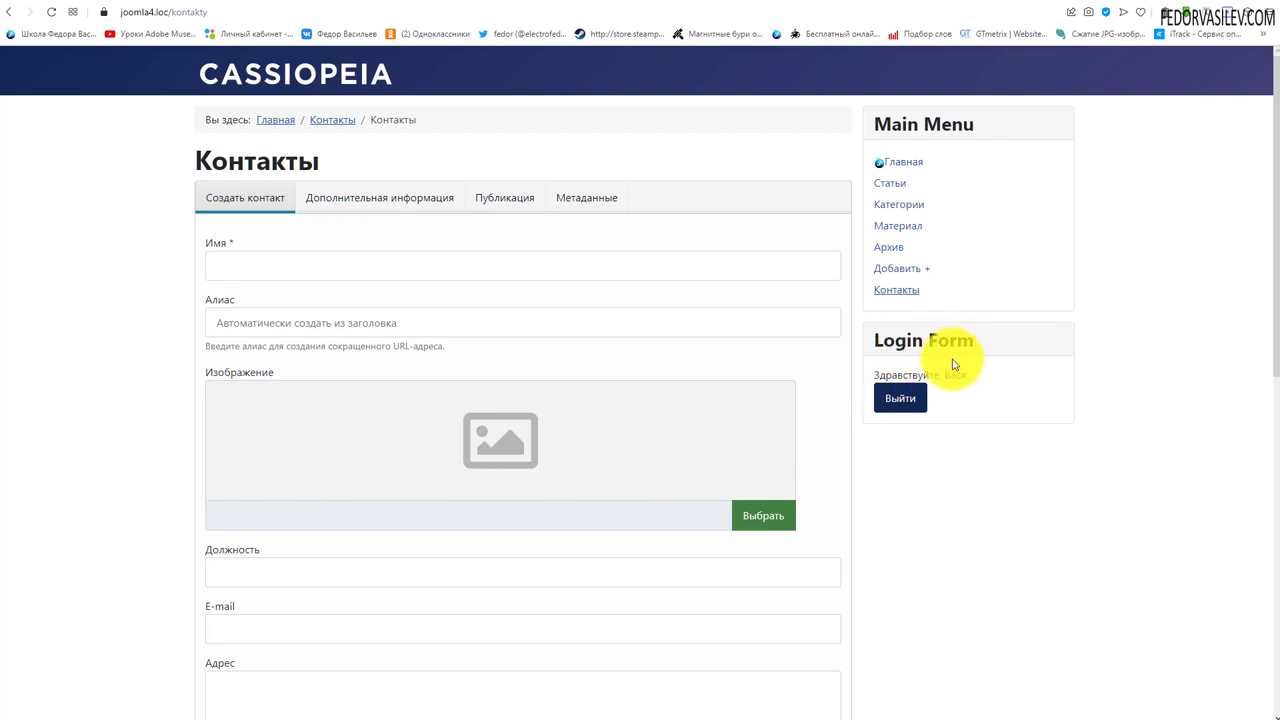
Examine the contact creation form, from its required name field to the additional information, publishing and metadata sections.
{"action": "scroll", "coordinate": [397, 294], "scroll_direction": "down", "scroll_amount": 7}
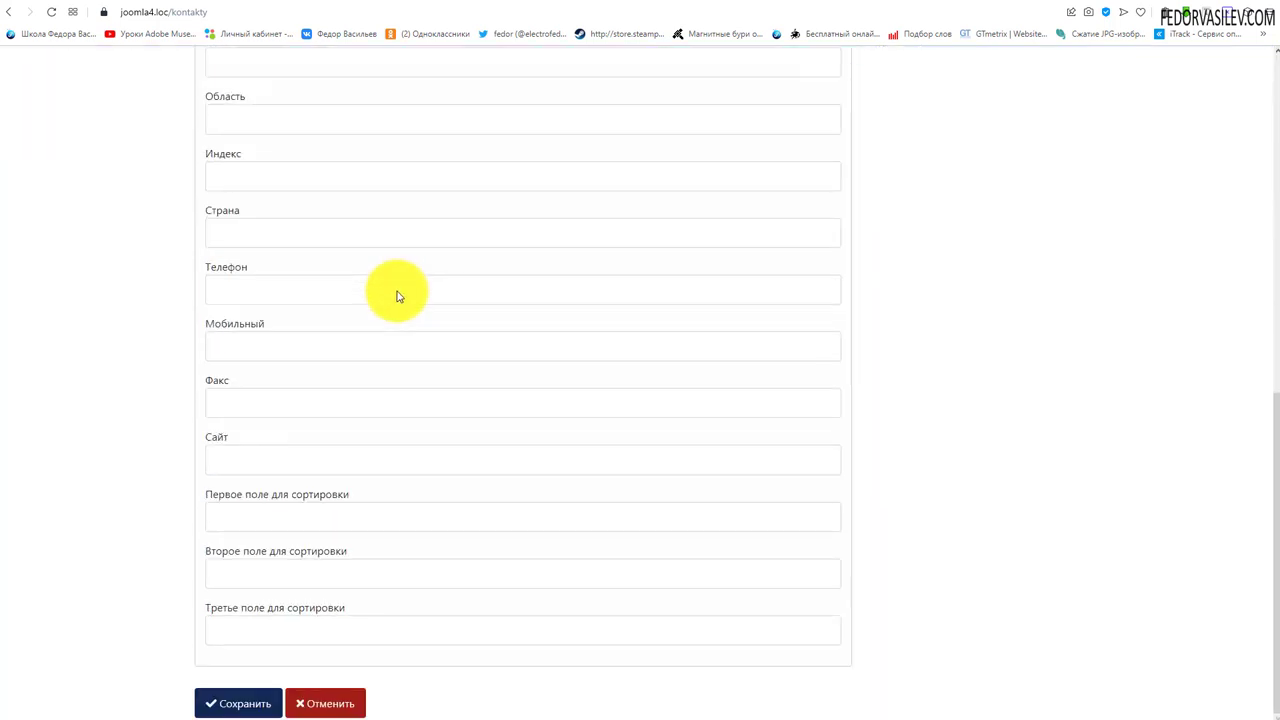
{"action": "scroll", "coordinate": [397, 294], "scroll_direction": "up", "scroll_amount": 7}
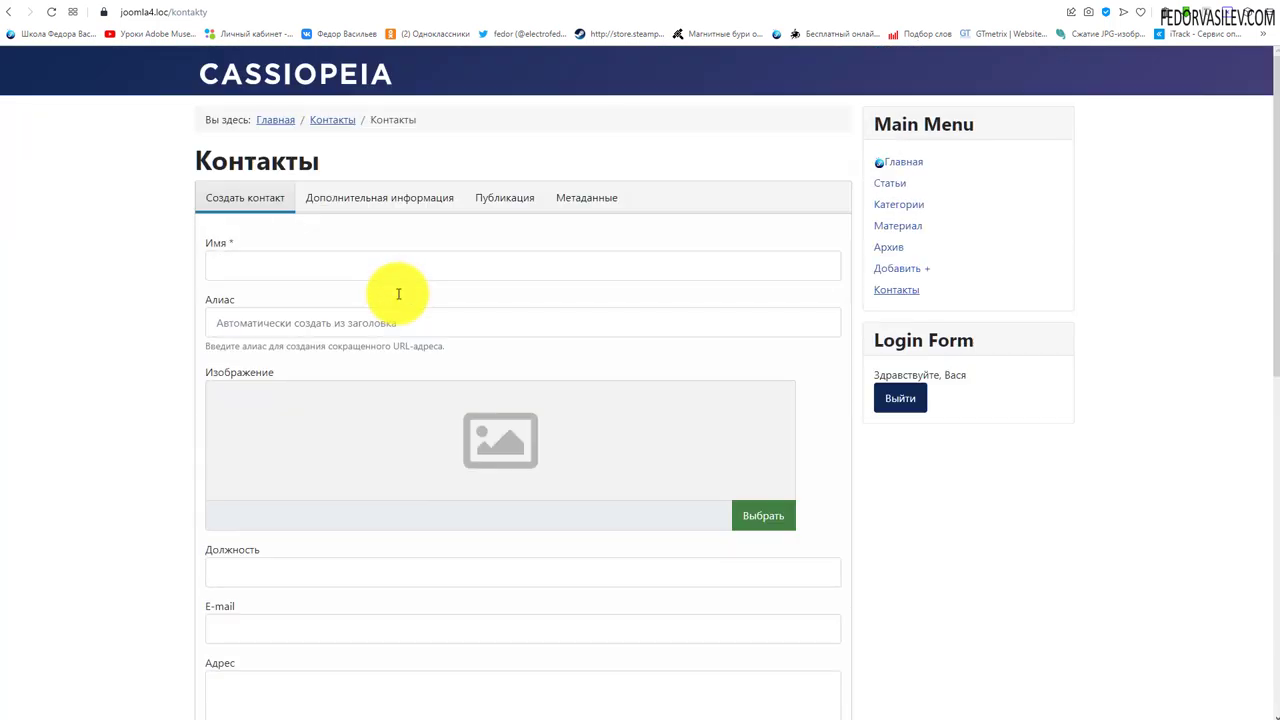
{"action": "left_click", "coordinate": [245, 262]}
{"action": "left_click", "coordinate": [158, 298]}
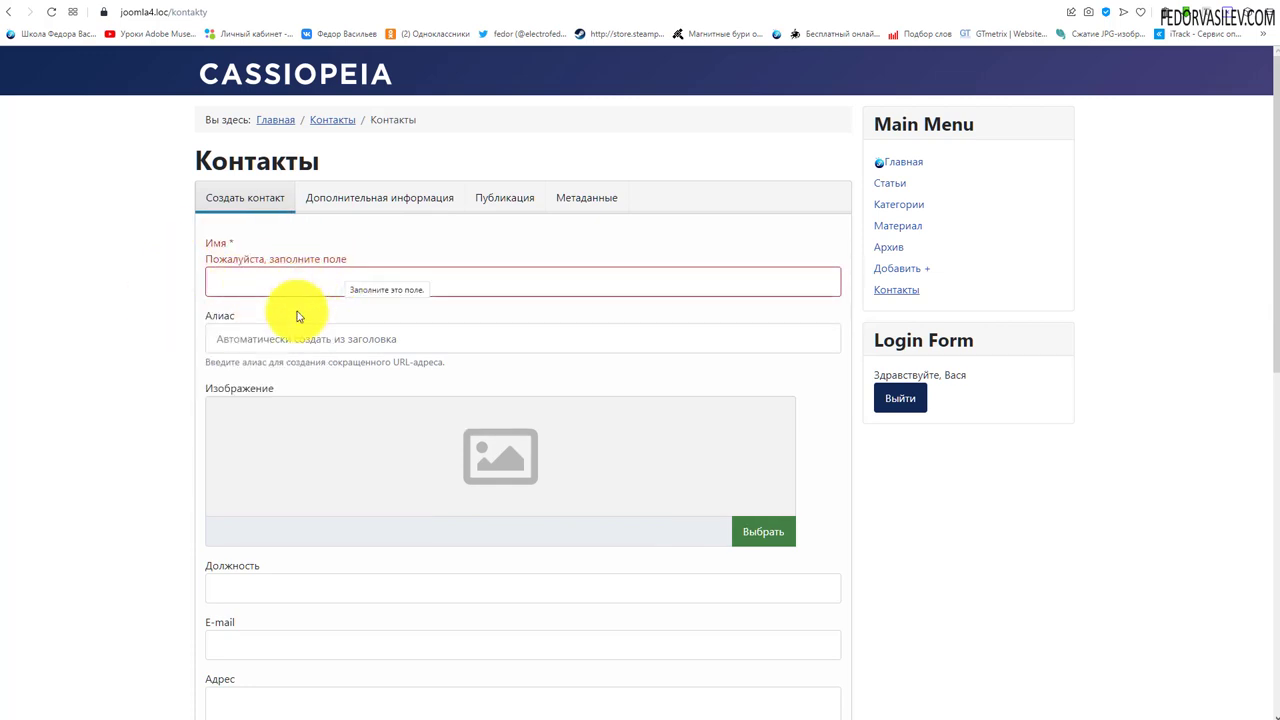
{"action": "scroll", "coordinate": [298, 321], "scroll_direction": "down", "scroll_amount": 3}
{"action": "scroll", "coordinate": [628, 230], "scroll_direction": "down", "scroll_amount": 2}
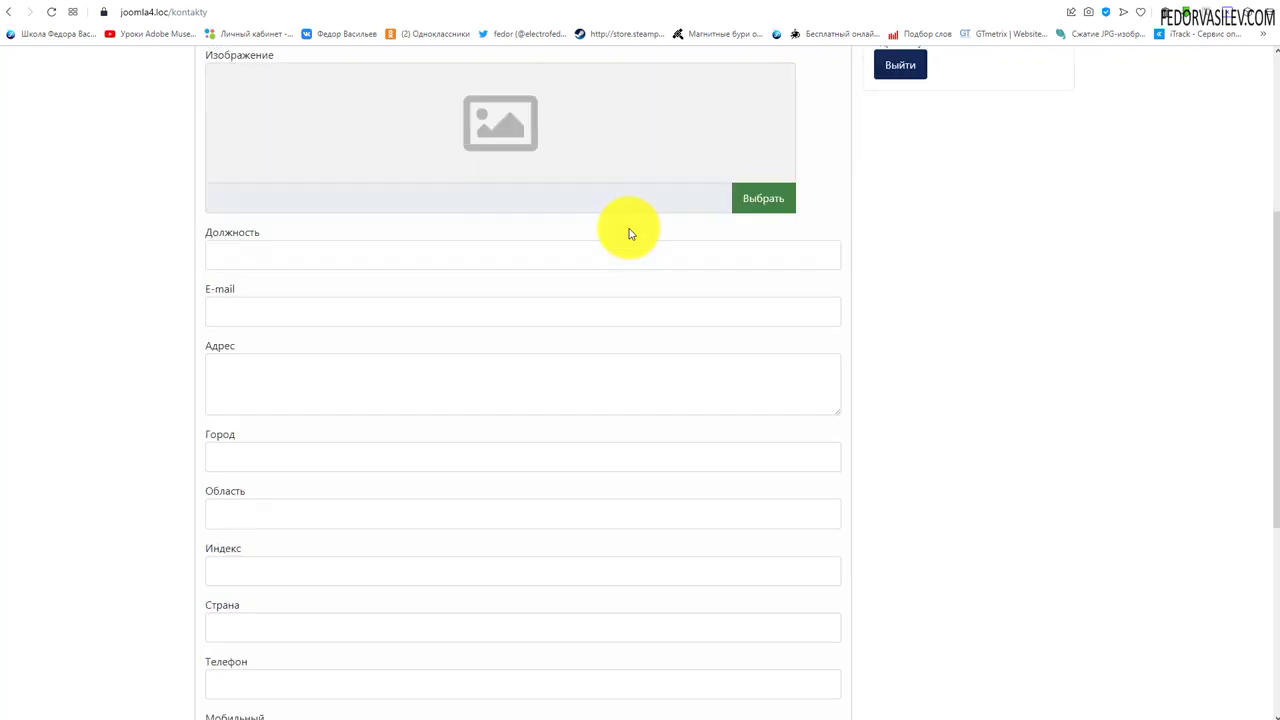
{"action": "scroll", "coordinate": [625, 230], "scroll_direction": "down", "scroll_amount": 3}
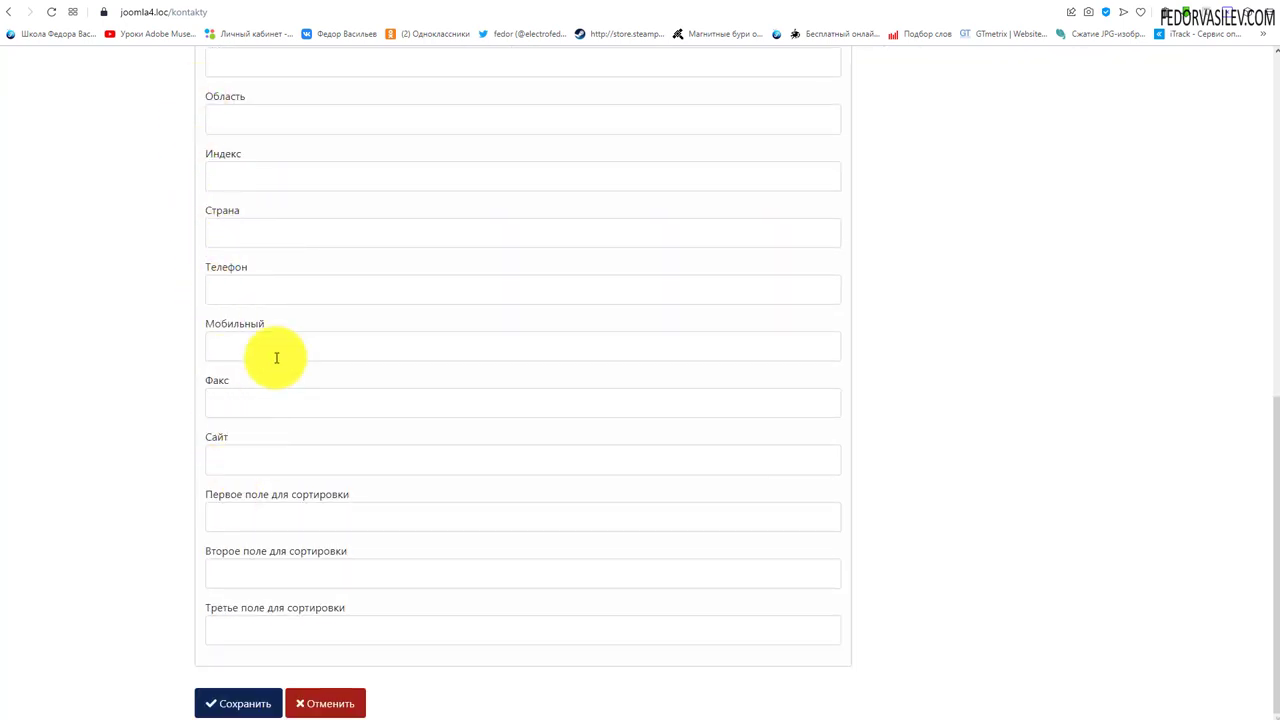
{"action": "scroll", "coordinate": [300, 560], "scroll_direction": "up", "scroll_amount": 10}
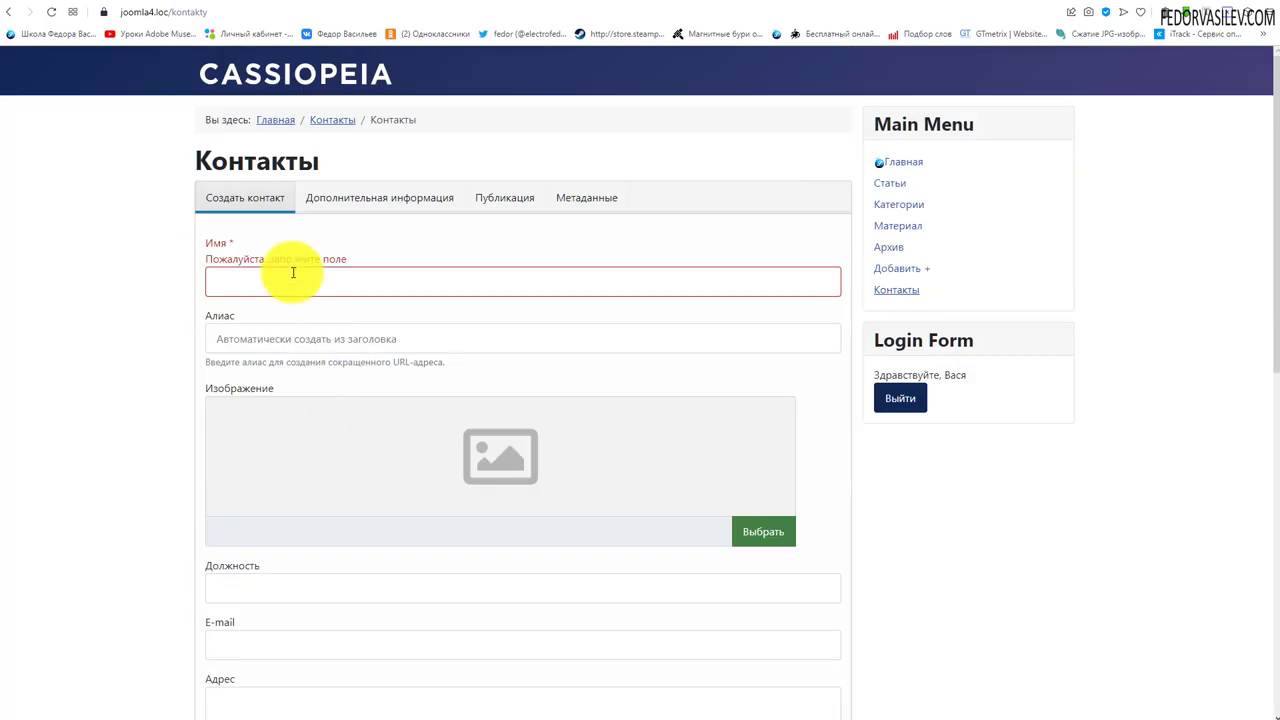
{"action": "left_click", "coordinate": [330, 196]}
{"action": "left_click", "coordinate": [507, 200]}
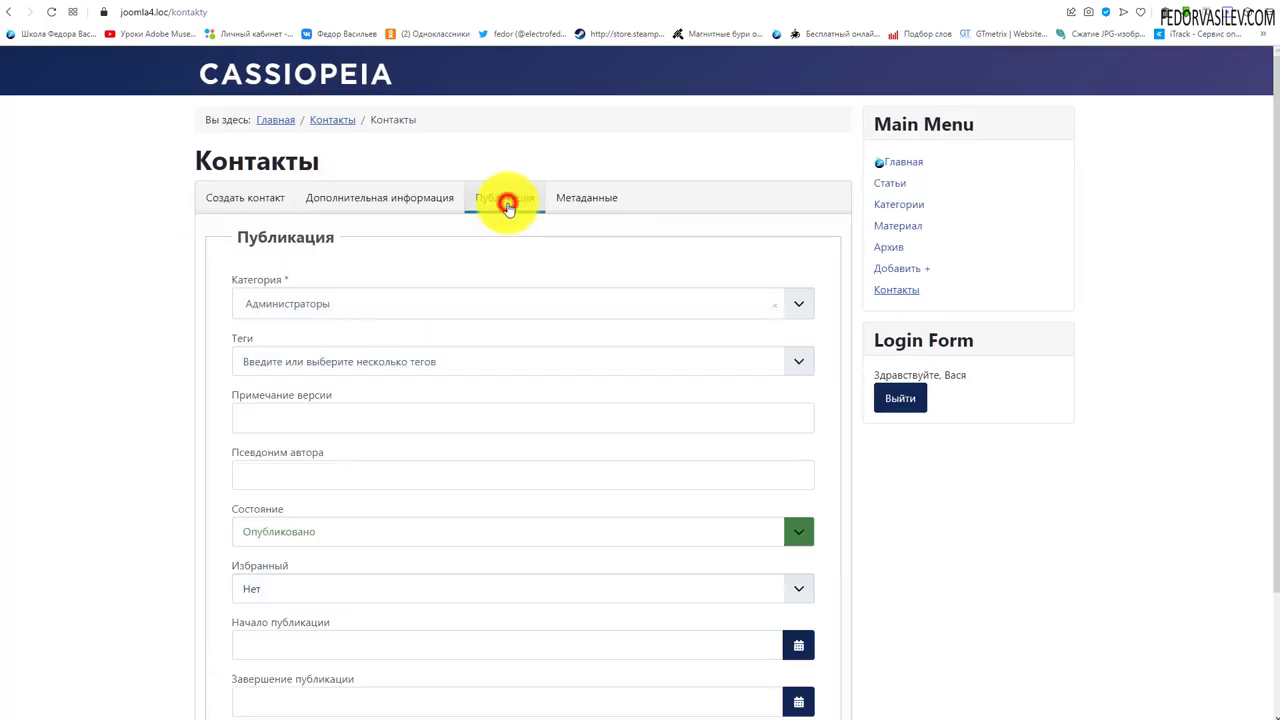
{"action": "left_click", "coordinate": [587, 201]}
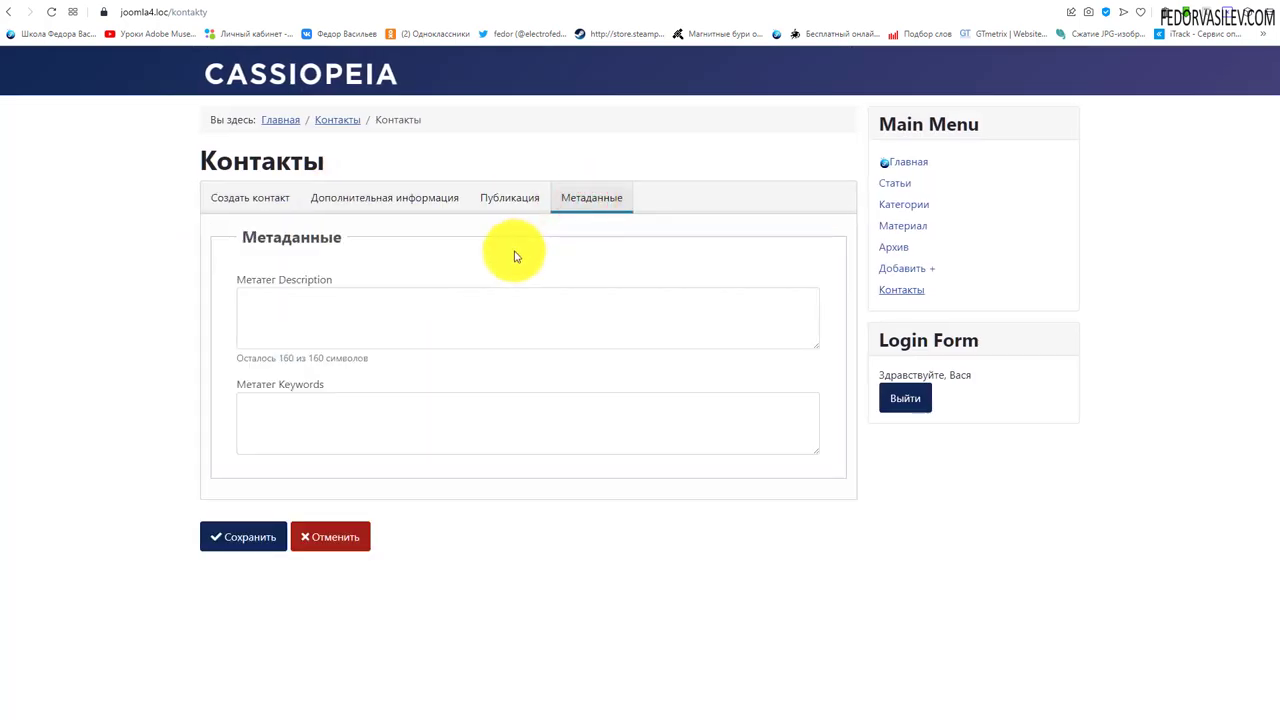
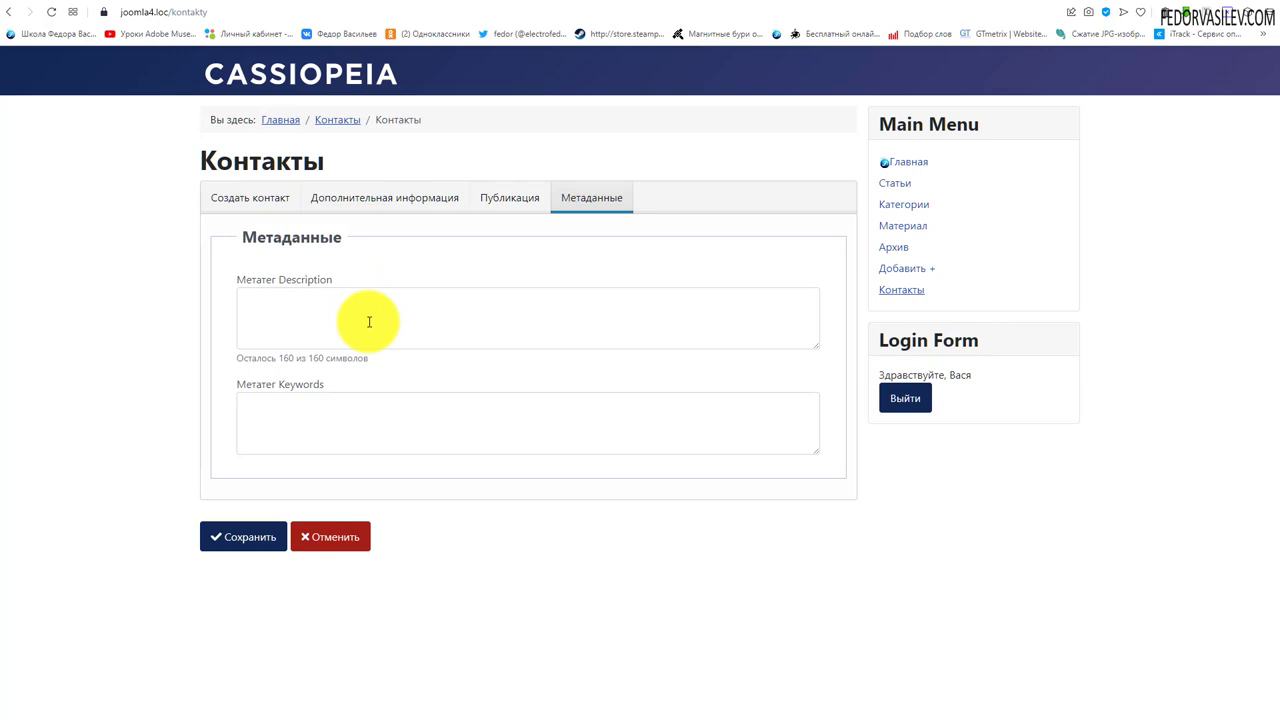
{"action": "left_click", "coordinate": [190, 5]}
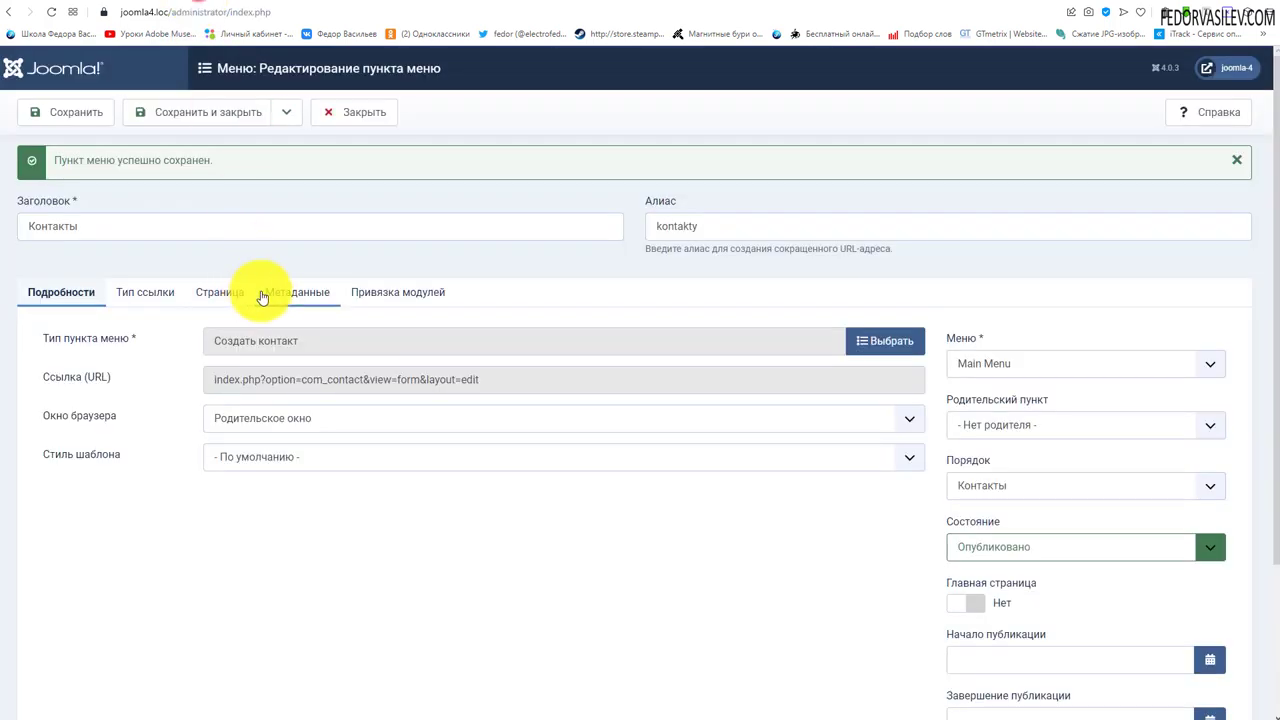
{"action": "double_click", "coordinate": [88, 222]}
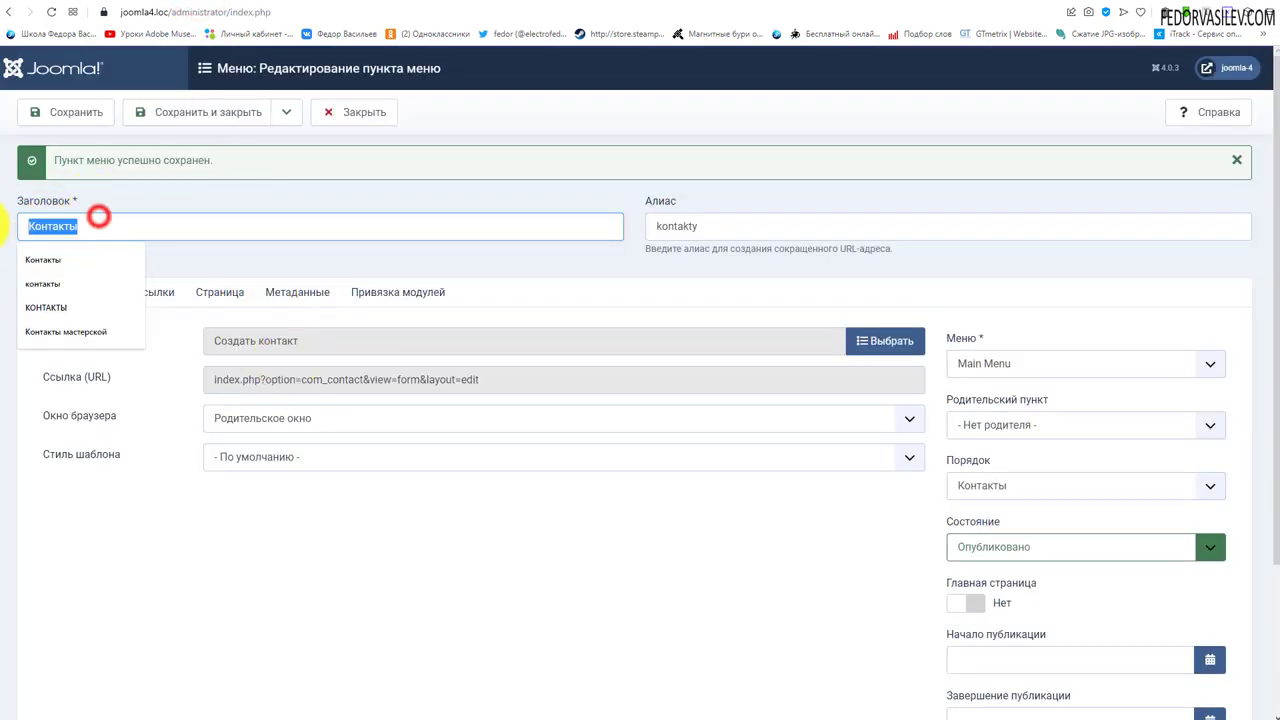
{"action": "left_click", "coordinate": [443, 200]}
{"action": "double_click", "coordinate": [147, 233]}
{"action": "left_click", "coordinate": [140, 192]}
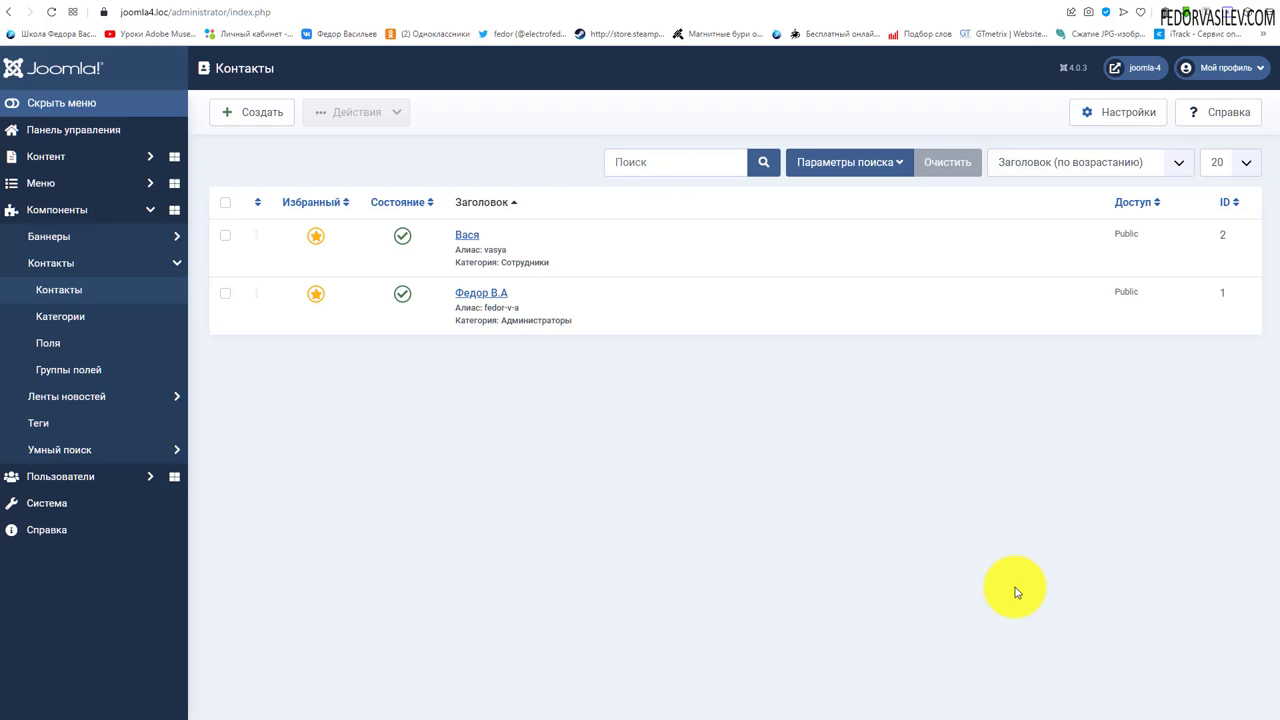
Open the contact in the Администраторы category for editing and review its contact details.
{"action": "left_click", "coordinate": [472, 292]}
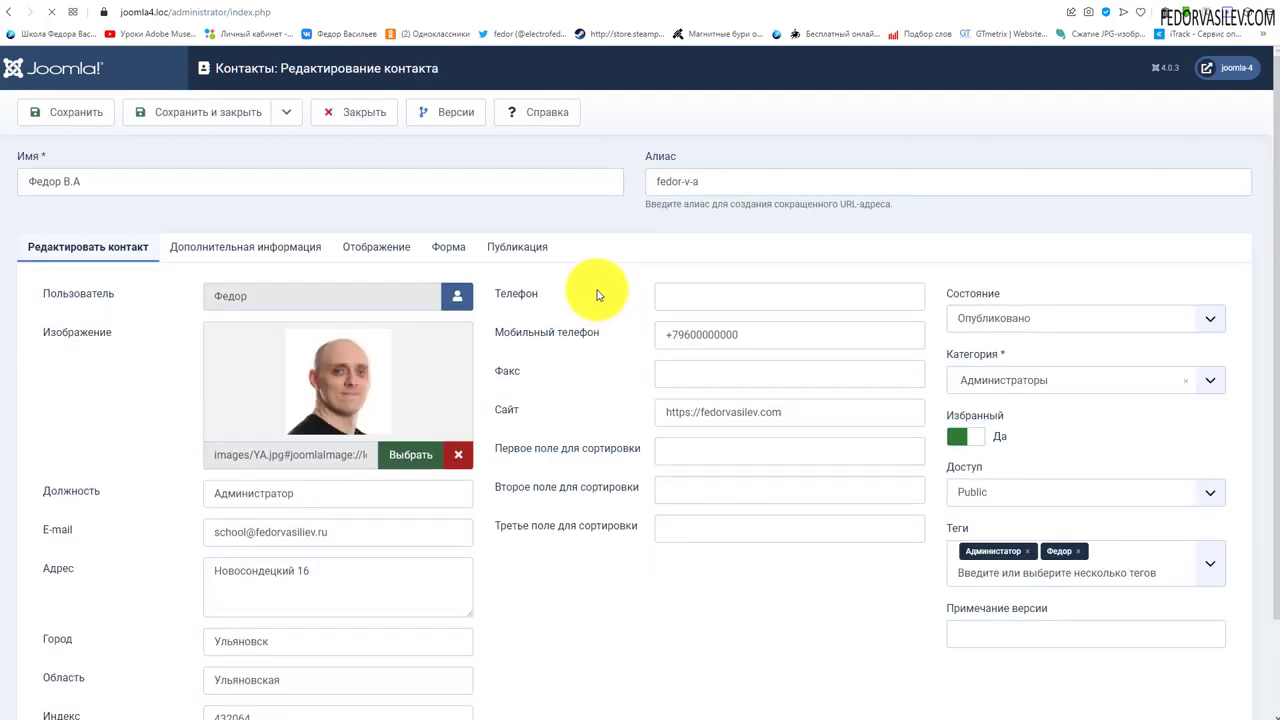
{"action": "scroll", "coordinate": [560, 258], "scroll_direction": "down", "scroll_amount": 2}
{"action": "scroll", "coordinate": [450, 265], "scroll_direction": "down", "scroll_amount": 1}
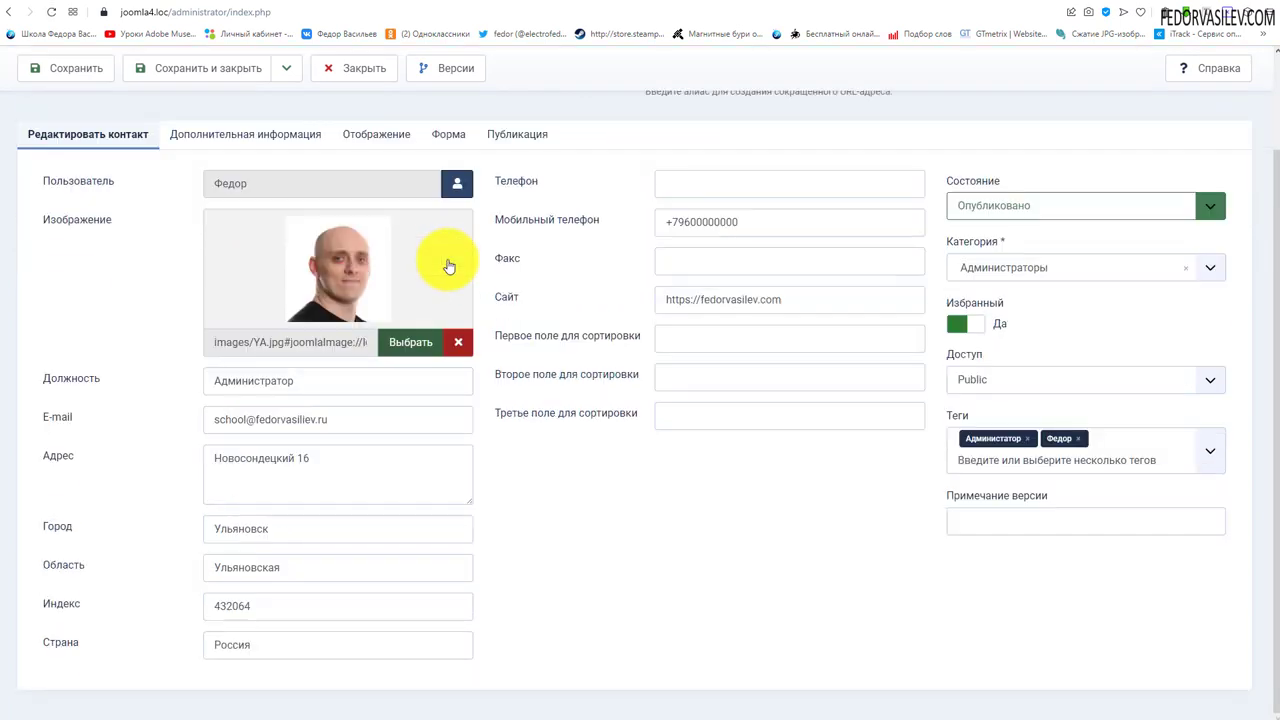
{"action": "scroll", "coordinate": [449, 266], "scroll_direction": "up", "scroll_amount": 3}
Examine the contact's display options and the title and URL of link A among its additional links.
{"action": "left_click", "coordinate": [375, 252]}
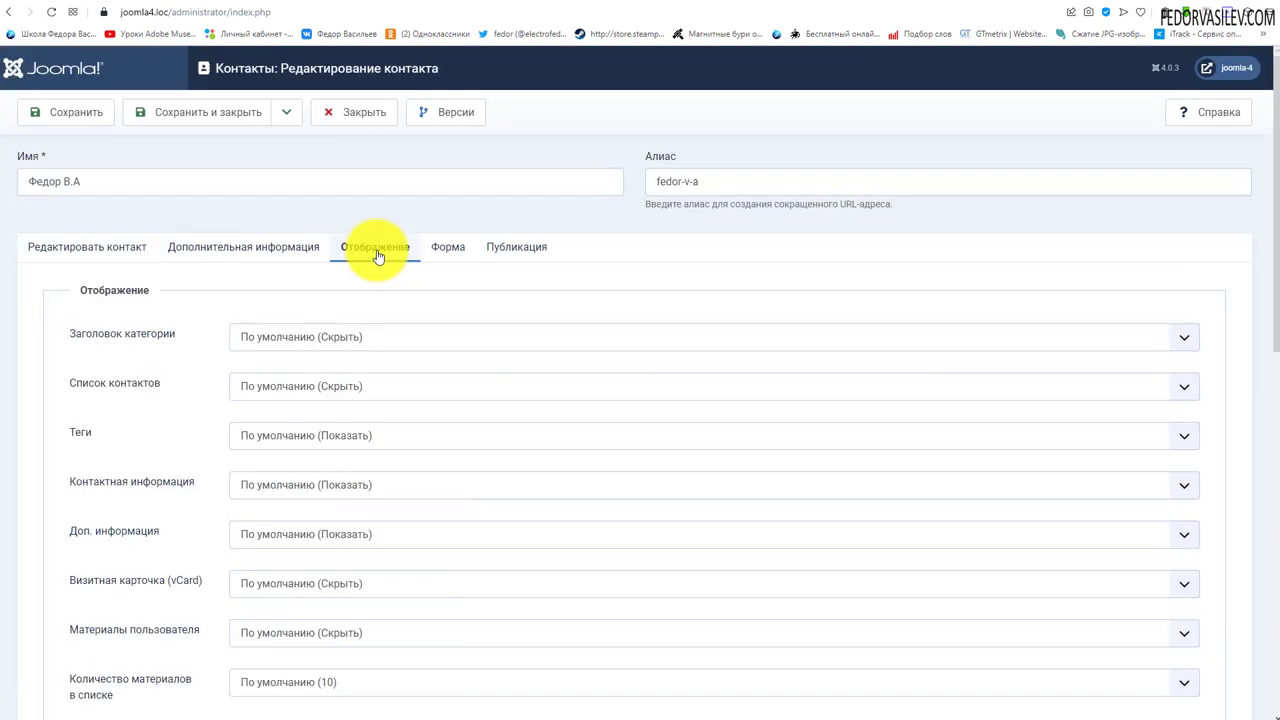
{"action": "scroll", "coordinate": [537, 289], "scroll_direction": "down", "scroll_amount": 5}
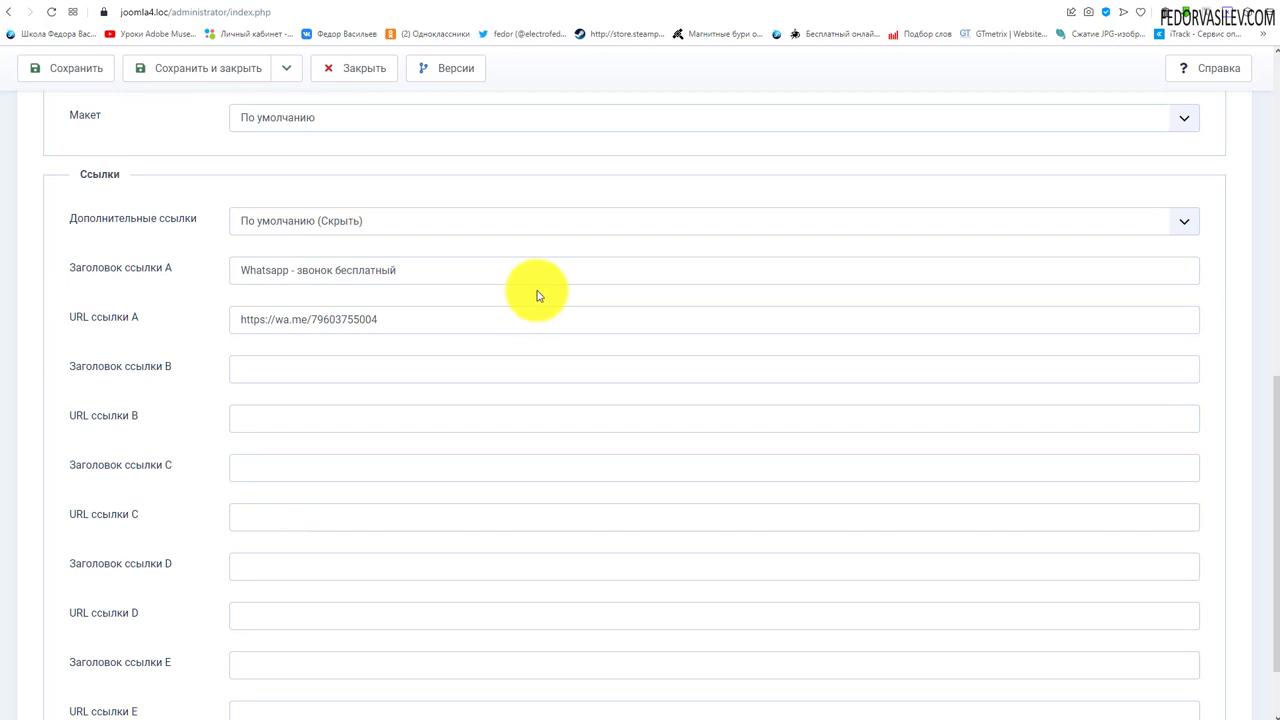
{"action": "left_click_drag", "start_coordinate": [420, 268], "coordinate": [149, 257]}
{"action": "left_click", "coordinate": [118, 279]}
{"action": "left_click", "coordinate": [119, 276]}
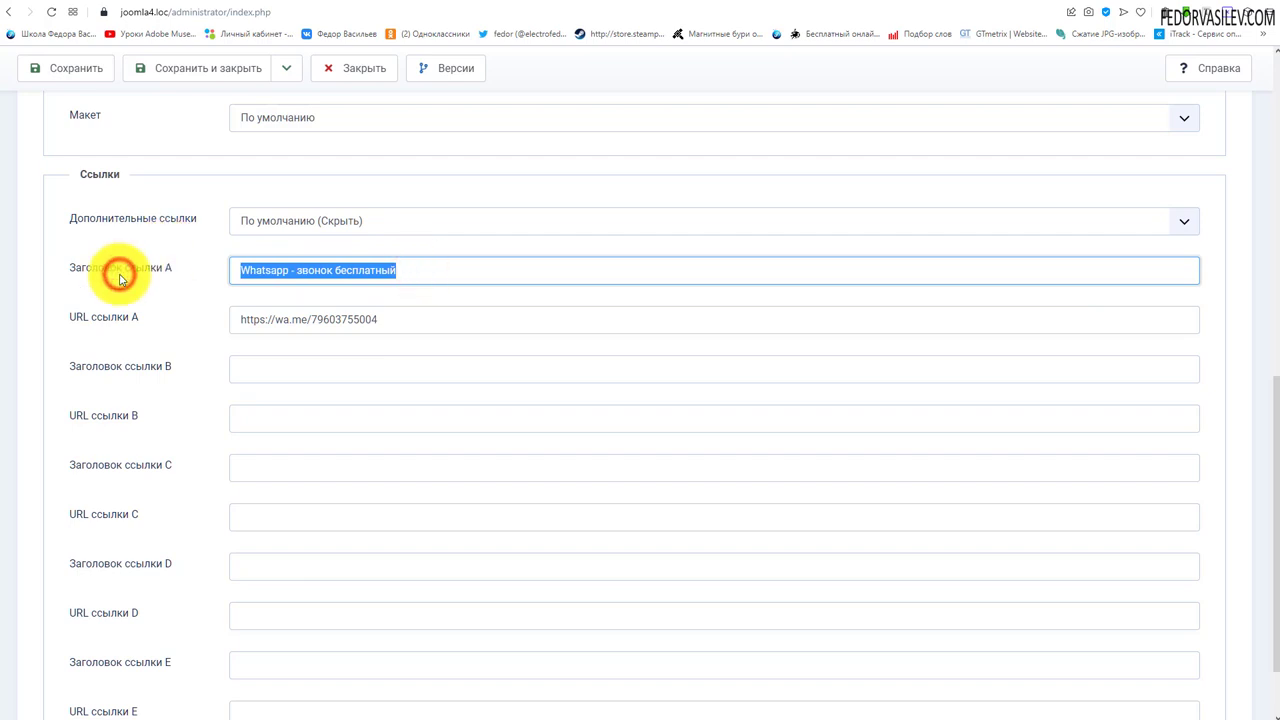
{"action": "left_click", "coordinate": [258, 321]}
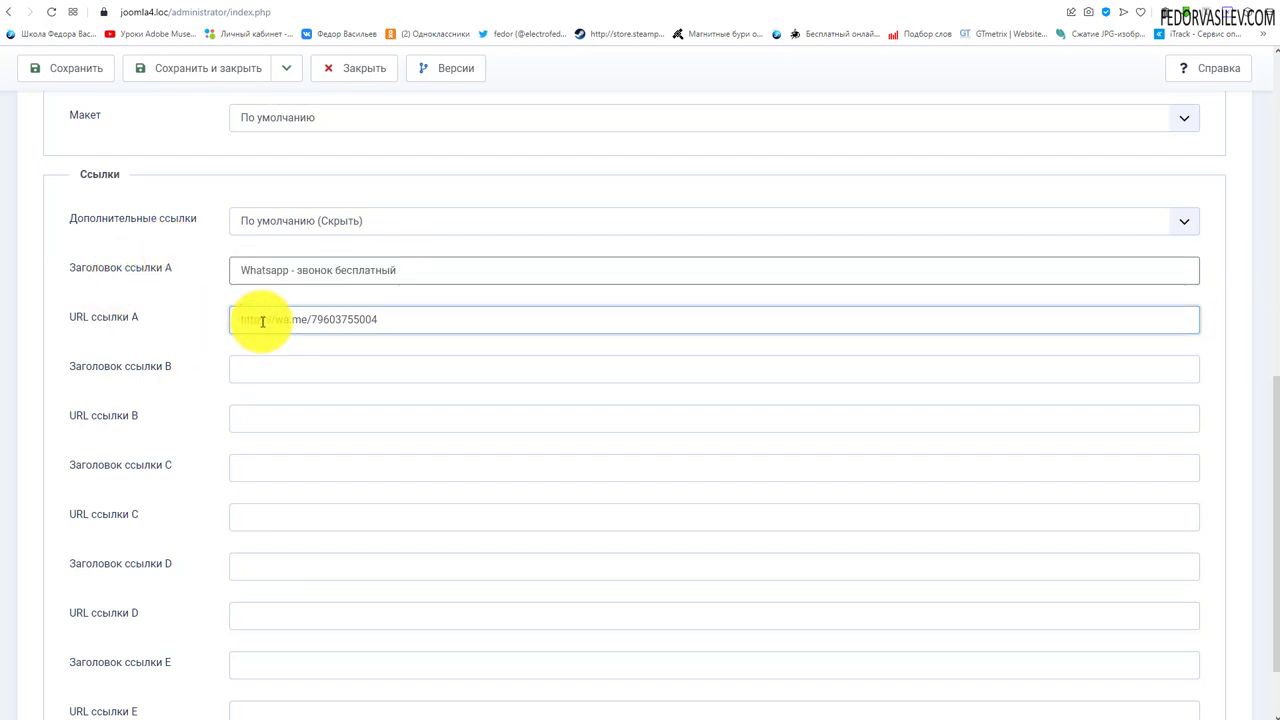
Examine the WhatsApp address in link A's URL, including the phone number part at its end.
{"action": "left_click_drag", "start_coordinate": [416, 317], "coordinate": [150, 320]}
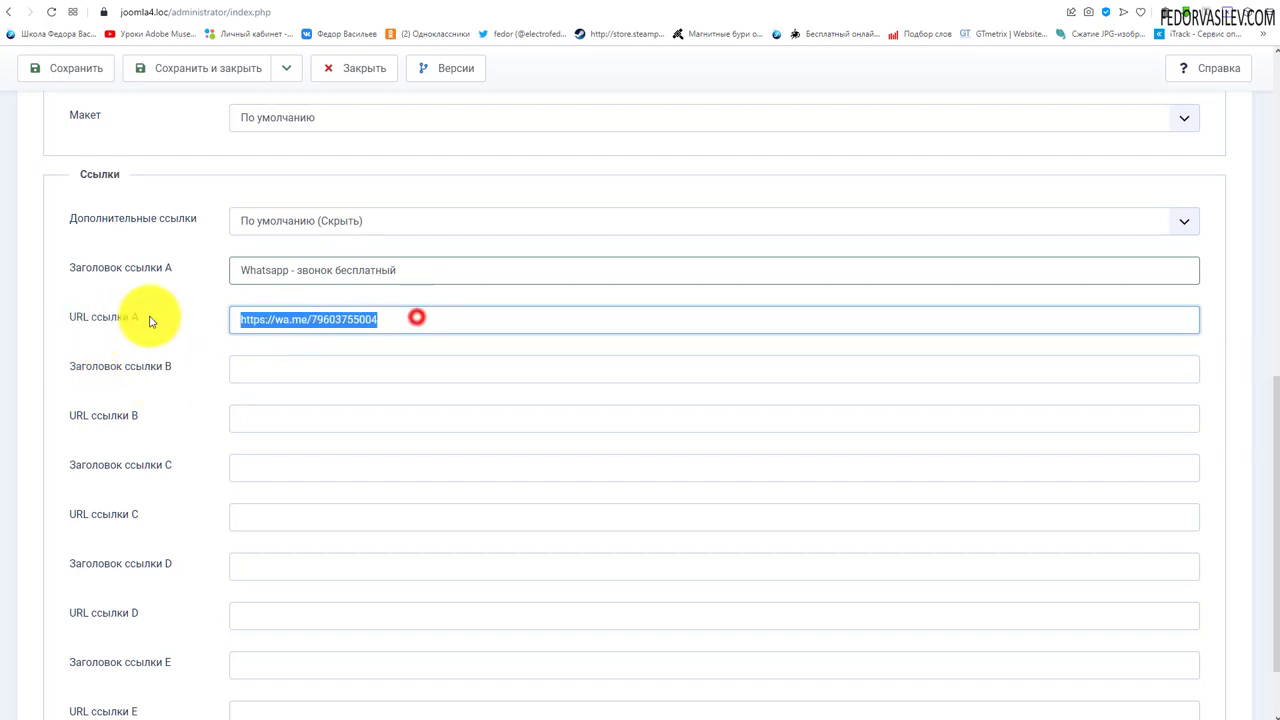
{"action": "left_click", "coordinate": [174, 332]}
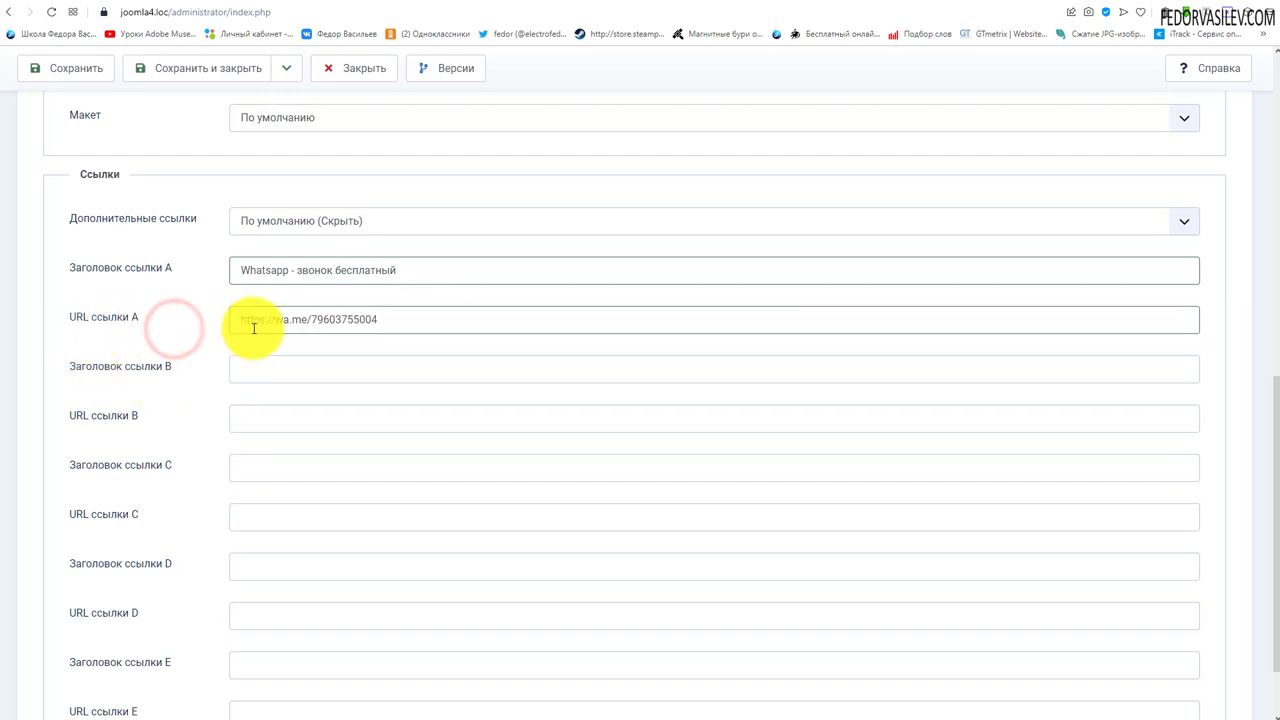
{"action": "left_click_drag", "start_coordinate": [414, 317], "coordinate": [103, 314]}
{"action": "left_click", "coordinate": [297, 319]}
{"action": "left_click", "coordinate": [320, 318]}
{"action": "left_click_drag", "start_coordinate": [389, 319], "coordinate": [313, 322]}
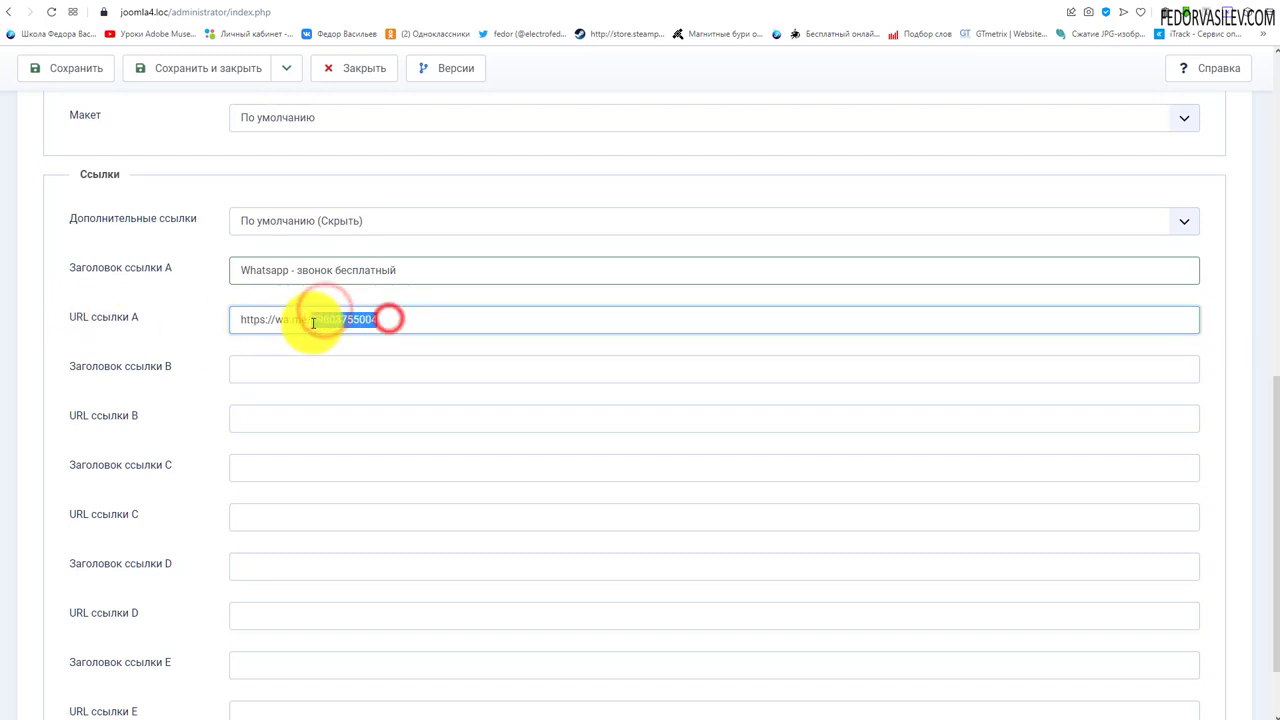
{"action": "left_click", "coordinate": [170, 325]}
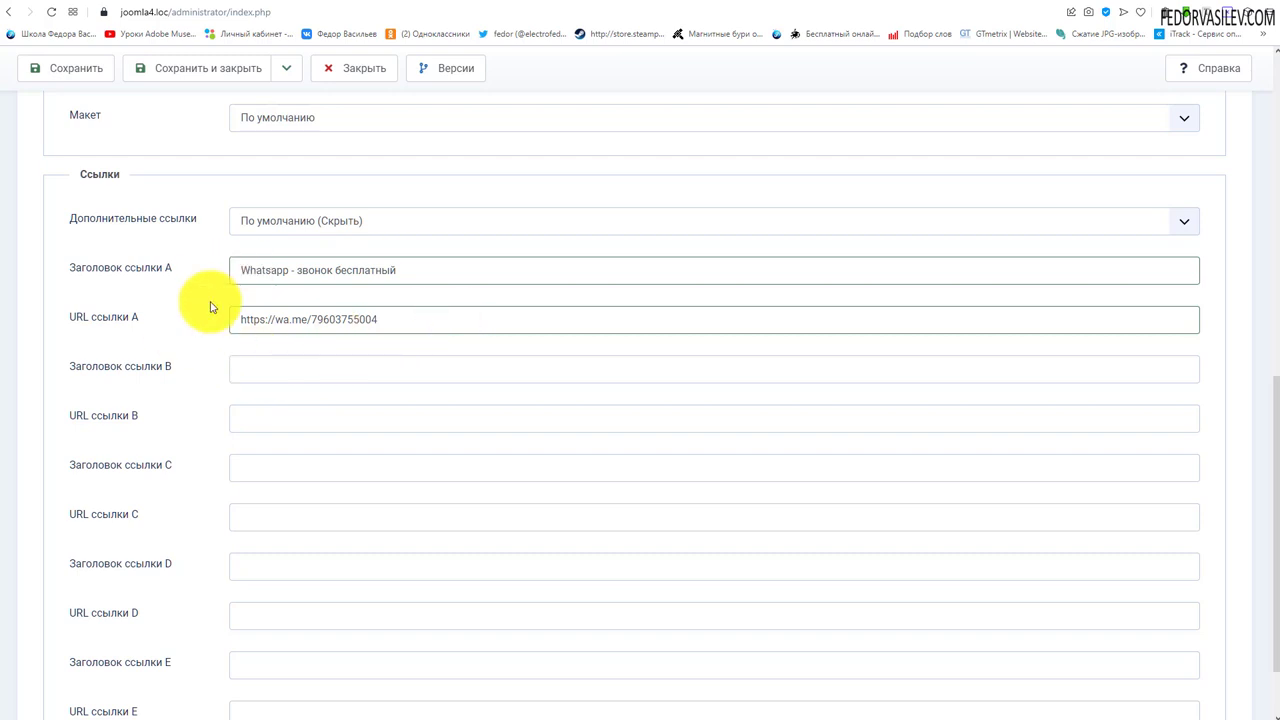
Review the contact's display options together with link A's title and URL, and close the contact without saving.
{"action": "scroll", "coordinate": [243, 408], "scroll_direction": "up", "scroll_amount": 1}
{"action": "scroll", "coordinate": [230, 418], "scroll_direction": "up", "scroll_amount": 4}
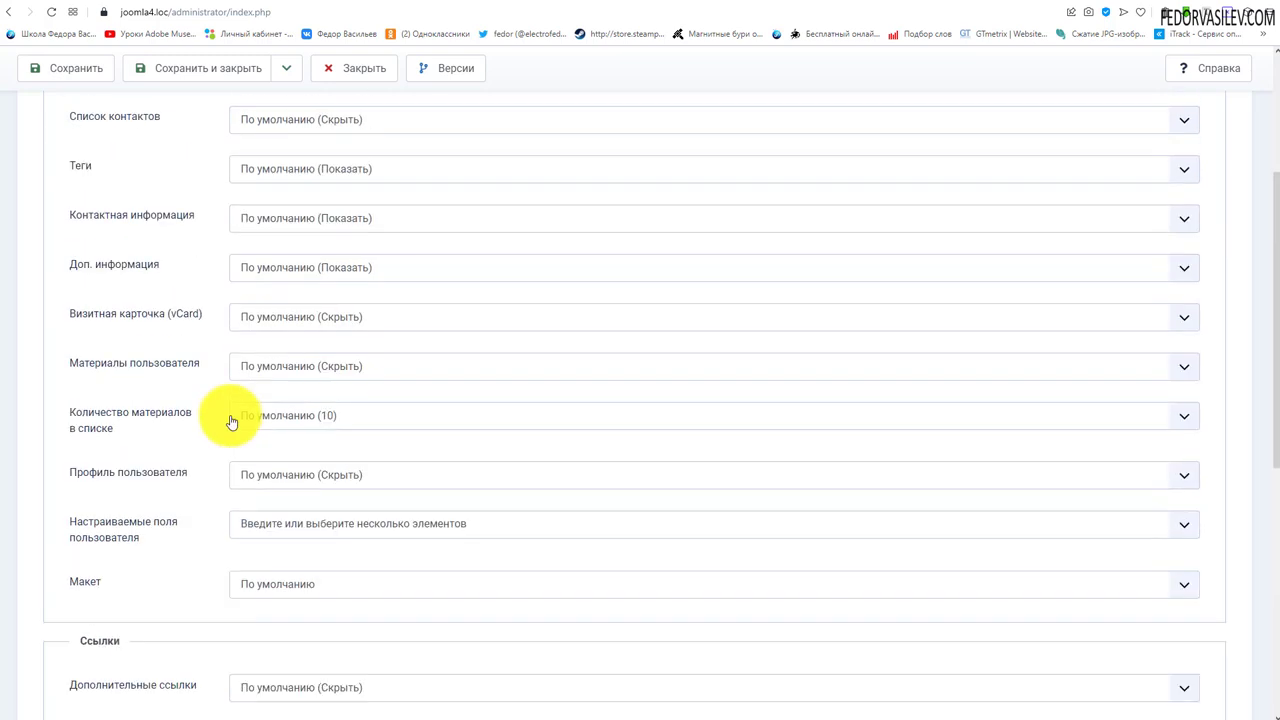
{"action": "scroll", "coordinate": [229, 420], "scroll_direction": "down", "scroll_amount": 4}
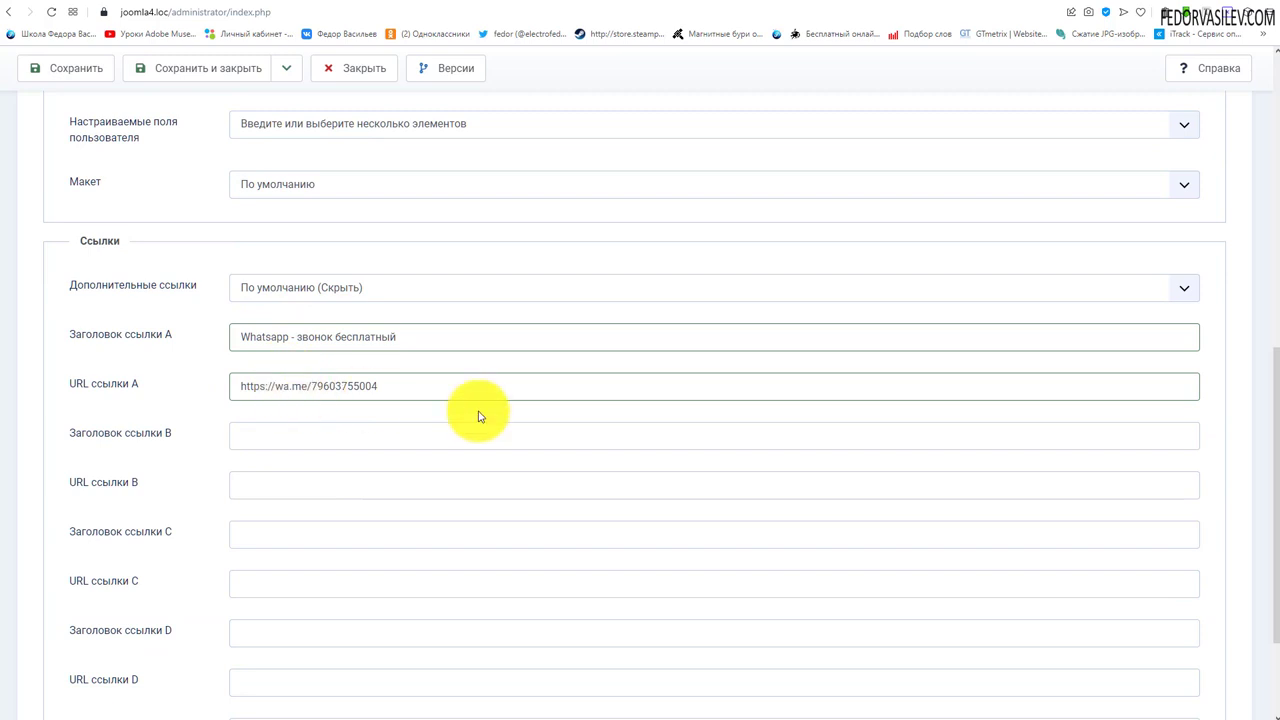
{"action": "triple_click", "coordinate": [390, 385]}
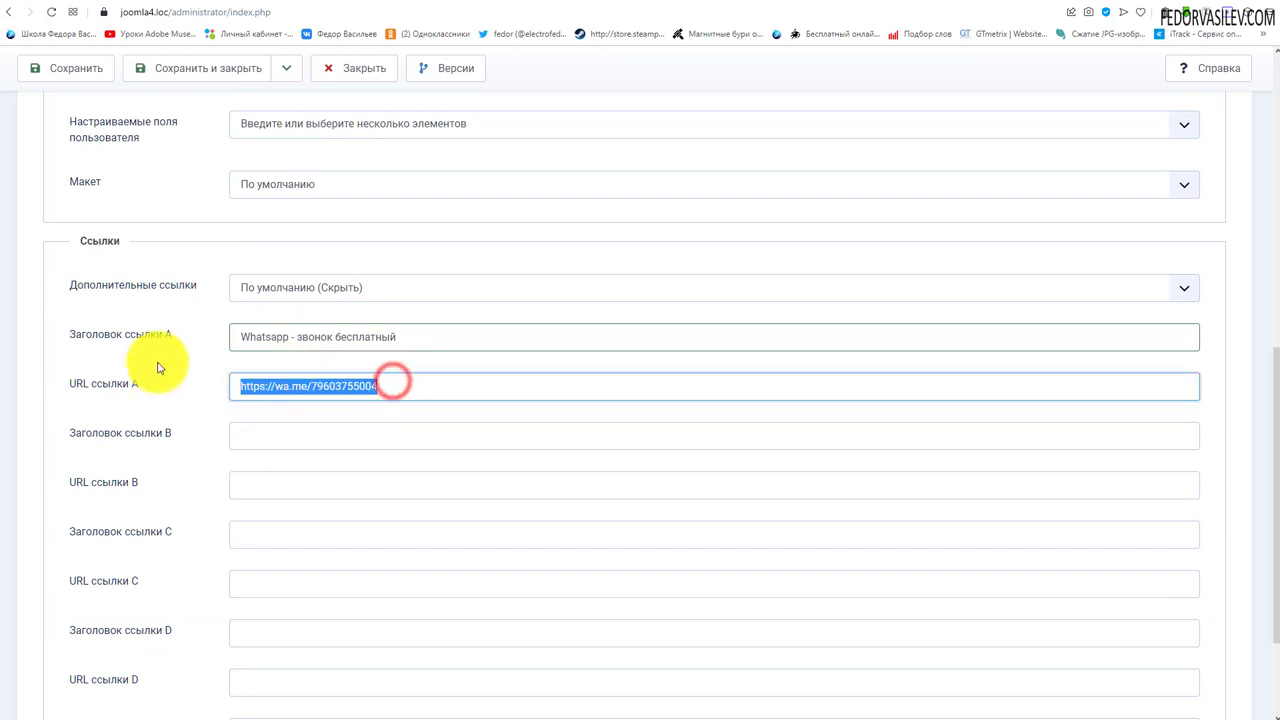
{"action": "scroll", "coordinate": [155, 389], "scroll_direction": "up", "scroll_amount": 7}
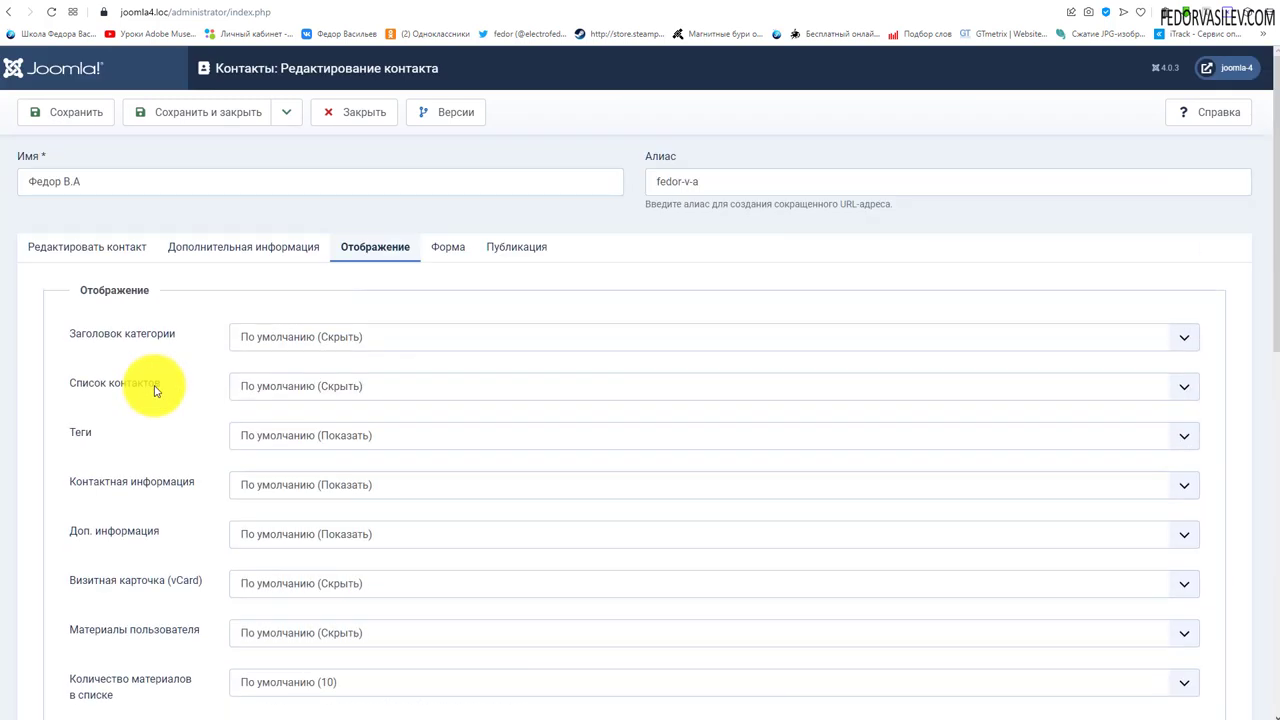
{"action": "scroll", "coordinate": [155, 389], "scroll_direction": "down", "scroll_amount": 7}
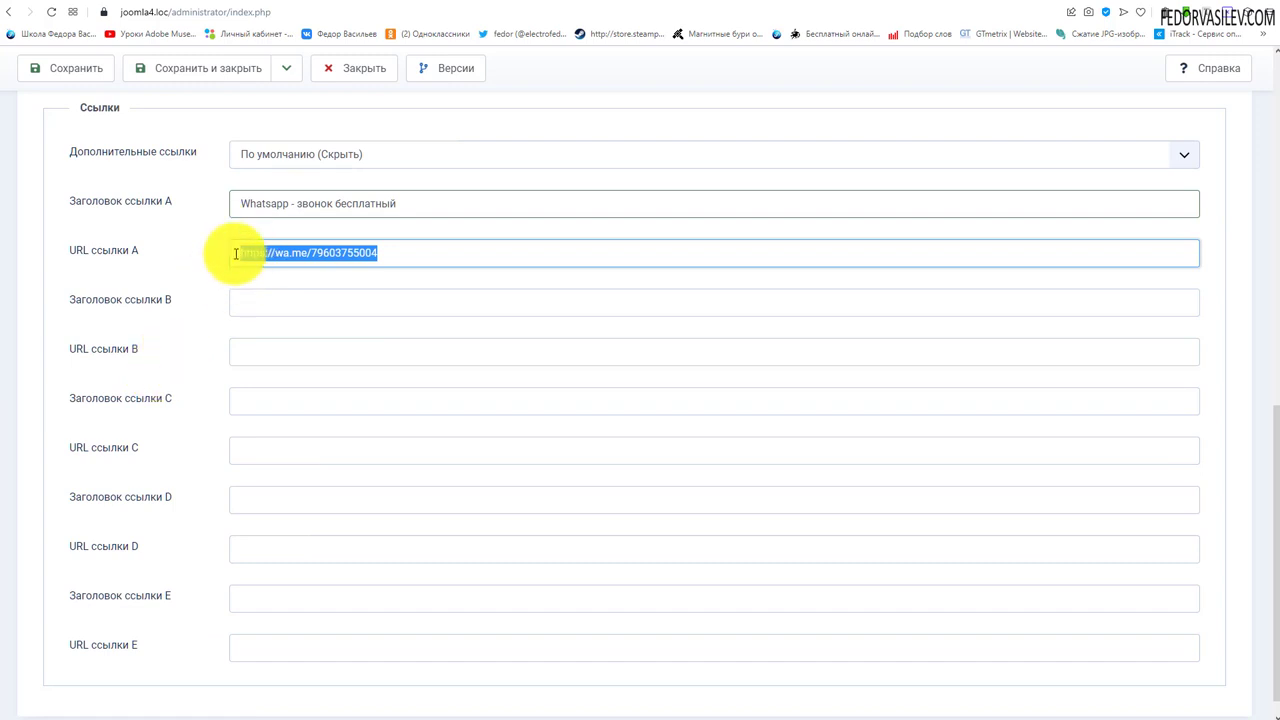
{"action": "left_click", "coordinate": [303, 251]}
{"action": "triple_click", "coordinate": [380, 252]}
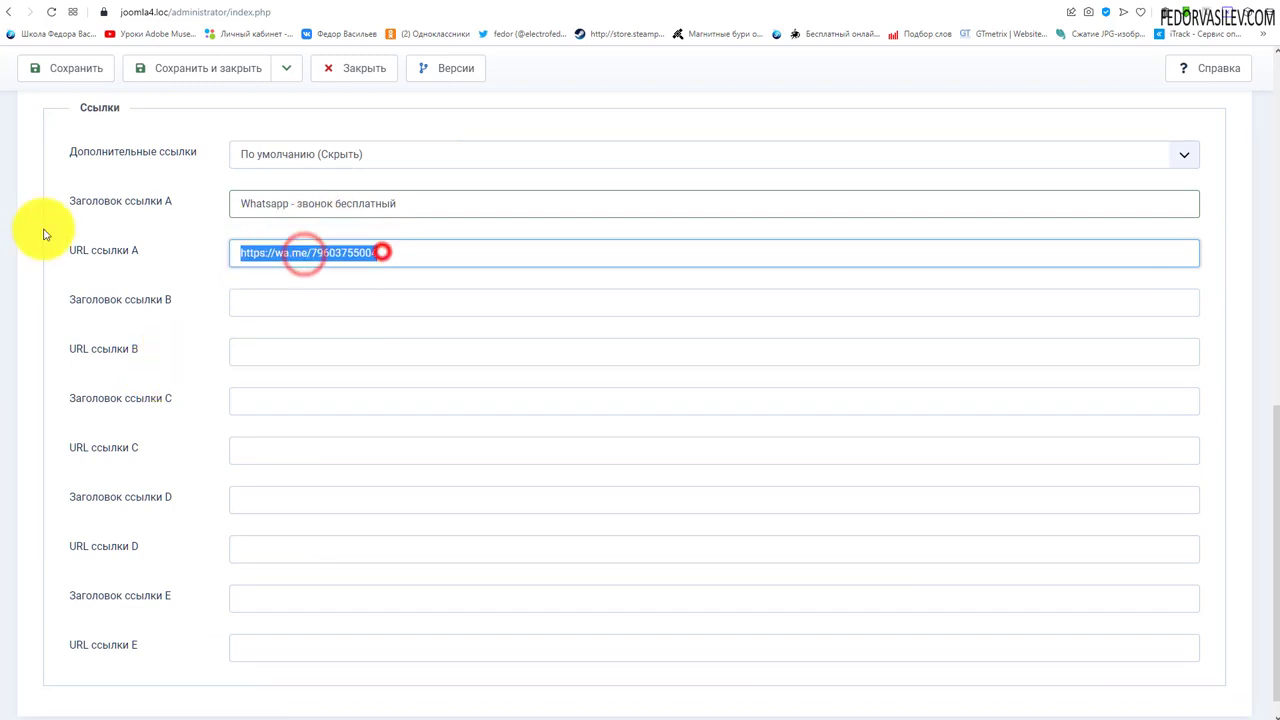
{"action": "left_click", "coordinate": [332, 205]}
{"action": "left_click_drag", "start_coordinate": [433, 204], "coordinate": [2, 206]}
{"action": "left_click", "coordinate": [354, 206]}
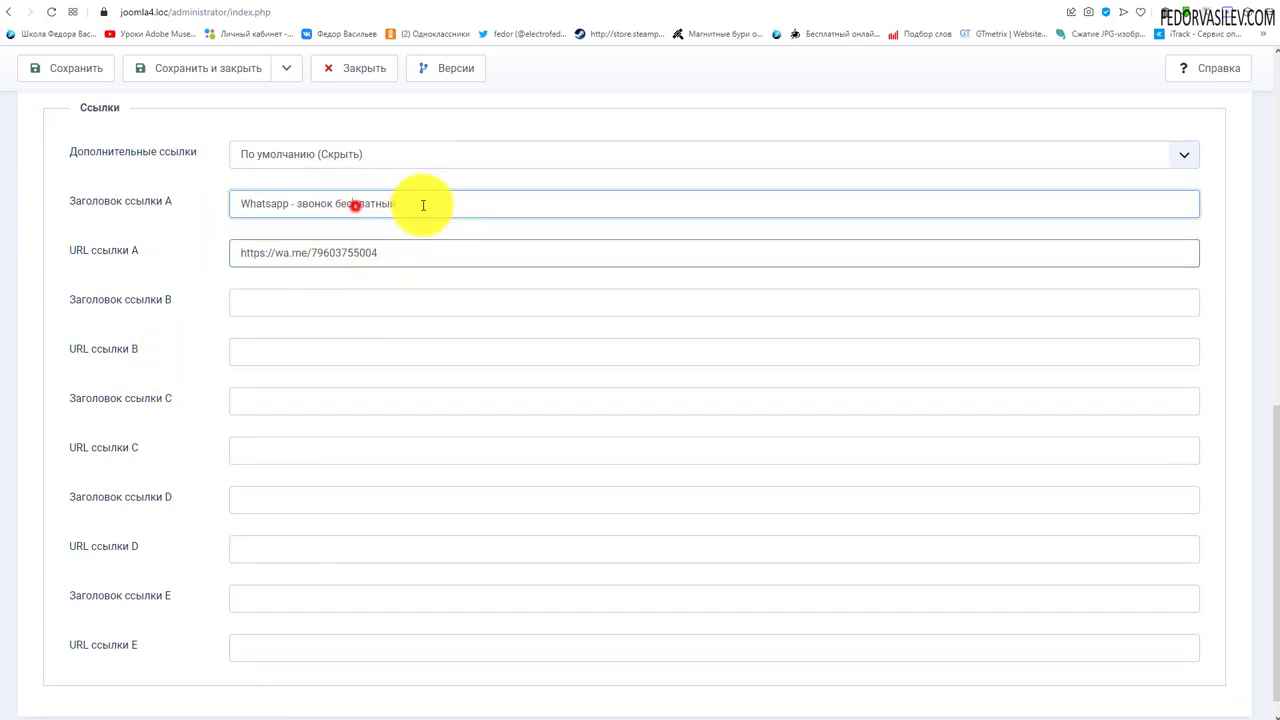
{"action": "left_click_drag", "start_coordinate": [466, 206], "coordinate": [203, 208]}
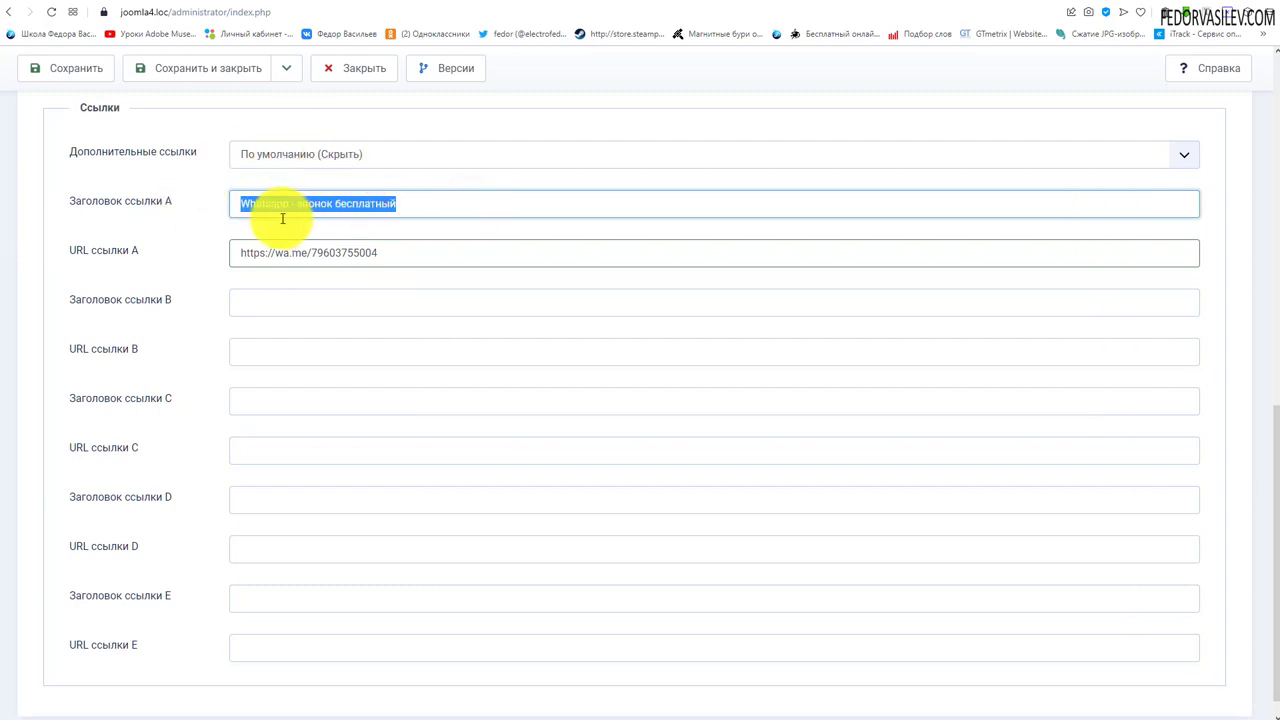
{"action": "scroll", "coordinate": [235, 308], "scroll_direction": "down", "scroll_amount": 1}
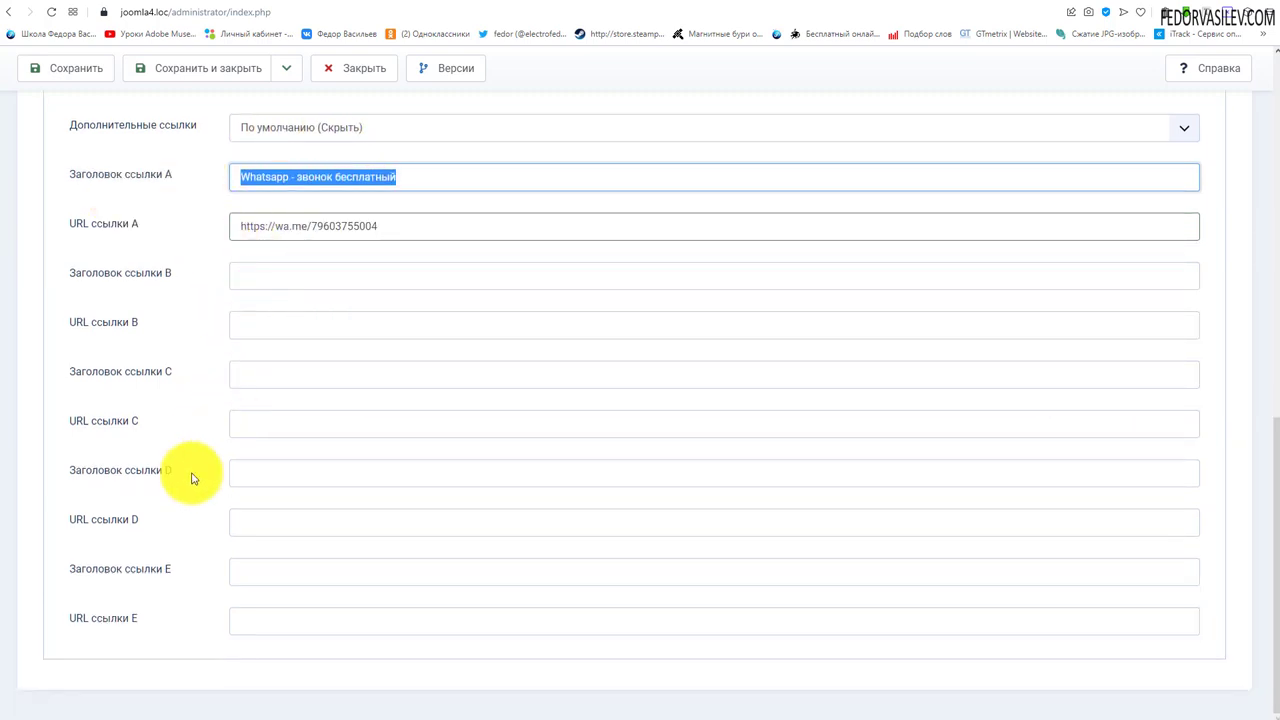
{"action": "scroll", "coordinate": [166, 471], "scroll_direction": "up", "scroll_amount": 3}
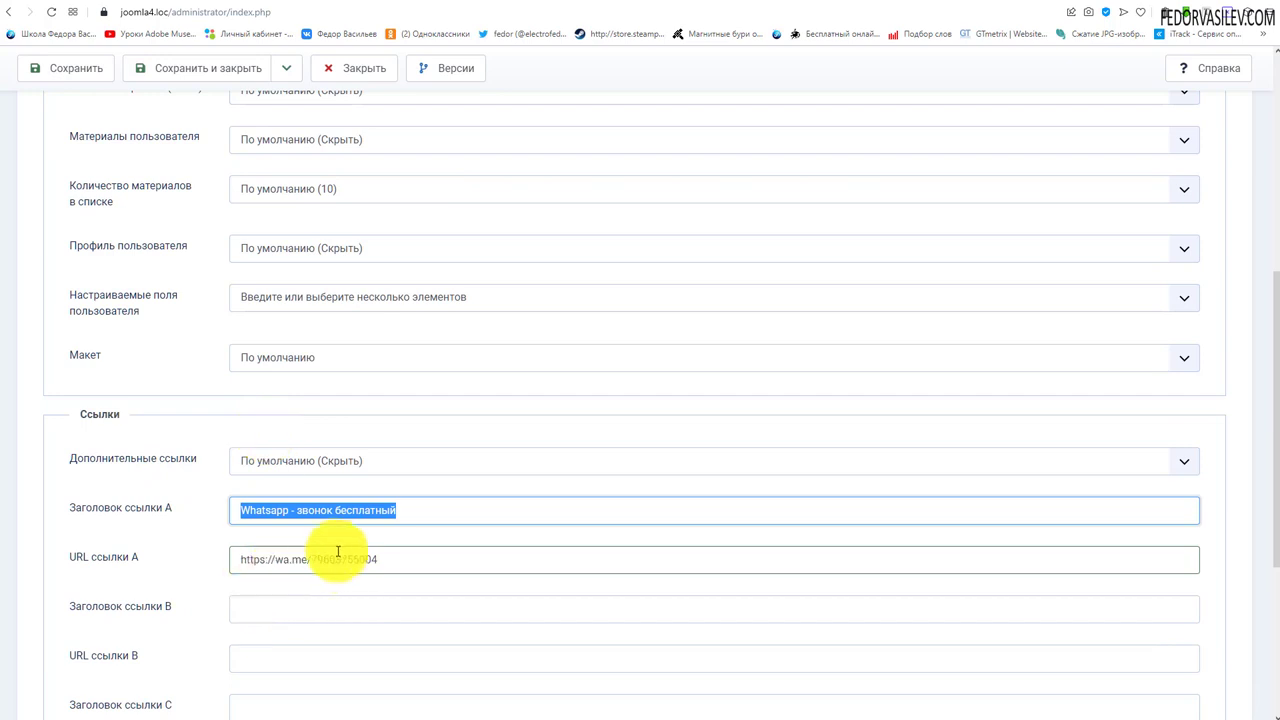
{"action": "scroll", "coordinate": [394, 371], "scroll_direction": "up", "scroll_amount": 5}
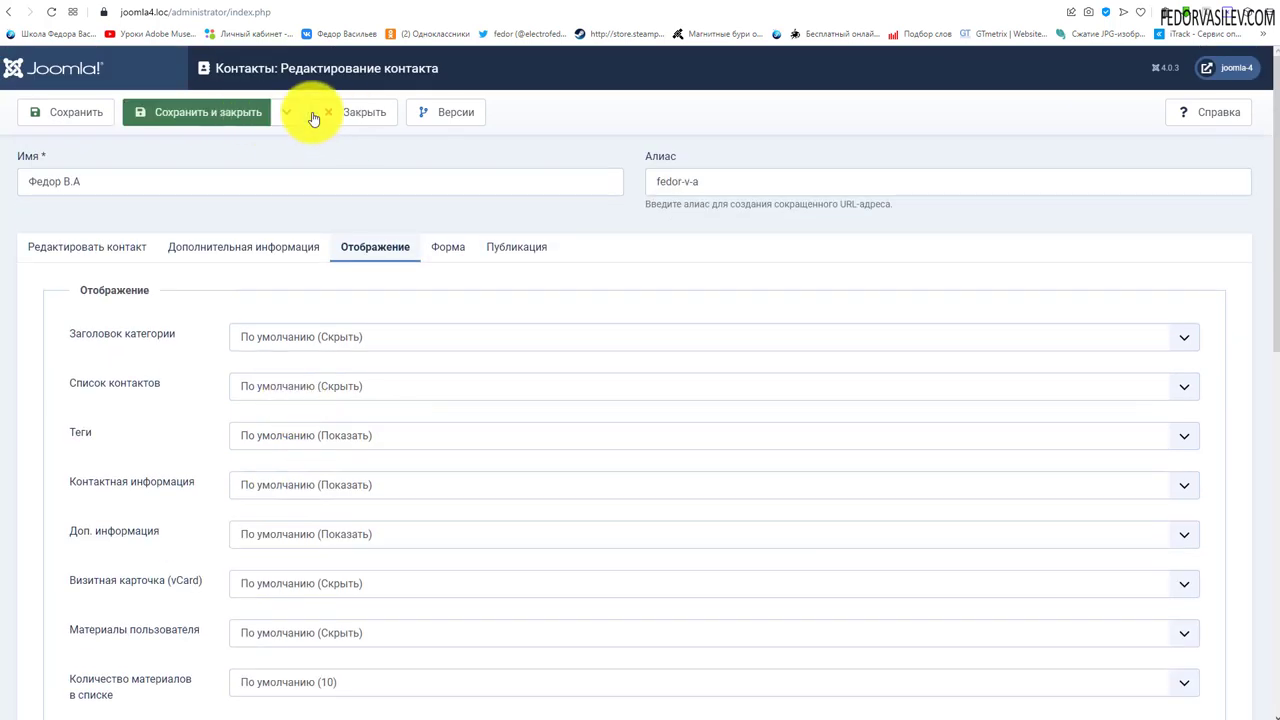
{"action": "left_click", "coordinate": [350, 112]}
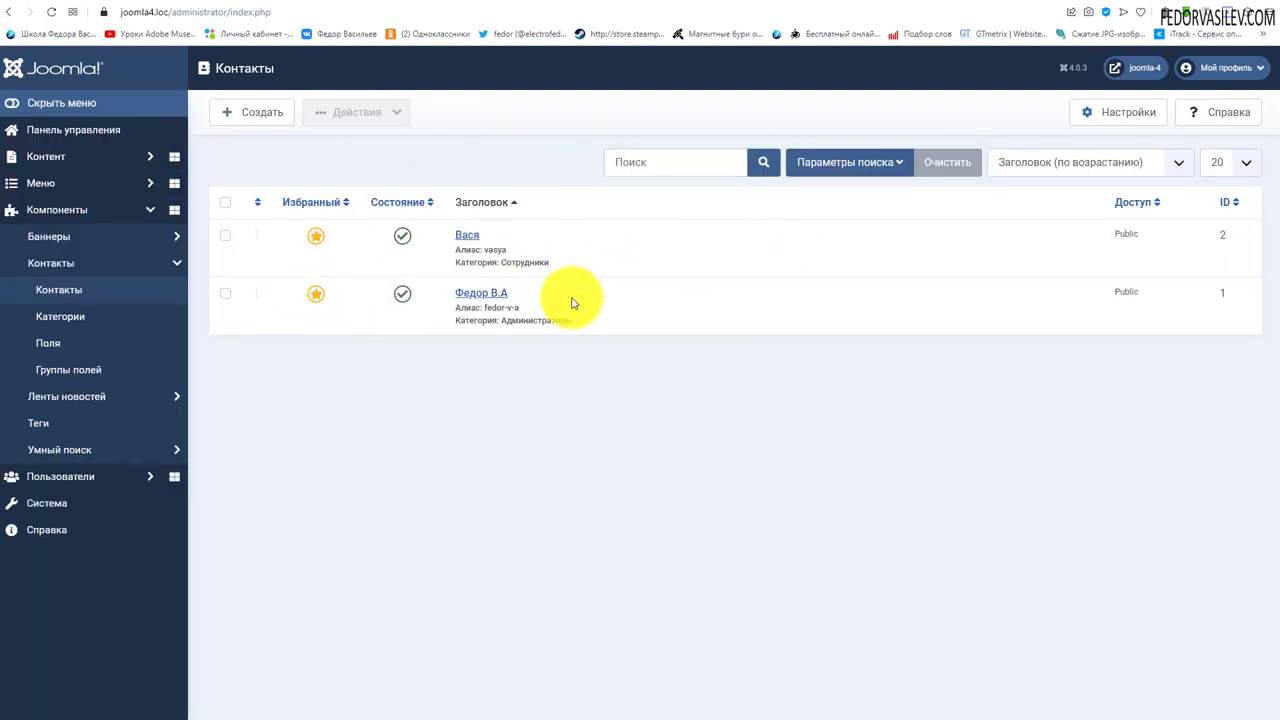
In the contacts component settings, set Дополнительные ссылки to Показать, check the link title fields A to C, and save.
{"action": "left_click", "coordinate": [1126, 116]}
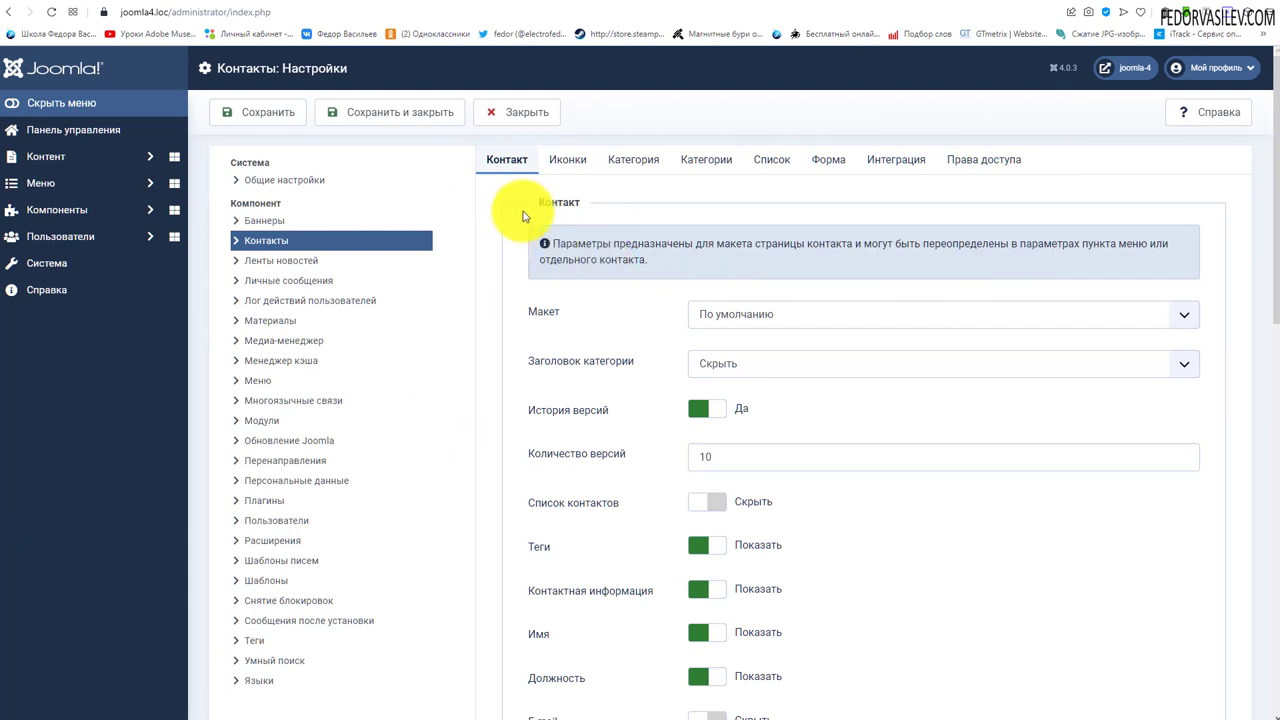
{"action": "scroll", "coordinate": [463, 240], "scroll_direction": "down", "scroll_amount": 10}
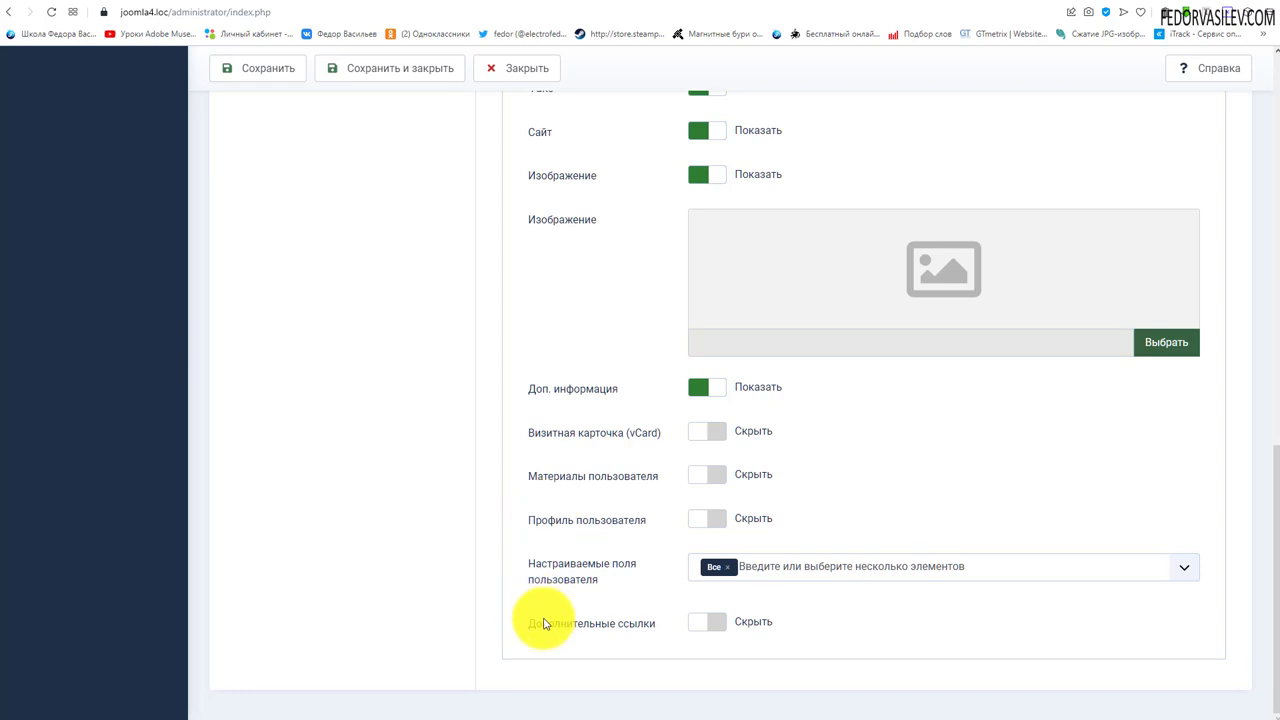
{"action": "left_click", "coordinate": [707, 621]}
{"action": "scroll", "coordinate": [589, 508], "scroll_direction": "down", "scroll_amount": 3}
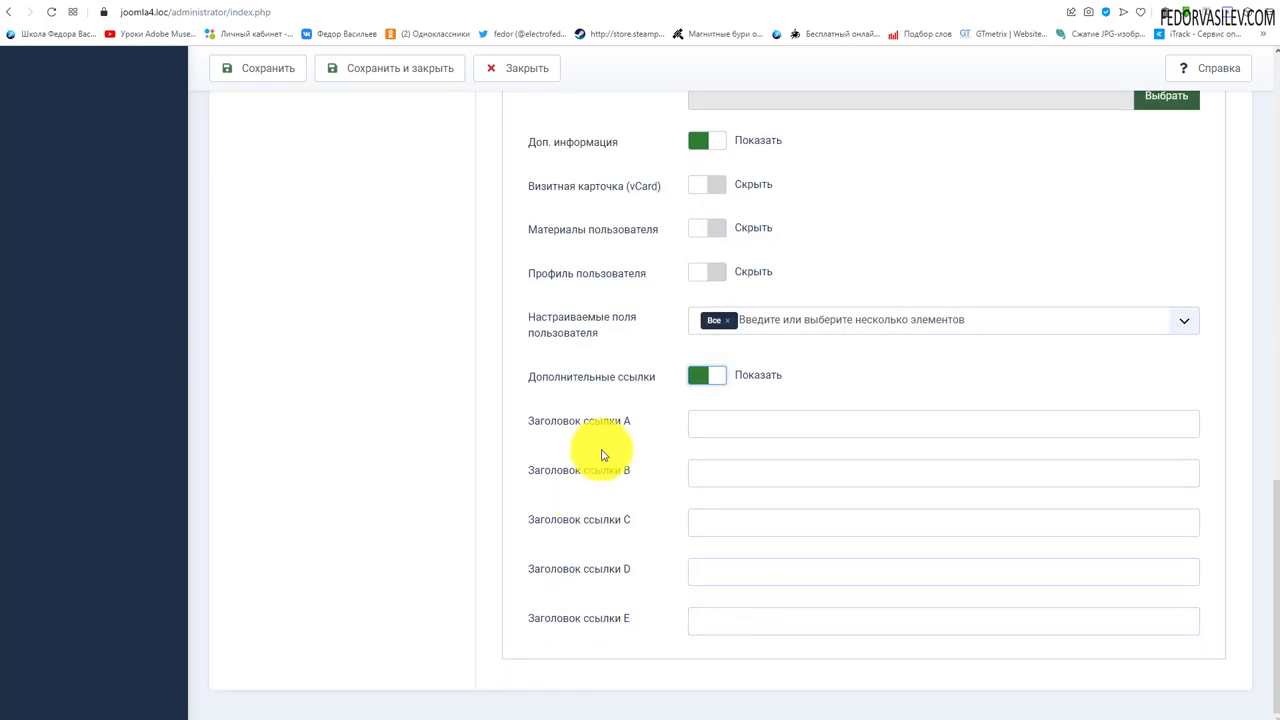
{"action": "left_click", "coordinate": [720, 423]}
{"action": "left_click", "coordinate": [723, 471]}
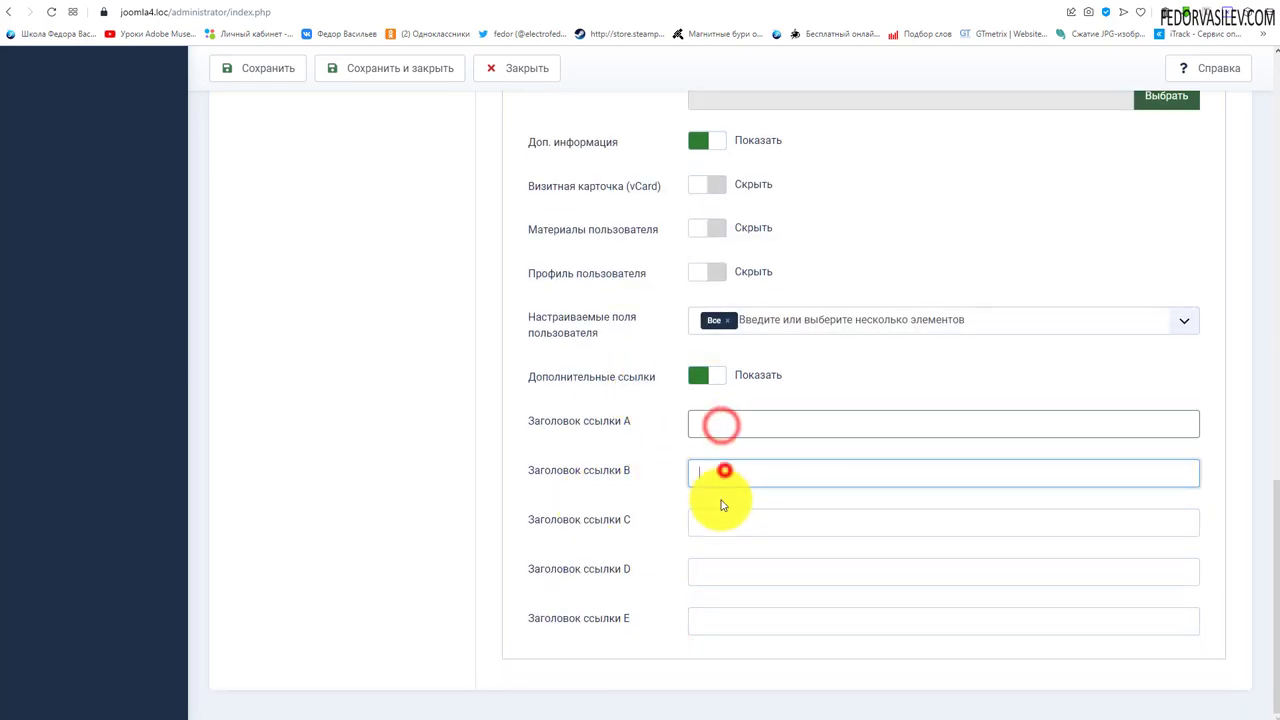
{"action": "left_click", "coordinate": [722, 513]}
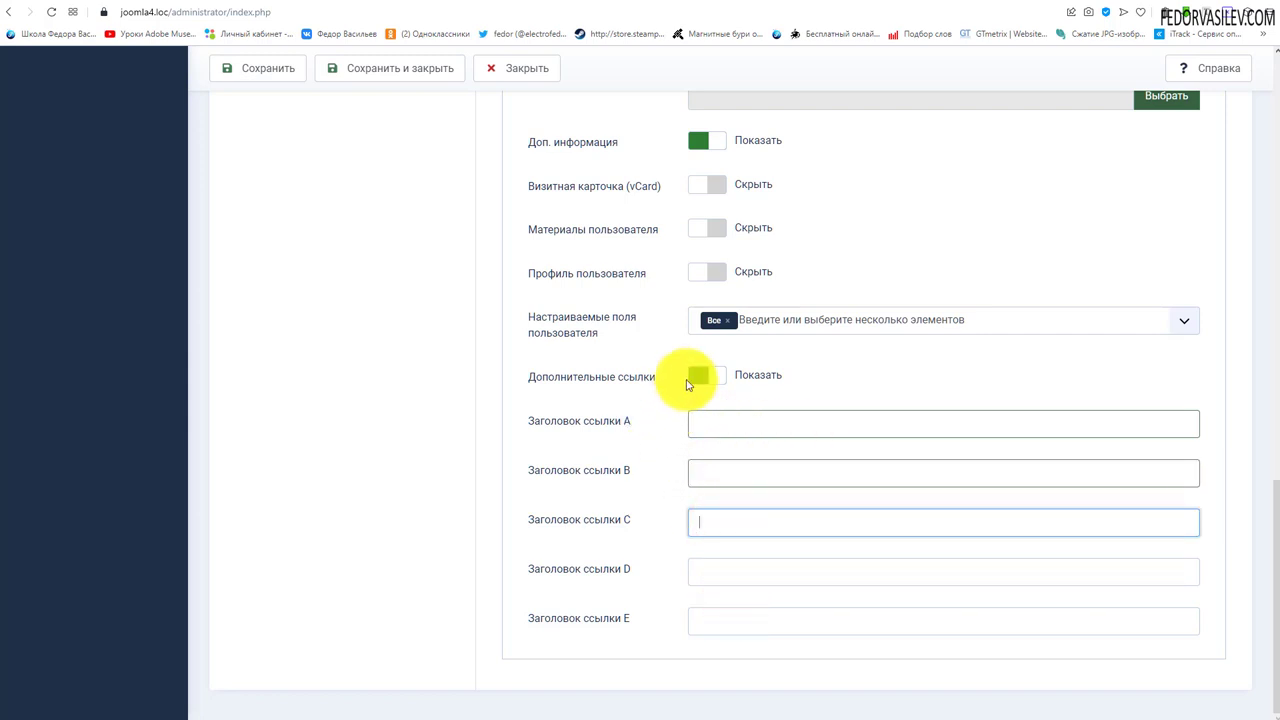
{"action": "left_click", "coordinate": [262, 68]}
Open the administrator's contact on the public site and check the Ссылки section below the feedback form.
{"action": "left_click", "coordinate": [345, 4]}
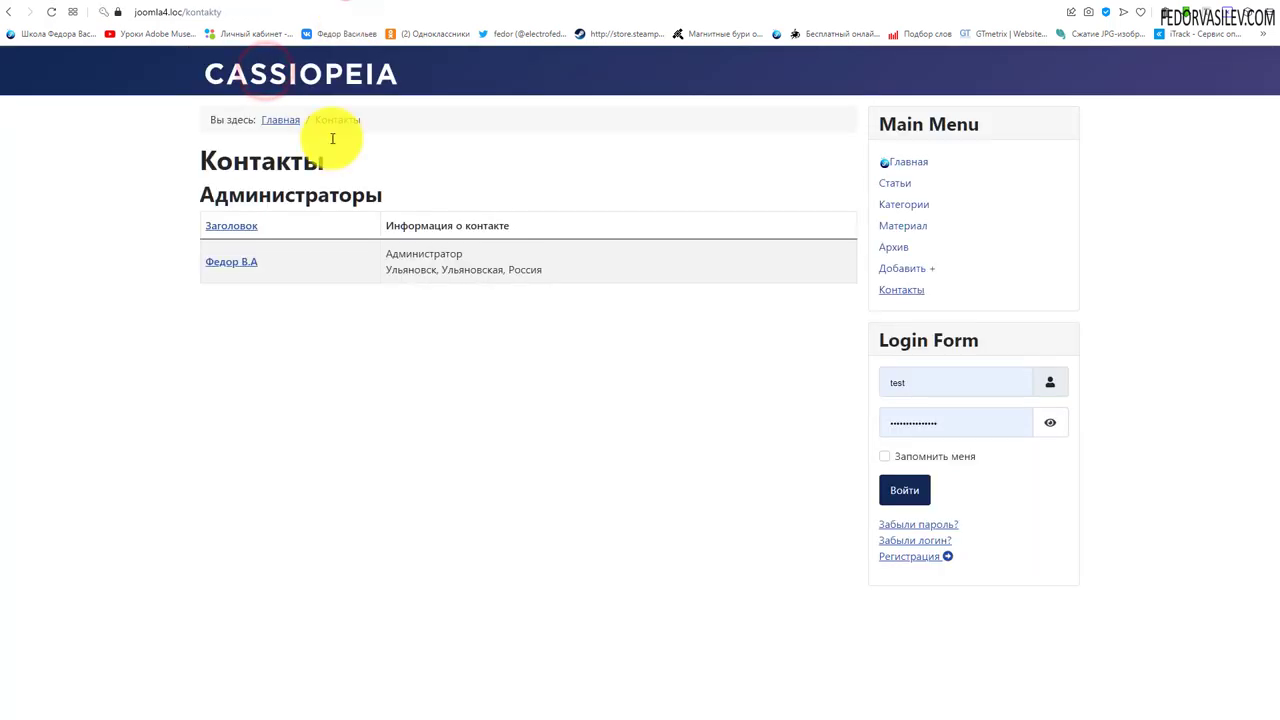
{"action": "left_click", "coordinate": [235, 265]}
{"action": "scroll", "coordinate": [309, 277], "scroll_direction": "down", "scroll_amount": 5}
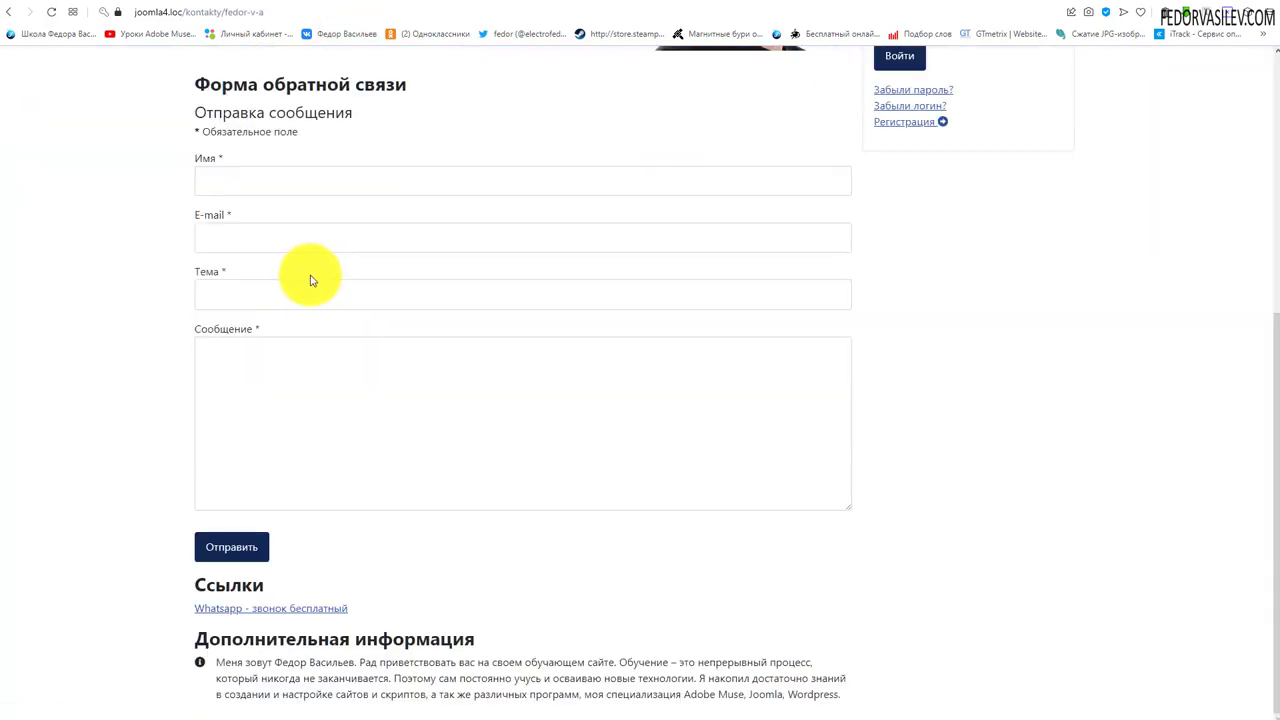
{"action": "left_click_drag", "start_coordinate": [386, 606], "coordinate": [194, 591]}
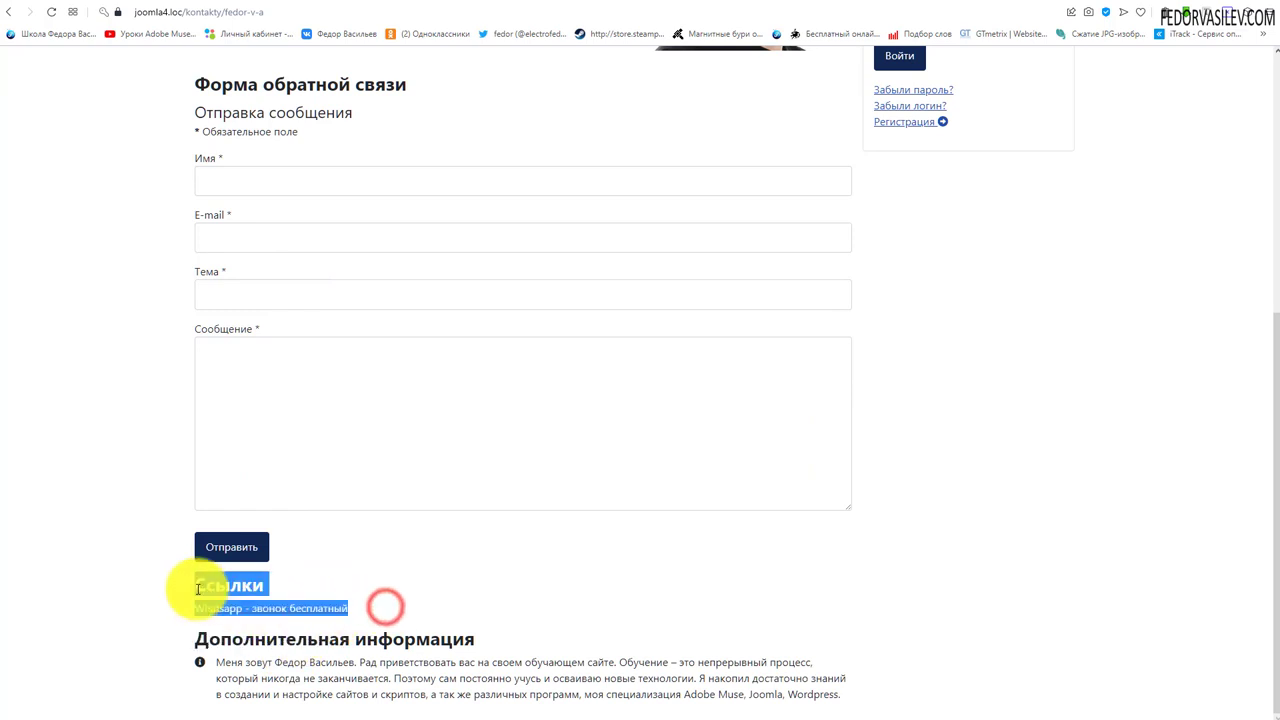
{"action": "left_click", "coordinate": [463, 587]}
{"action": "scroll", "coordinate": [457, 586], "scroll_direction": "up", "scroll_amount": 5}
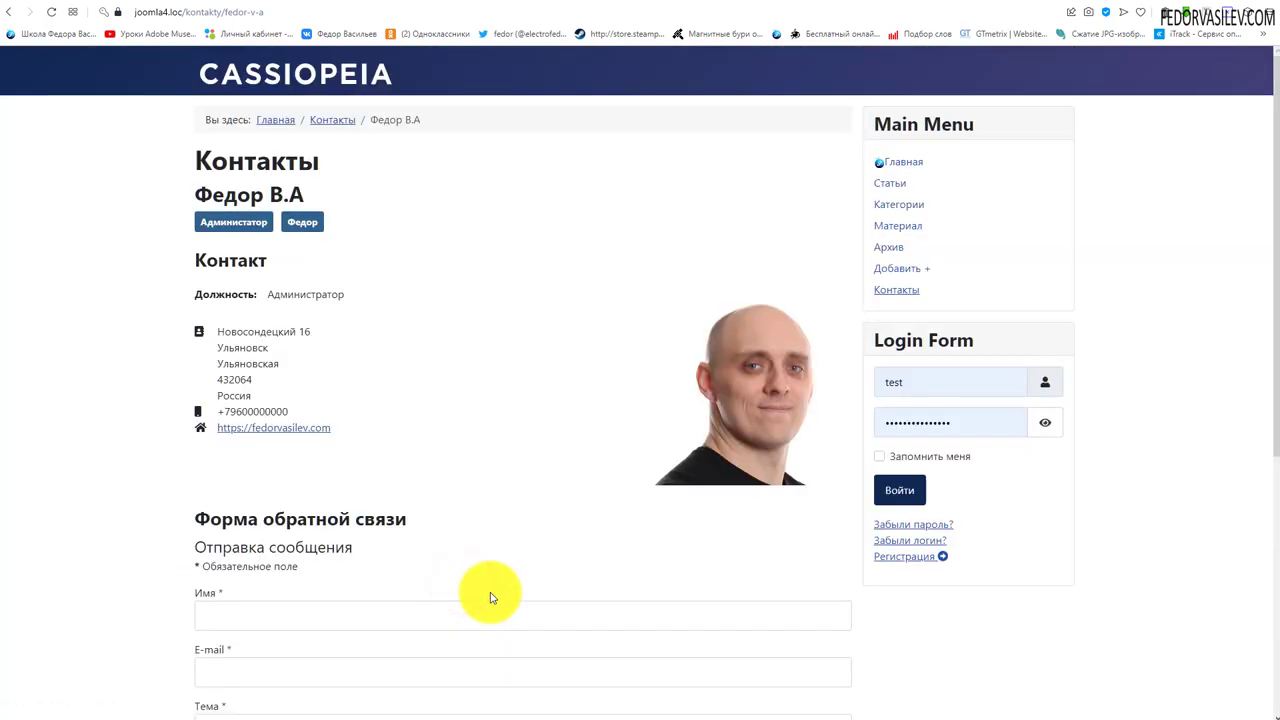
Check the contact's address, phone and website block, and follow the Whatsapp - звонок бесплатный link into the WhatsApp application.
{"action": "left_click_drag", "start_coordinate": [354, 434], "coordinate": [206, 337]}
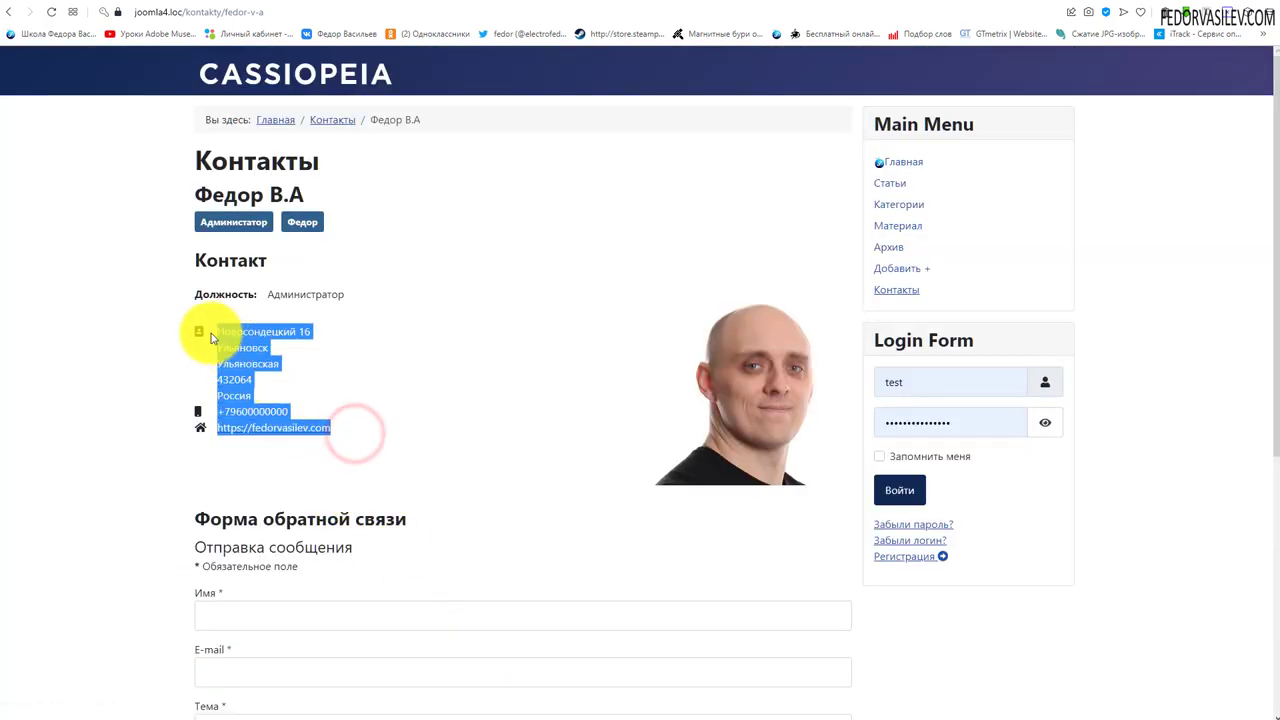
{"action": "left_click", "coordinate": [449, 389]}
{"action": "scroll", "coordinate": [449, 389], "scroll_direction": "down", "scroll_amount": 4}
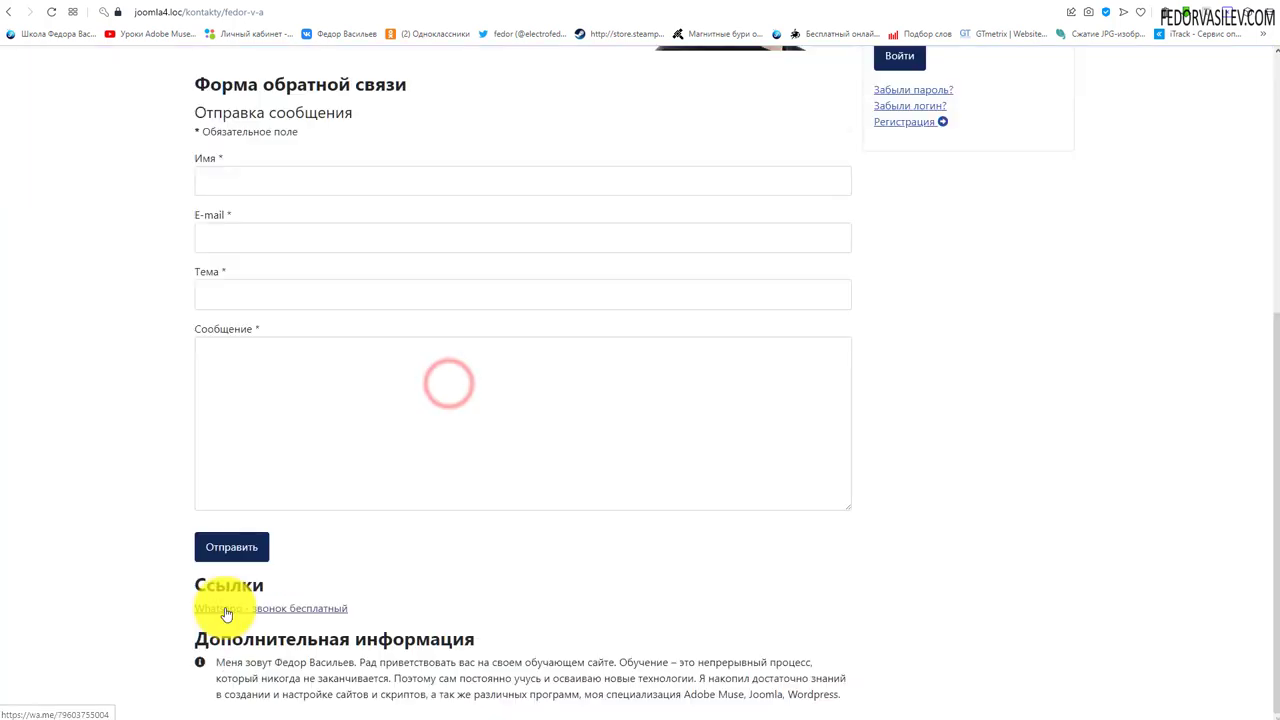
{"action": "left_click", "coordinate": [303, 608]}
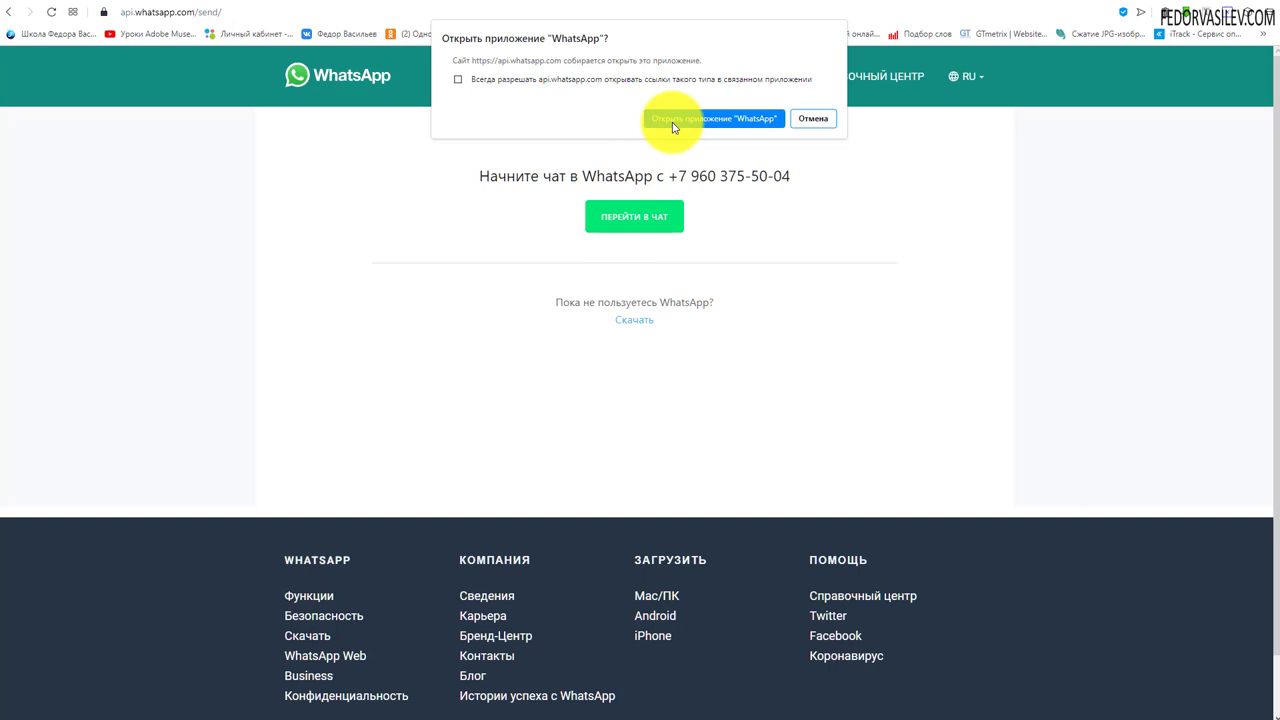
{"action": "left_click", "coordinate": [673, 121]}
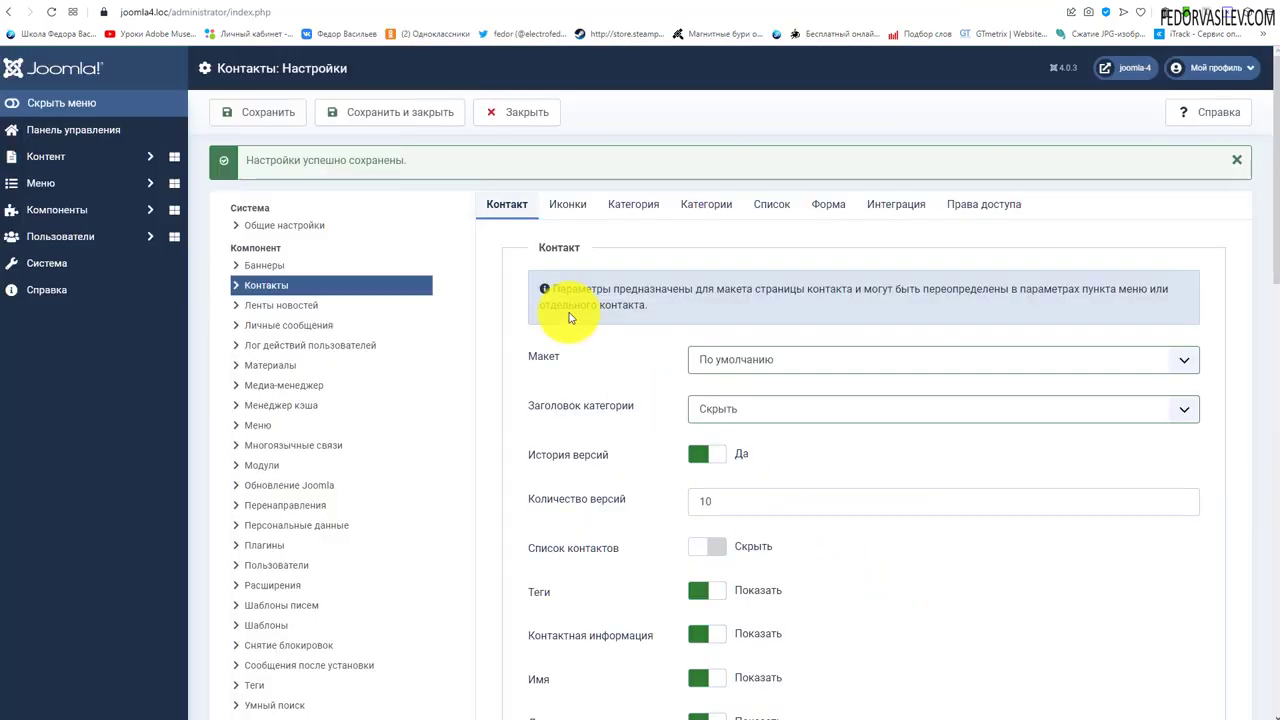
Try toggling the История версий option in the contacts component settings.
{"action": "scroll", "coordinate": [507, 222], "scroll_direction": "down", "scroll_amount": 2}
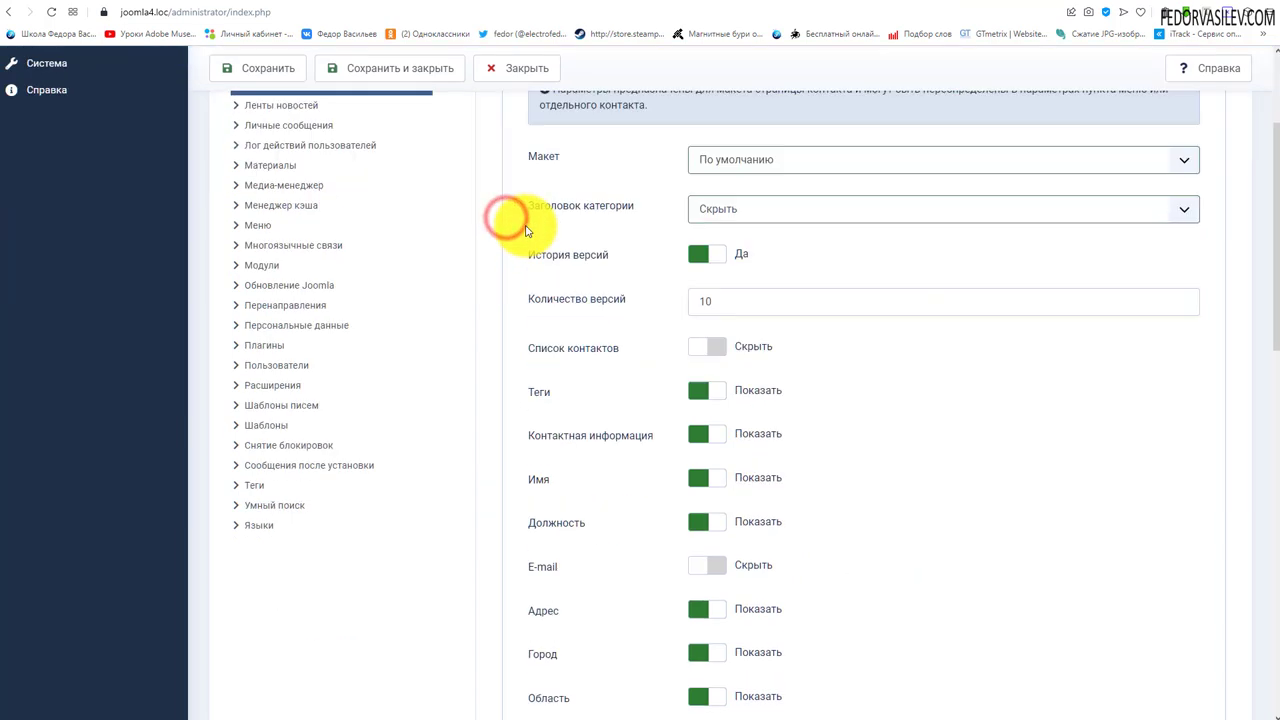
{"action": "left_click", "coordinate": [706, 254]}
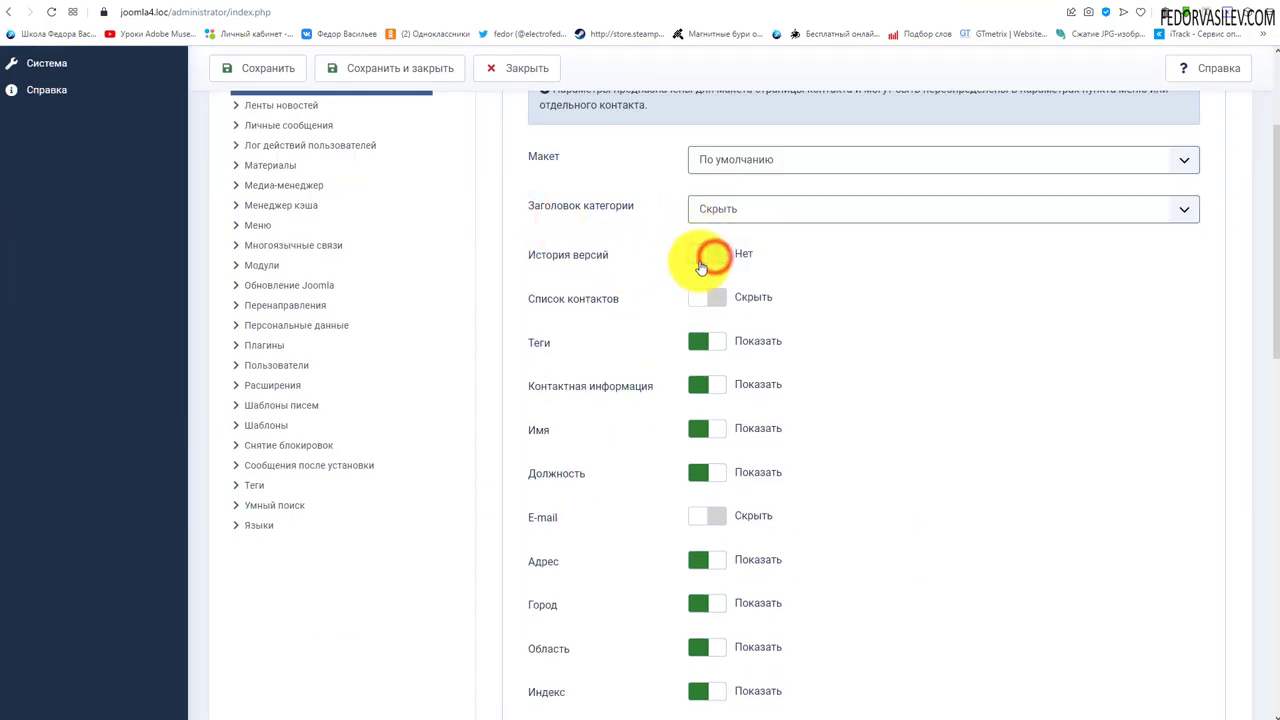
{"action": "left_click", "coordinate": [710, 254]}
{"action": "left_click", "coordinate": [700, 253]}
{"action": "scroll", "coordinate": [790, 230], "scroll_direction": "down", "scroll_amount": 2}
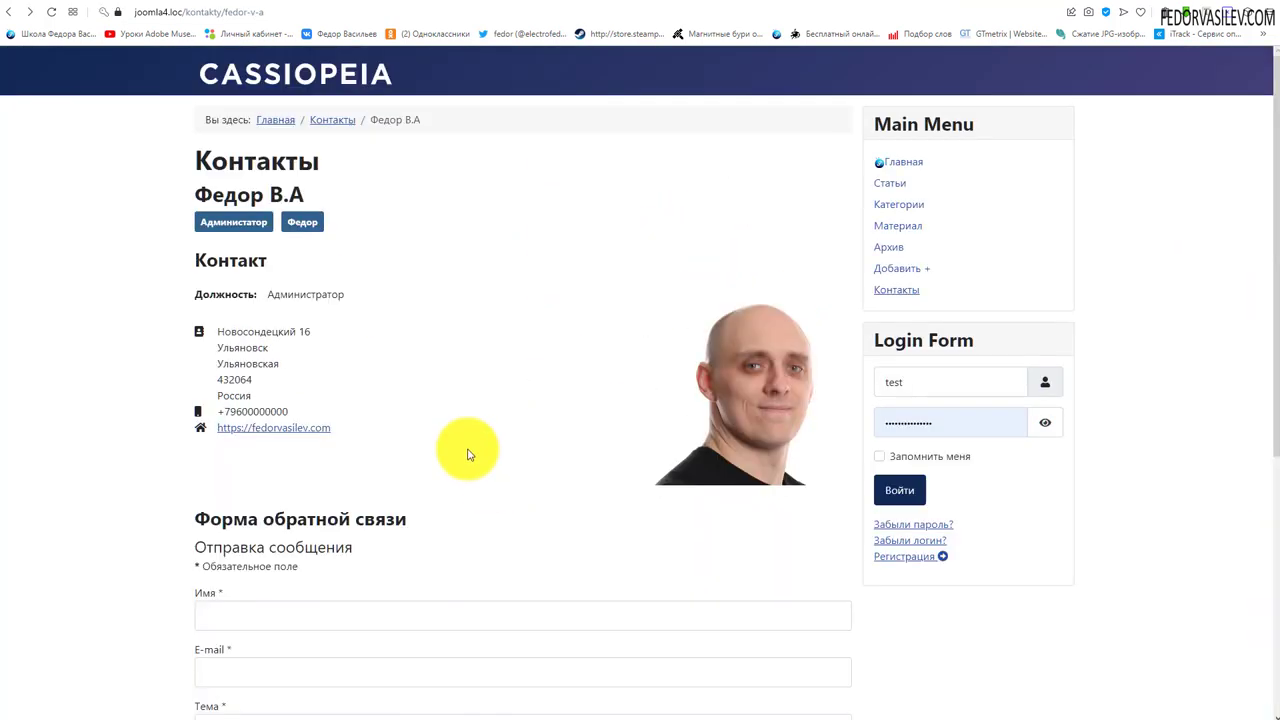
Examine the public contact page and its feedback form, including the Имя and Сообщение fields.
{"action": "scroll", "coordinate": [468, 453], "scroll_direction": "down", "scroll_amount": 3}
{"action": "scroll", "coordinate": [468, 453], "scroll_direction": "down", "scroll_amount": 2}
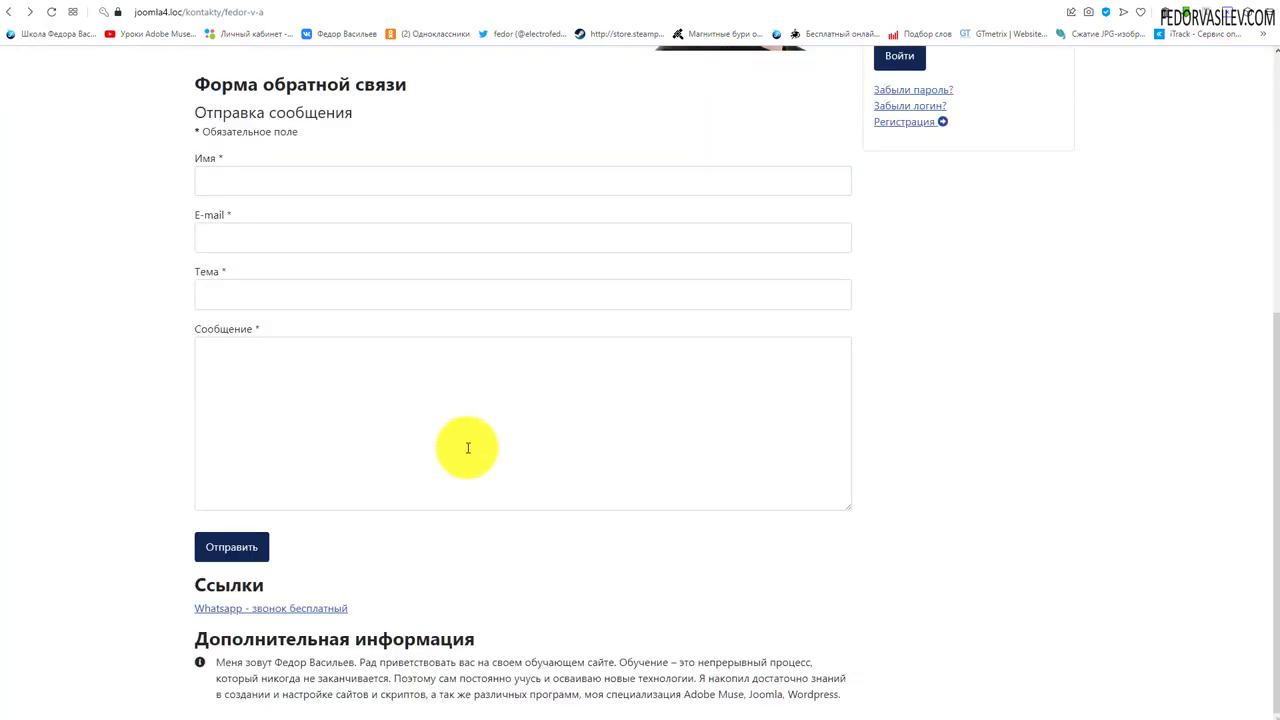
{"action": "scroll", "coordinate": [467, 447], "scroll_direction": "up", "scroll_amount": 5}
{"action": "scroll", "coordinate": [240, 340], "scroll_direction": "down", "scroll_amount": 4}
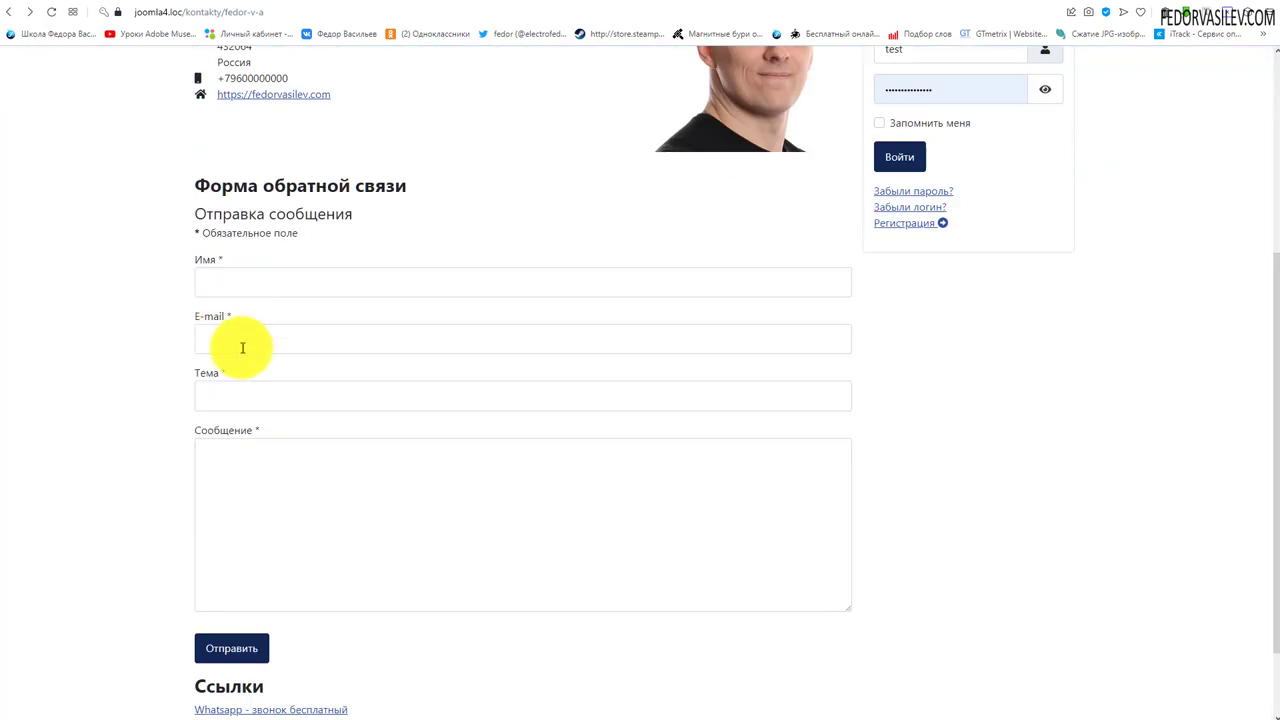
{"action": "left_click", "coordinate": [238, 285]}
{"action": "left_click", "coordinate": [371, 543]}
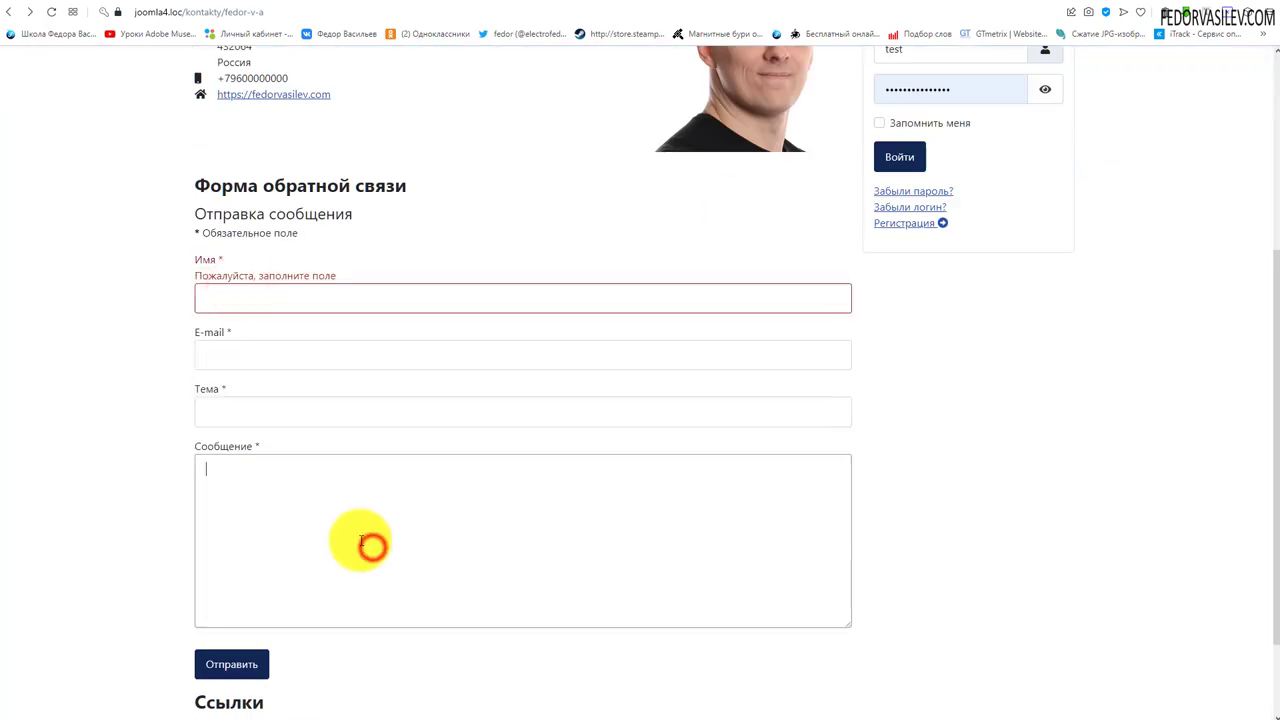
Set the E-mail option to Показать in the contacts component settings, save, and reload the public contact page.
{"action": "scroll", "coordinate": [353, 481], "scroll_direction": "up", "scroll_amount": 4}
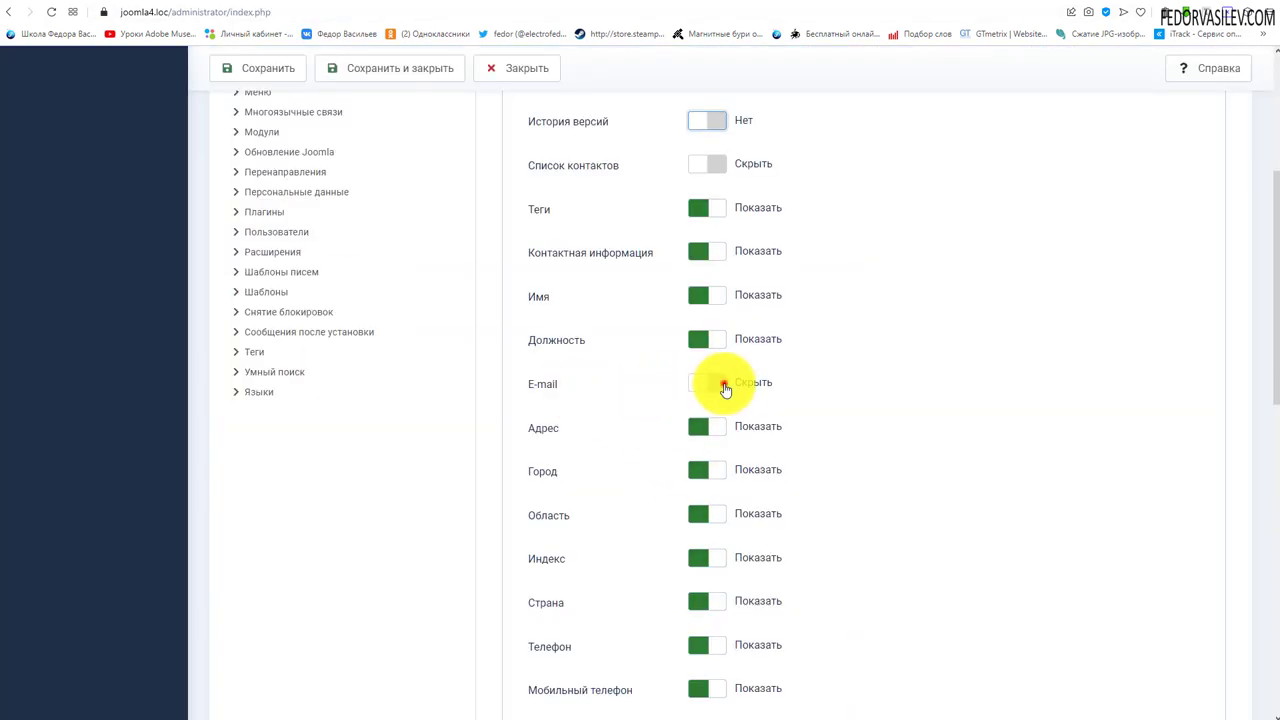
{"action": "left_click", "coordinate": [722, 386]}
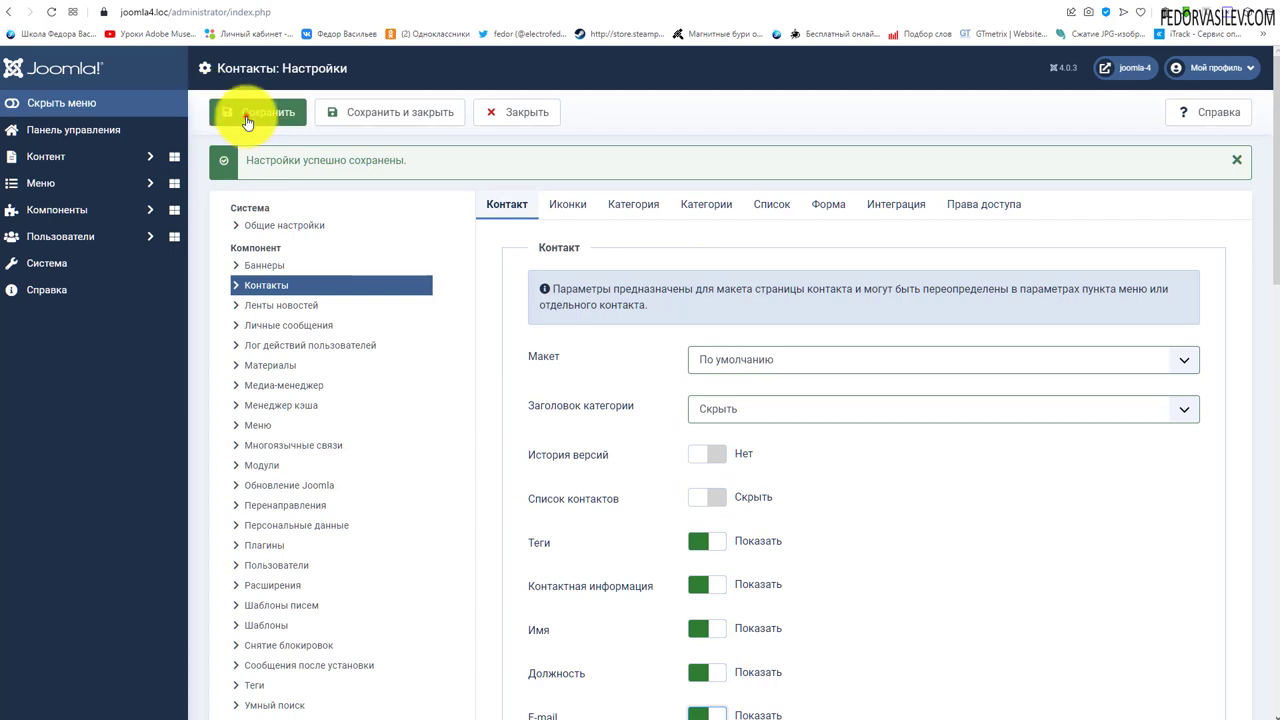
{"action": "left_click", "coordinate": [246, 116]}
{"action": "left_click", "coordinate": [325, 3]}
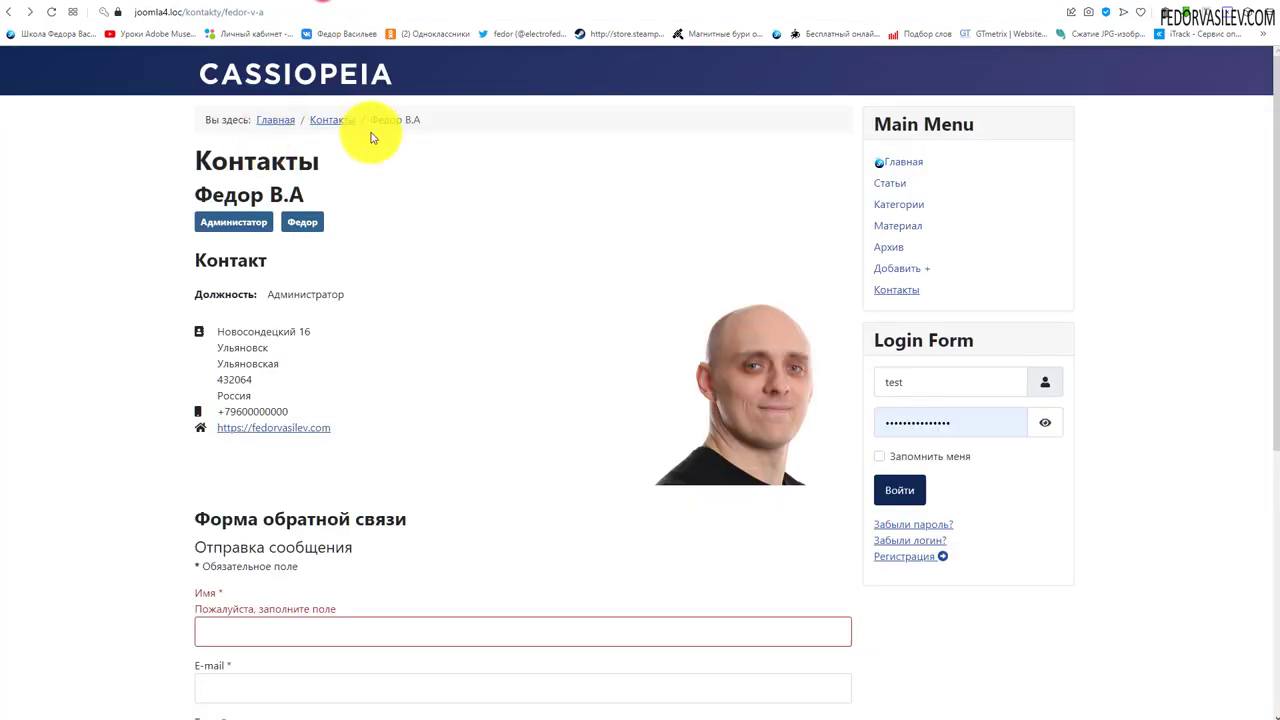
{"action": "left_click", "coordinate": [49, 13]}
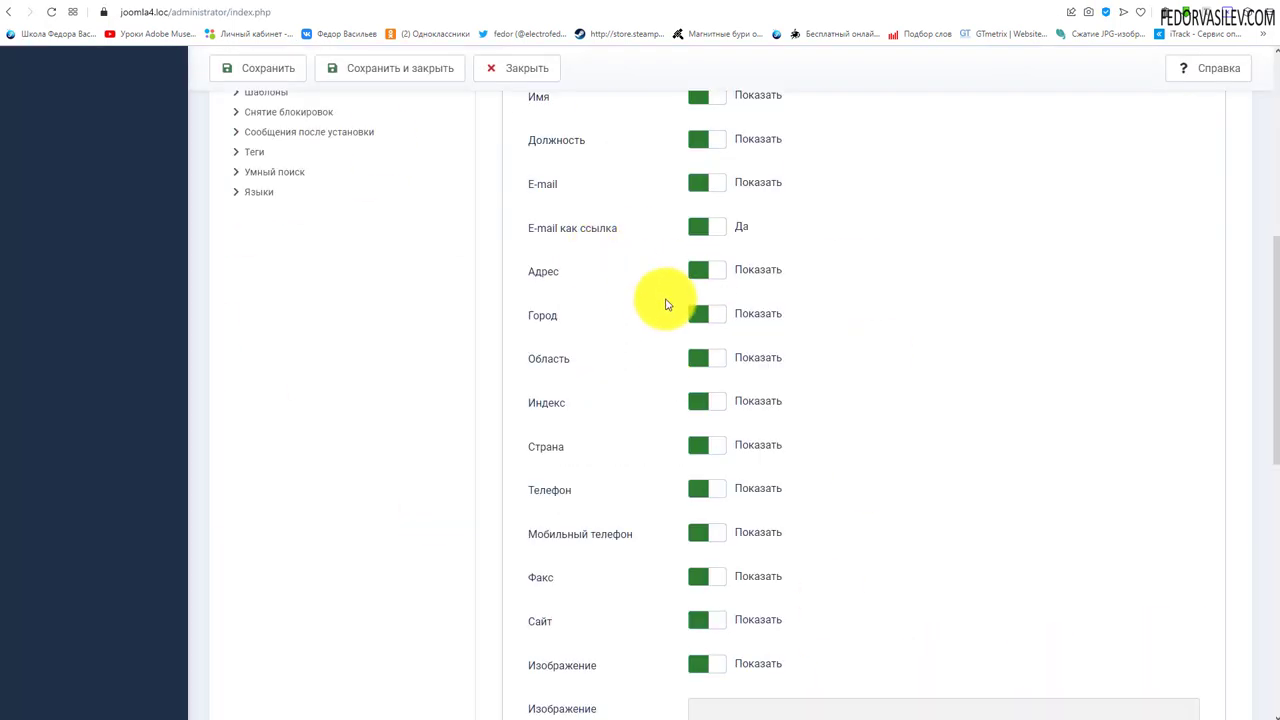
Set the Изображение option to Скрыть in the contact settings, save, and check the change on the public contact page.
{"action": "scroll", "coordinate": [665, 305], "scroll_direction": "down", "scroll_amount": 1}
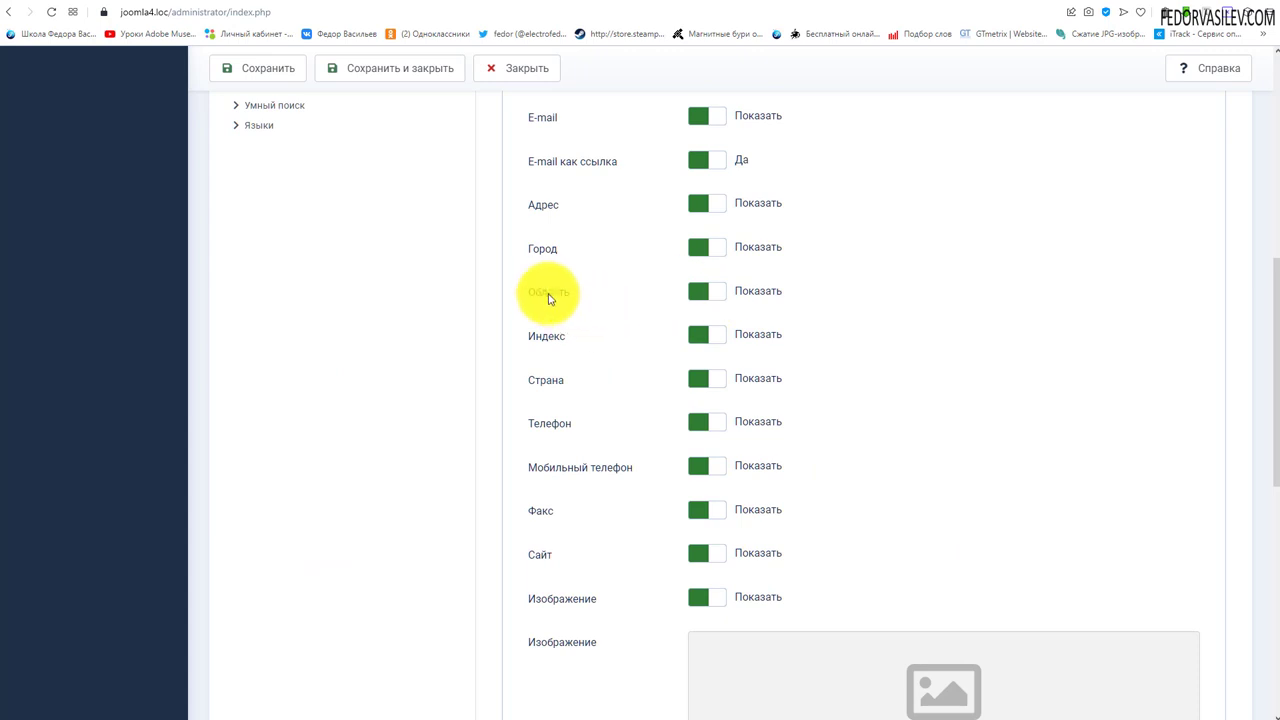
{"action": "left_click", "coordinate": [716, 293]}
{"action": "scroll", "coordinate": [640, 370], "scroll_direction": "down", "scroll_amount": 2}
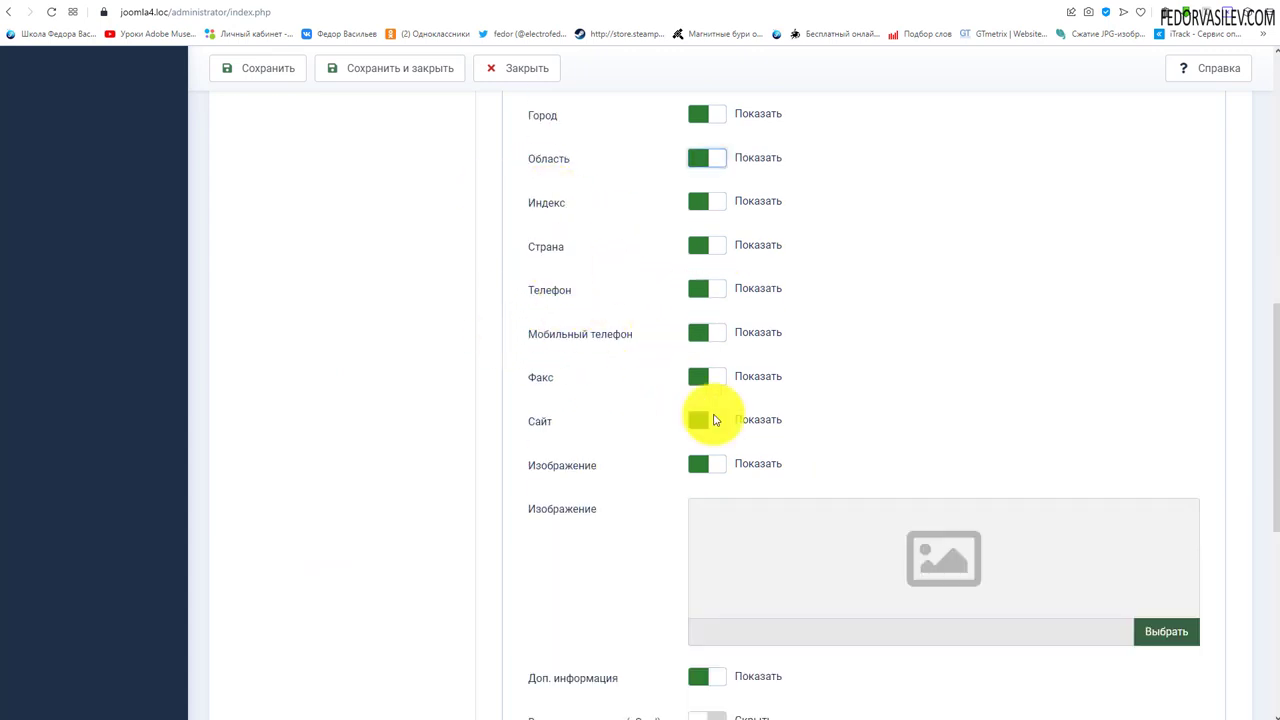
{"action": "scroll", "coordinate": [677, 320], "scroll_direction": "down", "scroll_amount": 3}
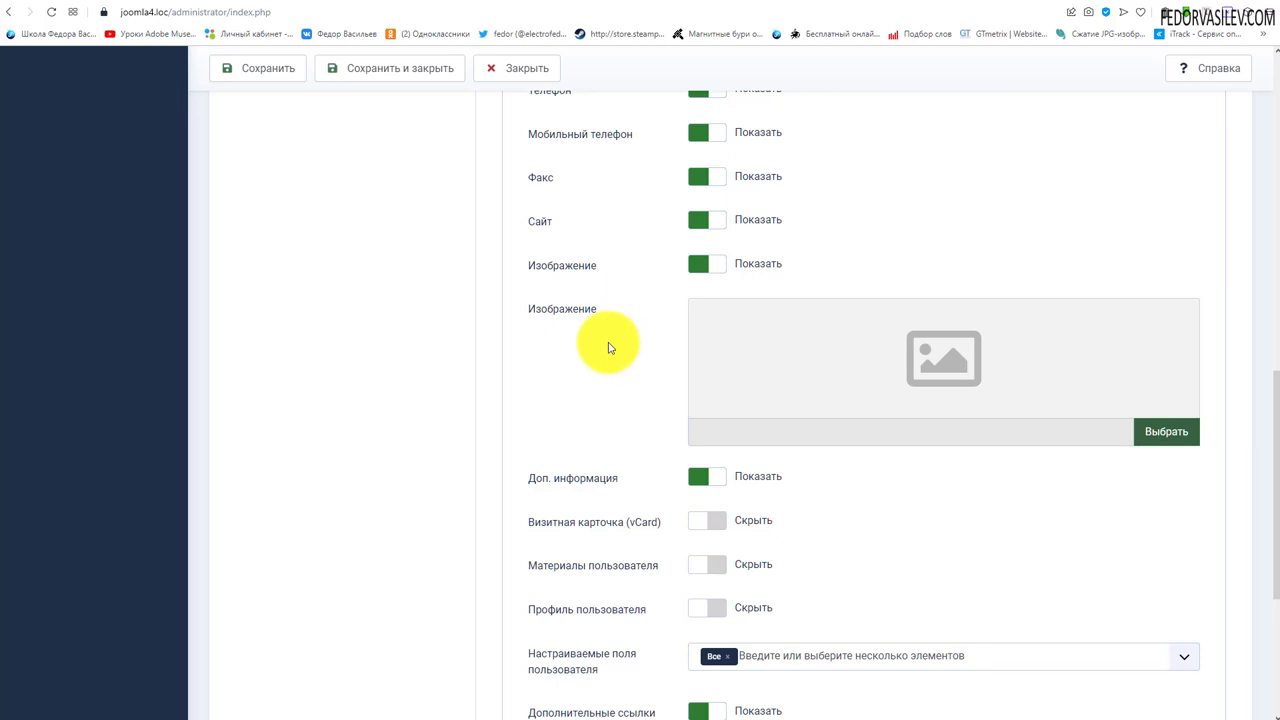
{"action": "left_click", "coordinate": [701, 270]}
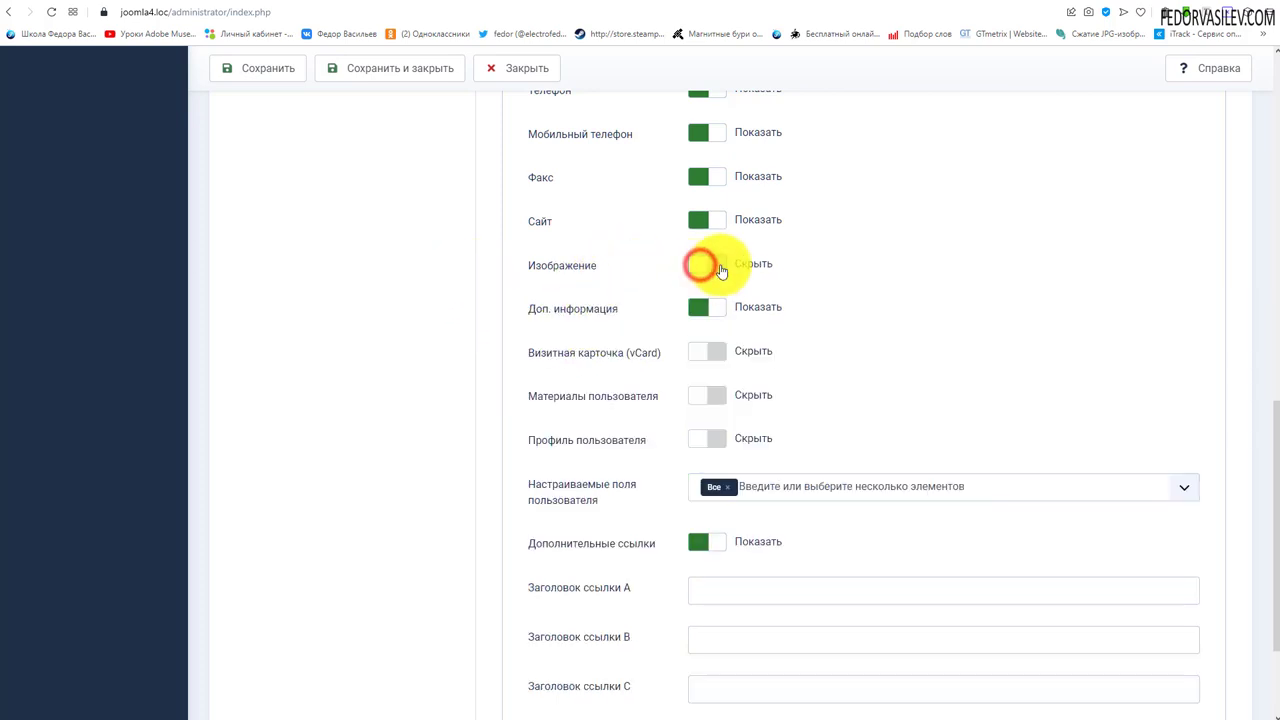
{"action": "left_click", "coordinate": [716, 270]}
{"action": "left_click", "coordinate": [258, 68]}
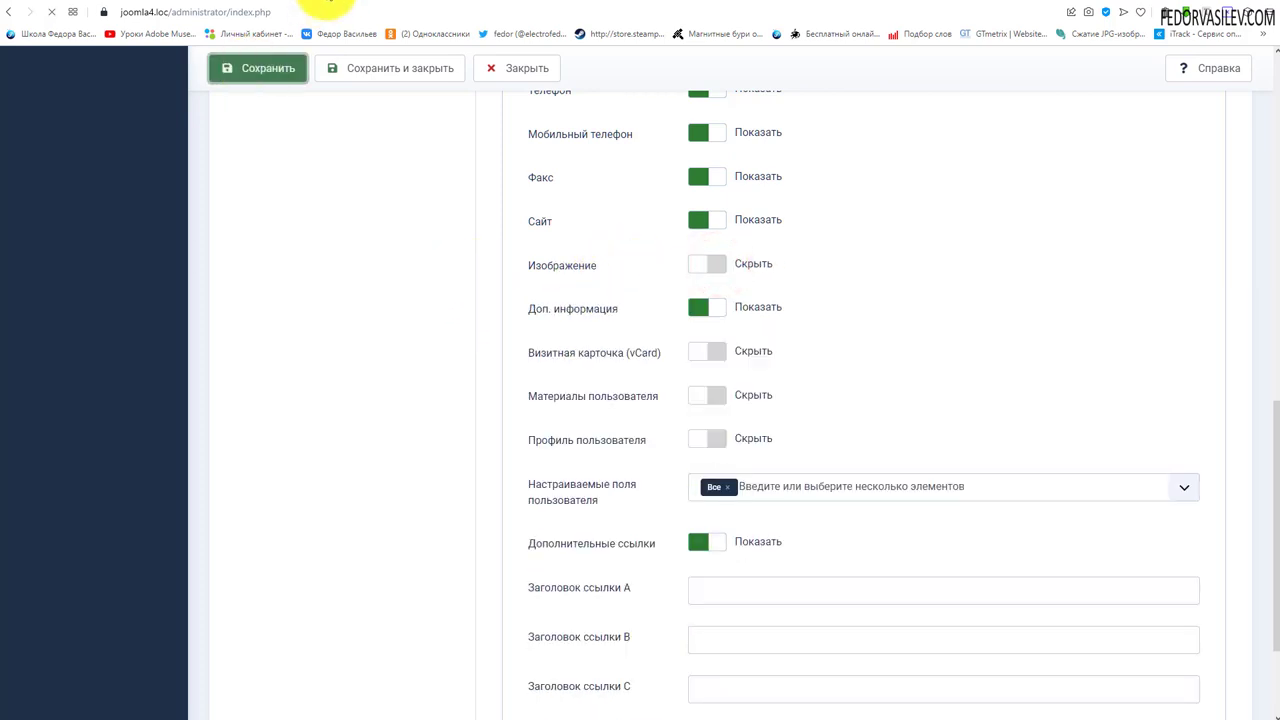
{"action": "left_click", "coordinate": [325, 5]}
{"action": "left_click", "coordinate": [51, 13]}
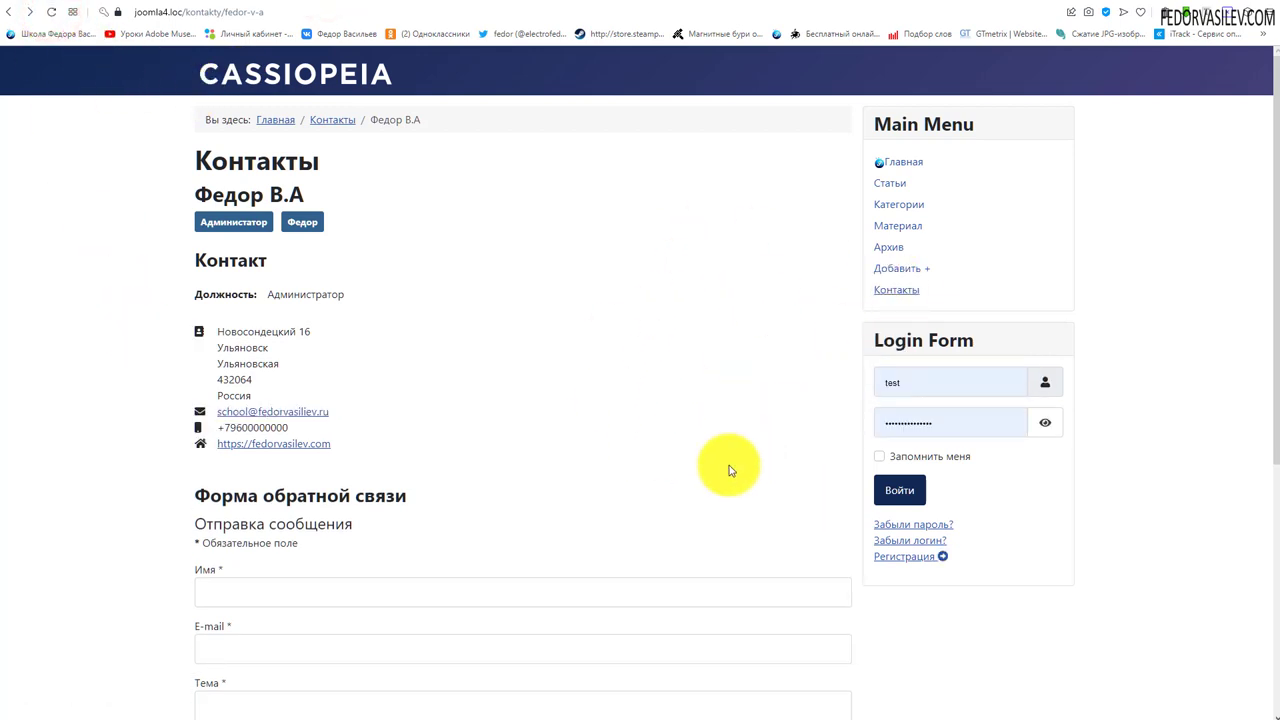
Set the Изображение and Визитная карточка (vCard) options to Показать and save the contact settings.
{"action": "left_click", "coordinate": [205, 6]}
{"action": "scroll", "coordinate": [752, 372], "scroll_direction": "down", "scroll_amount": 3}
{"action": "scroll", "coordinate": [759, 379], "scroll_direction": "down", "scroll_amount": 3}
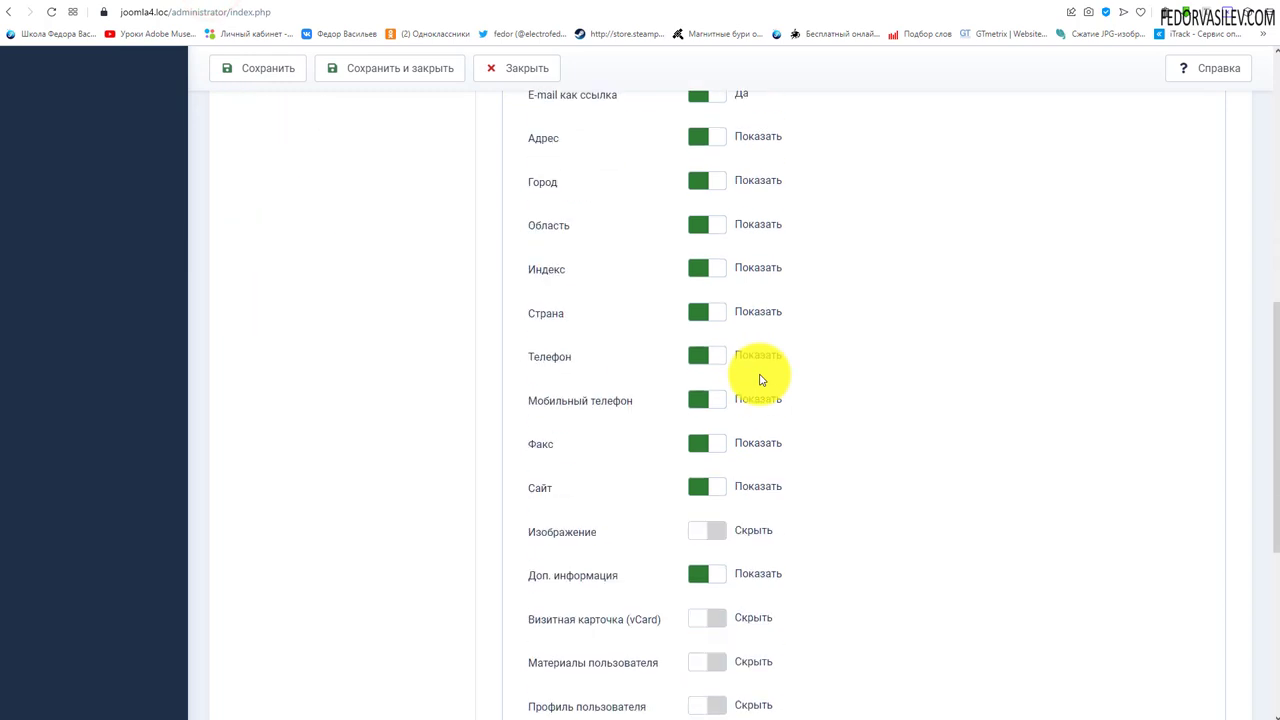
{"action": "left_click", "coordinate": [707, 530]}
{"action": "scroll", "coordinate": [871, 323], "scroll_direction": "down", "scroll_amount": 4}
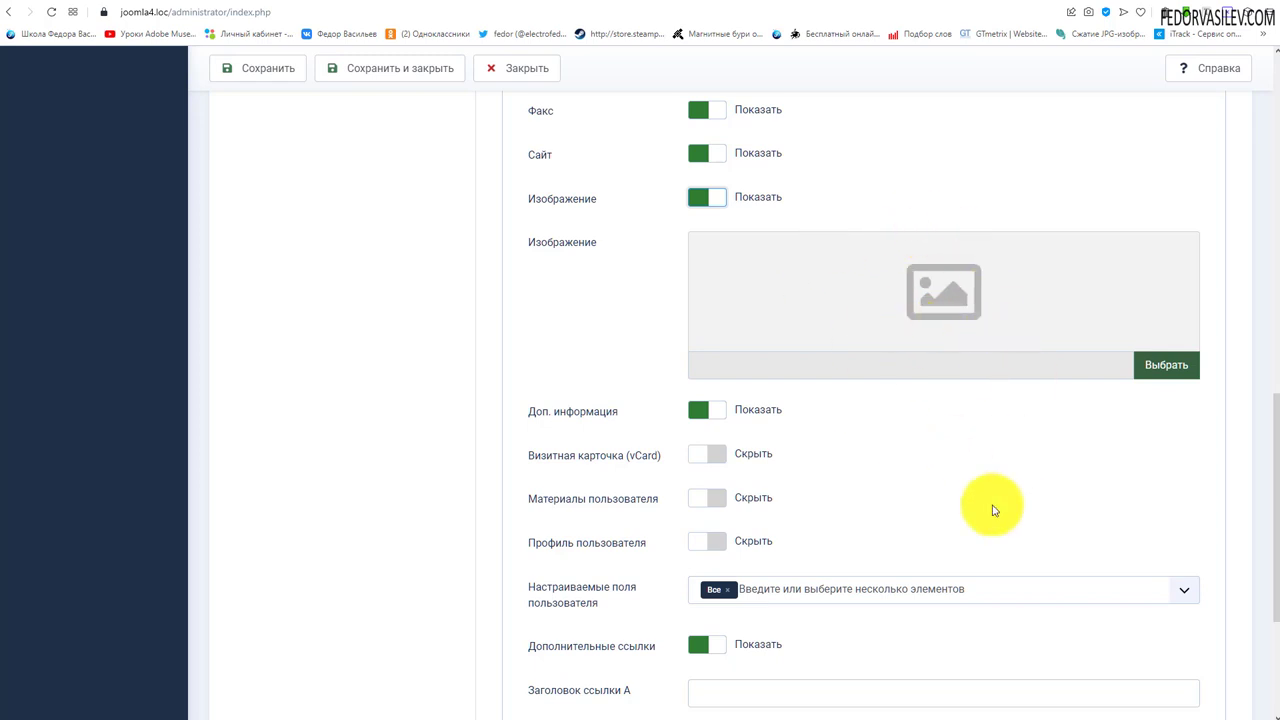
{"action": "scroll", "coordinate": [797, 349], "scroll_direction": "up", "scroll_amount": 6}
{"action": "scroll", "coordinate": [823, 354], "scroll_direction": "down", "scroll_amount": 7}
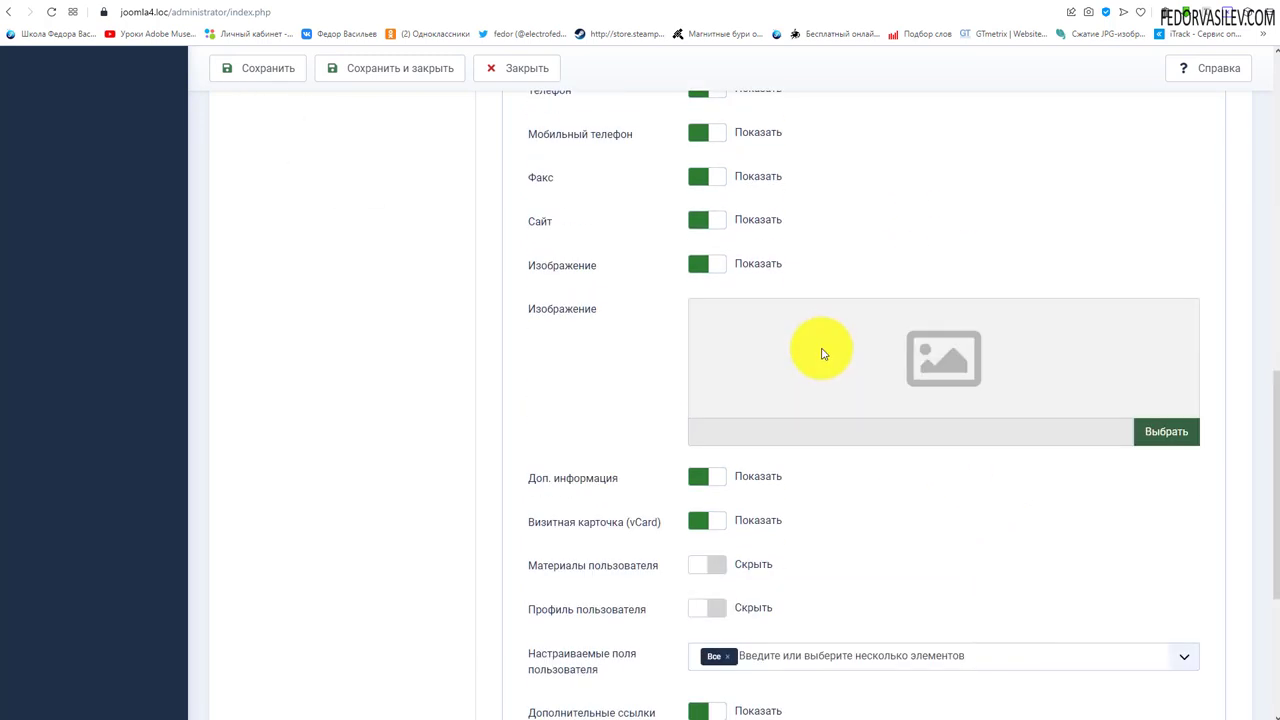
{"action": "left_click_drag", "start_coordinate": [557, 390], "coordinate": [633, 395]}
{"action": "left_click", "coordinate": [631, 390]}
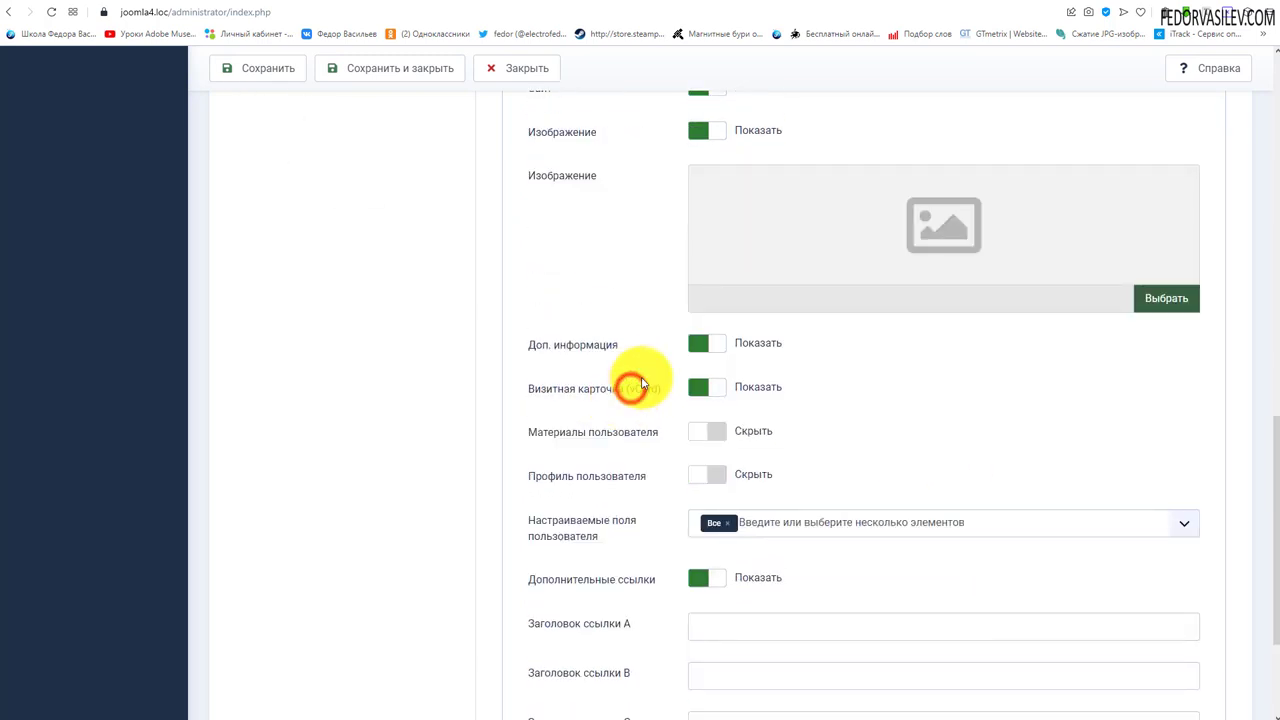
{"action": "left_click", "coordinate": [366, 66]}
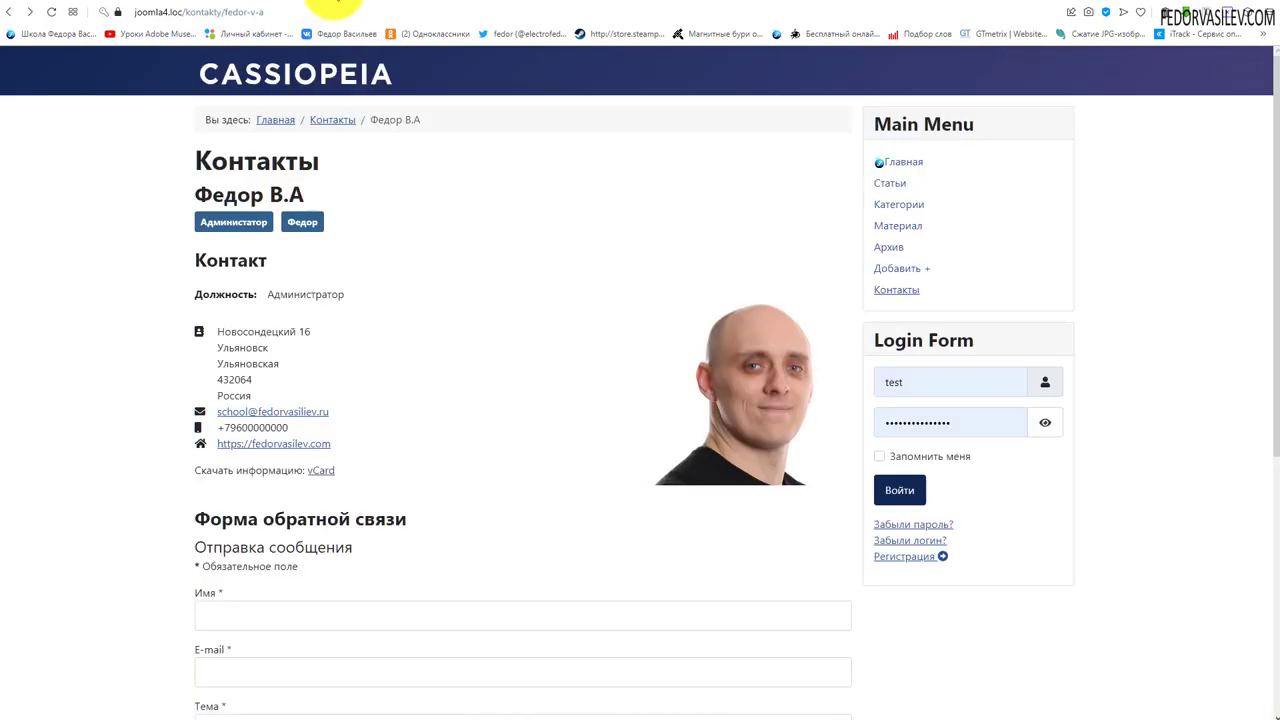
Check the vCard download link on the public contact page, opening its save dialog and cancelling it.
{"action": "scroll", "coordinate": [540, 213], "scroll_direction": "down", "scroll_amount": 2}
{"action": "double_click", "coordinate": [228, 272]}
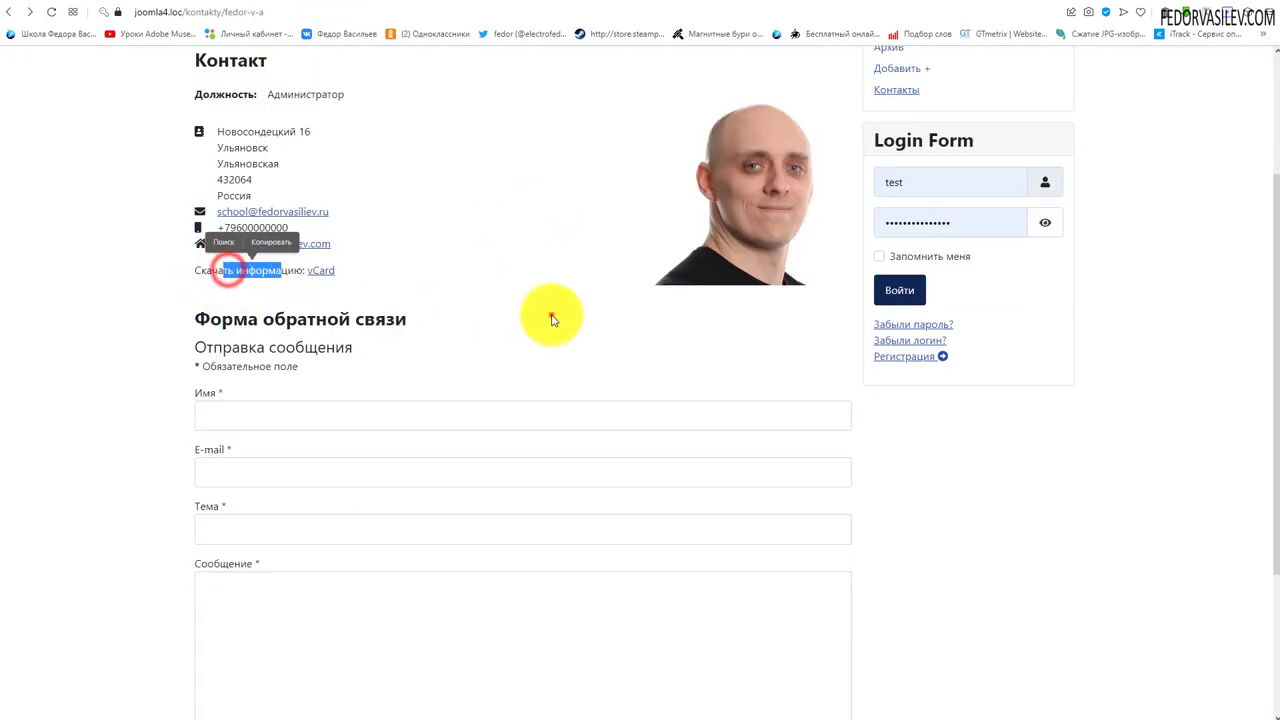
{"action": "left_click", "coordinate": [551, 314]}
{"action": "left_click", "coordinate": [321, 270]}
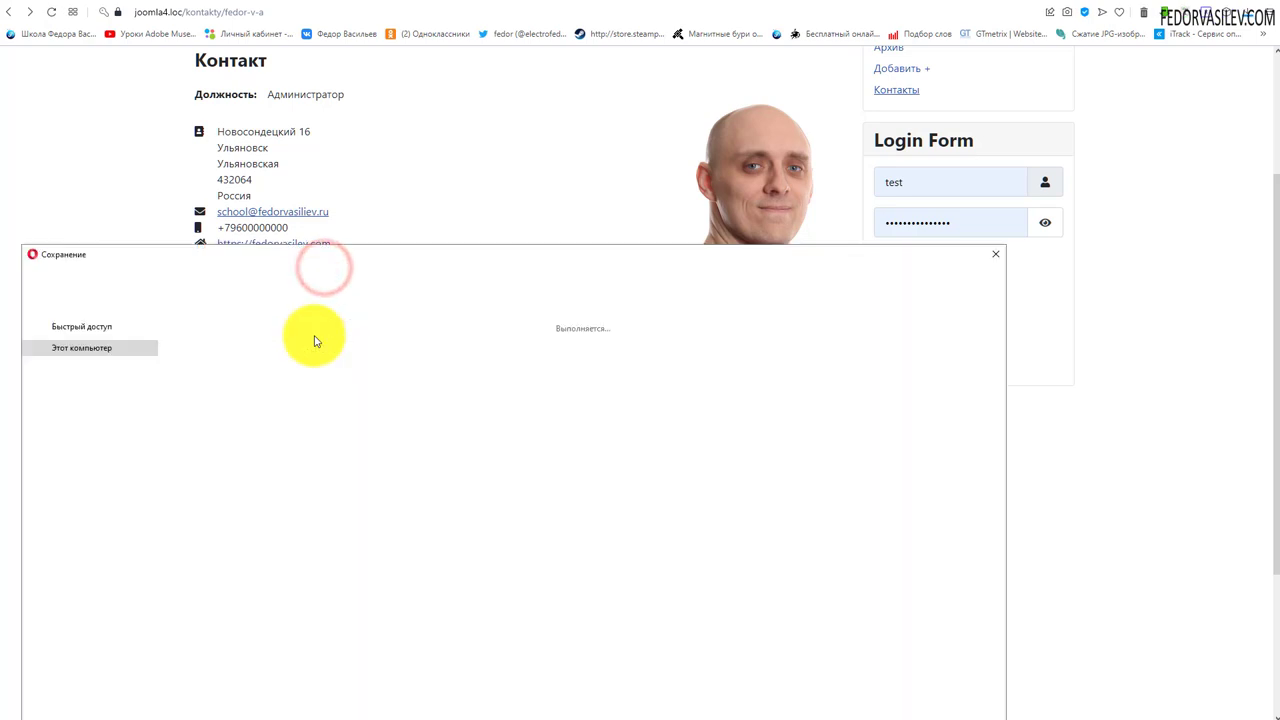
{"action": "left_click", "coordinate": [992, 255]}
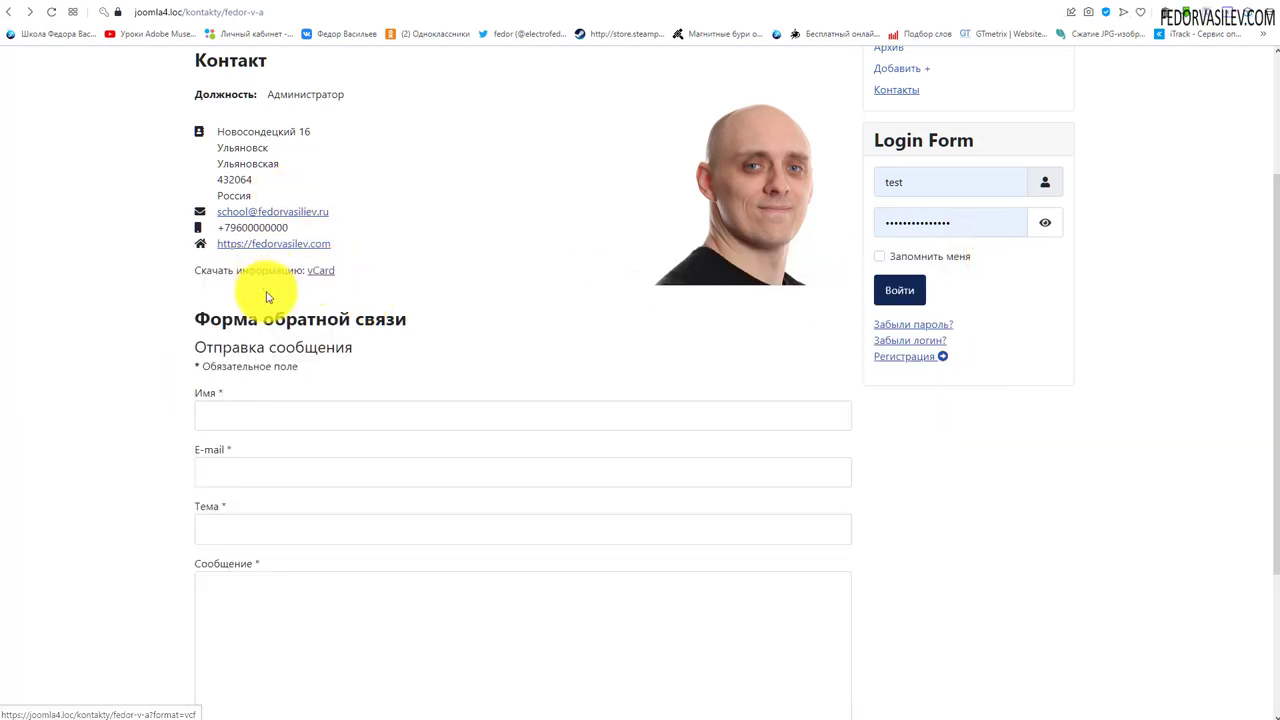
{"action": "scroll", "coordinate": [266, 294], "scroll_direction": "up", "scroll_amount": 2}
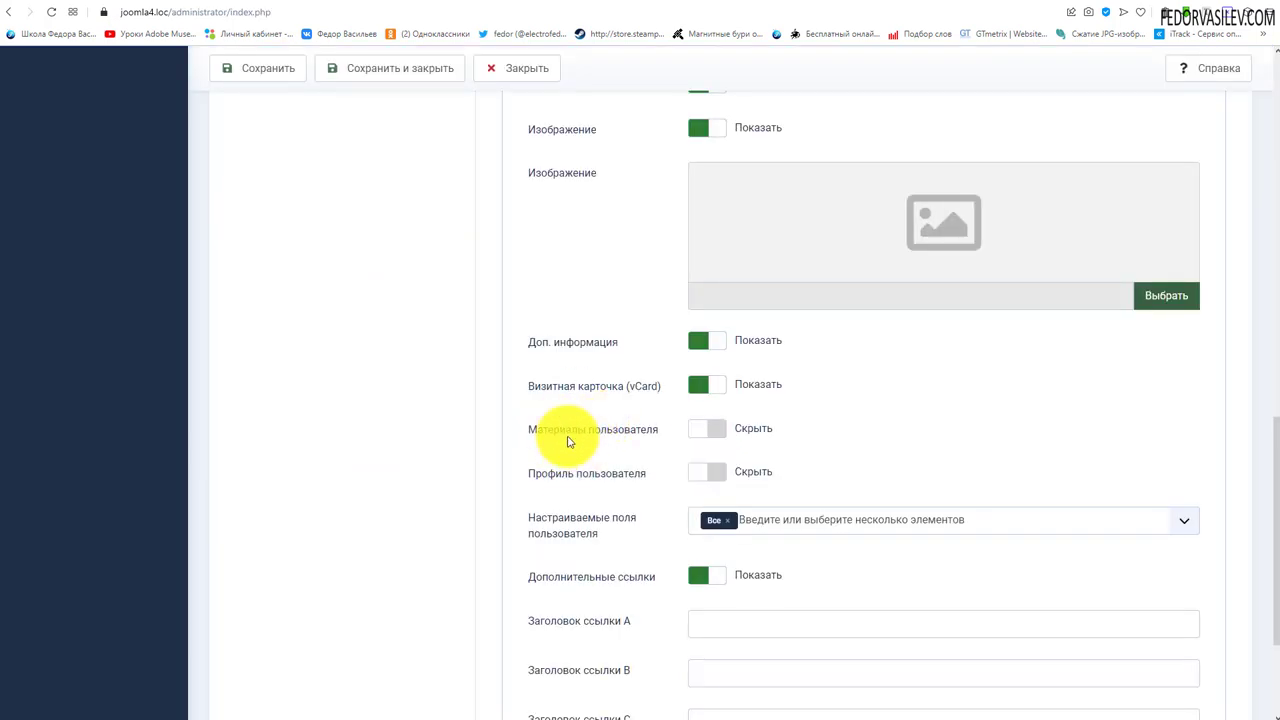
Set Материалы пользователя and Профиль пользователя to Показать in the contact settings and save them.
{"action": "left_click", "coordinate": [702, 430]}
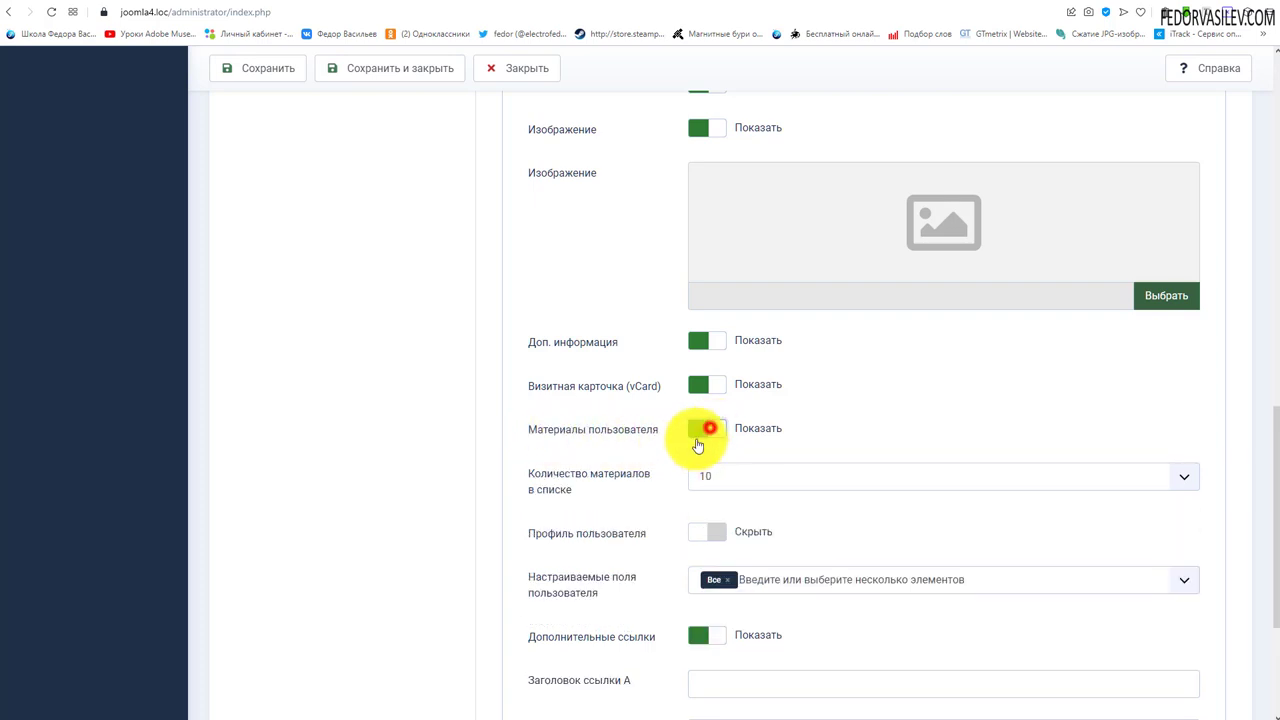
{"action": "scroll", "coordinate": [878, 362], "scroll_direction": "down", "scroll_amount": 2}
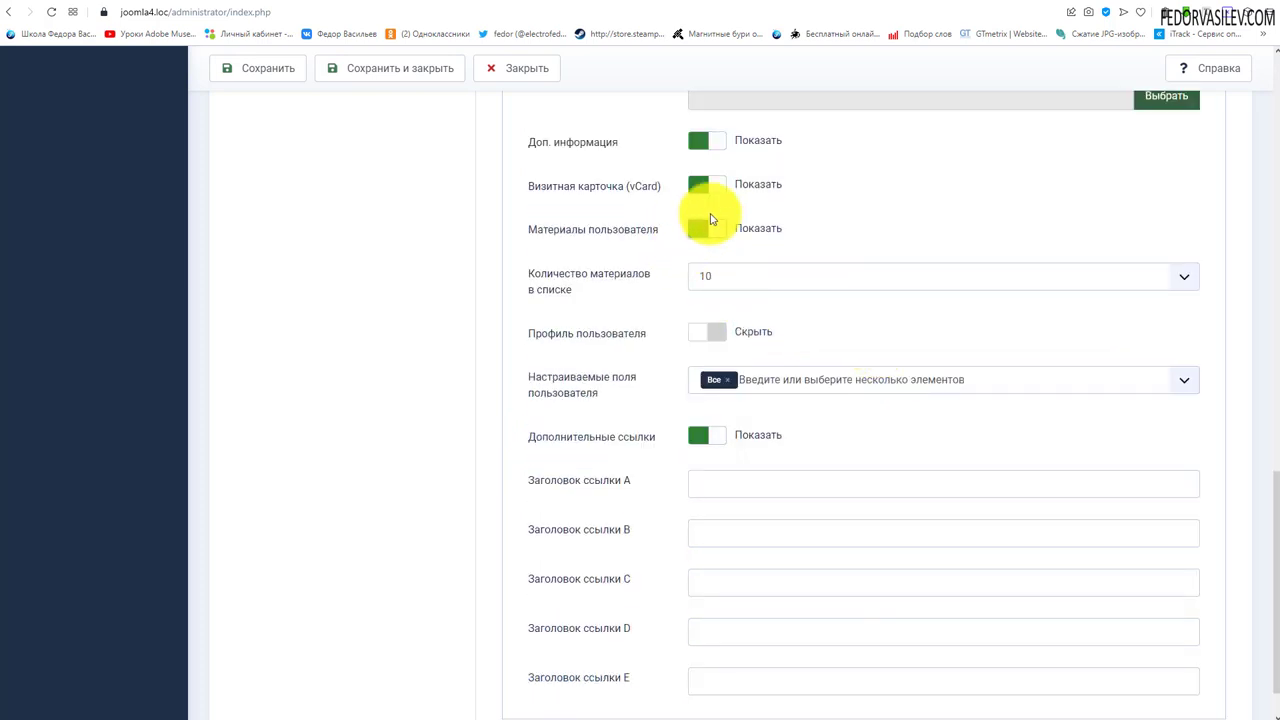
{"action": "left_click", "coordinate": [795, 284]}
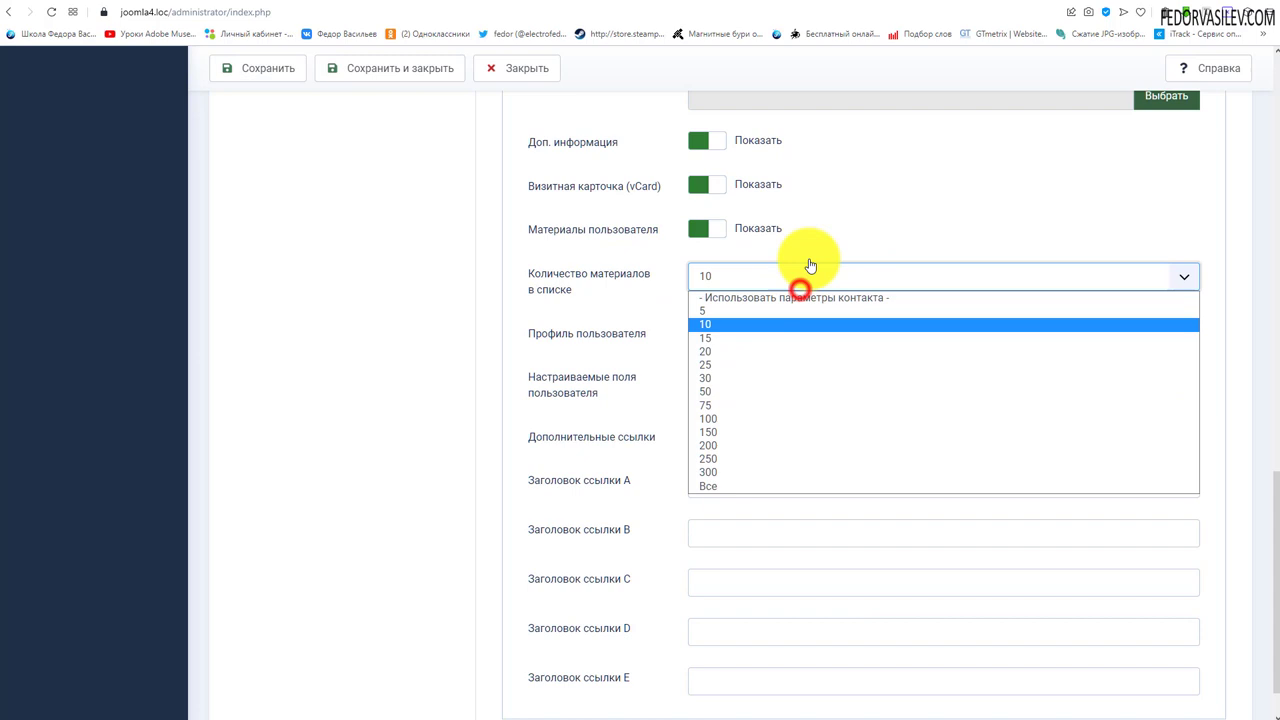
{"action": "left_click", "coordinate": [853, 222]}
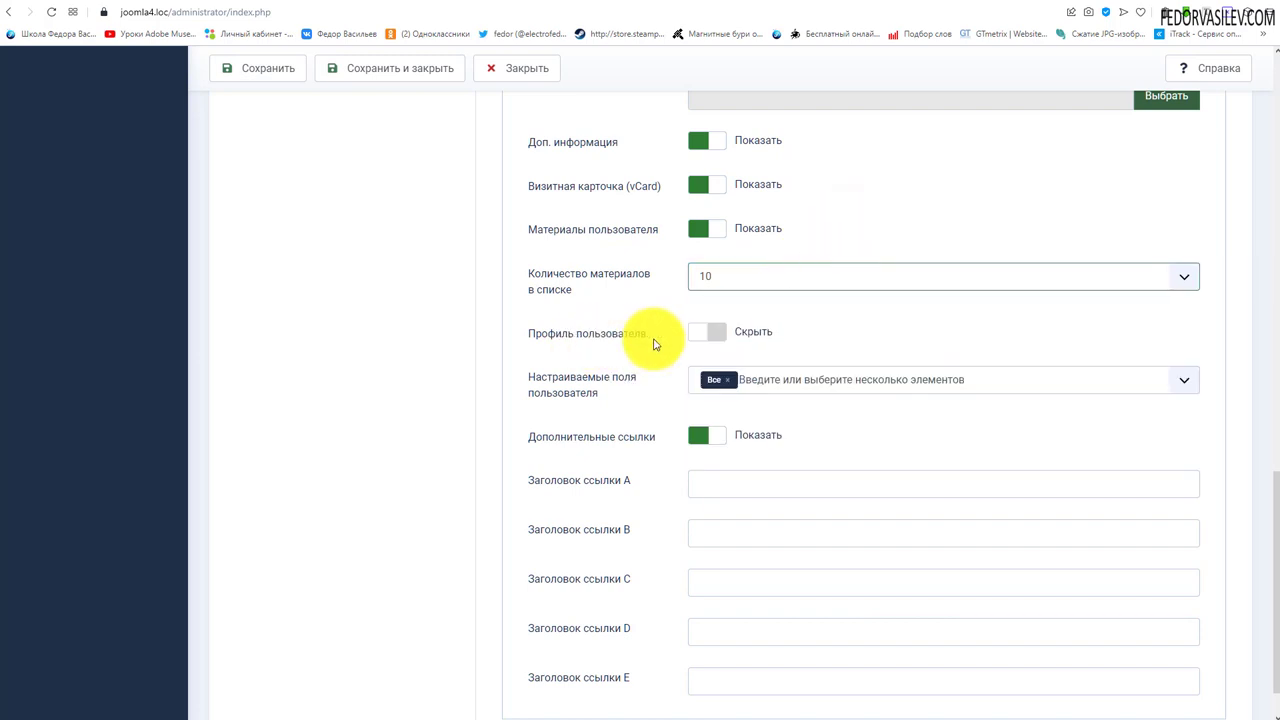
{"action": "left_click", "coordinate": [717, 331]}
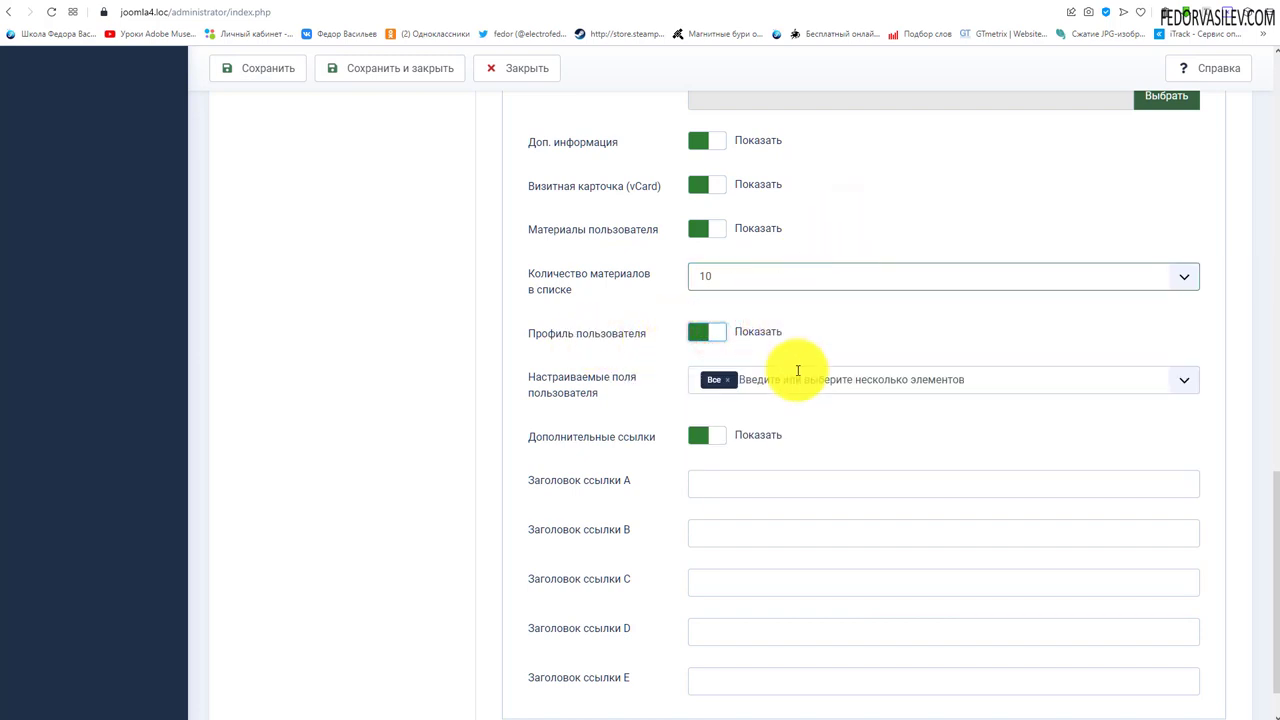
{"action": "scroll", "coordinate": [798, 371], "scroll_direction": "down", "scroll_amount": 1}
{"action": "left_click", "coordinate": [258, 68]}
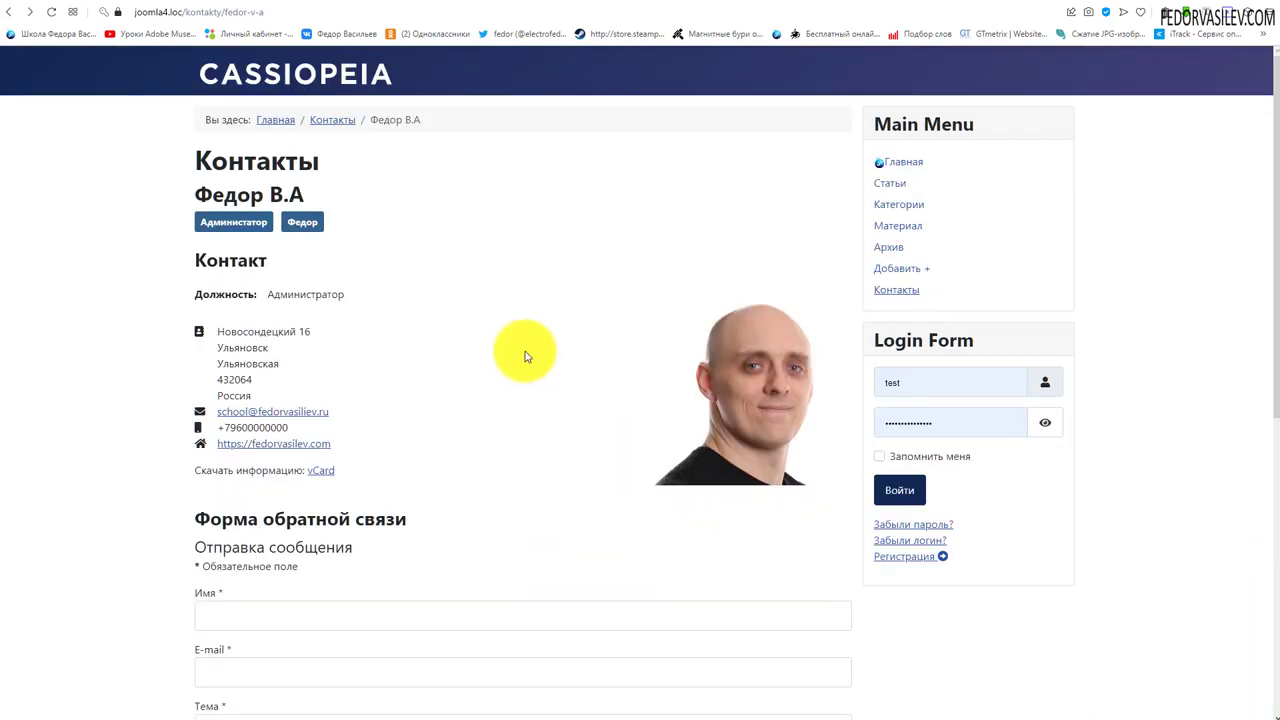
Check the Материалы section on the public contact page and open the Статья-1 article listed there.
{"action": "scroll", "coordinate": [525, 357], "scroll_direction": "down", "scroll_amount": 5}
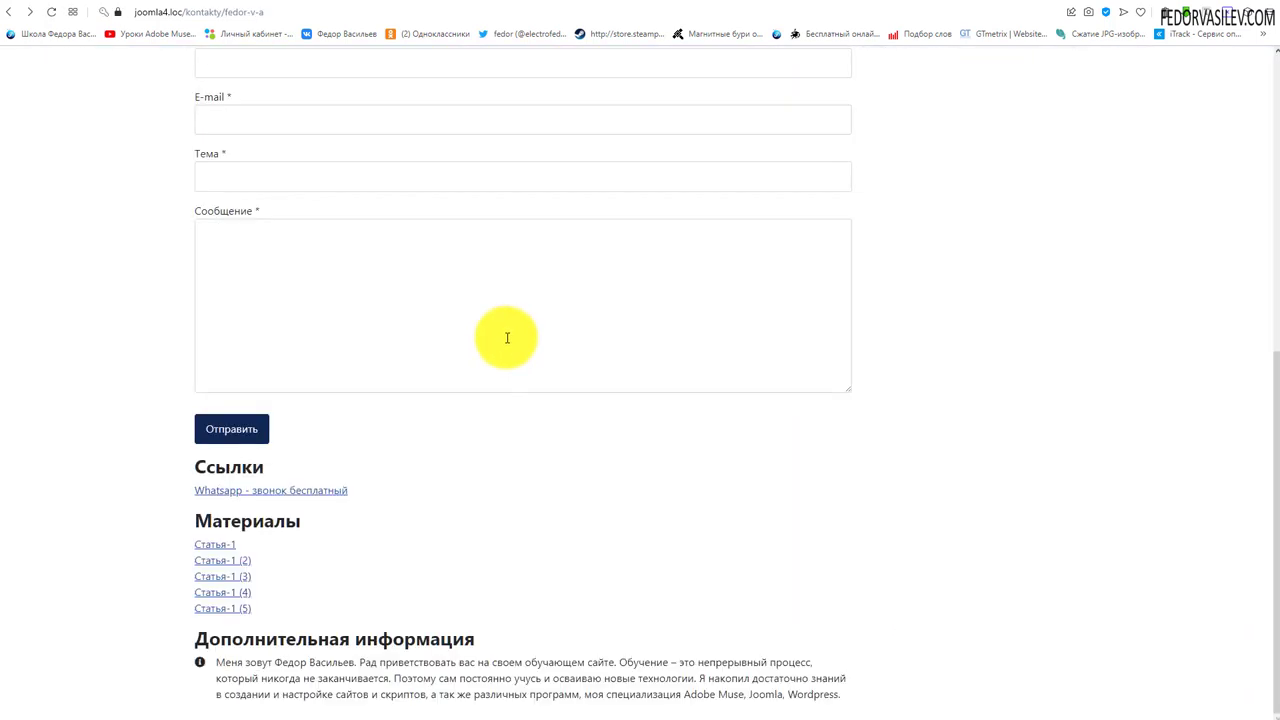
{"action": "left_click_drag", "start_coordinate": [309, 523], "coordinate": [192, 523]}
{"action": "left_click", "coordinate": [434, 521]}
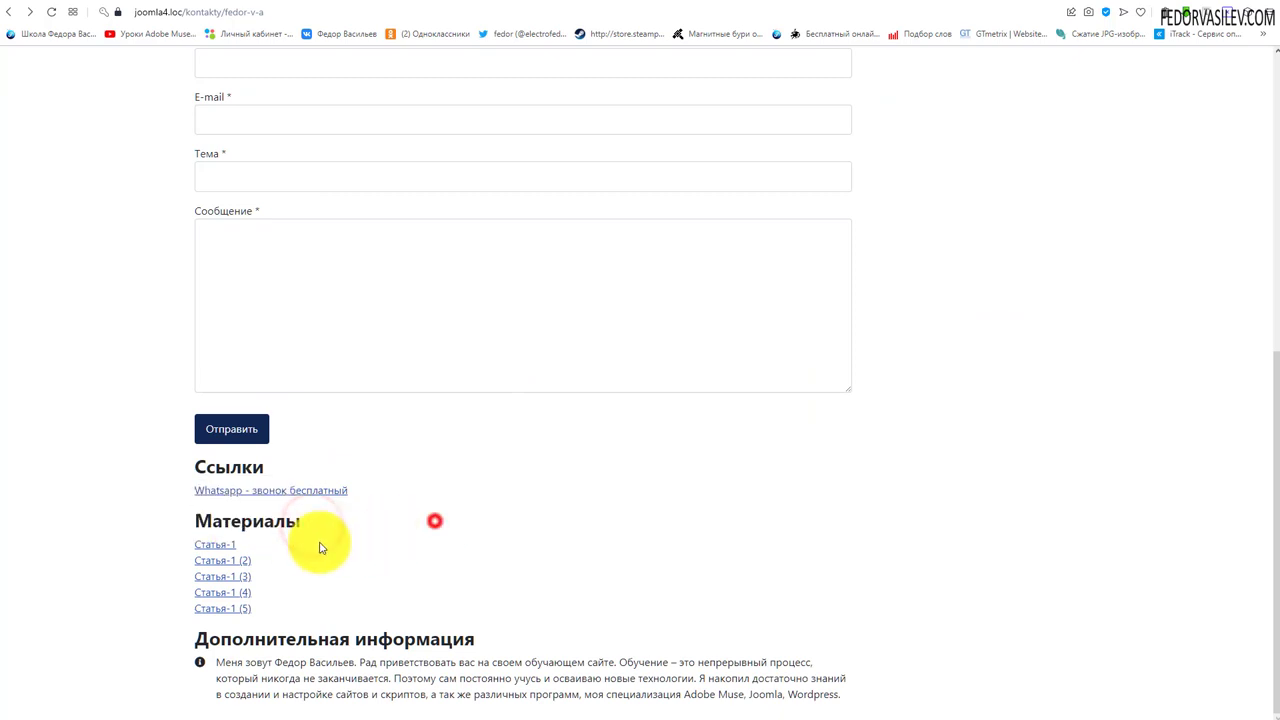
{"action": "left_click", "coordinate": [212, 546]}
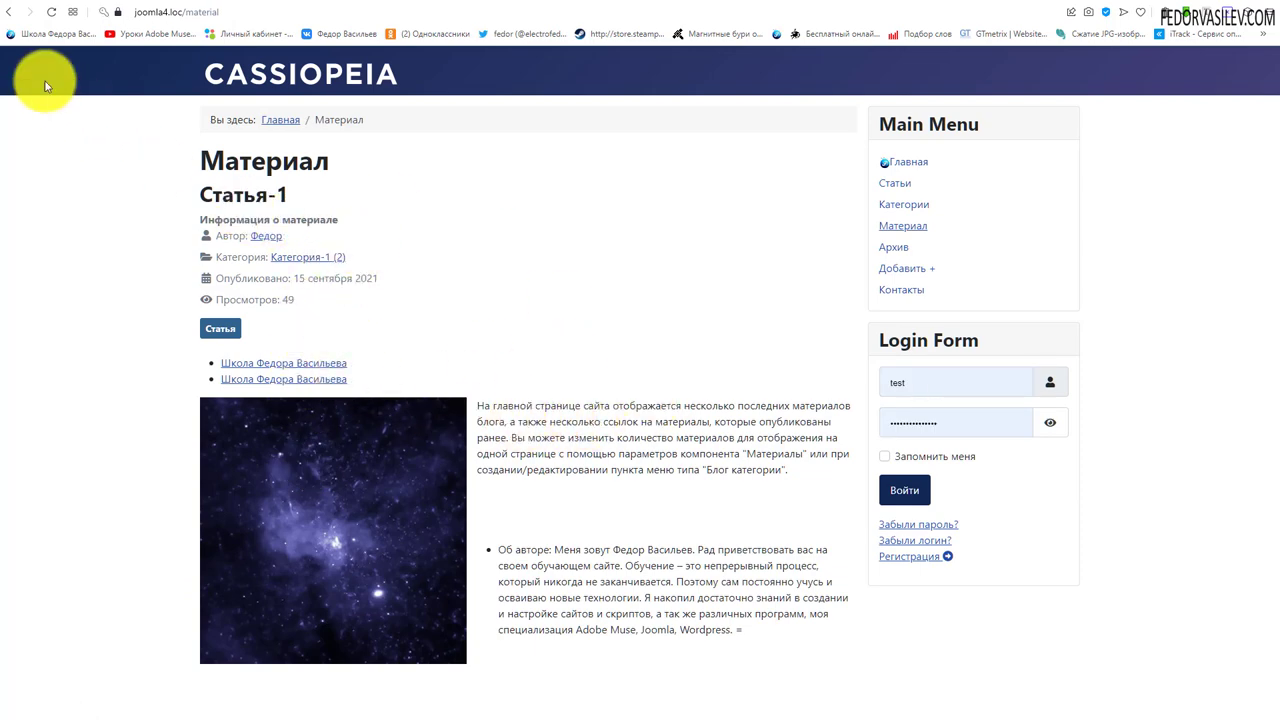
{"action": "left_click", "coordinate": [8, 14]}
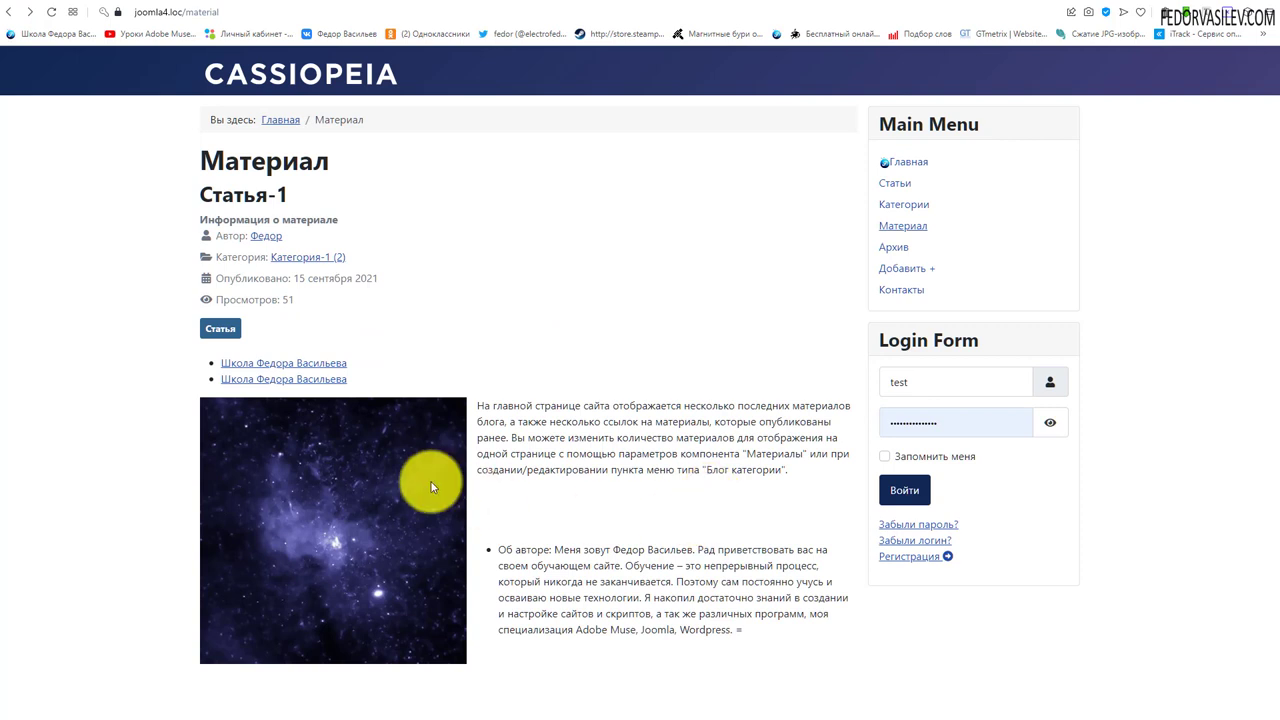
Examine the Автор line of Статья-1 and follow the author link to the contact page with its feedback form.
{"action": "left_click_drag", "start_coordinate": [250, 237], "coordinate": [280, 250]}
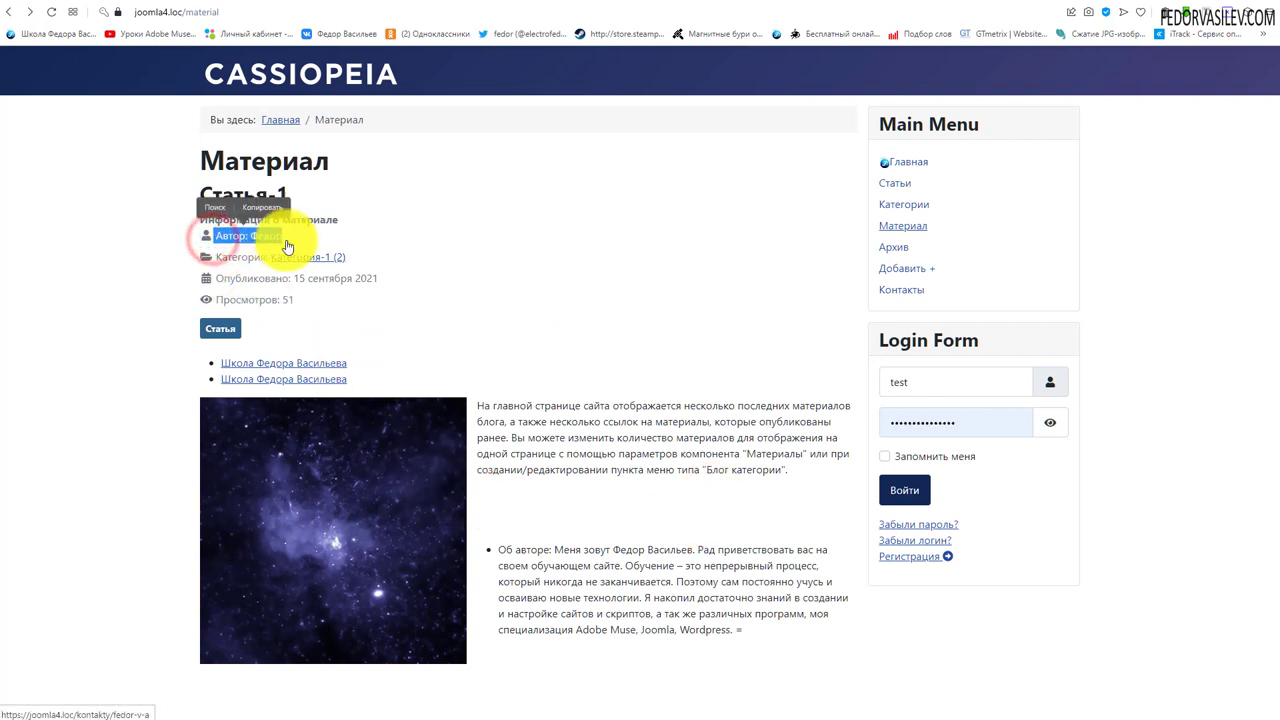
{"action": "left_click", "coordinate": [516, 228]}
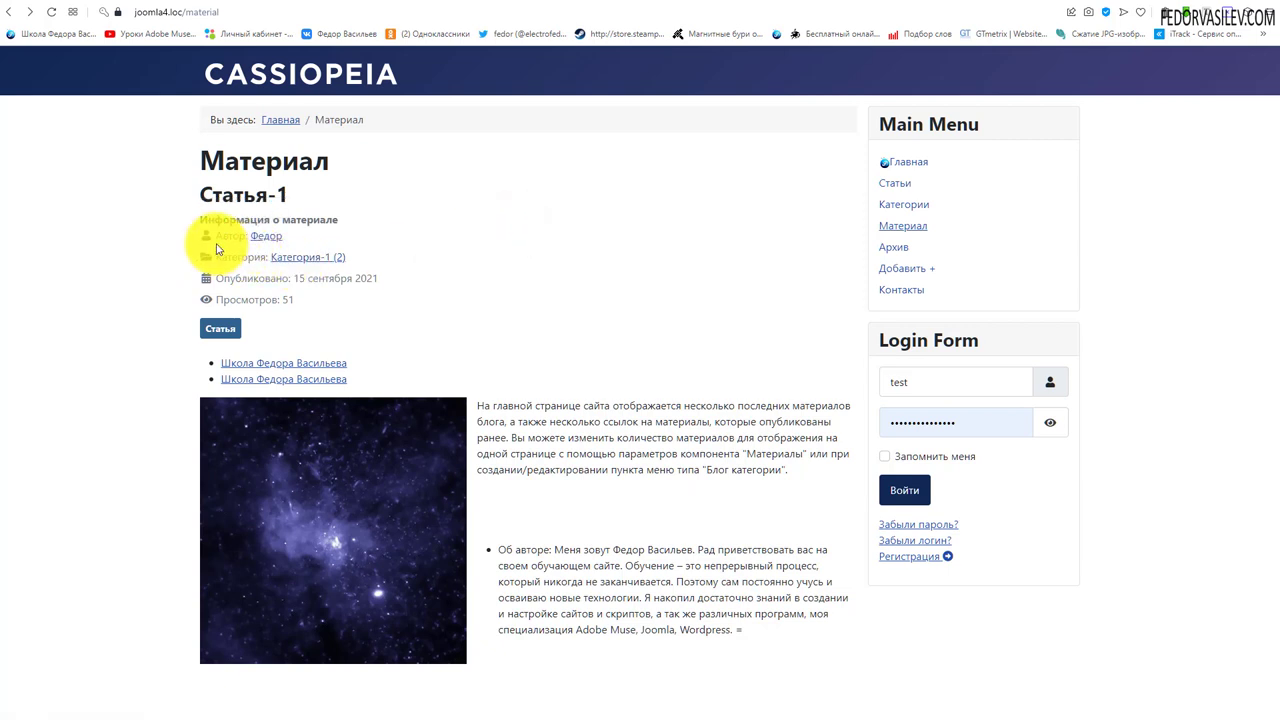
{"action": "left_click_drag", "start_coordinate": [275, 237], "coordinate": [283, 238]}
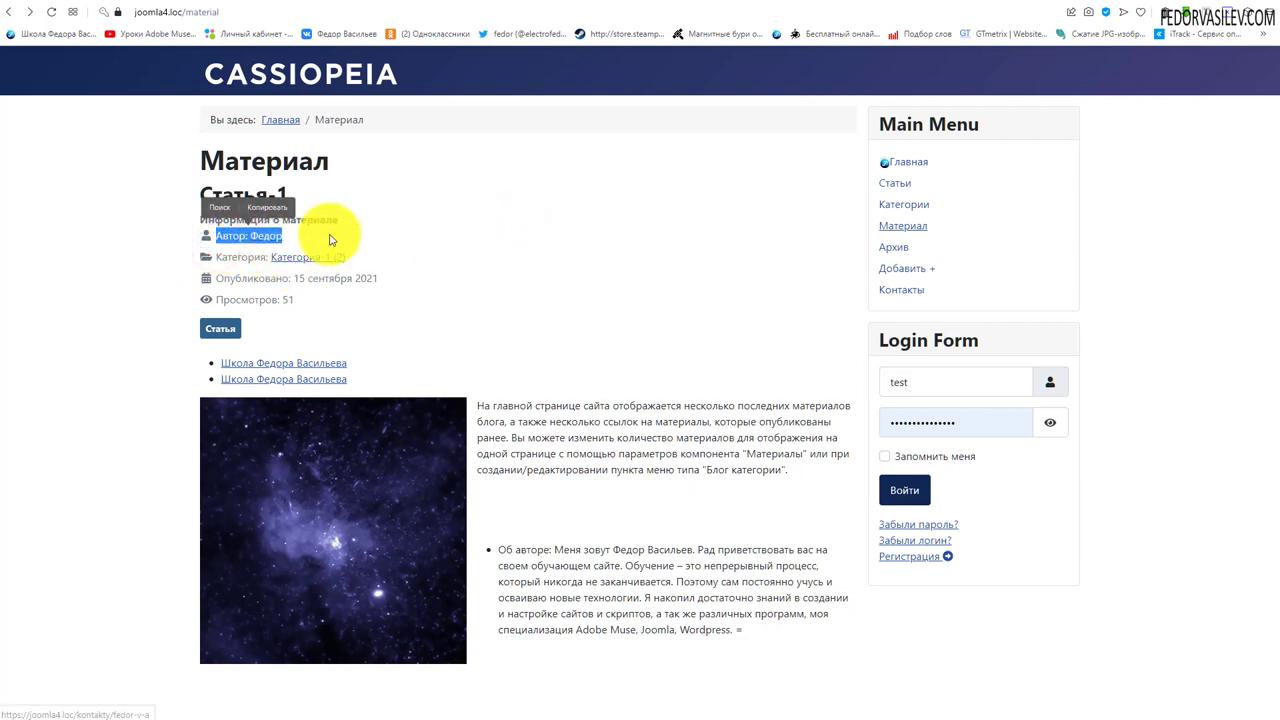
{"action": "left_click", "coordinate": [474, 235]}
{"action": "left_click_drag", "start_coordinate": [286, 238], "coordinate": [214, 235]}
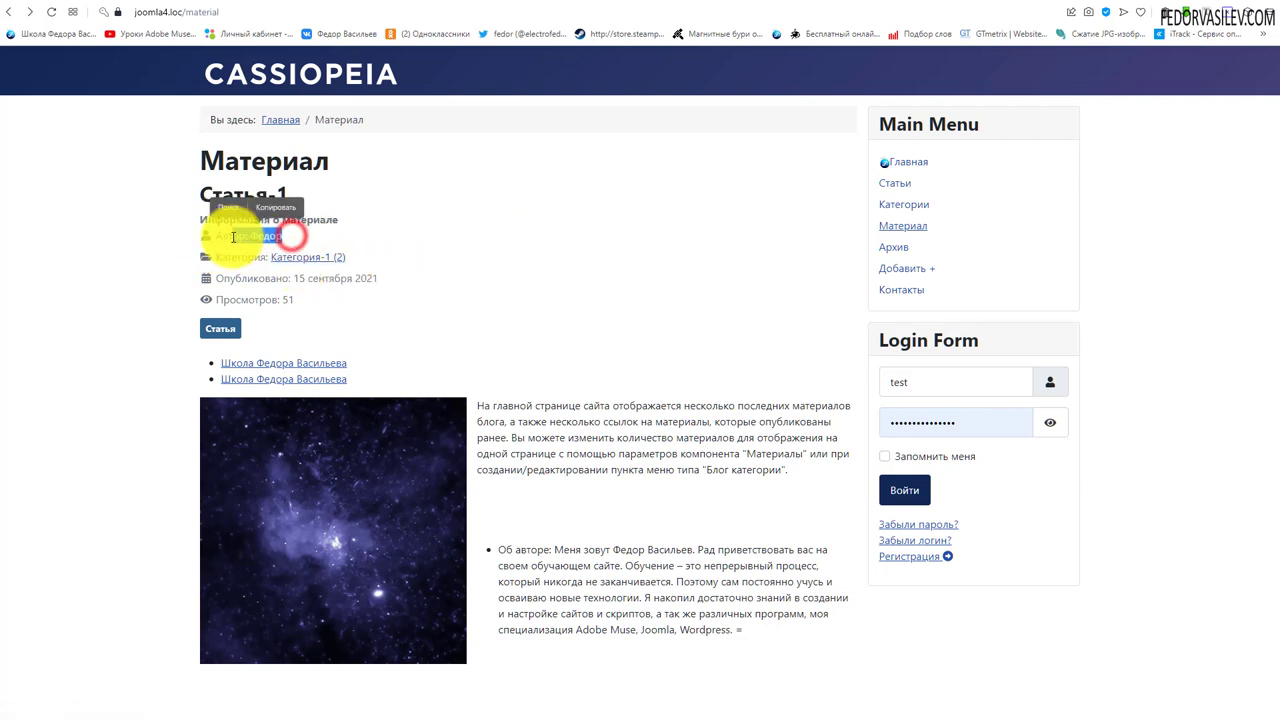
{"action": "left_click", "coordinate": [437, 221]}
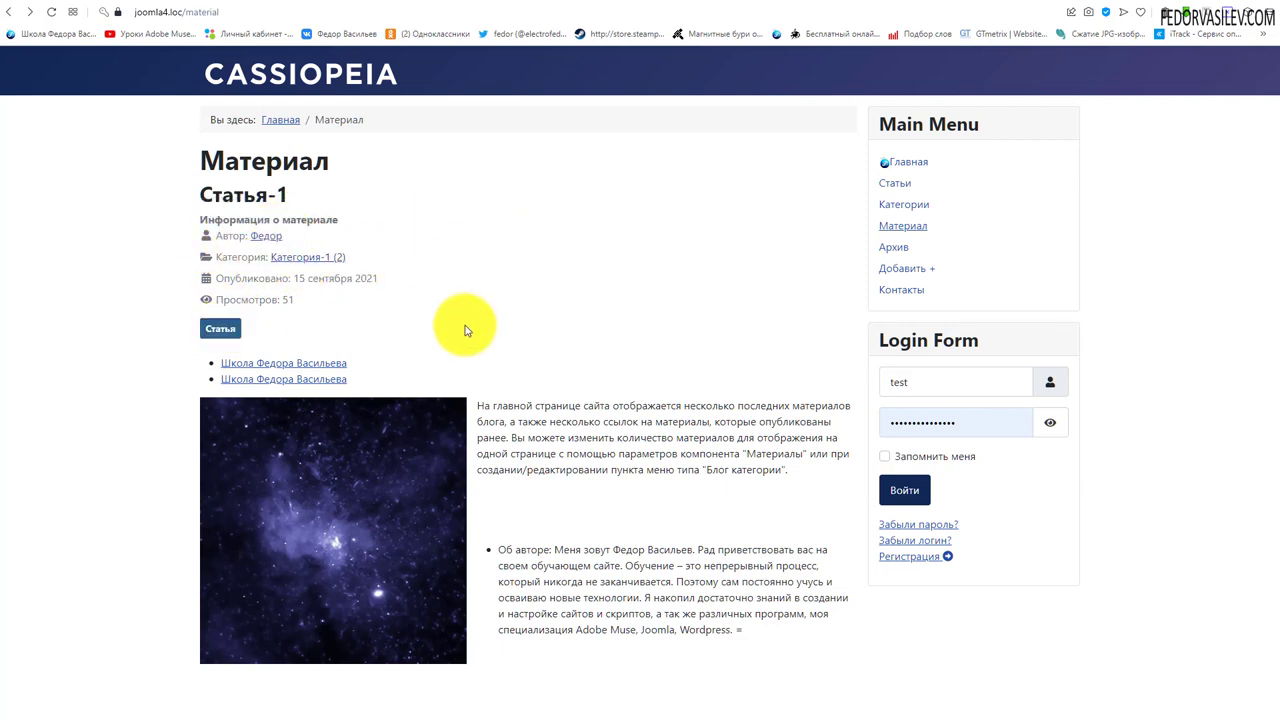
{"action": "left_click", "coordinate": [264, 240]}
{"action": "scroll", "coordinate": [255, 246], "scroll_direction": "down", "scroll_amount": 3}
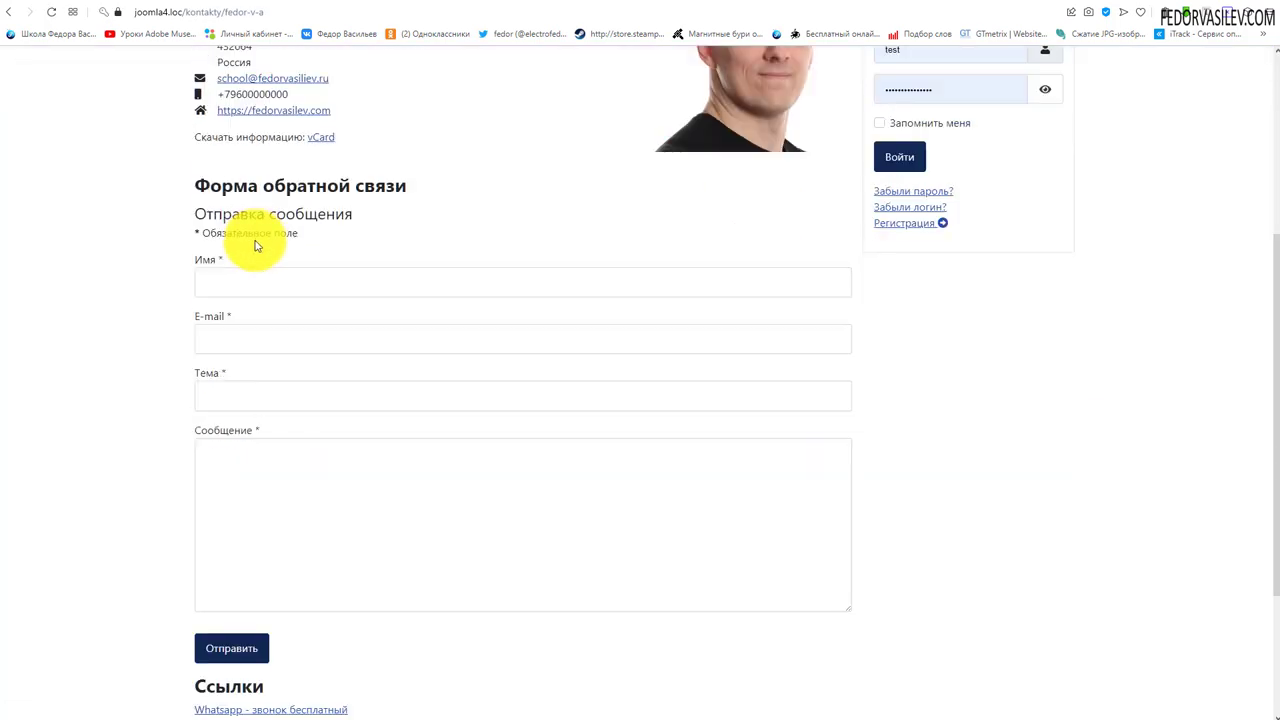
Look over the contact page's feedback form, and examine the Иконки settings of the Контакты component with the choices for Тип полей.
{"action": "scroll", "coordinate": [263, 240], "scroll_direction": "down", "scroll_amount": 2}
{"action": "scroll", "coordinate": [460, 337], "scroll_direction": "up", "scroll_amount": 5}
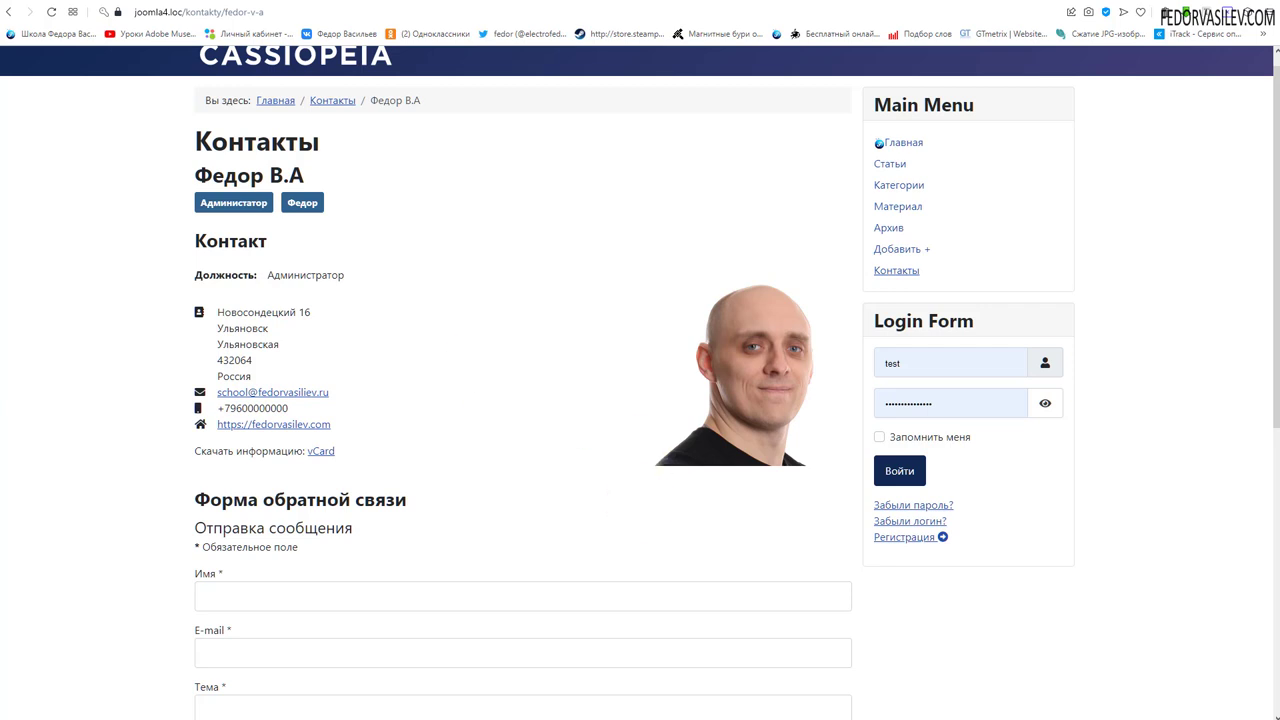
{"action": "key", "text": "ctrl+Tab"}
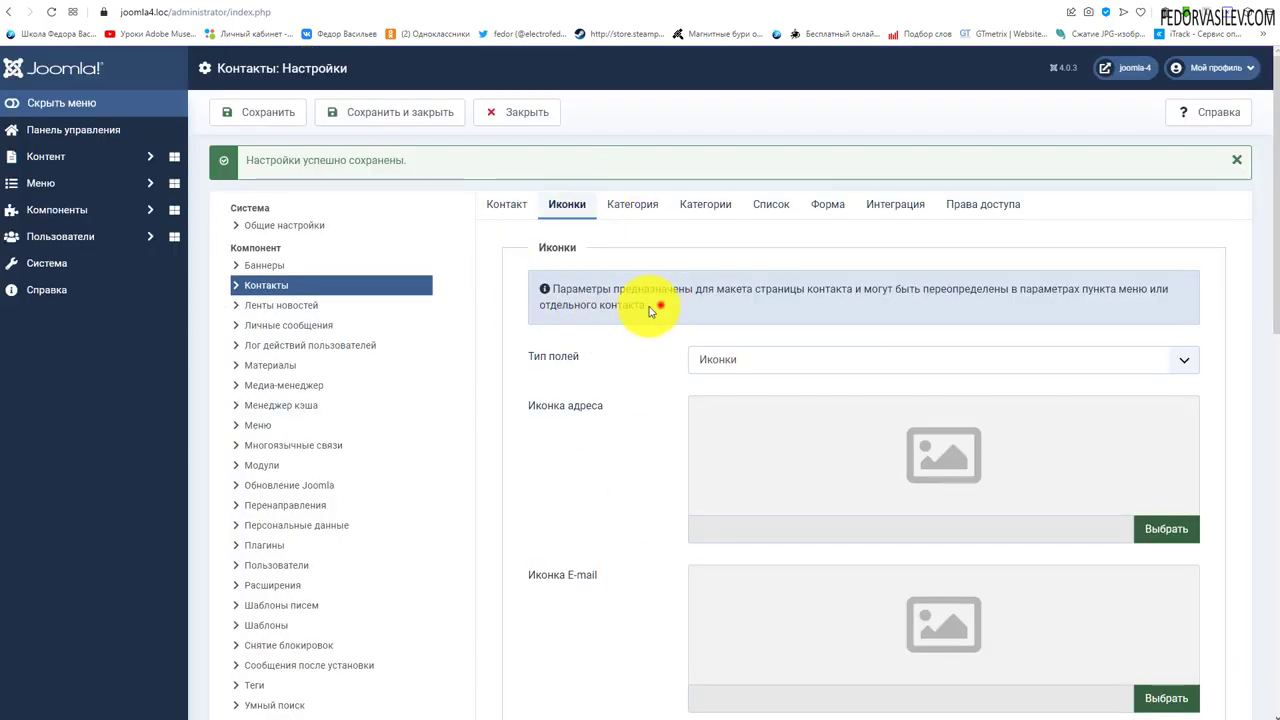
{"action": "left_click_drag", "start_coordinate": [649, 311], "coordinate": [566, 289]}
{"action": "left_click", "coordinate": [618, 305]}
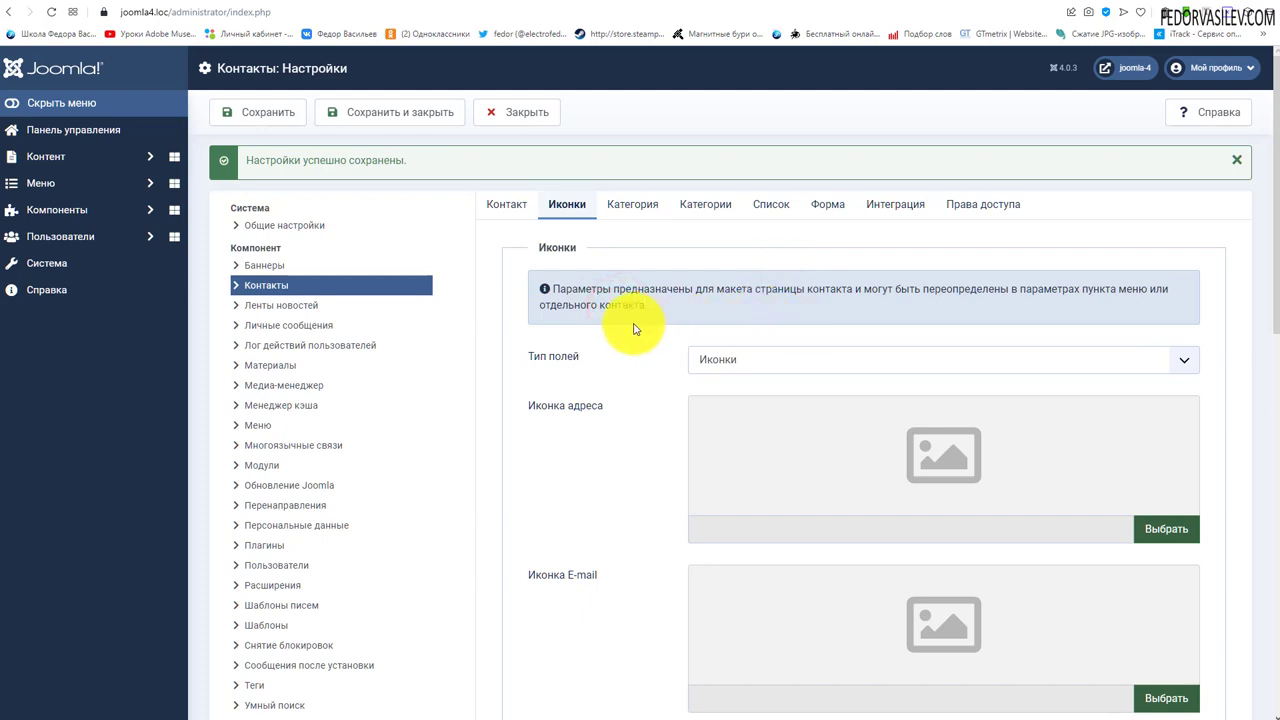
{"action": "scroll", "coordinate": [548, 310], "scroll_direction": "down", "scroll_amount": 1}
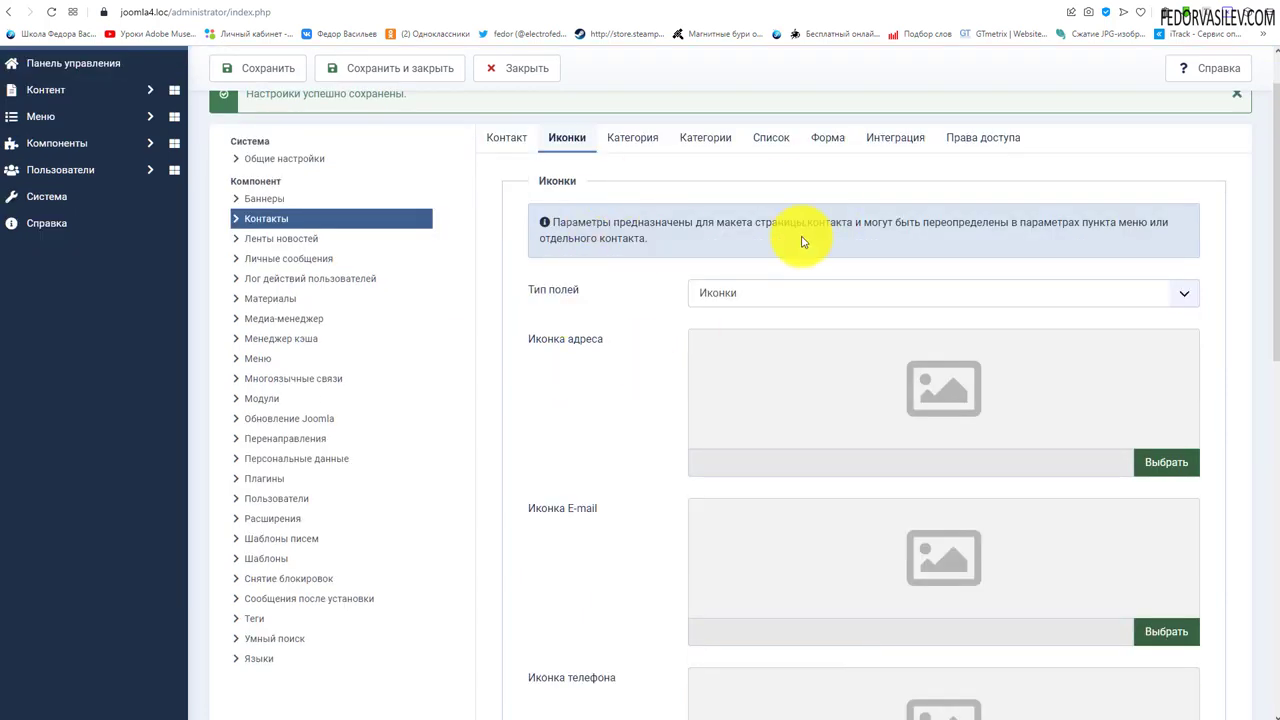
{"action": "scroll", "coordinate": [646, 329], "scroll_direction": "down", "scroll_amount": 3}
{"action": "scroll", "coordinate": [600, 391], "scroll_direction": "up", "scroll_amount": 3}
{"action": "left_click", "coordinate": [747, 293]}
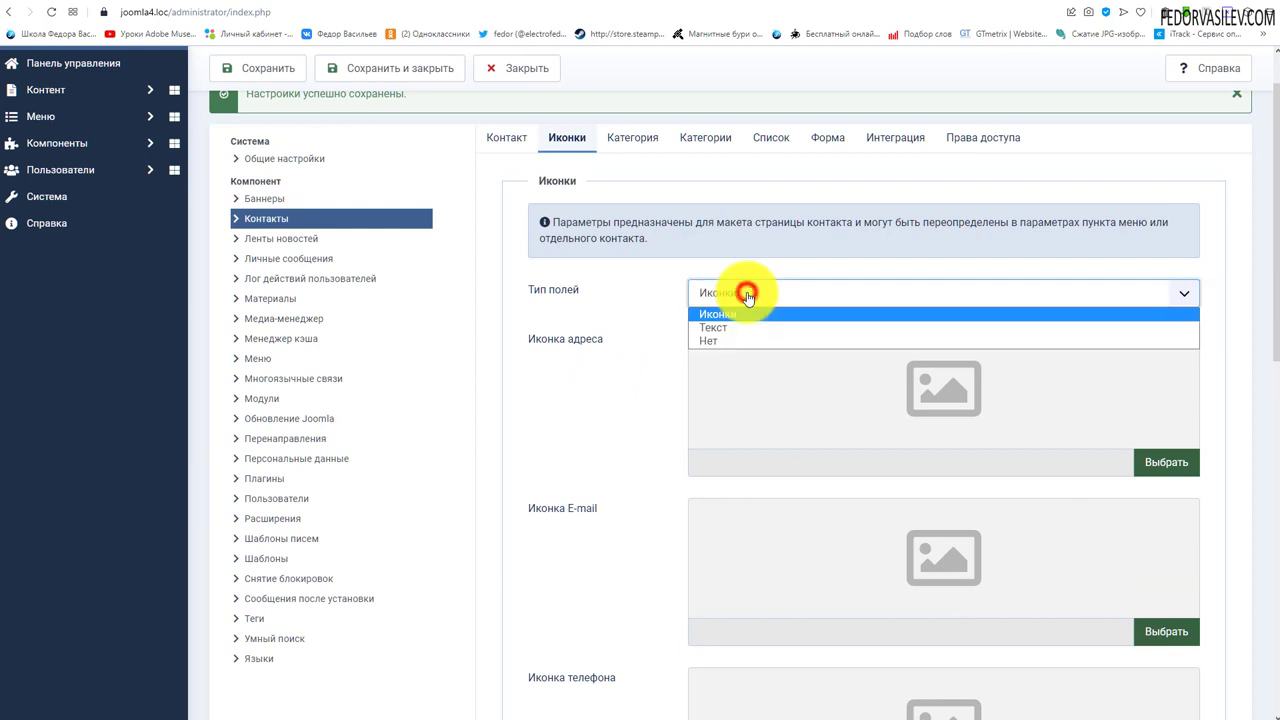
{"action": "left_click", "coordinate": [648, 310]}
{"action": "left_click", "coordinate": [757, 295]}
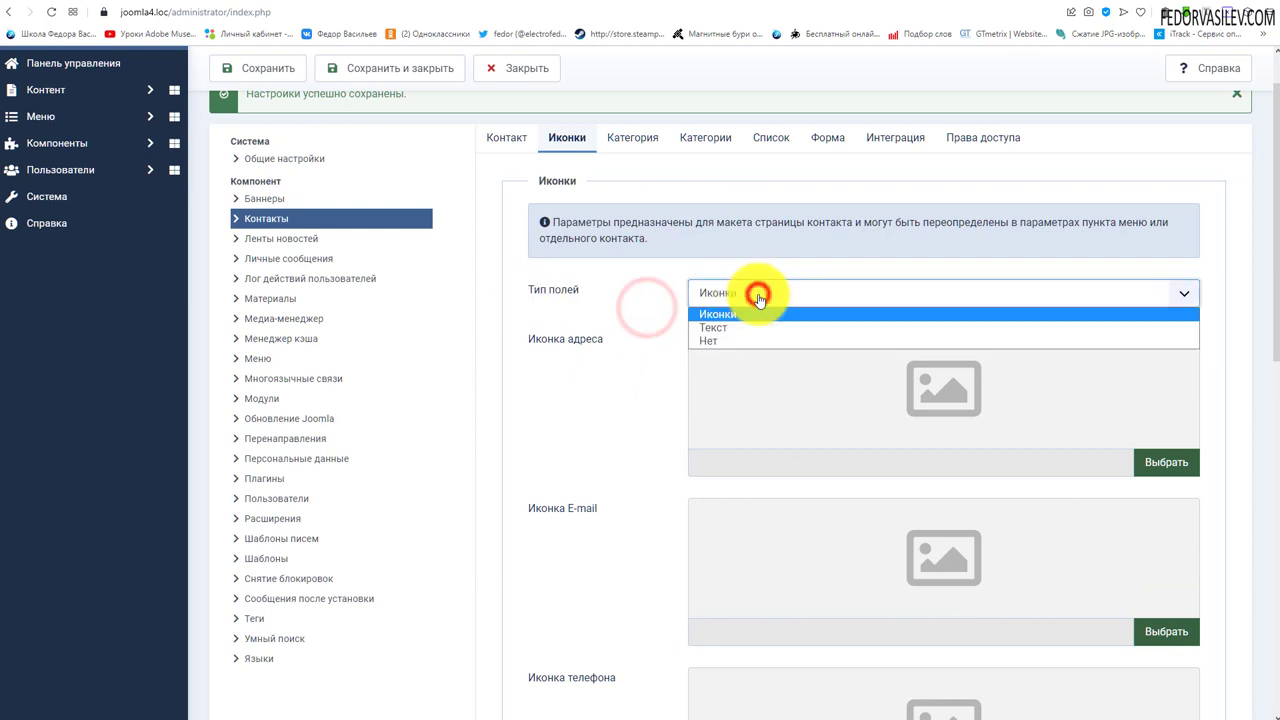
{"action": "left_click", "coordinate": [642, 298]}
Examine the icons beside the e-mail, phone and website entries on the public contact page.
{"action": "key", "text": "ctrl+Tab"}
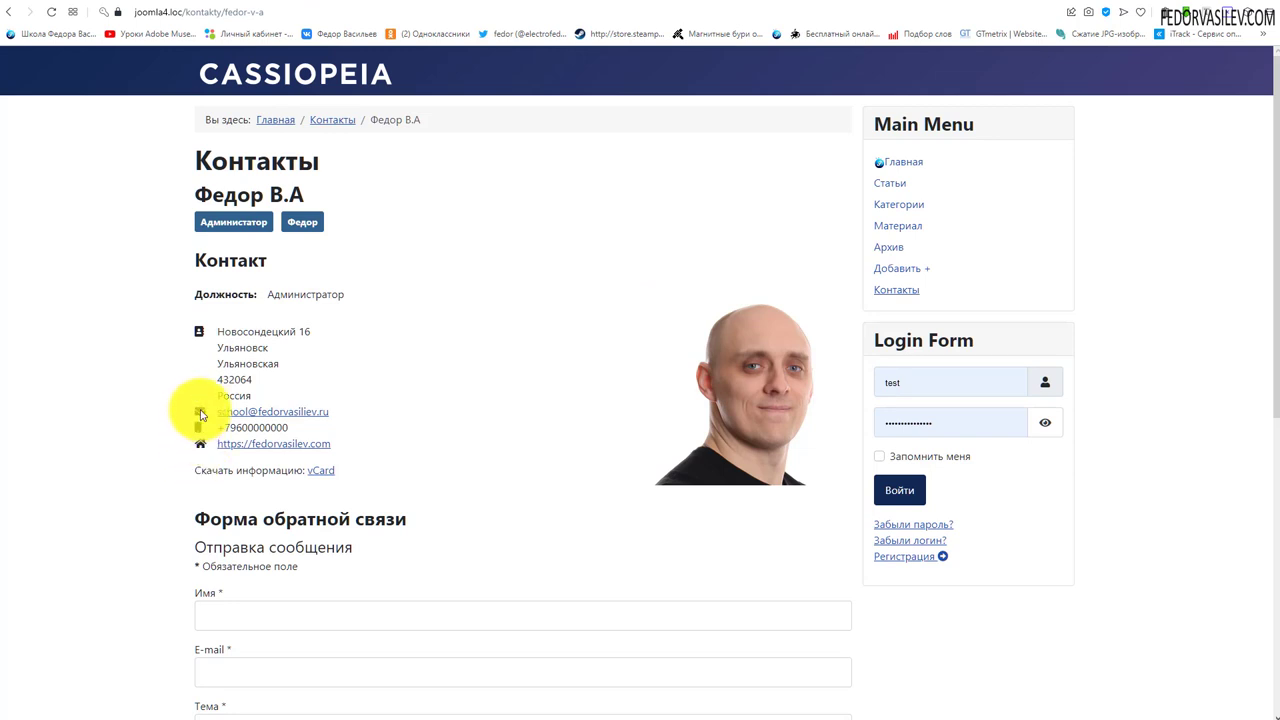
{"action": "left_click_drag", "start_coordinate": [334, 414], "coordinate": [251, 429]}
{"action": "left_click", "coordinate": [397, 443]}
{"action": "left_click_drag", "start_coordinate": [340, 443], "coordinate": [227, 443]}
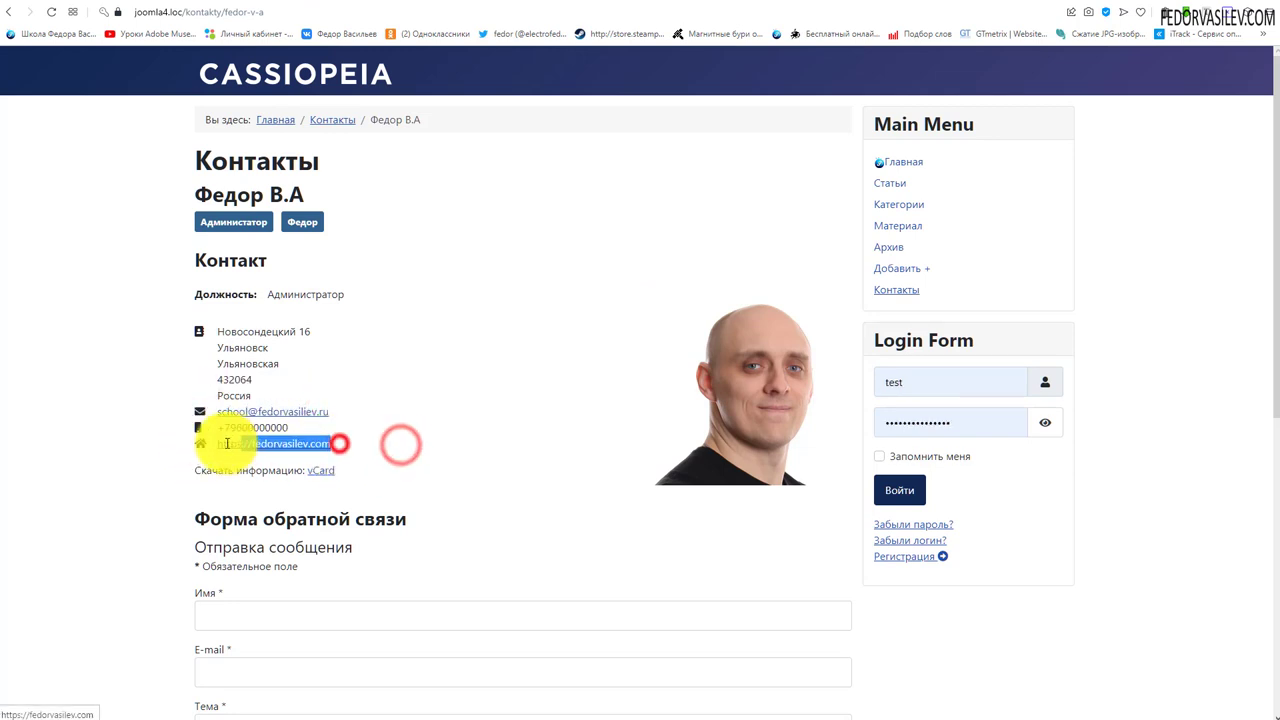
{"action": "left_click", "coordinate": [255, 12]}
Assign the image 1616.png as Иконка адреса and save the contact settings.
{"action": "scroll", "coordinate": [931, 268], "scroll_direction": "down", "scroll_amount": 1}
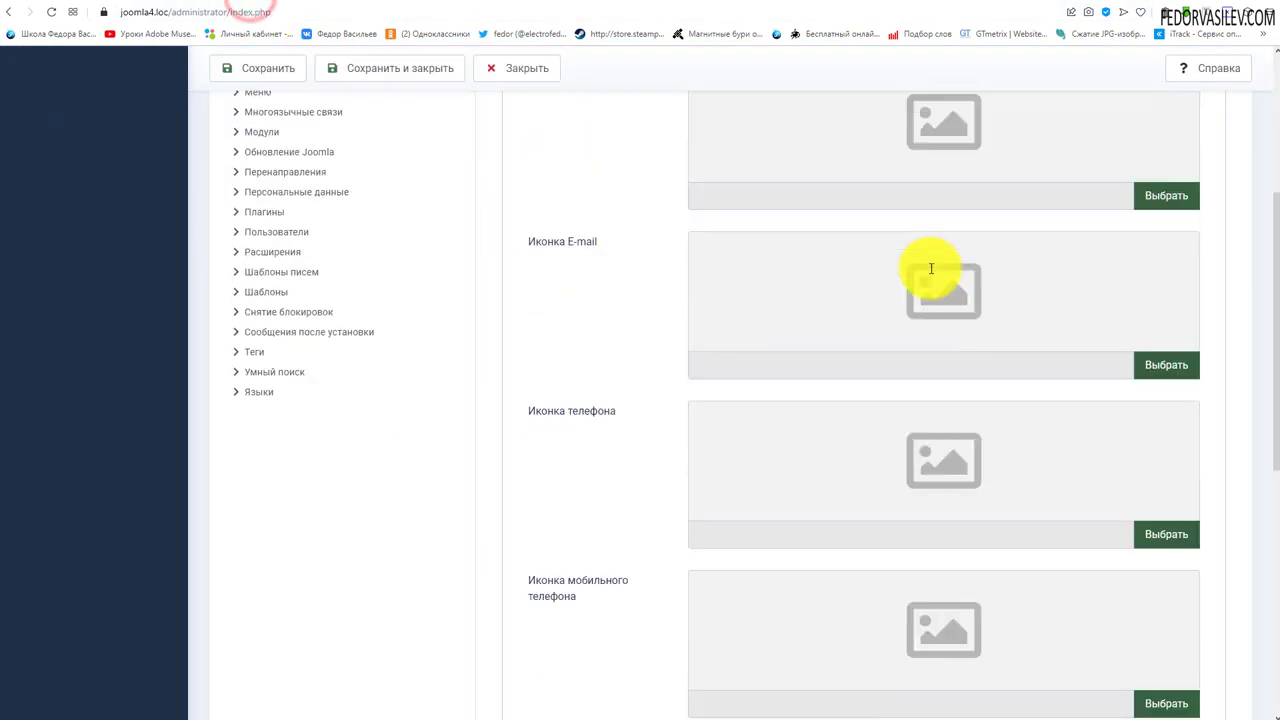
{"action": "scroll", "coordinate": [931, 268], "scroll_direction": "down", "scroll_amount": 4}
{"action": "scroll", "coordinate": [929, 276], "scroll_direction": "down", "scroll_amount": 2}
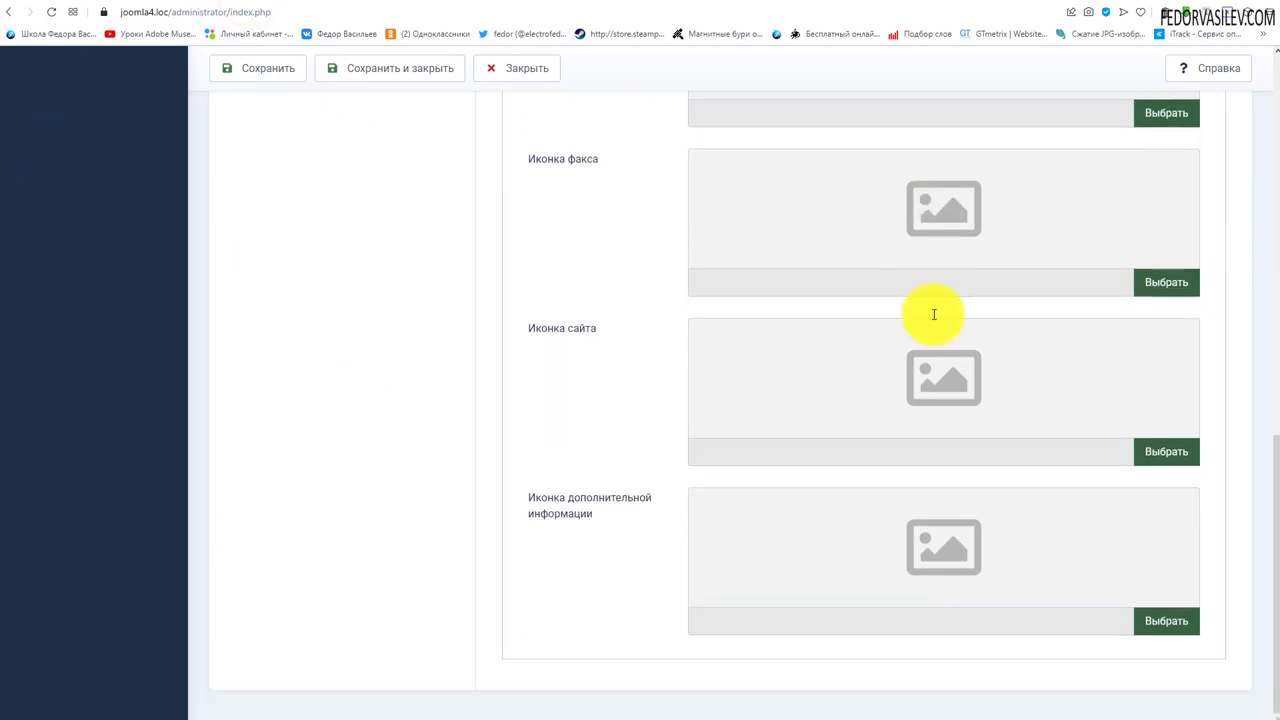
{"action": "scroll", "coordinate": [991, 487], "scroll_direction": "up", "scroll_amount": 8}
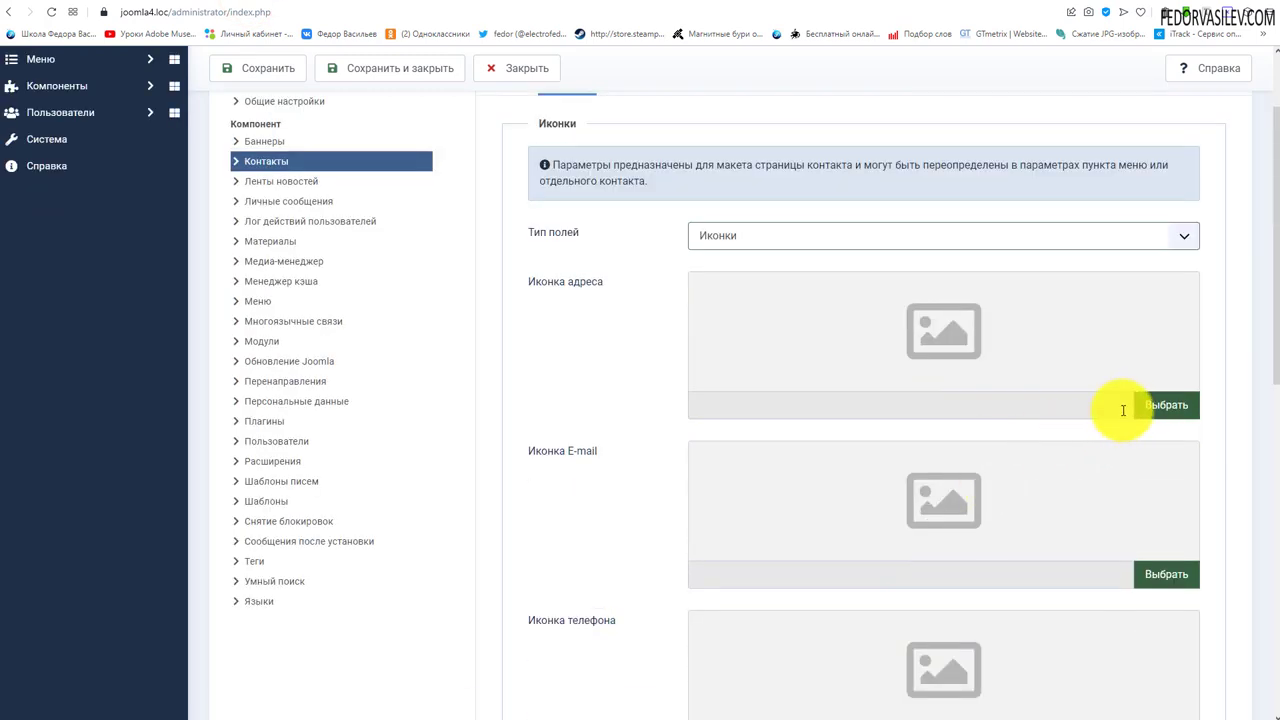
{"action": "left_click", "coordinate": [1145, 405]}
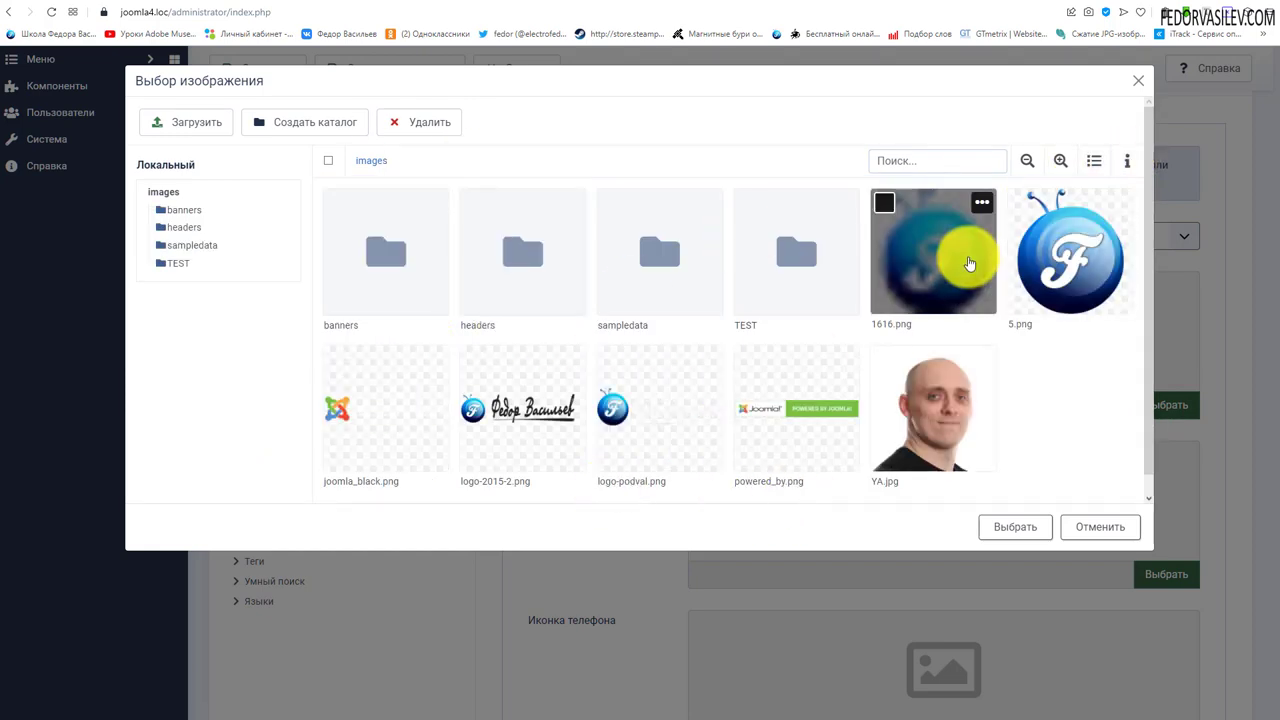
{"action": "left_click", "coordinate": [886, 214]}
{"action": "left_click", "coordinate": [1010, 525]}
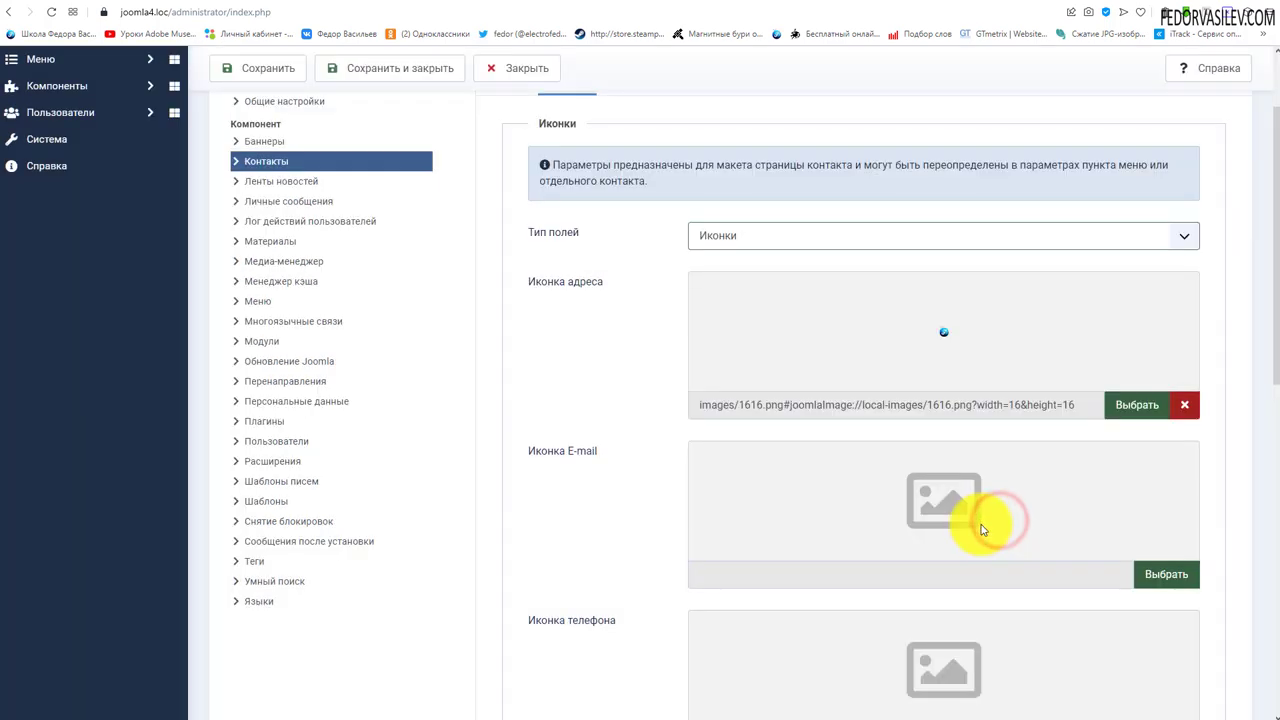
{"action": "key", "text": "ctrl+s"}
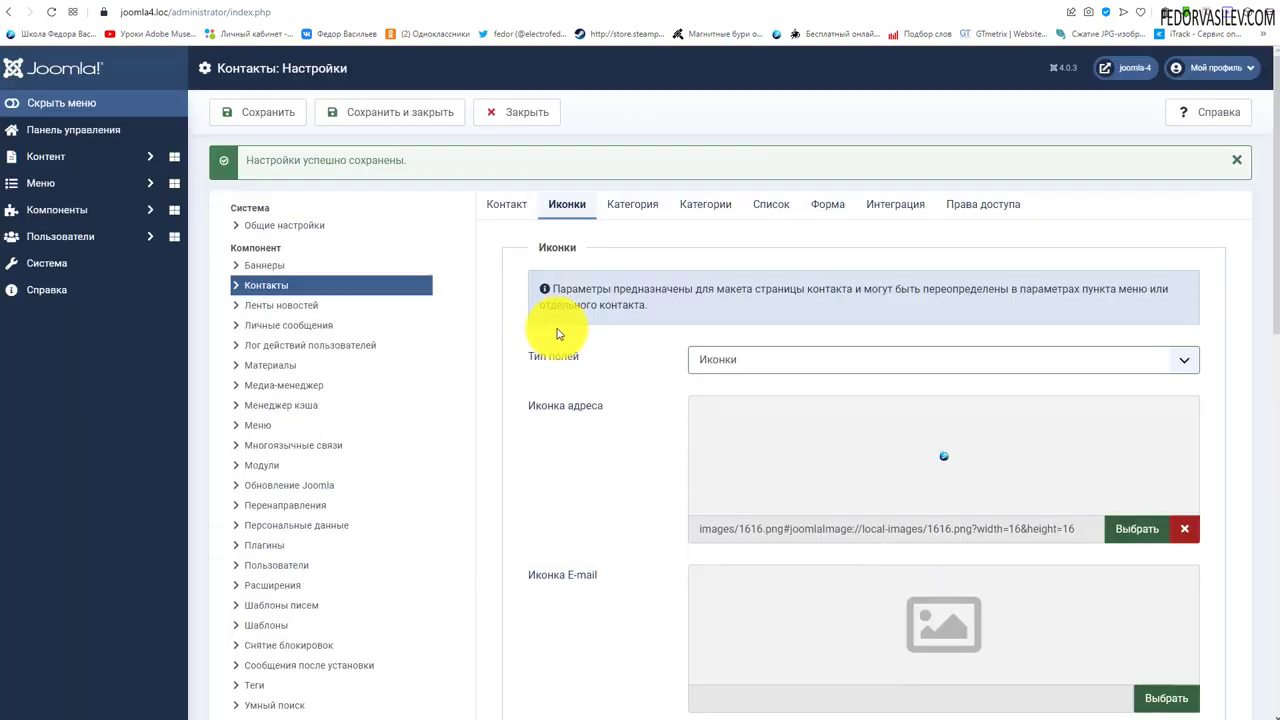
{"action": "left_click", "coordinate": [270, 120]}
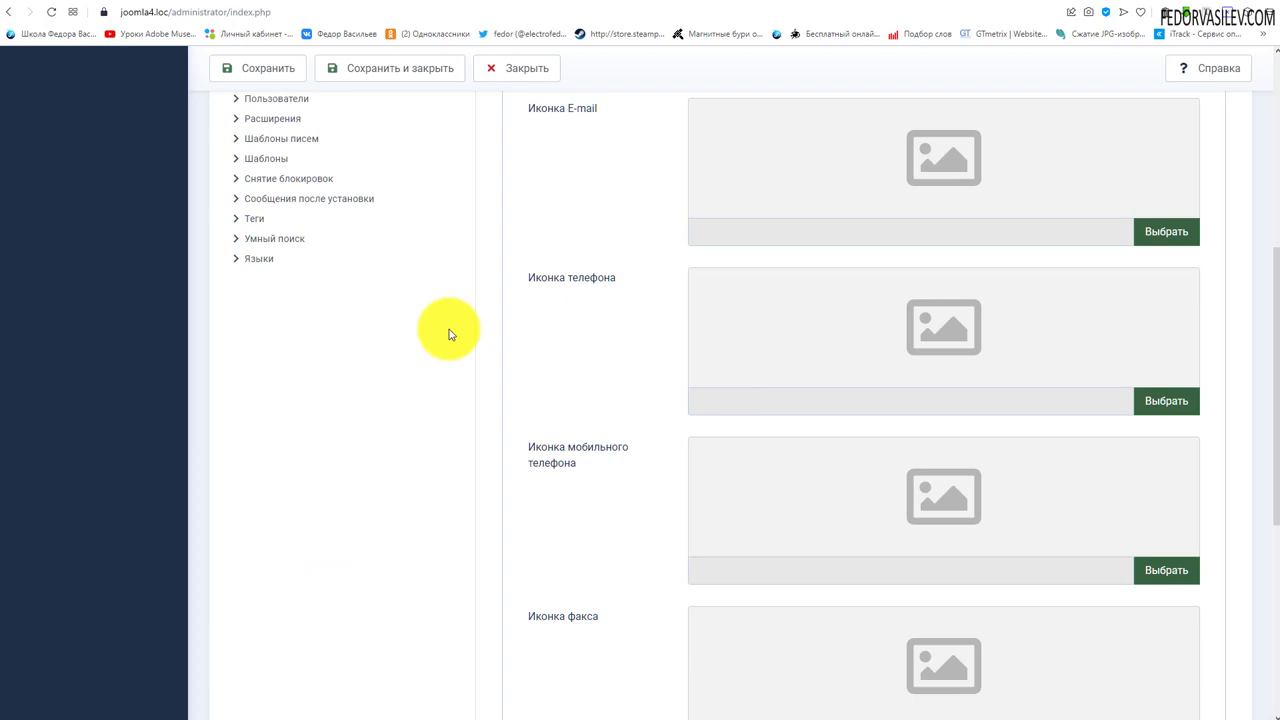
Try Текст for Тип полей before setting it to Нет and saving the contact settings.
{"action": "scroll", "coordinate": [680, 317], "scroll_direction": "down", "scroll_amount": 5}
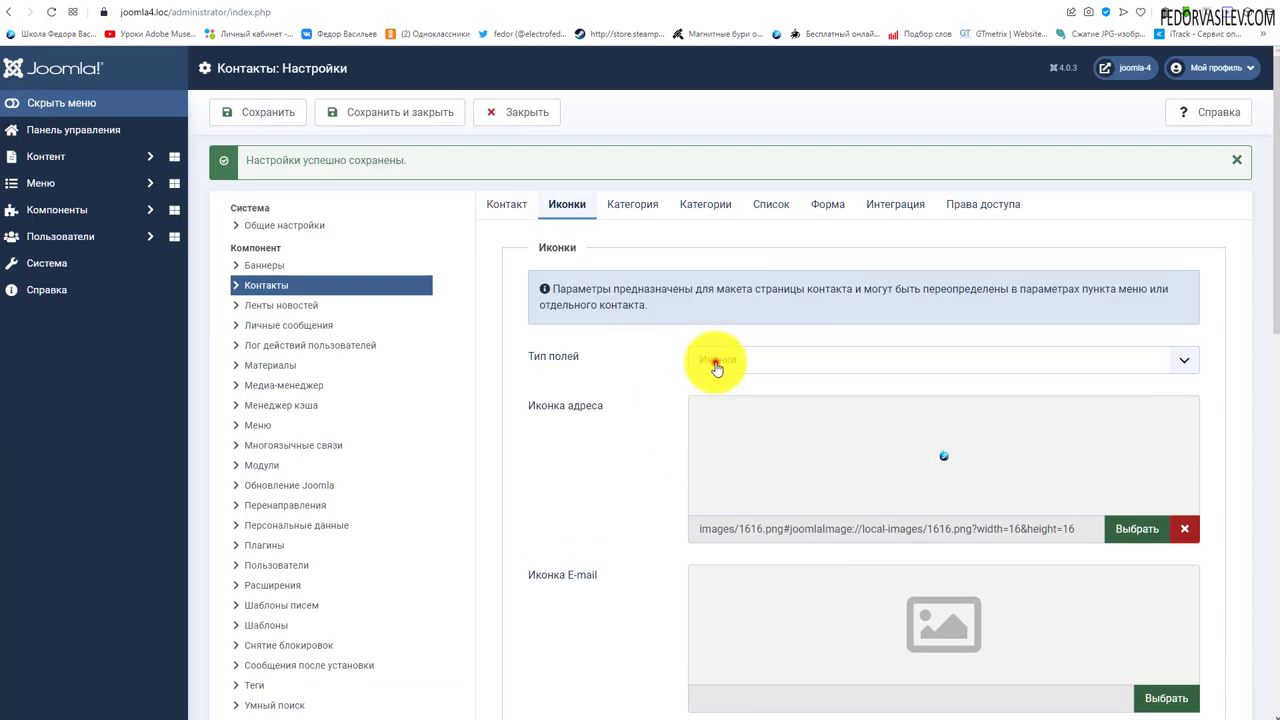
{"action": "left_click", "coordinate": [716, 360]}
{"action": "left_click", "coordinate": [731, 393]}
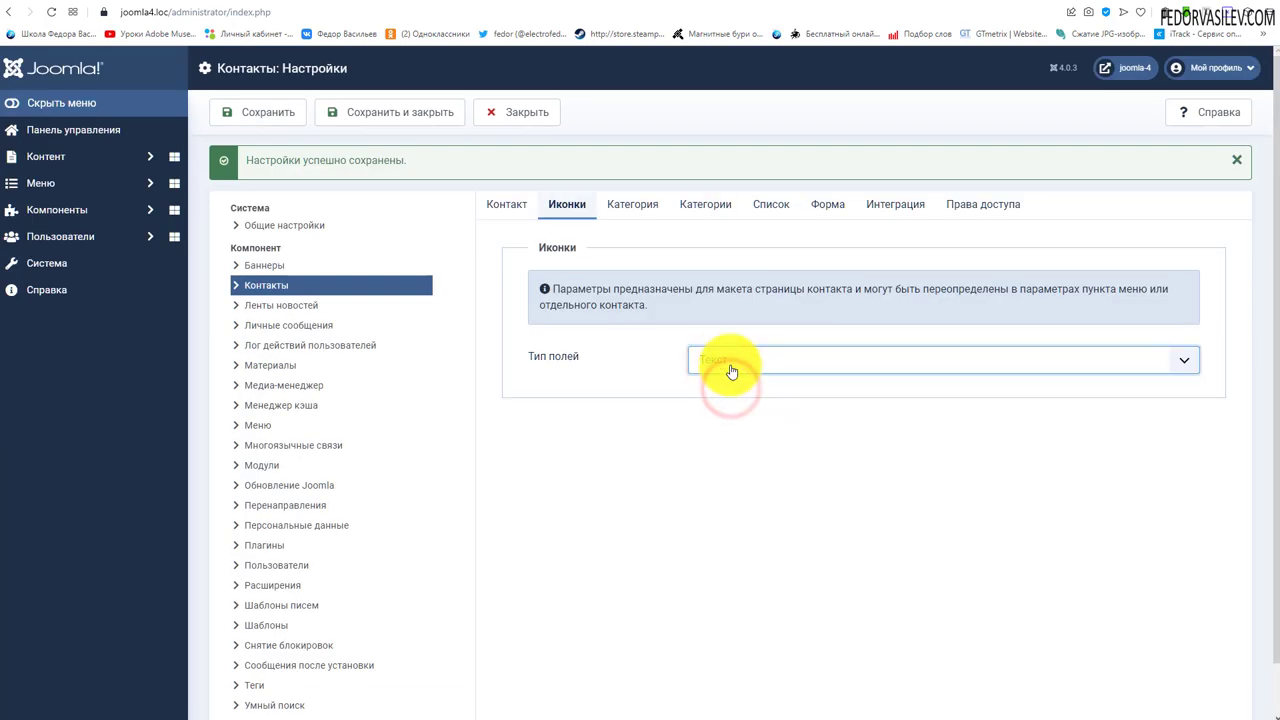
{"action": "left_click", "coordinate": [730, 365]}
{"action": "left_click", "coordinate": [725, 407]}
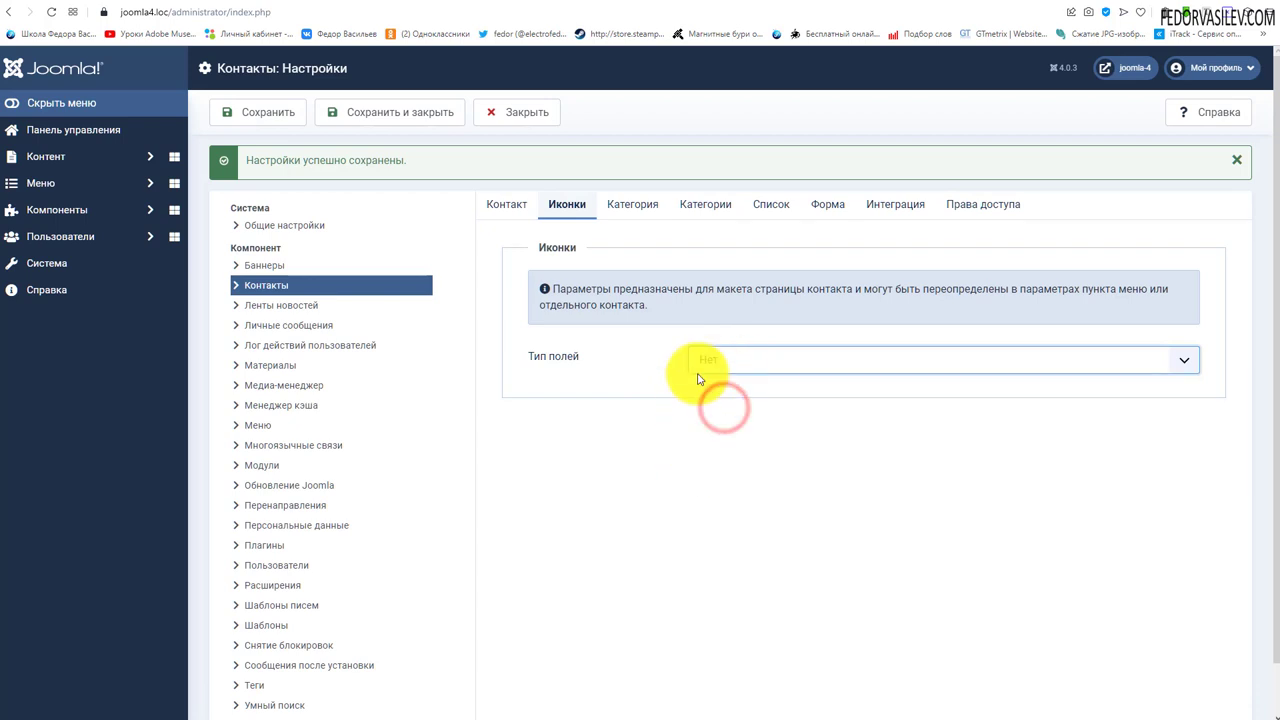
{"action": "left_click", "coordinate": [243, 112]}
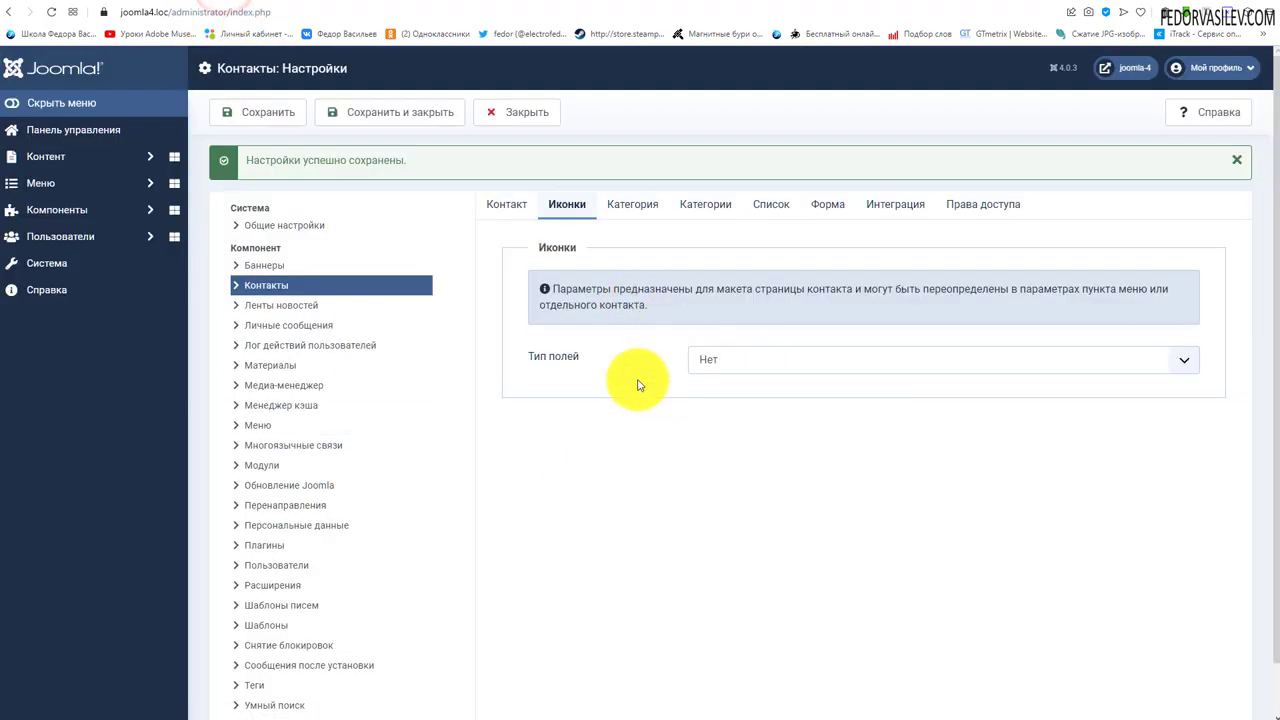
Open the Категория settings and examine the Администраторы heading and the listed contact's page on the public site.
{"action": "left_click", "coordinate": [632, 207]}
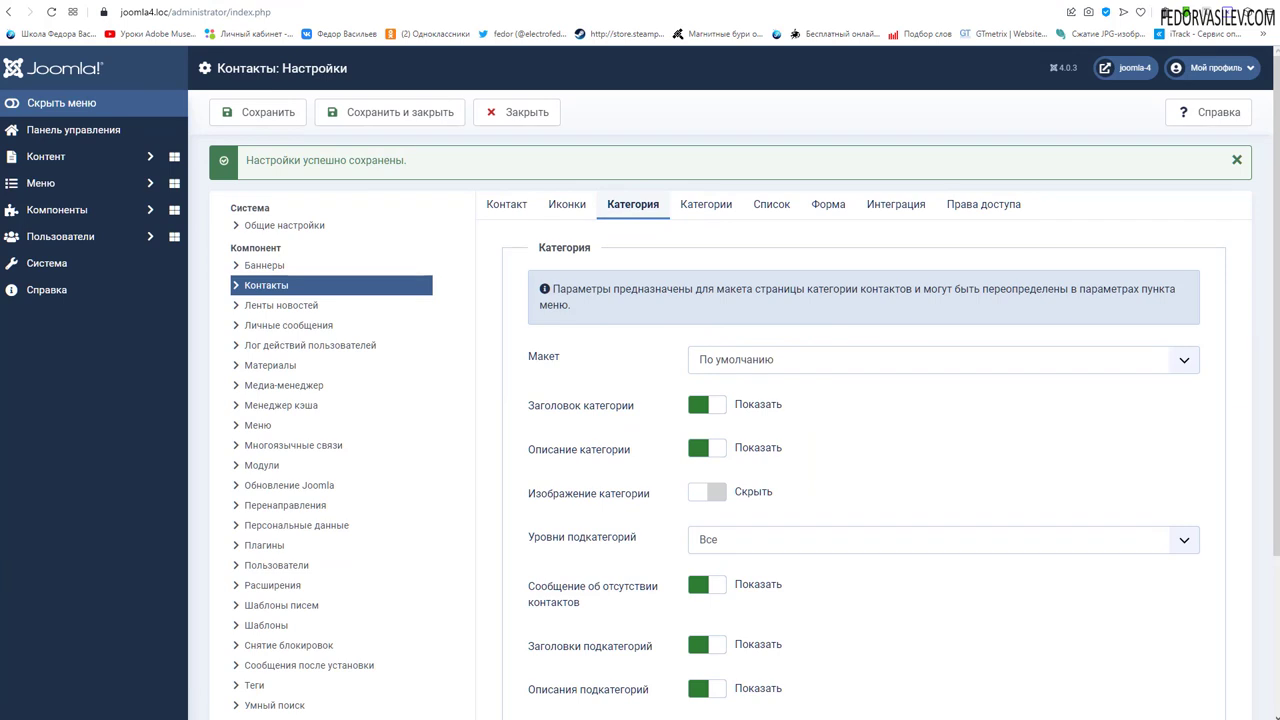
{"action": "left_click", "coordinate": [357, 9]}
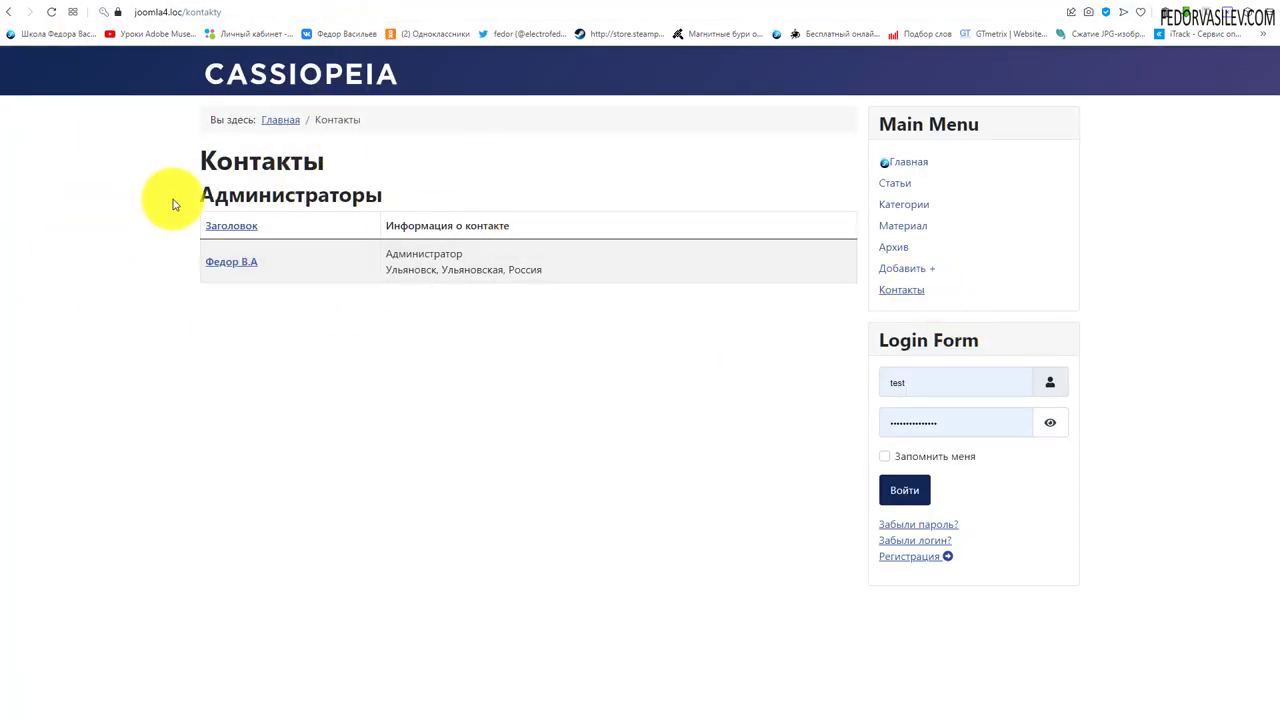
{"action": "left_click_drag", "start_coordinate": [414, 195], "coordinate": [205, 201]}
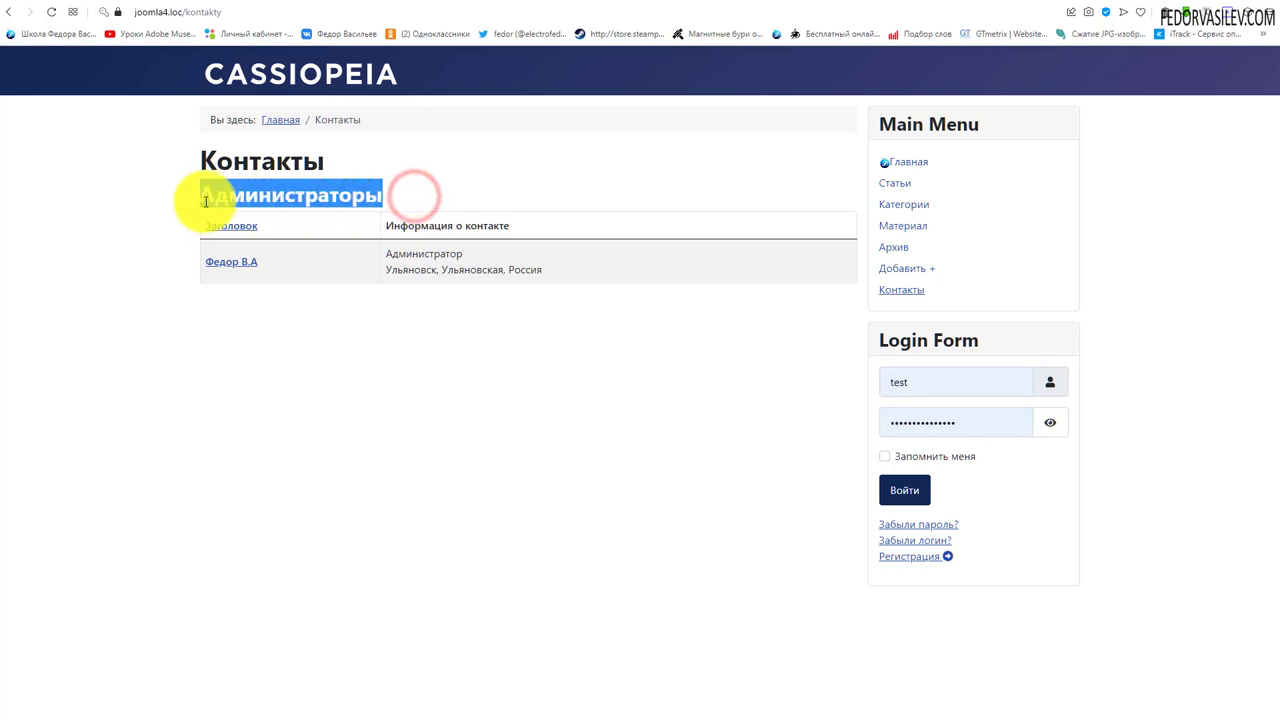
{"action": "left_click", "coordinate": [471, 191]}
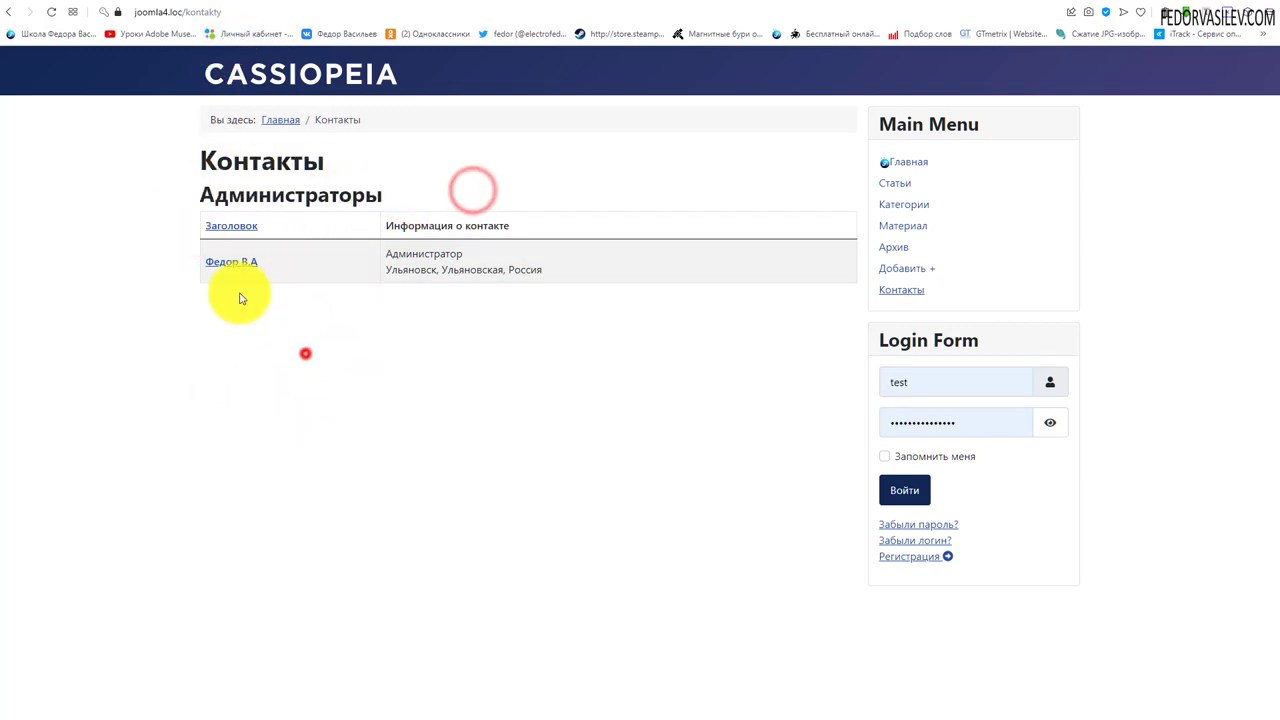
{"action": "left_click", "coordinate": [232, 262]}
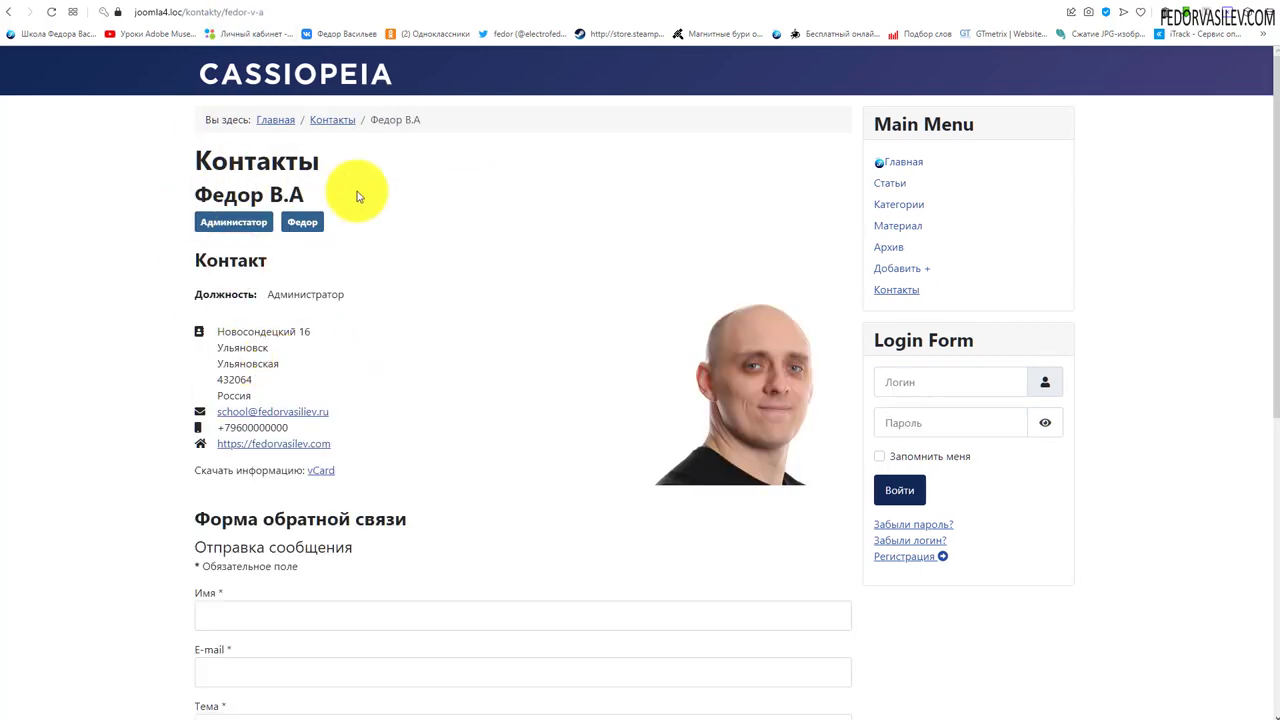
{"action": "left_click", "coordinate": [8, 12]}
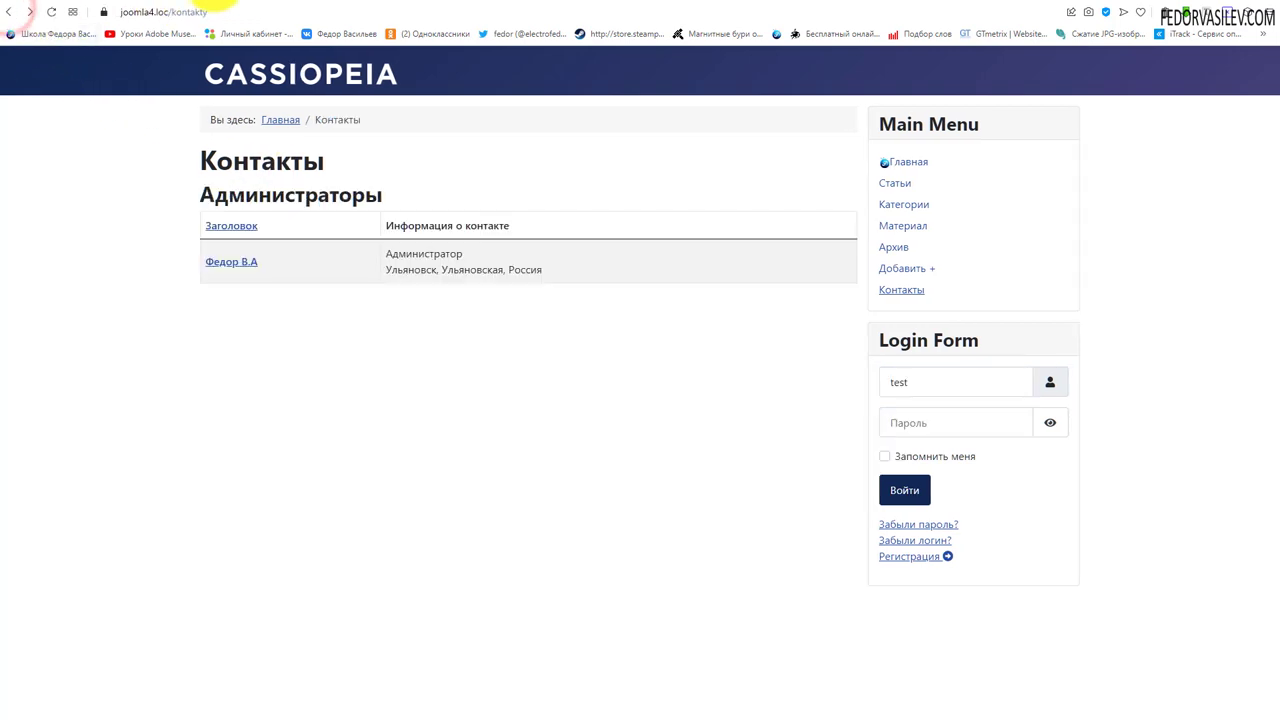
Set Заголовок категории to Скрыть, save the settings, and check the category heading on the reloaded public contacts page.
{"action": "left_click", "coordinate": [697, 405]}
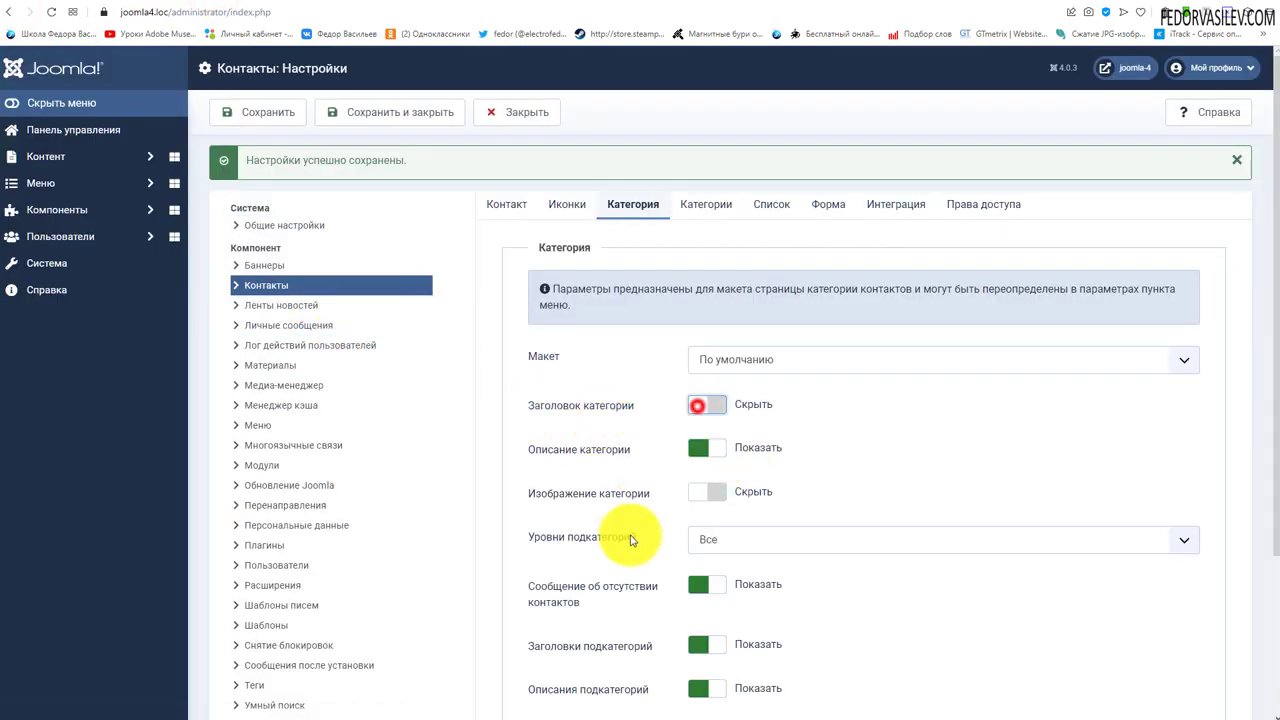
{"action": "left_click", "coordinate": [251, 110]}
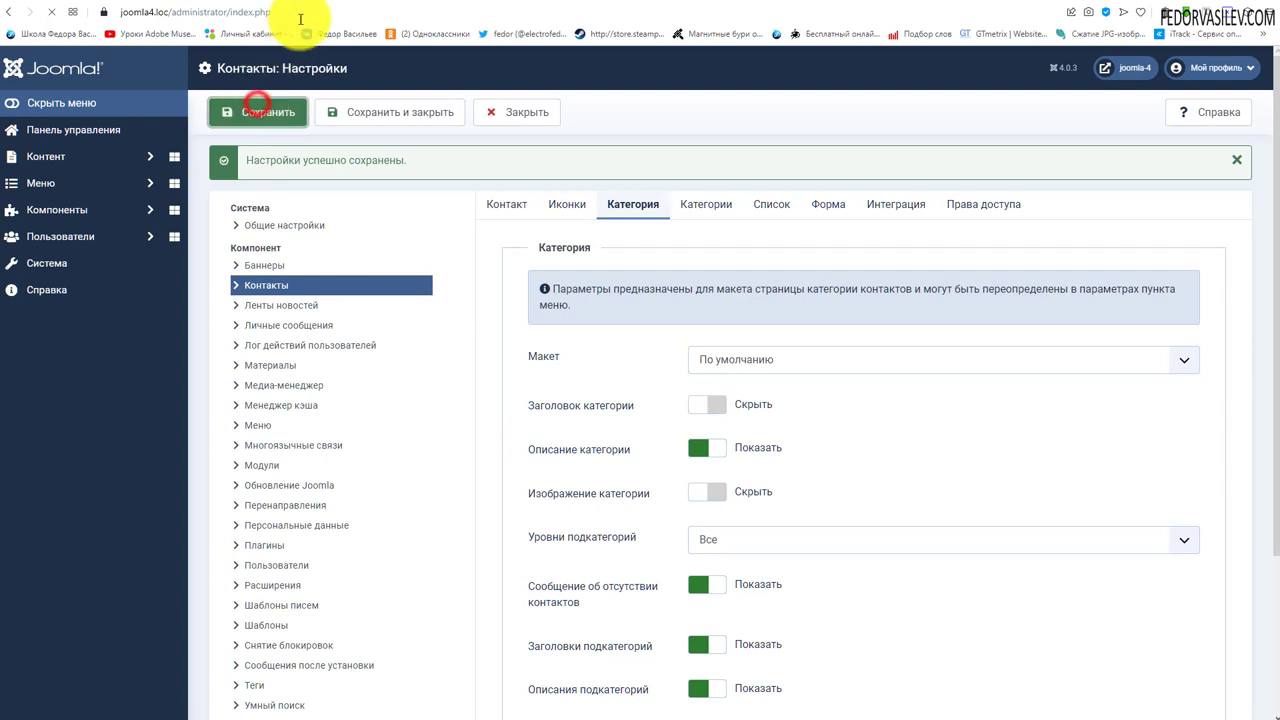
{"action": "key", "text": "ctrl+Tab"}
{"action": "left_click_drag", "start_coordinate": [388, 196], "coordinate": [206, 194]}
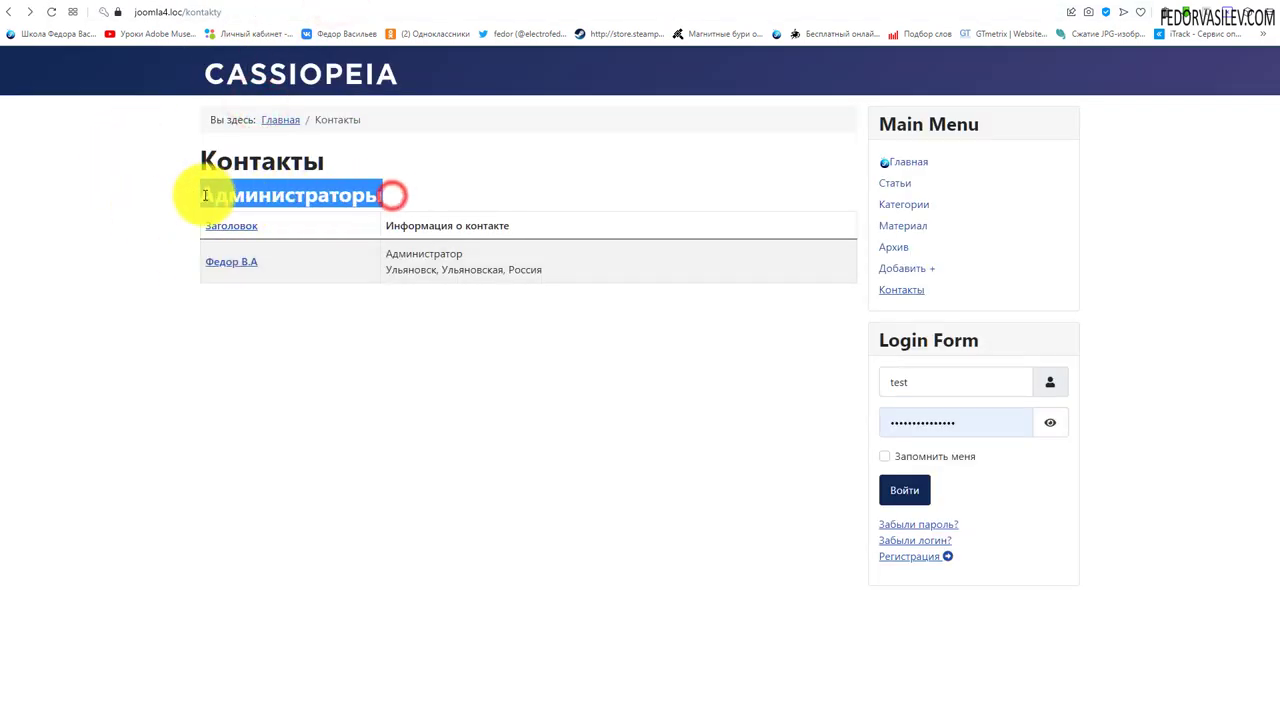
{"action": "left_click", "coordinate": [464, 186]}
{"action": "left_click", "coordinate": [52, 12]}
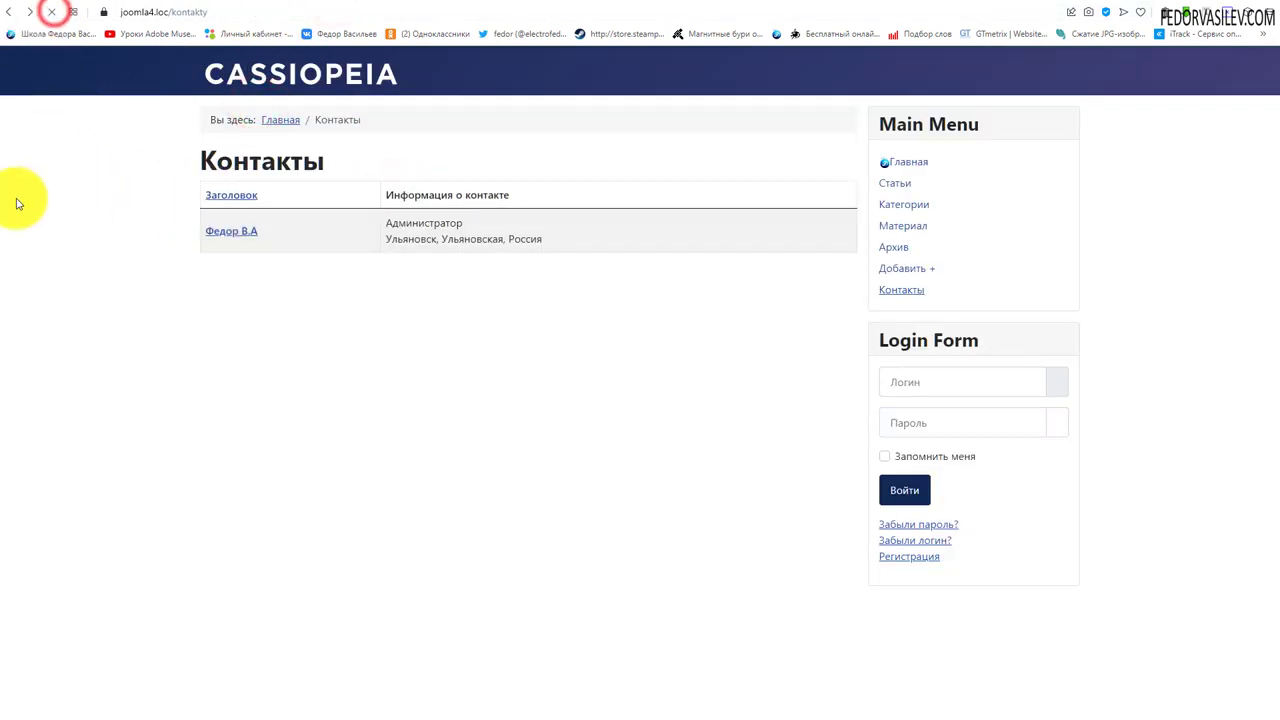
{"action": "left_click", "coordinate": [898, 292]}
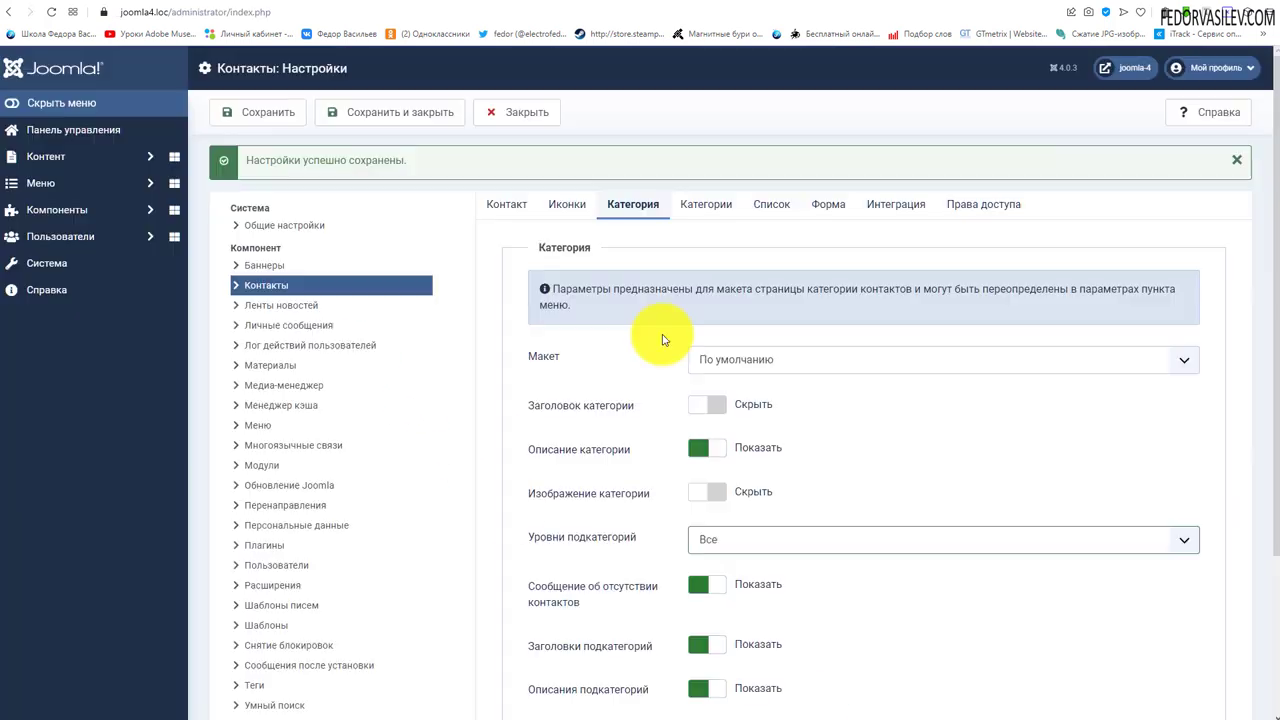
Review the remaining Категория options, from Уровни подкатегорий to Теги категории.
{"action": "scroll", "coordinate": [620, 350], "scroll_direction": "down", "scroll_amount": 3}
{"action": "scroll", "coordinate": [640, 470], "scroll_direction": "down", "scroll_amount": 1}
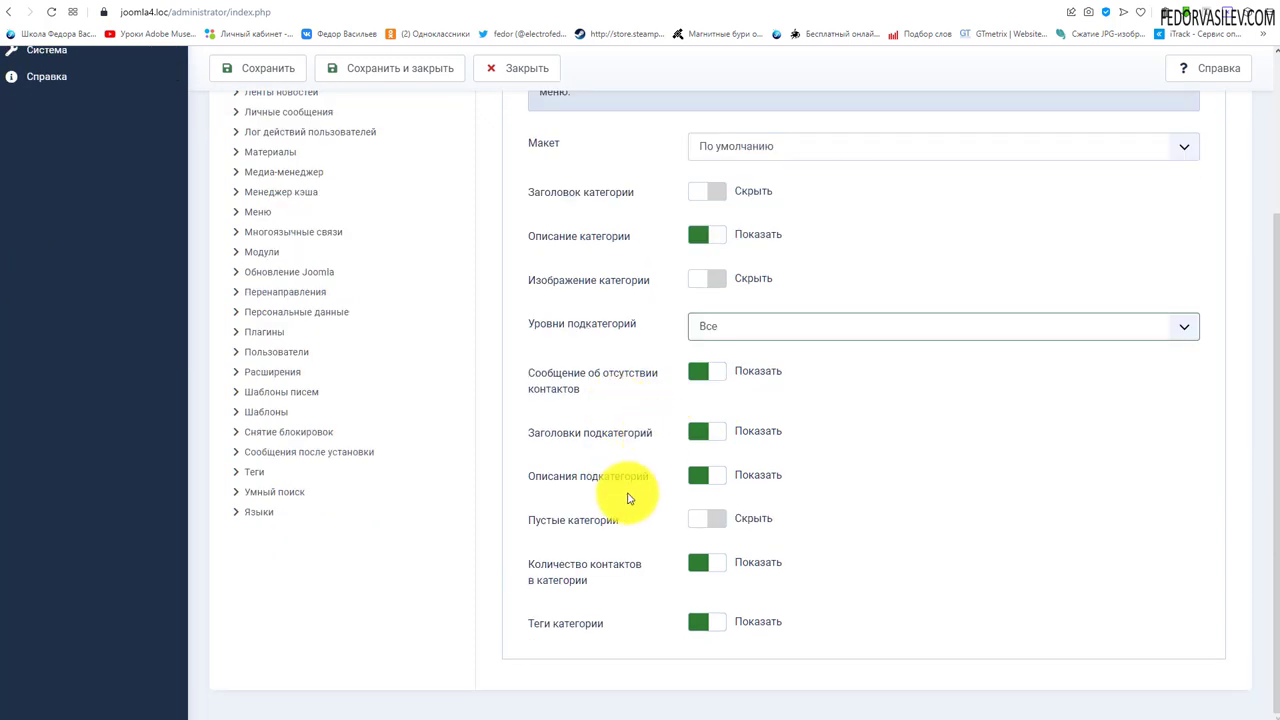
{"action": "scroll", "coordinate": [645, 570], "scroll_direction": "up", "scroll_amount": 3}
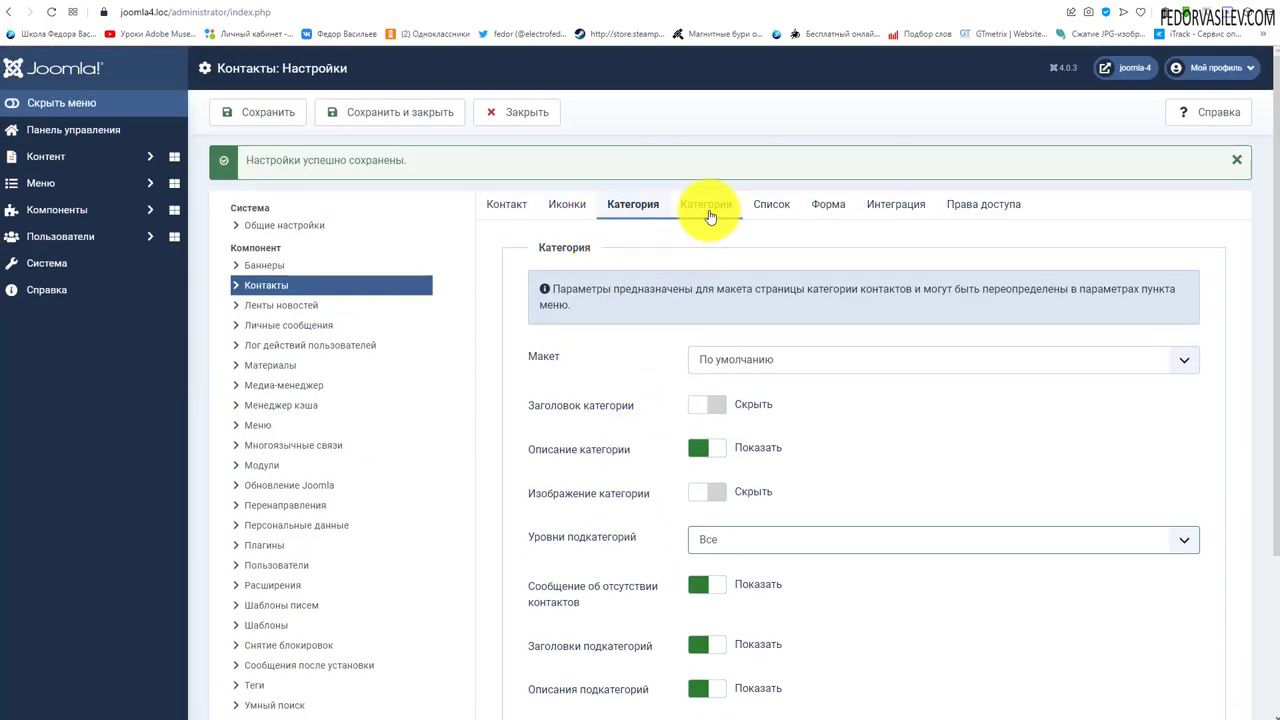
Compare the Категории settings with those of Категория and look at the choices for Уровни подкатегорий.
{"action": "left_click", "coordinate": [706, 206]}
{"action": "left_click", "coordinate": [633, 205]}
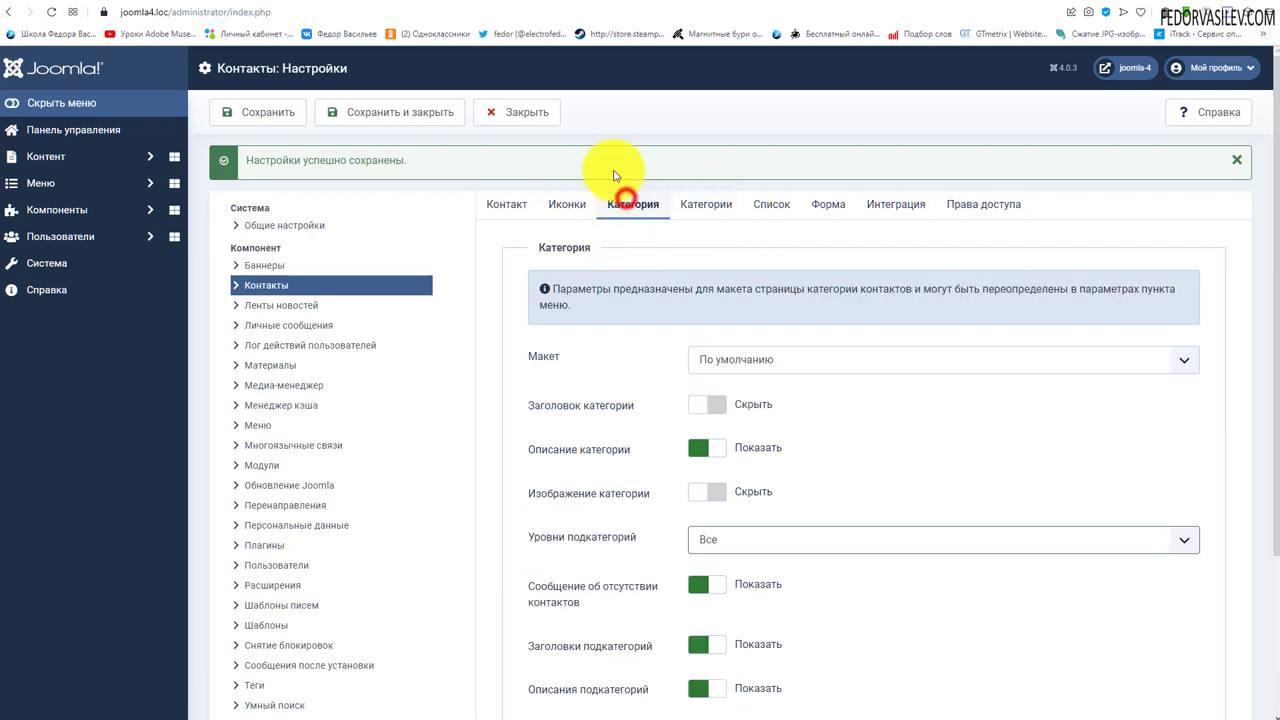
{"action": "left_click", "coordinate": [691, 206]}
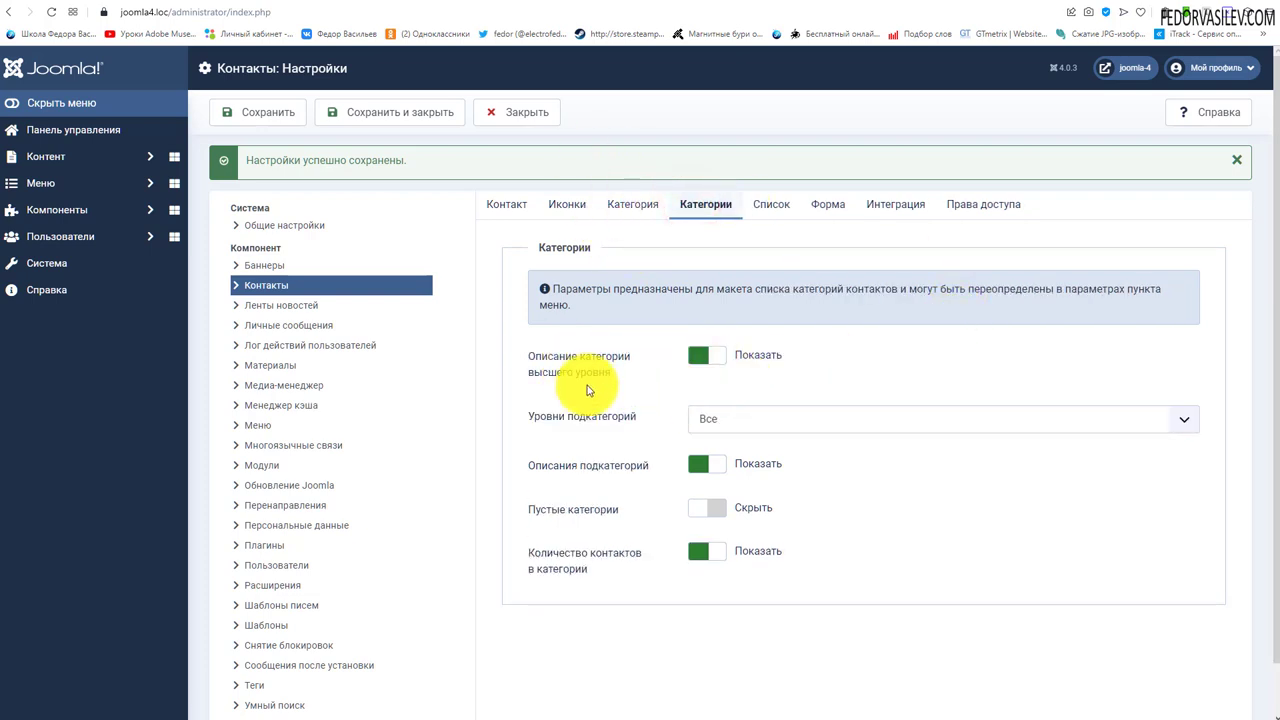
{"action": "left_click", "coordinate": [740, 419]}
{"action": "left_click", "coordinate": [906, 366]}
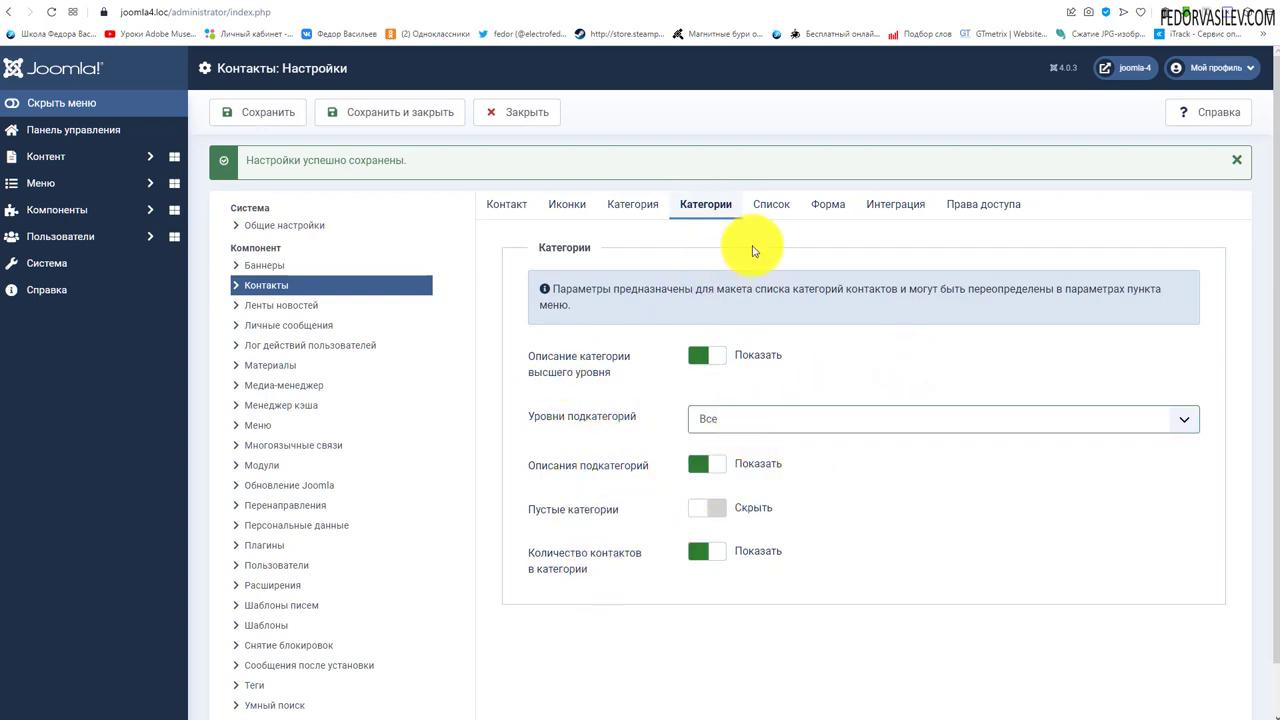
Open the Список settings and examine the contact search field on the public contacts page.
{"action": "left_click", "coordinate": [753, 211]}
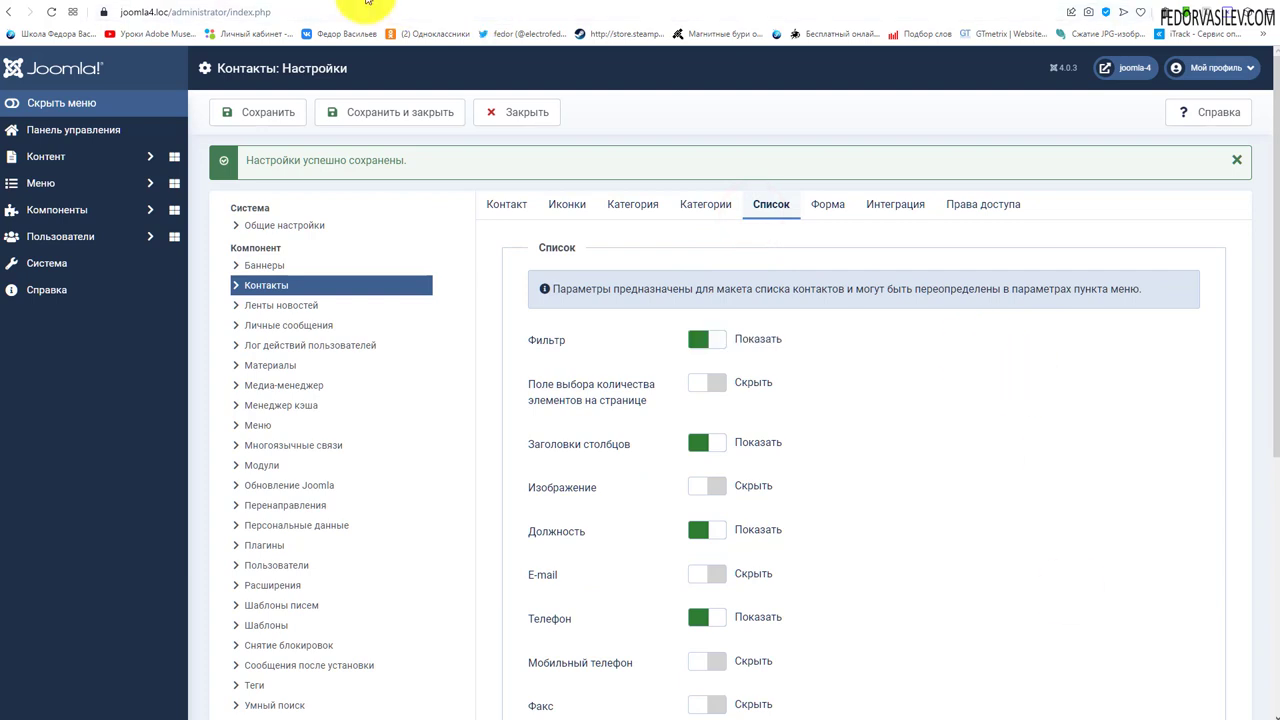
{"action": "left_click", "coordinate": [365, 5]}
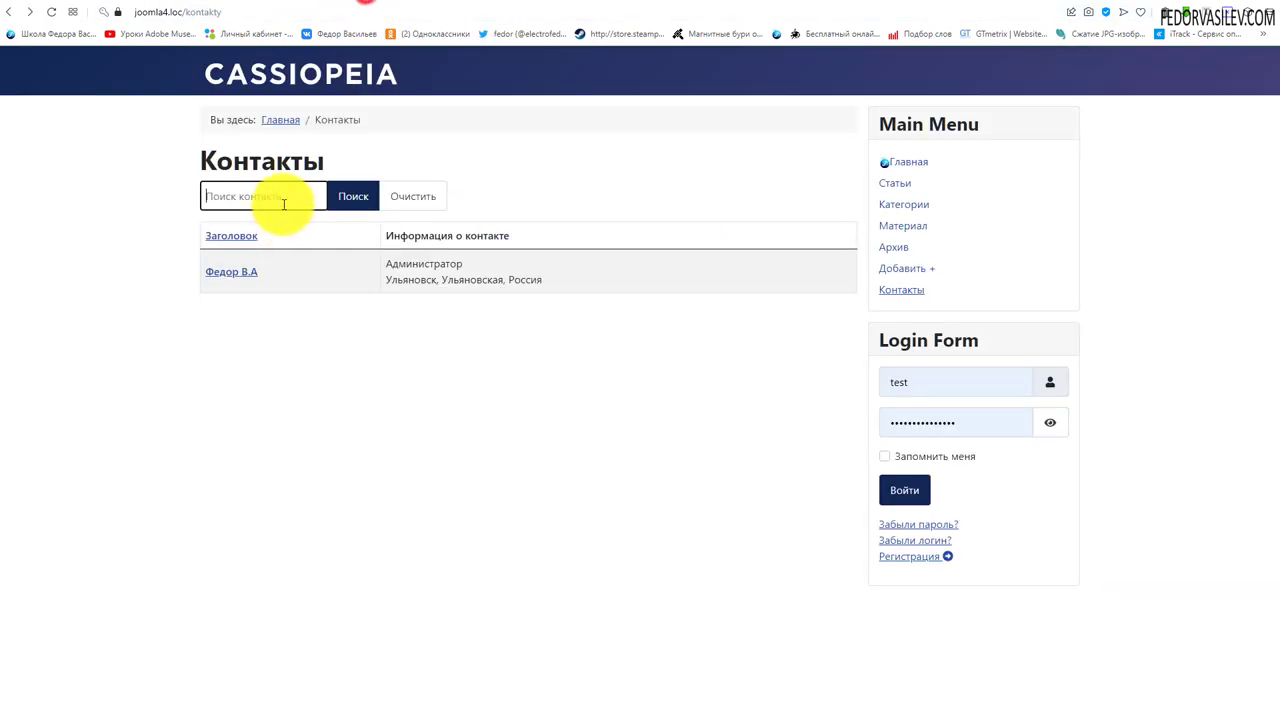
{"action": "left_click", "coordinate": [214, 195]}
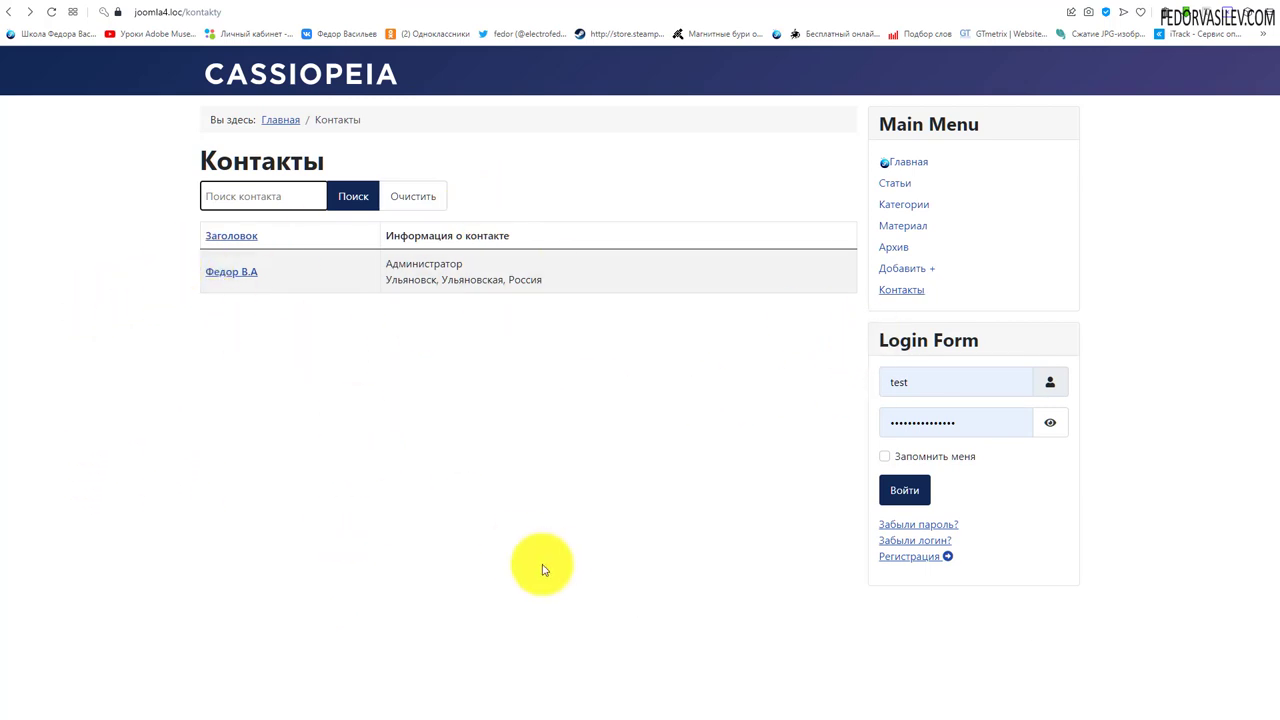
{"action": "left_click", "coordinate": [278, 198]}
{"action": "left_click", "coordinate": [228, 194]}
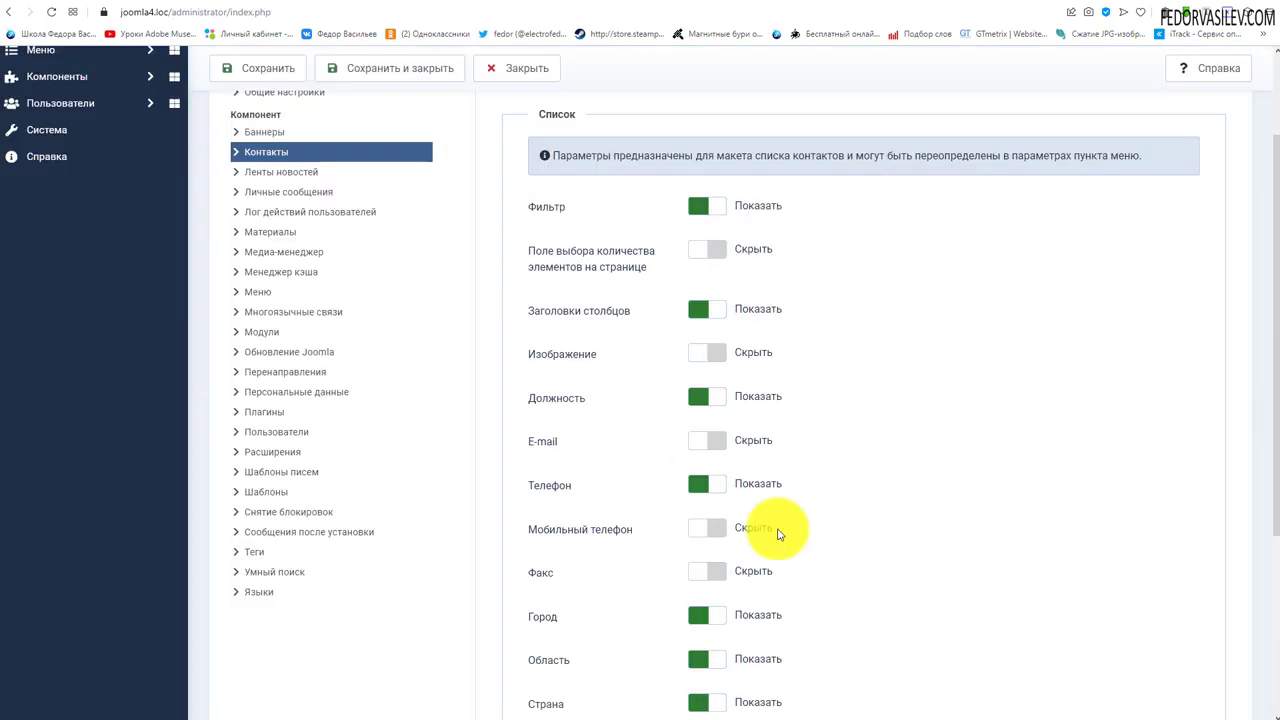
Try Заголовки столбцов set to Скрыть, switch it back to Показать, and review the column options below it.
{"action": "left_click", "coordinate": [706, 310]}
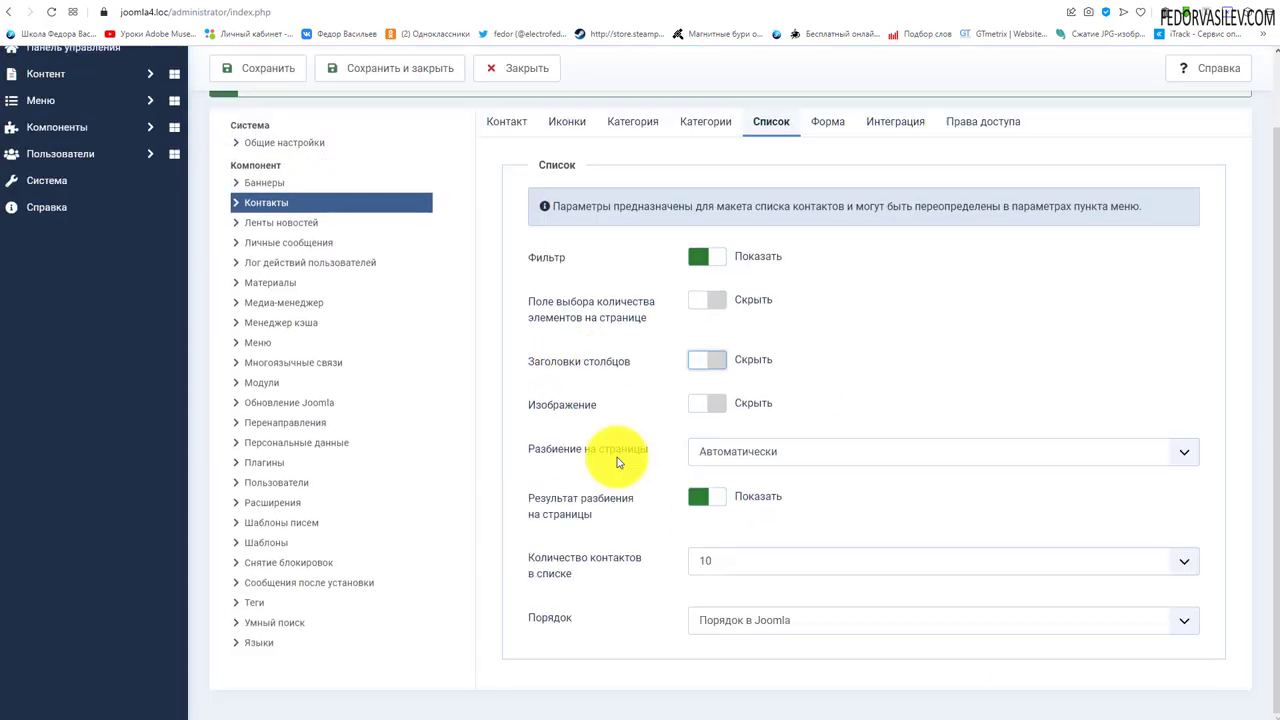
{"action": "left_click", "coordinate": [705, 368]}
{"action": "scroll", "coordinate": [751, 371], "scroll_direction": "down", "scroll_amount": 2}
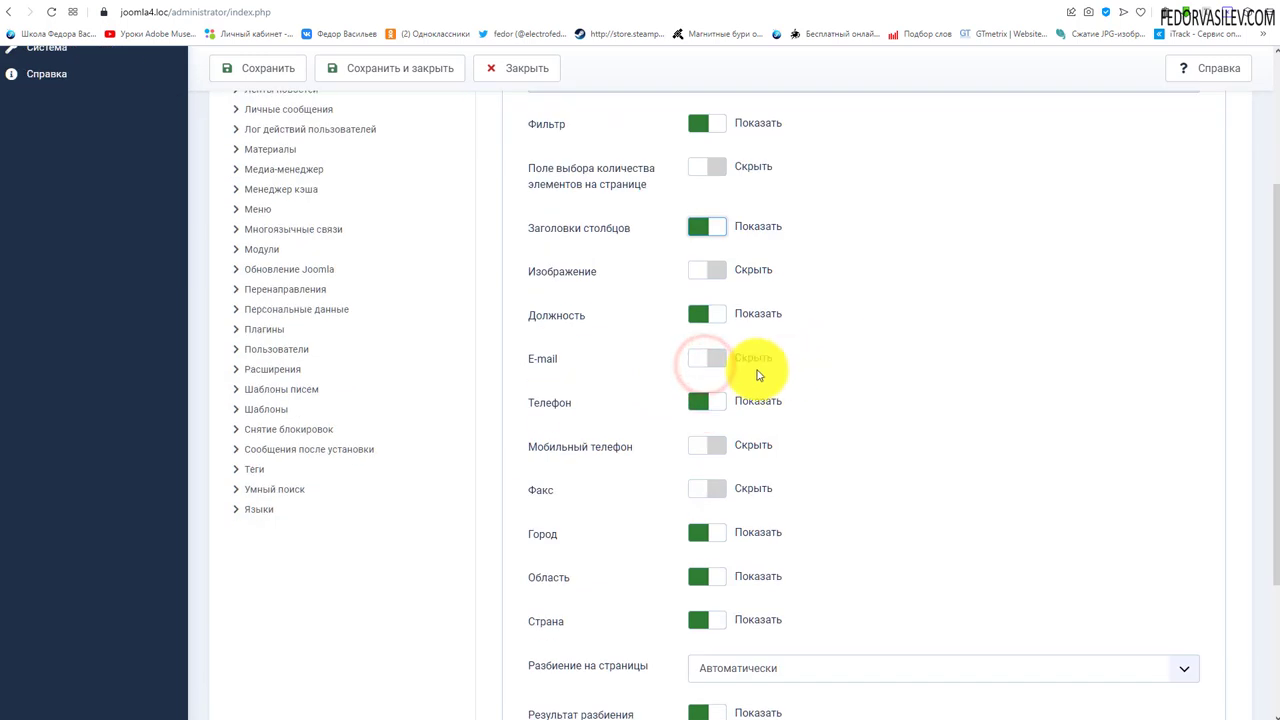
{"action": "scroll", "coordinate": [604, 421], "scroll_direction": "down", "scroll_amount": 1}
{"action": "scroll", "coordinate": [604, 421], "scroll_direction": "down", "scroll_amount": 1}
{"action": "scroll", "coordinate": [863, 357], "scroll_direction": "up", "scroll_amount": 2}
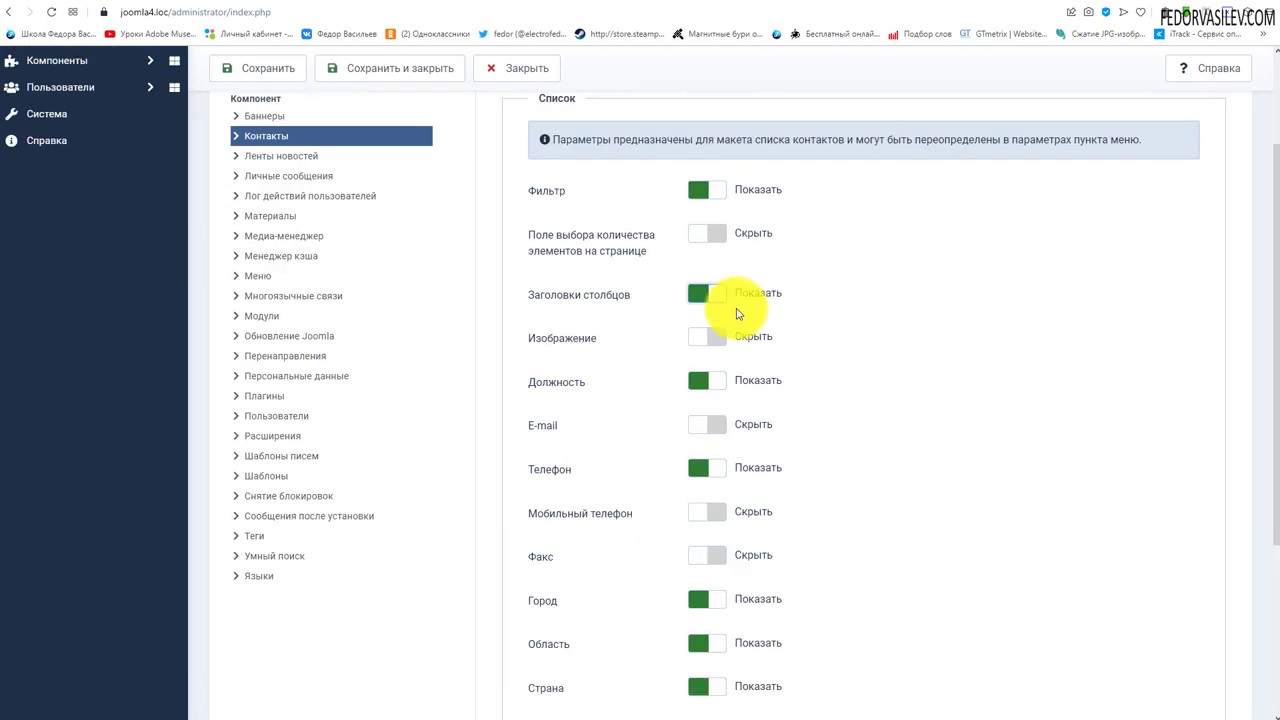
Set Заголовки столбцов to Скрыть, save the settings, and reload the public contacts page.
{"action": "left_click", "coordinate": [698, 300]}
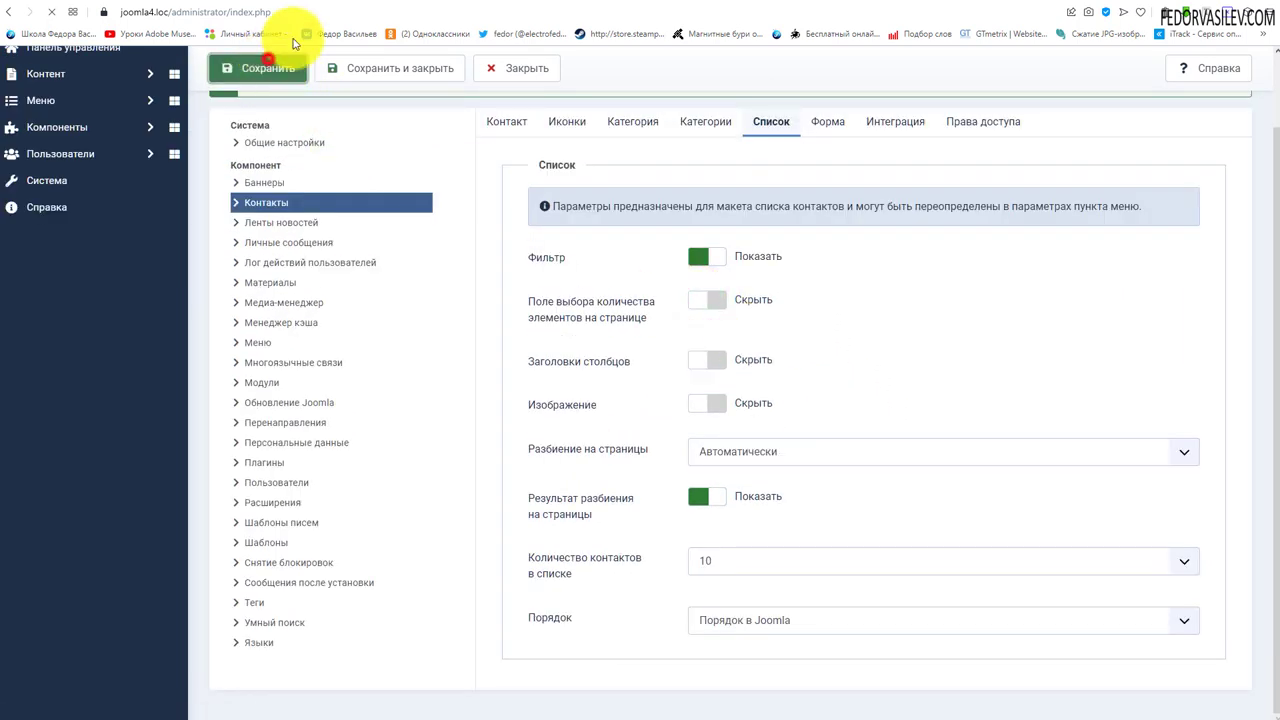
{"action": "left_click", "coordinate": [265, 66]}
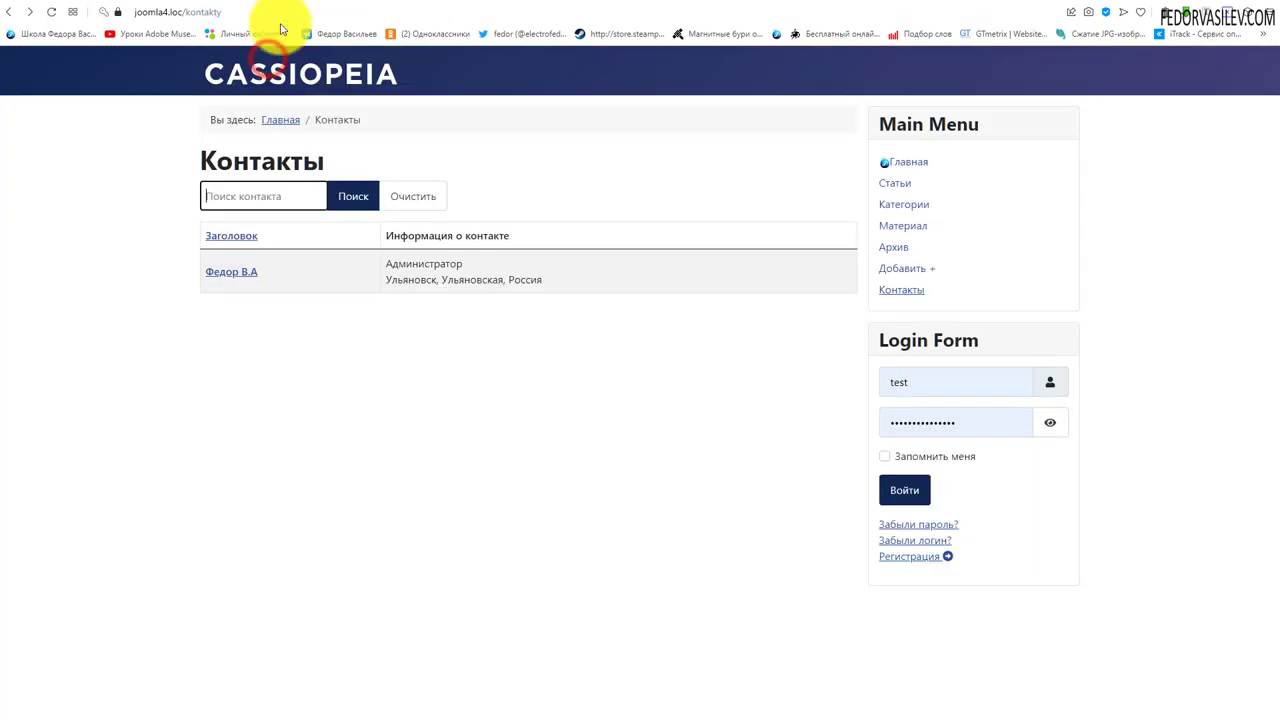
{"action": "left_click", "coordinate": [55, 13]}
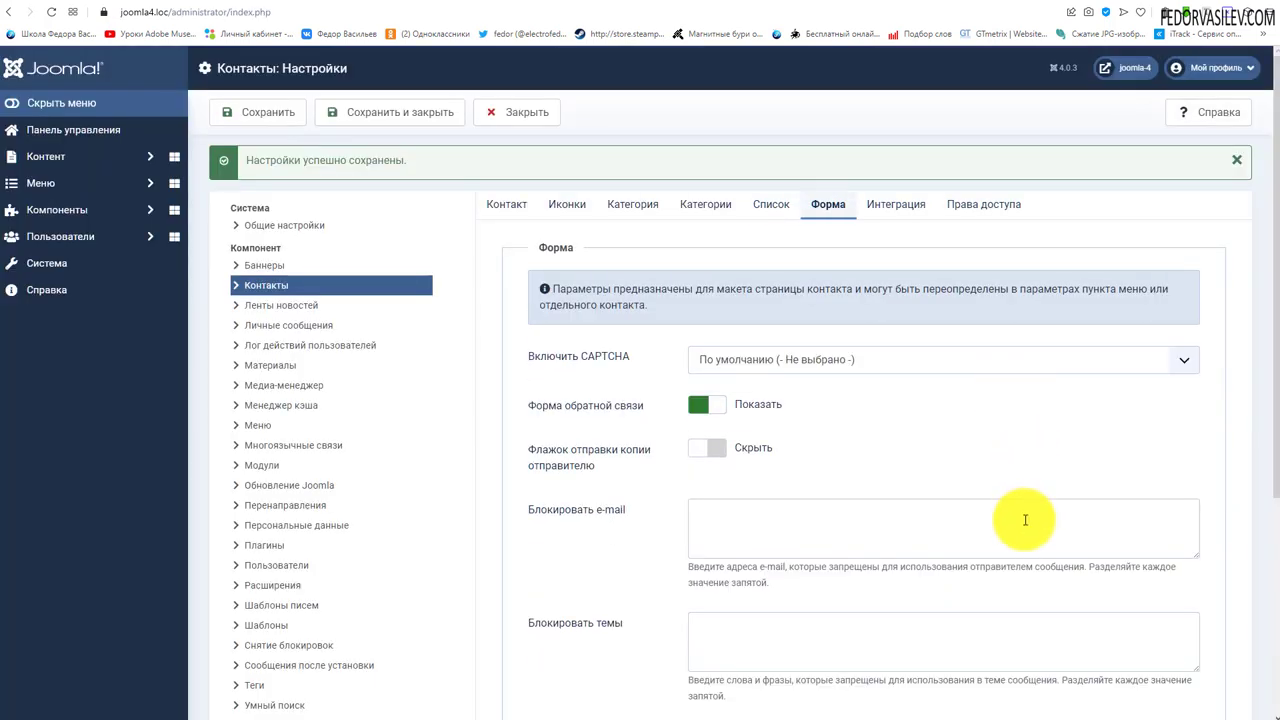
Examine the Имя, E-mail, Тема and Сообщение fields of the feedback form on the public contact page.
{"action": "left_click", "coordinate": [312, 2]}
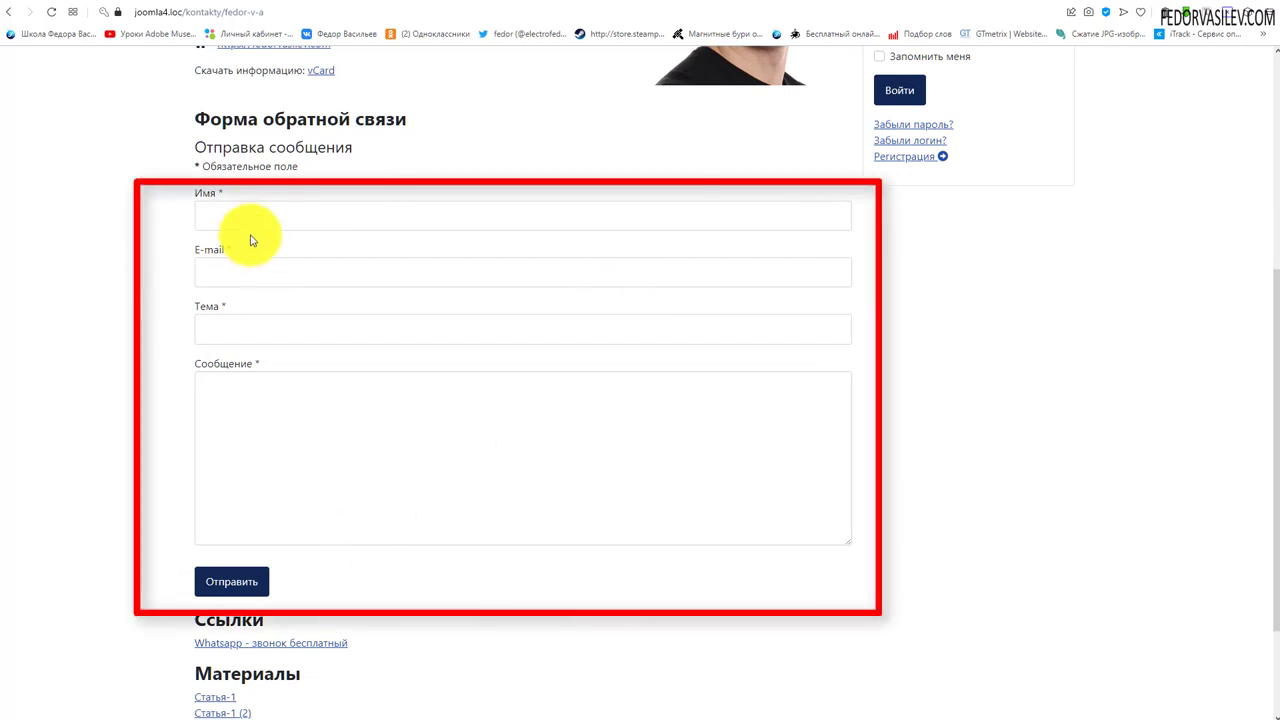
{"action": "left_click", "coordinate": [241, 213]}
{"action": "left_click", "coordinate": [477, 274]}
{"action": "left_click", "coordinate": [446, 329]}
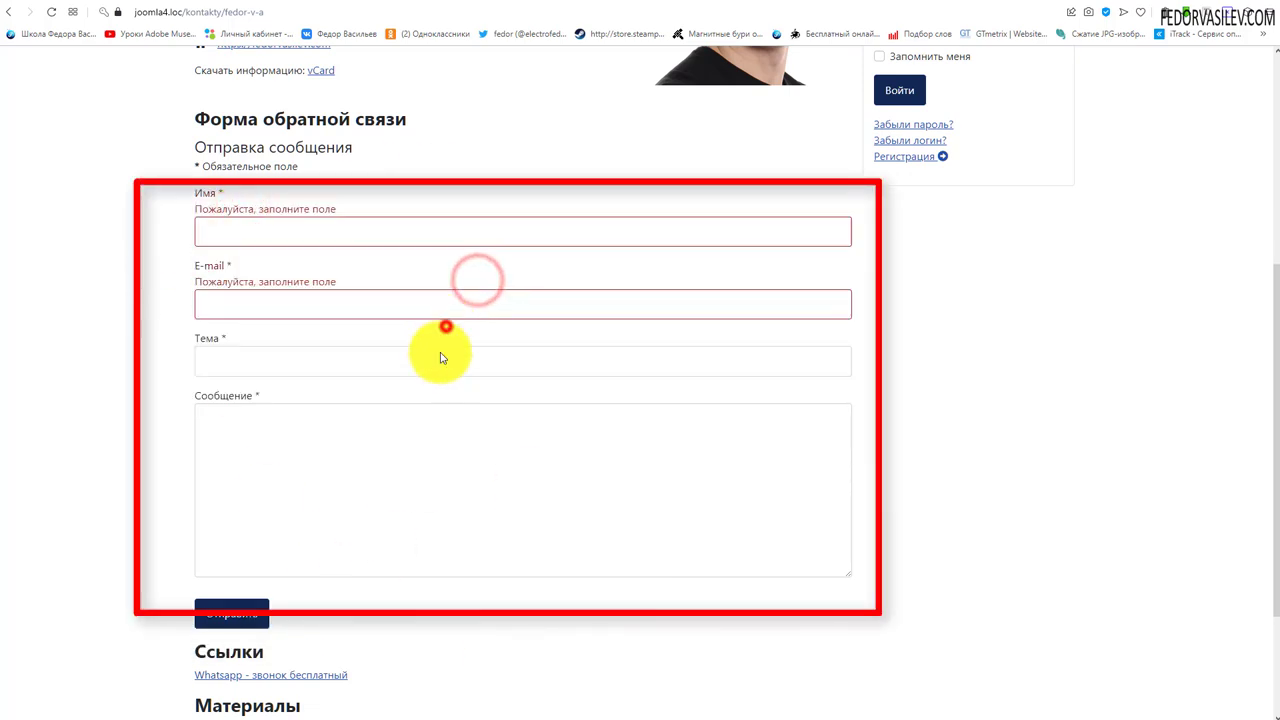
{"action": "left_click", "coordinate": [419, 459]}
Set Форма обратной связи to Скрыть in the Форма settings, save, and return to the public contact page.
{"action": "left_click", "coordinate": [226, 5]}
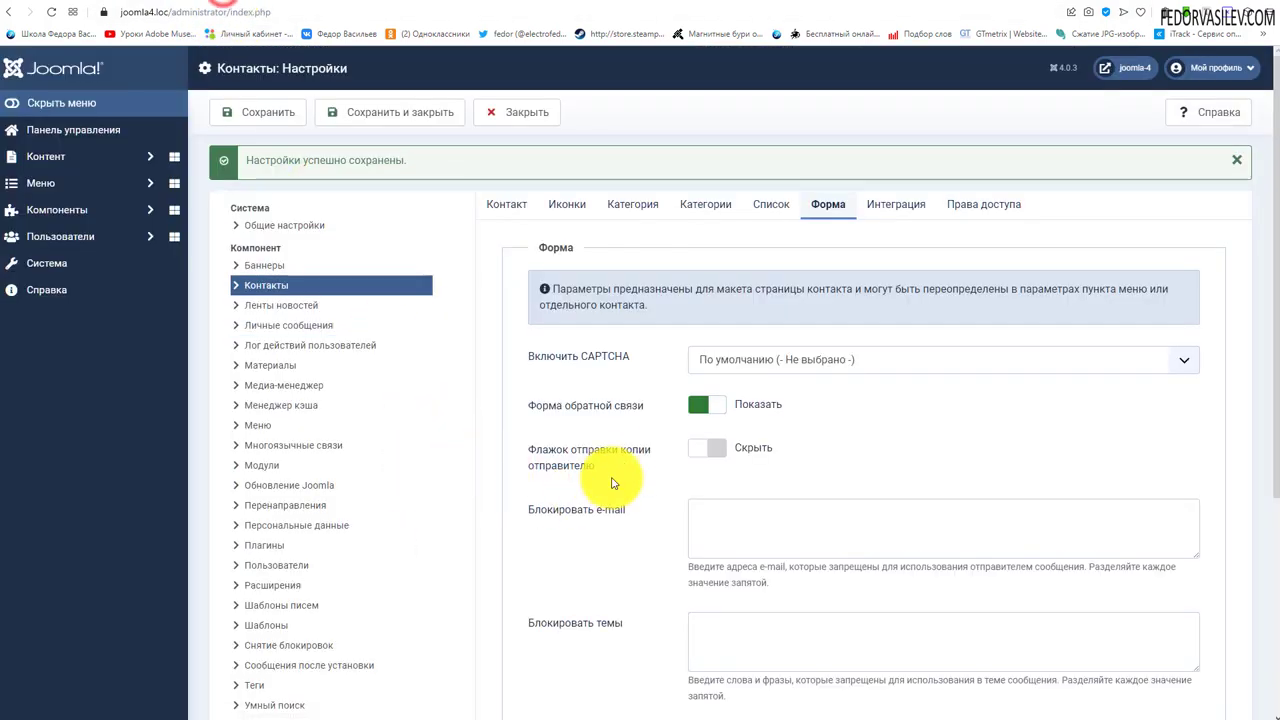
{"action": "left_click", "coordinate": [695, 410]}
{"action": "left_click", "coordinate": [268, 113]}
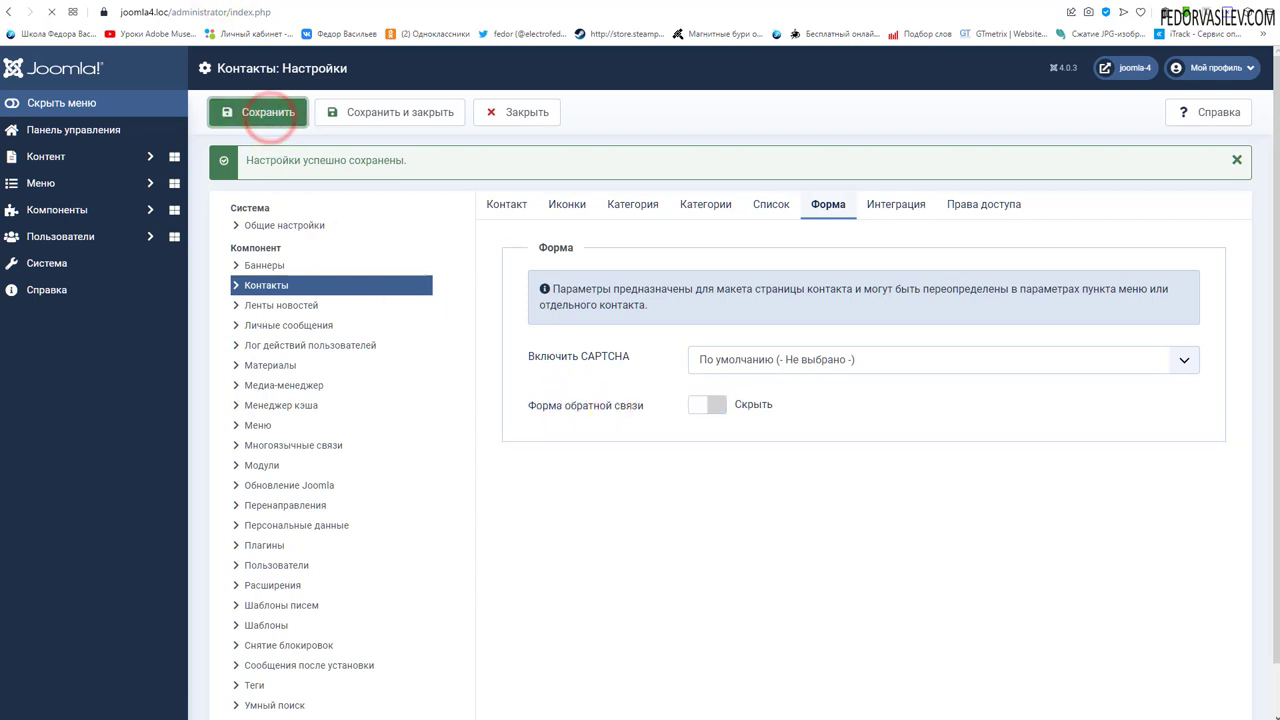
{"action": "key", "text": "ctrl+Tab"}
Examine the public contact page from its heading to the additional information, including the website link.
{"action": "scroll", "coordinate": [394, 437], "scroll_direction": "up", "scroll_amount": 1}
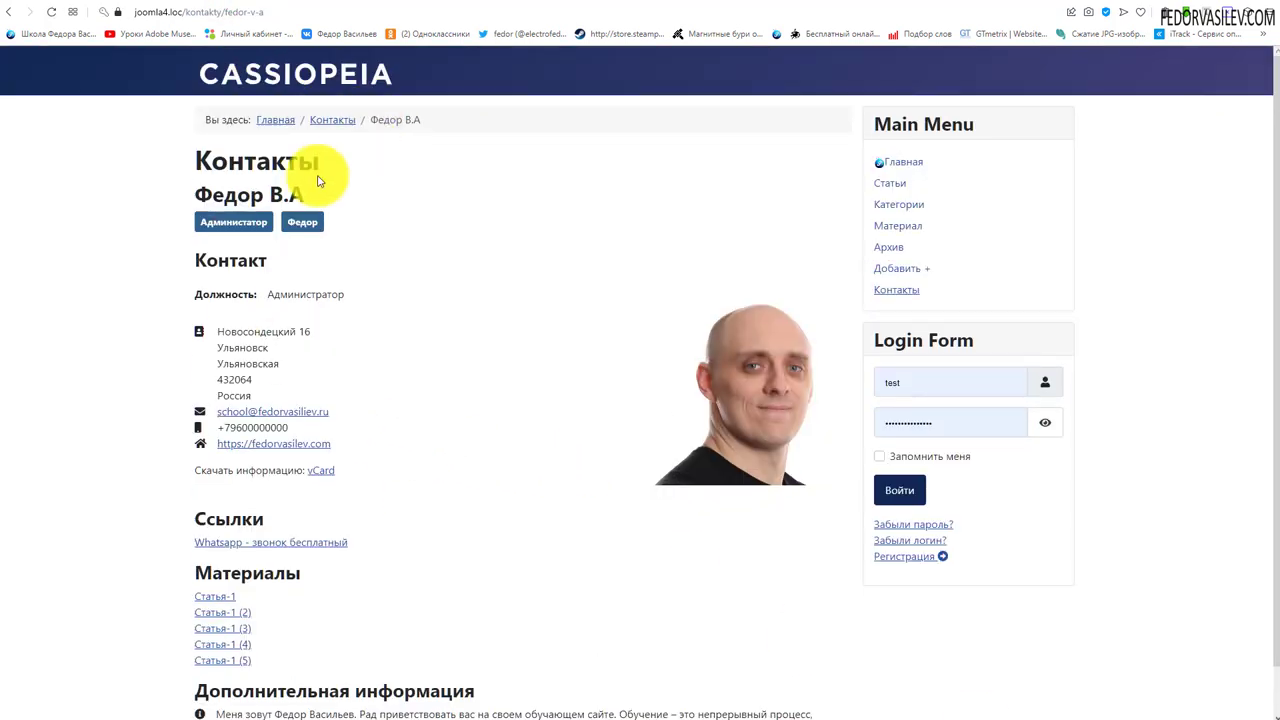
{"action": "scroll", "coordinate": [318, 181], "scroll_direction": "down", "scroll_amount": 1}
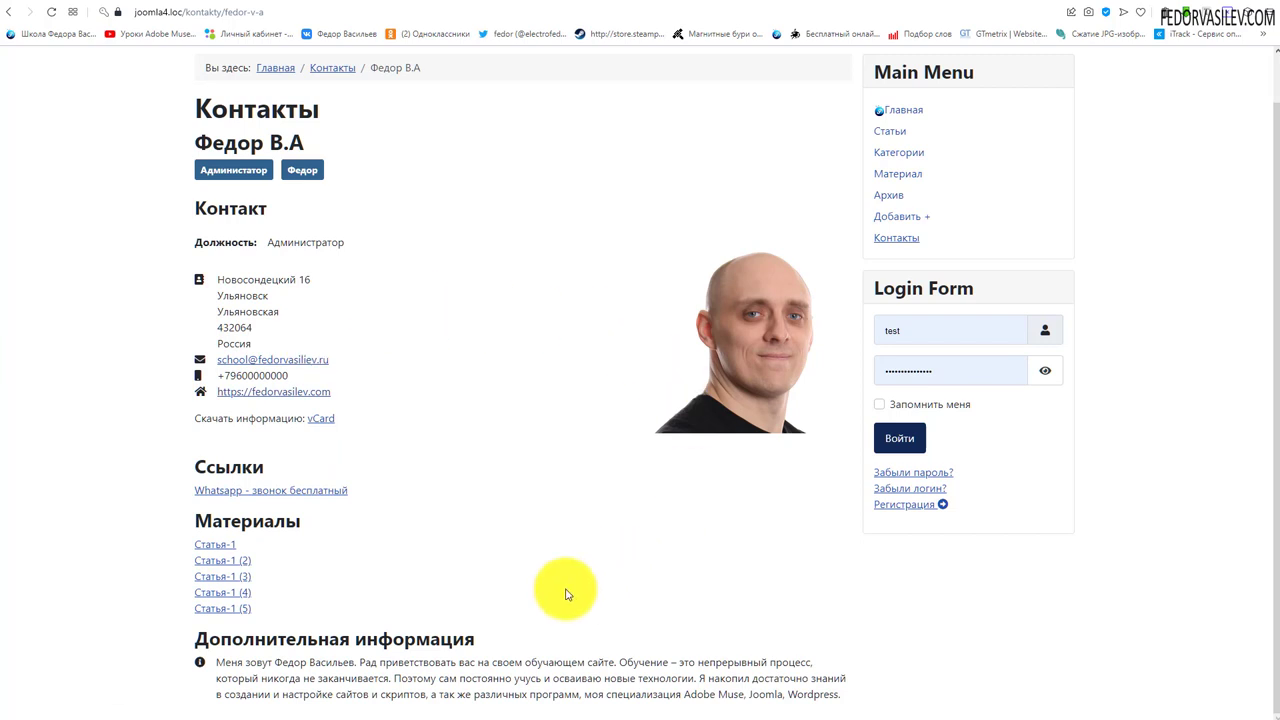
{"action": "scroll", "coordinate": [296, 468], "scroll_direction": "up", "scroll_amount": 1}
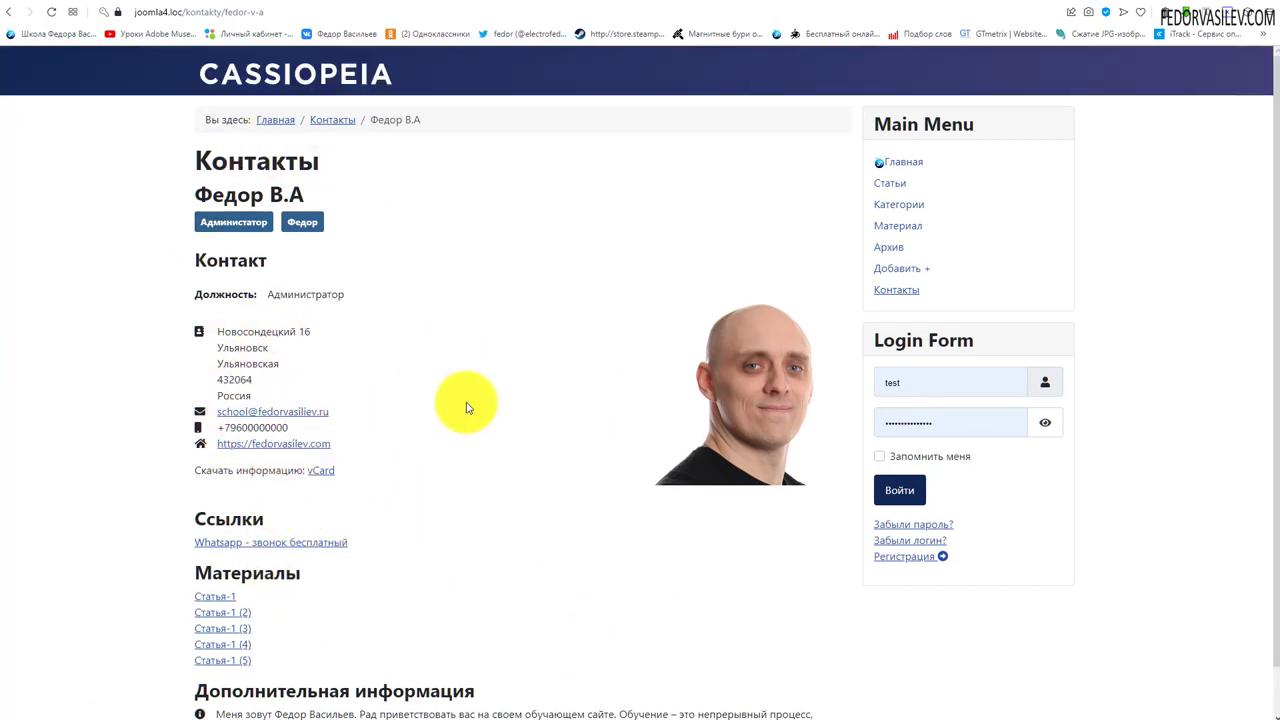
{"action": "left_click_drag", "start_coordinate": [339, 442], "coordinate": [229, 440]}
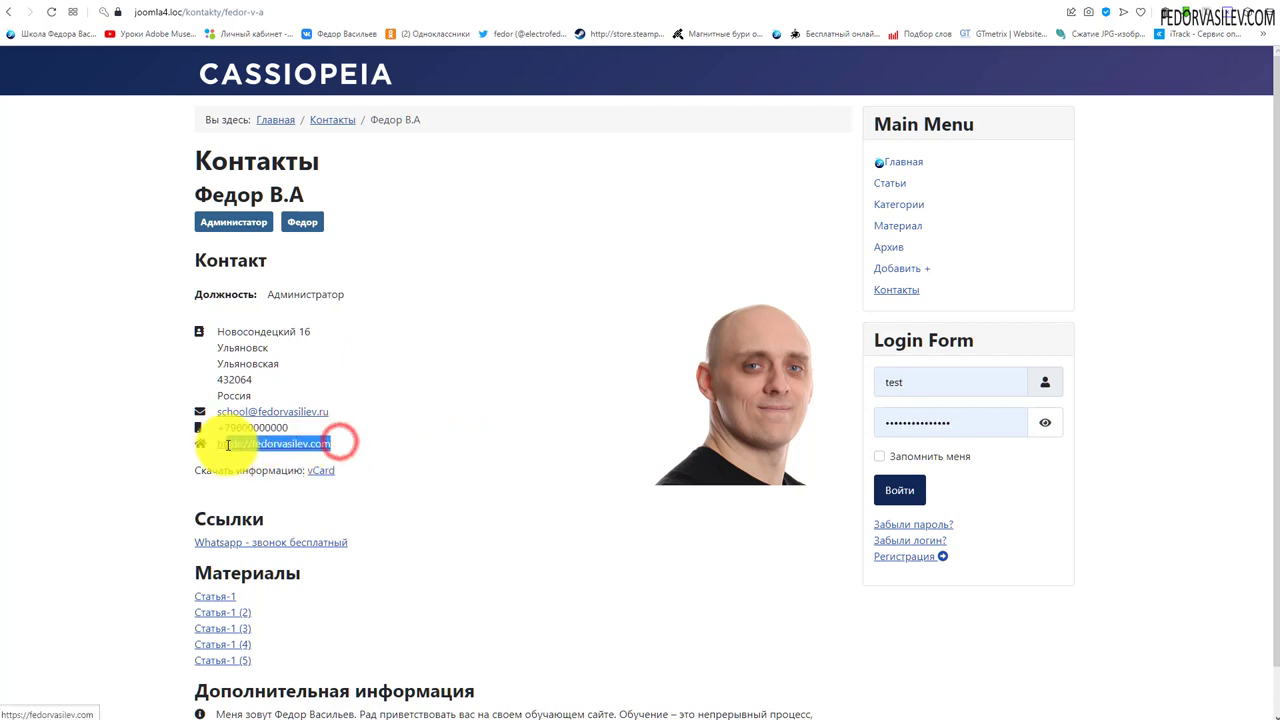
{"action": "left_click", "coordinate": [460, 423]}
{"action": "scroll", "coordinate": [460, 430], "scroll_direction": "down", "scroll_amount": 1}
{"action": "scroll", "coordinate": [455, 470], "scroll_direction": "up", "scroll_amount": 1}
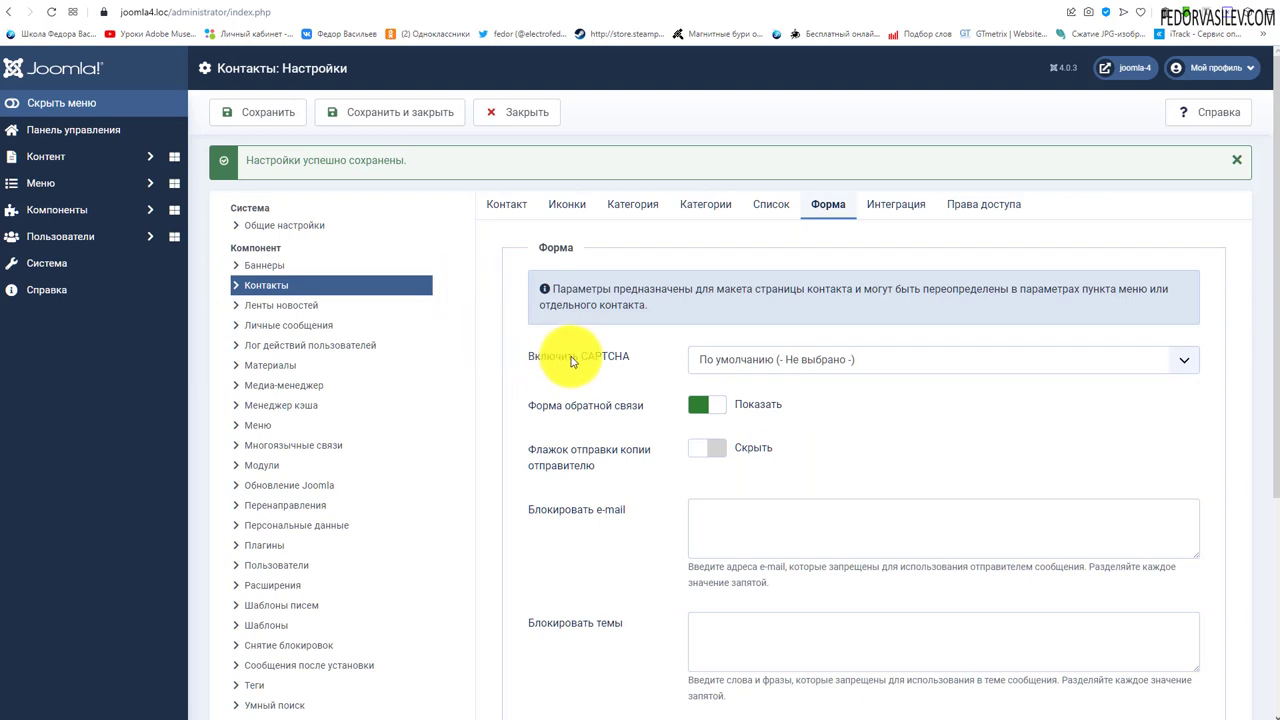
Look at the choices for Включить CAPTCHA and check the contact's page on the public site.
{"action": "left_click", "coordinate": [705, 360]}
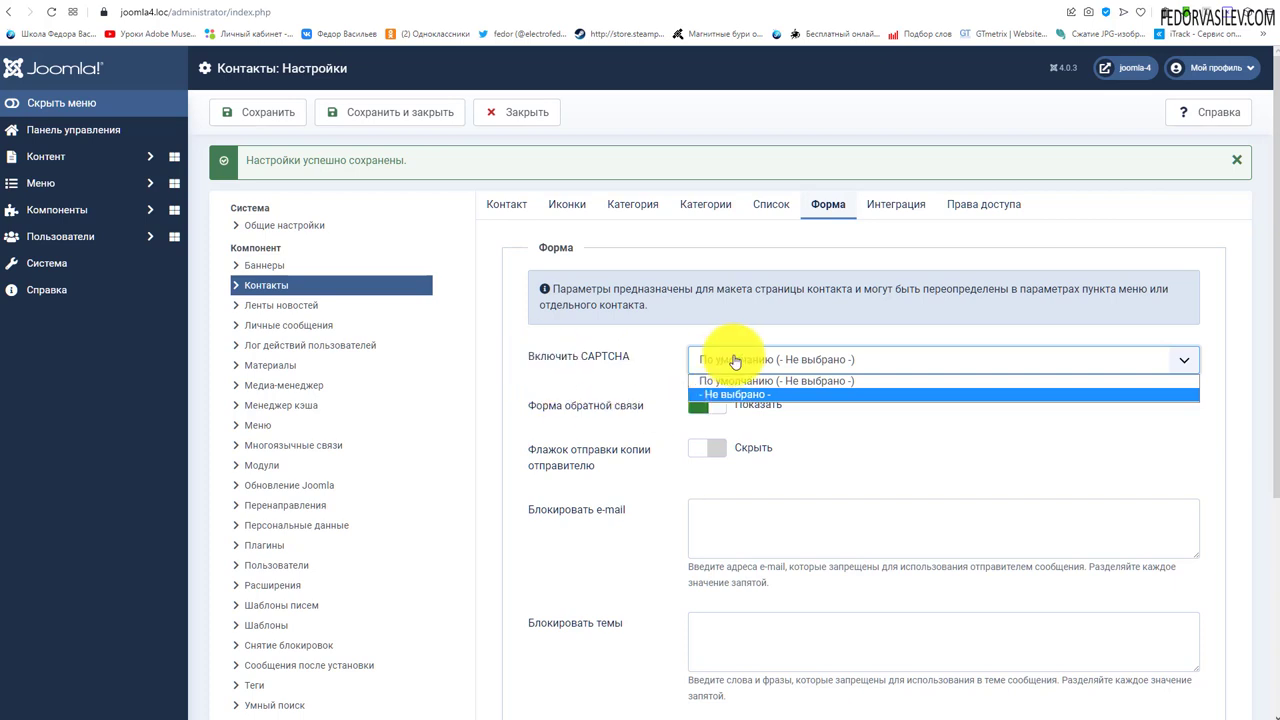
{"action": "left_click", "coordinate": [615, 369]}
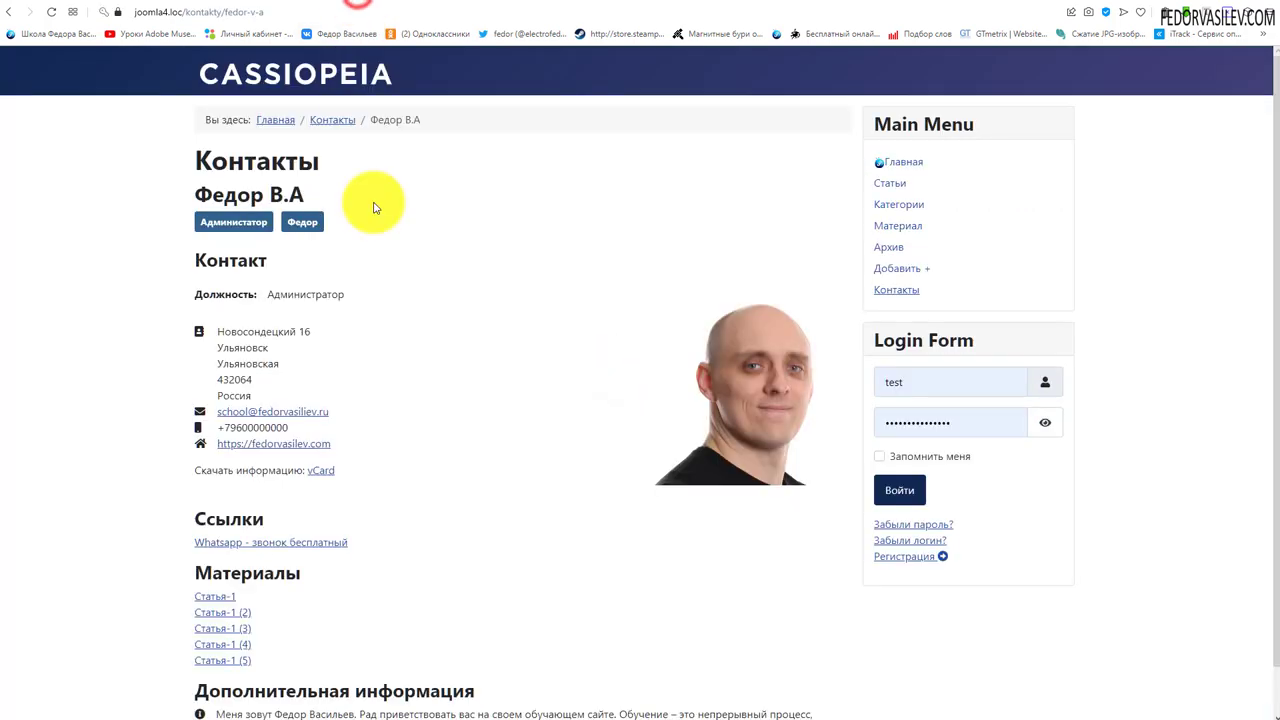
{"action": "scroll", "coordinate": [420, 330], "scroll_direction": "down", "scroll_amount": 1}
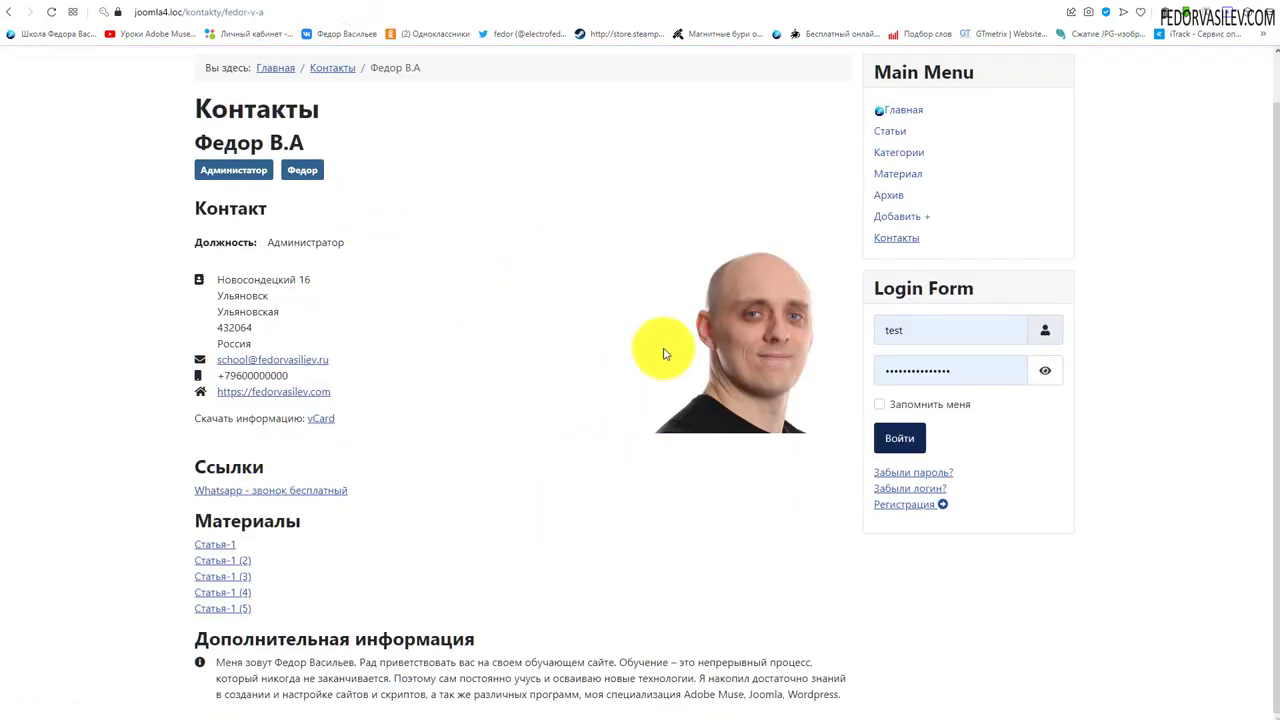
{"action": "scroll", "coordinate": [308, 152], "scroll_direction": "up", "scroll_amount": 1}
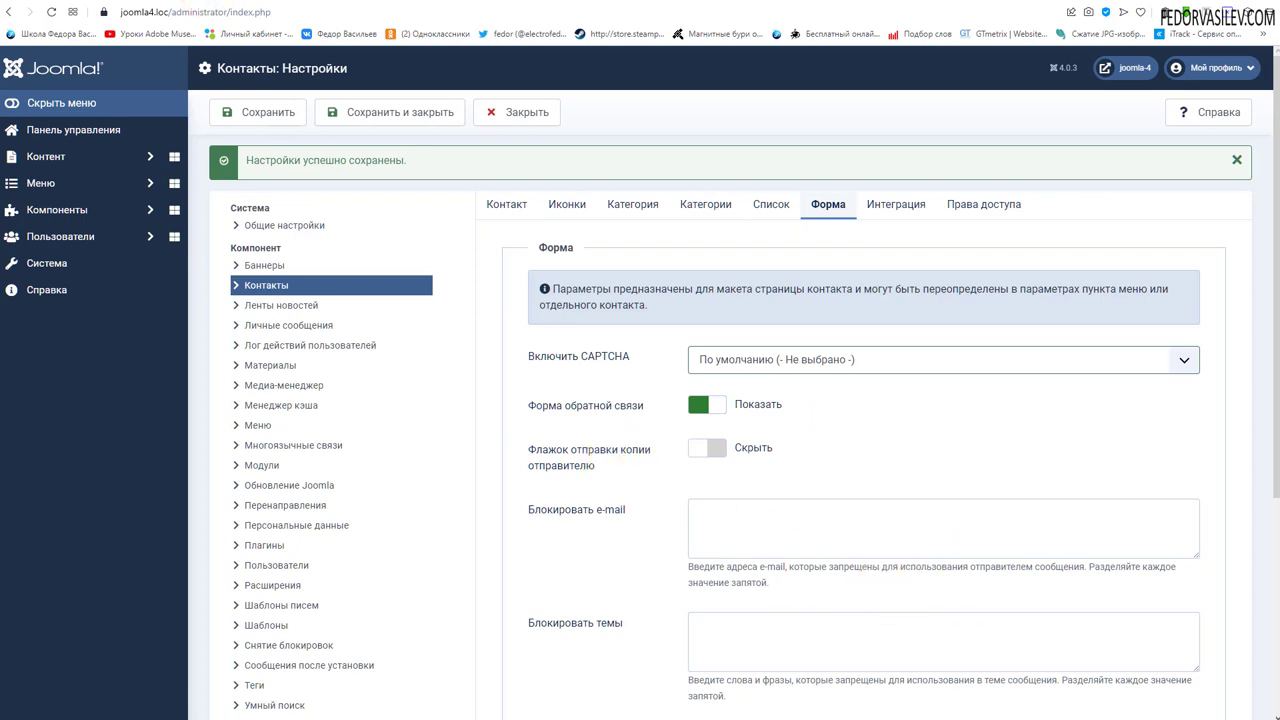
Review the Блокировать e-mail and Блокировать темы fields in the Форма settings.
{"action": "scroll", "coordinate": [731, 537], "scroll_direction": "down", "scroll_amount": 2}
{"action": "left_click", "coordinate": [705, 320]}
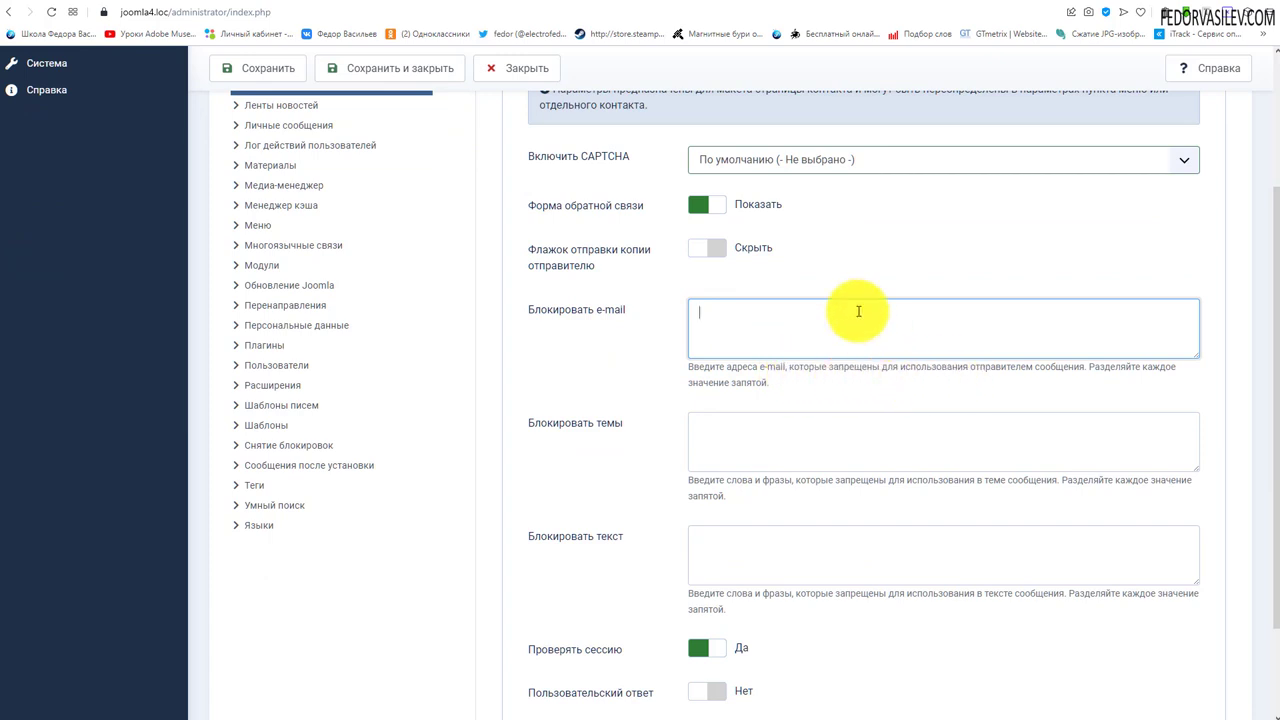
{"action": "scroll", "coordinate": [856, 318], "scroll_direction": "down", "scroll_amount": 1}
{"action": "left_click", "coordinate": [800, 319]}
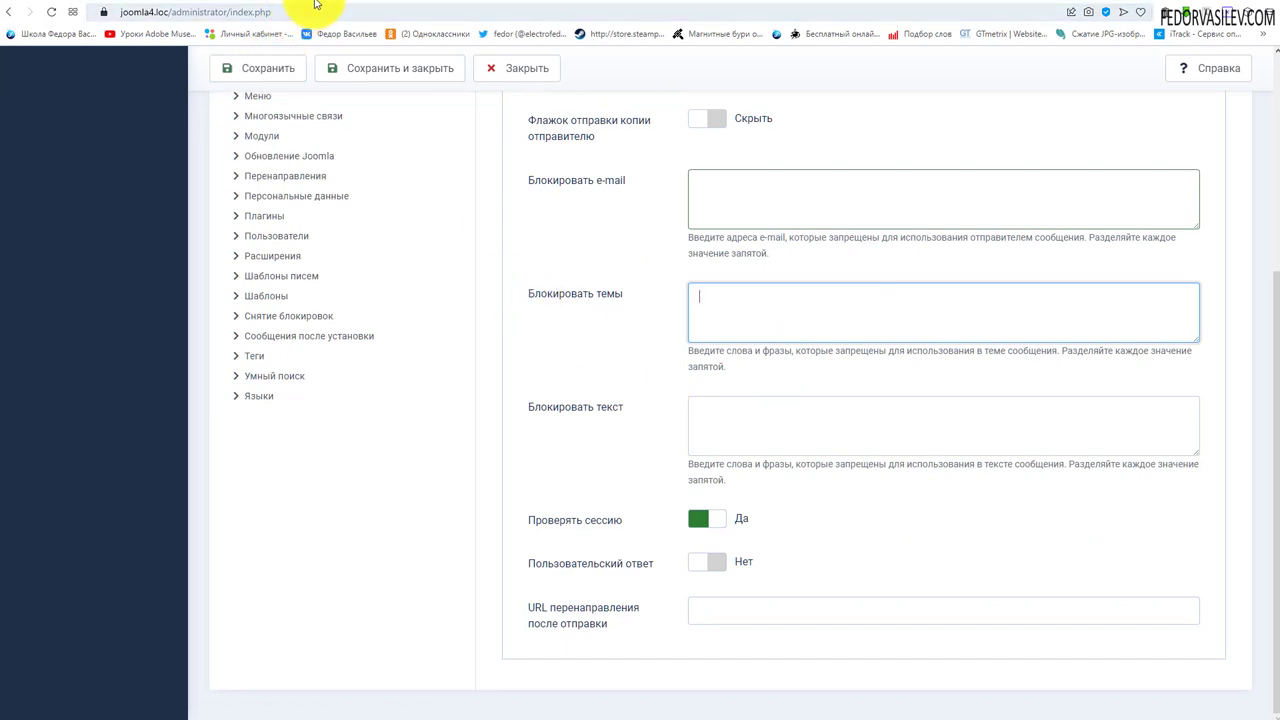
Save the settings with Форма обратной связи set to Показать and check the feedback form on the public contact page.
{"action": "left_click", "coordinate": [272, 64]}
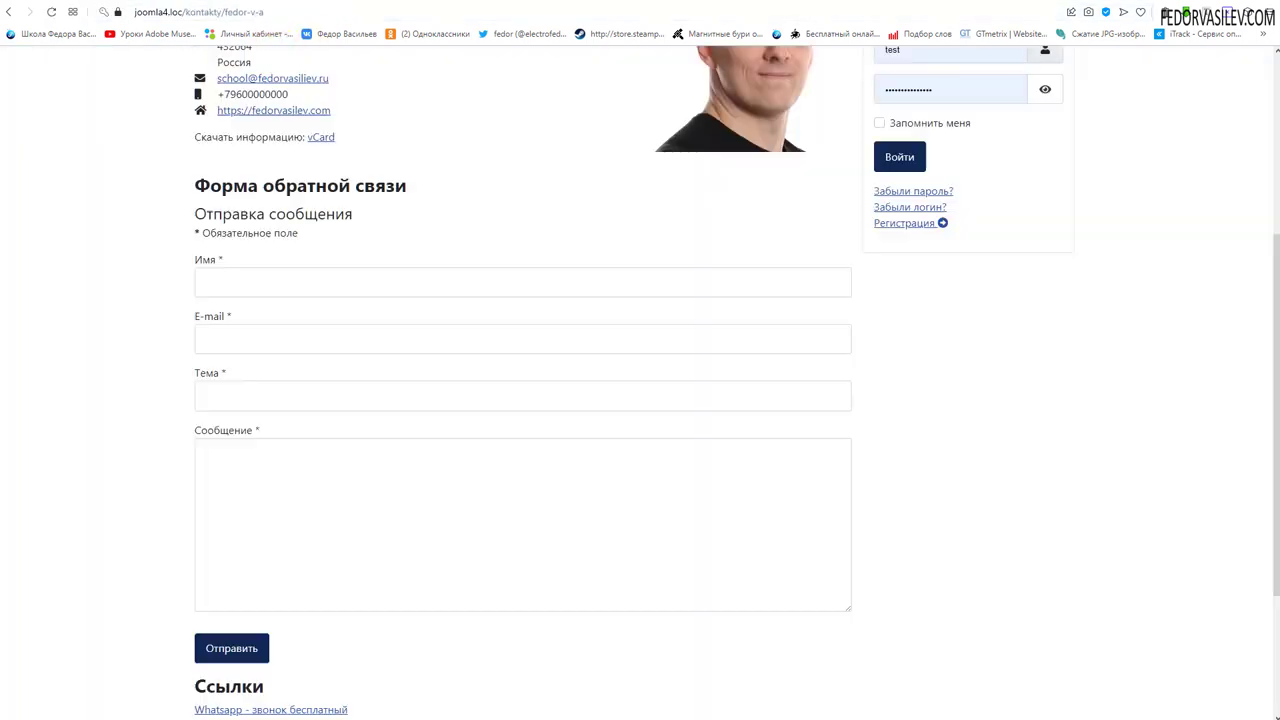
{"action": "scroll", "coordinate": [220, 251], "scroll_direction": "down", "scroll_amount": 2}
{"action": "left_click", "coordinate": [220, 251]}
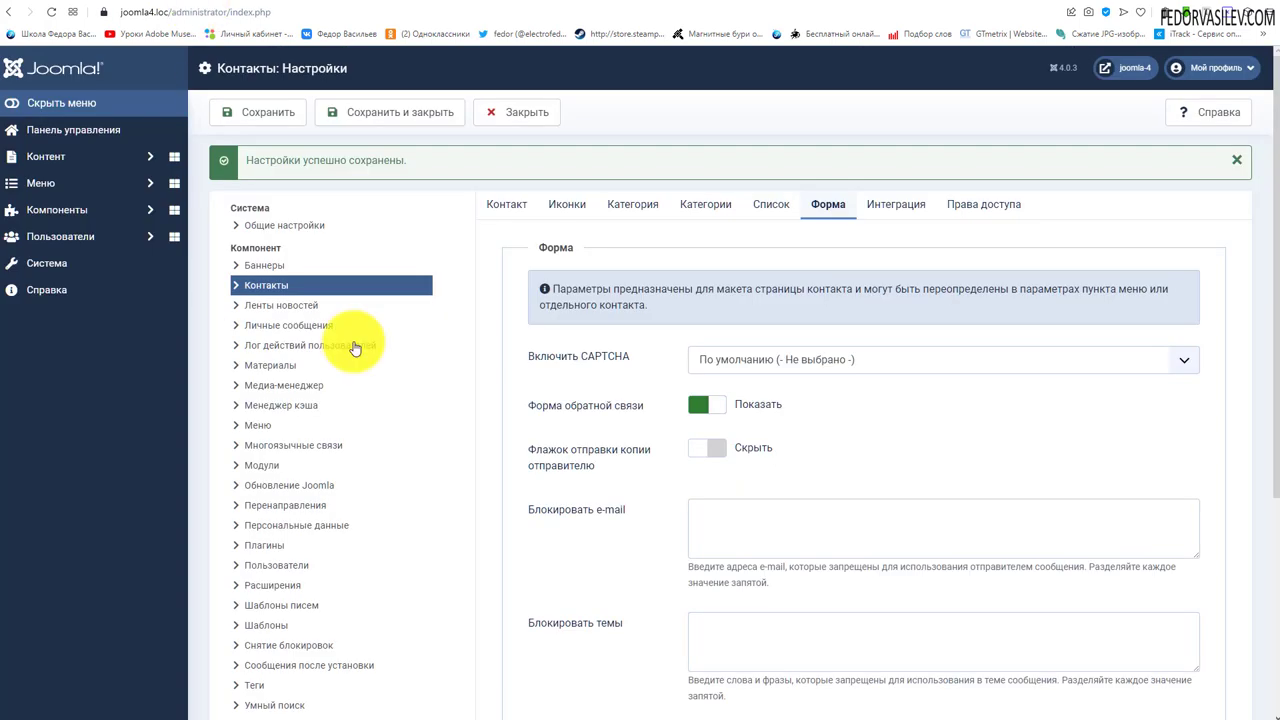
Review the Блокировать темы and Блокировать текст fields and their hints in the Форма settings.
{"action": "scroll", "coordinate": [623, 428], "scroll_direction": "down", "scroll_amount": 3}
{"action": "left_click", "coordinate": [784, 378]}
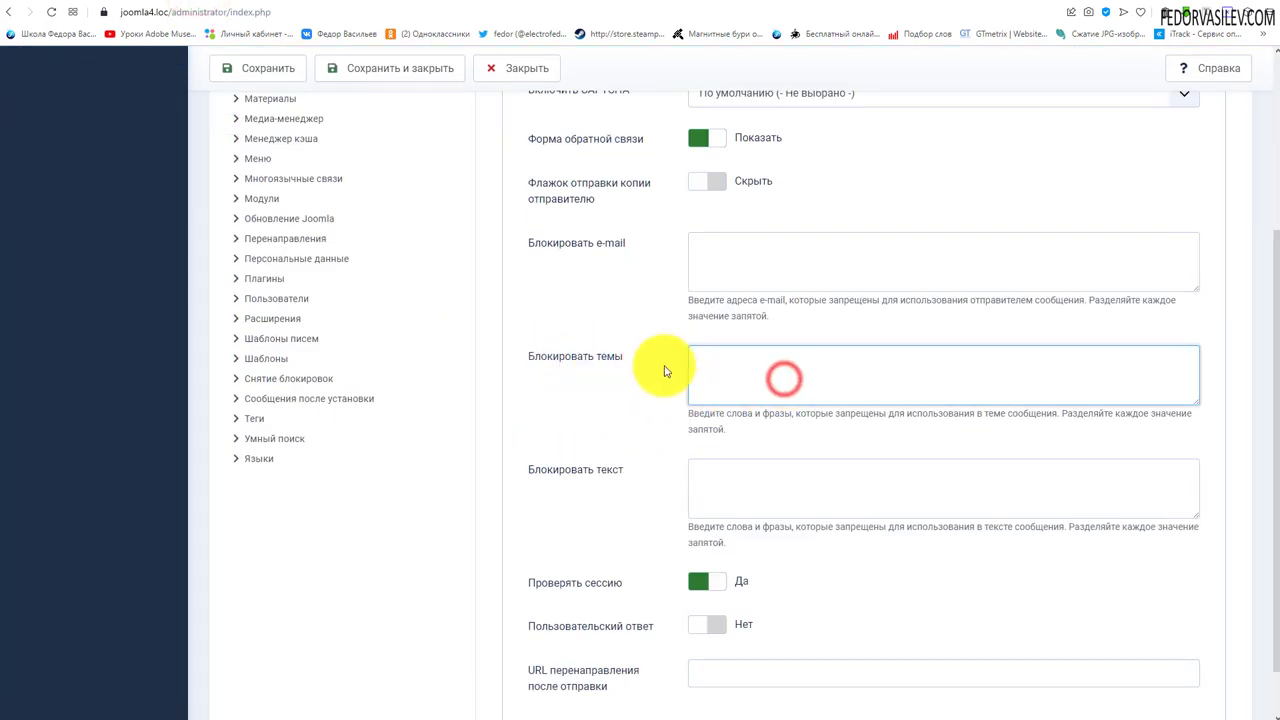
{"action": "left_click_drag", "start_coordinate": [756, 440], "coordinate": [657, 423]}
{"action": "left_click", "coordinate": [651, 401]}
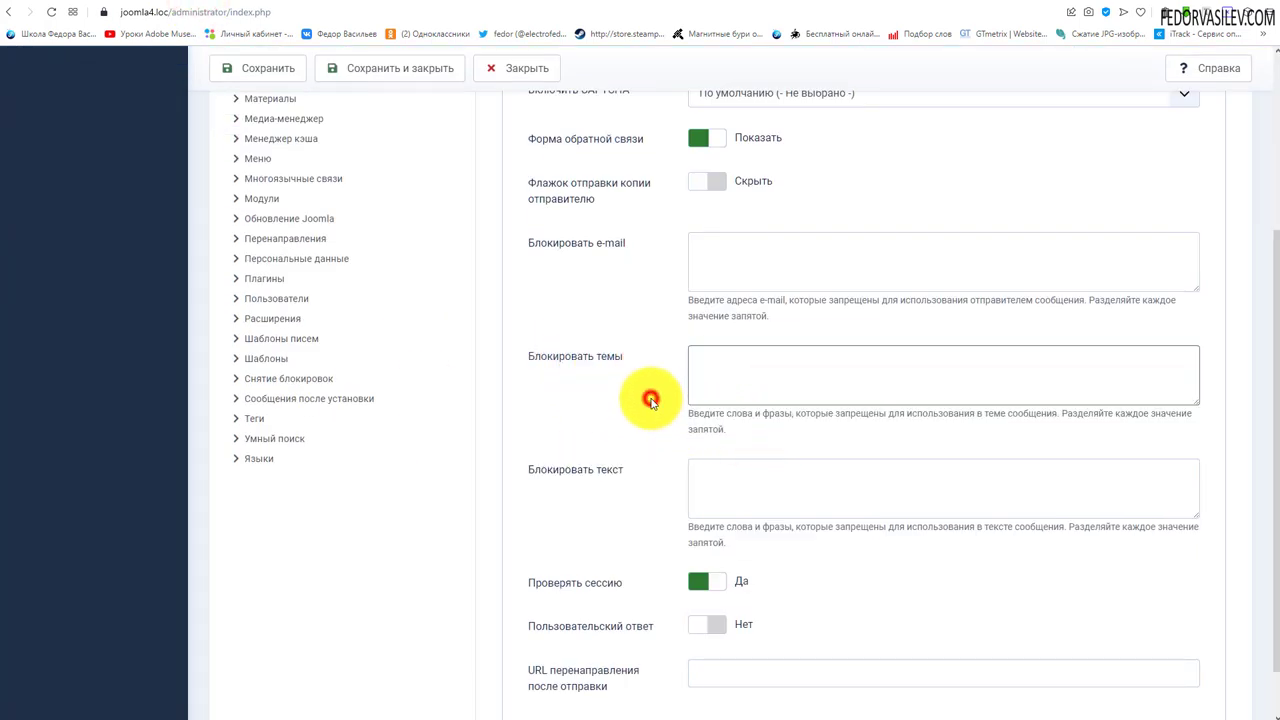
{"action": "scroll", "coordinate": [651, 401], "scroll_direction": "down", "scroll_amount": 1}
{"action": "left_click", "coordinate": [750, 421]}
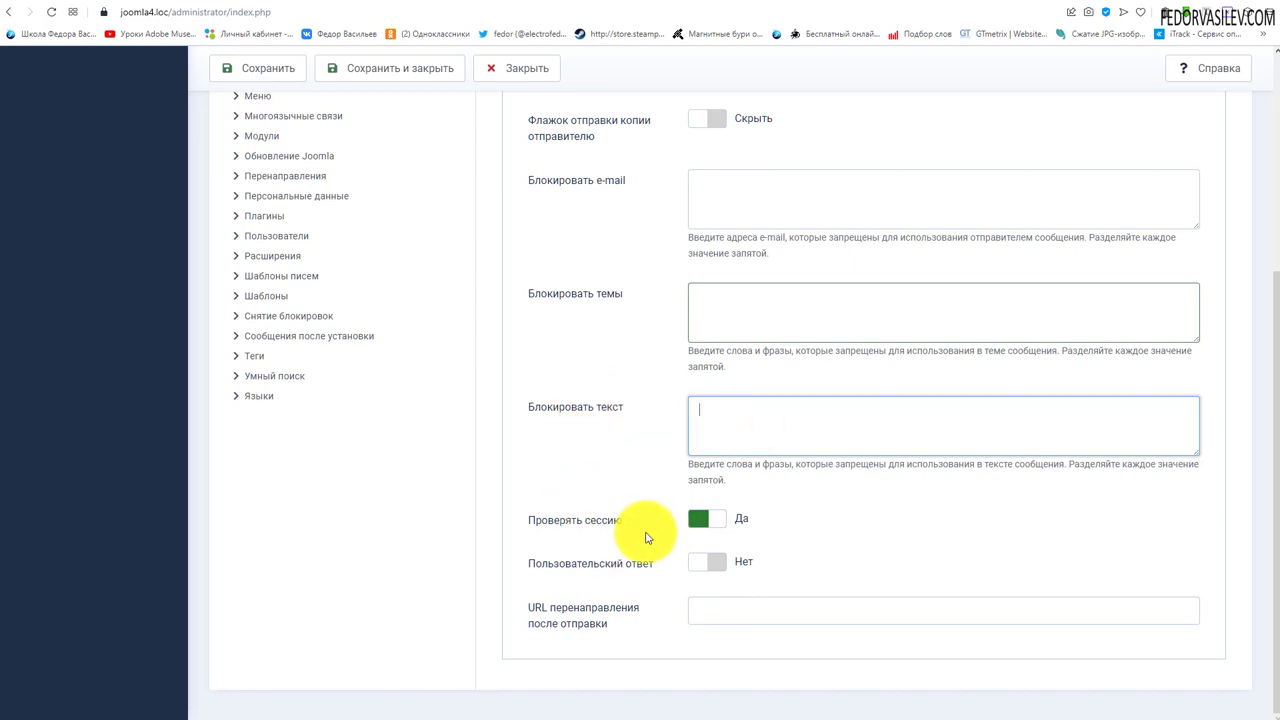
Try Пользовательский ответ set to Да, switch it back to Нет, and look at the URL перенаправления после отправки field.
{"action": "left_click", "coordinate": [706, 564]}
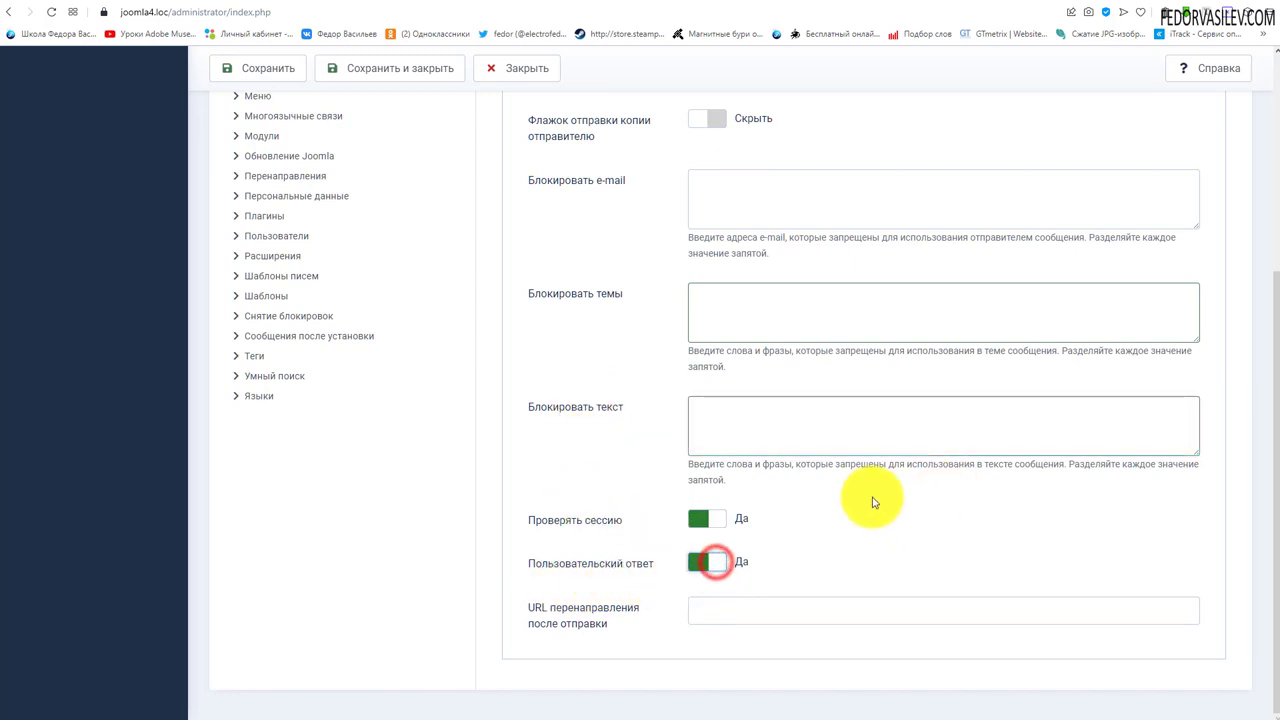
{"action": "left_click", "coordinate": [699, 567]}
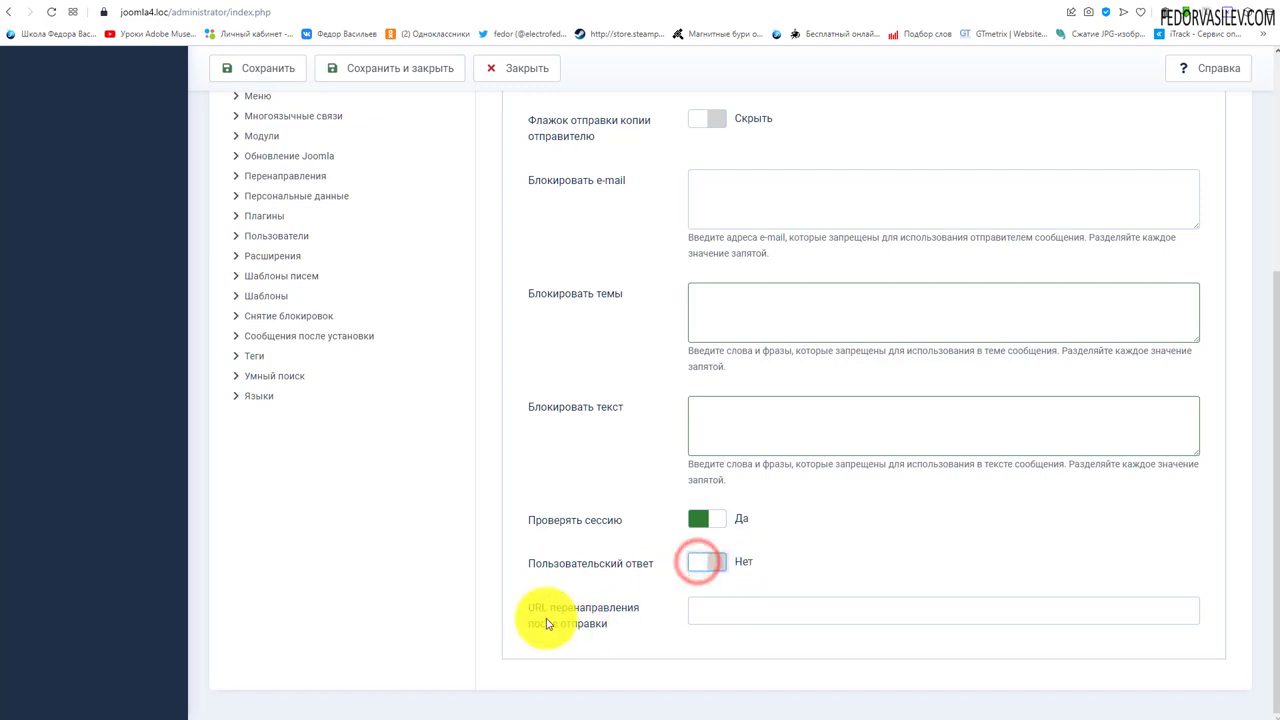
{"action": "left_click", "coordinate": [726, 617]}
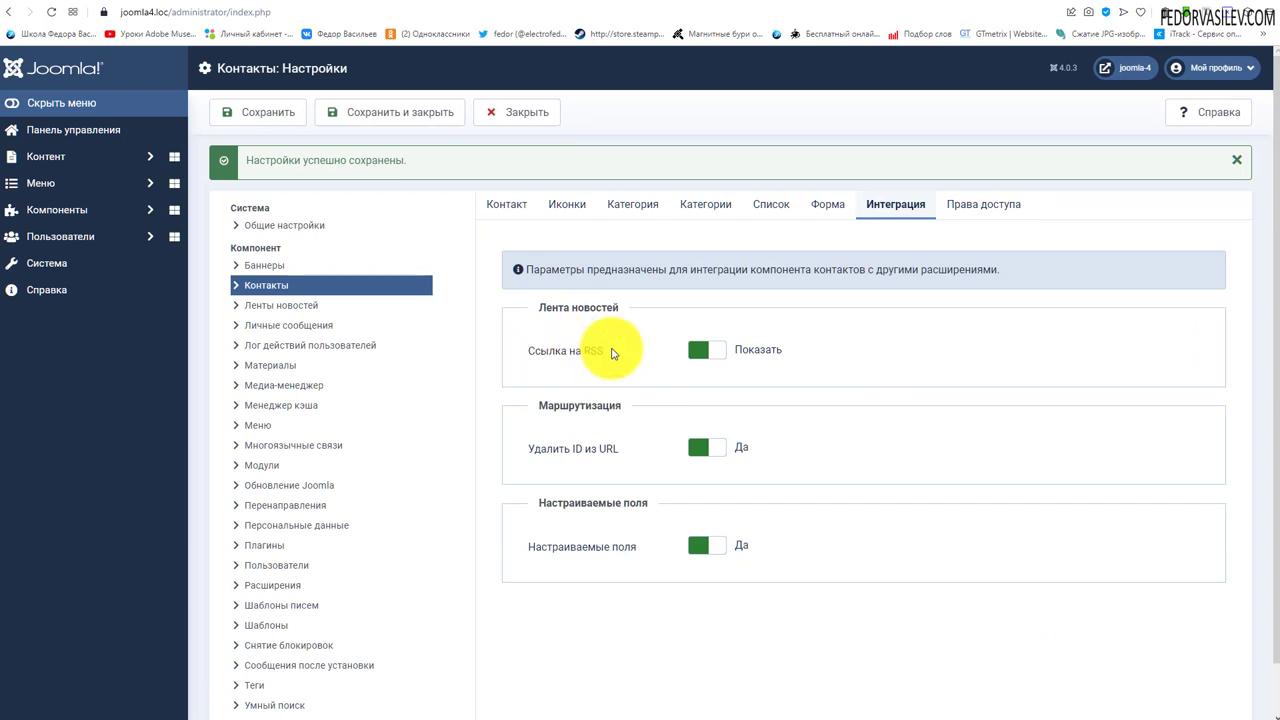
Set Ссылка на RSS to Скрыть in the Интеграция settings and switch Настраиваемые поля off and back to Да.
{"action": "left_click", "coordinate": [613, 353]}
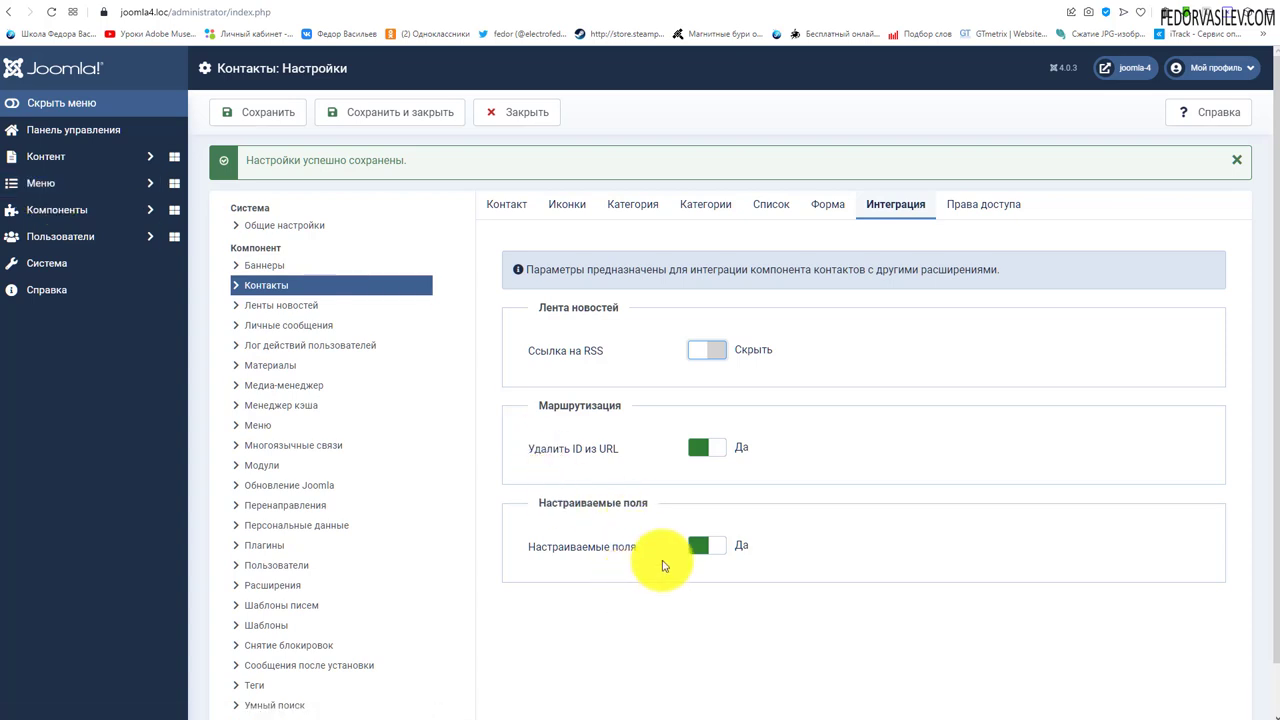
{"action": "left_click", "coordinate": [700, 550]}
{"action": "left_click", "coordinate": [705, 548]}
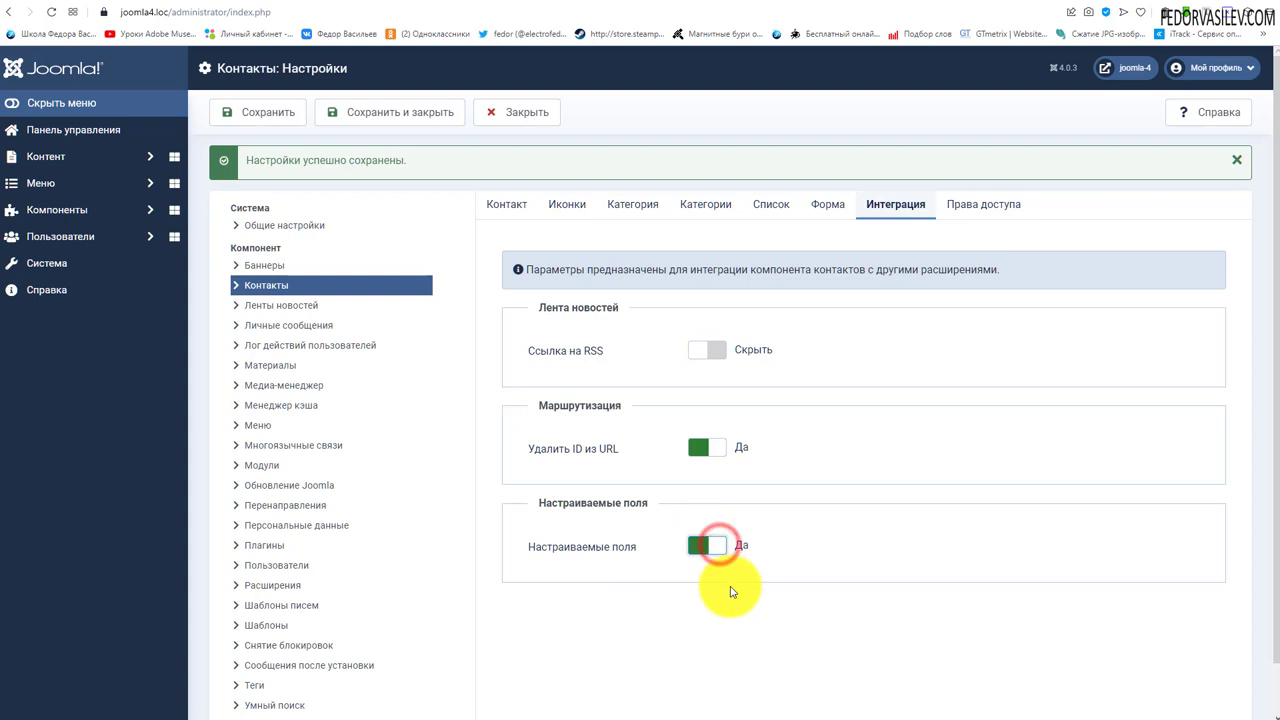
Save the global contact settings and start creating a new custom field for contacts.
{"action": "left_click", "coordinate": [223, 113]}
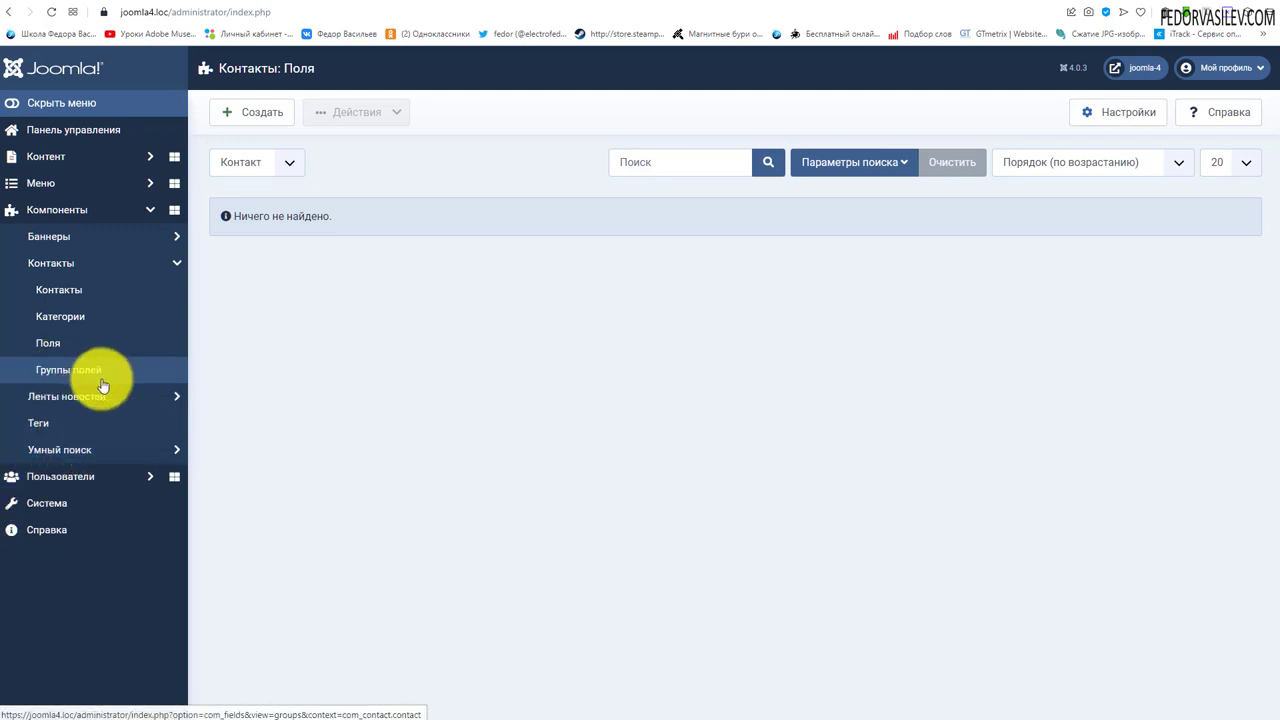
{"action": "left_click", "coordinate": [60, 349]}
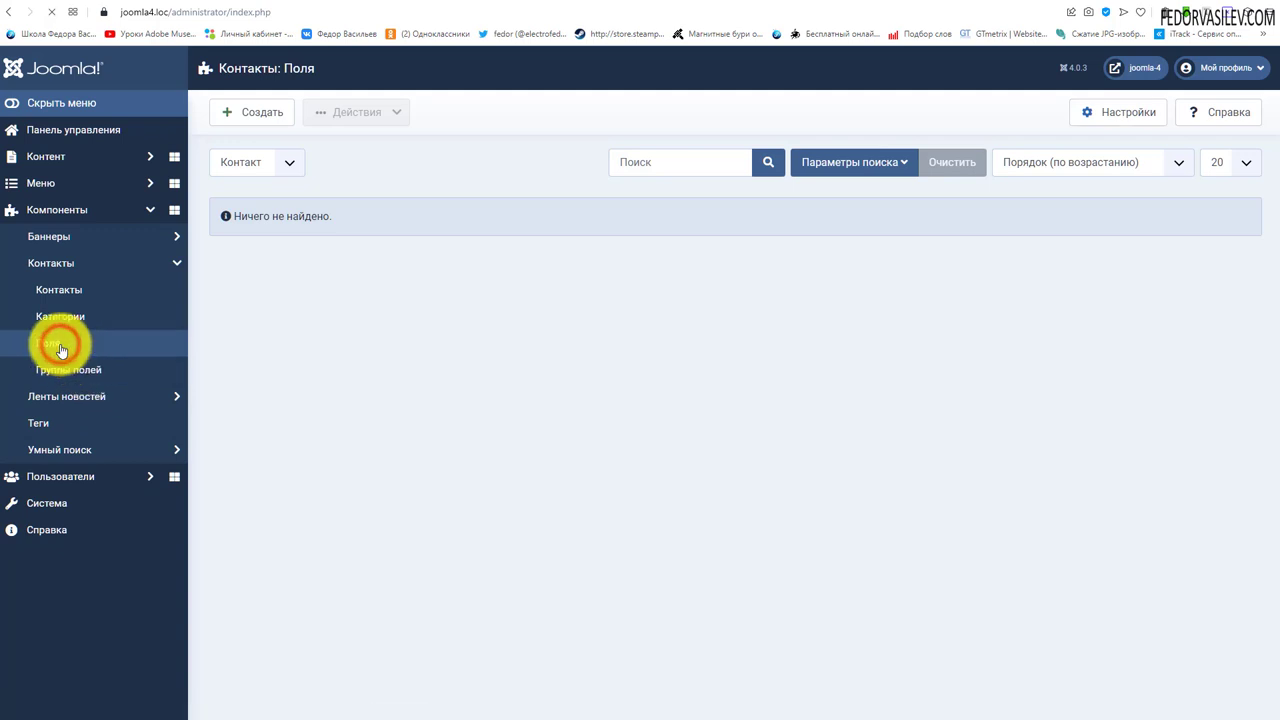
{"action": "left_click", "coordinate": [264, 112]}
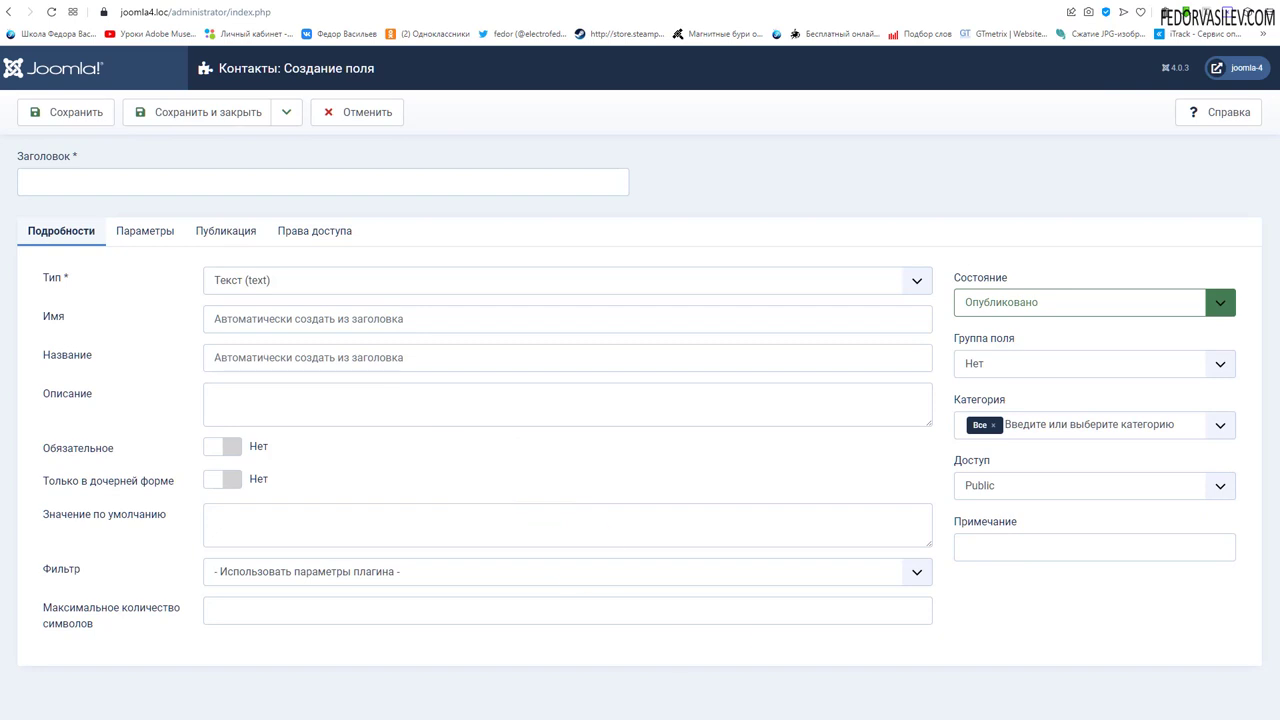
Title the field Сделайте выбор, set its type to Флажки (checkboxes) and set Обязательное to Да.
{"action": "type", "text": "Сделайте выбор"}
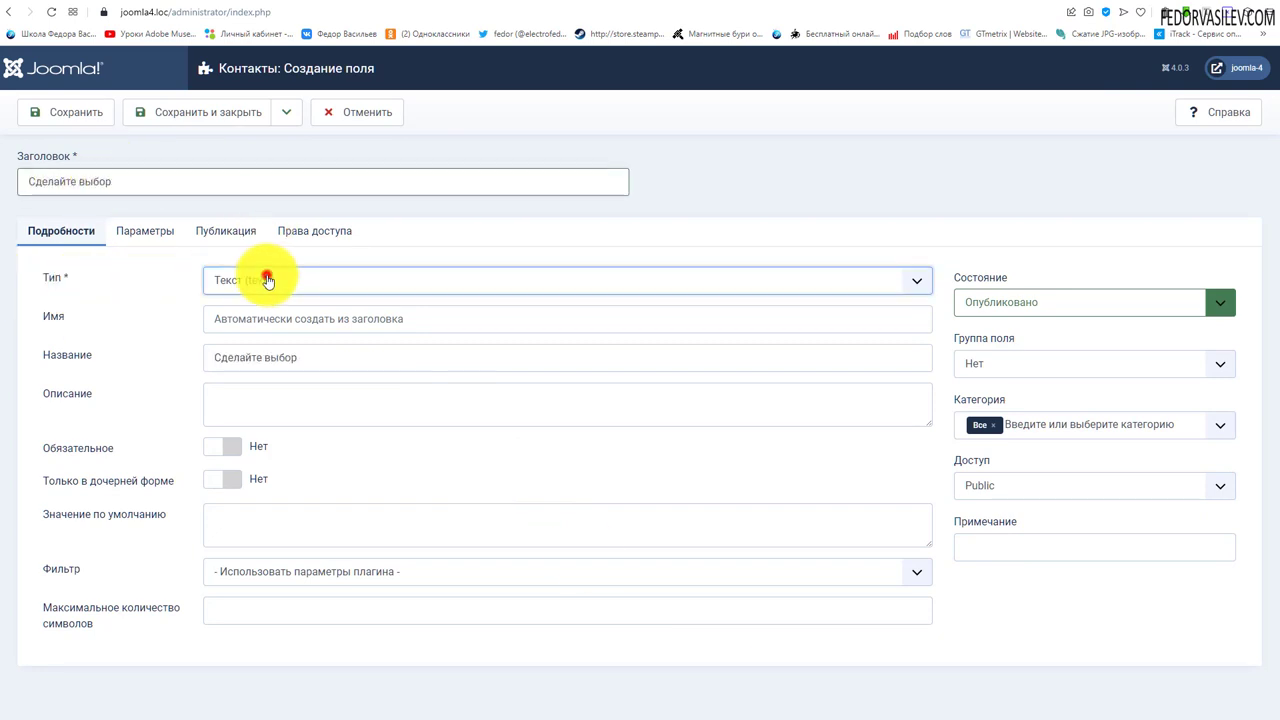
{"action": "left_click", "coordinate": [264, 278]}
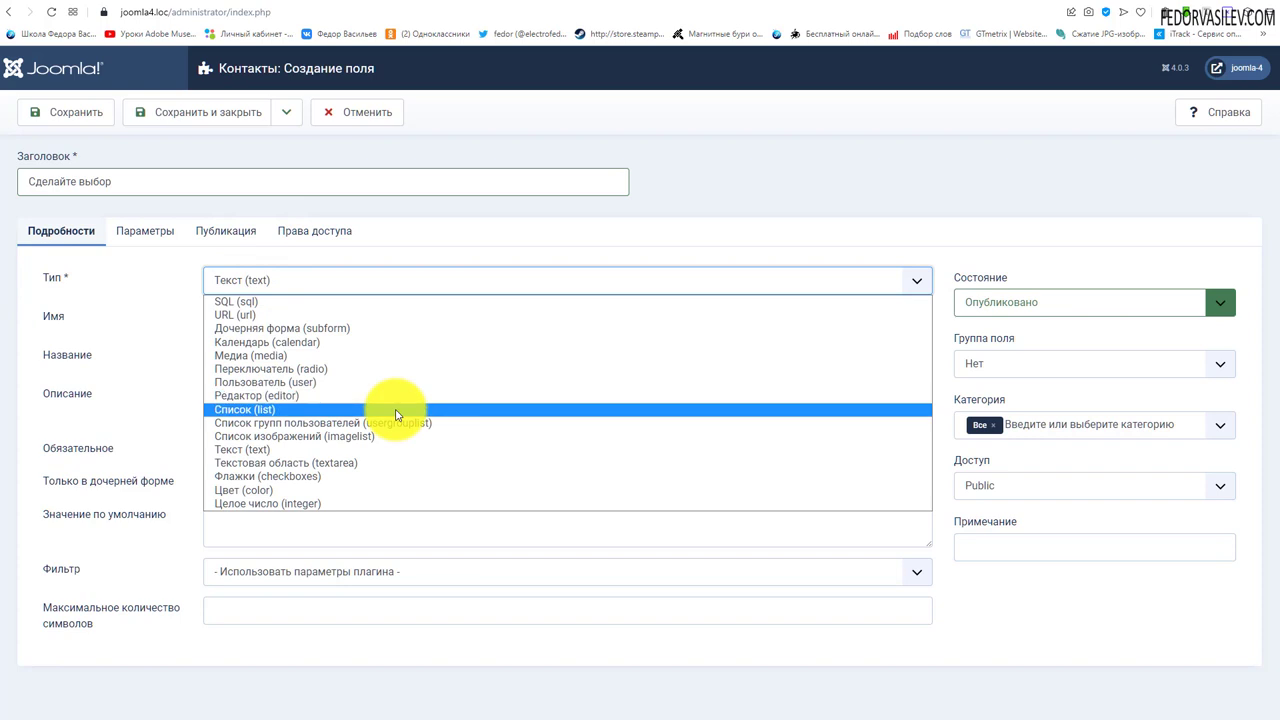
{"action": "left_click", "coordinate": [248, 478]}
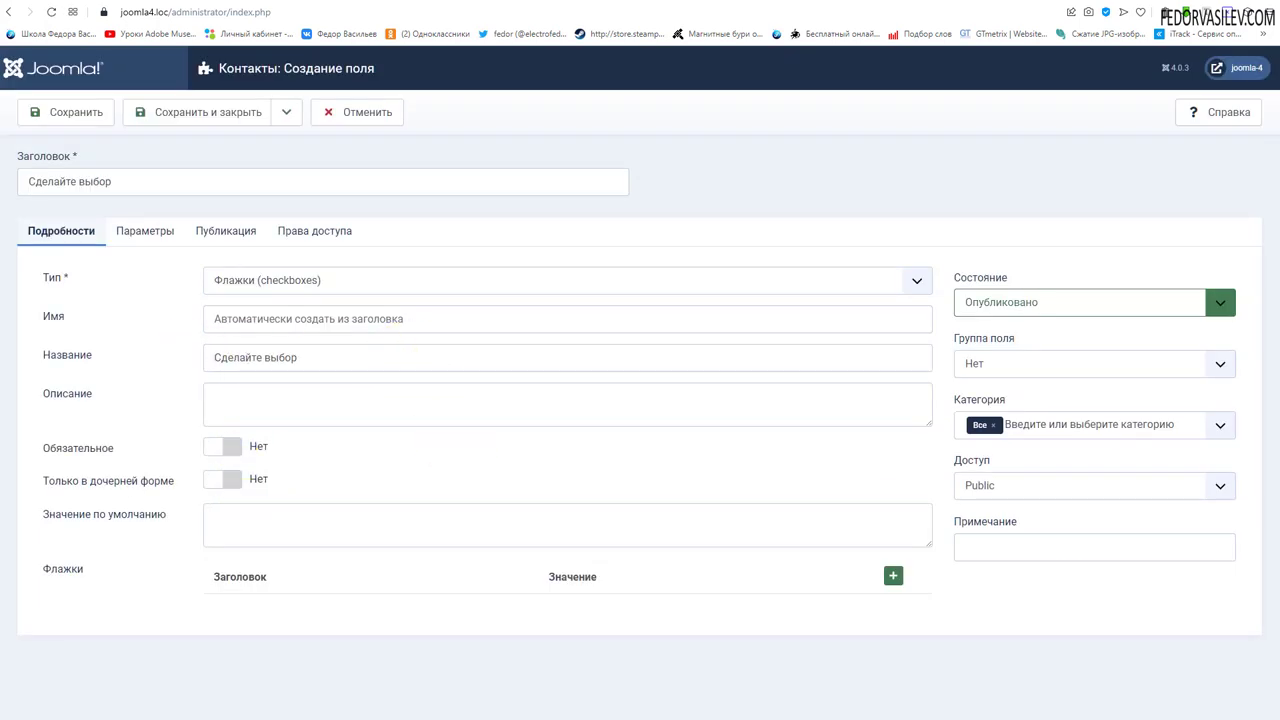
{"action": "left_click", "coordinate": [222, 446]}
Add a first checkbox option to the field with both Заголовок and Значение set to Joomla.
{"action": "left_click", "coordinate": [893, 576]}
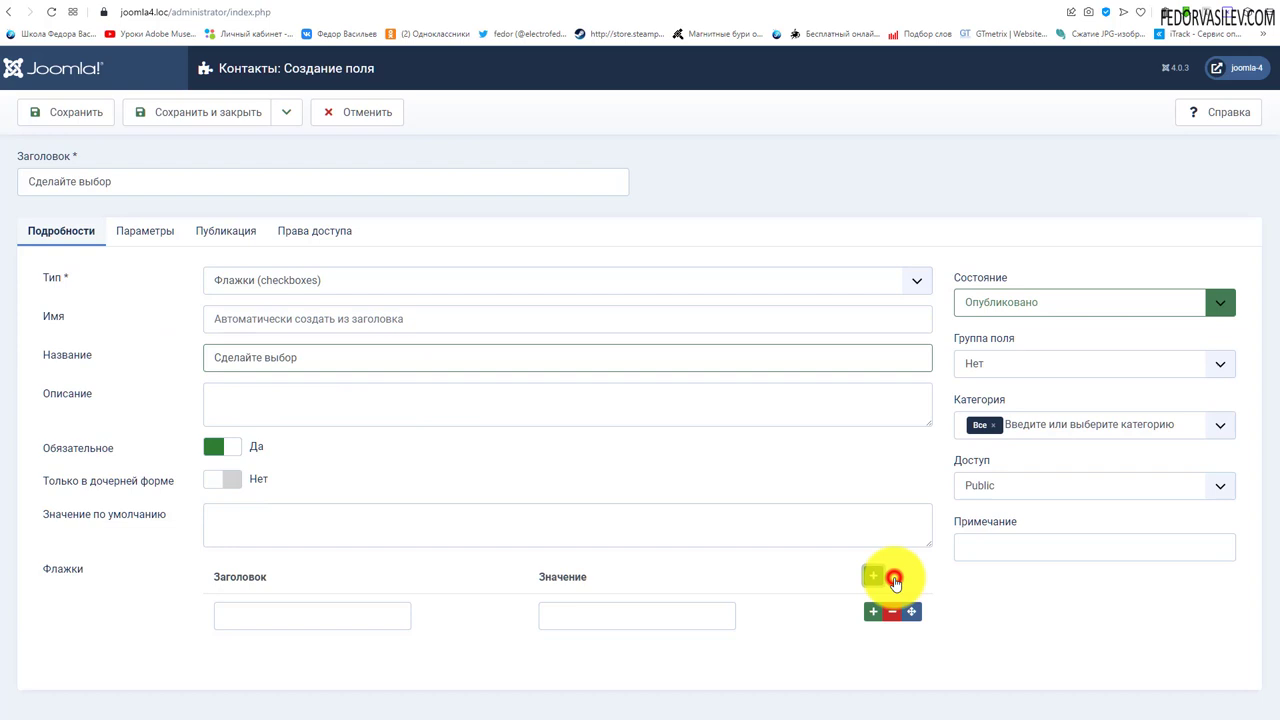
{"action": "left_click", "coordinate": [347, 612]}
{"action": "left_click", "coordinate": [287, 668]}
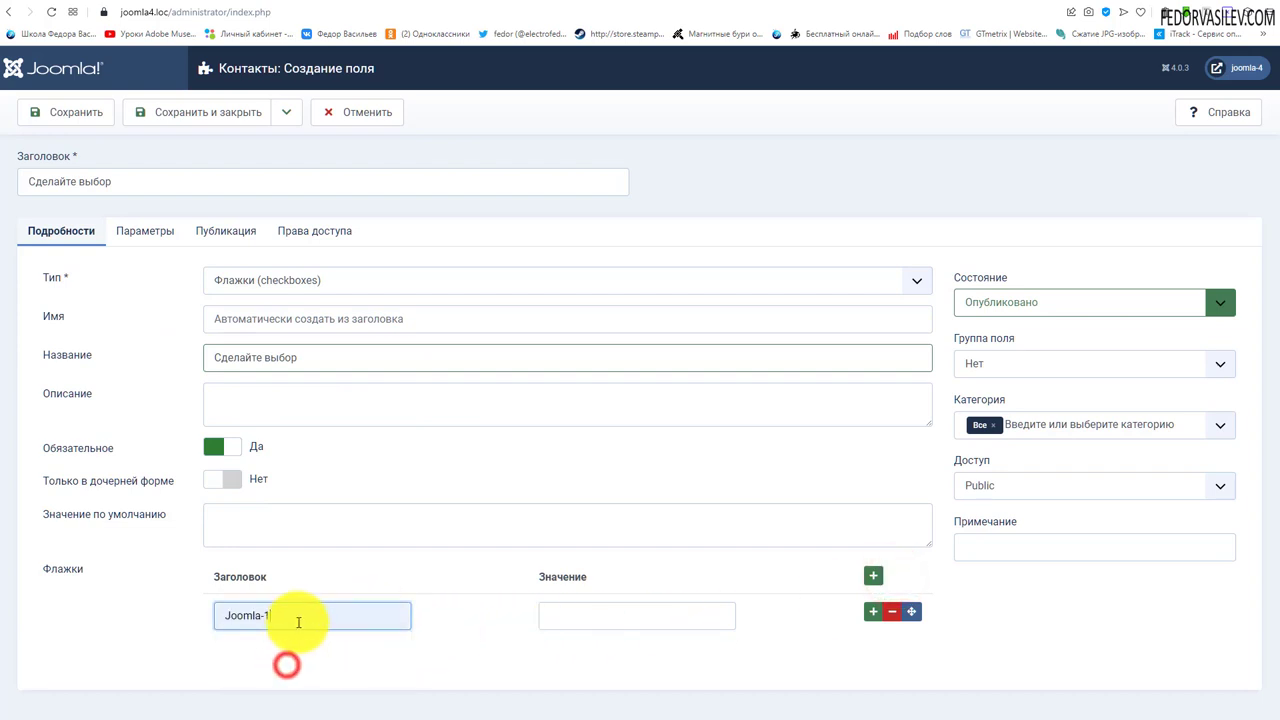
{"action": "key", "text": "BackSpace"}
{"action": "key", "text": "BackSpace"}
{"action": "left_click", "coordinate": [589, 619]}
{"action": "type", "text": "1"}
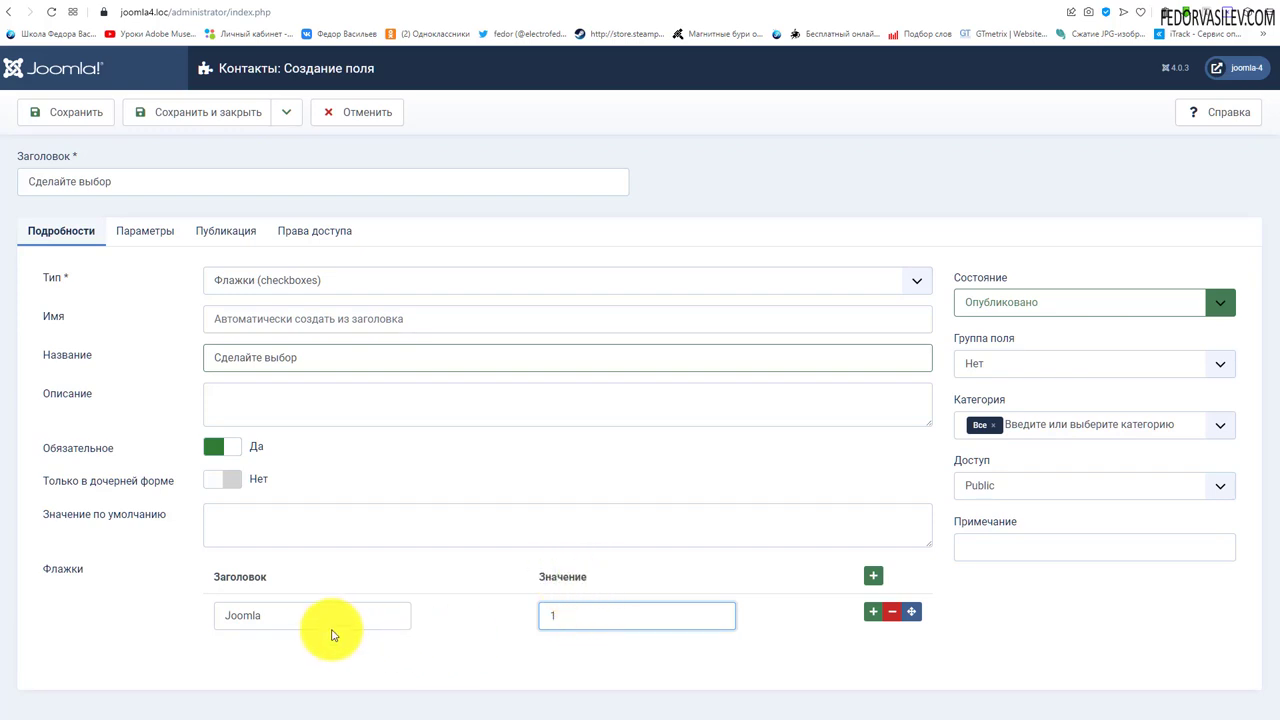
{"action": "double_click", "coordinate": [294, 613]}
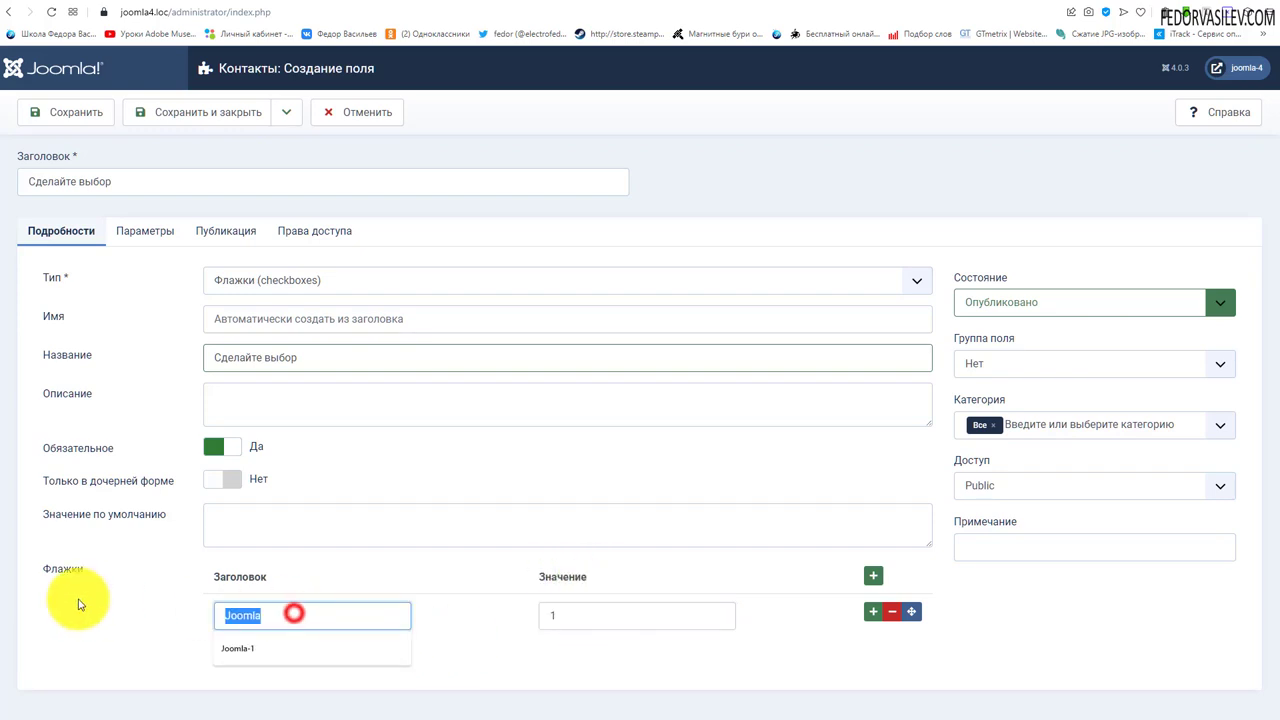
{"action": "double_click", "coordinate": [583, 623]}
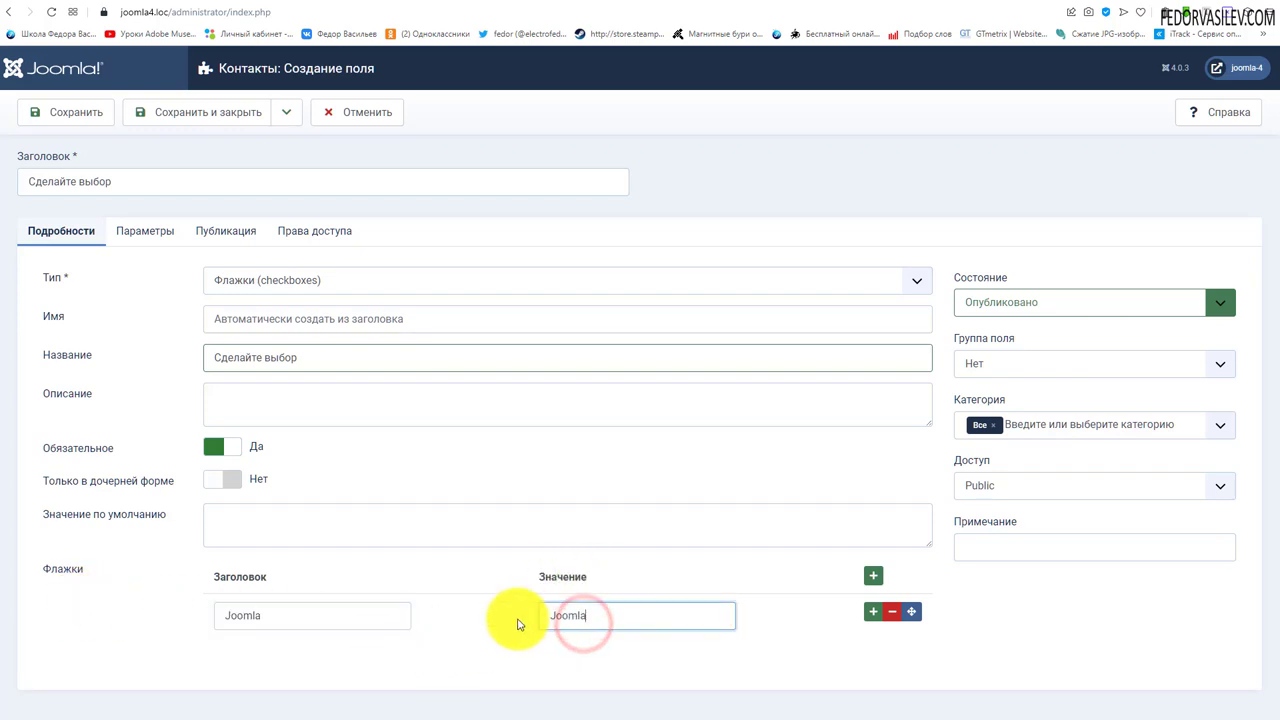
Add a second checkbox option with Заголовок and Значение set to WordPress, and save the field.
{"action": "left_click", "coordinate": [873, 611]}
{"action": "scroll", "coordinate": [700, 543], "scroll_direction": "down", "scroll_amount": 1}
{"action": "left_click", "coordinate": [297, 624]}
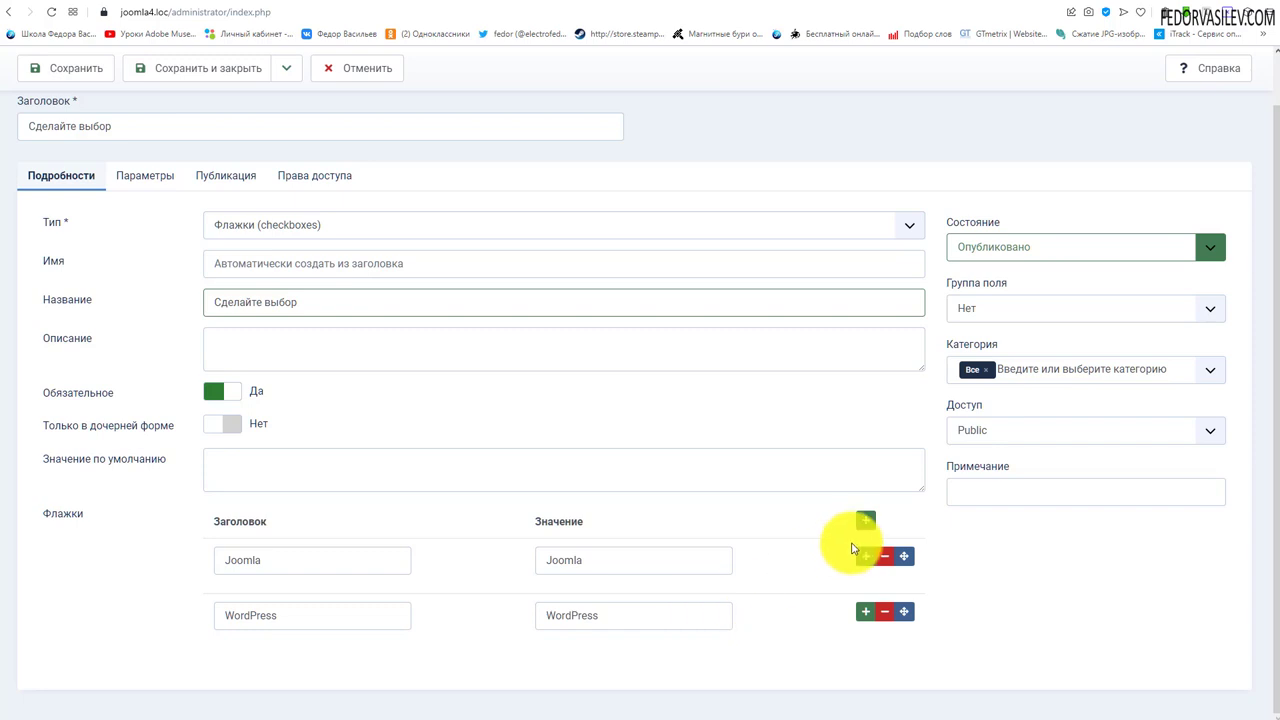
{"action": "scroll", "coordinate": [830, 530], "scroll_direction": "up", "scroll_amount": 1}
{"action": "left_click", "coordinate": [90, 112]}
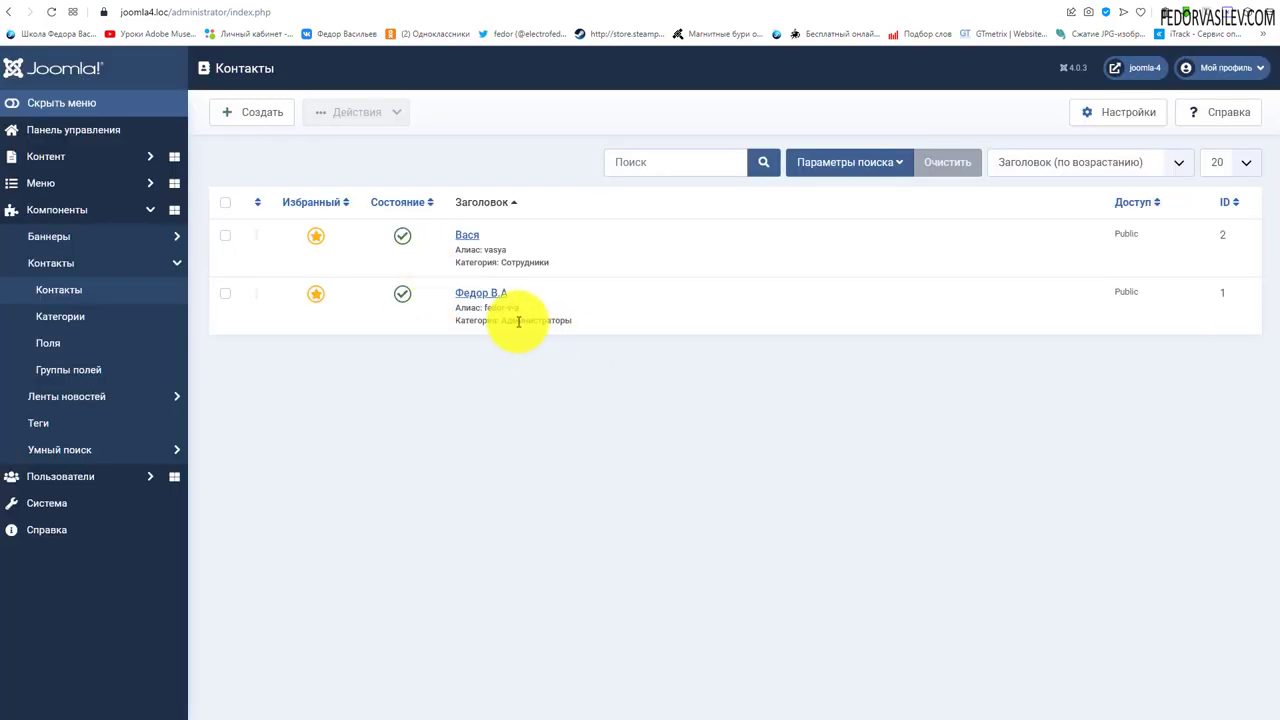
Select both Joomla and WordPress in the Сделайте выбор field of the Администраторы category contact, and save the contact.
{"action": "left_click", "coordinate": [478, 292]}
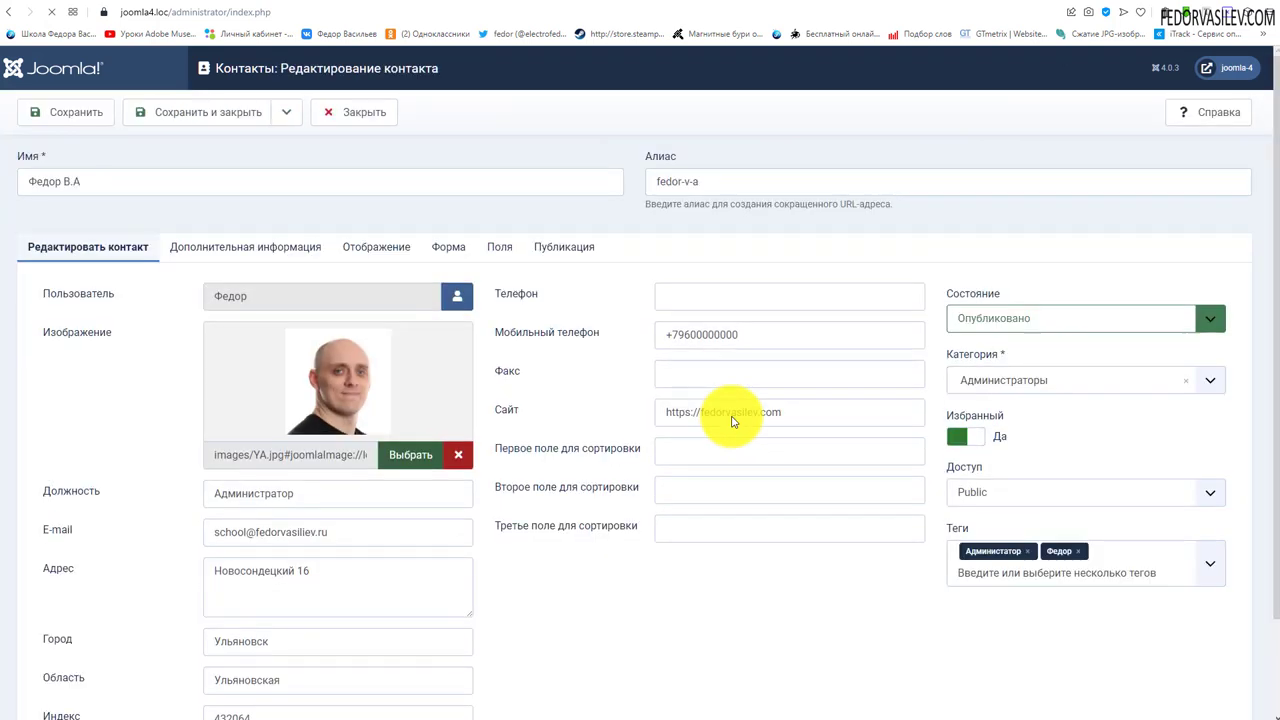
{"action": "left_click", "coordinate": [505, 246]}
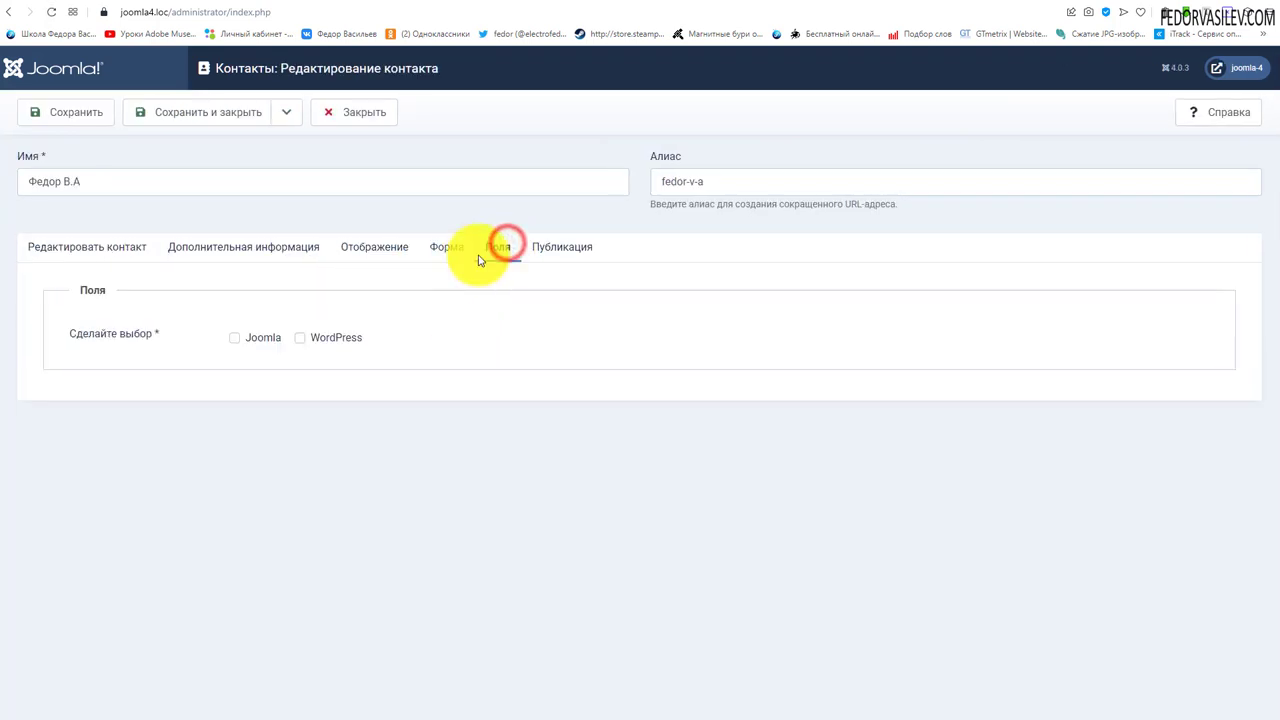
{"action": "left_click", "coordinate": [236, 340]}
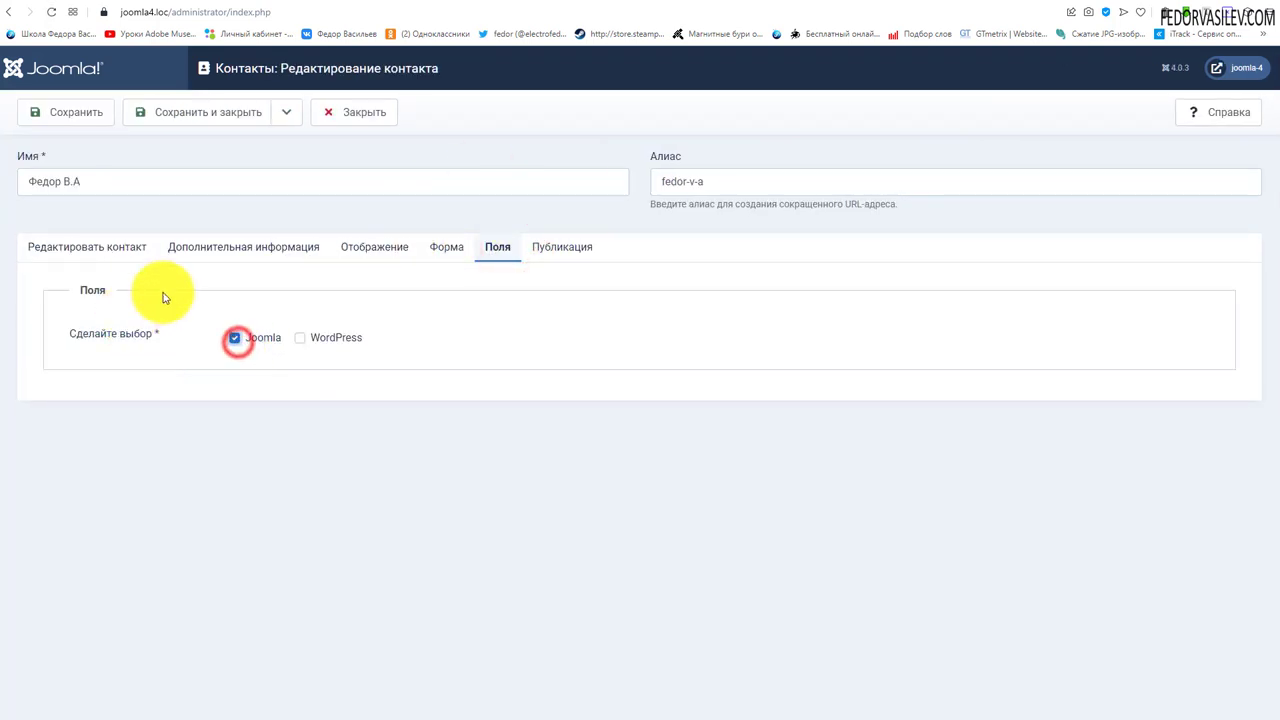
{"action": "left_click", "coordinate": [300, 337]}
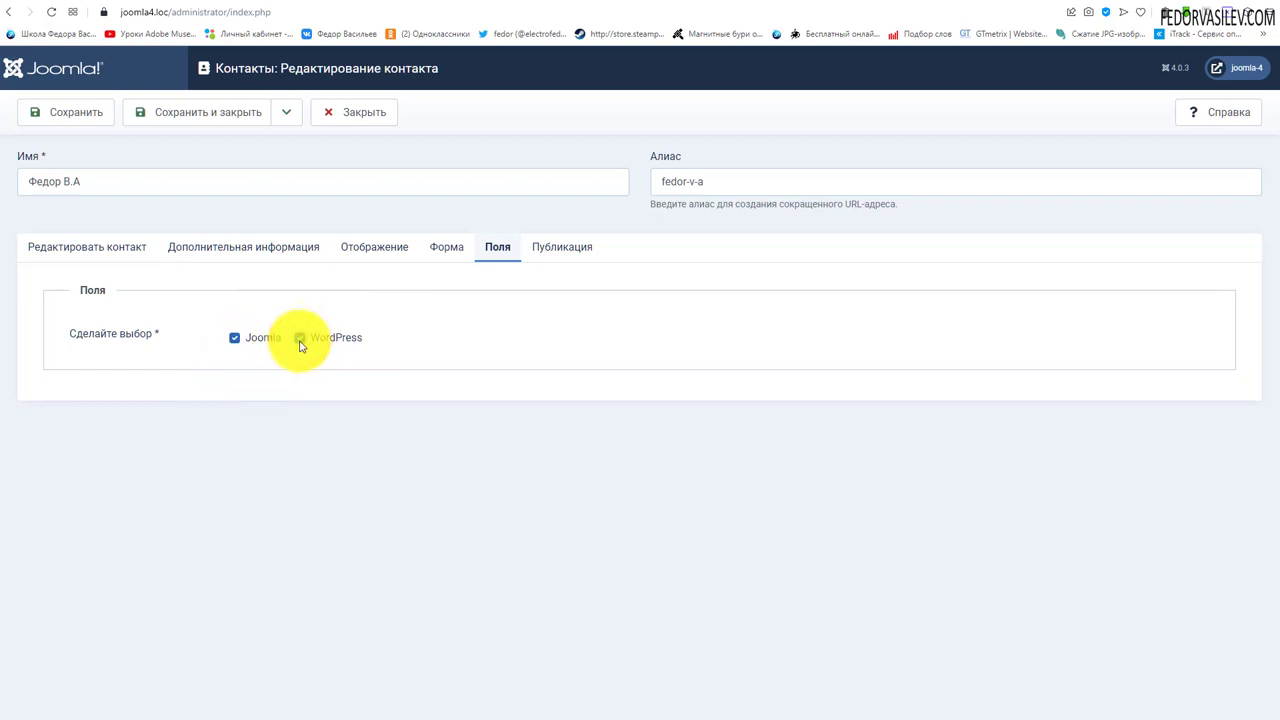
{"action": "left_click", "coordinate": [66, 112]}
Reload the public contact page and look over the Сделайте выбор field and the sections below it.
{"action": "left_click", "coordinate": [42, 18]}
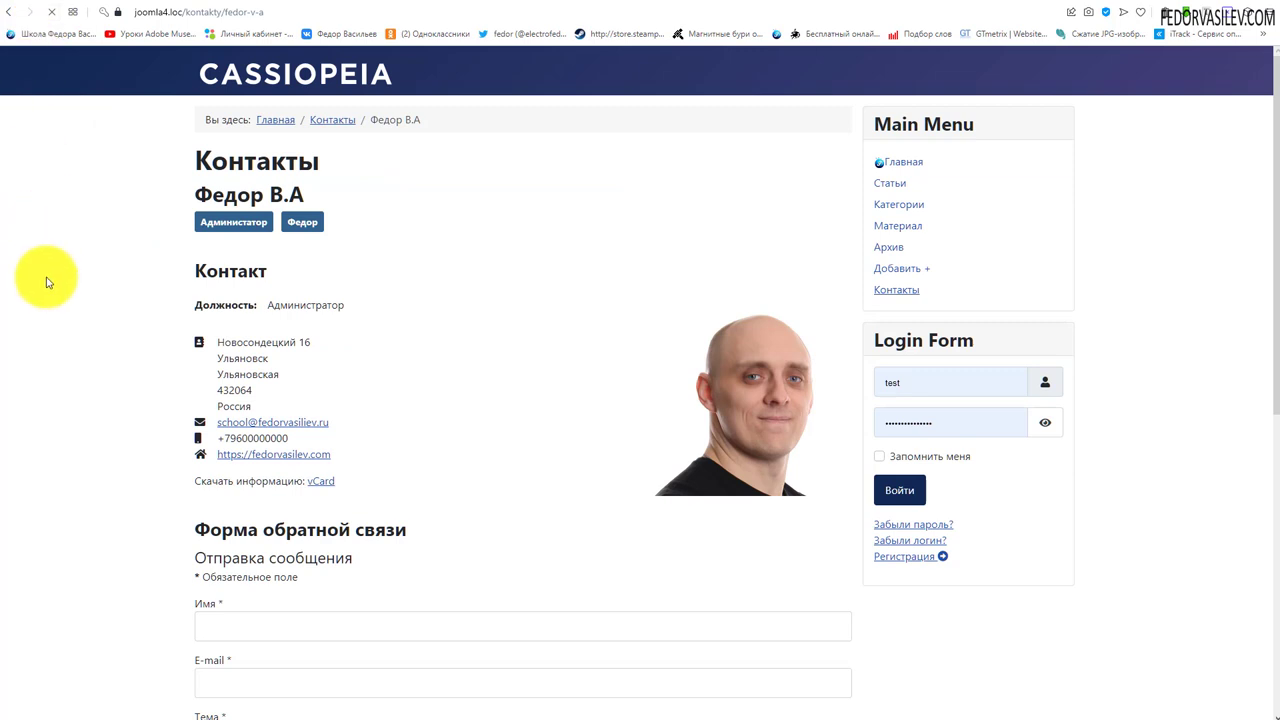
{"action": "left_click_drag", "start_coordinate": [202, 256], "coordinate": [286, 256]}
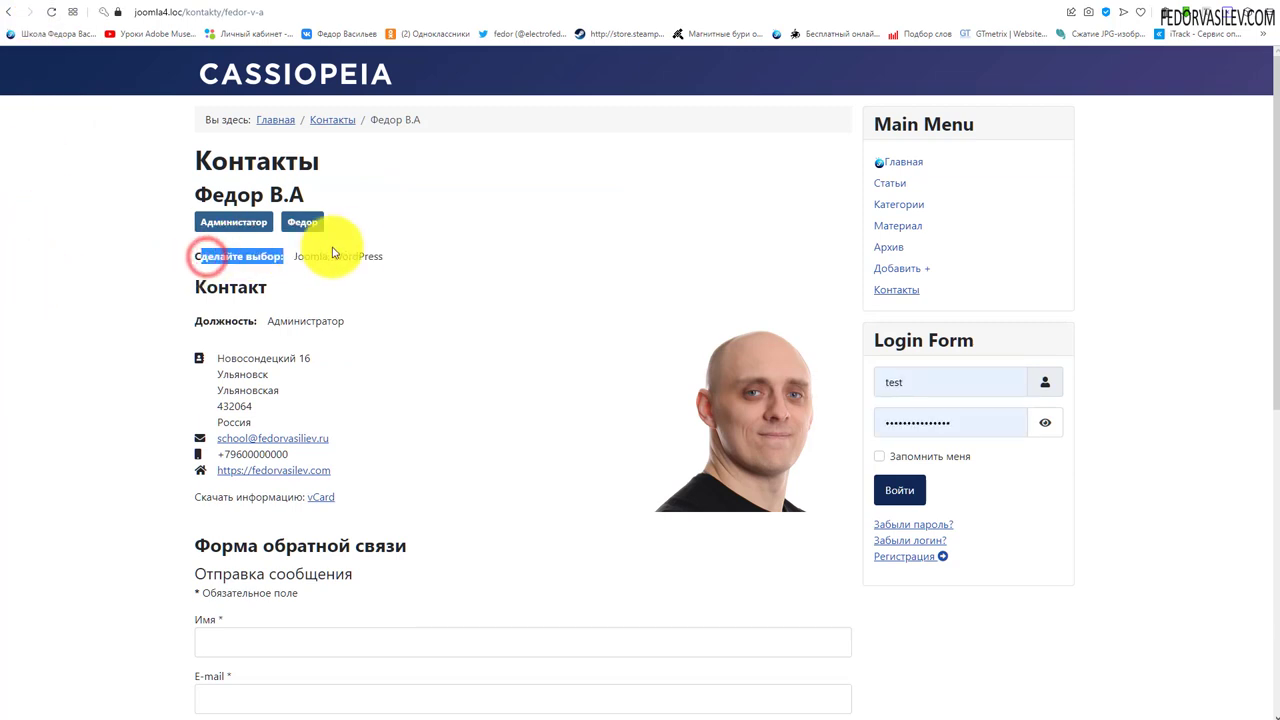
{"action": "left_click", "coordinate": [393, 254]}
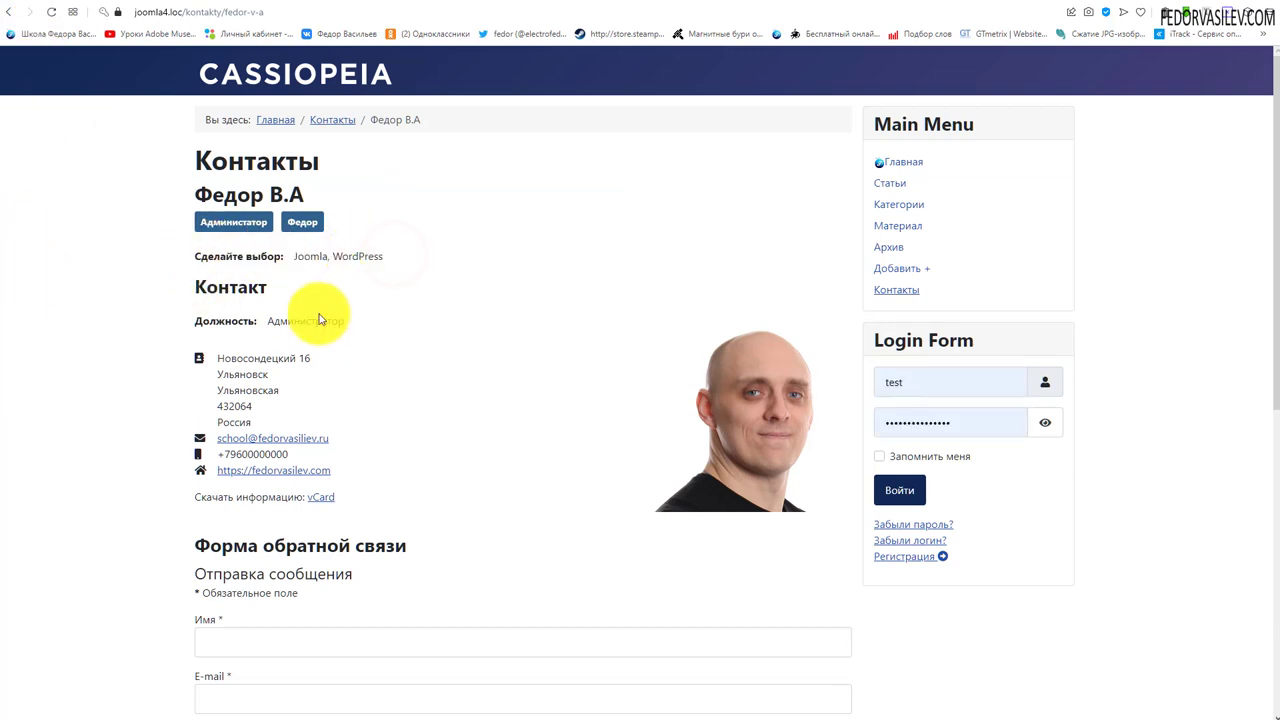
{"action": "scroll", "coordinate": [388, 314], "scroll_direction": "down", "scroll_amount": 4}
{"action": "scroll", "coordinate": [388, 314], "scroll_direction": "down", "scroll_amount": 2}
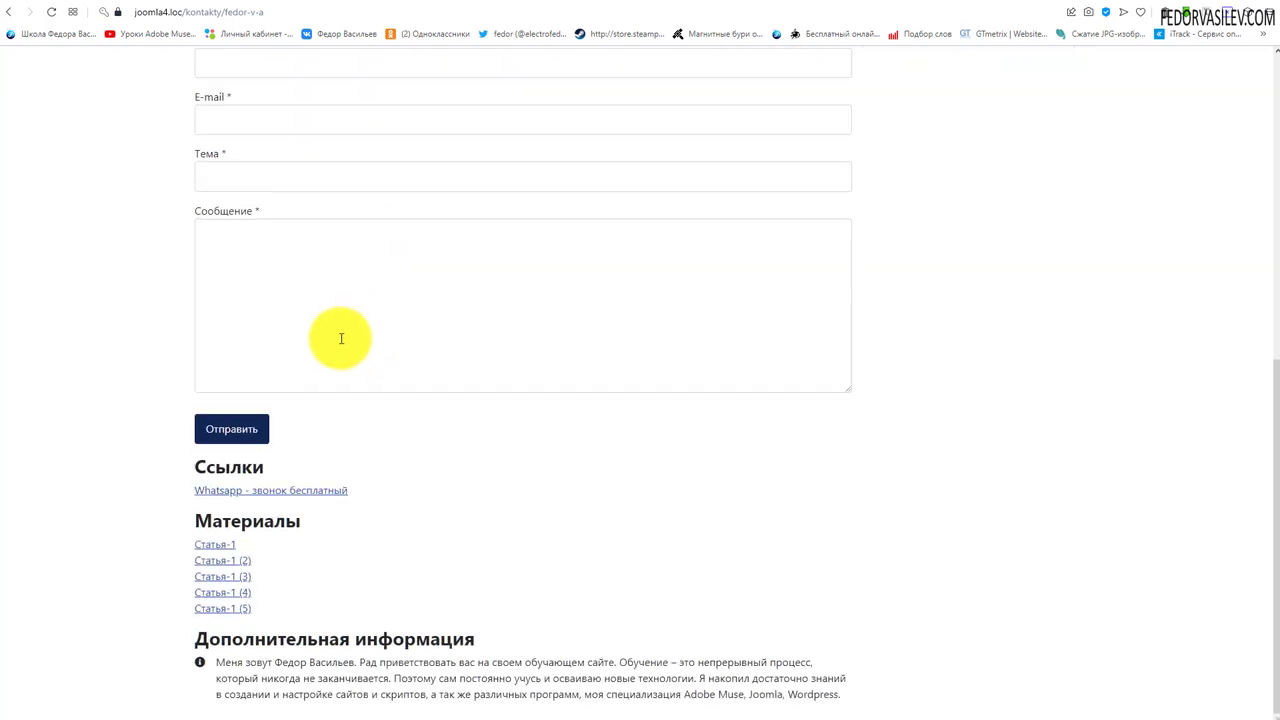
{"action": "scroll", "coordinate": [340, 337], "scroll_direction": "up", "scroll_amount": 1}
{"action": "scroll", "coordinate": [372, 336], "scroll_direction": "down", "scroll_amount": 1}
{"action": "scroll", "coordinate": [373, 334], "scroll_direction": "up", "scroll_amount": 4}
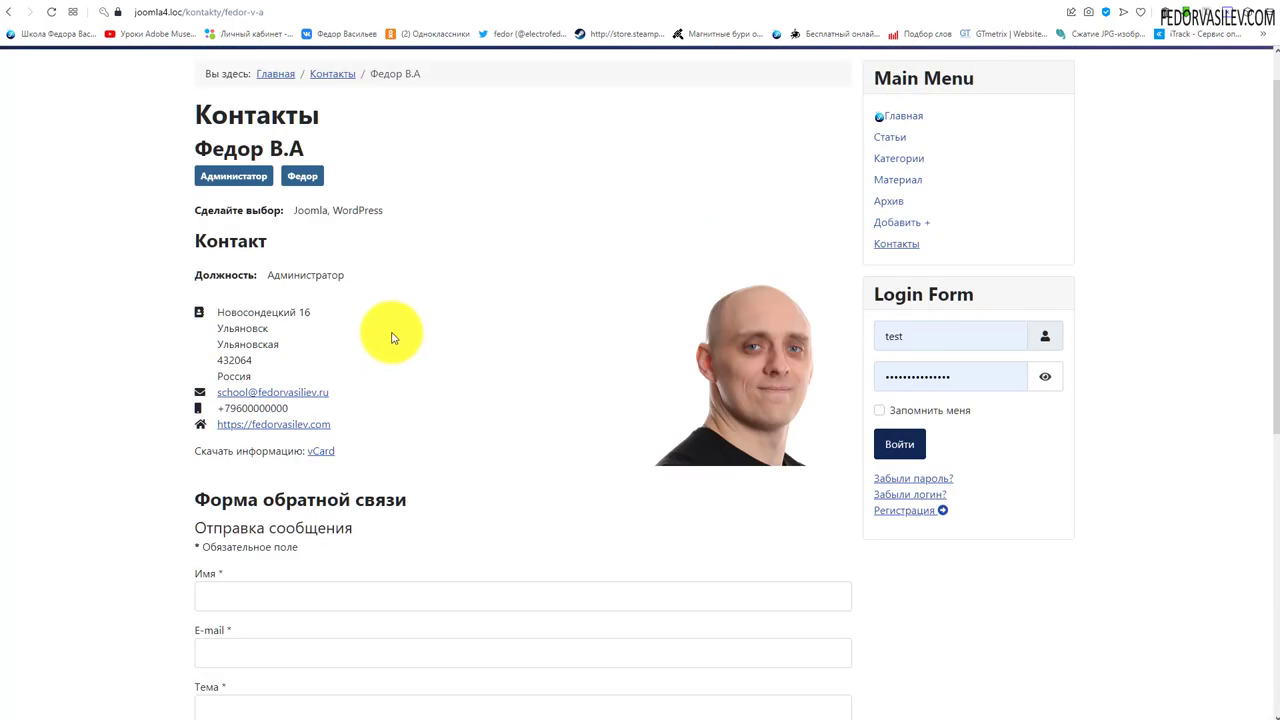
Examine the Сделайте выбор label and its values above the Контакт section.
{"action": "left_click_drag", "start_coordinate": [240, 212], "coordinate": [423, 251]}
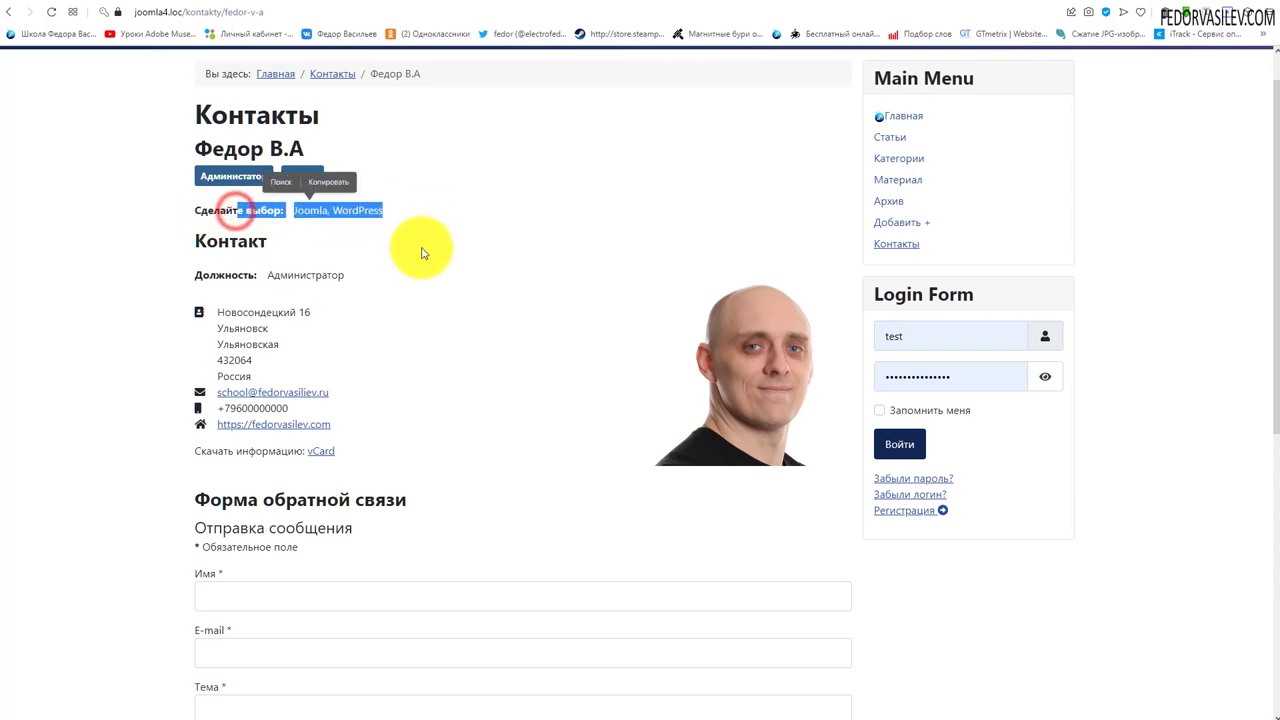
{"action": "left_click", "coordinate": [421, 249]}
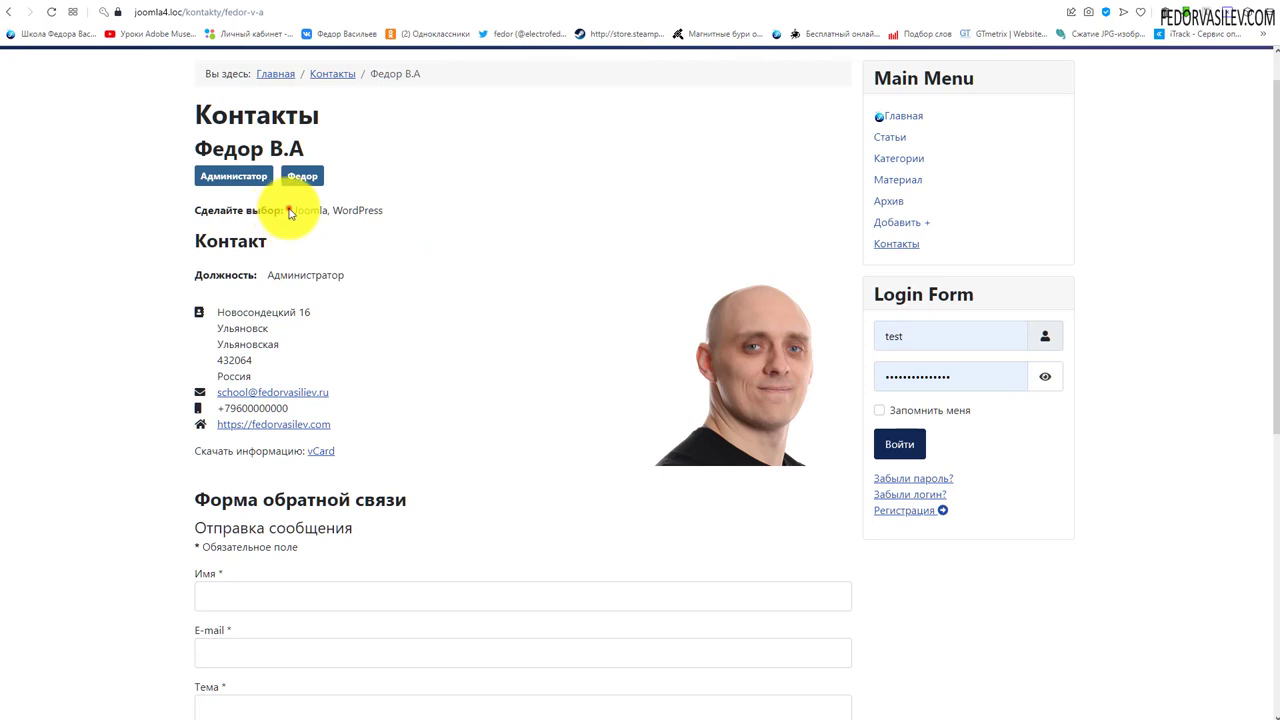
{"action": "left_click_drag", "start_coordinate": [289, 213], "coordinate": [214, 208]}
{"action": "left_click", "coordinate": [329, 265]}
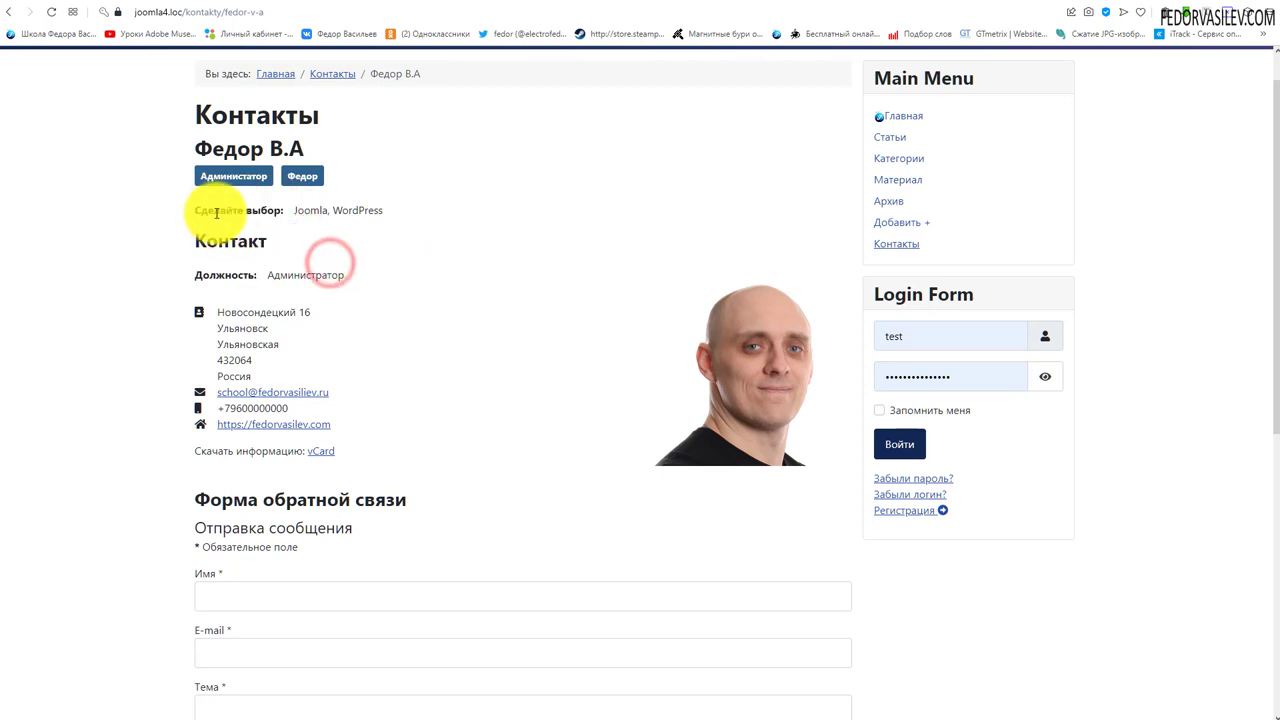
{"action": "left_click_drag", "start_coordinate": [420, 207], "coordinate": [420, 257]}
{"action": "left_click", "coordinate": [416, 250]}
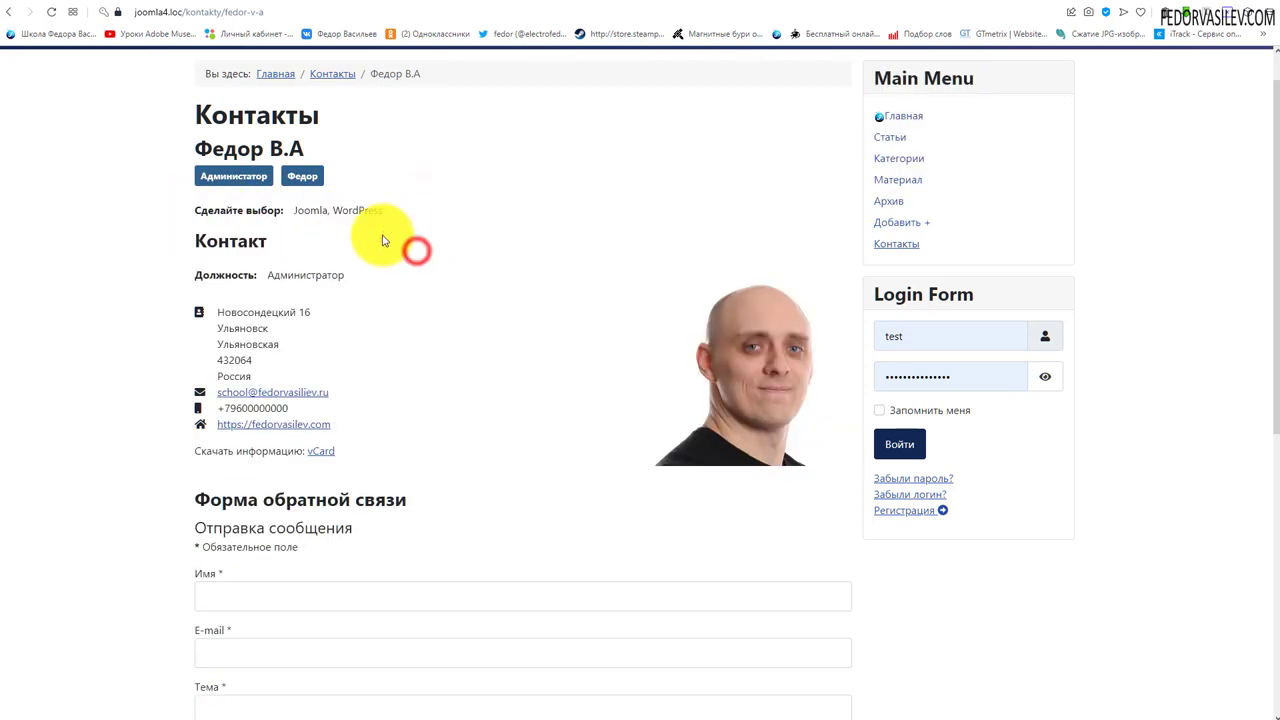
Compare the Ссылки section below the feedback form with the custom field near the page heading.
{"action": "scroll", "coordinate": [428, 230], "scroll_direction": "down", "scroll_amount": 5}
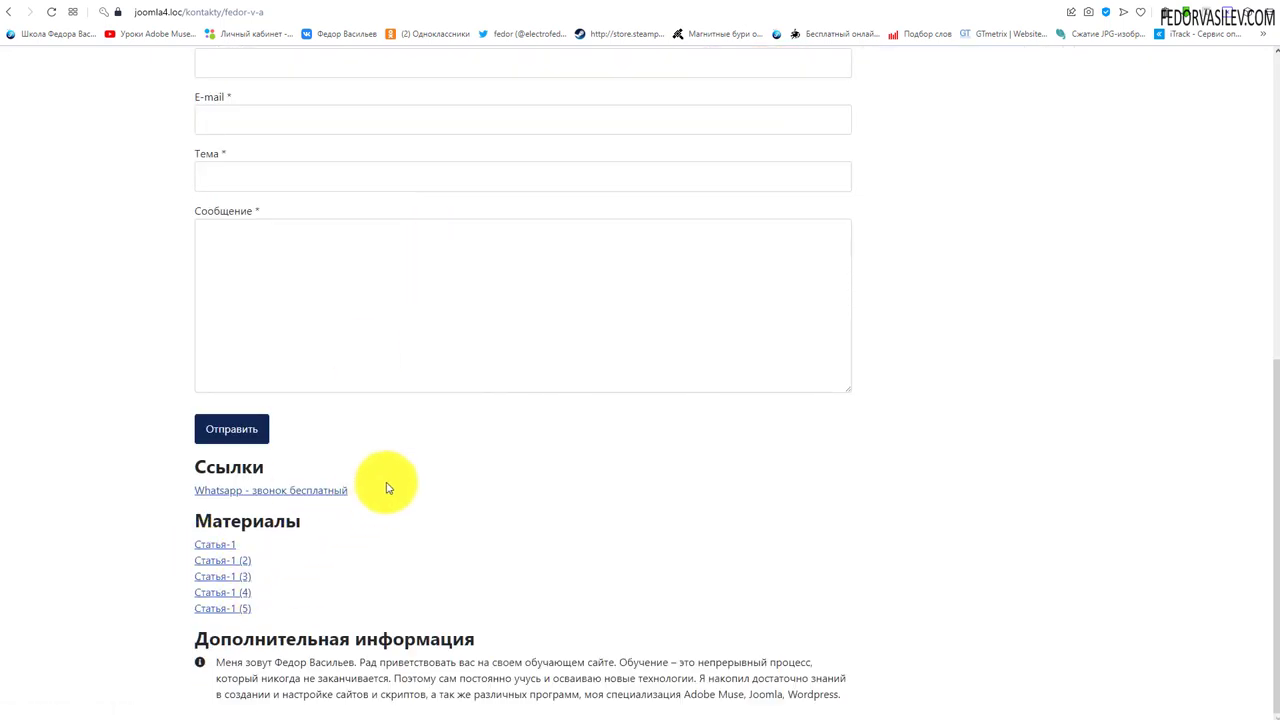
{"action": "left_click_drag", "start_coordinate": [385, 486], "coordinate": [184, 501]}
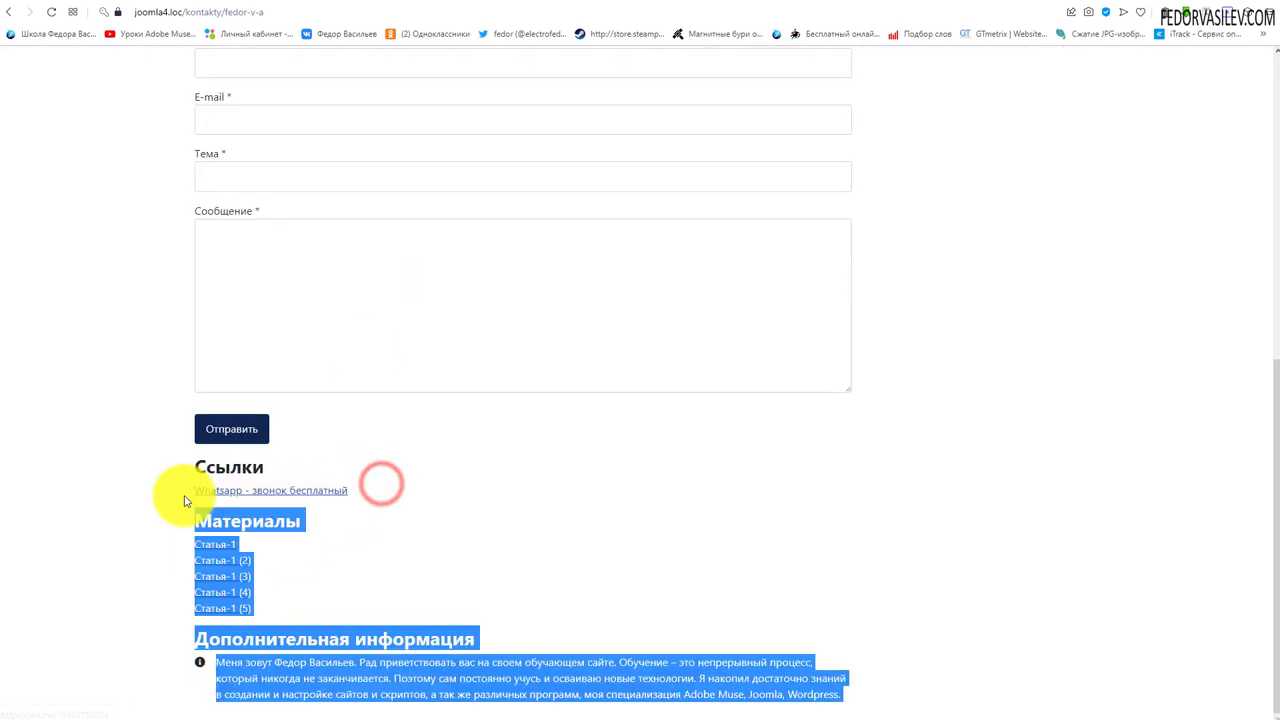
{"action": "left_click", "coordinate": [563, 526]}
{"action": "scroll", "coordinate": [563, 526], "scroll_direction": "up", "scroll_amount": 5}
{"action": "left_click_drag", "start_coordinate": [228, 210], "coordinate": [309, 208]}
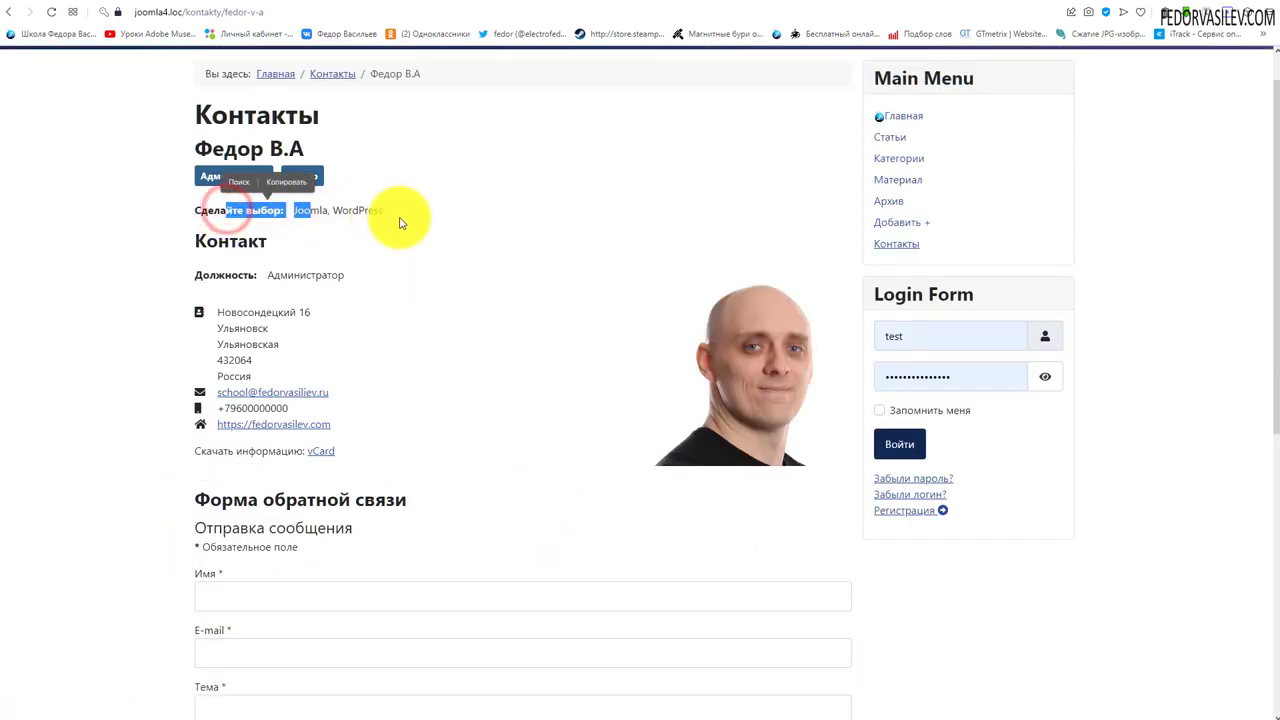
{"action": "left_click", "coordinate": [434, 229]}
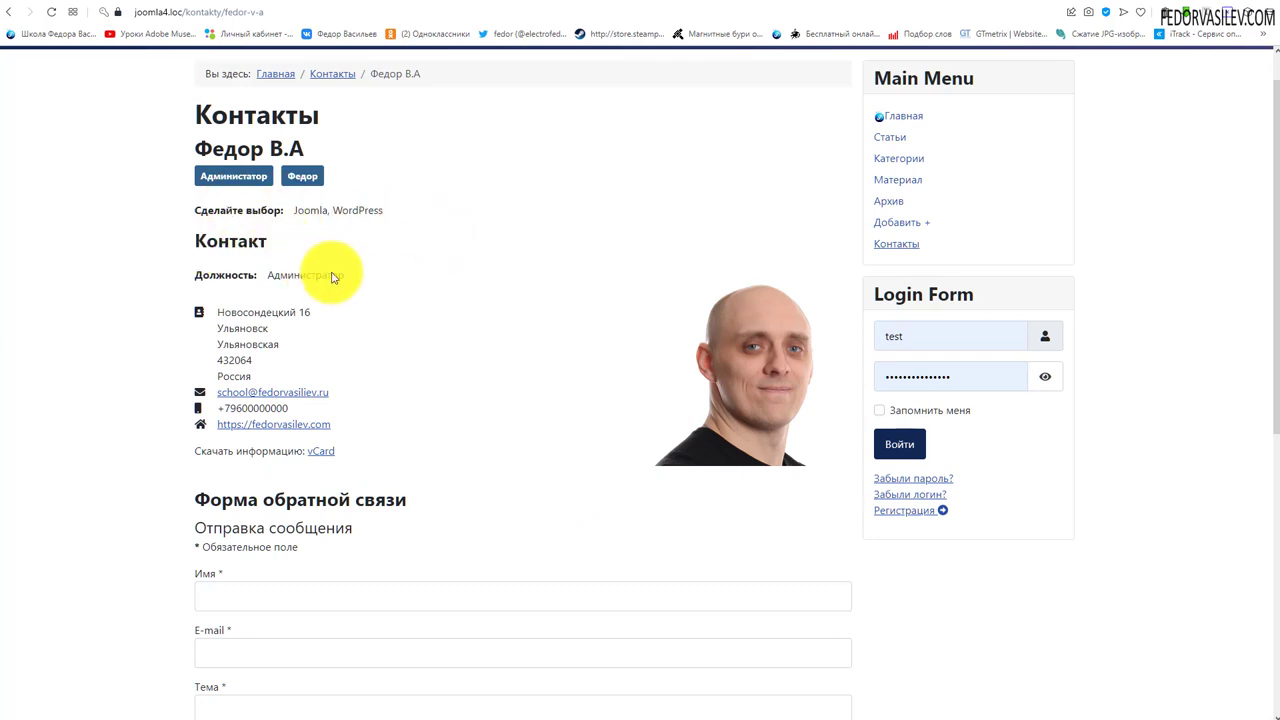
{"action": "scroll", "coordinate": [329, 271], "scroll_direction": "up", "scroll_amount": 1}
{"action": "left_click_drag", "start_coordinate": [408, 256], "coordinate": [192, 258]}
{"action": "left_click", "coordinate": [376, 297]}
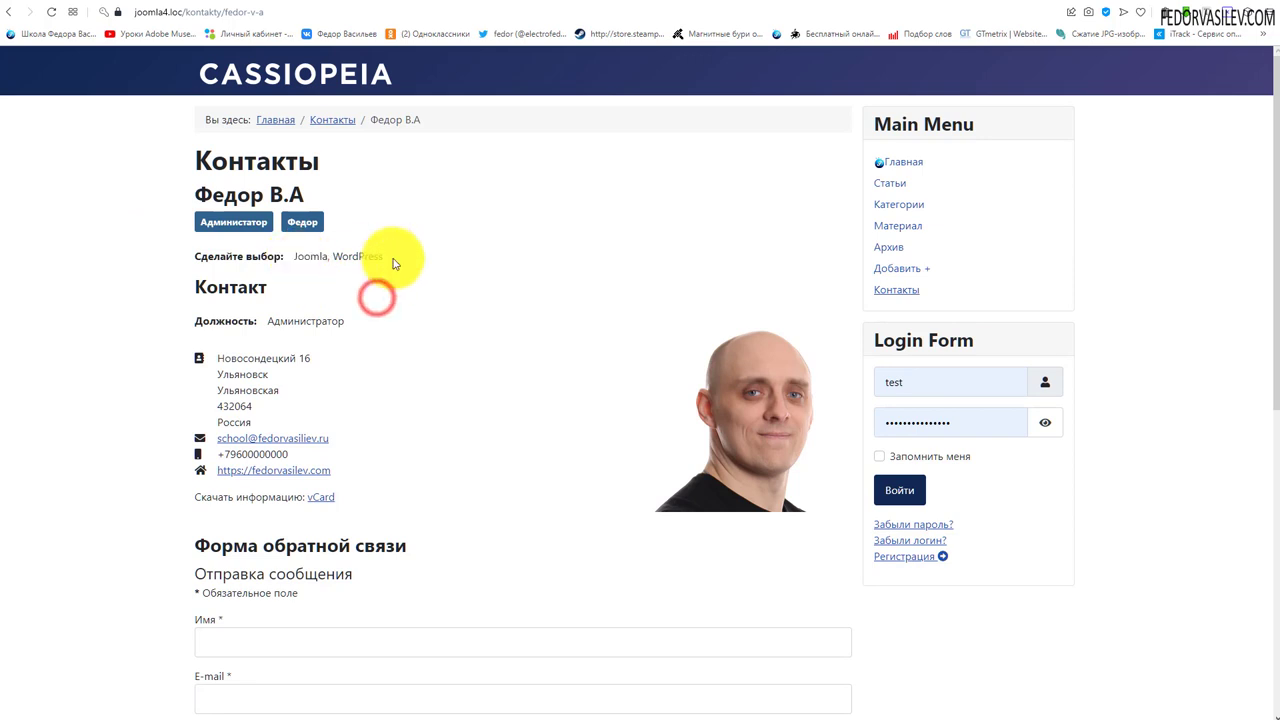
Set the type of another new contact field to URL (url) and review the options for that type.
{"action": "left_click", "coordinate": [258, 4]}
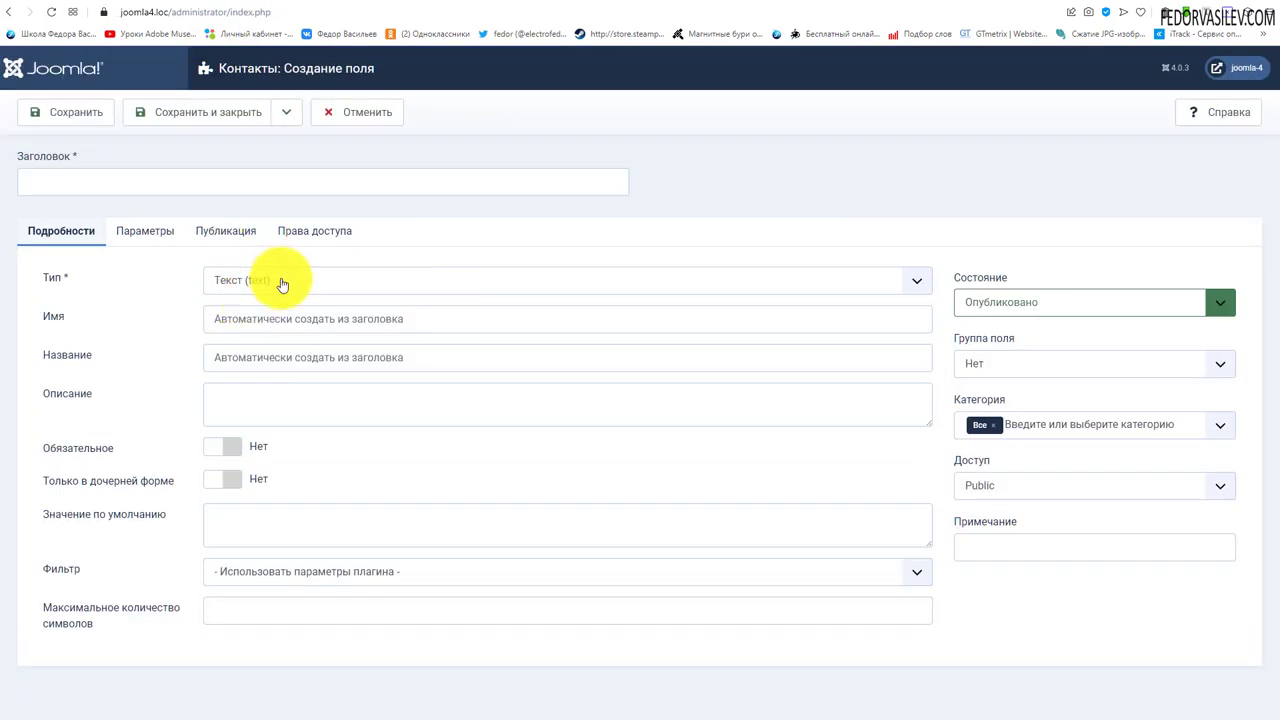
{"action": "left_click", "coordinate": [281, 282]}
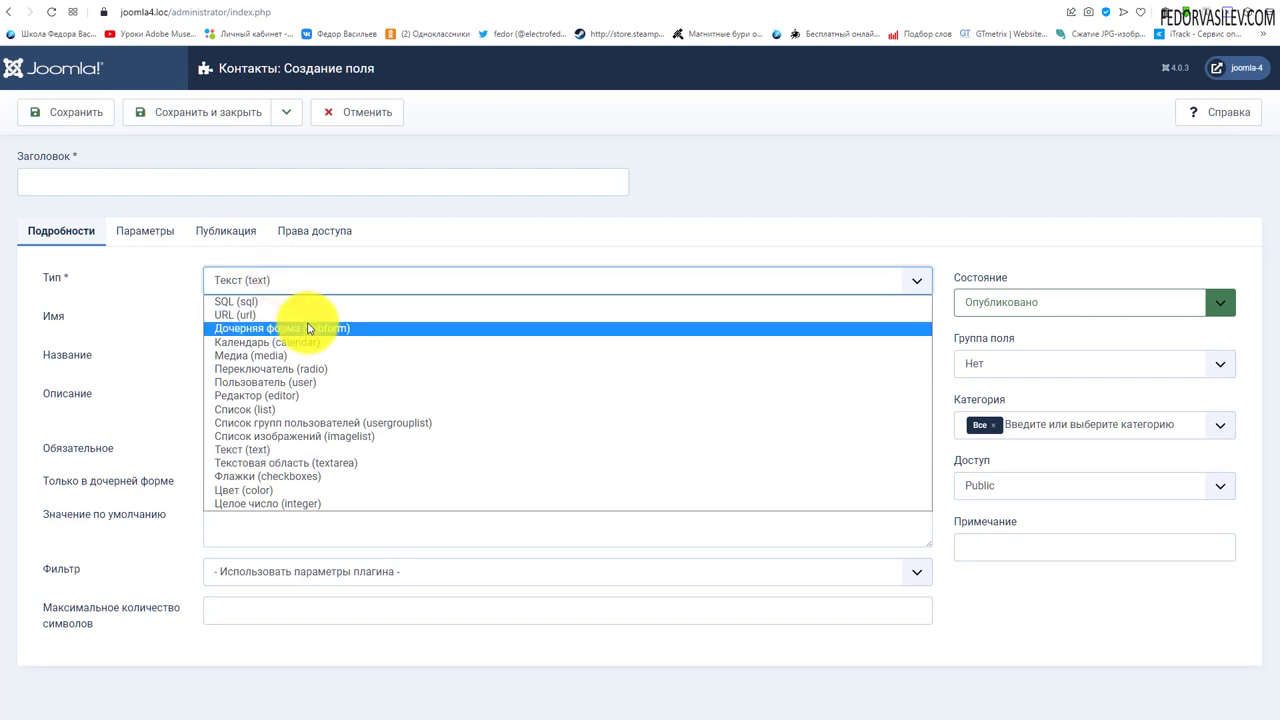
{"action": "left_click", "coordinate": [250, 324]}
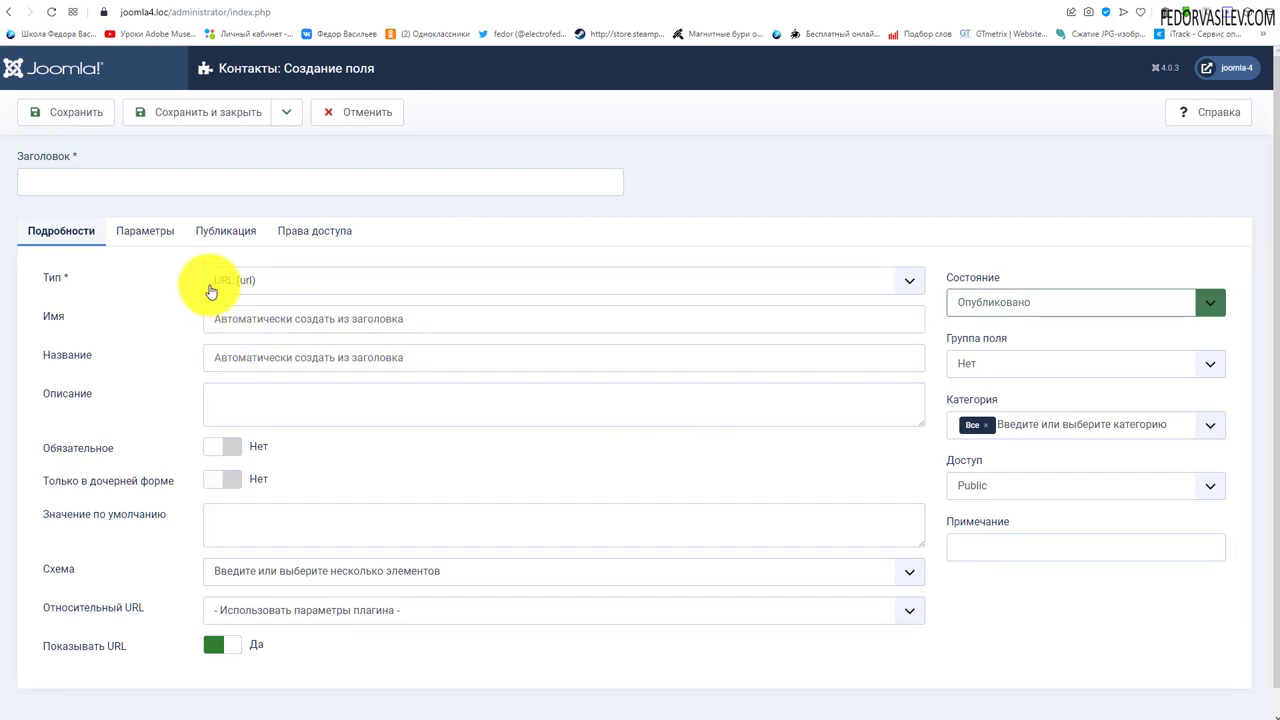
{"action": "scroll", "coordinate": [450, 448], "scroll_direction": "down", "scroll_amount": 1}
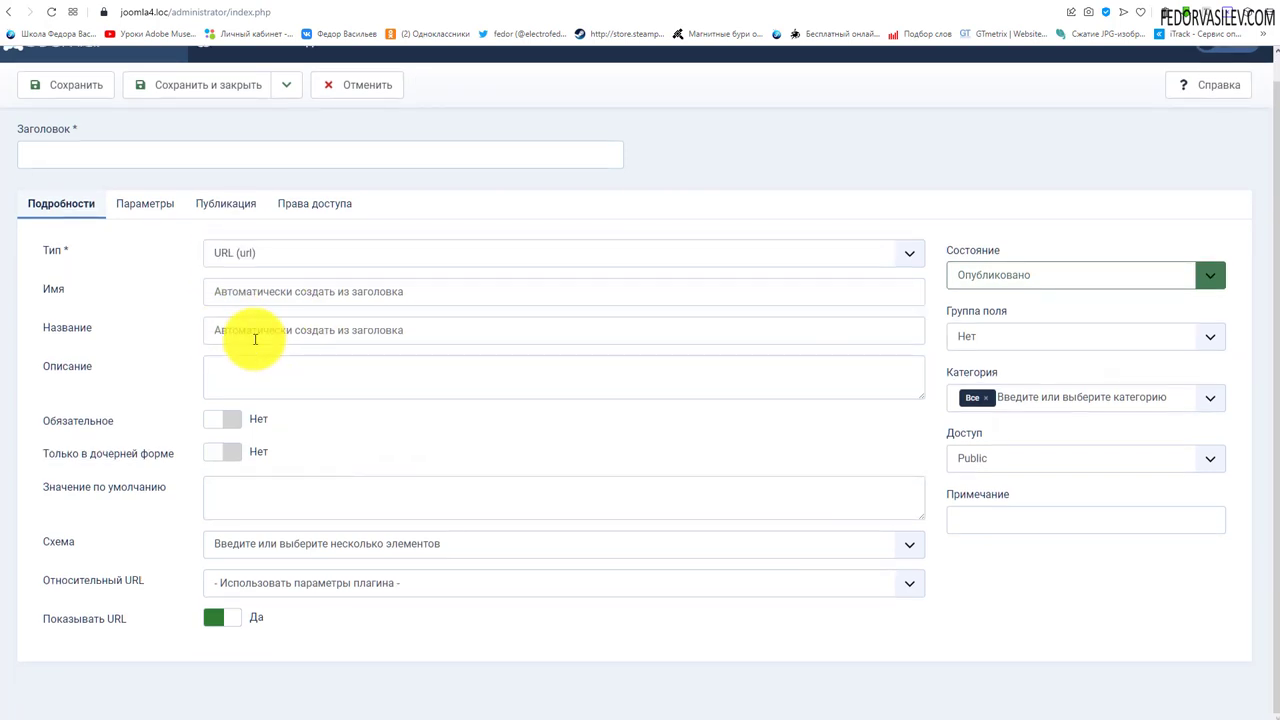
Examine the WhatsApp and Viber links above the Контакт section of the public contact page.
{"action": "left_click", "coordinate": [246, 252]}
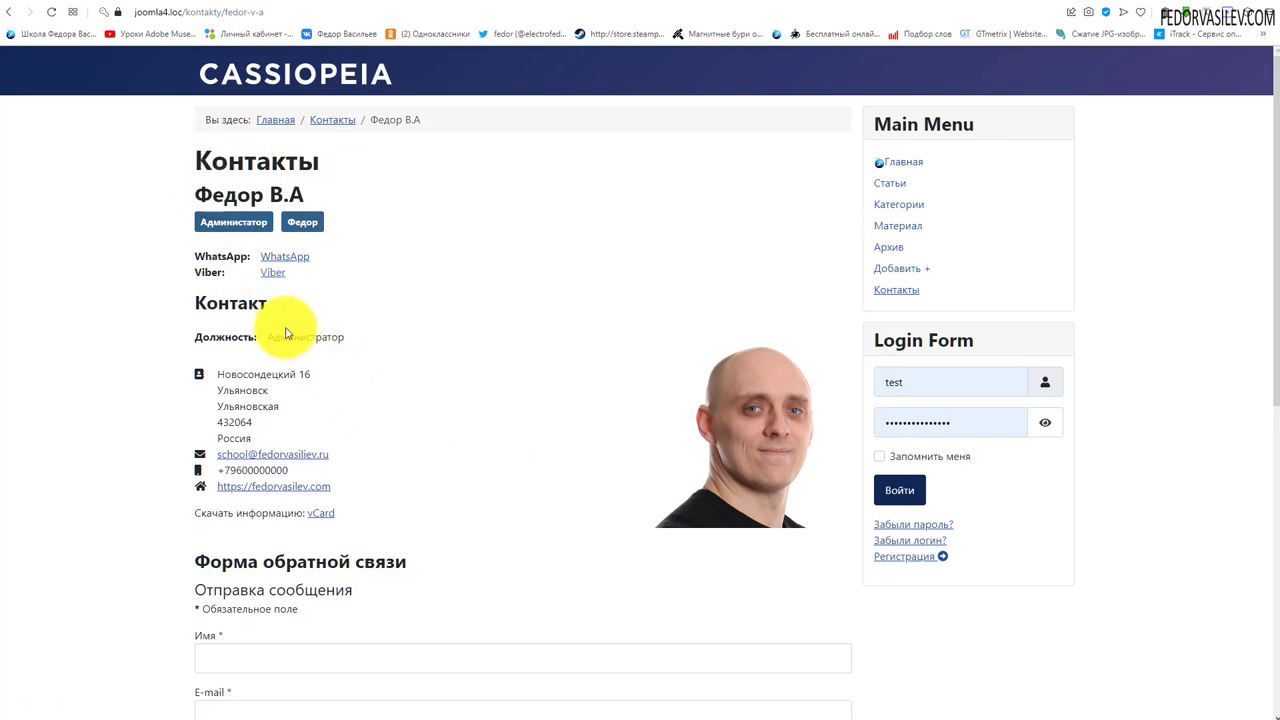
{"action": "double_click", "coordinate": [238, 256]}
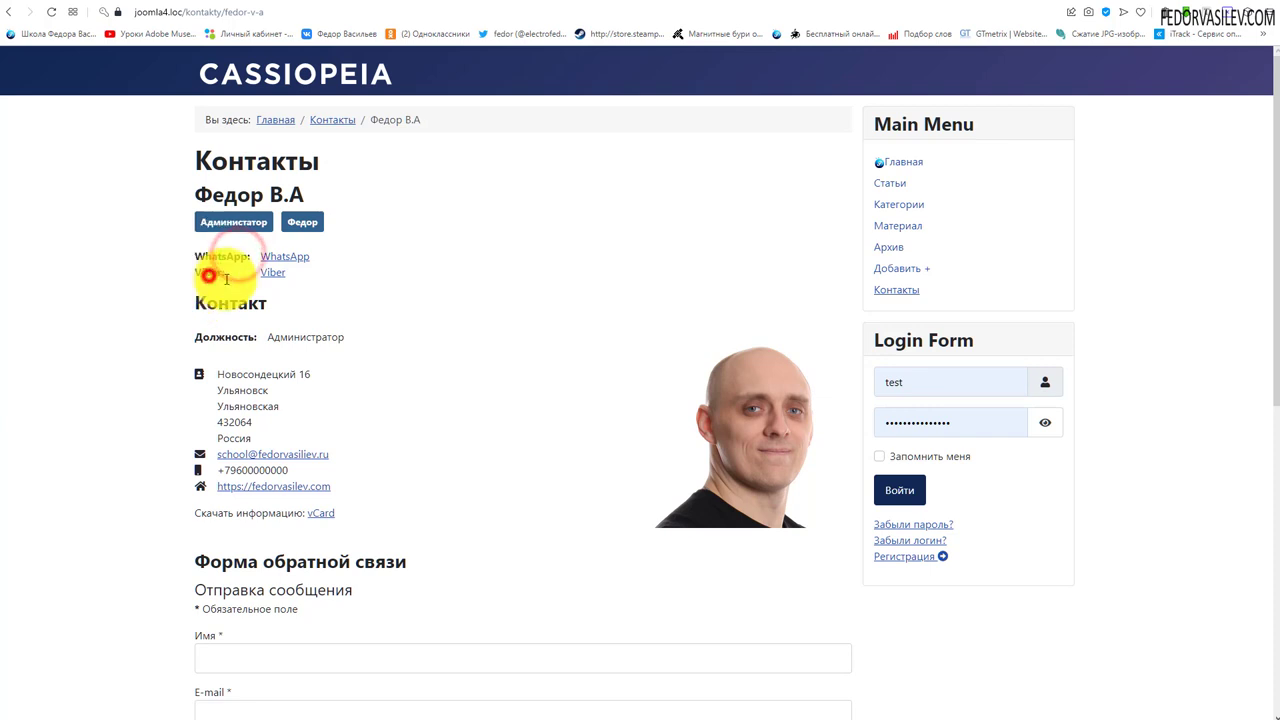
{"action": "left_click", "coordinate": [420, 314]}
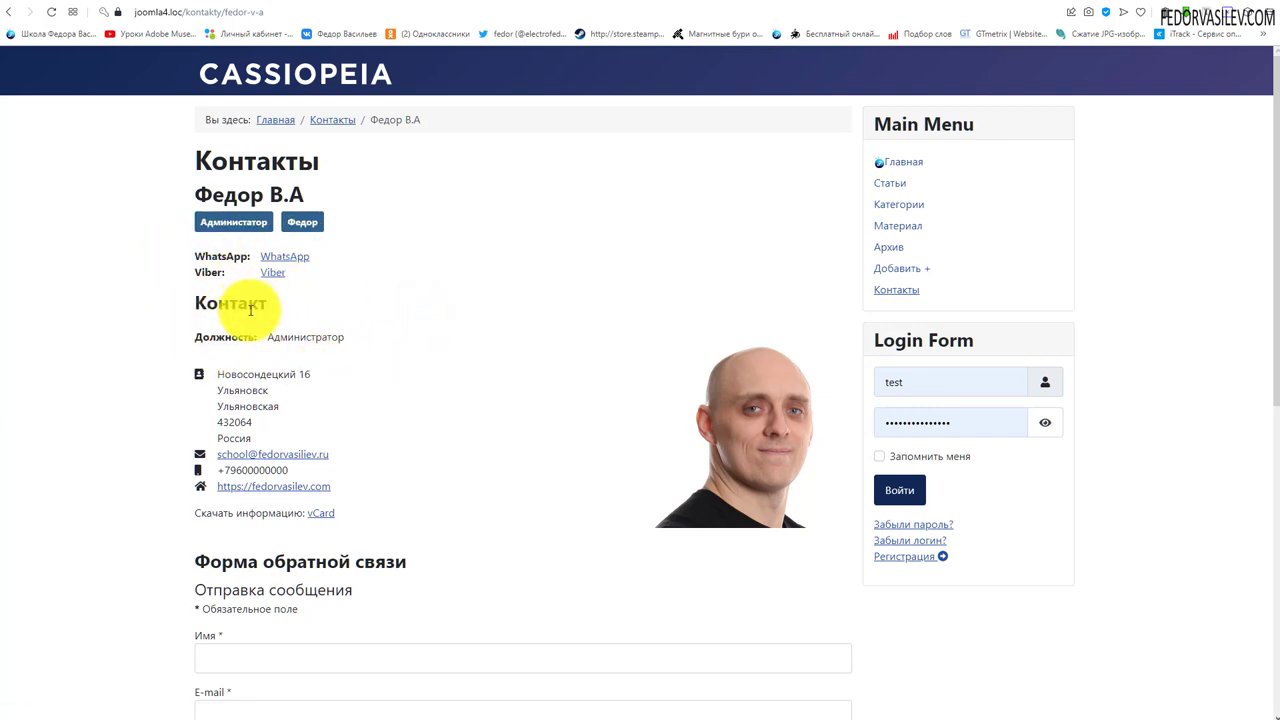
{"action": "left_click", "coordinate": [297, 265]}
{"action": "left_click", "coordinate": [651, 120]}
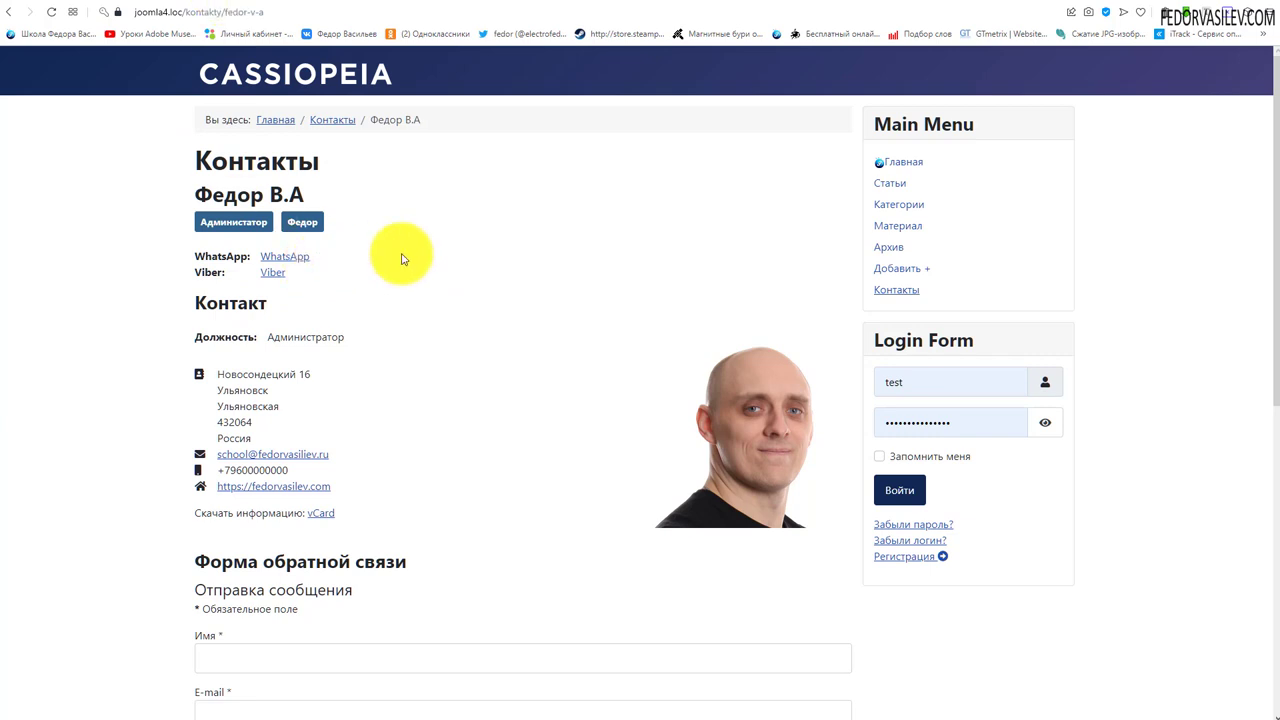
Open the WhatsApp field from the contact fields list and review its type and settings.
{"action": "left_click", "coordinate": [215, 5]}
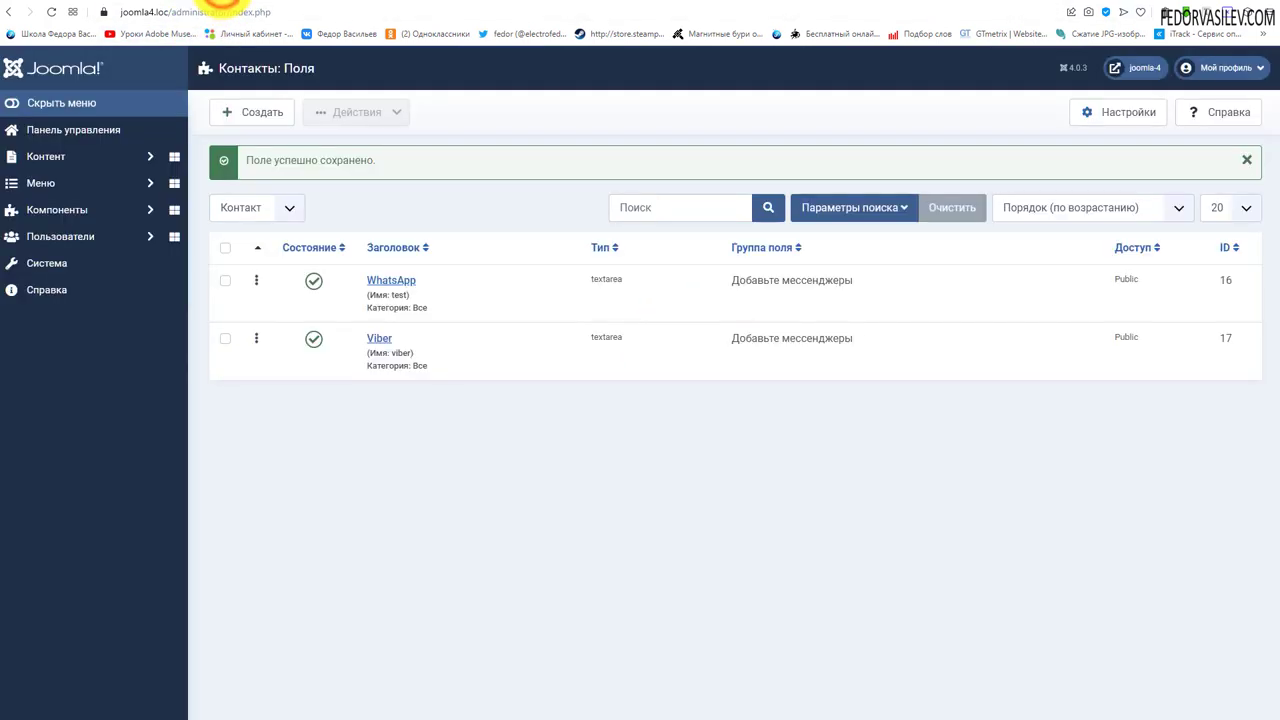
{"action": "left_click", "coordinate": [97, 212]}
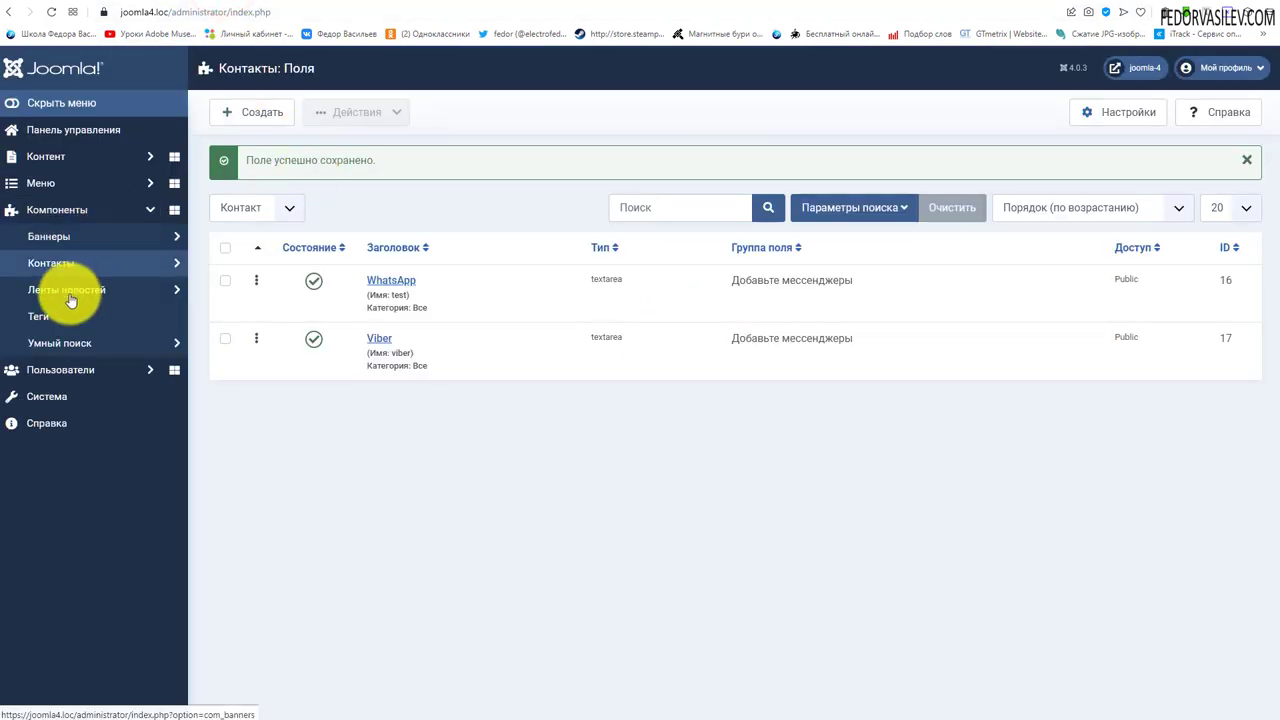
{"action": "left_click", "coordinate": [64, 264]}
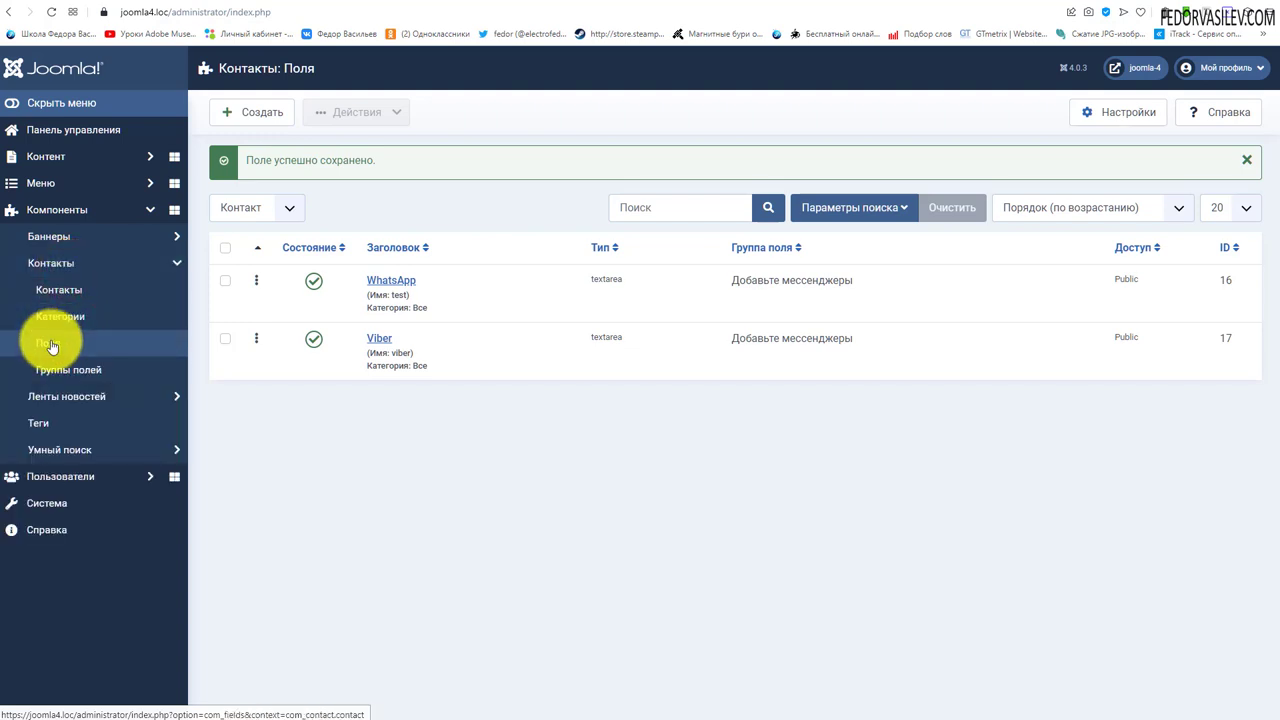
{"action": "left_click", "coordinate": [398, 280]}
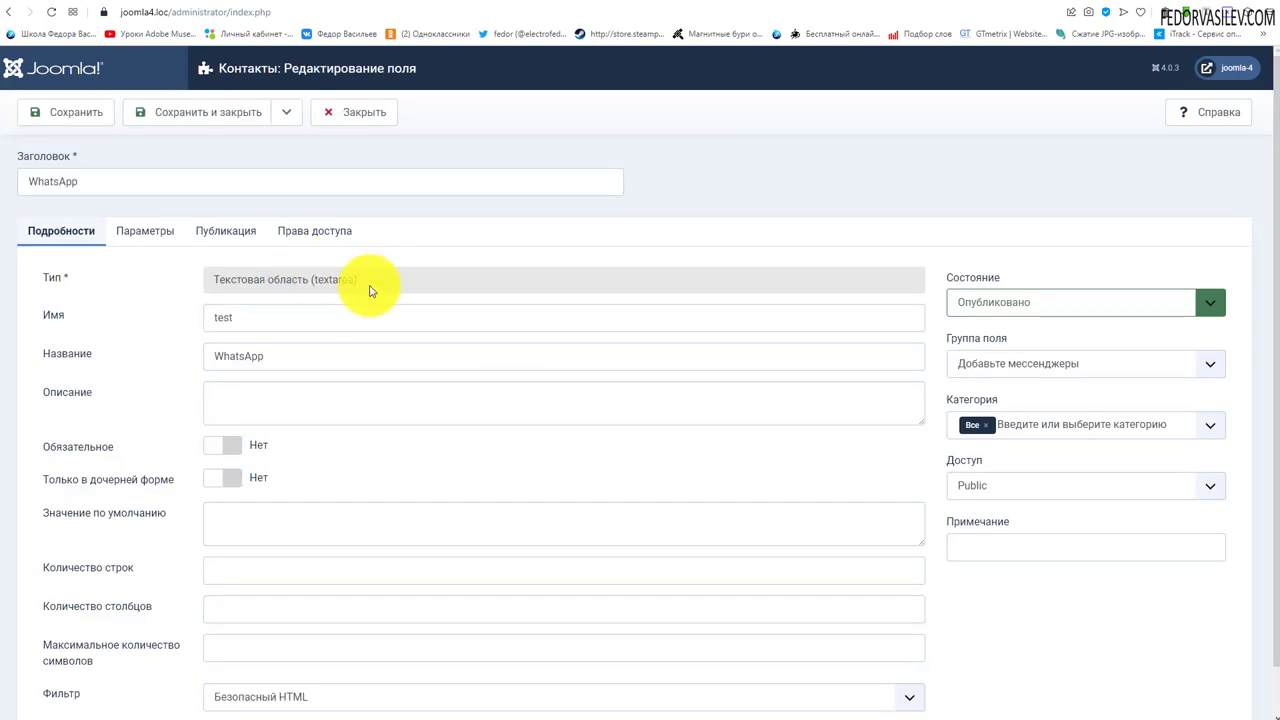
{"action": "scroll", "coordinate": [376, 294], "scroll_direction": "down", "scroll_amount": 1}
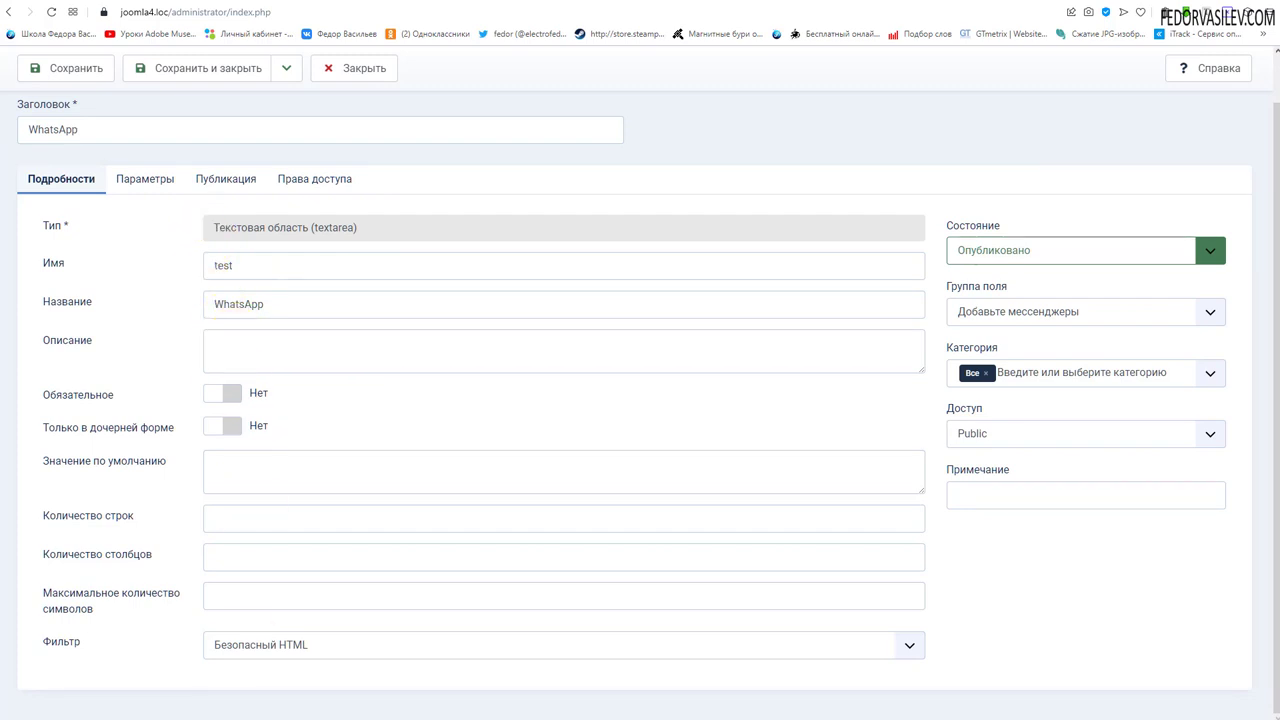
Switch to Notepad and examine the WhatsApp link code in коды соц кнопок позвонить.txt, then put the file away.
{"action": "key", "text": "alt+Tab"}
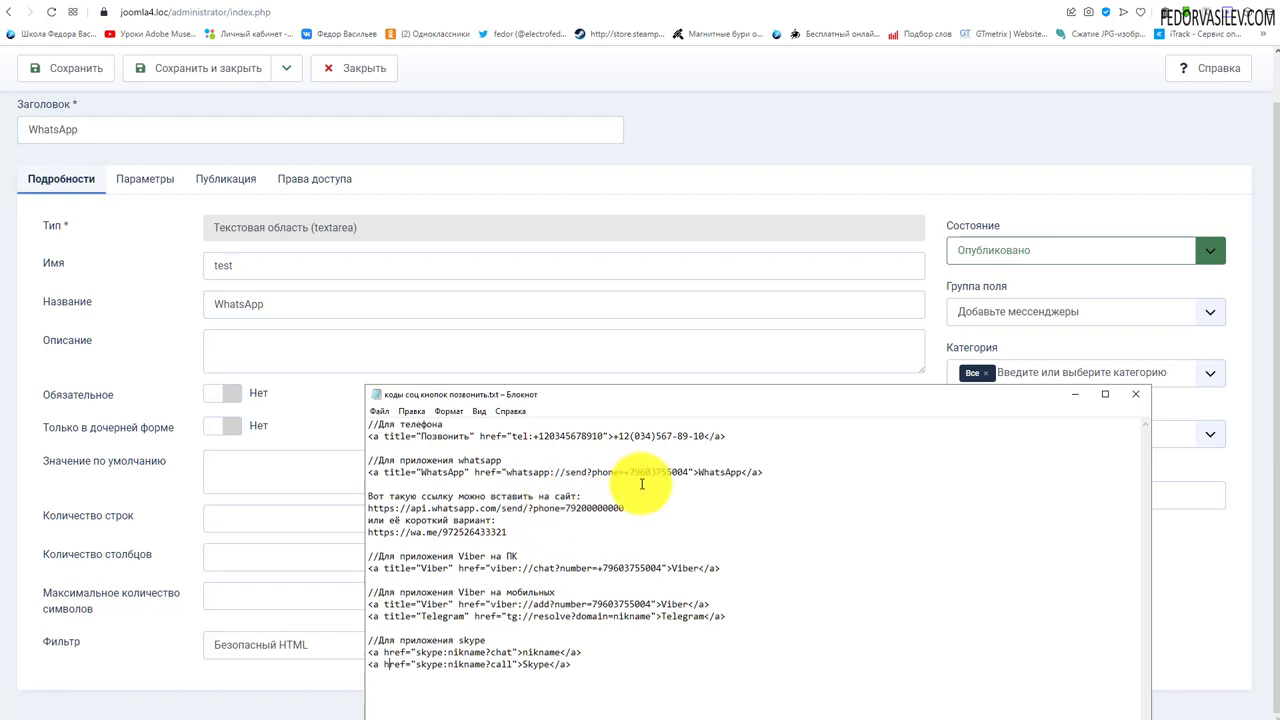
{"action": "left_click", "coordinate": [773, 473]}
{"action": "left_click", "coordinate": [376, 479], "text": "shift"}
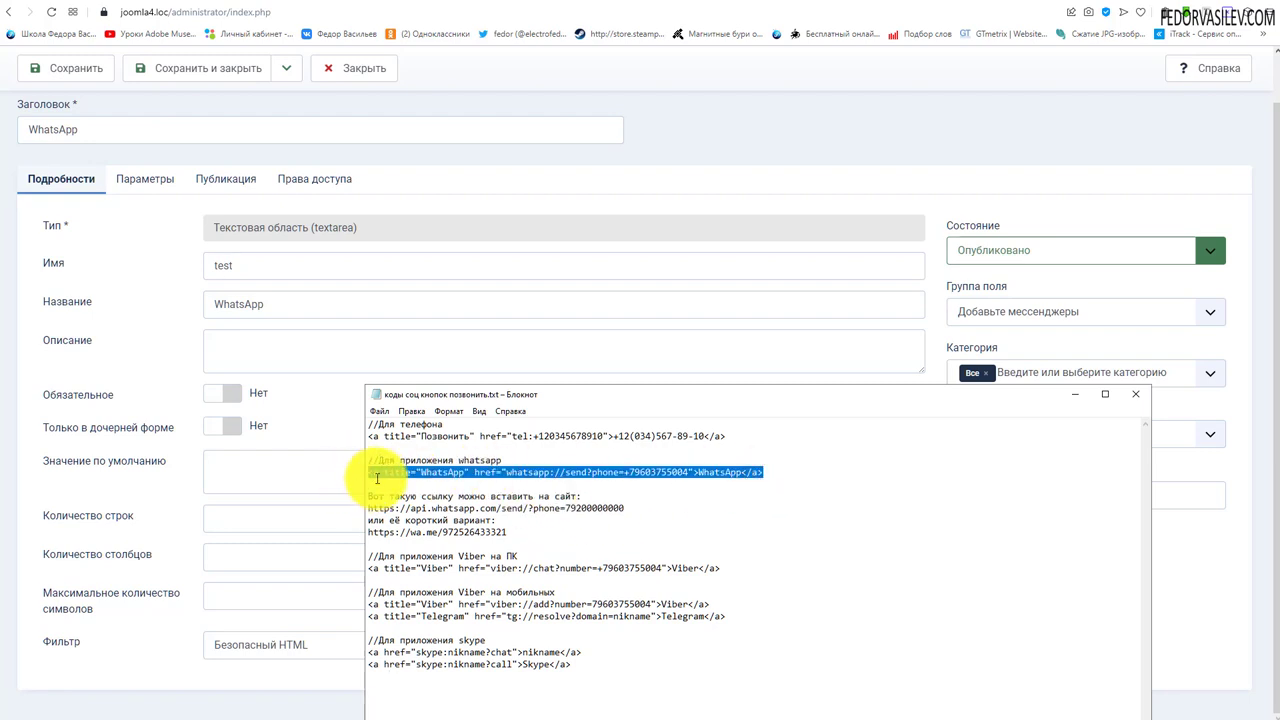
{"action": "left_click", "coordinate": [370, 477]}
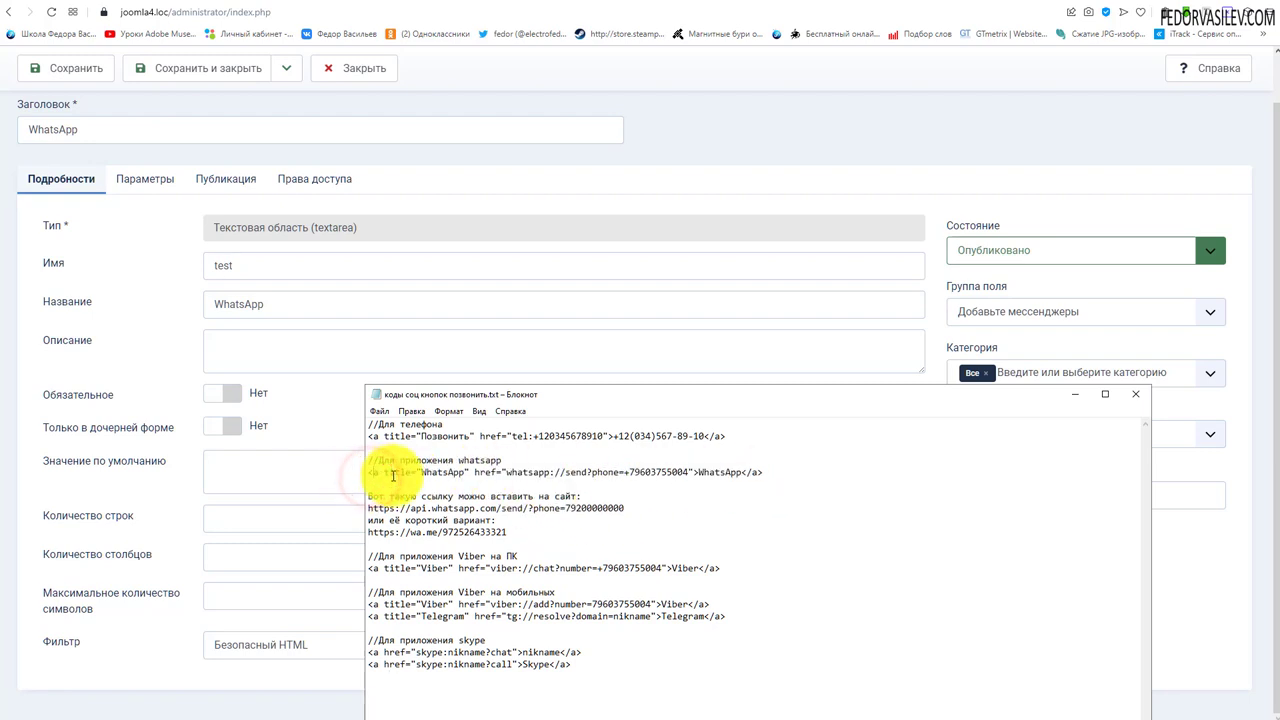
{"action": "mouse_move", "coordinate": [424, 471]}
{"action": "left_mouse_down"}
{"action": "mouse_move", "coordinate": [753, 474]}
{"action": "mouse_move", "coordinate": [417, 474]}
{"action": "left_mouse_up"}
{"action": "left_click", "coordinate": [612, 477]}
{"action": "left_click", "coordinate": [651, 491]}
{"action": "double_click", "coordinate": [755, 472]}
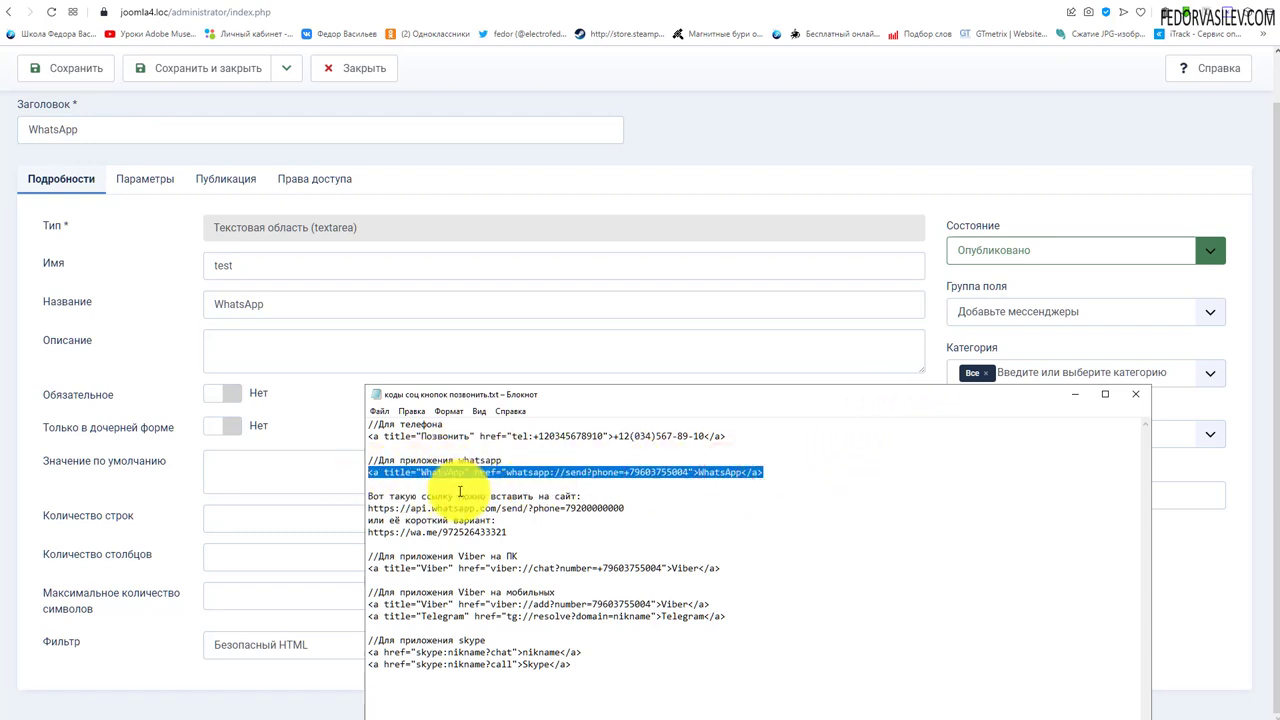
{"action": "left_click", "coordinate": [1072, 396]}
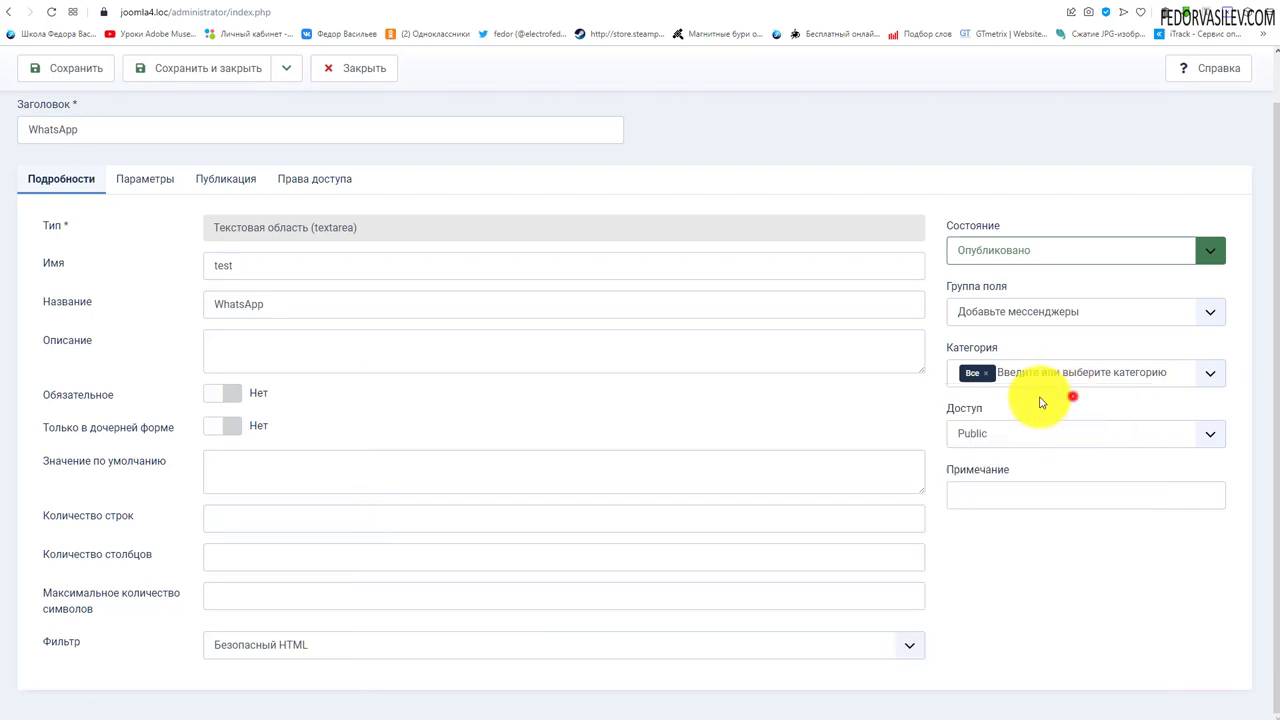
Compare the WhatsApp field's settings with its link on the public contact page.
{"action": "scroll", "coordinate": [257, 408], "scroll_direction": "up", "scroll_amount": 2}
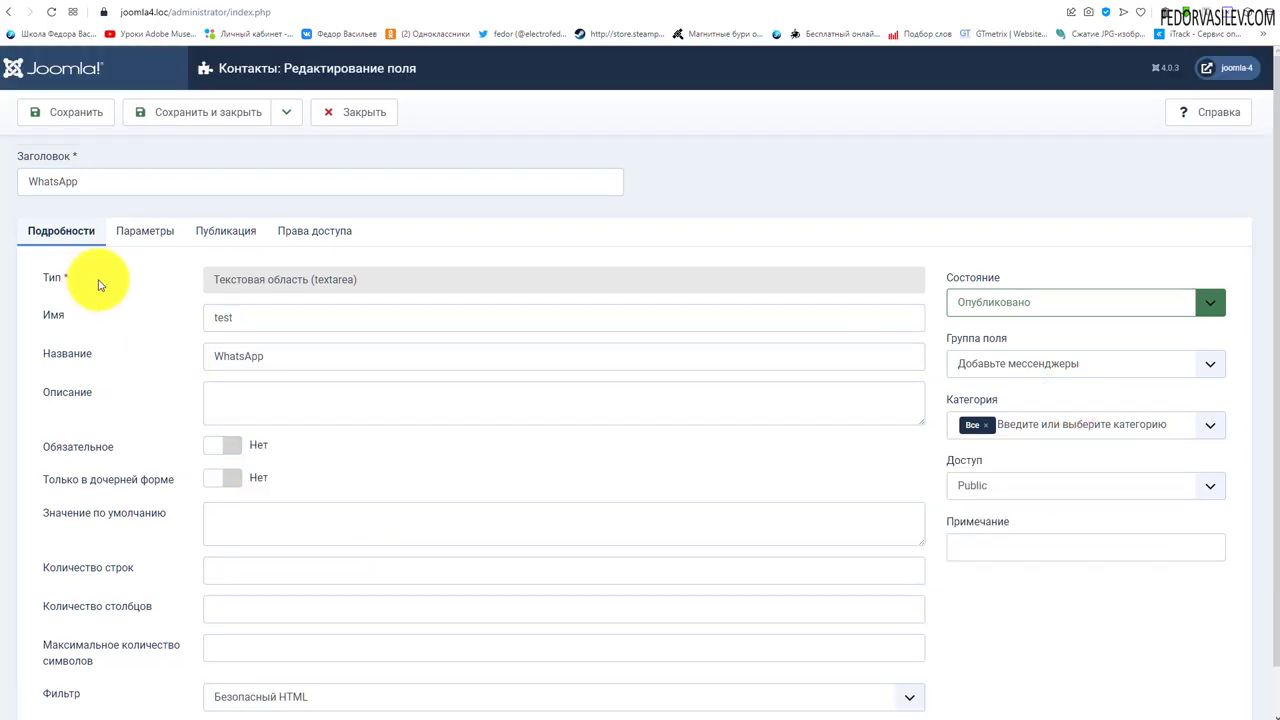
{"action": "left_click", "coordinate": [305, 3]}
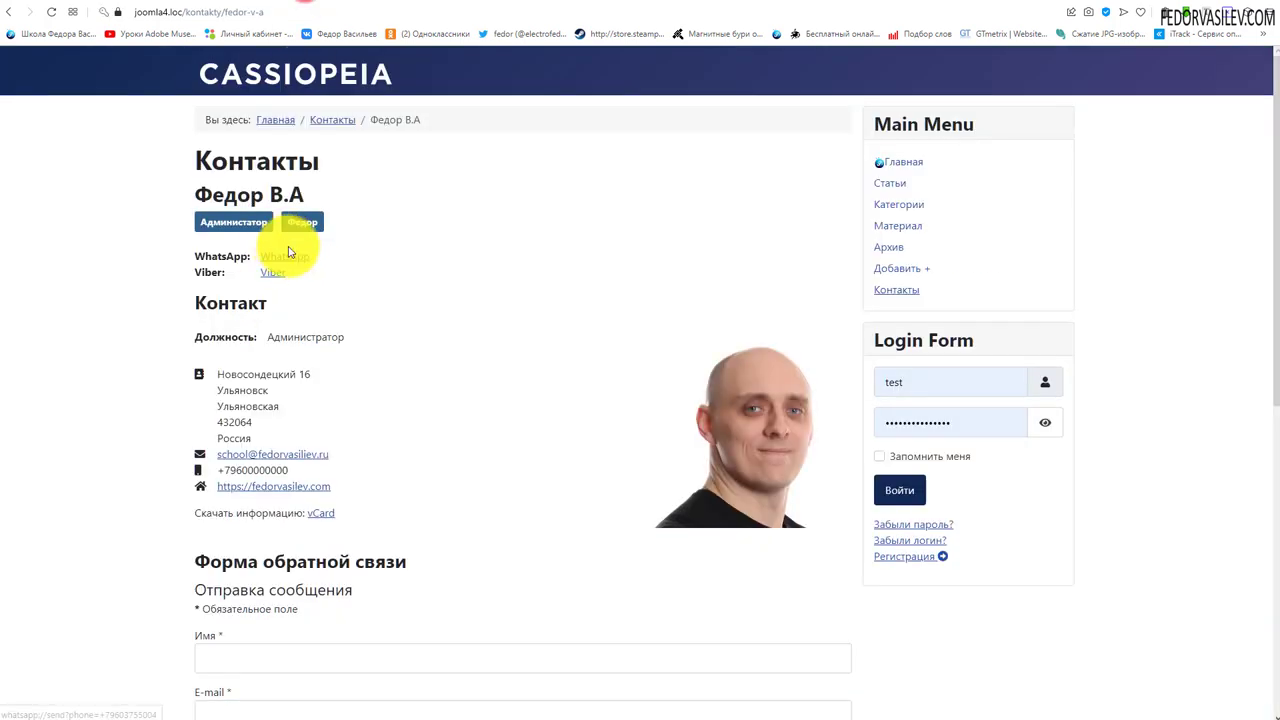
{"action": "left_click", "coordinate": [215, 3]}
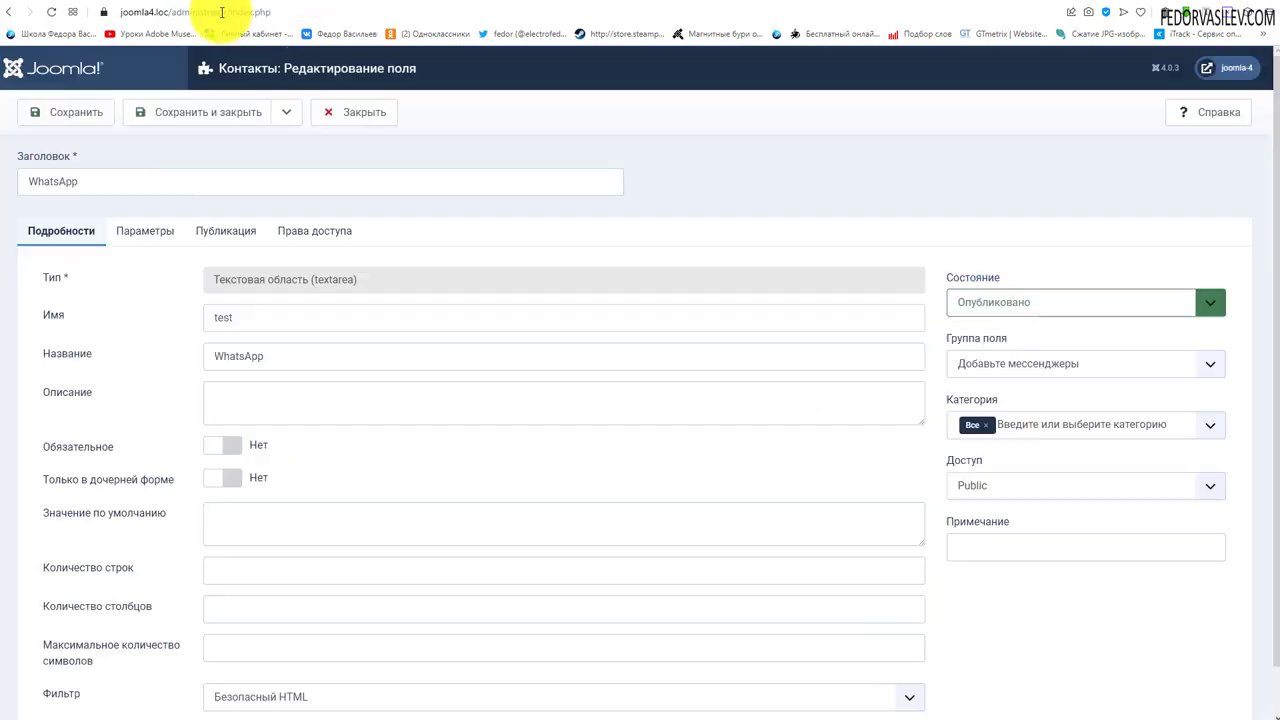
{"action": "scroll", "coordinate": [523, 189], "scroll_direction": "down", "scroll_amount": 1}
{"action": "scroll", "coordinate": [140, 283], "scroll_direction": "up", "scroll_amount": 1}
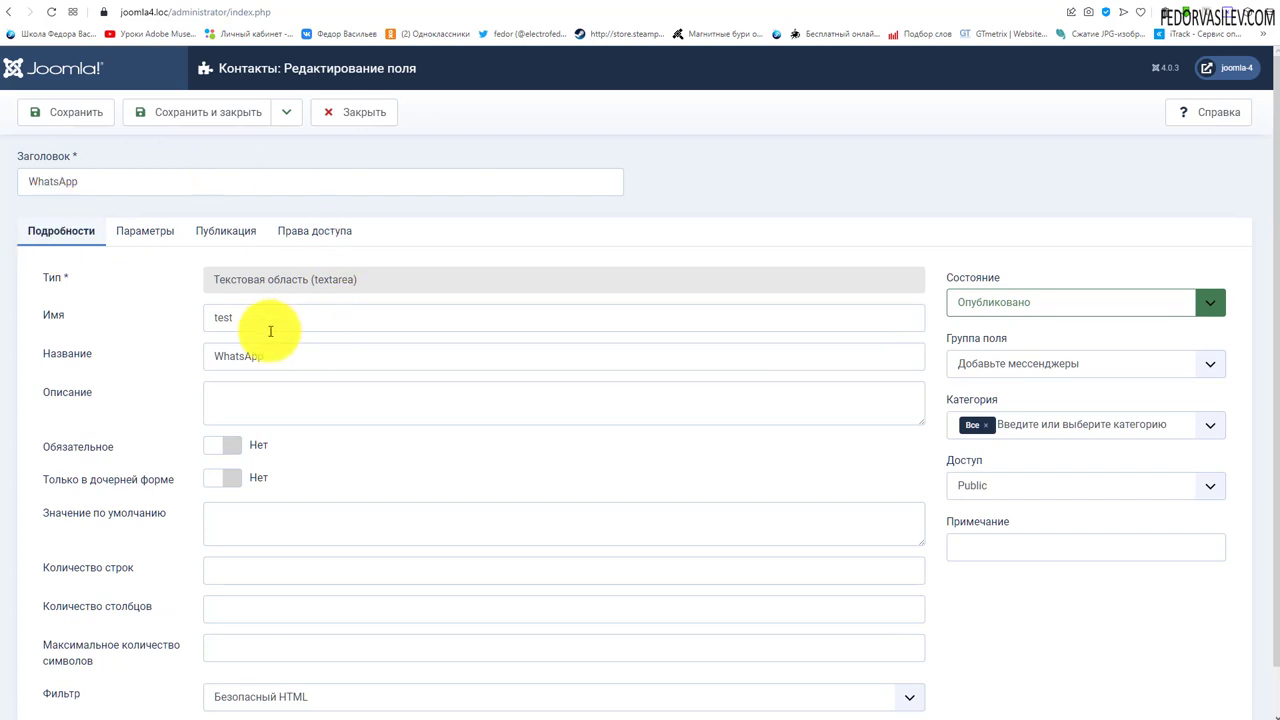
{"action": "scroll", "coordinate": [391, 286], "scroll_direction": "down", "scroll_amount": 1}
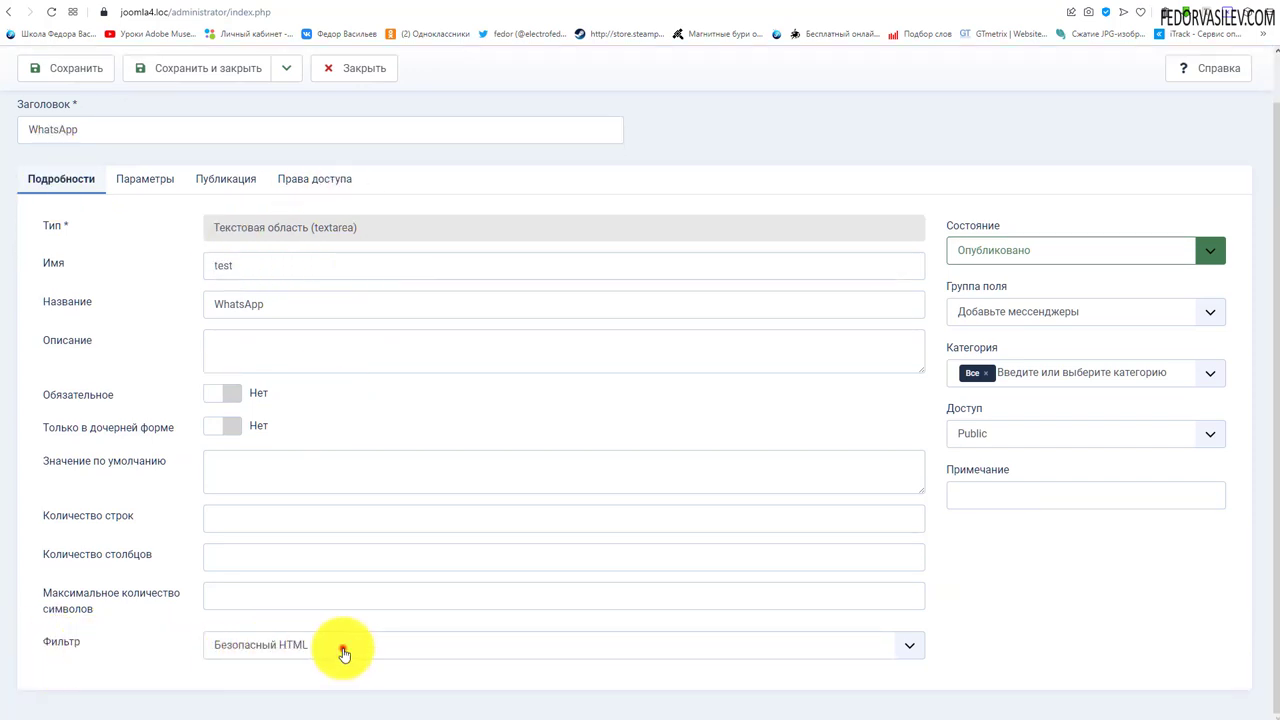
Try the "Использовать параметры плагина" filter on the WhatsApp field and restore Безопасный HTML.
{"action": "left_click", "coordinate": [343, 652]}
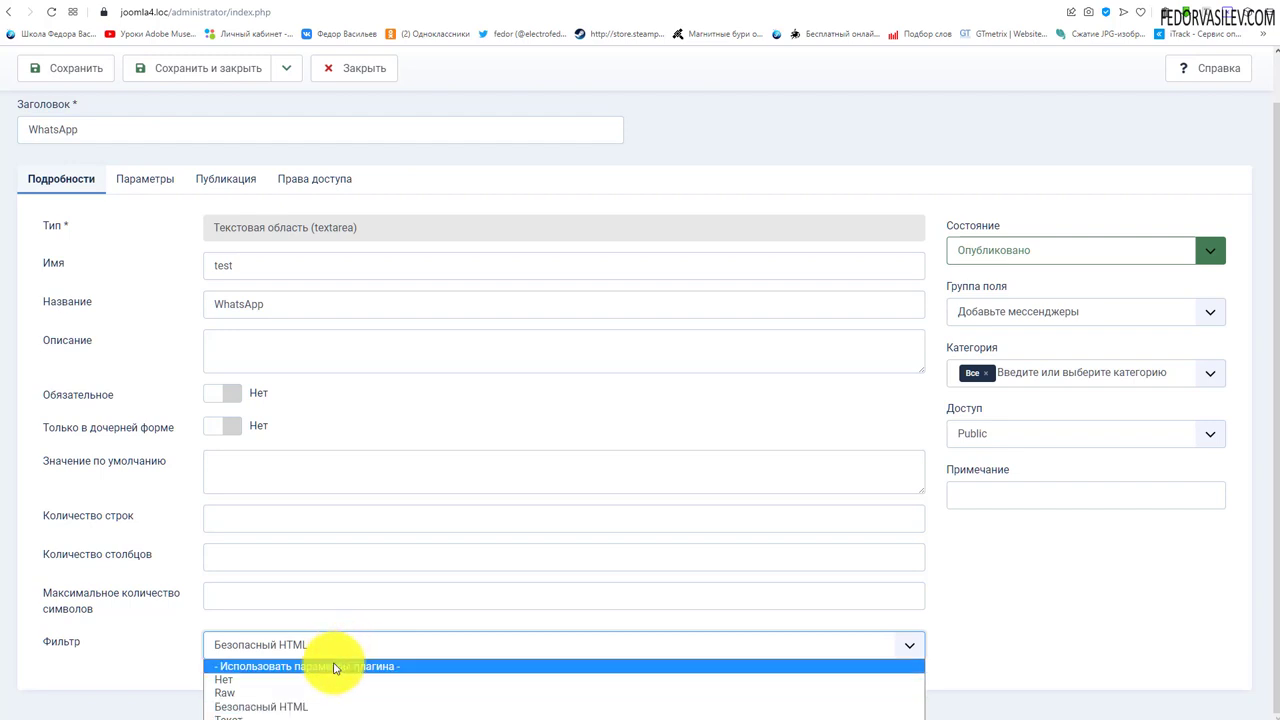
{"action": "left_click", "coordinate": [331, 665]}
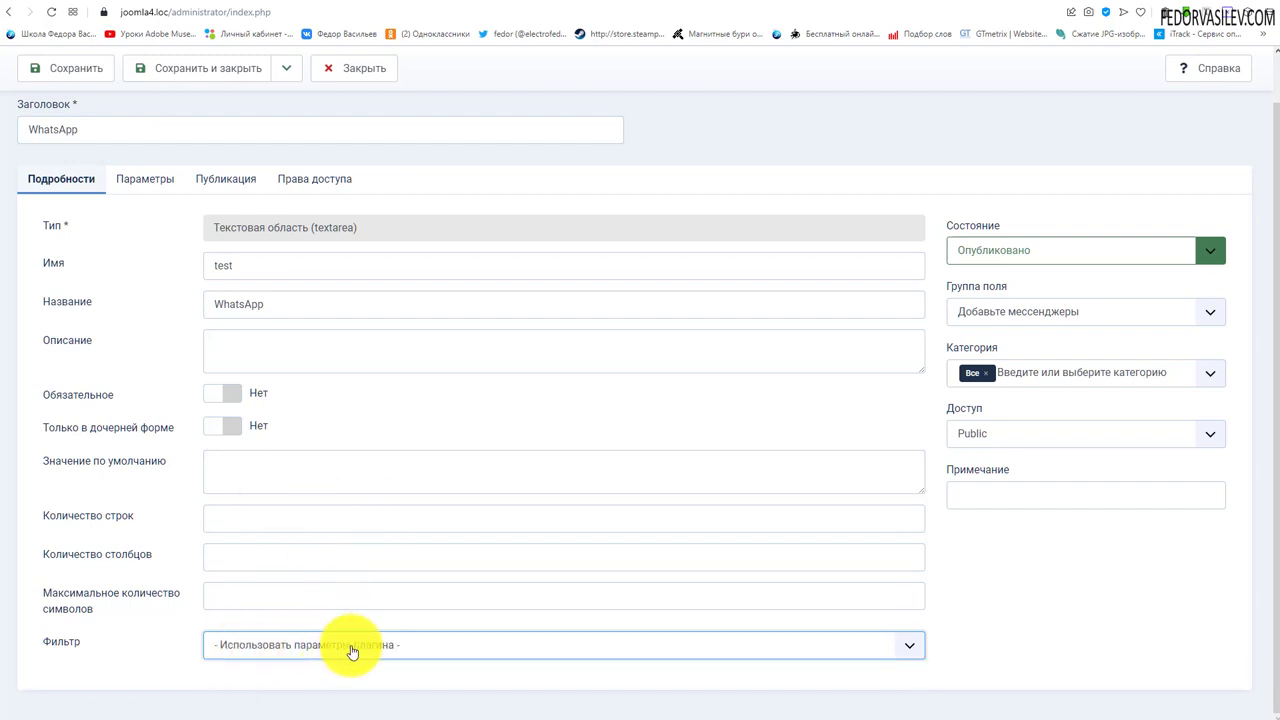
{"action": "left_click", "coordinate": [350, 652]}
{"action": "left_click", "coordinate": [300, 703]}
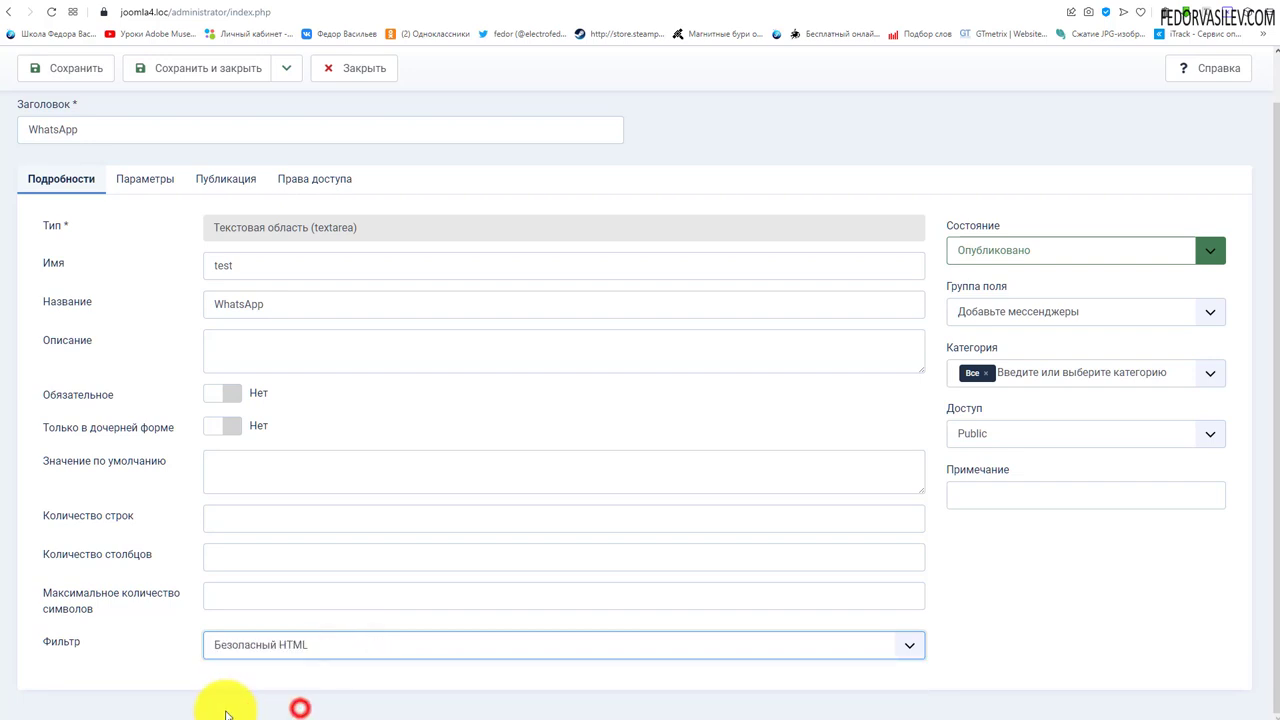
Close the WhatsApp field and unlock the checked-out contact of the Администраторы category in the contacts list.
{"action": "scroll", "coordinate": [153, 286], "scroll_direction": "up", "scroll_amount": 1}
{"action": "left_click", "coordinate": [345, 115]}
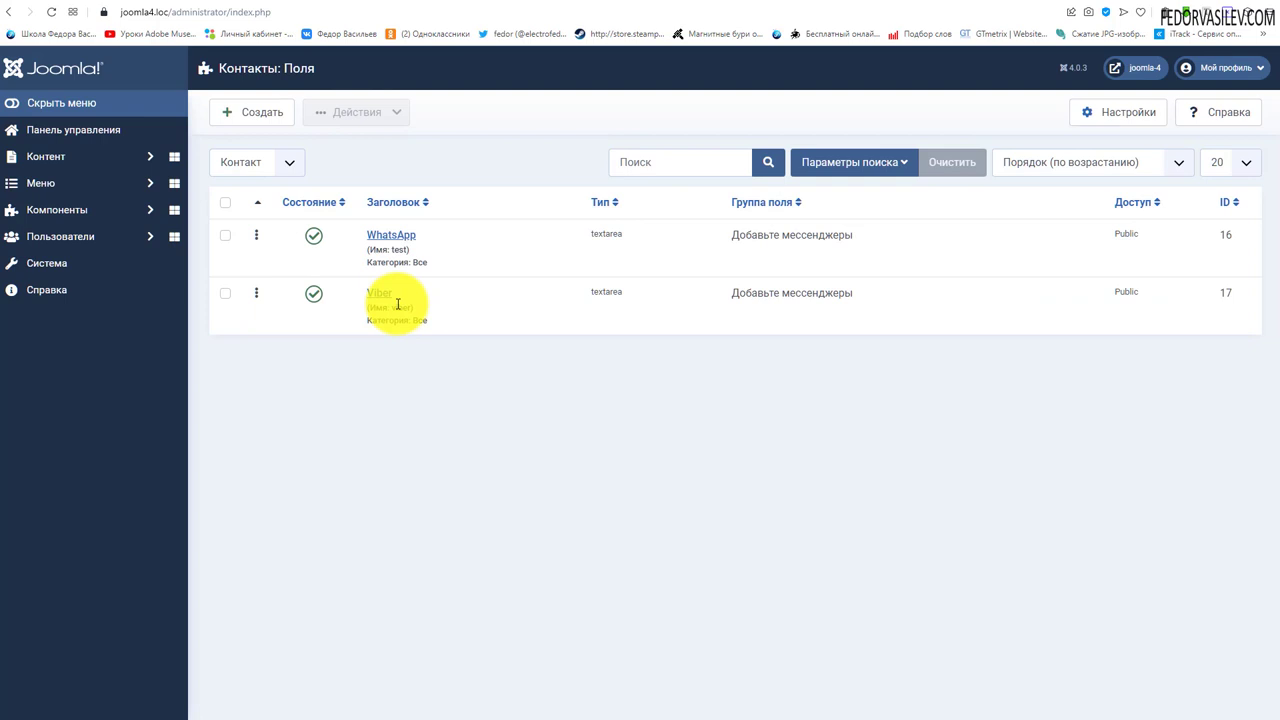
{"action": "left_click", "coordinate": [395, 295]}
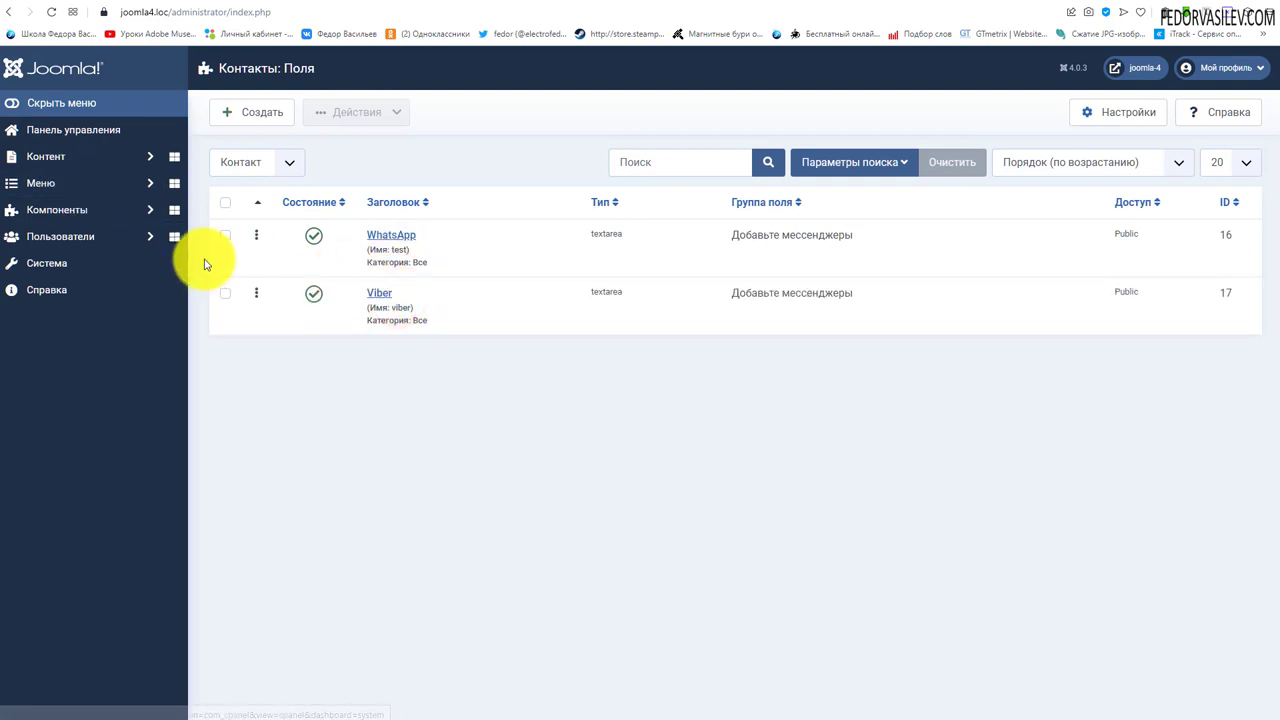
{"action": "left_click", "coordinate": [72, 213]}
{"action": "left_click", "coordinate": [60, 263]}
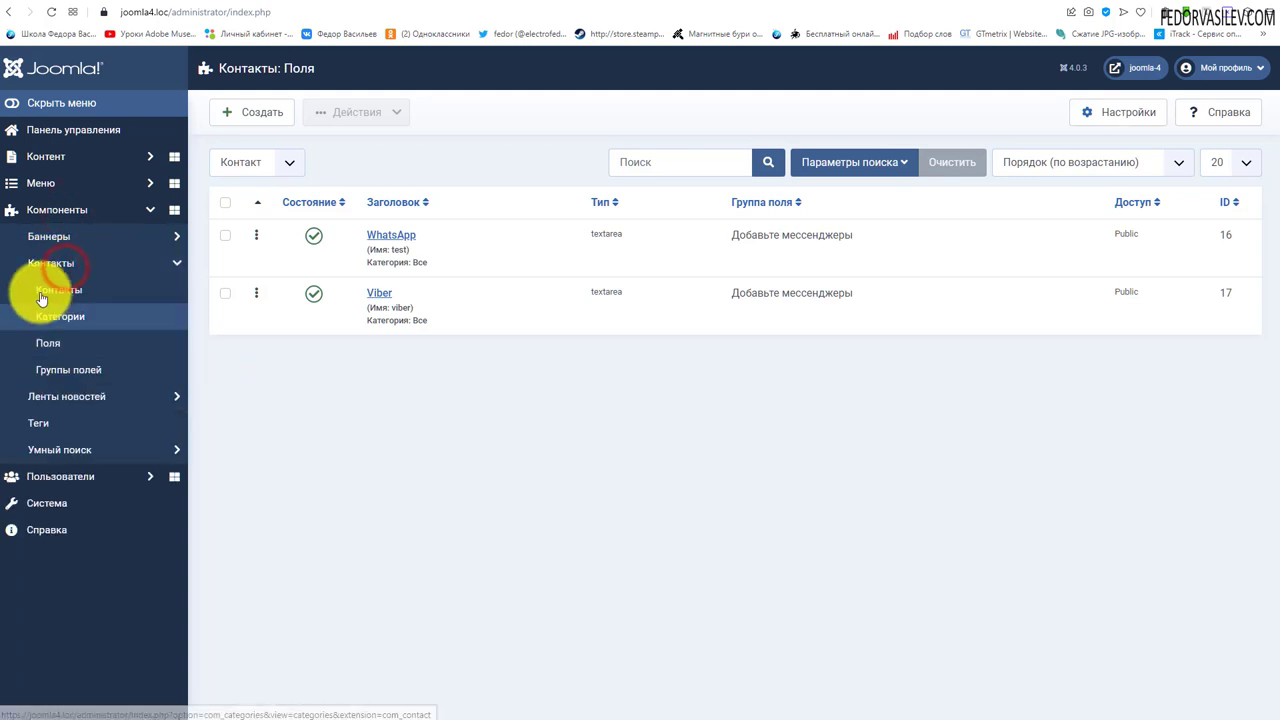
{"action": "left_click", "coordinate": [44, 292]}
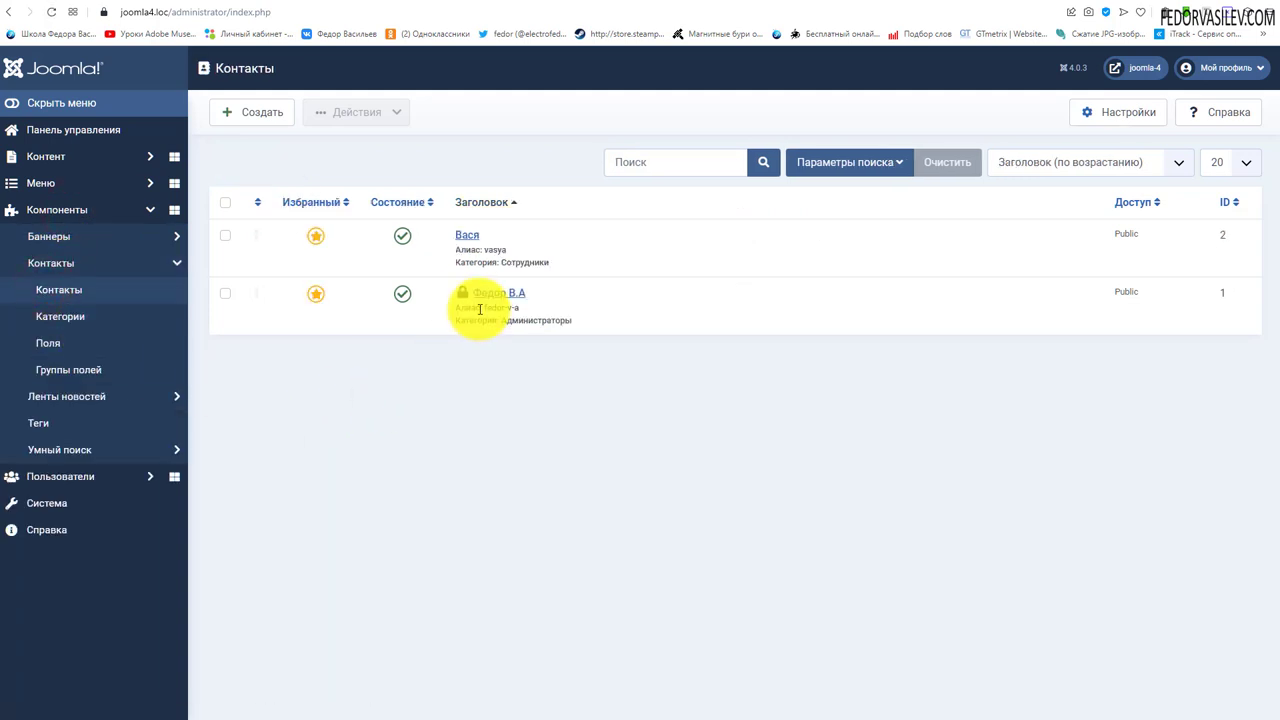
{"action": "left_click", "coordinate": [462, 294]}
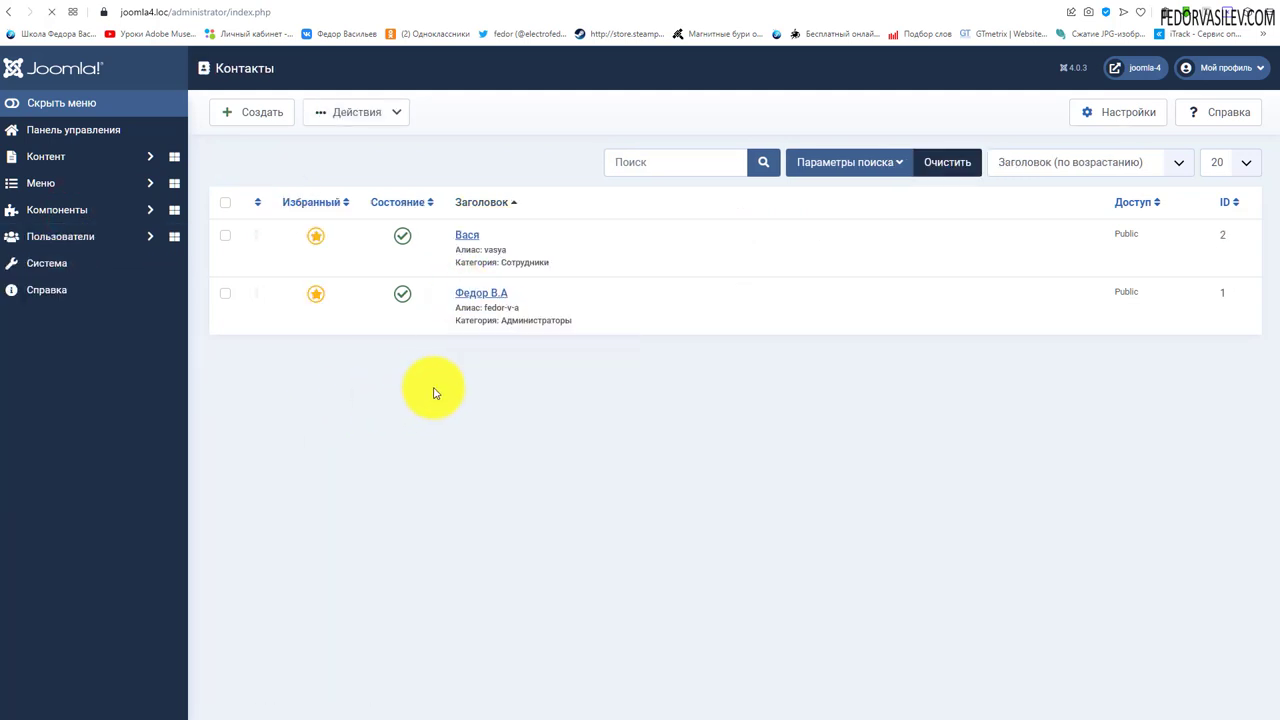
Return to the already open contact editor and look over the contact's main details.
{"action": "left_click", "coordinate": [408, 2]}
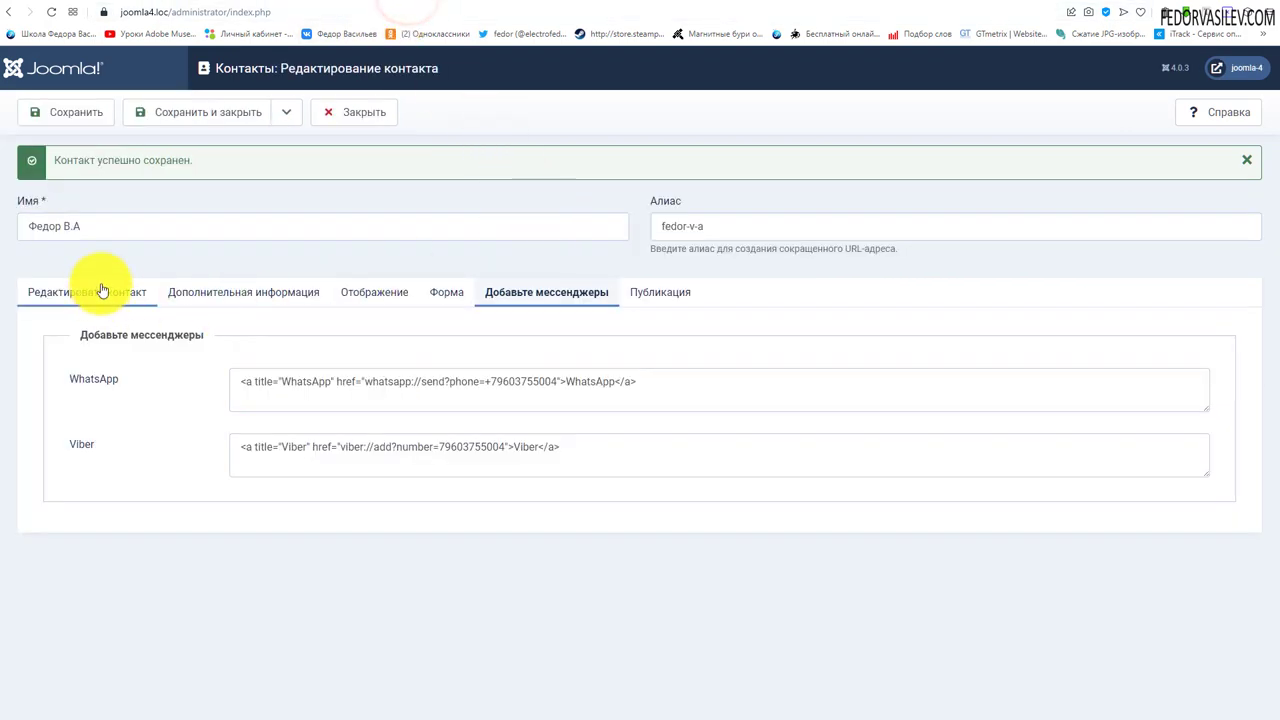
{"action": "left_click", "coordinate": [100, 290]}
{"action": "scroll", "coordinate": [137, 343], "scroll_direction": "down", "scroll_amount": 2}
{"action": "scroll", "coordinate": [318, 447], "scroll_direction": "up", "scroll_amount": 2}
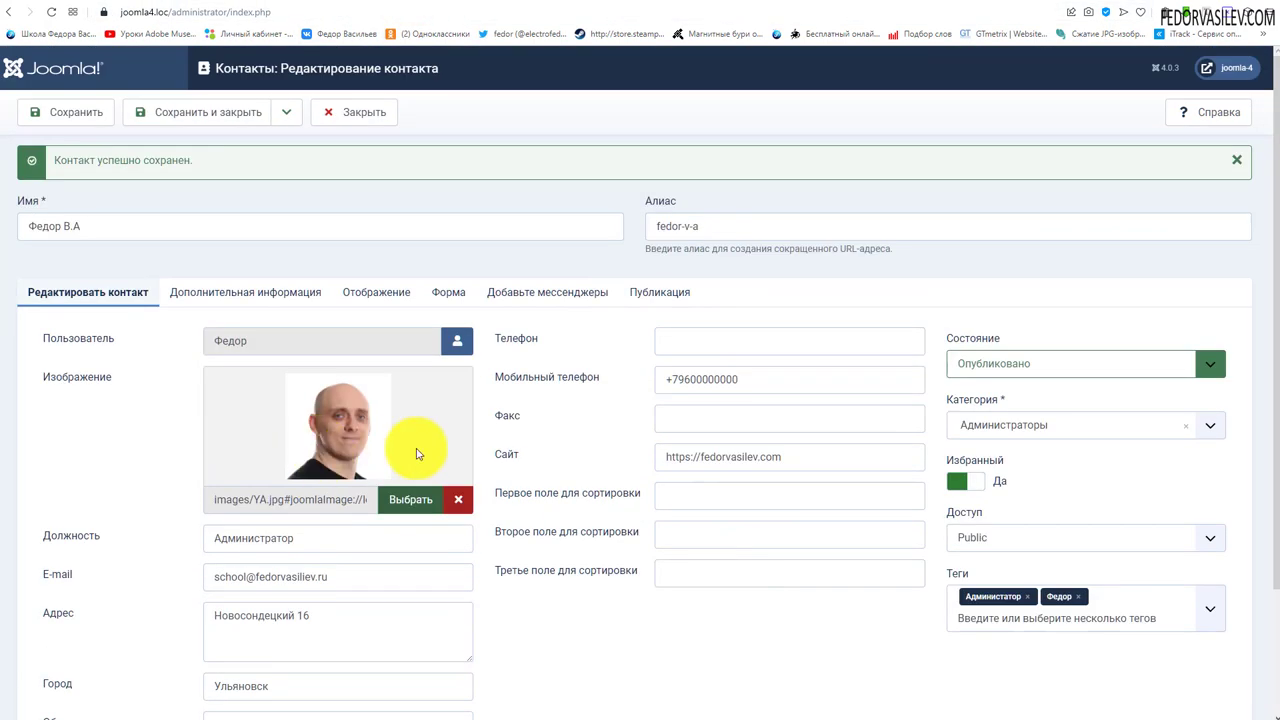
Examine the HTML link code in the contact's WhatsApp and Viber fields under Добавьте мессенджеры.
{"action": "left_click", "coordinate": [576, 292]}
{"action": "left_click", "coordinate": [686, 386]}
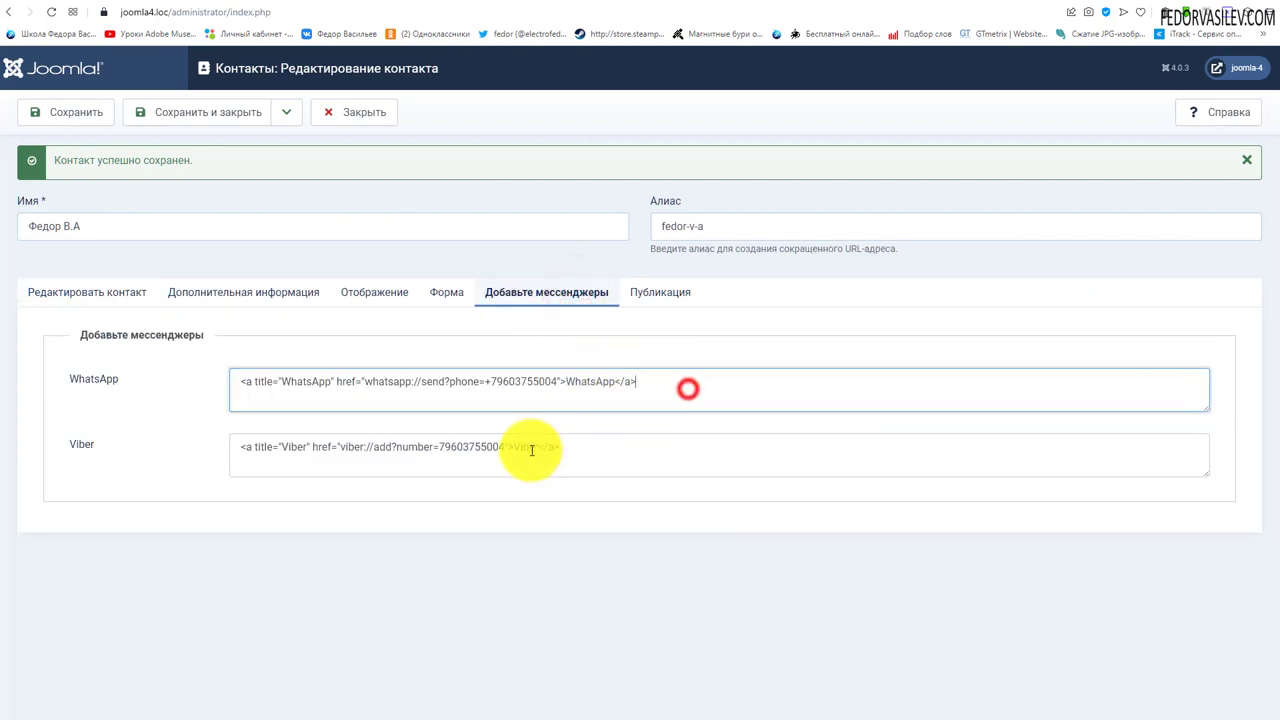
{"action": "left_click", "coordinate": [292, 452]}
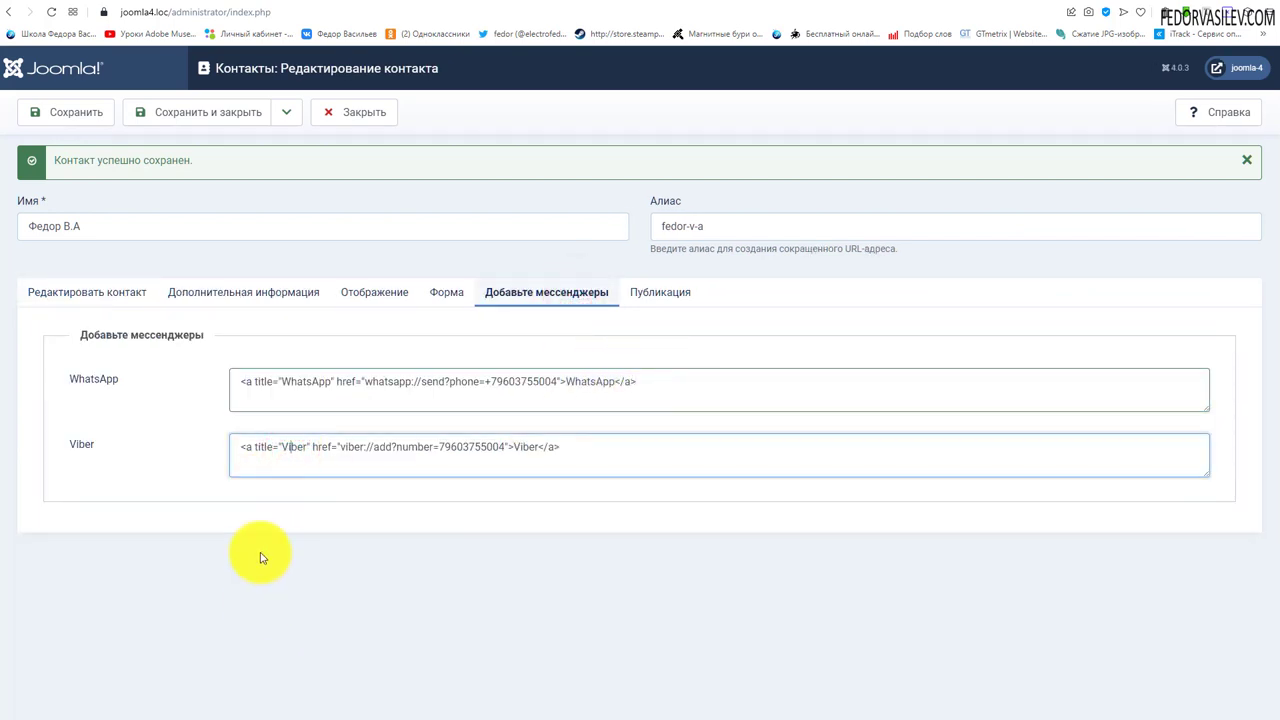
{"action": "triple_click", "coordinate": [645, 382]}
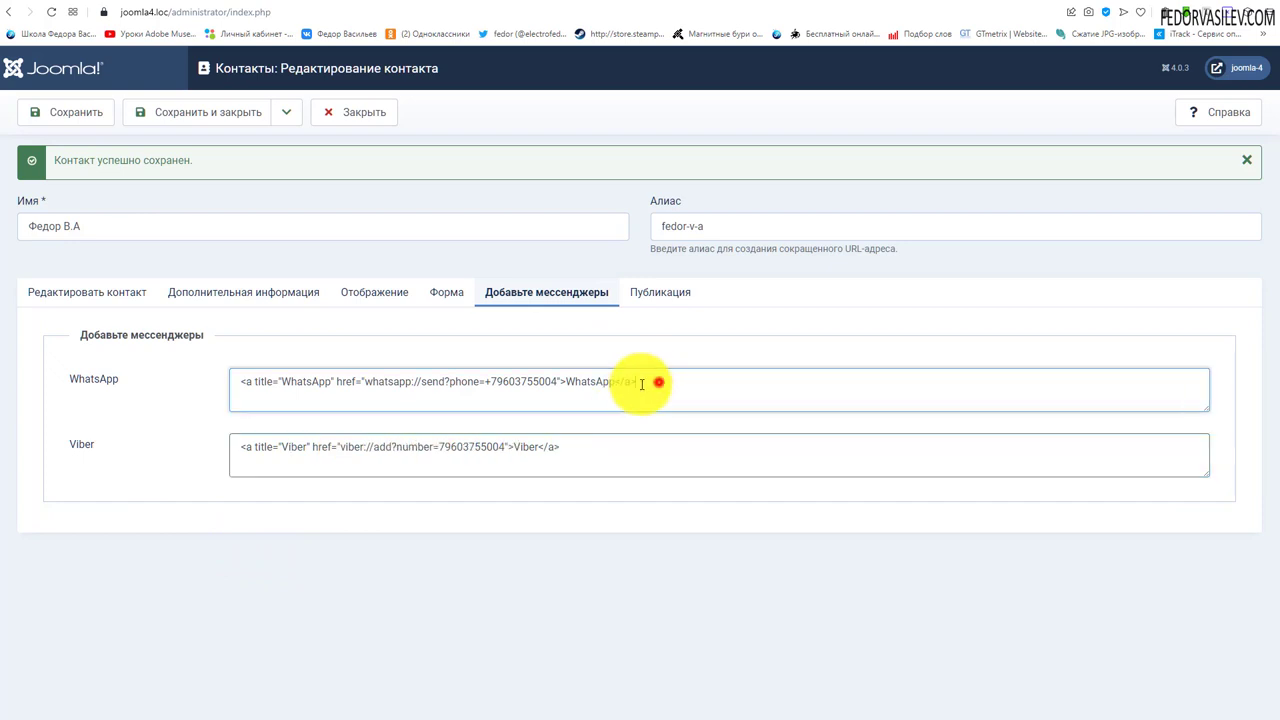
{"action": "left_click", "coordinate": [455, 446]}
{"action": "triple_click", "coordinate": [662, 382]}
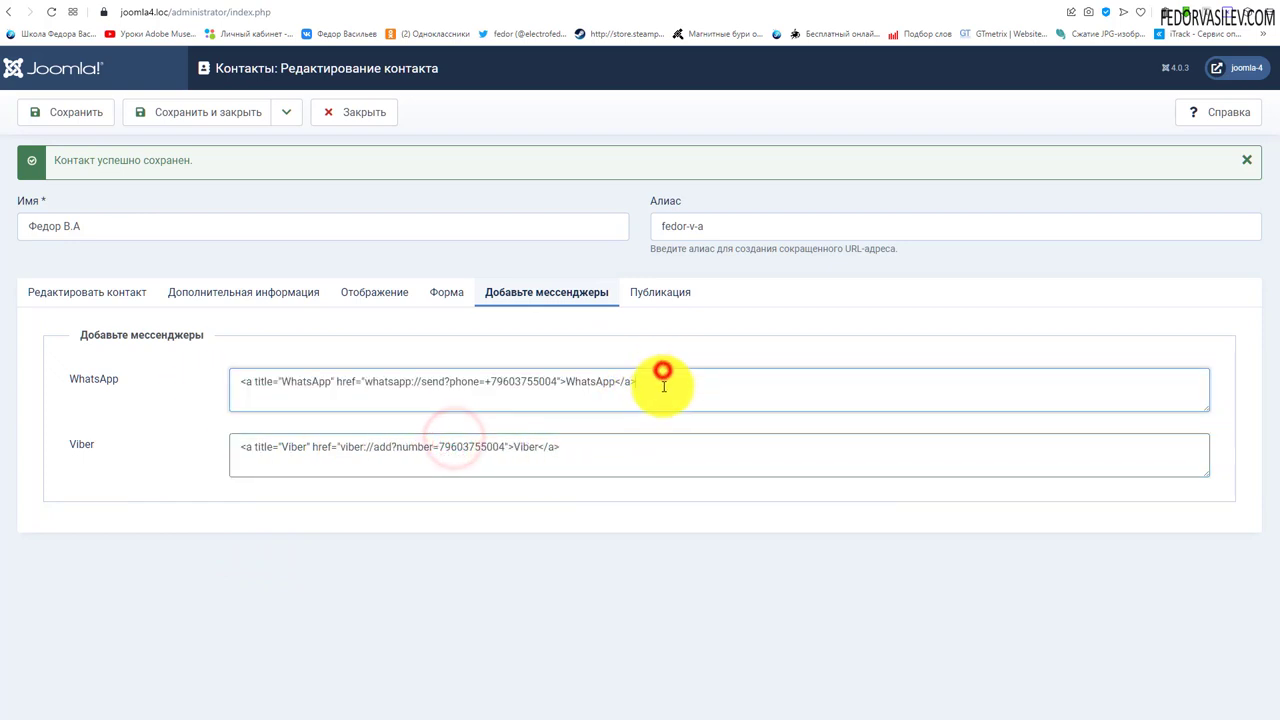
{"action": "left_click", "coordinate": [291, 446]}
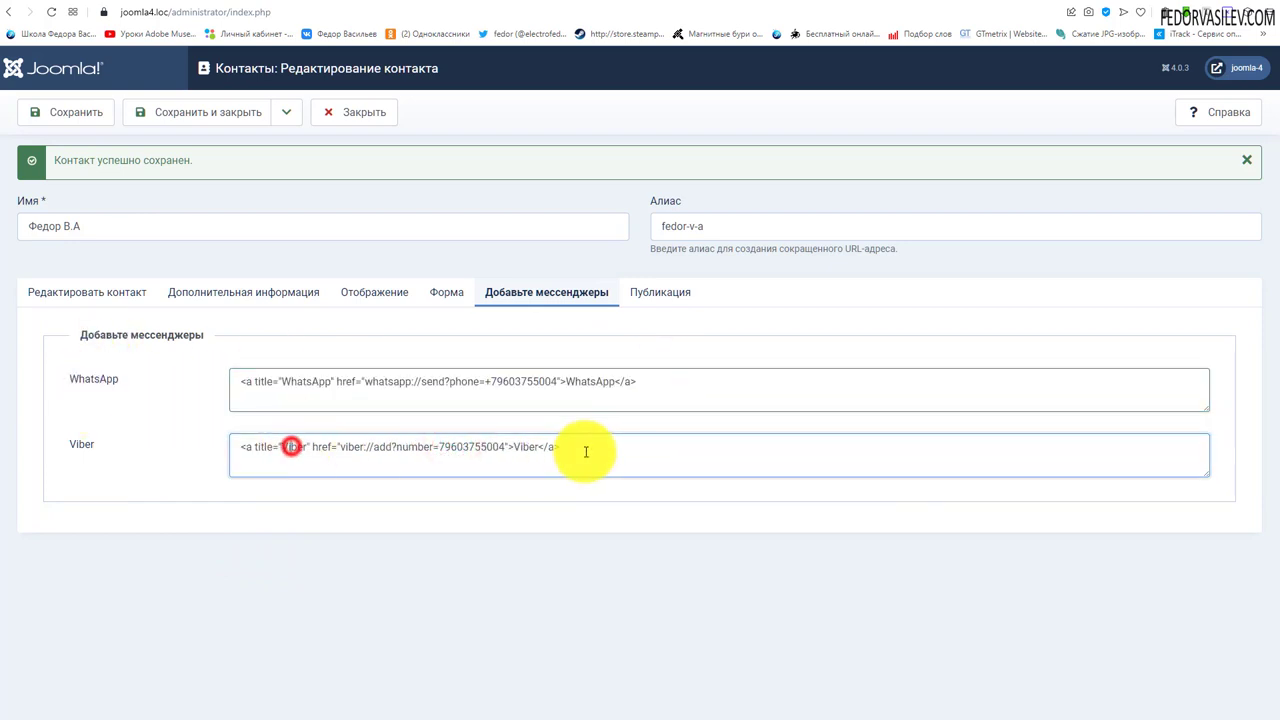
{"action": "triple_click", "coordinate": [591, 449]}
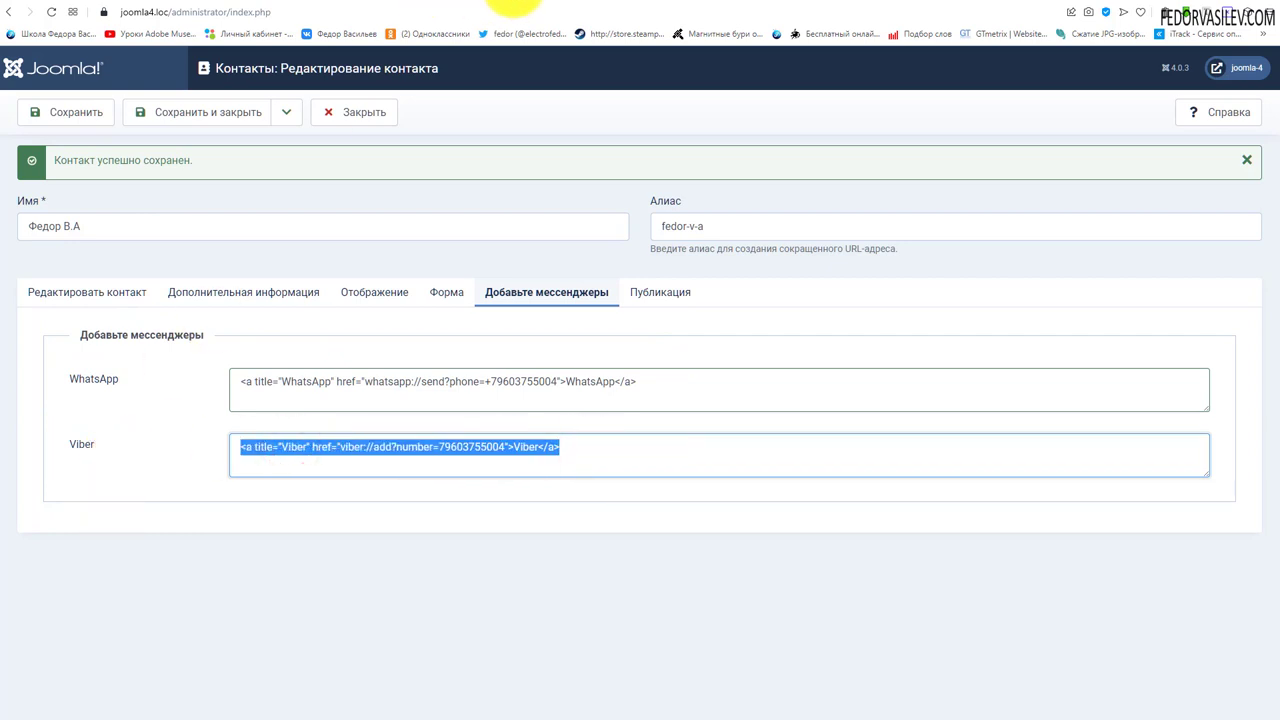
Look over the WhatsApp field's link code once more, including the link text between the opening and closing tags.
{"action": "left_click", "coordinate": [498, 377]}
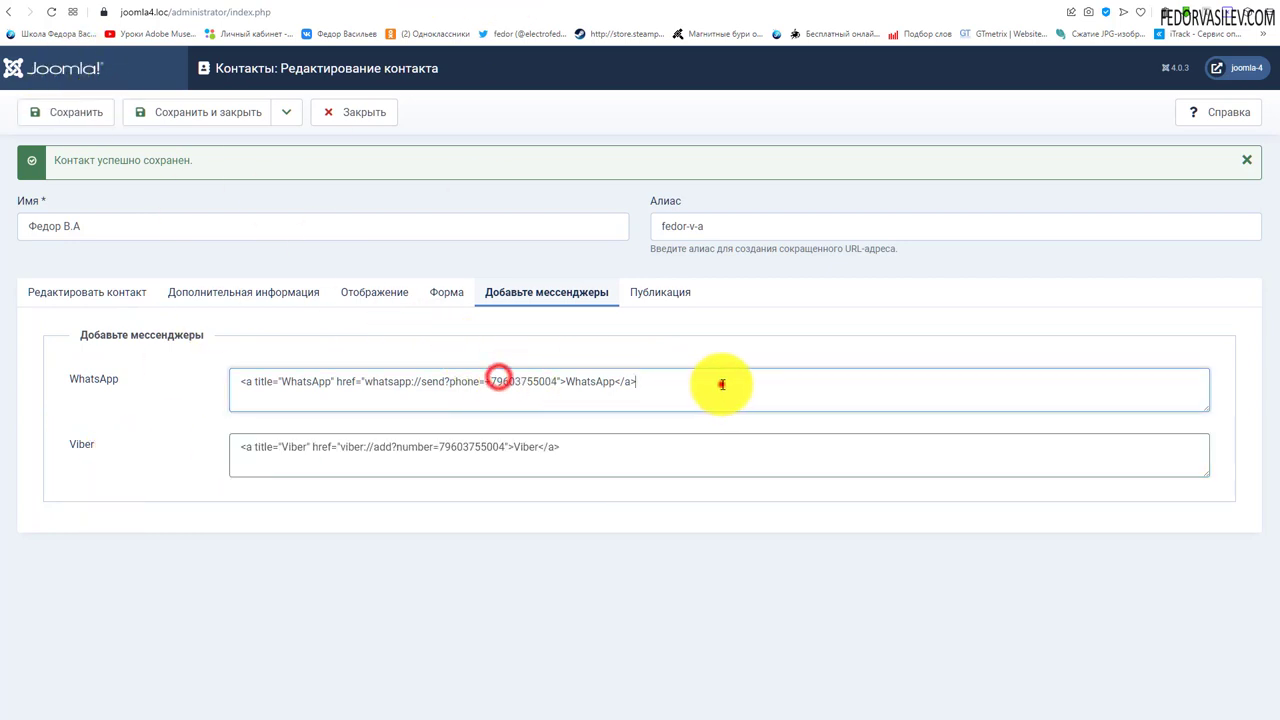
{"action": "left_click_drag", "start_coordinate": [721, 384], "coordinate": [229, 400]}
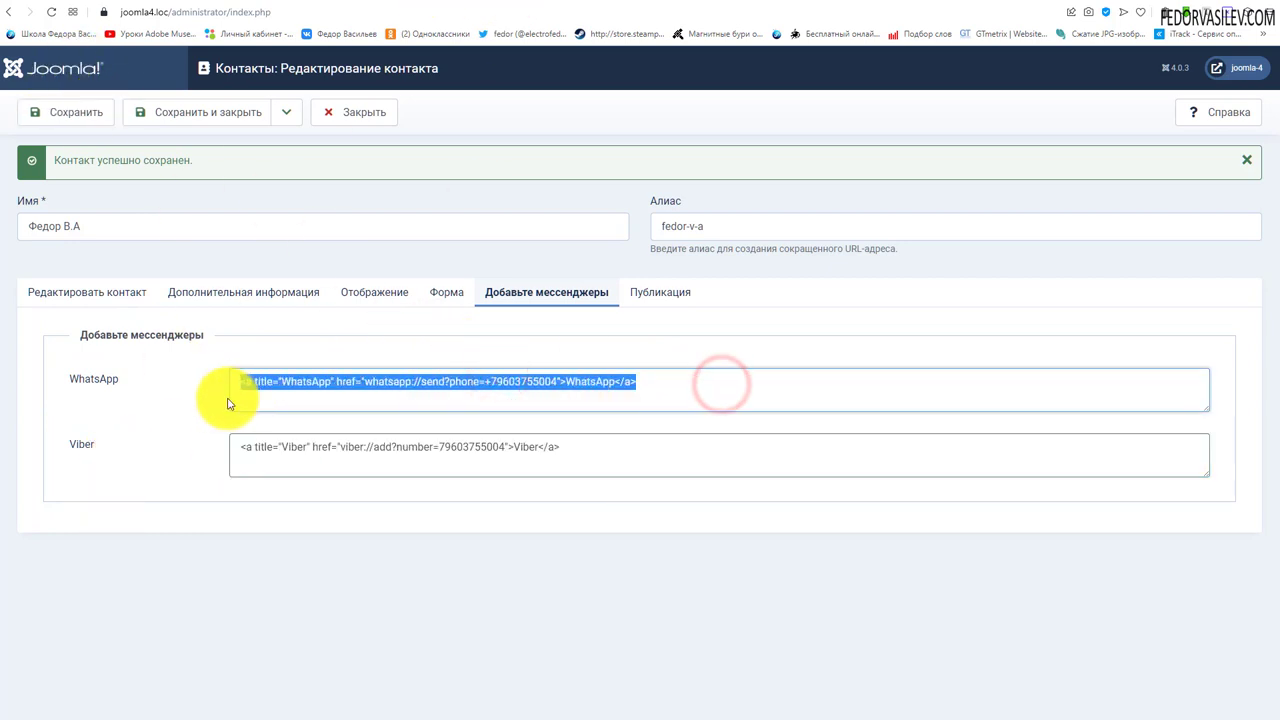
{"action": "left_click", "coordinate": [408, 382]}
{"action": "left_click_drag", "start_coordinate": [614, 382], "coordinate": [575, 385]}
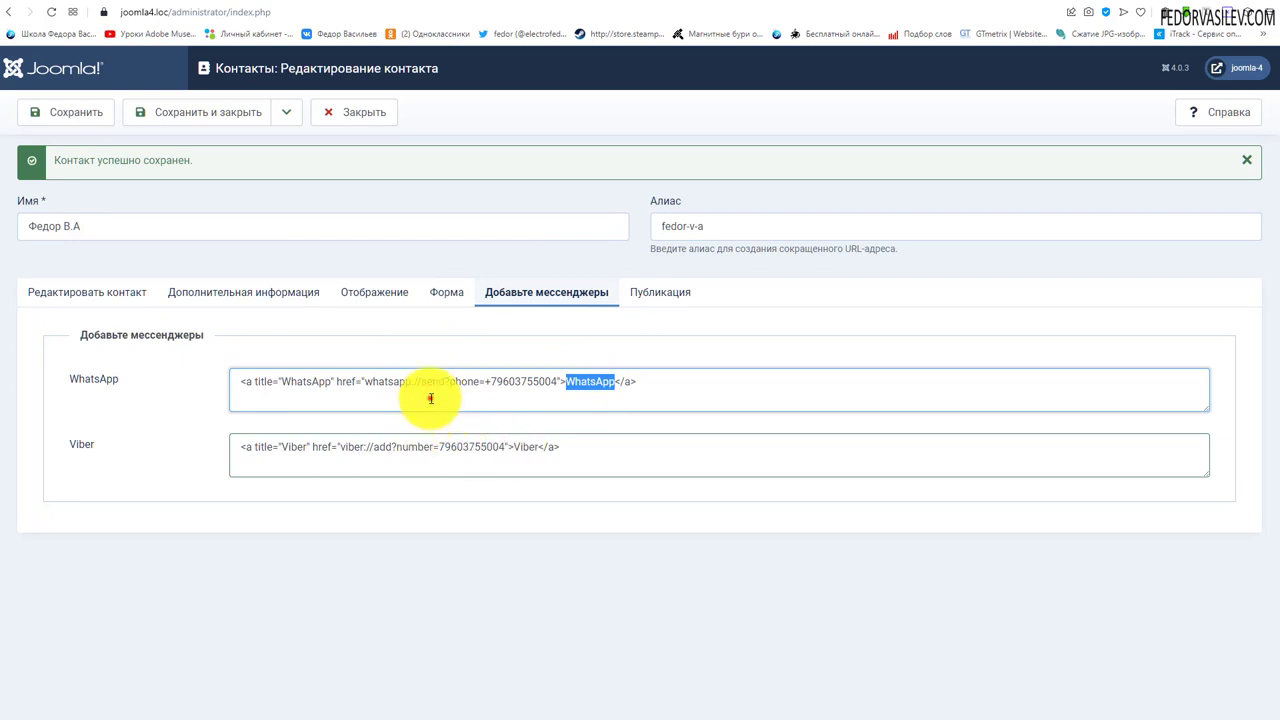
{"action": "left_click_drag", "start_coordinate": [660, 385], "coordinate": [63, 400]}
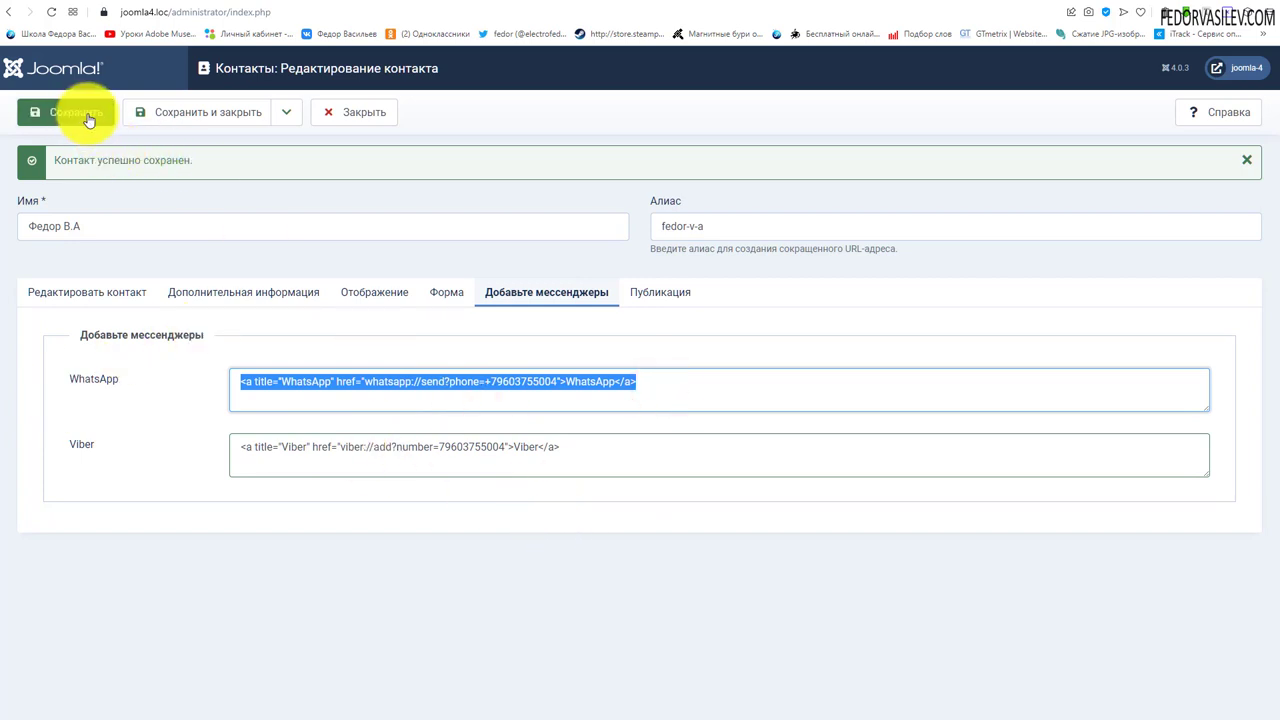
Check the WhatsApp and Viber links on the public contacts list and on the contact's own page.
{"action": "left_click", "coordinate": [561, 2]}
{"action": "left_click", "coordinate": [360, 3]}
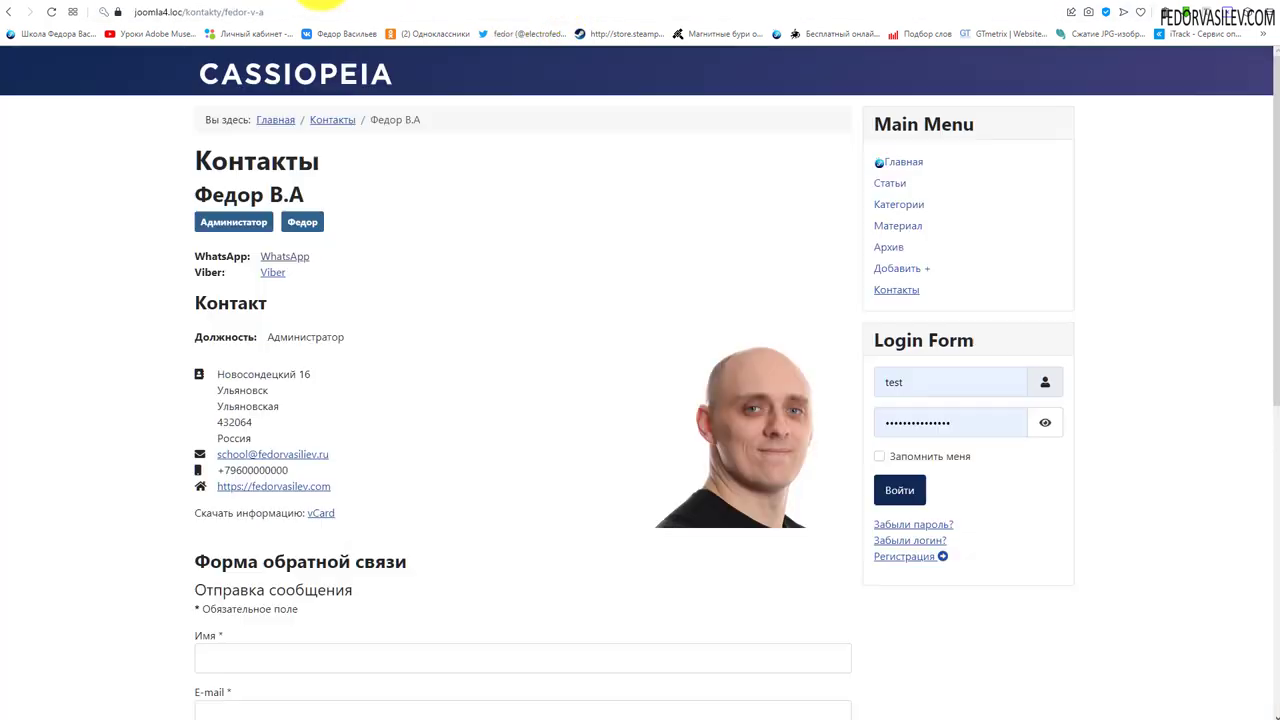
{"action": "key", "text": "alt+Left"}
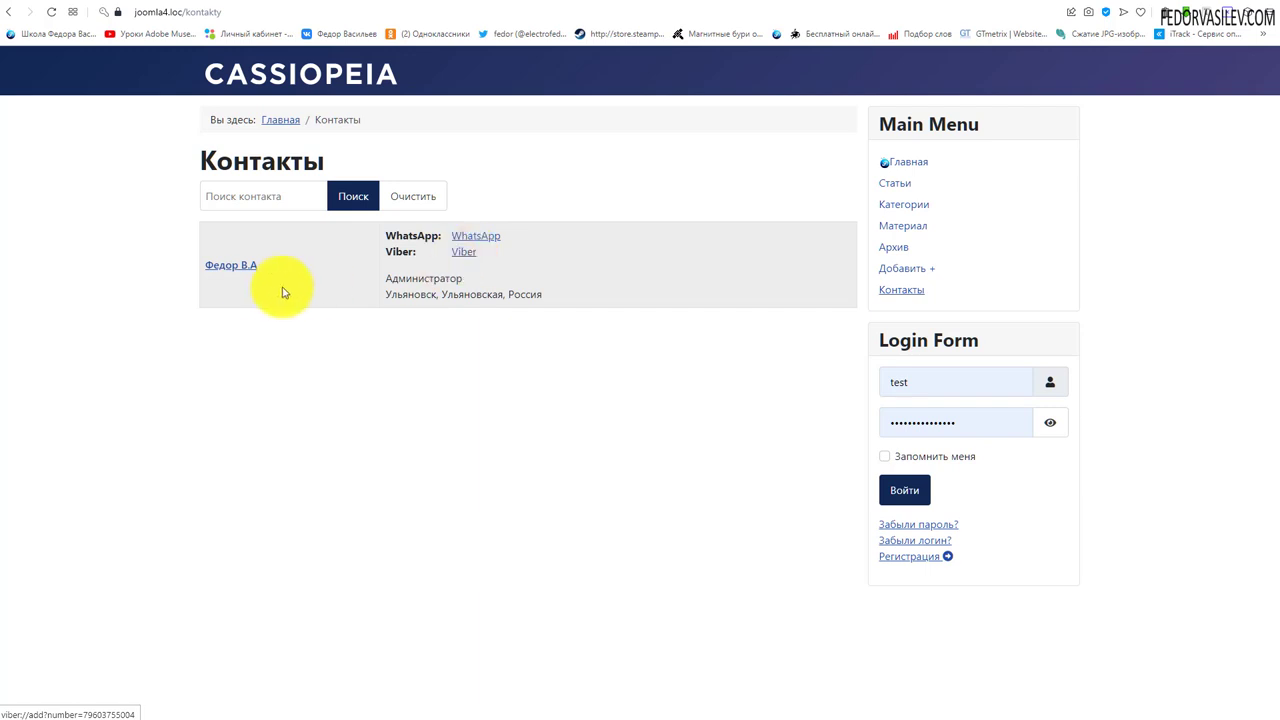
{"action": "left_click", "coordinate": [241, 266]}
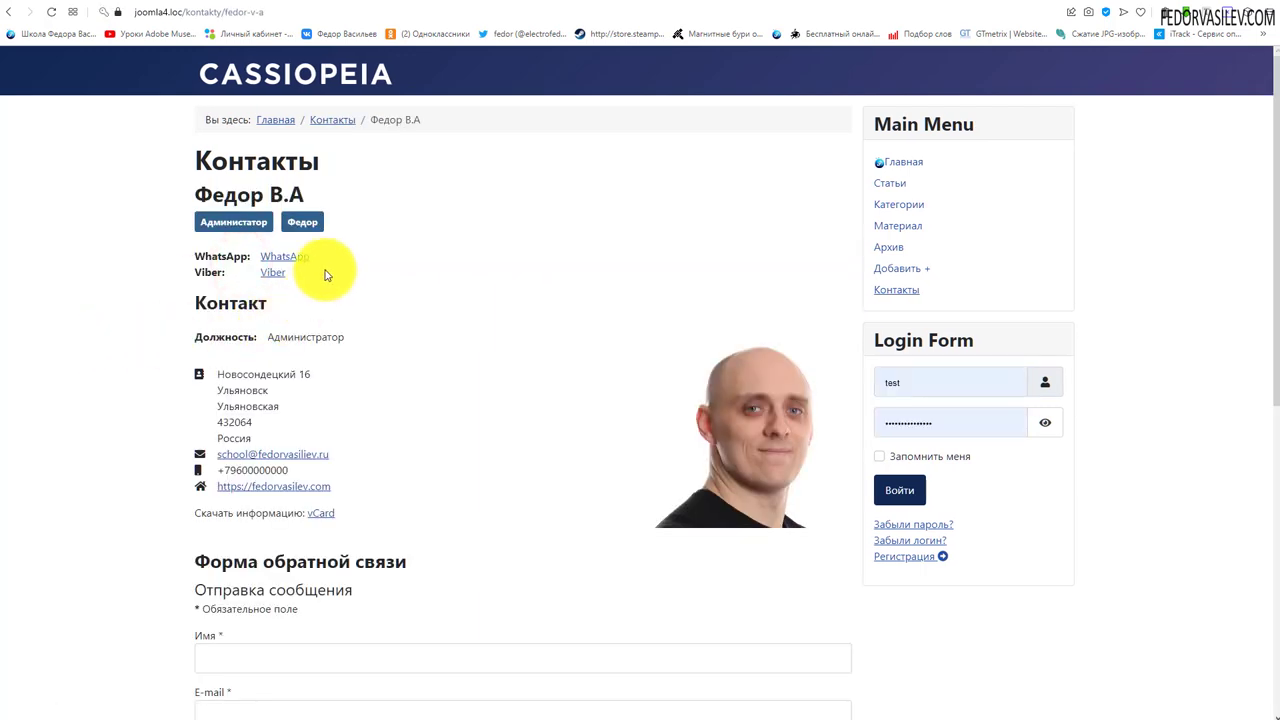
{"action": "left_click_drag", "start_coordinate": [321, 269], "coordinate": [222, 256]}
{"action": "left_click", "coordinate": [9, 12]}
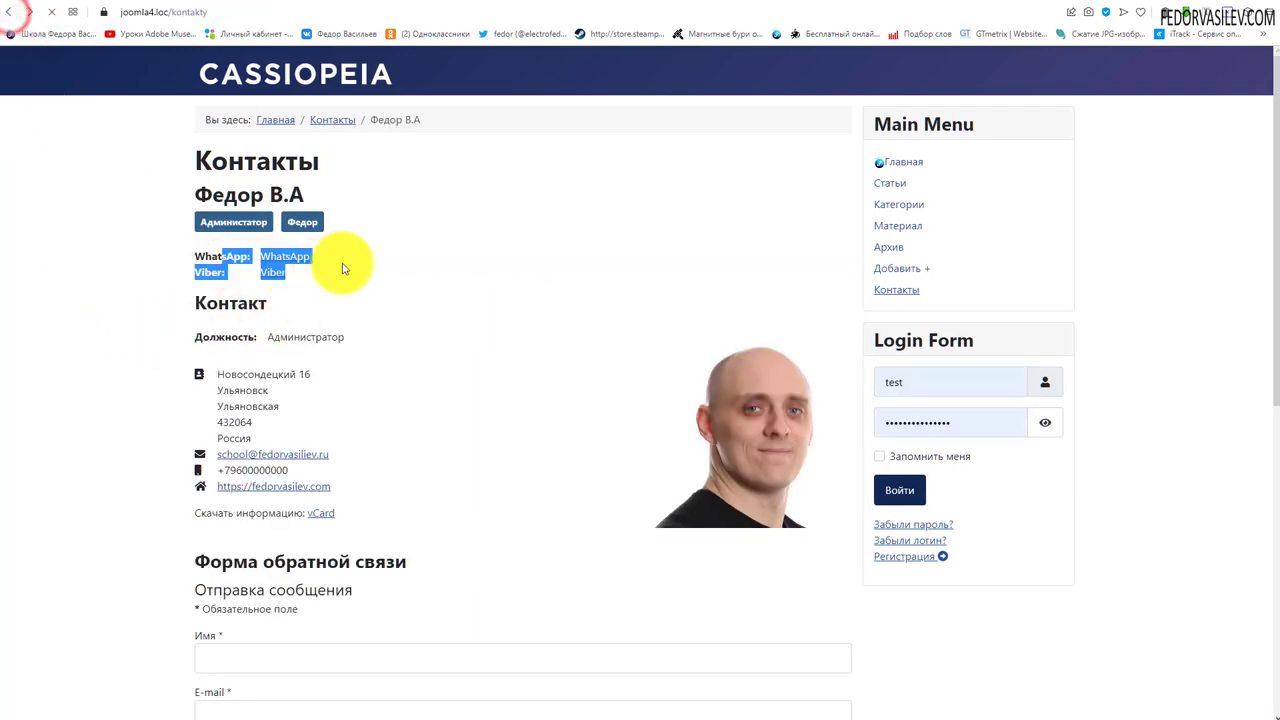
Compare the Контакты page heading on the public contacts list with the one on the individual contact page.
{"action": "left_click_drag", "start_coordinate": [340, 168], "coordinate": [149, 200]}
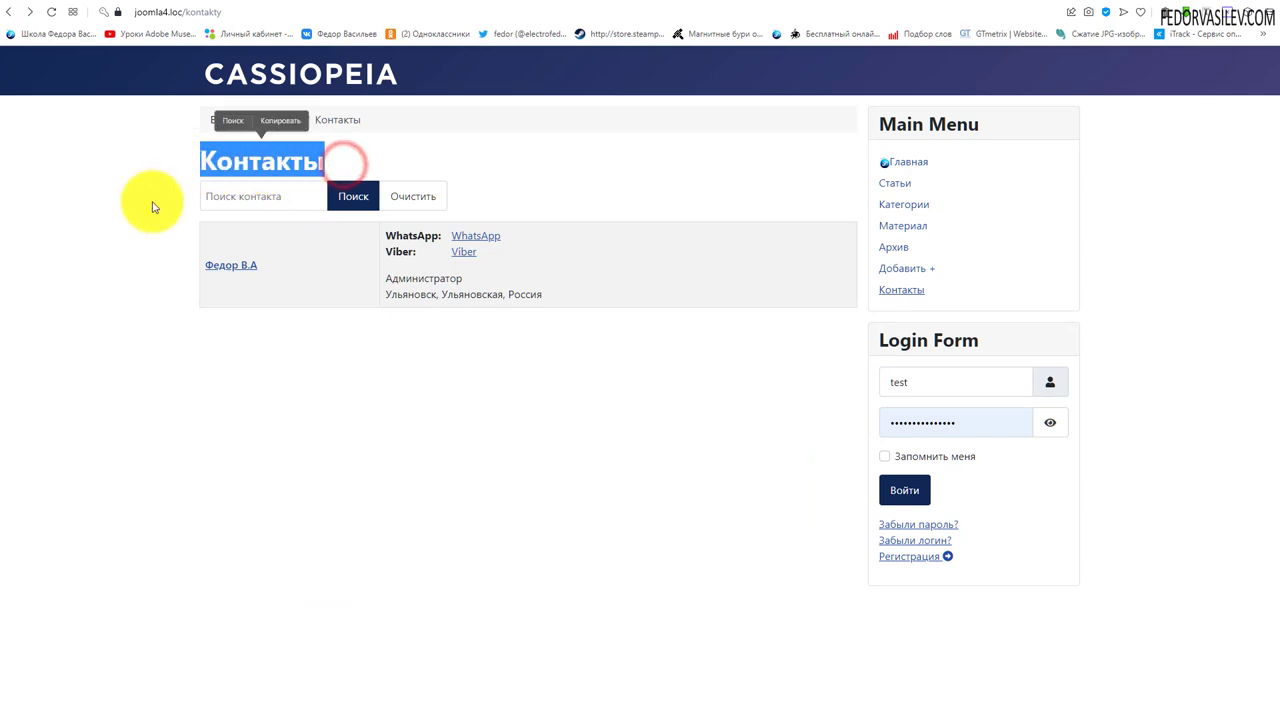
{"action": "left_click", "coordinate": [359, 435]}
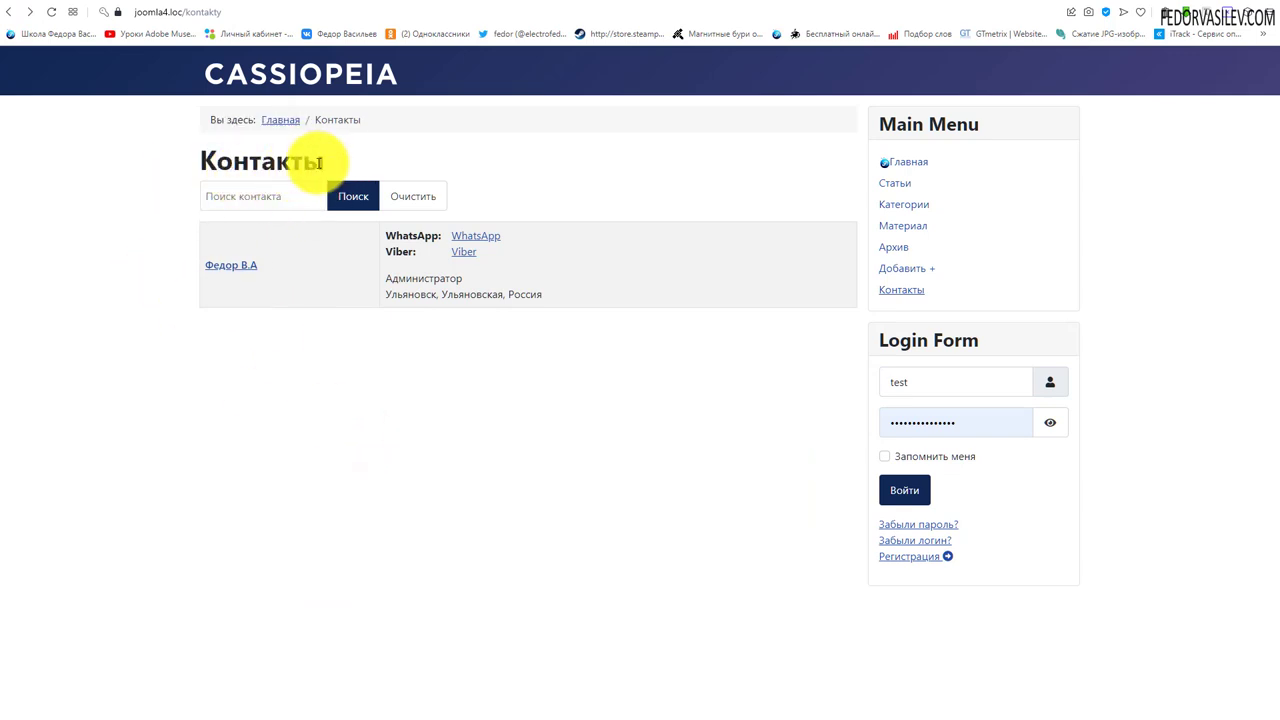
{"action": "left_click_drag", "start_coordinate": [337, 166], "coordinate": [214, 166]}
{"action": "left_click", "coordinate": [312, 418]}
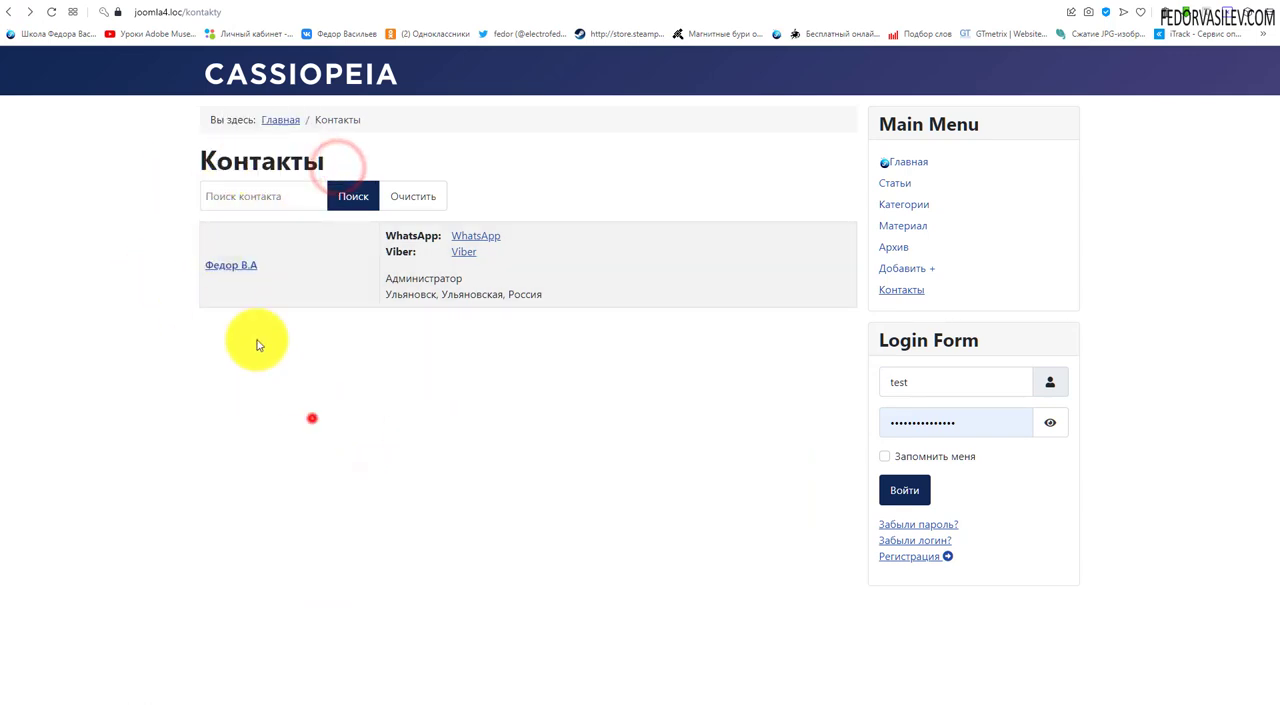
{"action": "left_click", "coordinate": [230, 266]}
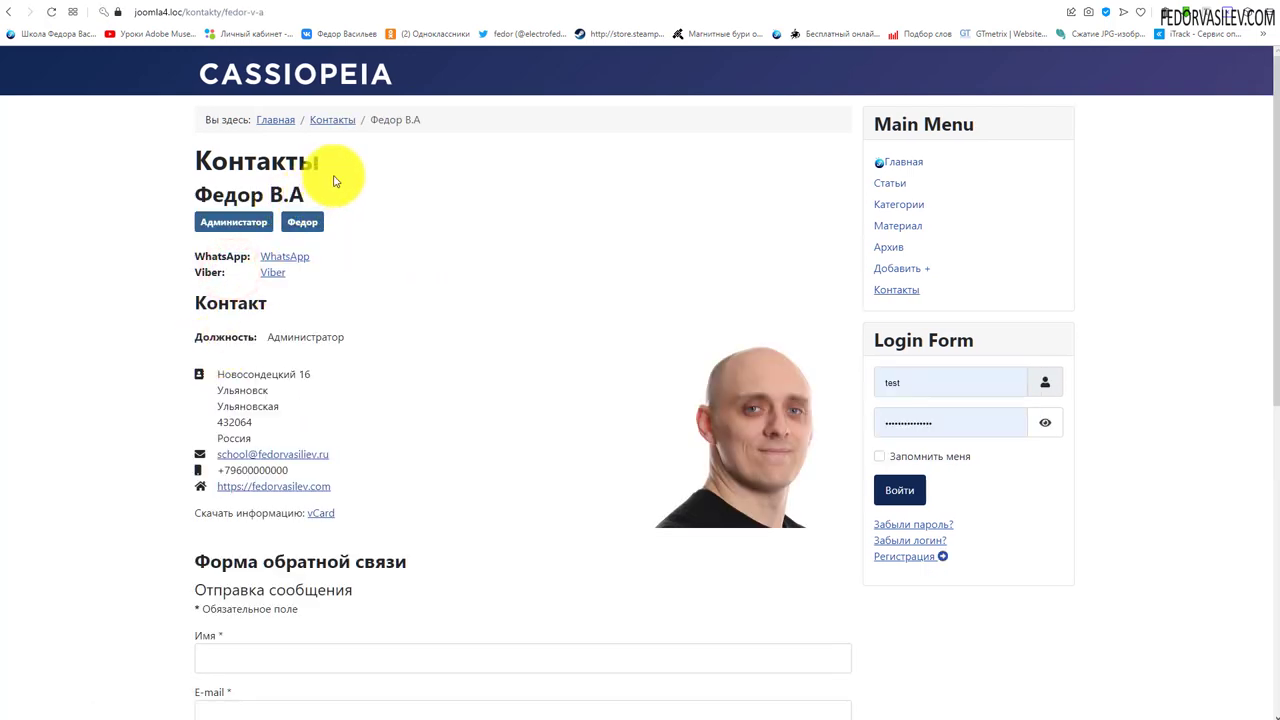
{"action": "left_click_drag", "start_coordinate": [337, 160], "coordinate": [214, 157]}
{"action": "left_click_drag", "start_coordinate": [296, 163], "coordinate": [232, 161]}
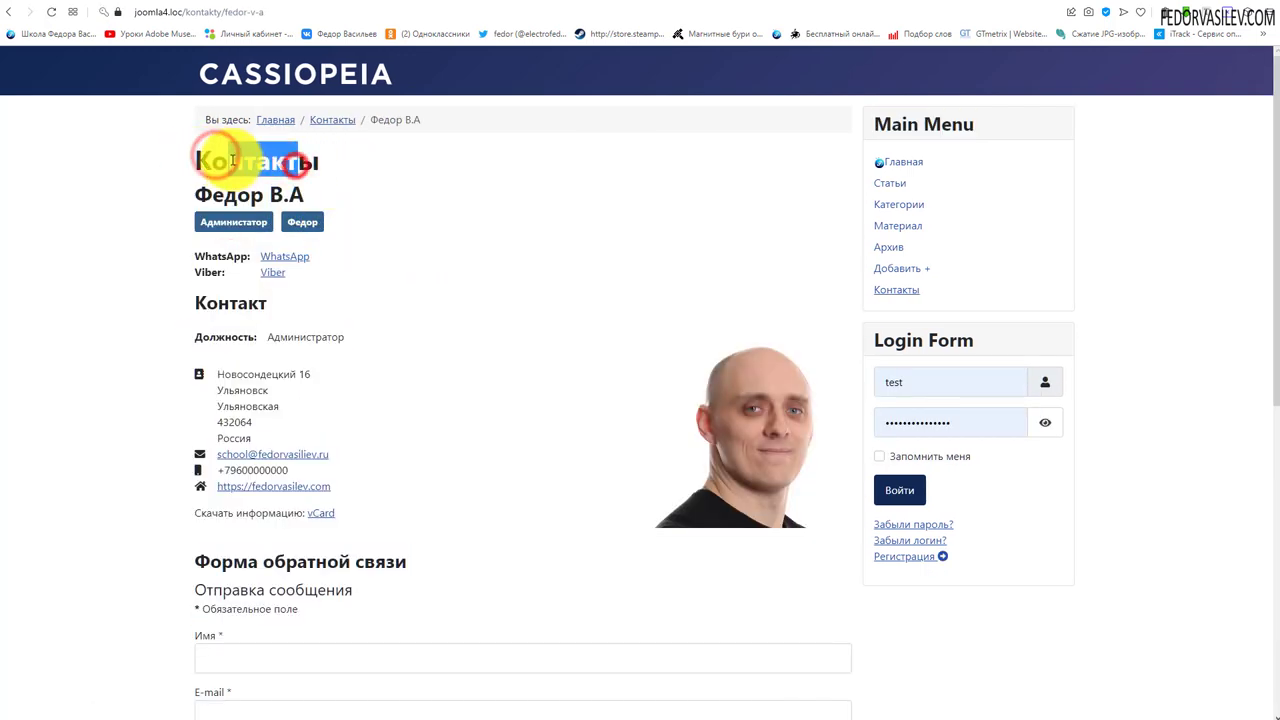
{"action": "left_click", "coordinate": [530, 184]}
Return to the administration and open the Контакты item of the Main Menu for editing.
{"action": "left_click", "coordinate": [237, 8]}
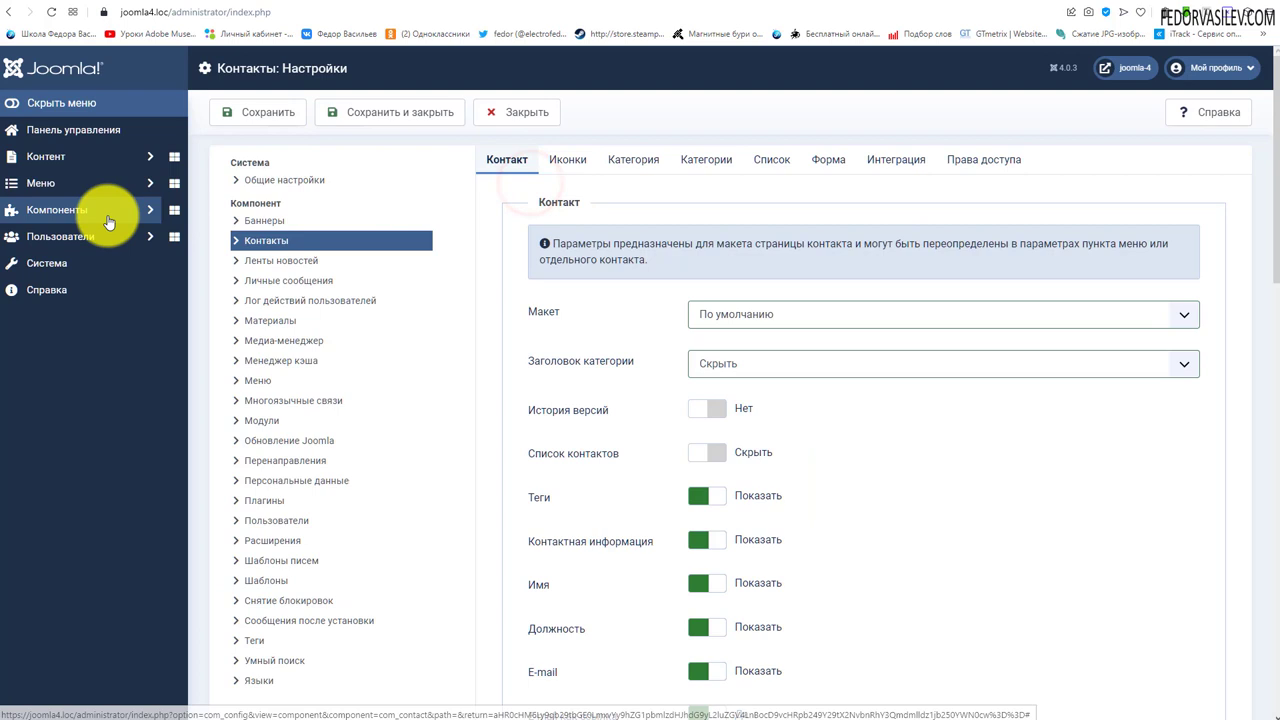
{"action": "left_click", "coordinate": [59, 187]}
{"action": "left_click", "coordinate": [52, 292]}
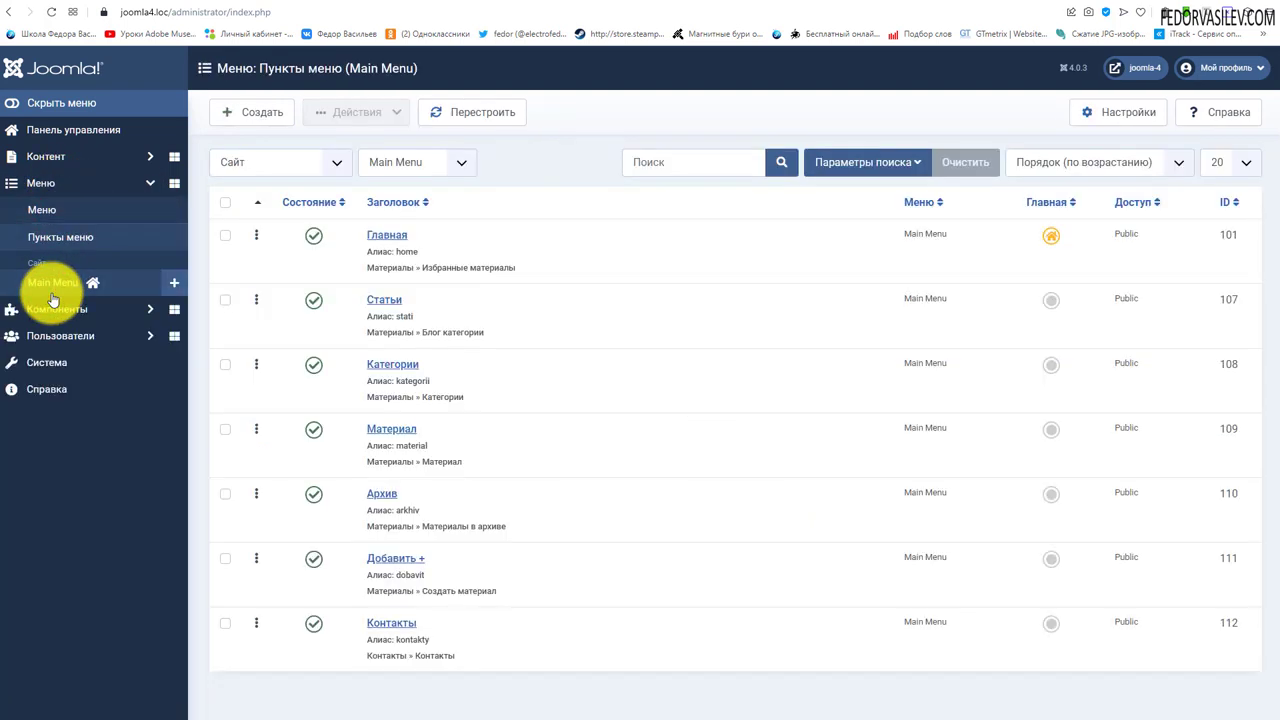
{"action": "left_click", "coordinate": [398, 623]}
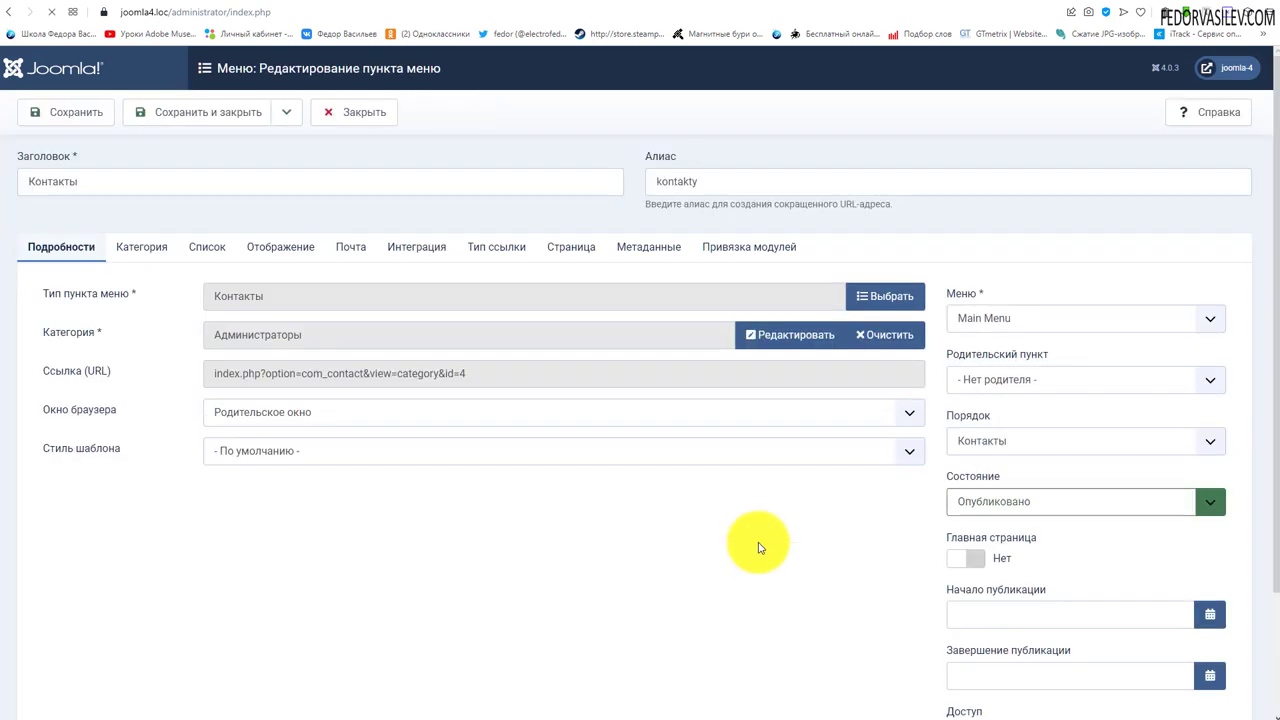
Set Заголовок на странице to Скрыть in the menu item's page settings and save the item.
{"action": "left_click", "coordinate": [300, 250]}
{"action": "left_click", "coordinate": [566, 249]}
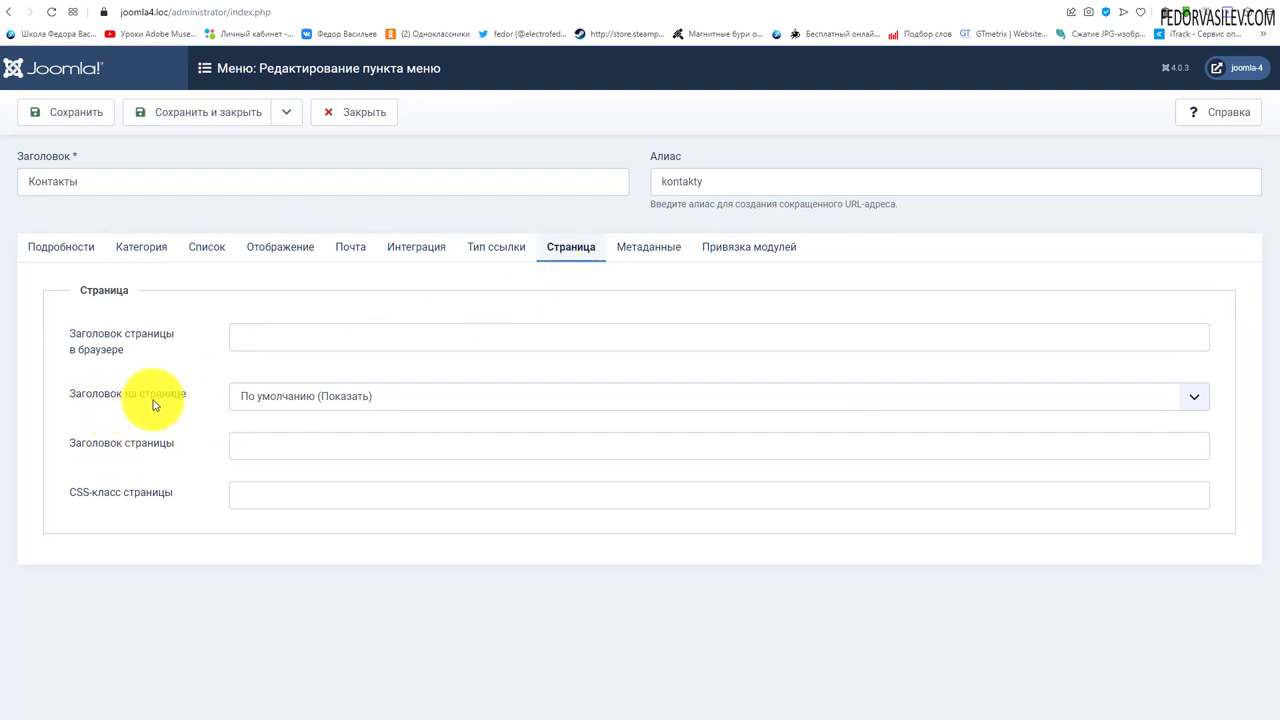
{"action": "left_click", "coordinate": [263, 446]}
{"action": "key", "text": "Tab"}
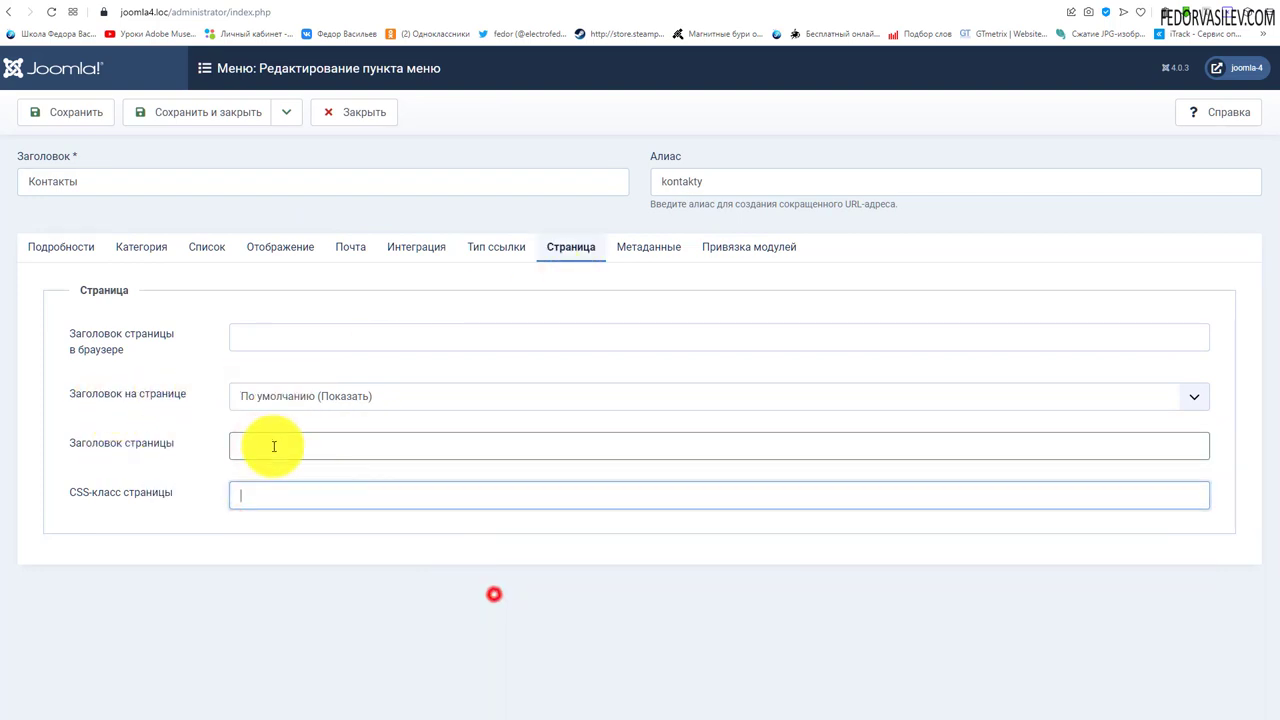
{"action": "left_click", "coordinate": [257, 398]}
{"action": "left_click", "coordinate": [251, 442]}
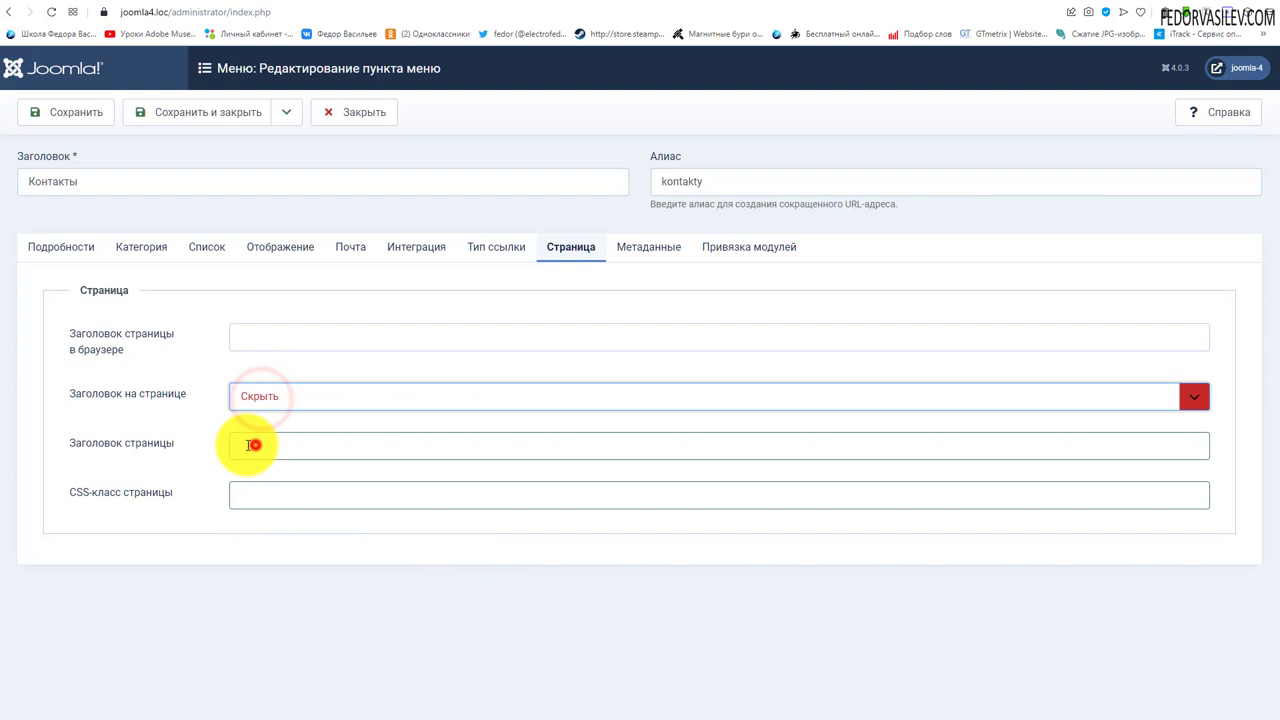
{"action": "left_click", "coordinate": [72, 113]}
Reload the public contact page and check the headings there and on the Контакты list page.
{"action": "left_click", "coordinate": [325, 4]}
{"action": "left_click_drag", "start_coordinate": [323, 165], "coordinate": [200, 160]}
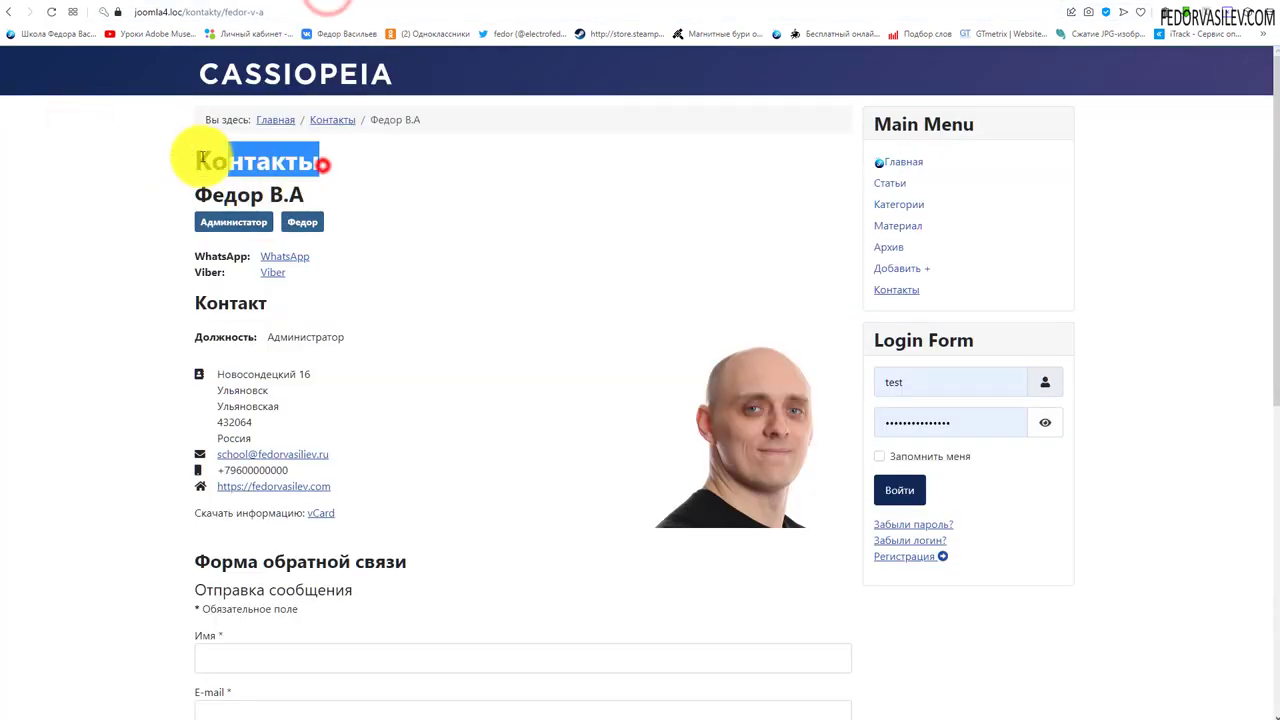
{"action": "left_click", "coordinate": [50, 12]}
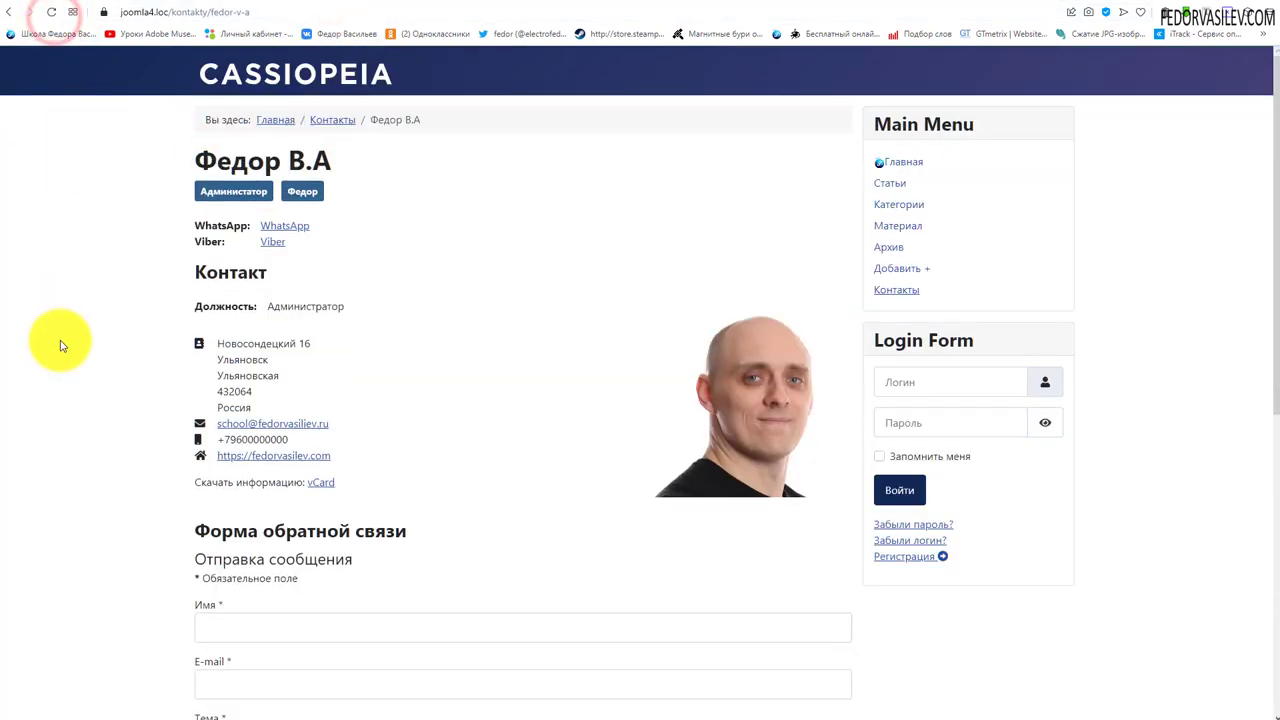
{"action": "left_click_drag", "start_coordinate": [330, 160], "coordinate": [215, 160]}
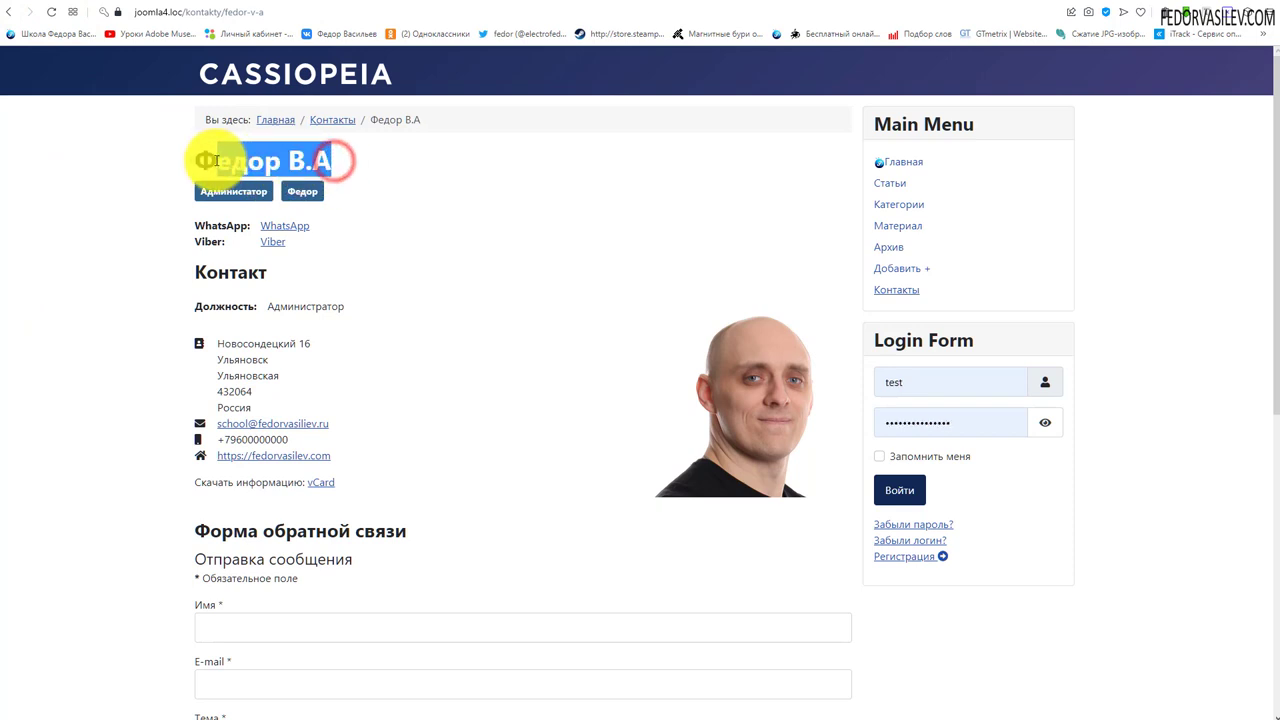
{"action": "left_click", "coordinate": [898, 290]}
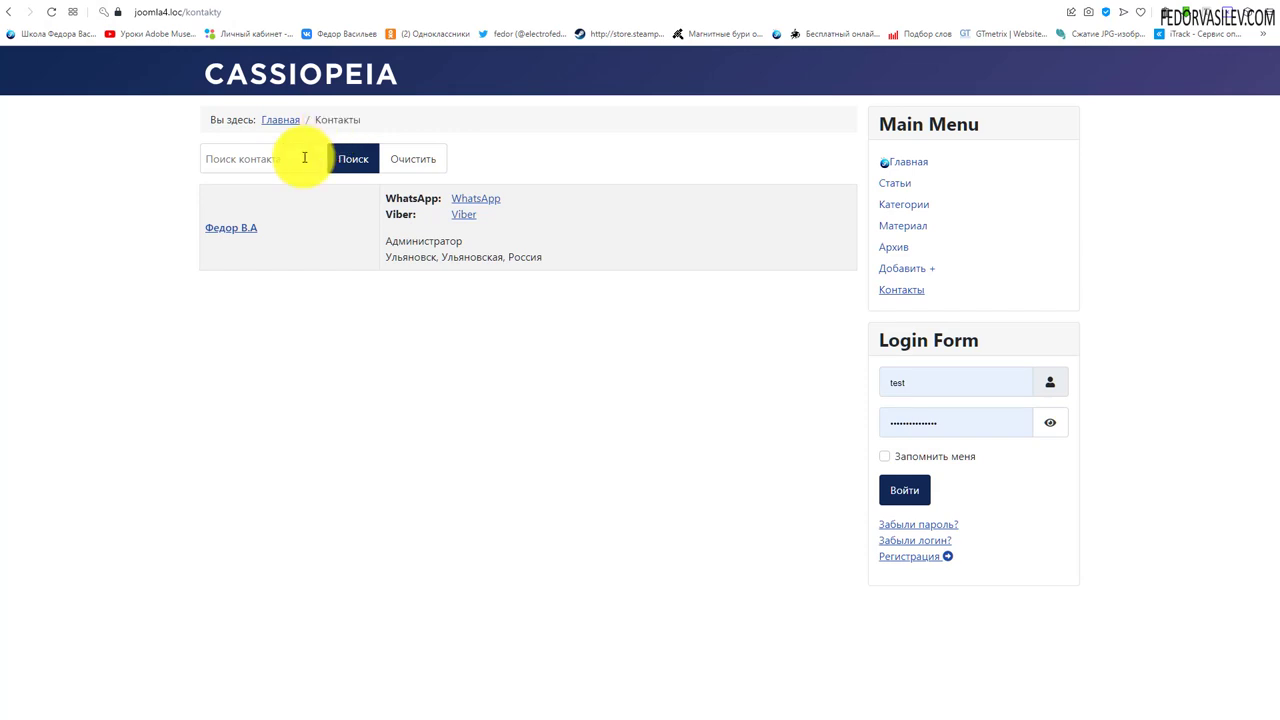
{"action": "left_click", "coordinate": [239, 233]}
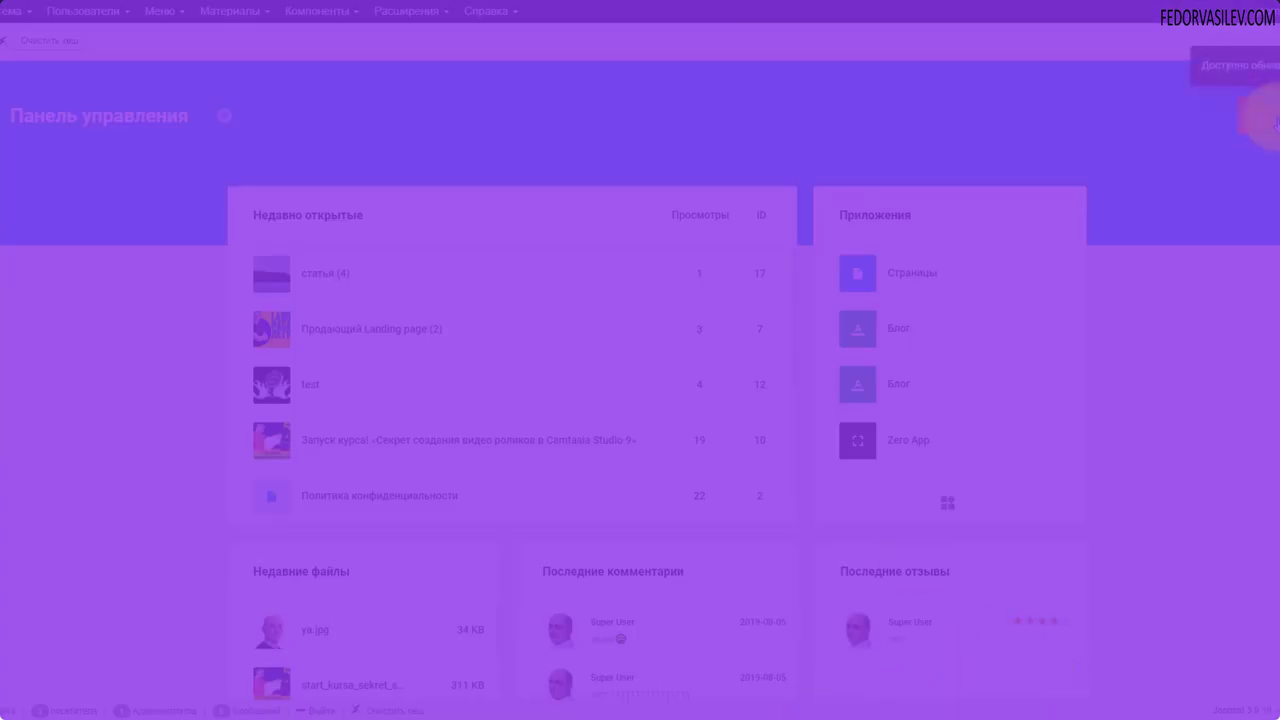
{"action": "left_click", "coordinate": [1252, 118]}
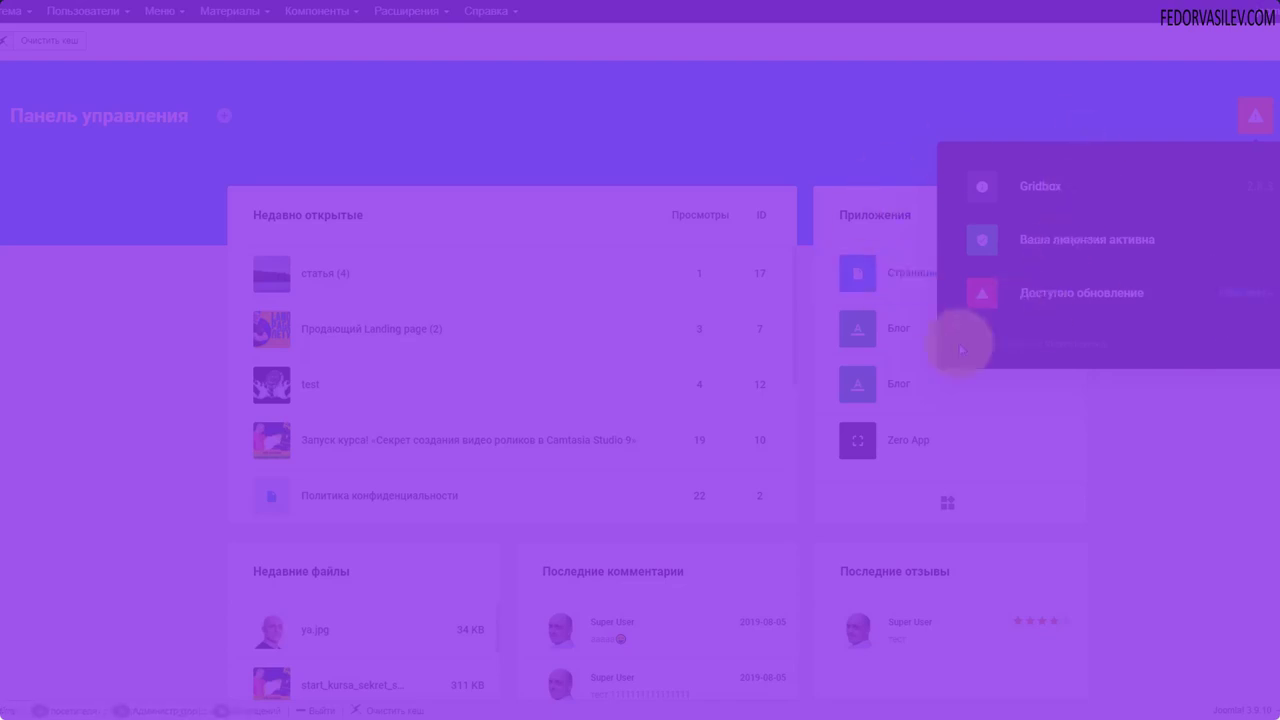
{"action": "left_click", "coordinate": [1051, 246]}
{"action": "left_click", "coordinate": [857, 440]}
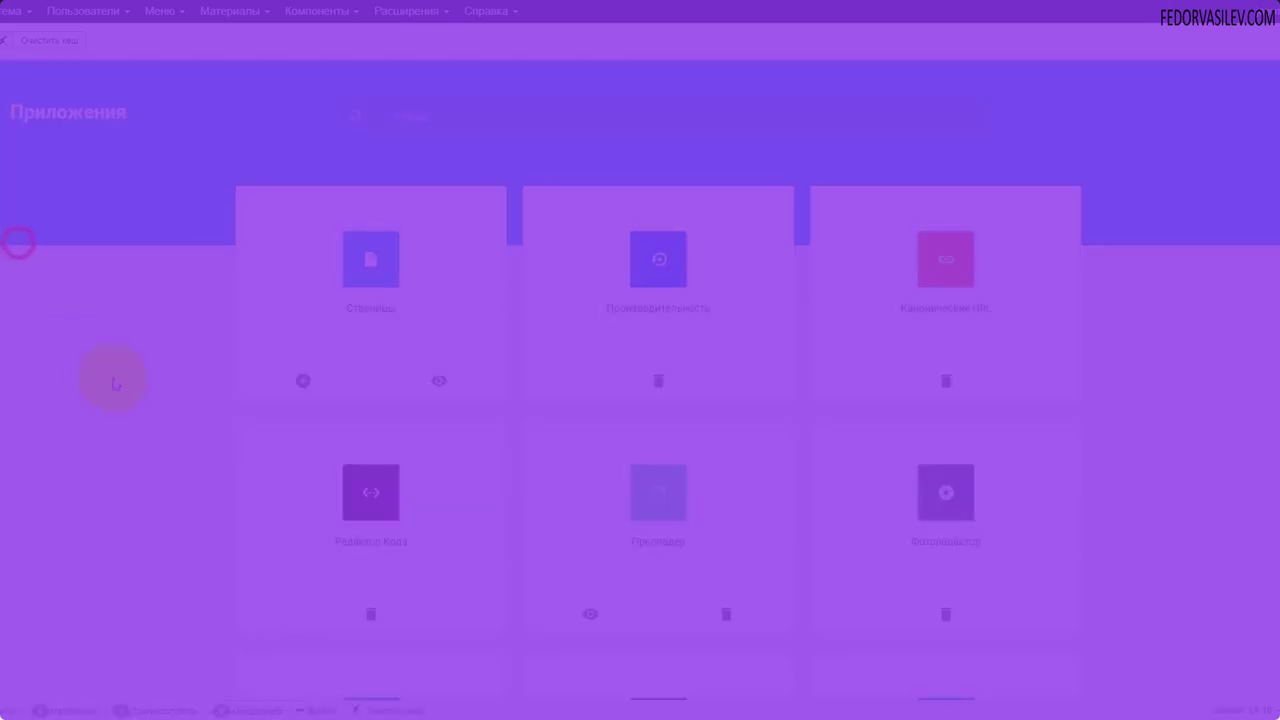
{"action": "left_click", "coordinate": [383, 430]}
{"action": "left_click", "coordinate": [380, 430]}
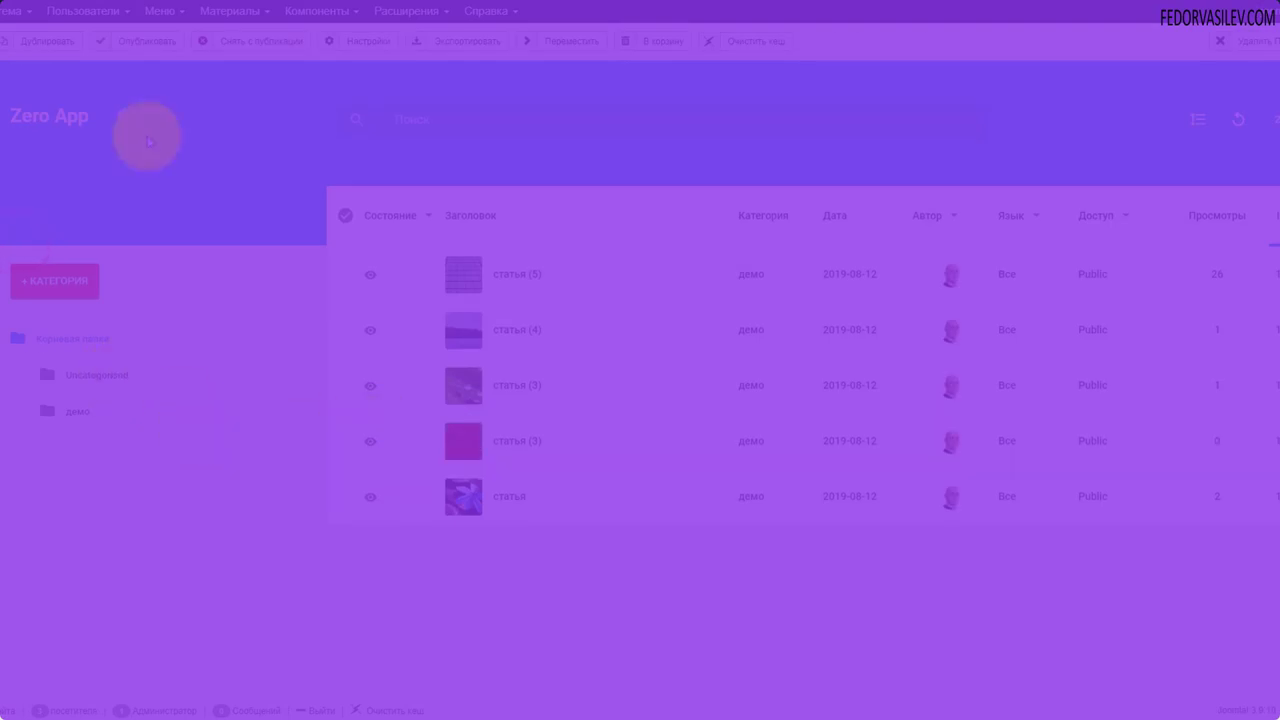
{"action": "left_click", "coordinate": [124, 116]}
{"action": "left_click", "coordinate": [135, 297]}
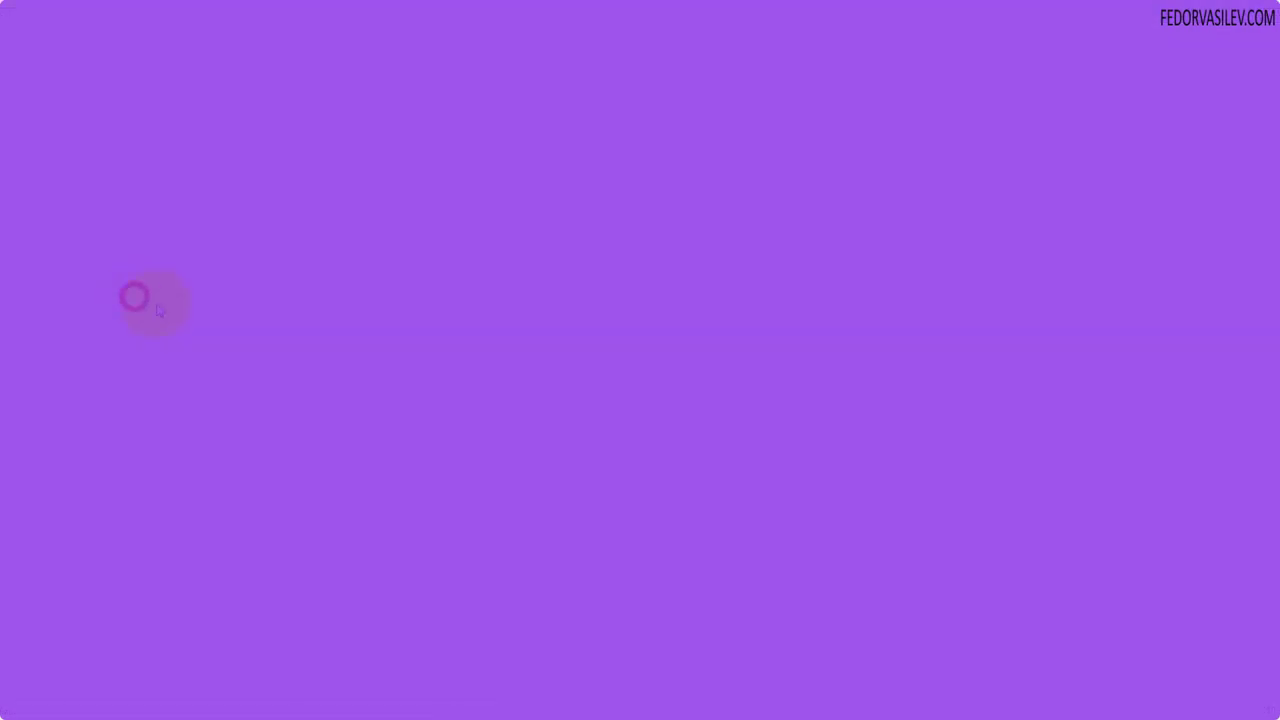